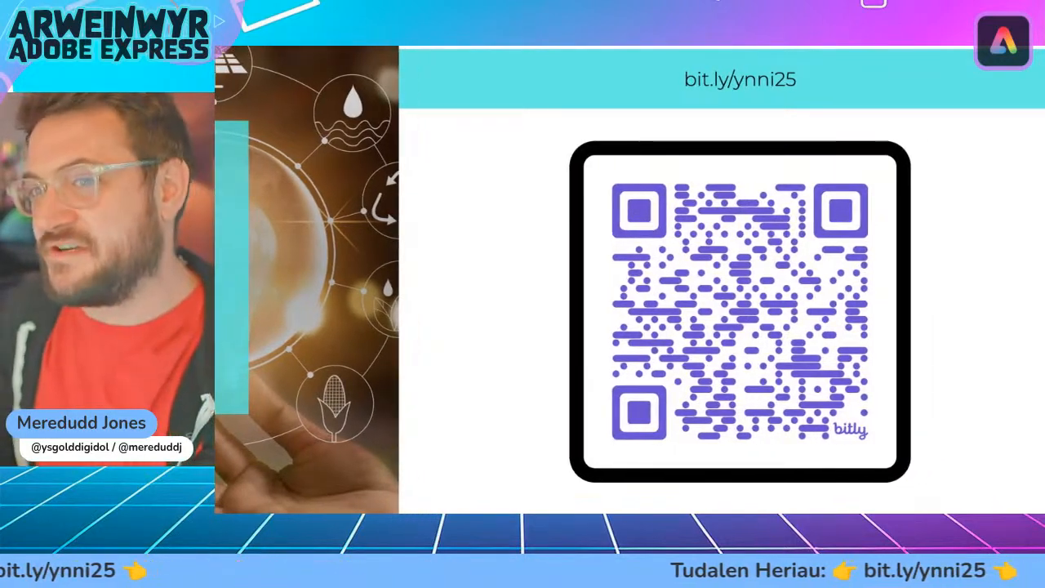
Read through the "Her 1: Ffeithlun" challenge on the web page, including its four energy-saving tips and the extra challenge
scroll(1028, 262, down, 5)
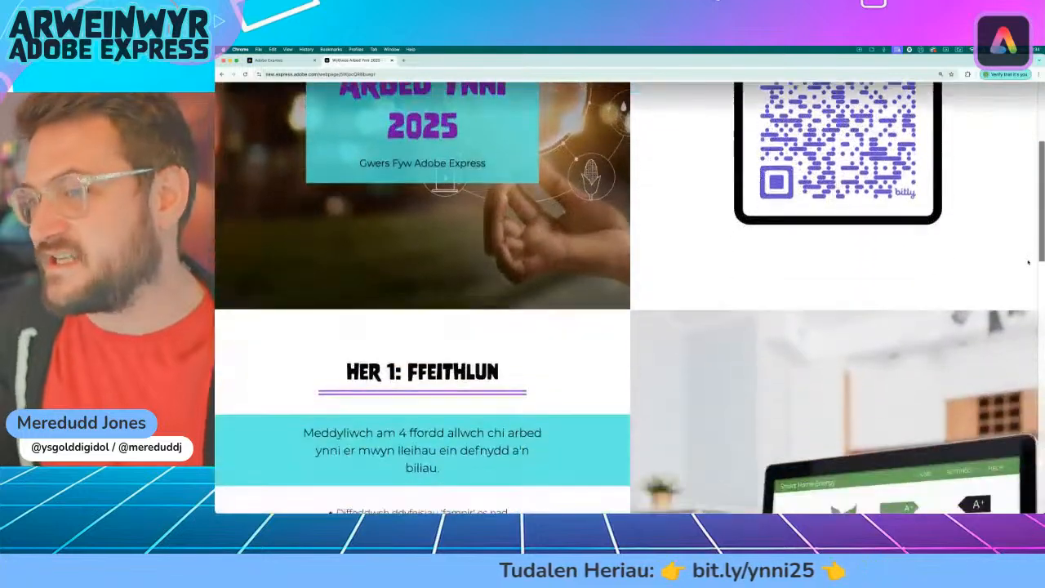
scroll(1029, 262, down, 5)
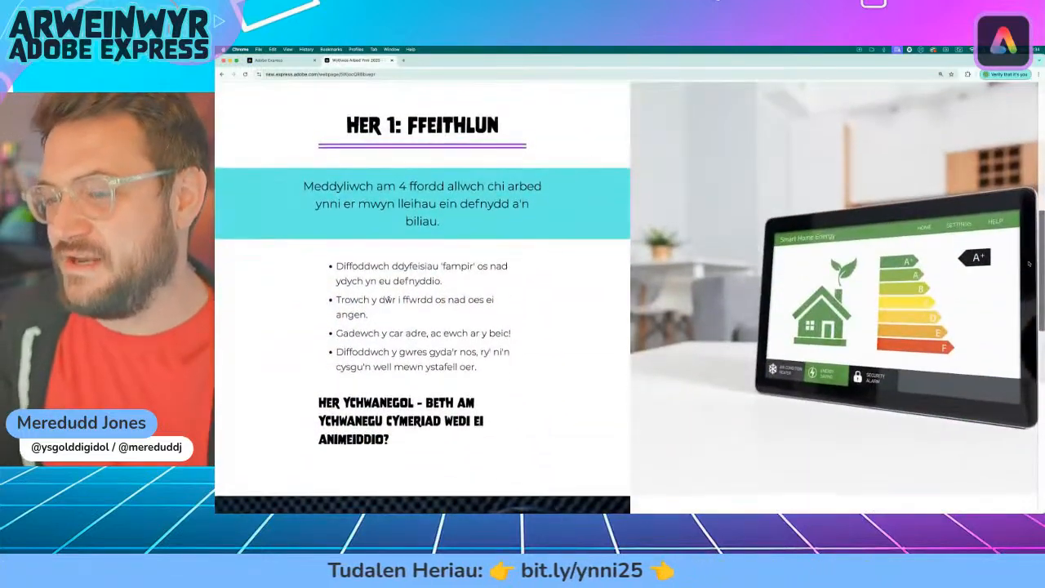
scroll(1028, 264, up, 1)
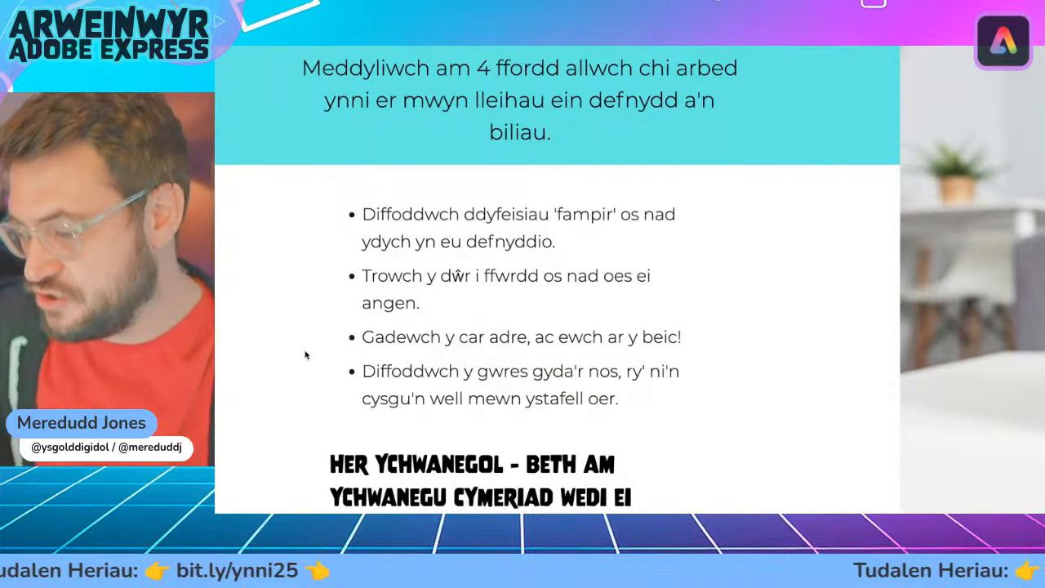
scroll(329, 365, down, 3)
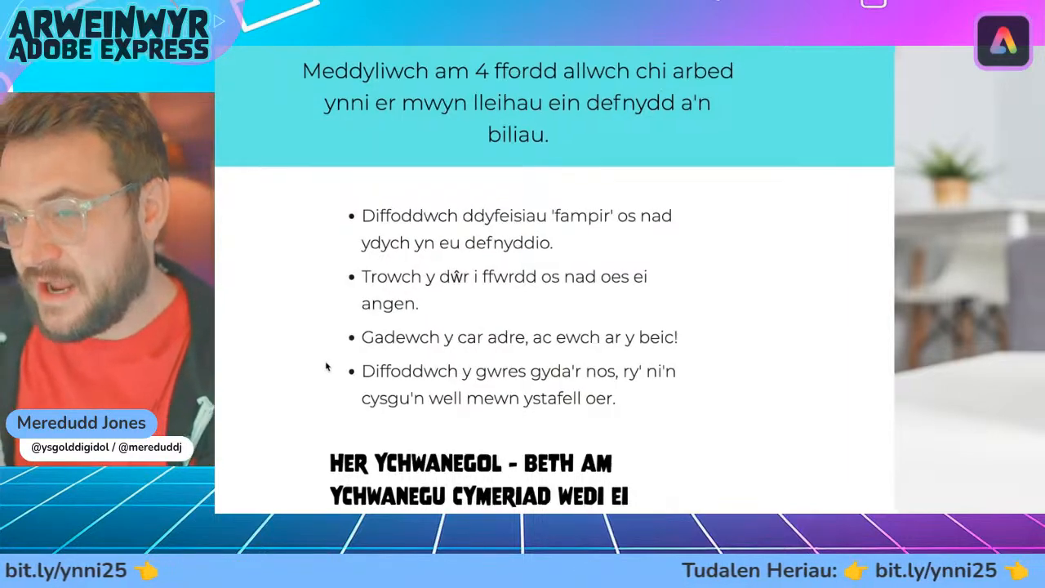
scroll(330, 376, down, 1)
scroll(331, 397, down, 1)
scroll(313, 433, up, 5)
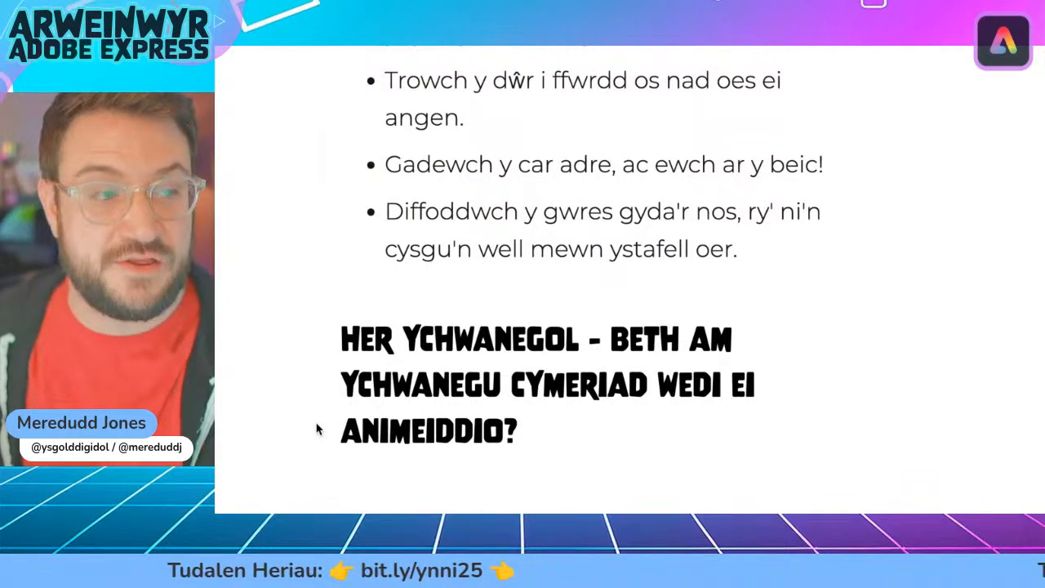
scroll(319, 428, down, 4)
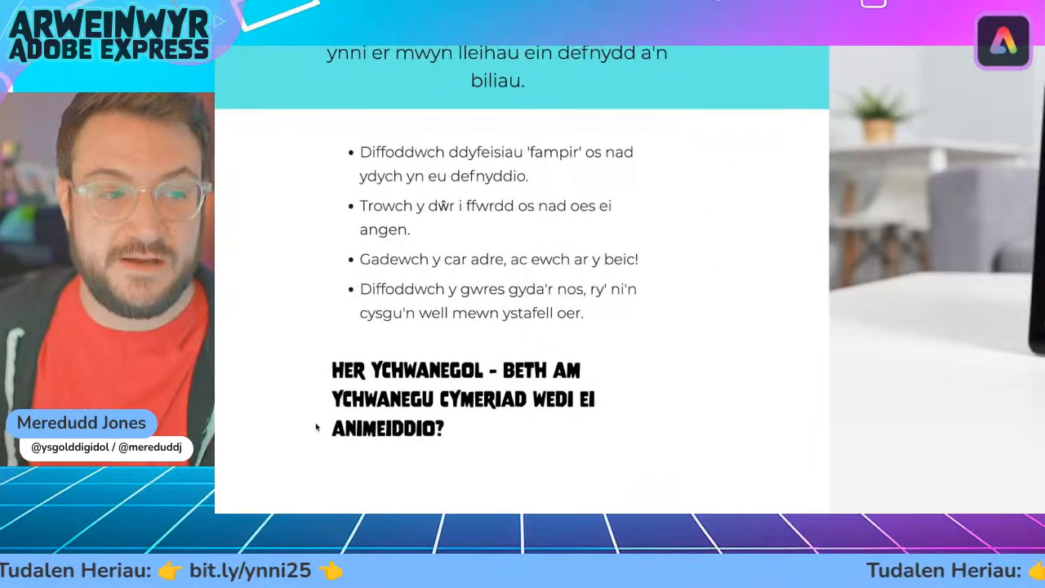
scroll(316, 426, down, 2)
scroll(311, 408, down, 4)
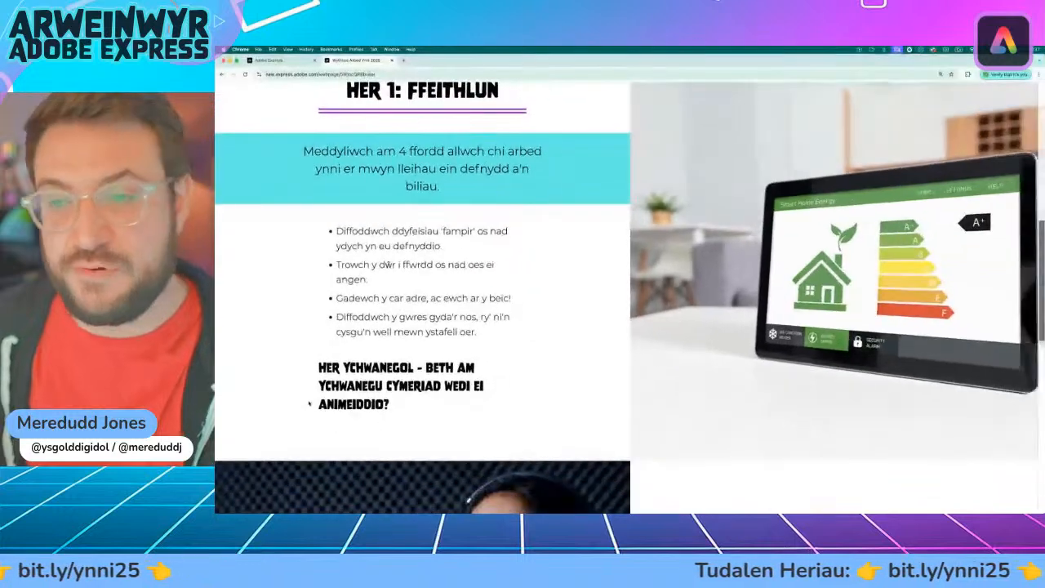
scroll(461, 352, up, 1)
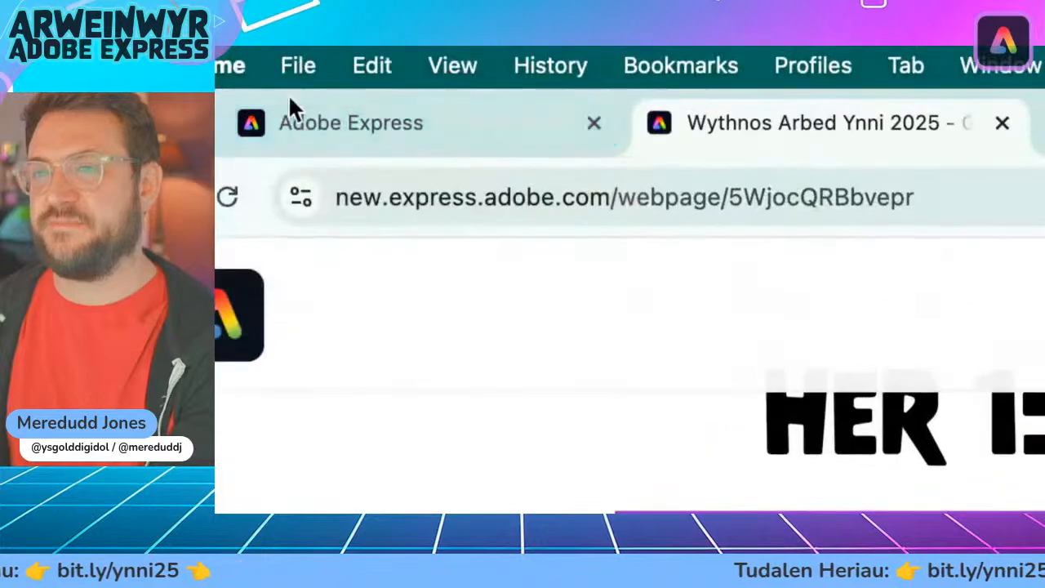
Switch to Adobe Express and set its preferred language to Cymraeg (Y Deyrnas Unedig) in the account settings
click(360, 125)
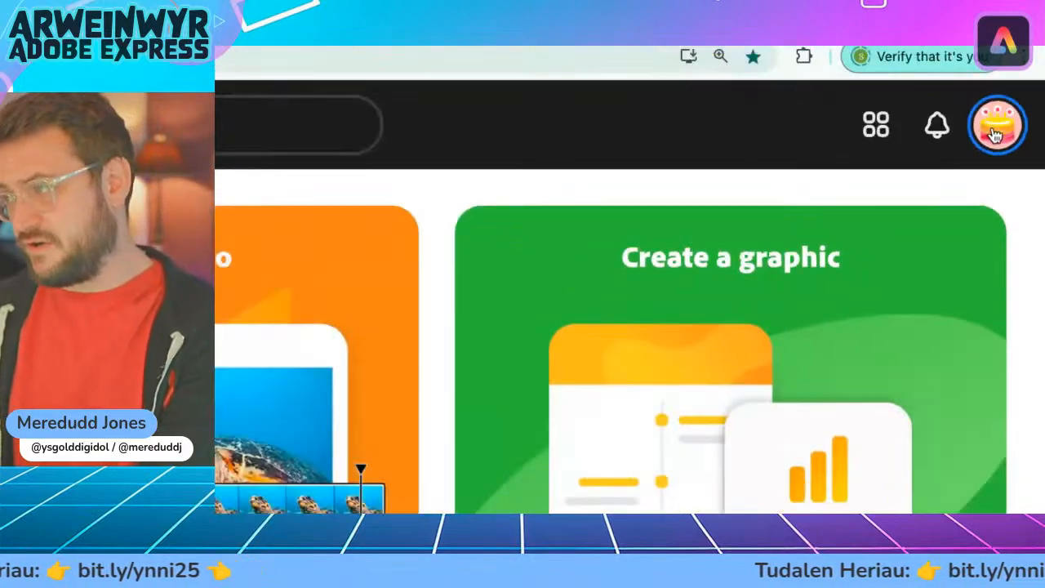
click(994, 134)
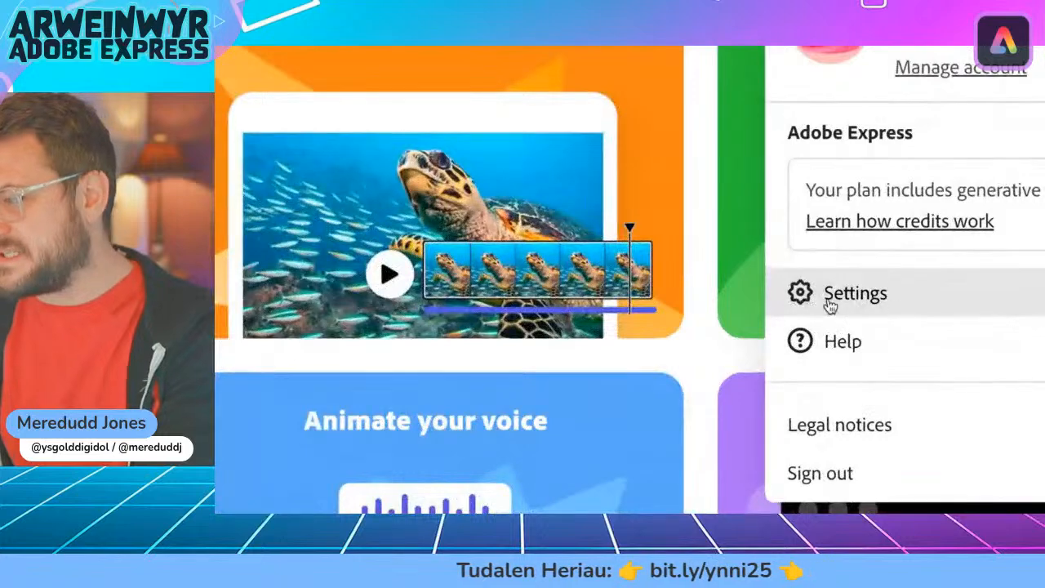
click(853, 308)
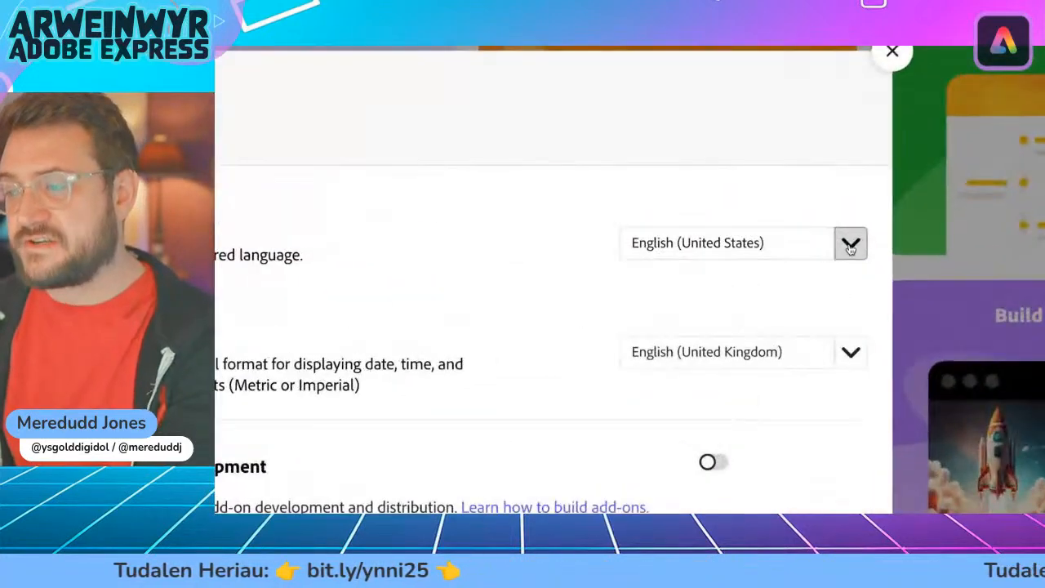
click(808, 240)
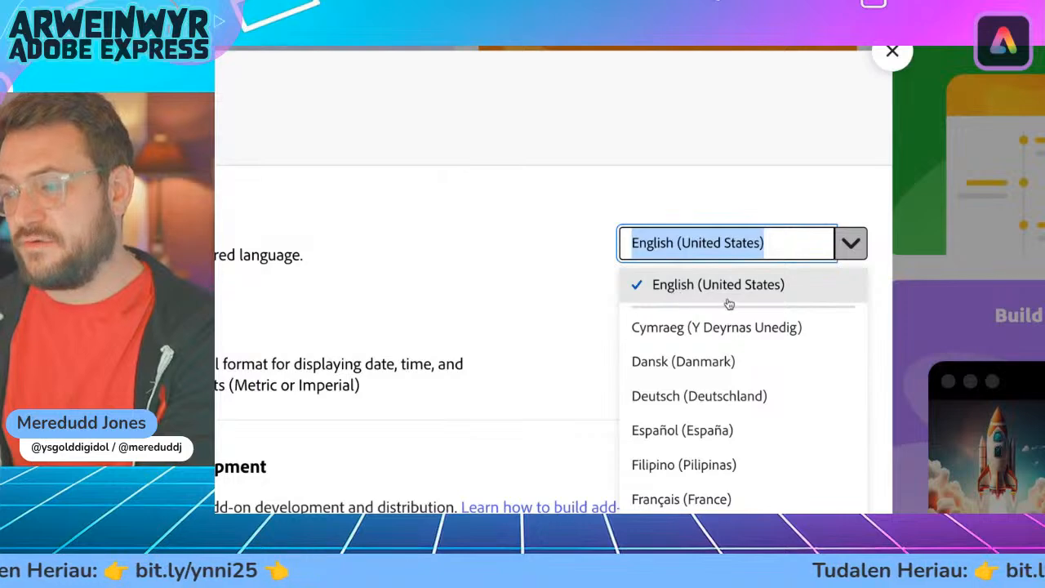
click(692, 337)
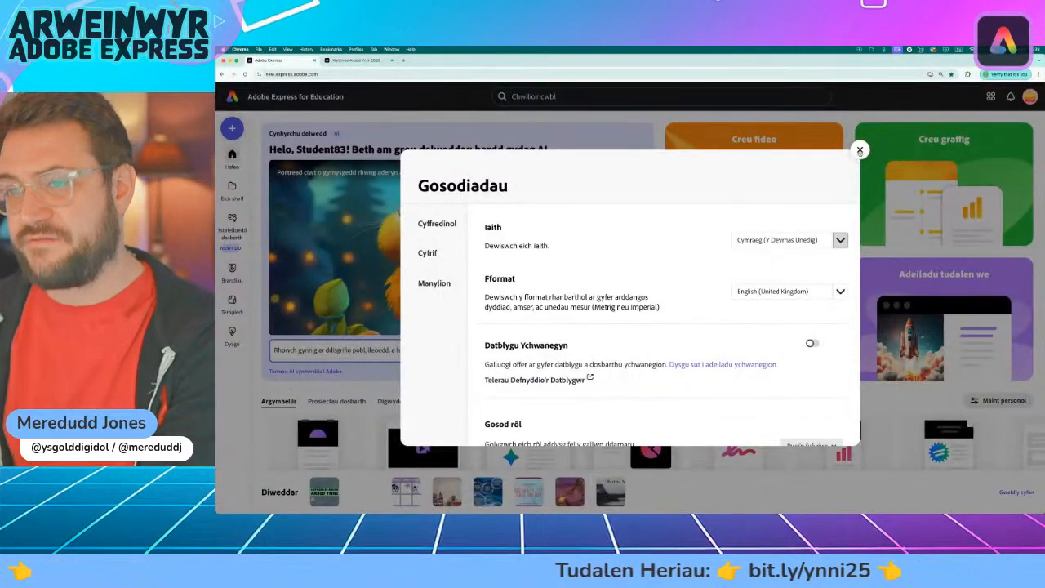
click(860, 150)
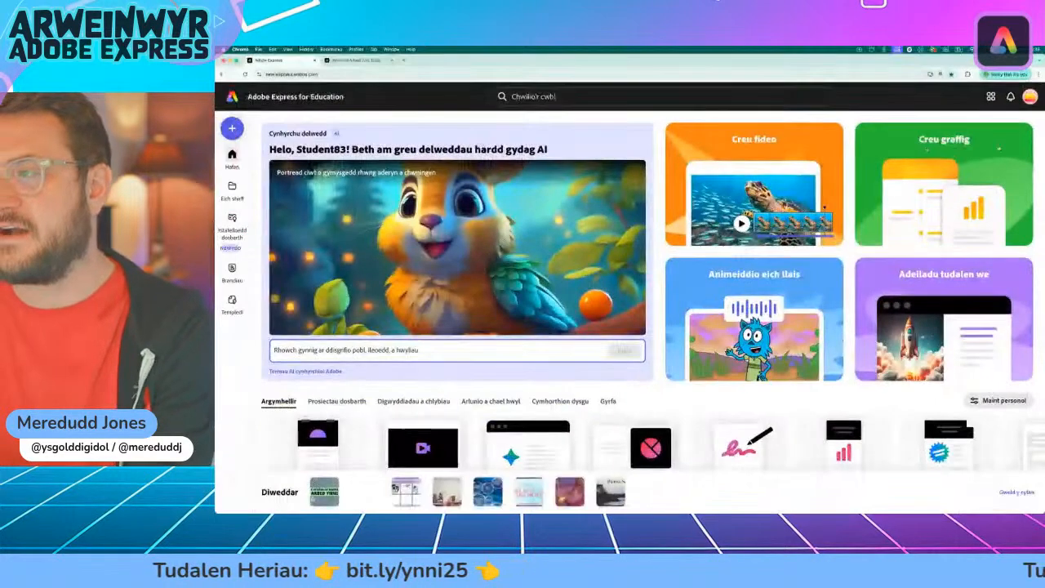
Create a blank custom-size document of 11 x 17 in and open the background elements (Cefndiroedd)
click(765, 155)
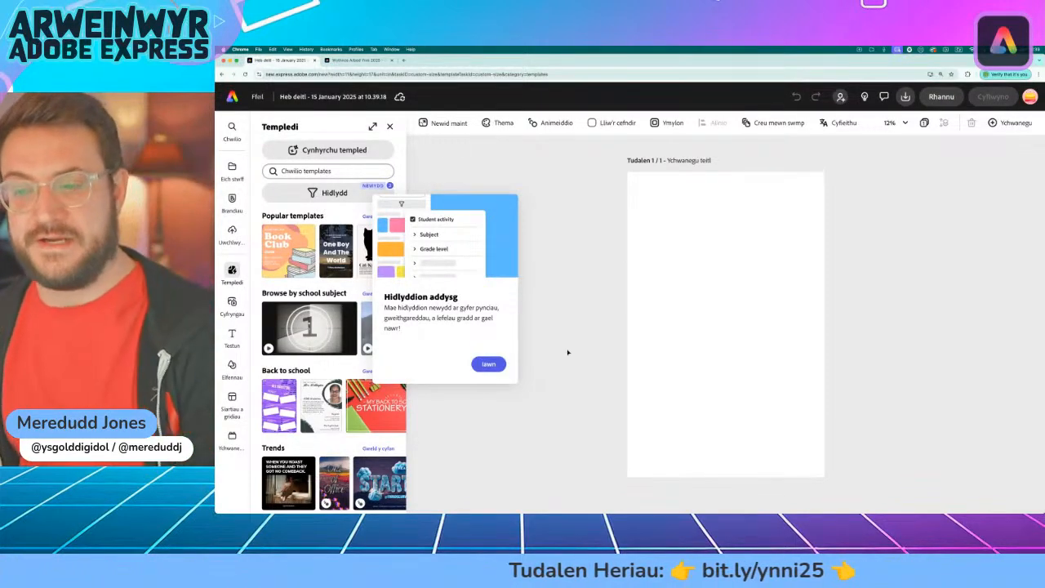
click(488, 365)
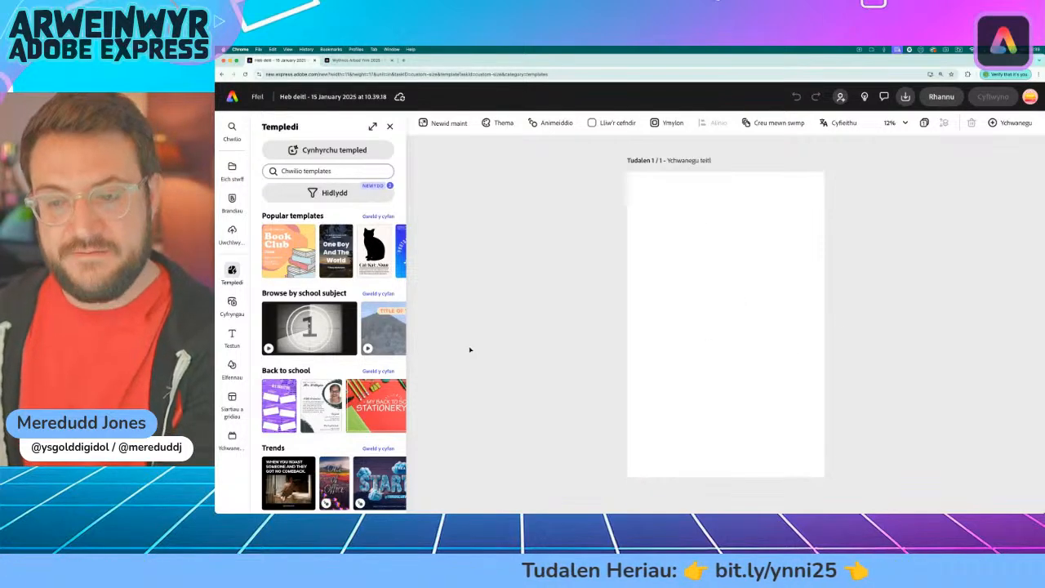
mouse_move(238, 374)
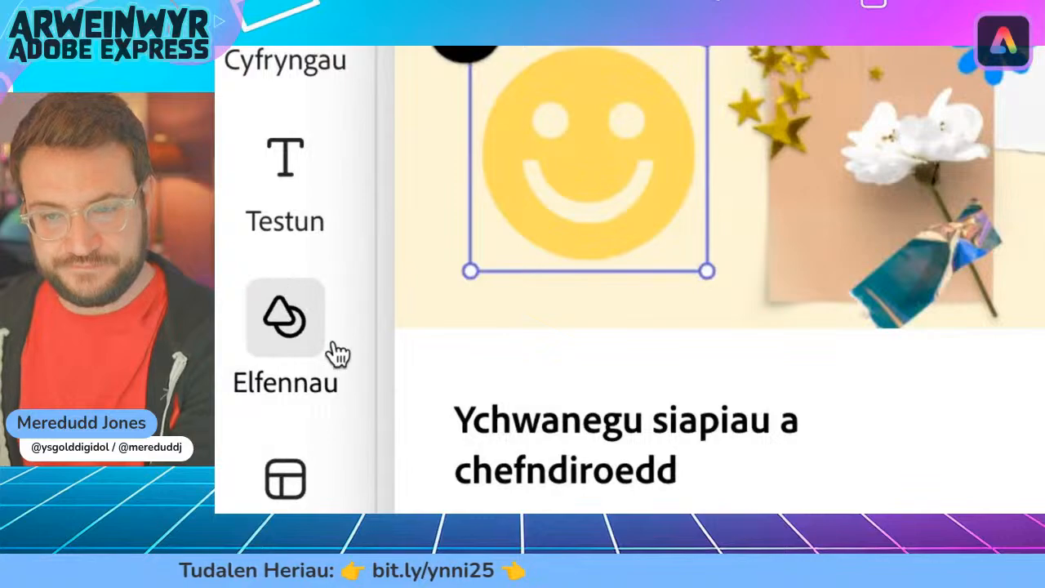
click(273, 327)
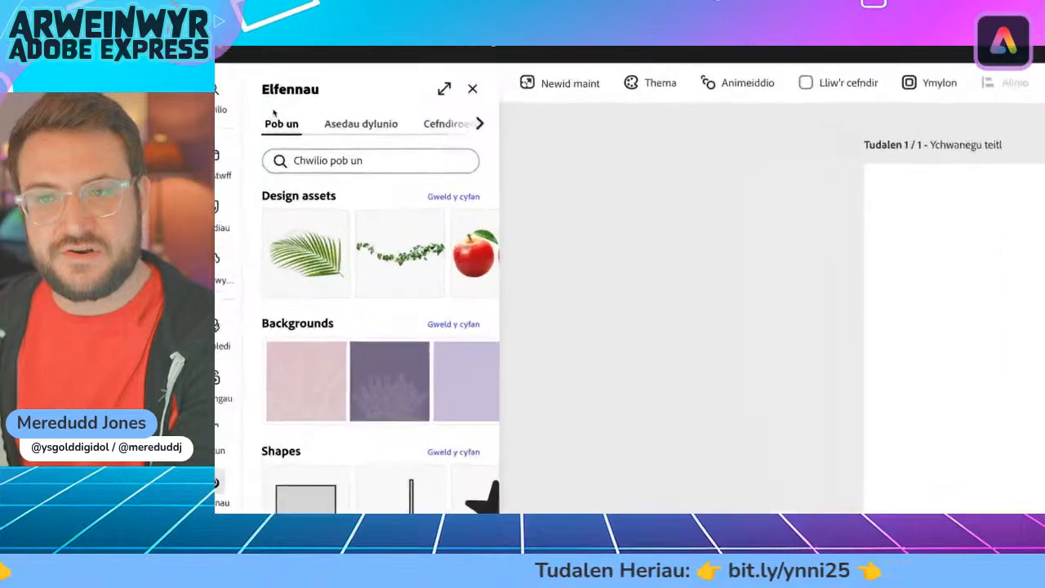
scroll(327, 121, right, 2)
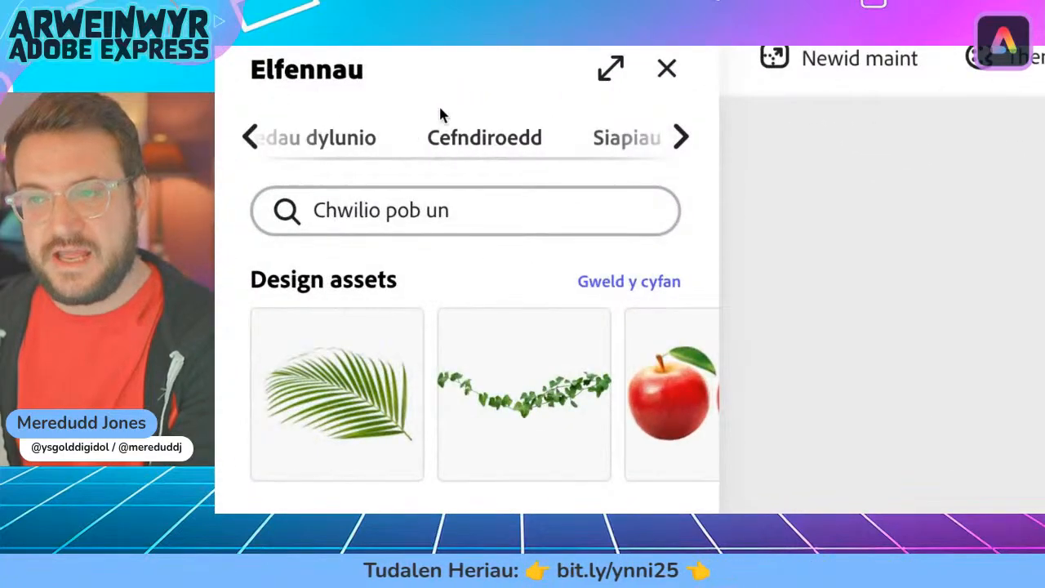
click(487, 141)
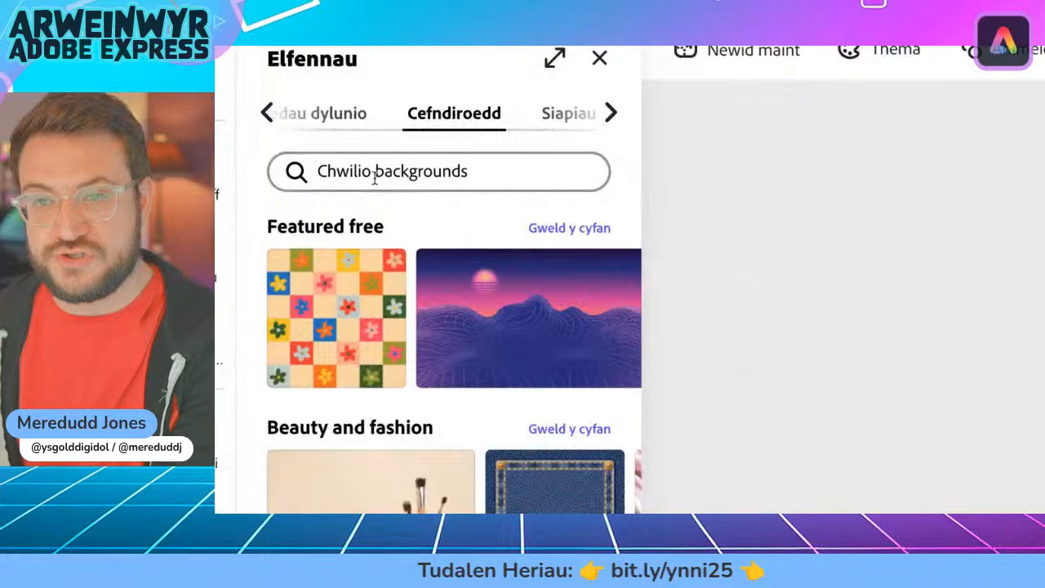
Search the backgrounds for "energy" and browse the results for a suitable image
click(303, 170)
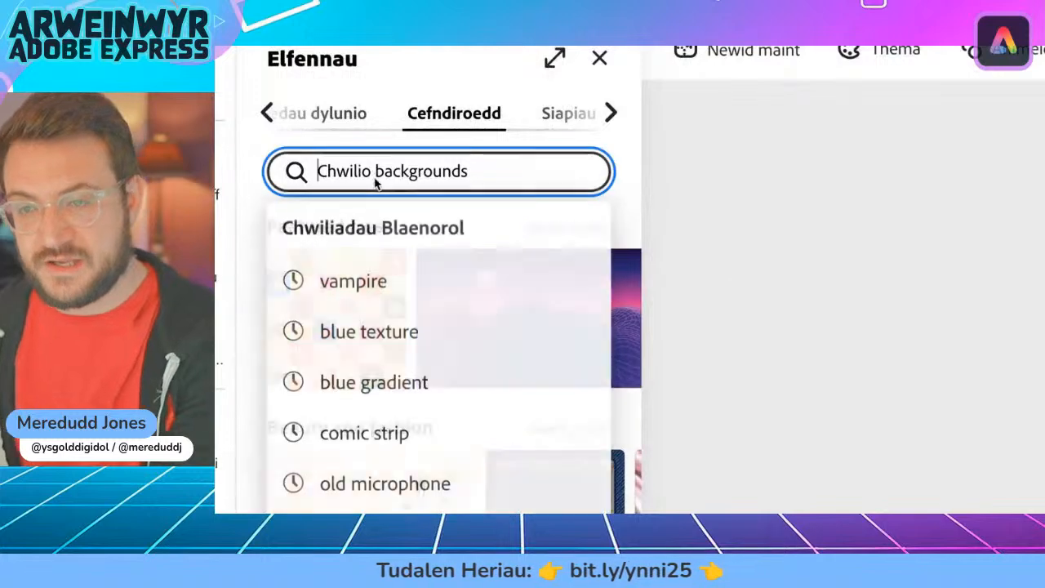
text(energy)
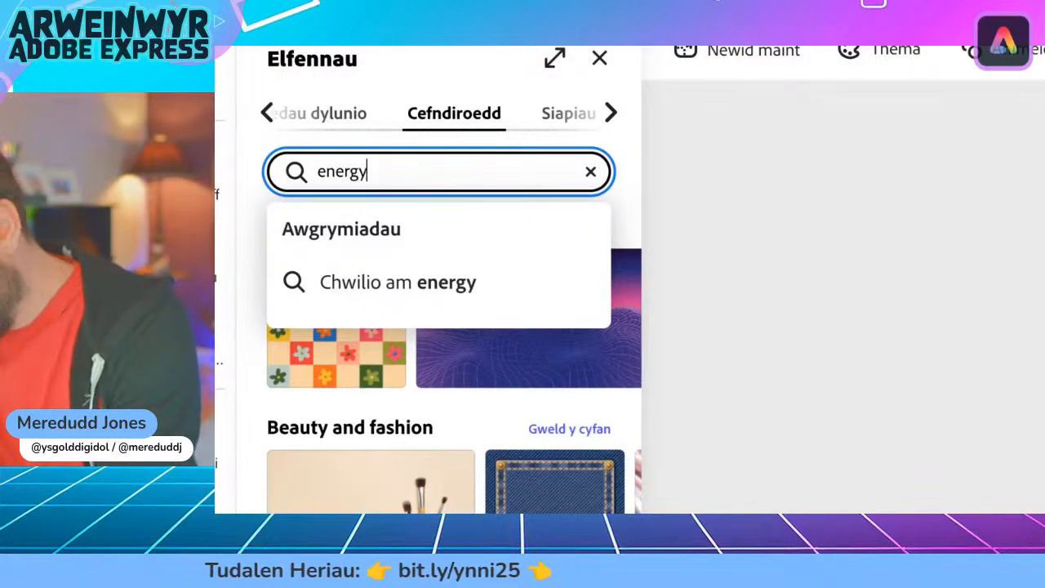
key(Return)
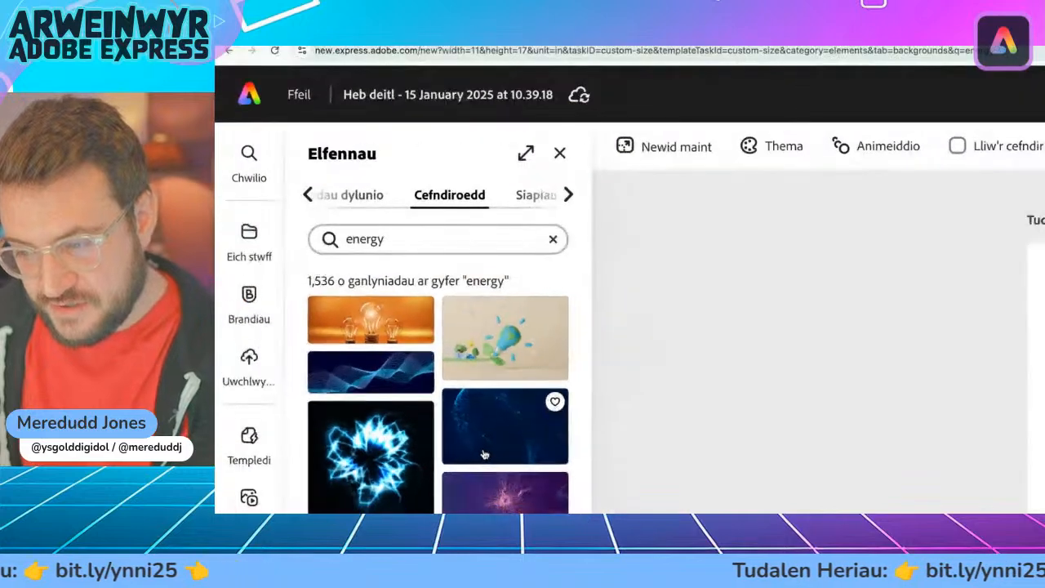
scroll(483, 455, down, 2)
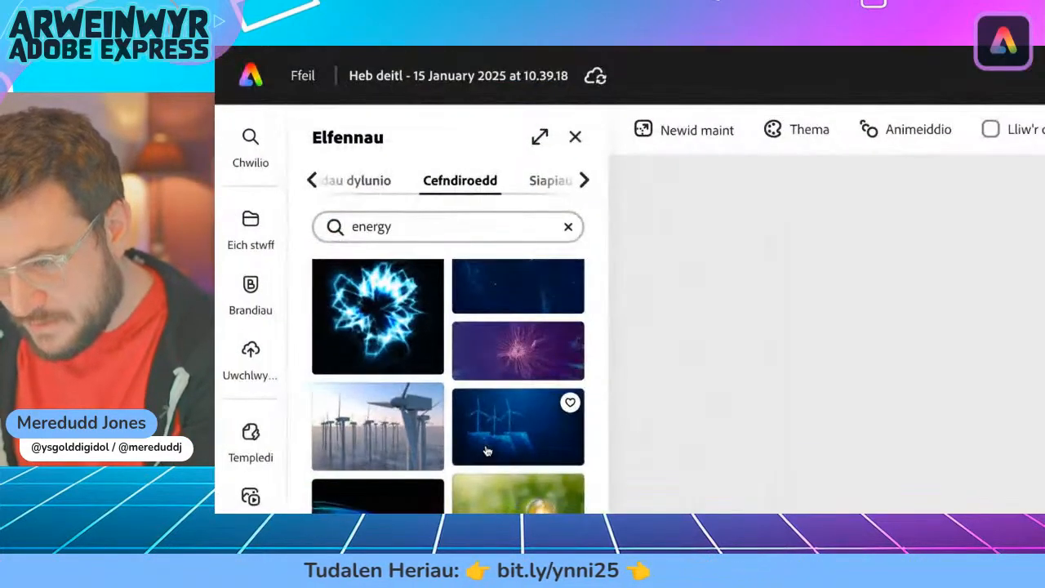
scroll(490, 453, down, 2)
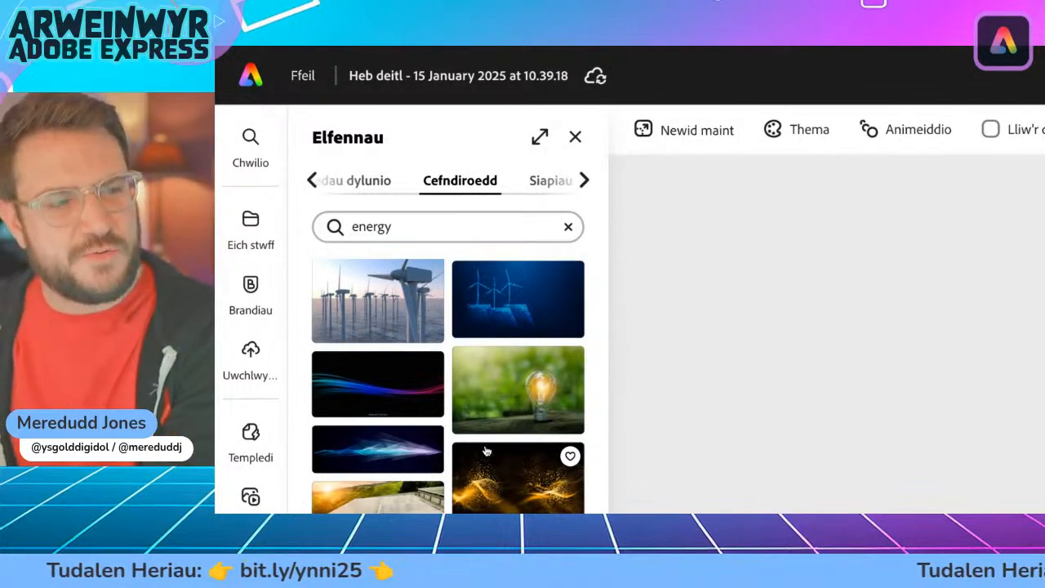
scroll(398, 426, down, 1)
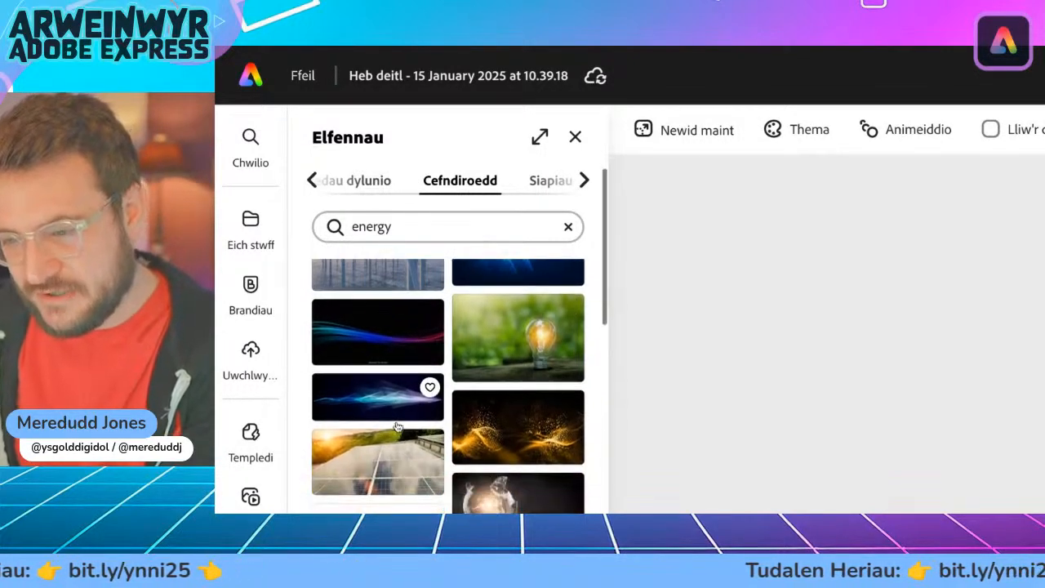
scroll(397, 426, down, 10)
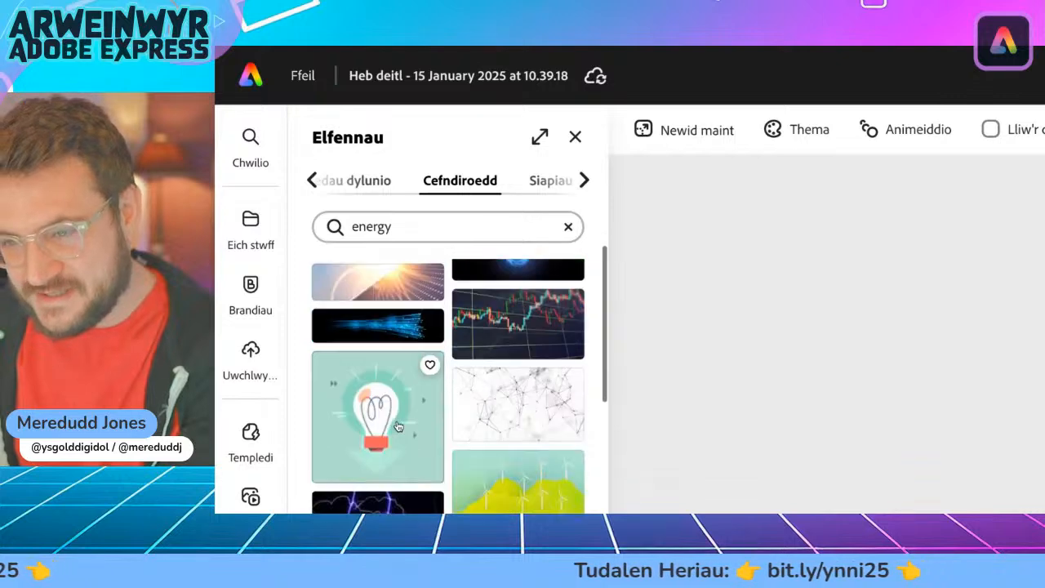
scroll(397, 426, down, 4)
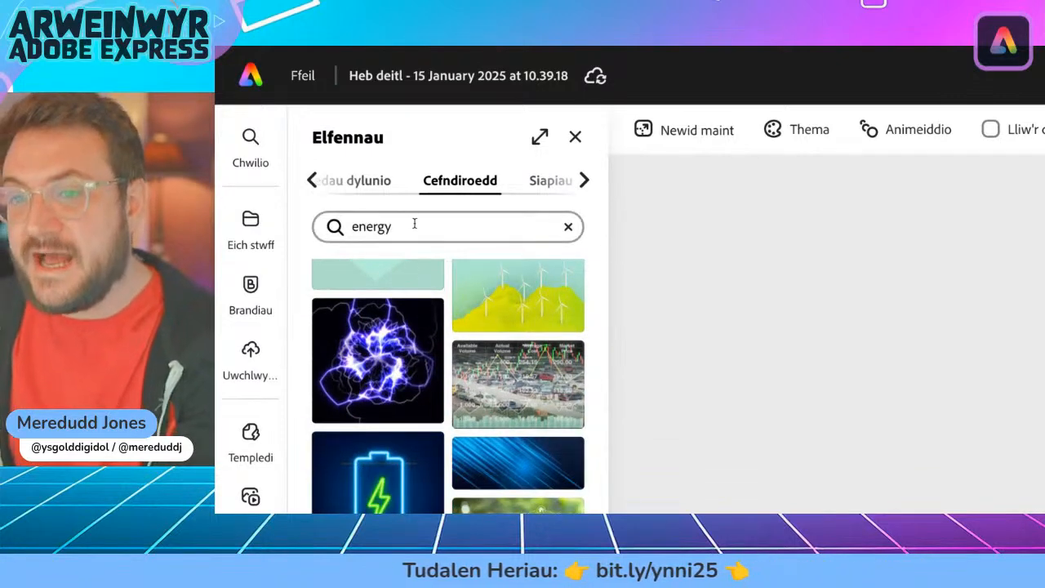
Search the backgrounds for "green gradient" and browse the results for a suitable image
click(414, 226)
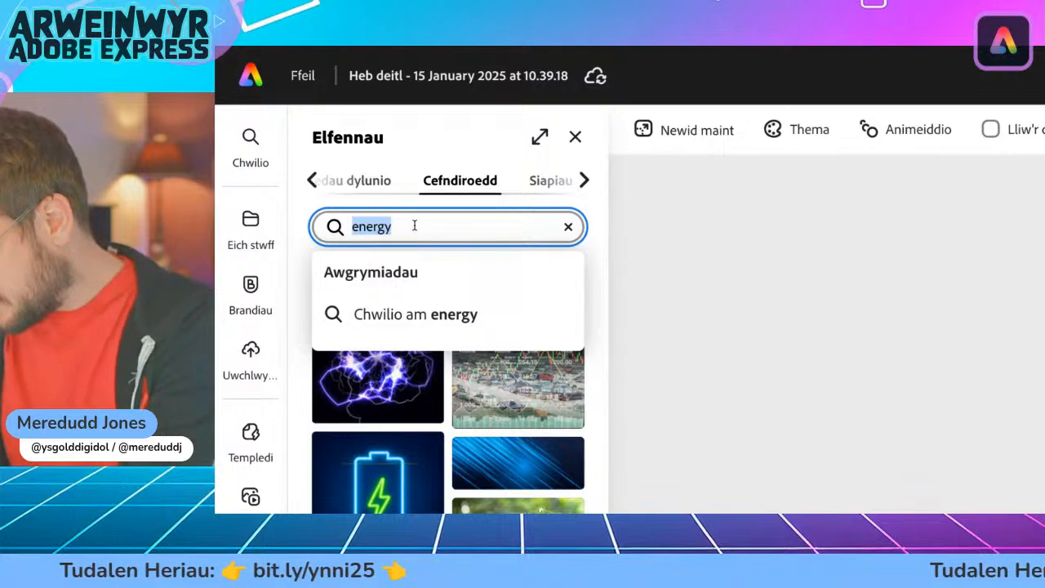
text(green gradient)
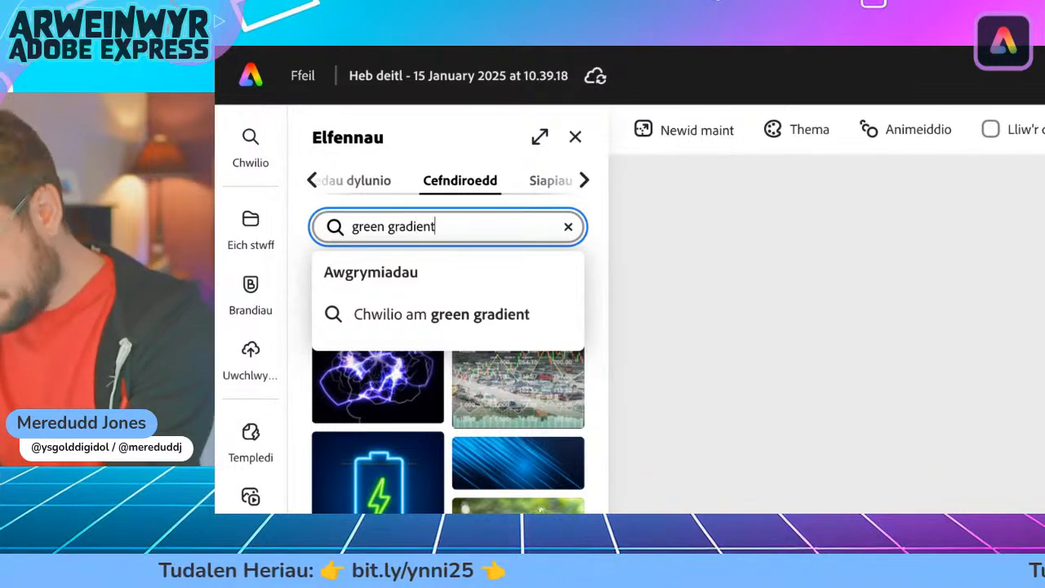
key(Return)
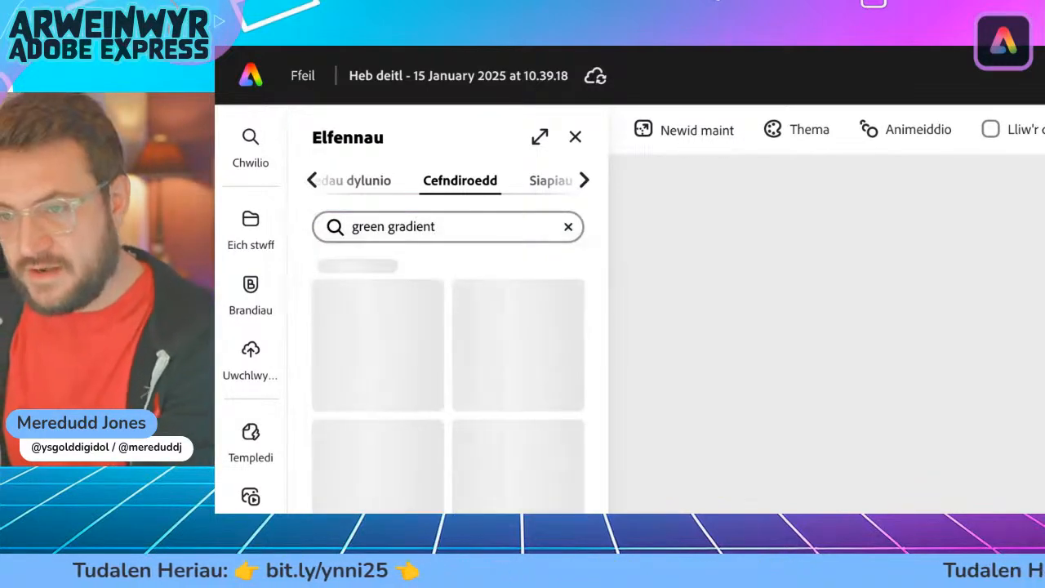
scroll(385, 340, down, 1)
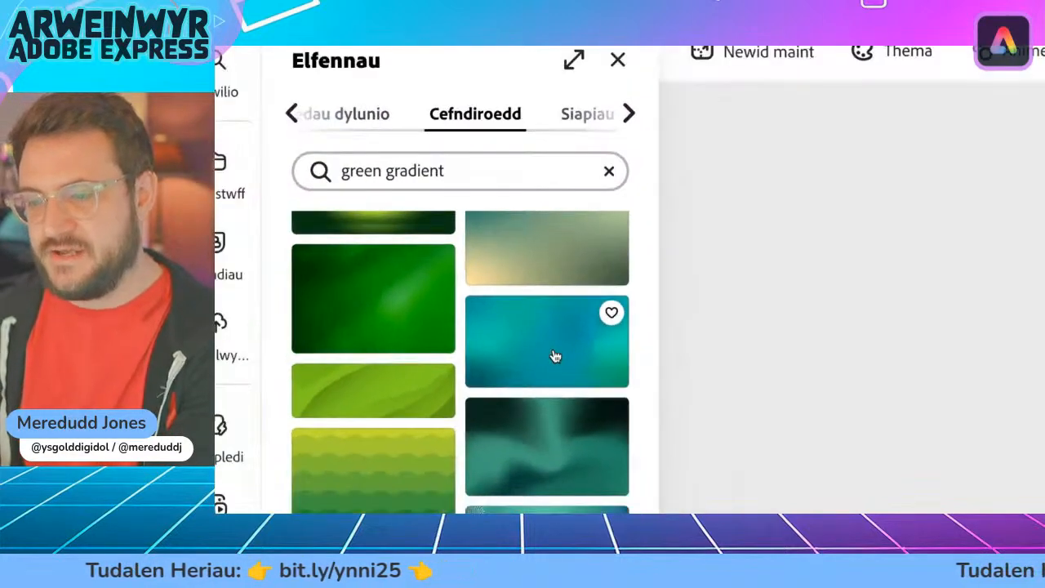
scroll(565, 349, down, 3)
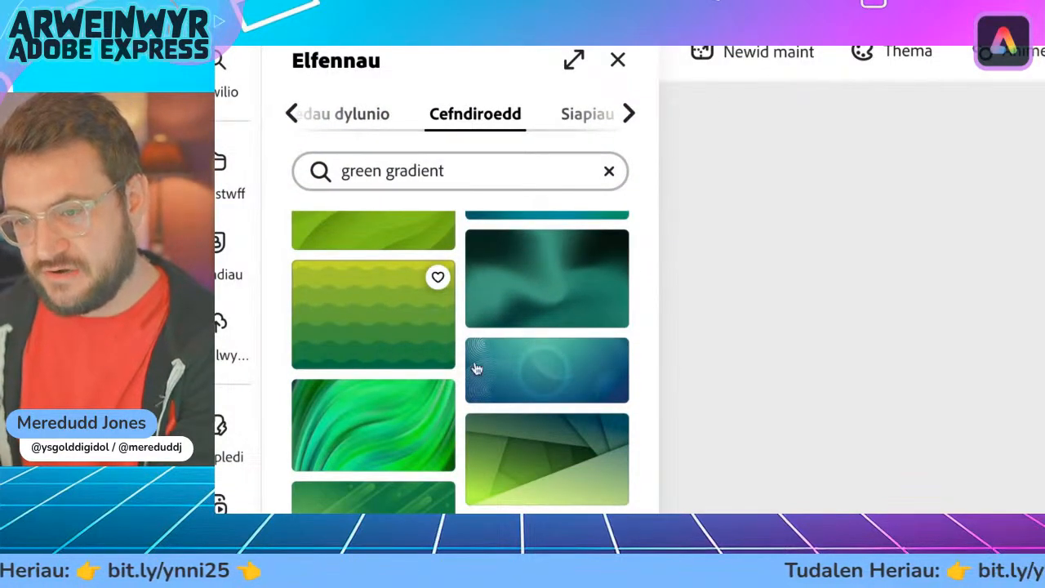
scroll(517, 380, down, 2)
scroll(517, 379, down, 3)
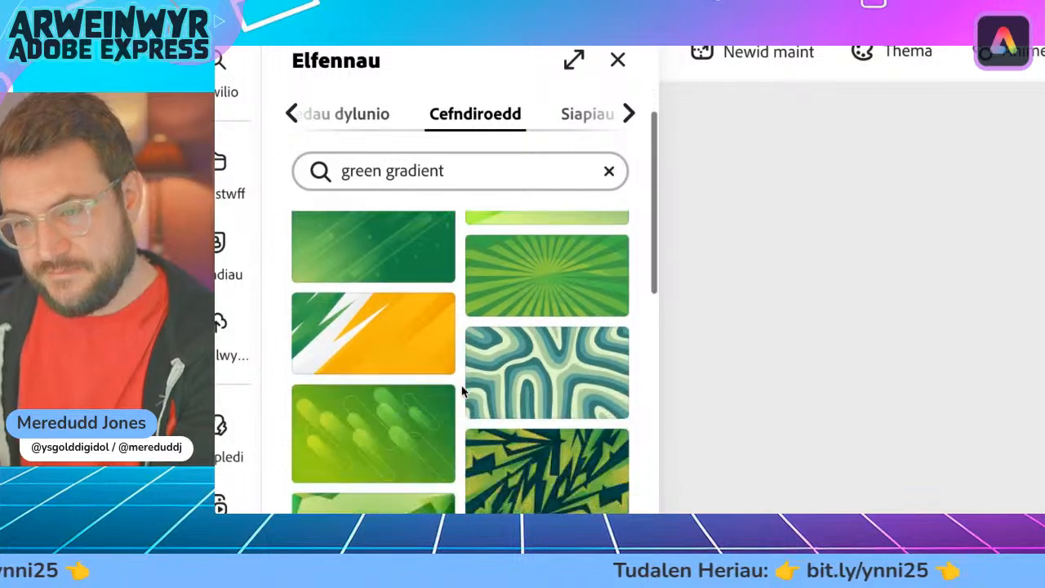
scroll(462, 392, up, 4)
scroll(462, 392, down, 5)
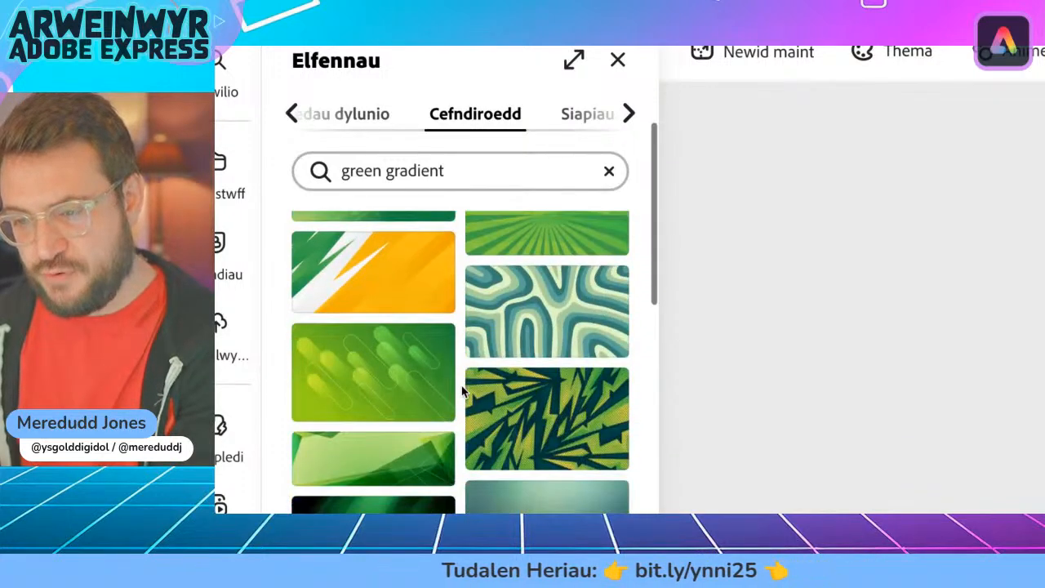
scroll(461, 390, down, 5)
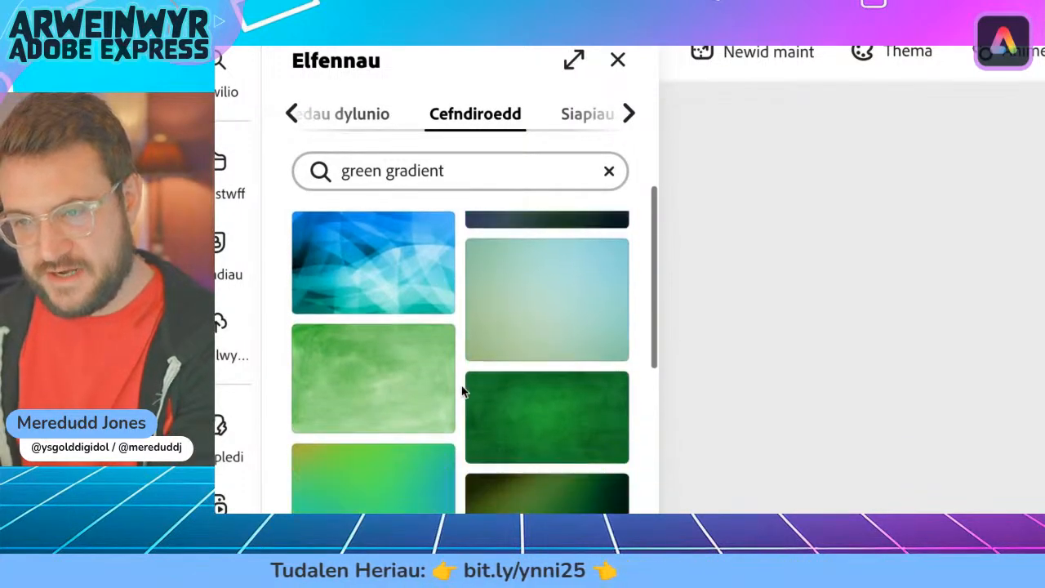
scroll(461, 390, down, 5)
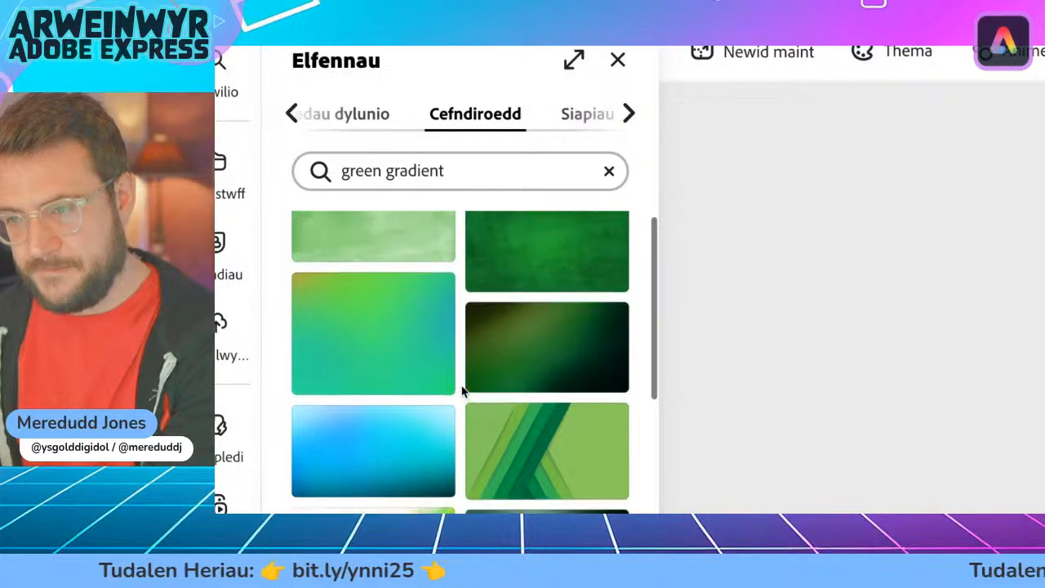
scroll(461, 390, down, 10)
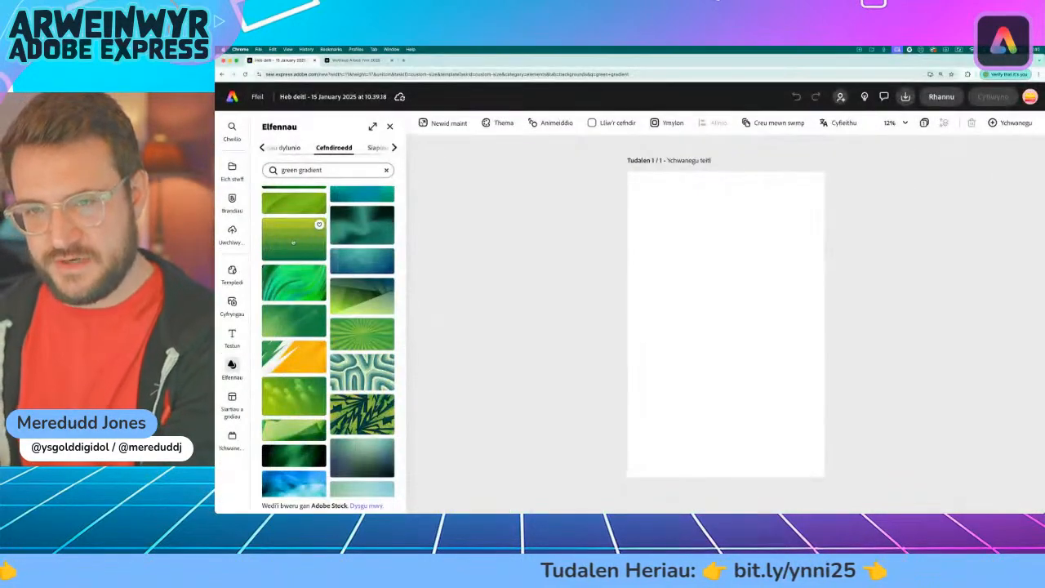
Try several backgrounds on the page, including the green waves, teal blur, curved-line pattern and light green angular design
click(293, 240)
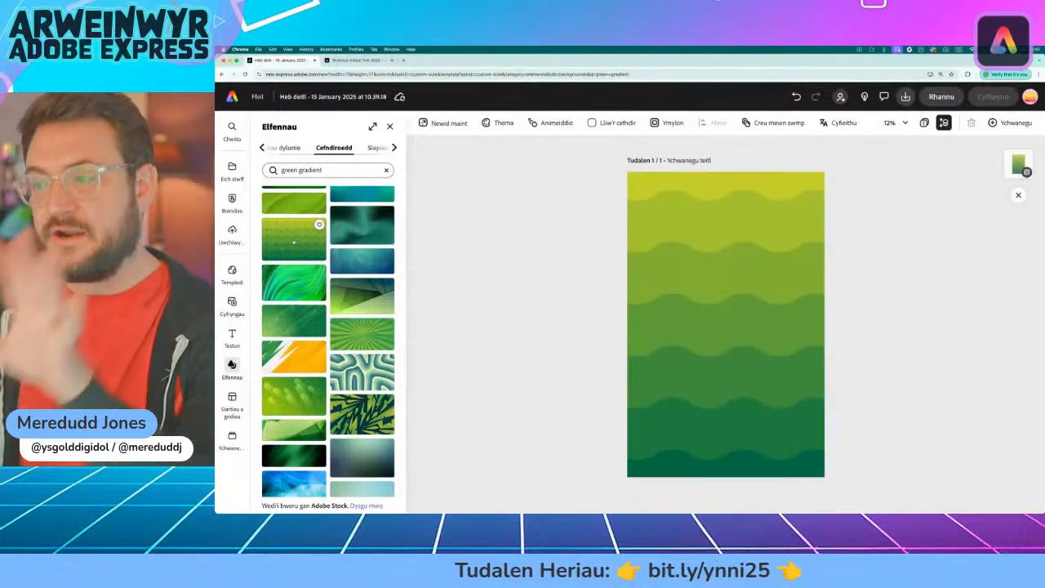
click(359, 226)
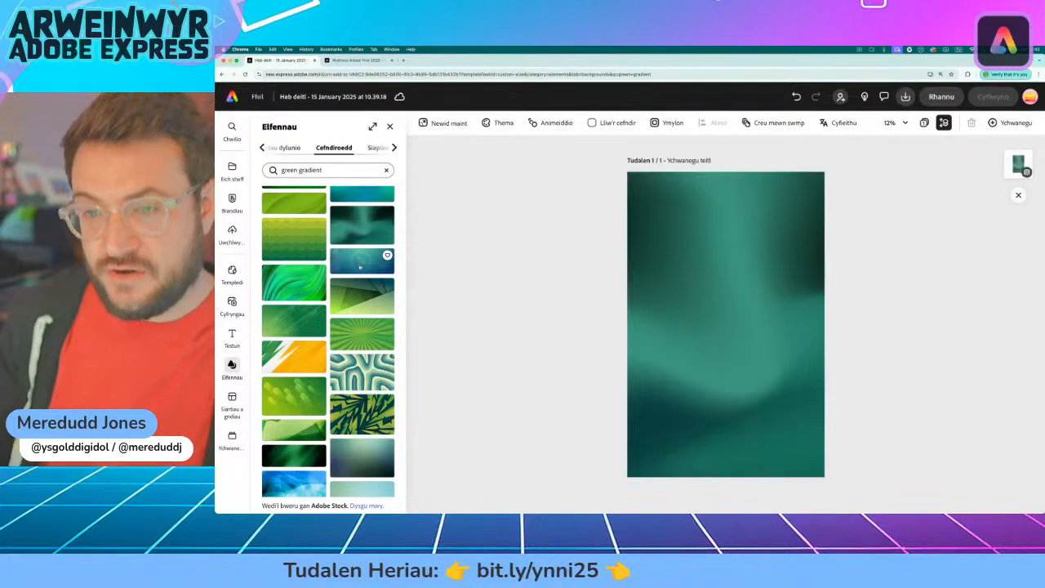
click(360, 260)
click(297, 287)
click(314, 353)
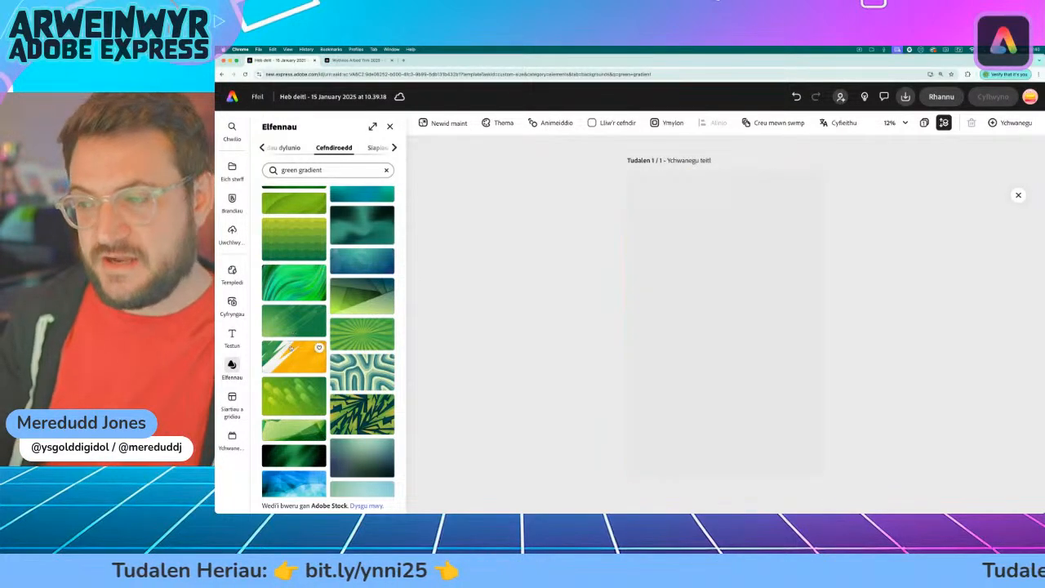
click(361, 369)
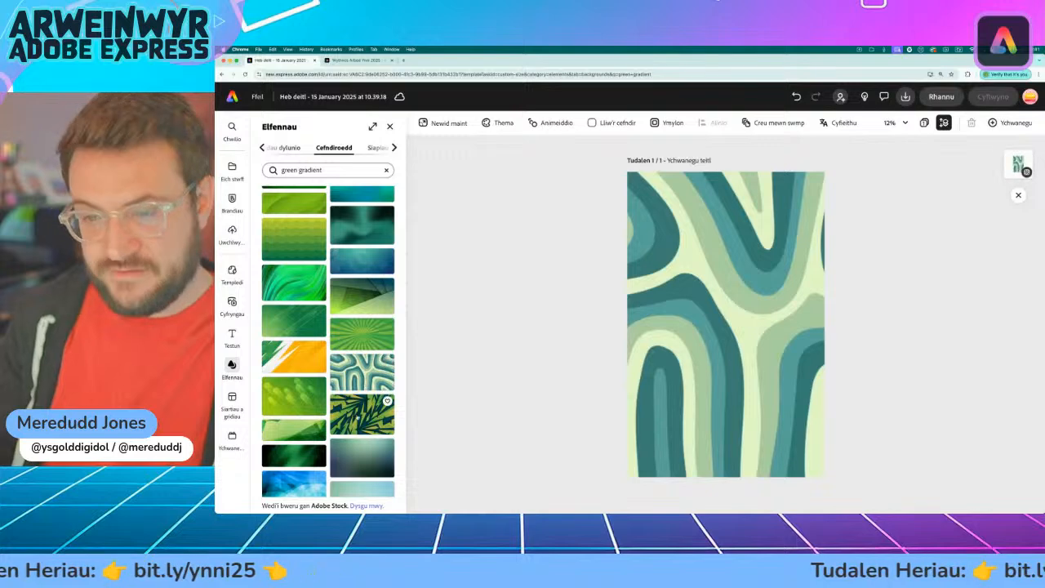
click(290, 425)
click(294, 426)
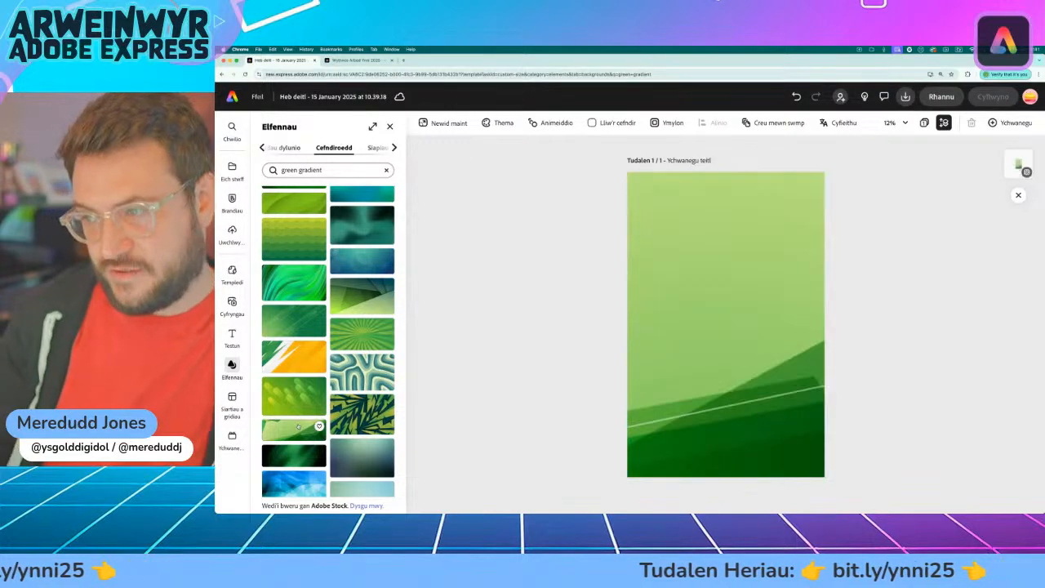
Compare the blue-turquoise abstract background with the pale green textured one and apply the blue-turquoise one to the page
scroll(313, 438, down, 1)
click(292, 451)
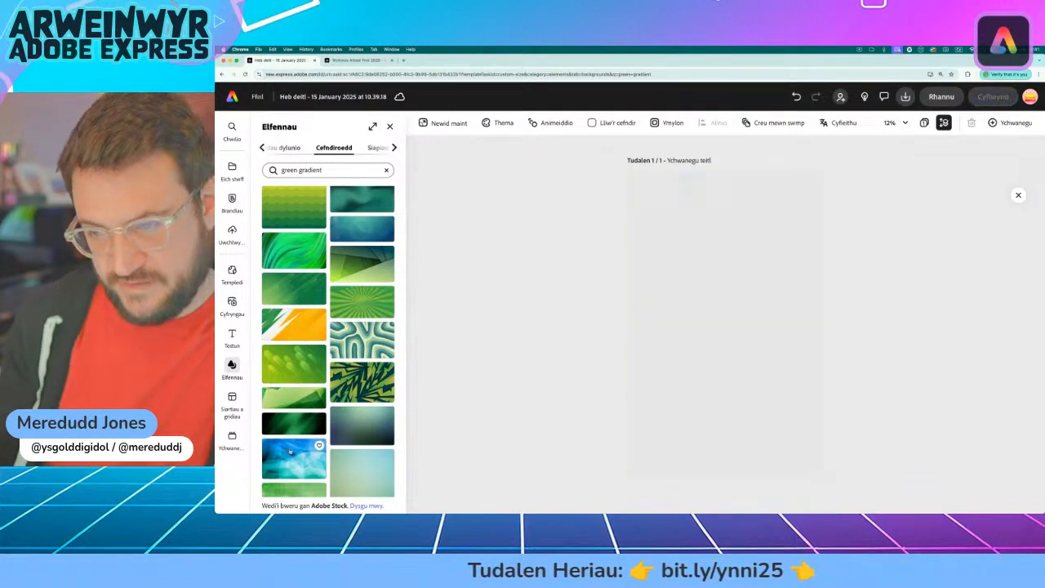
scroll(293, 450, down, 1)
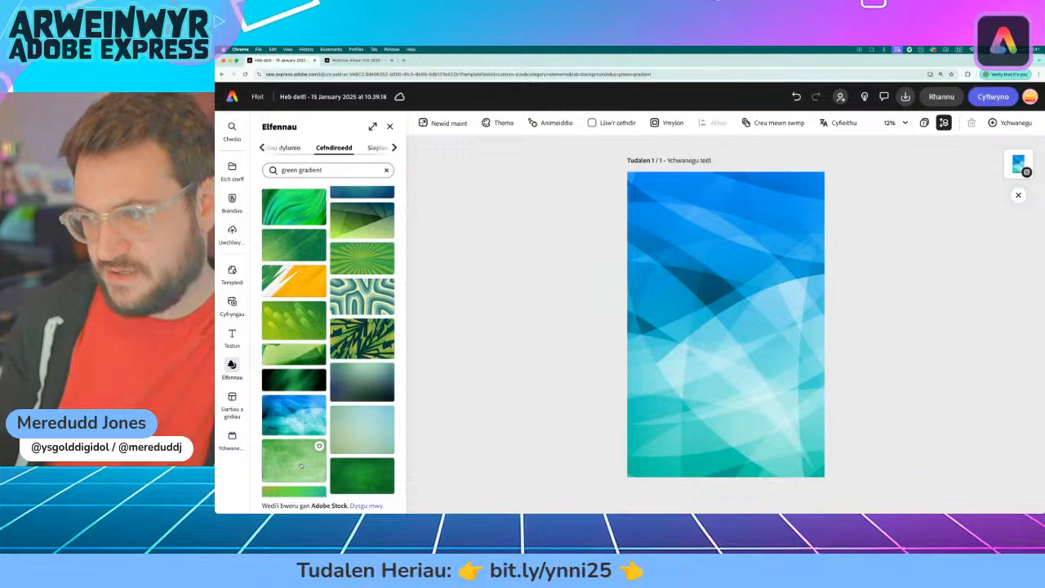
click(300, 465)
click(295, 415)
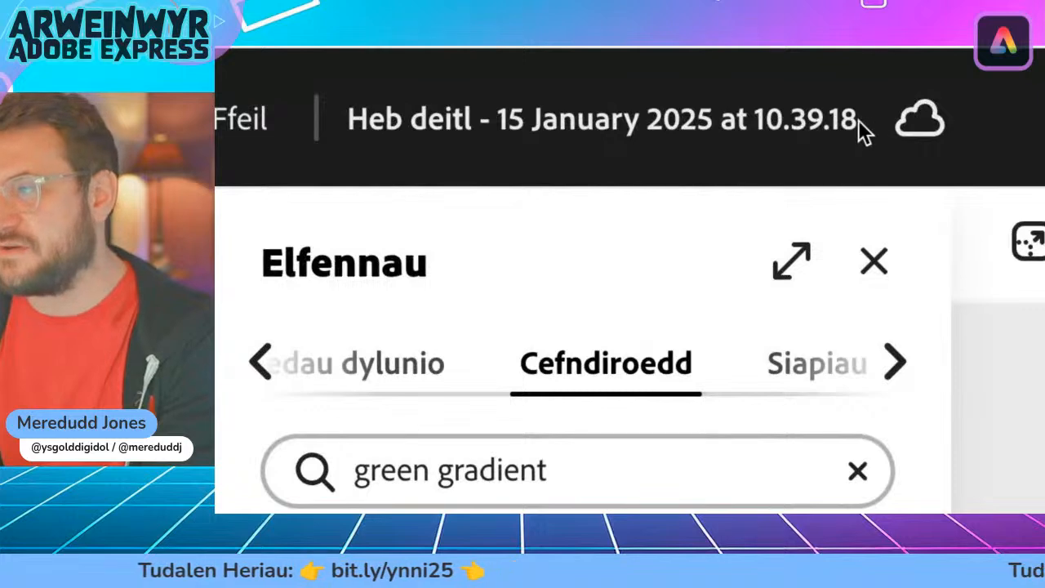
Rename the document as "Ffeithlun Ynni MJ 25"
click(858, 120)
drag(639, 113, 324, 115)
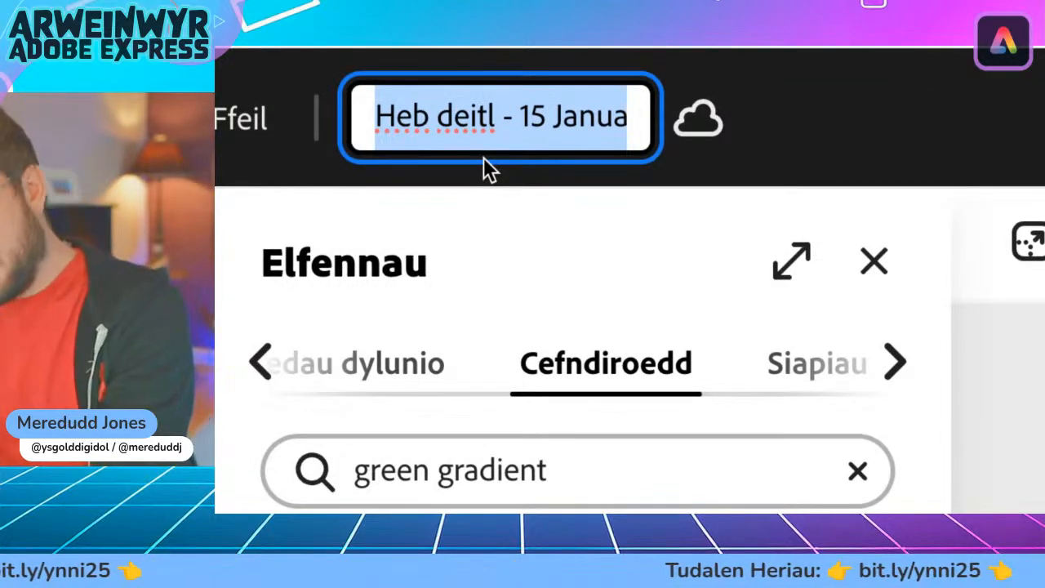
text(Ffeithlun Ynni MJ)
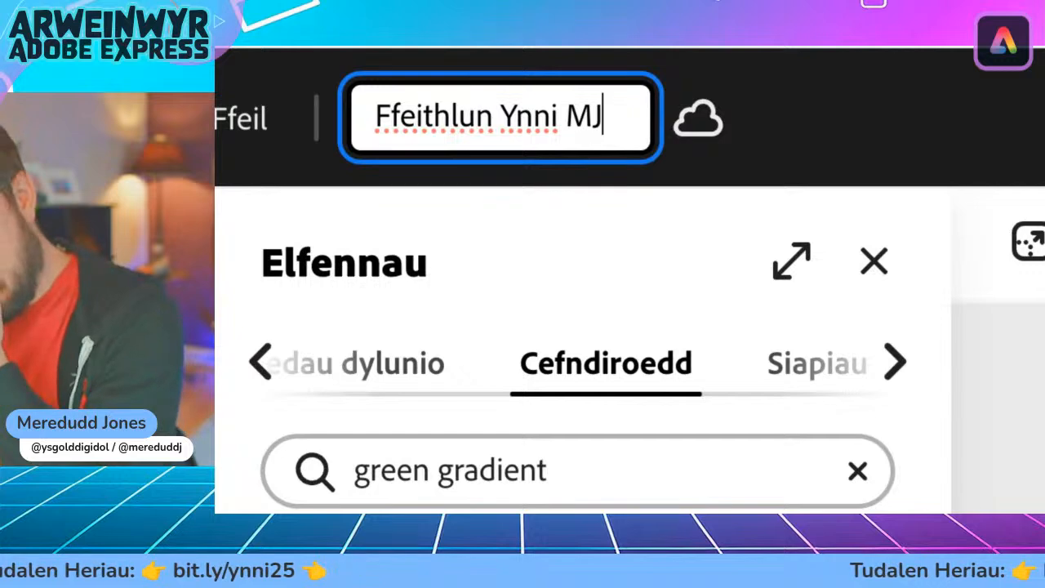
text(25)
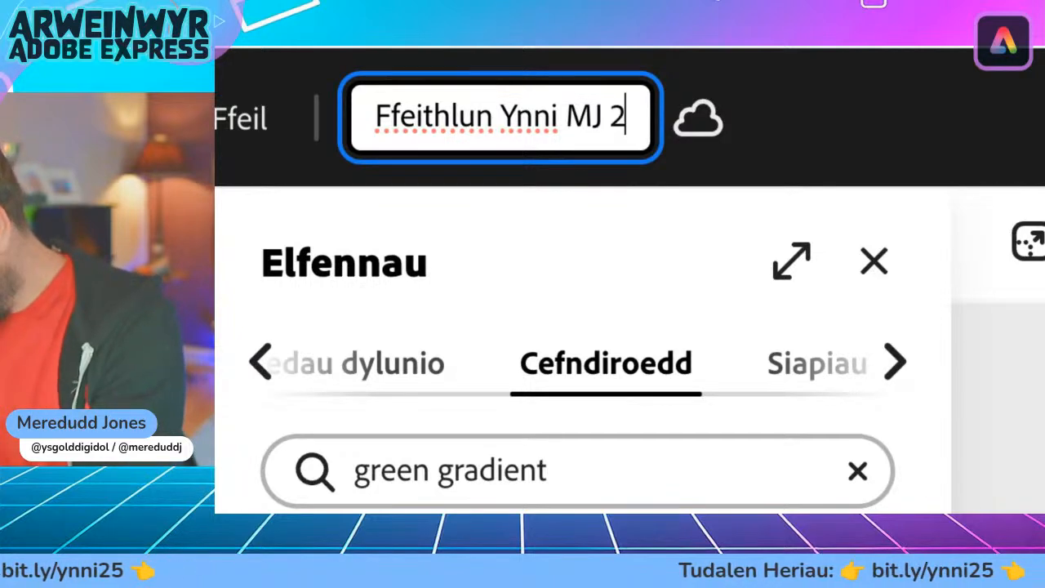
key(Return)
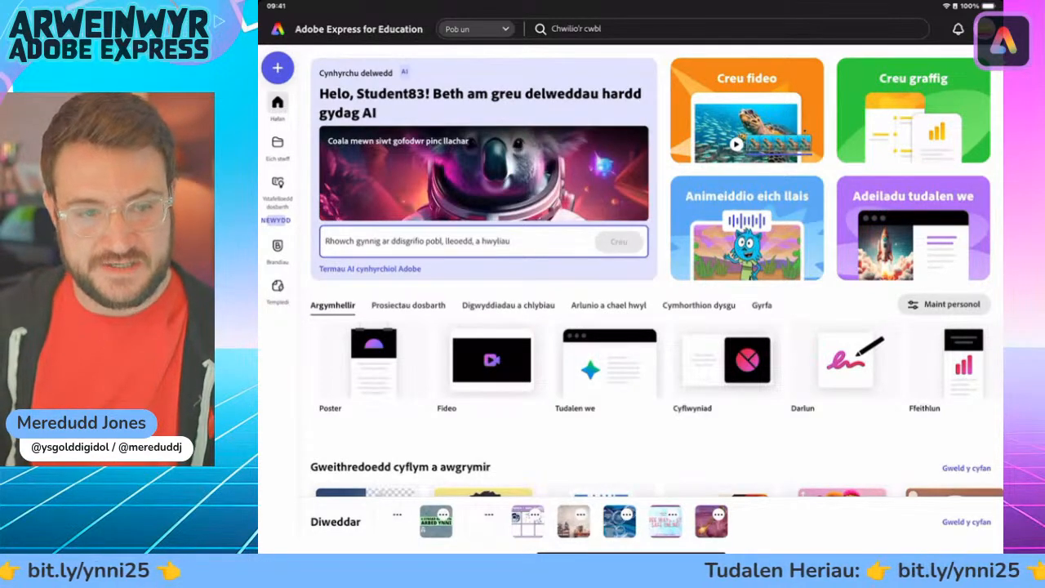
Switch to Adobe Express for Education on the iPad, create a blank poster and close the template suggestions
scroll(630, 294, down, 3)
scroll(630, 294, up, 3)
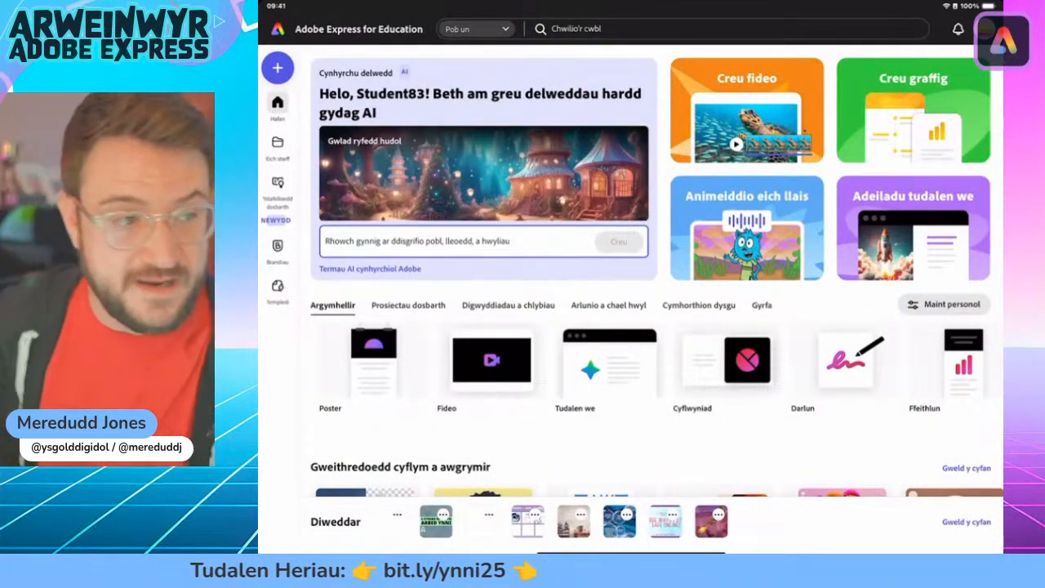
click(373, 363)
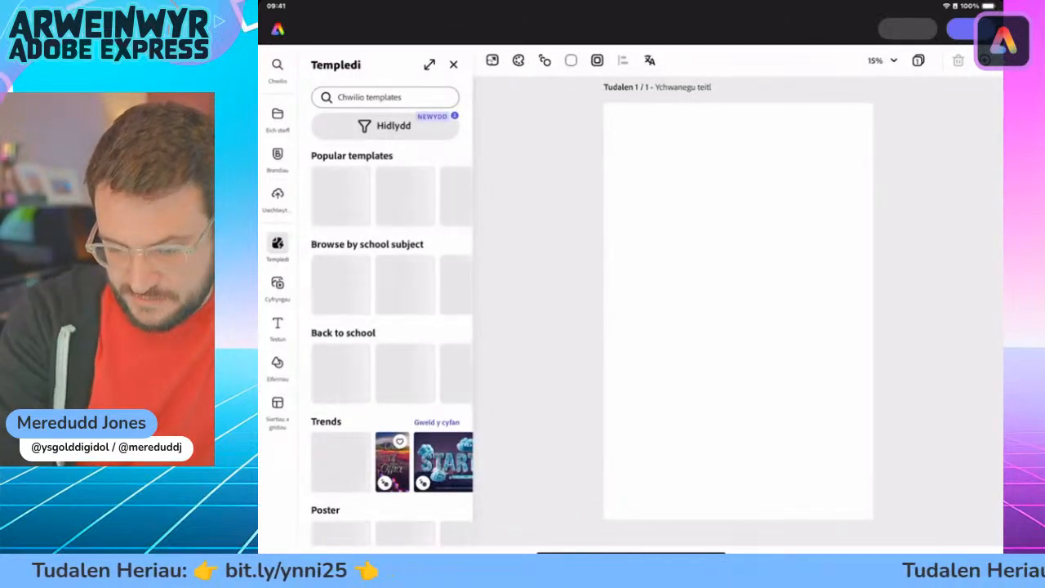
click(453, 63)
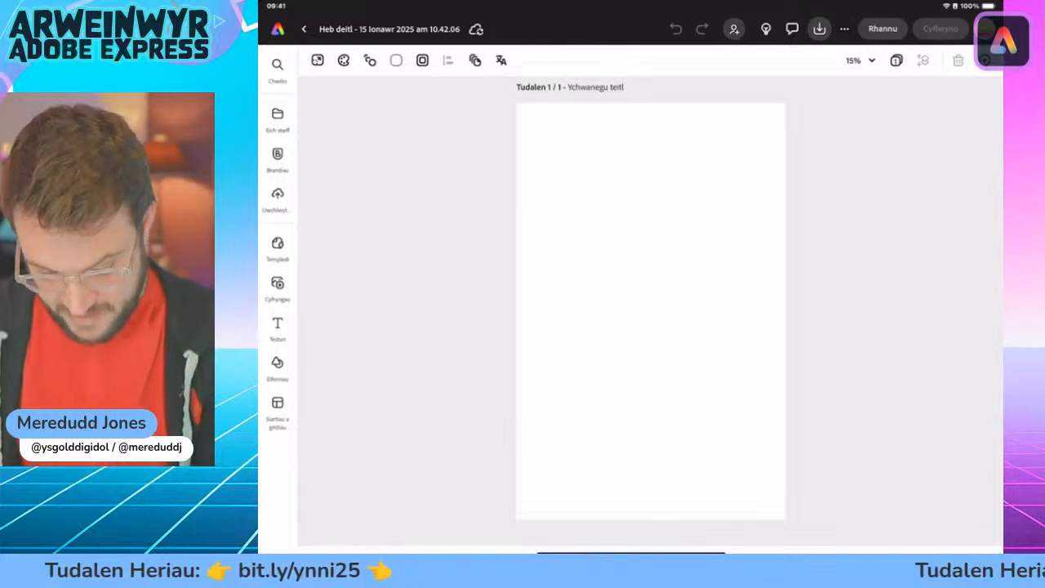
Search the background elements for "Electricity"
click(278, 362)
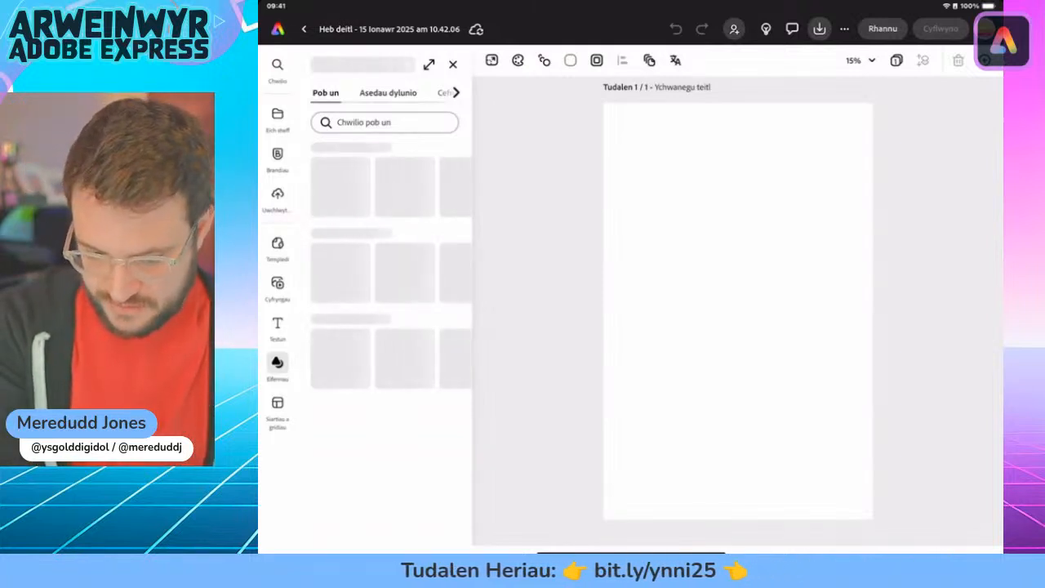
click(456, 93)
click(400, 93)
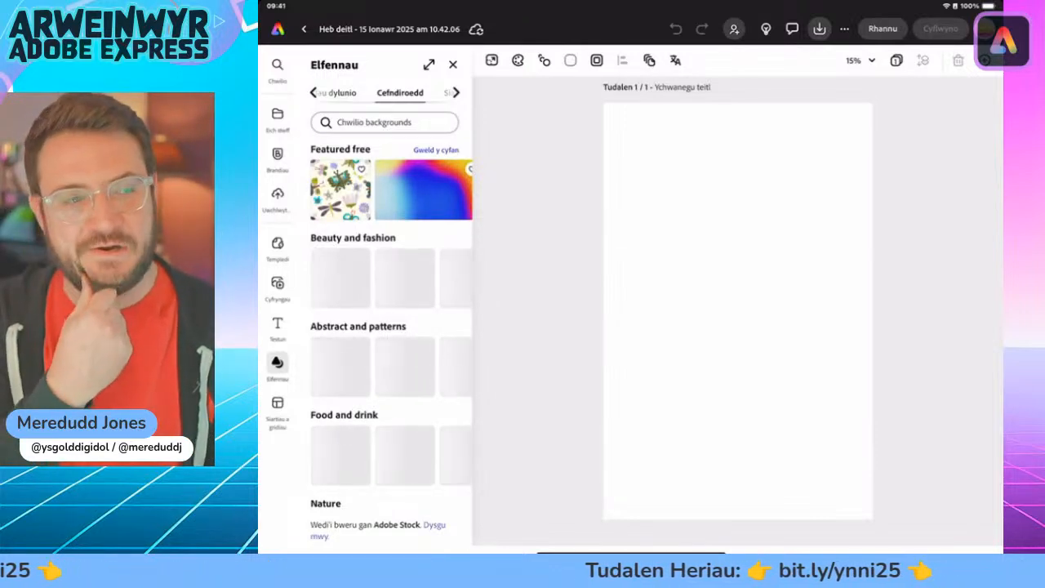
click(384, 123)
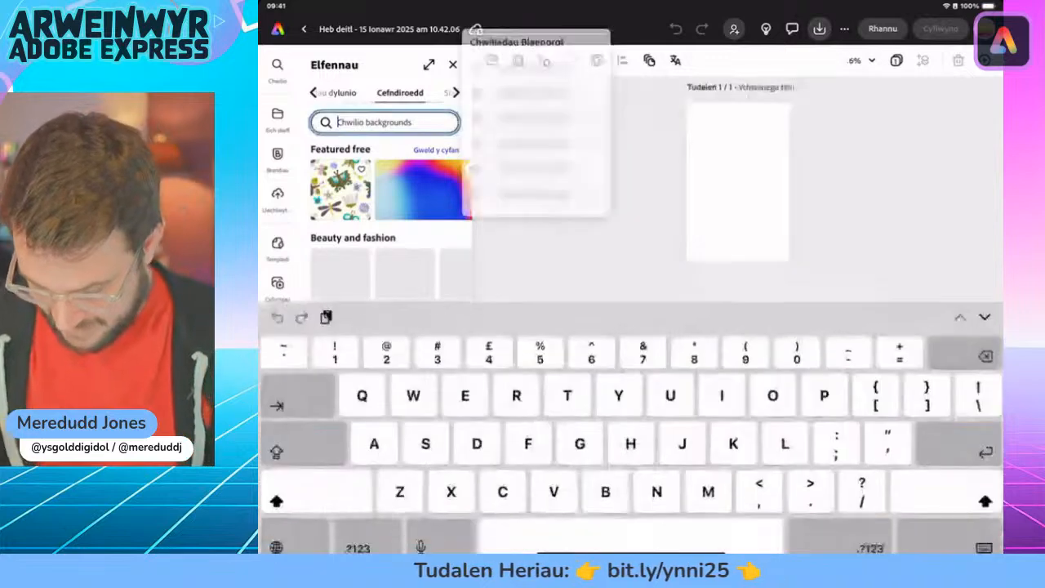
text(Electricity)
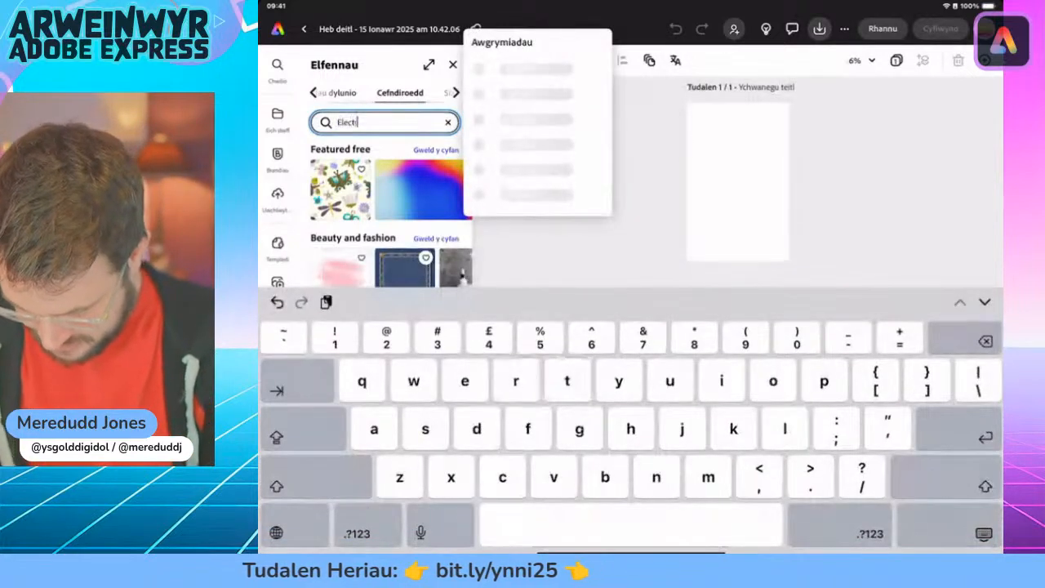
key(Return)
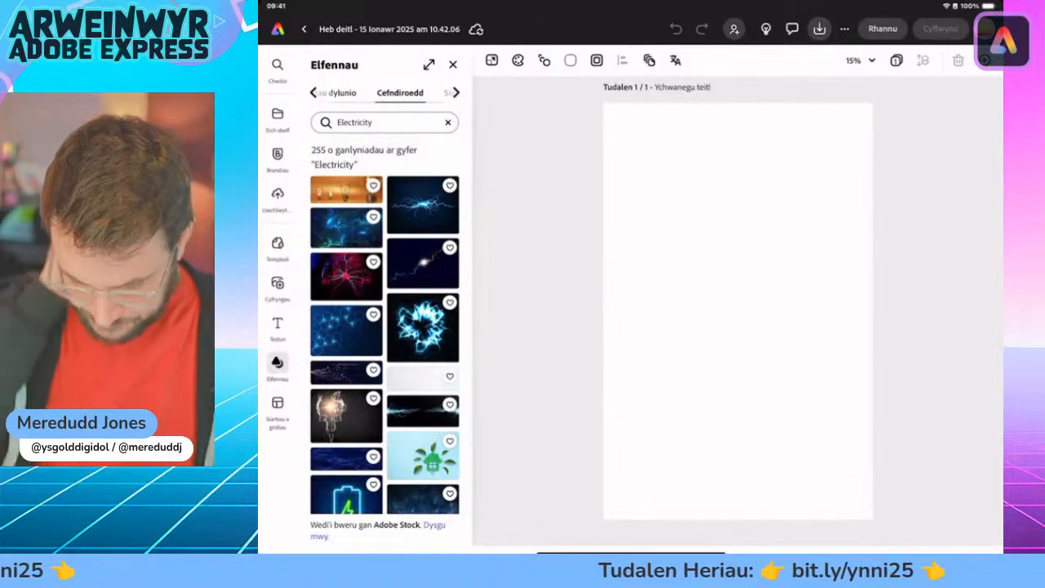
Apply the teal background with white circuit lines to the page and browse the remaining Electricity results
scroll(385, 326, down, 6)
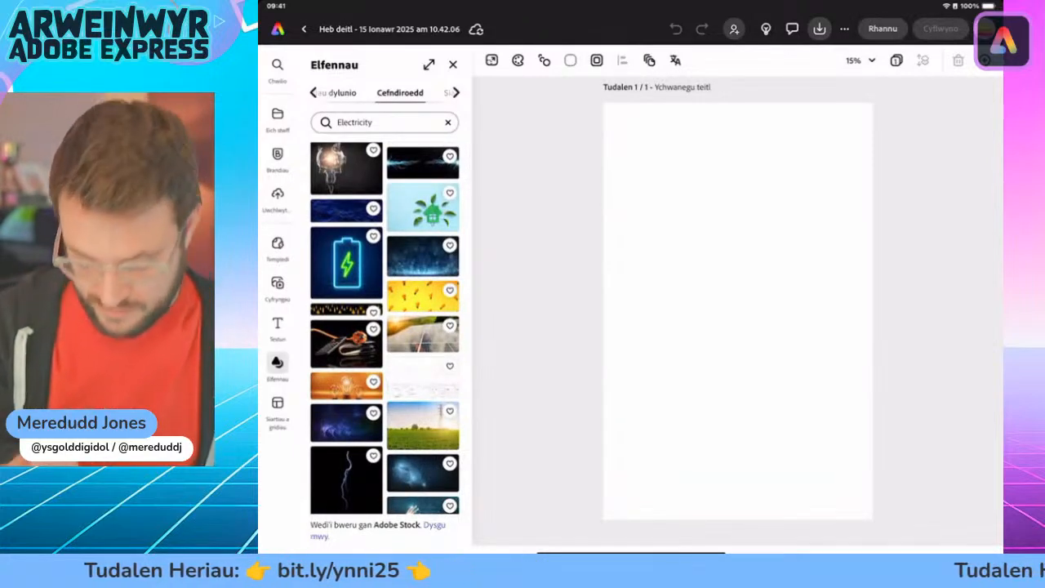
scroll(385, 327, down, 5)
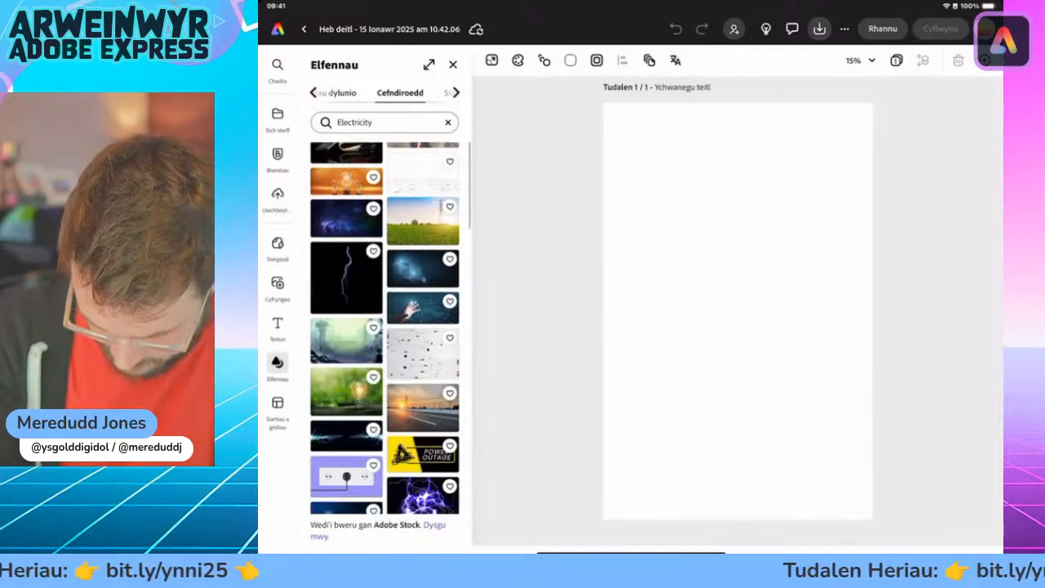
scroll(385, 326, down, 5)
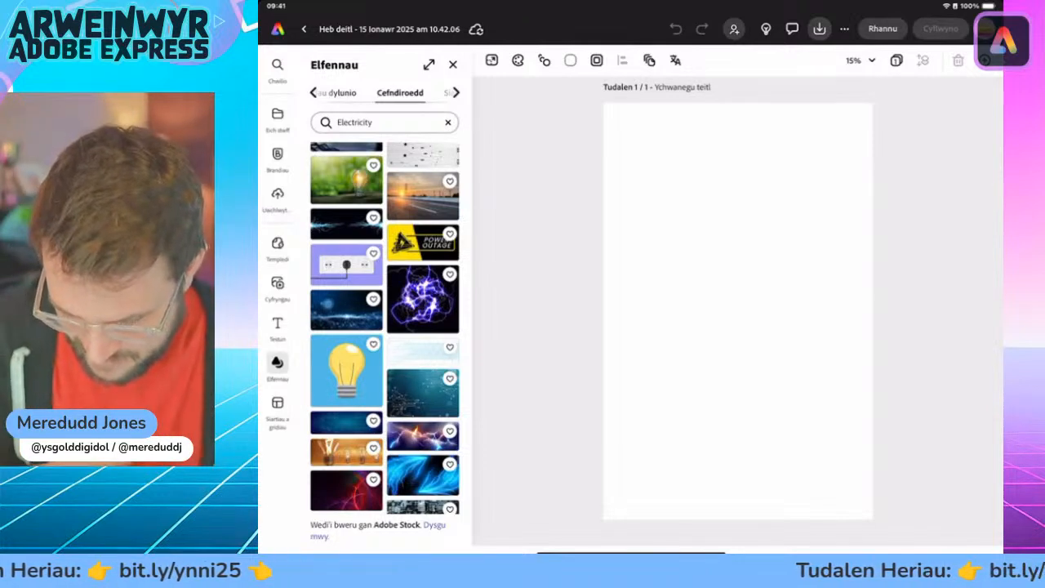
scroll(384, 326, up, 2)
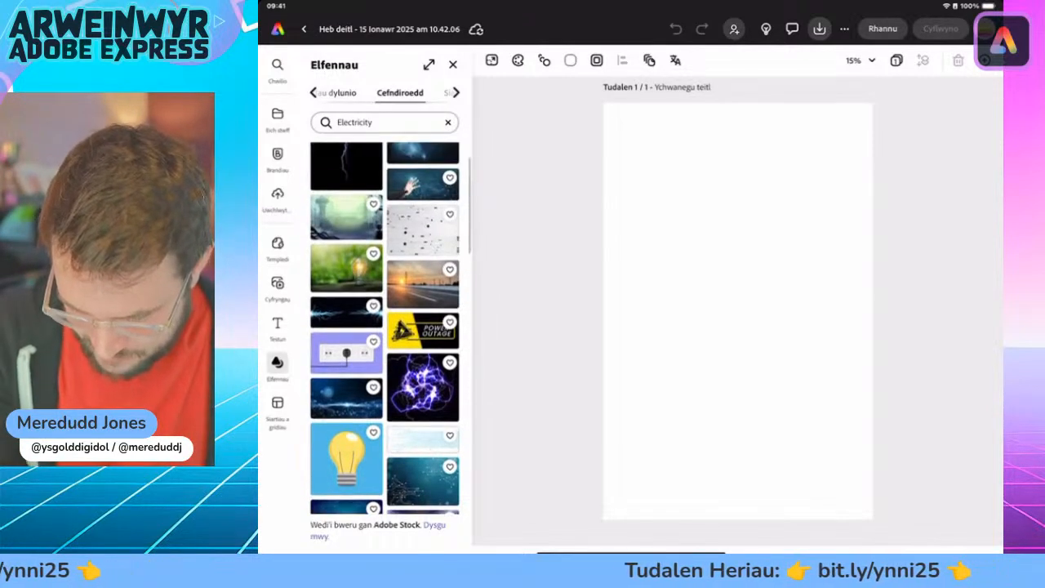
scroll(383, 326, down, 1)
scroll(384, 326, down, 4)
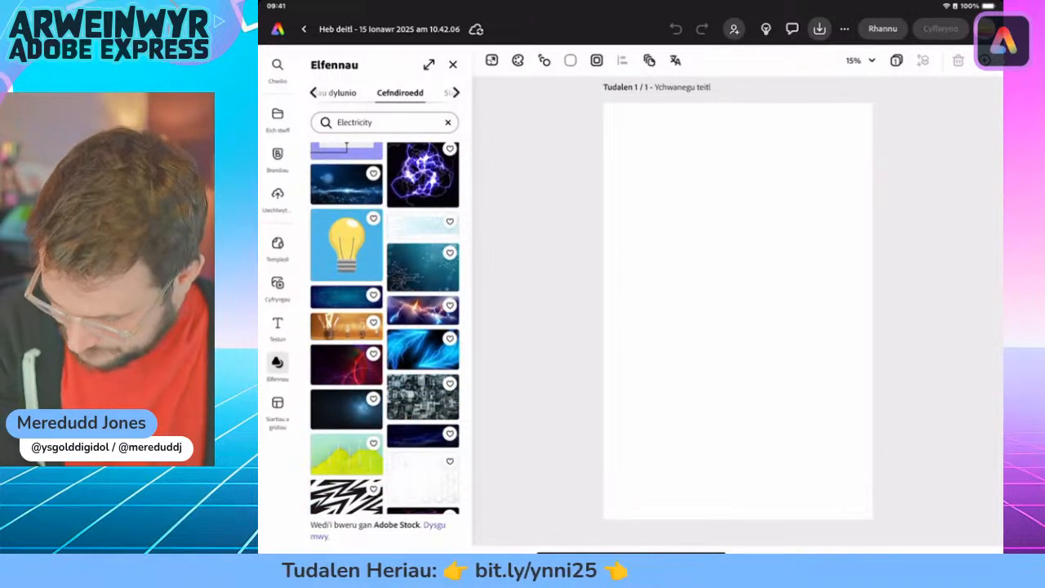
click(422, 267)
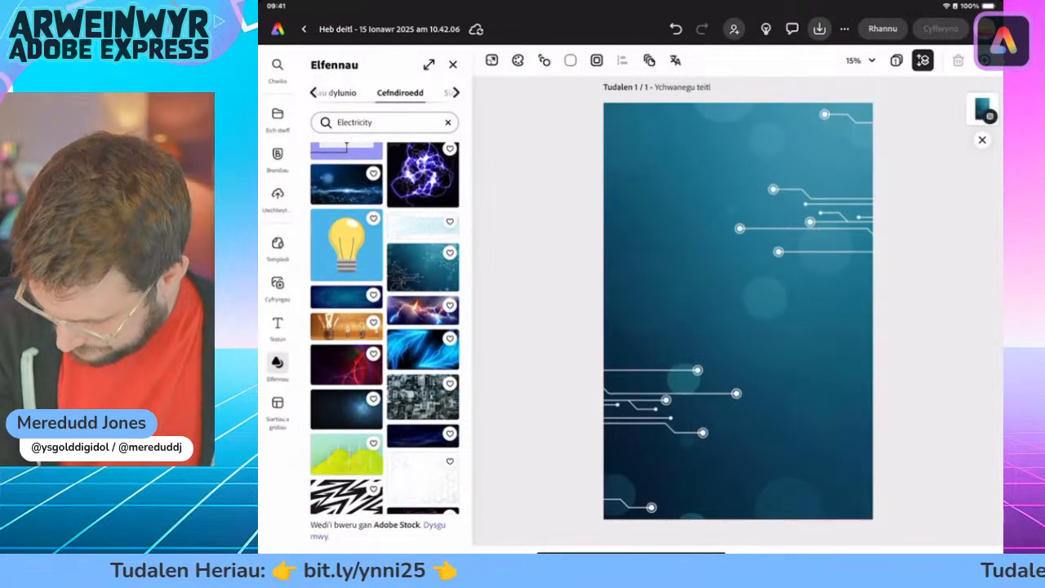
scroll(384, 326, down, 7)
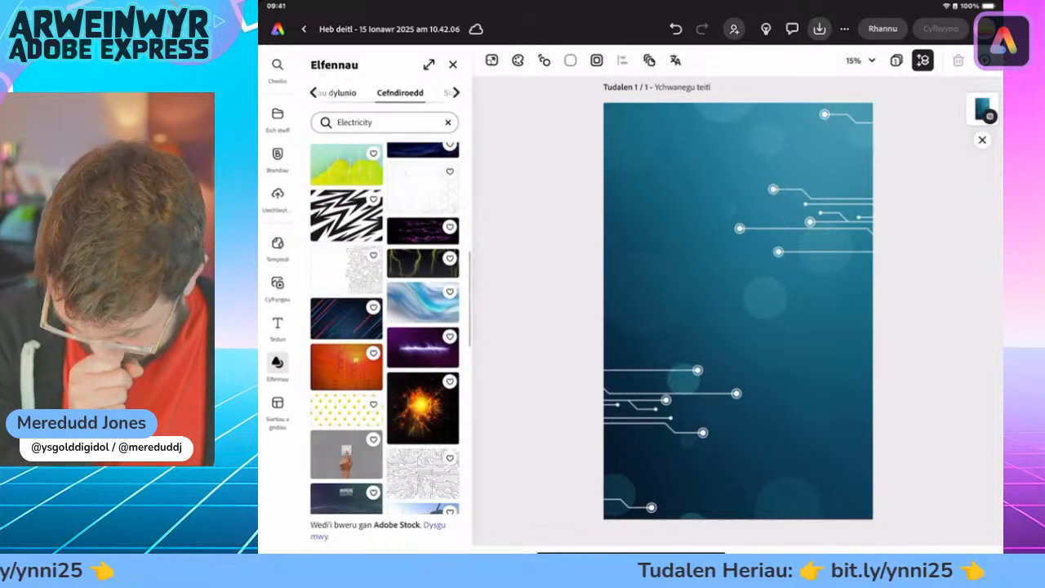
scroll(384, 327, down, 5)
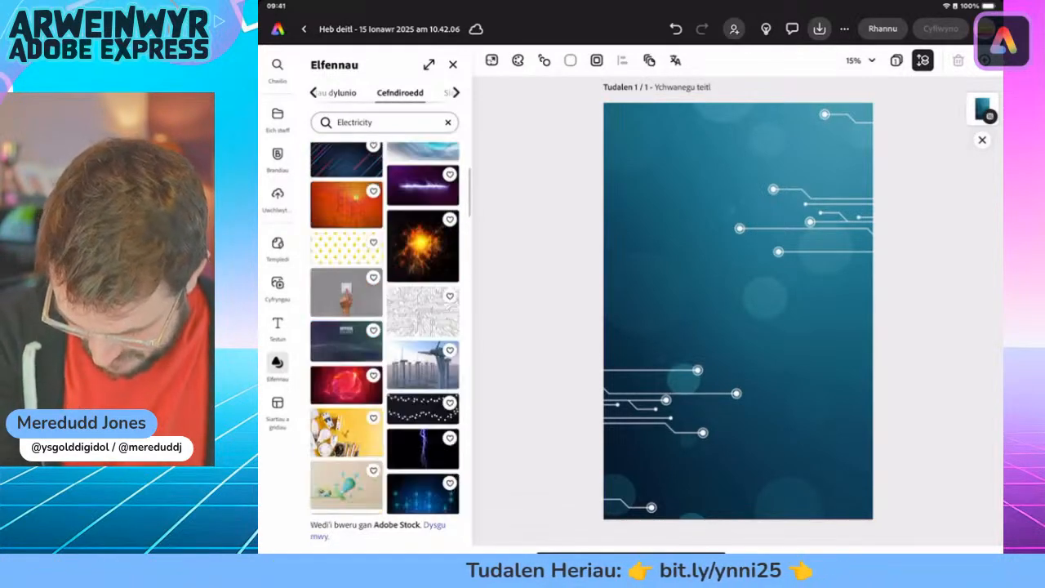
scroll(383, 327, down, 5)
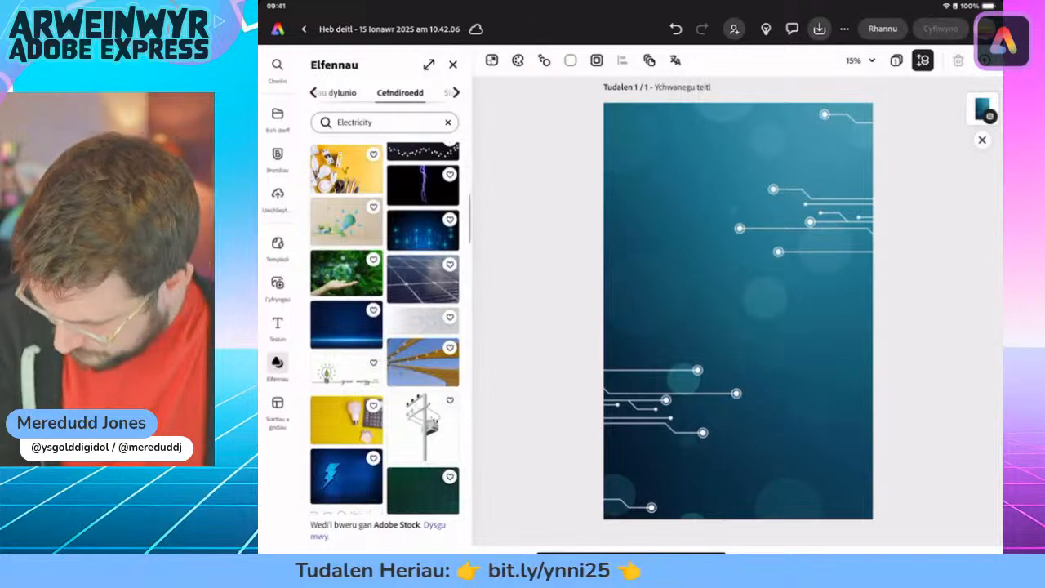
scroll(384, 326, down, 20)
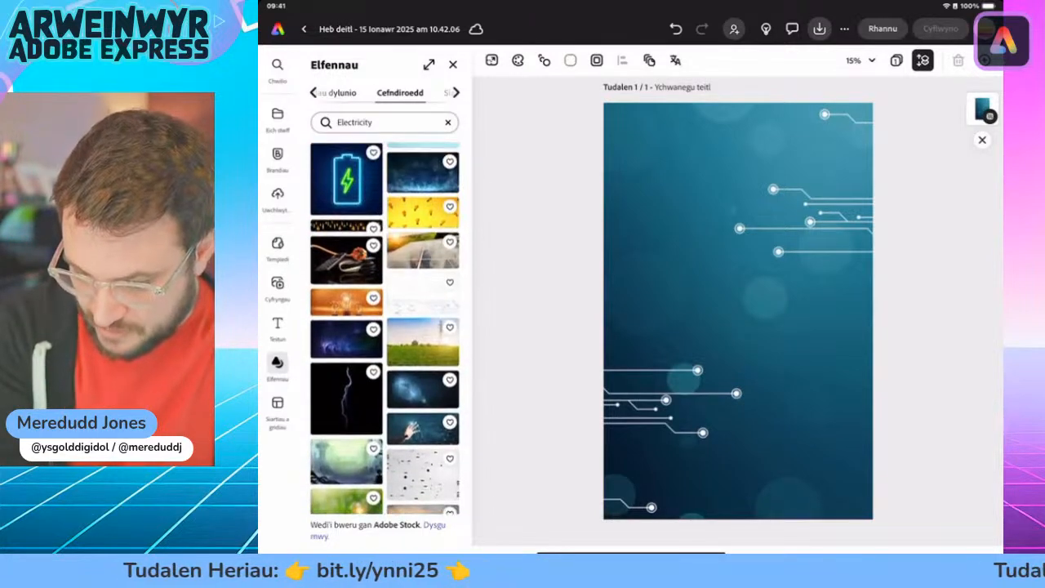
Rename the iPad document as "Ffeithlun ynni 25"
click(355, 28)
click(355, 29)
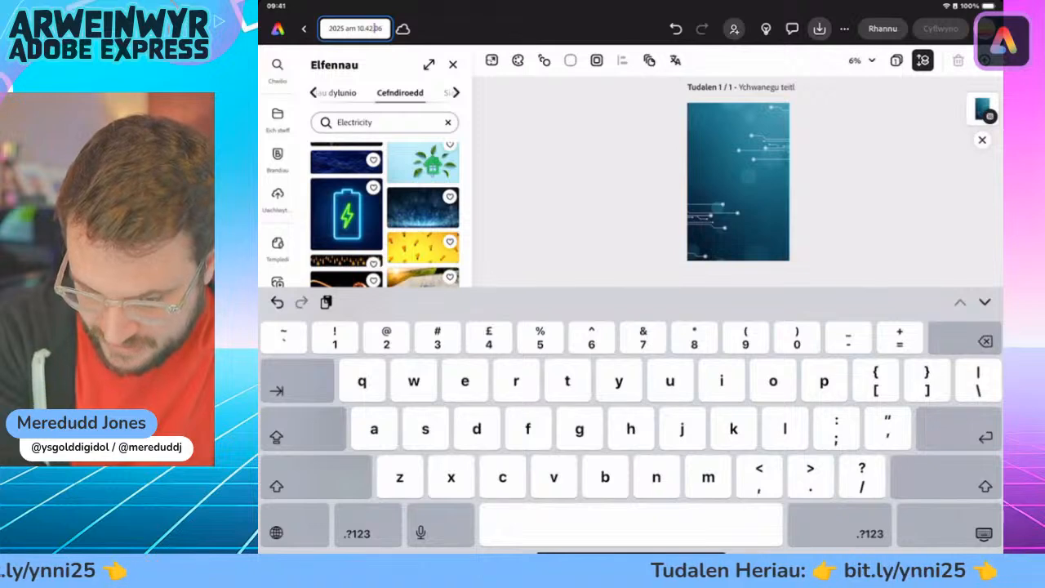
key(BackSpace)
key(BackSpace)
key(BackSpace)
key(BackSpace)
key(BackSpace)
key(BackSpace)
key(BackSpace)
key(BackSpace)
key(BackSpace)
key(BackSpace)
key(BackSpace)
key(BackSpace)
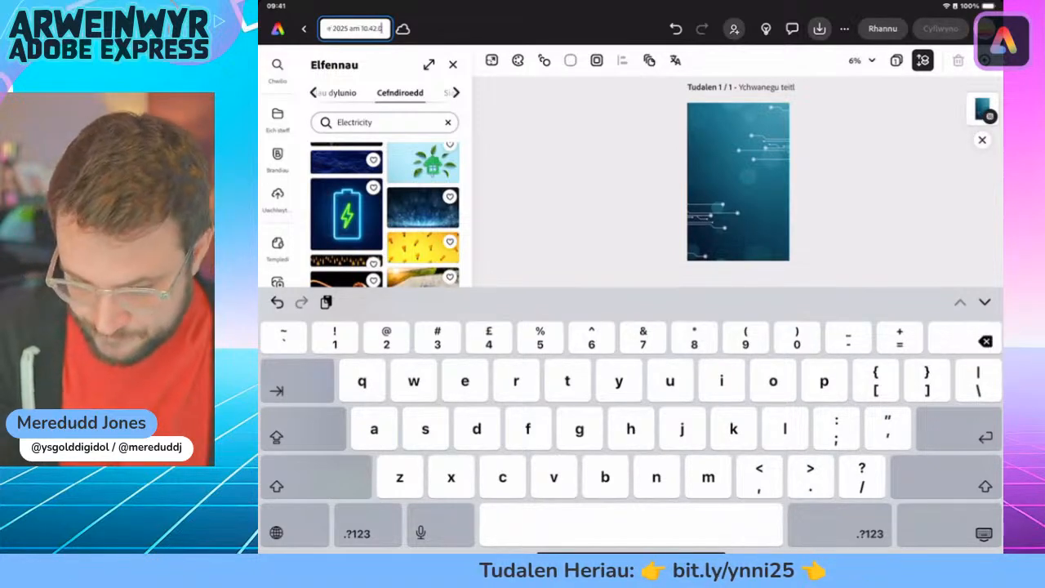
key(BackSpace)
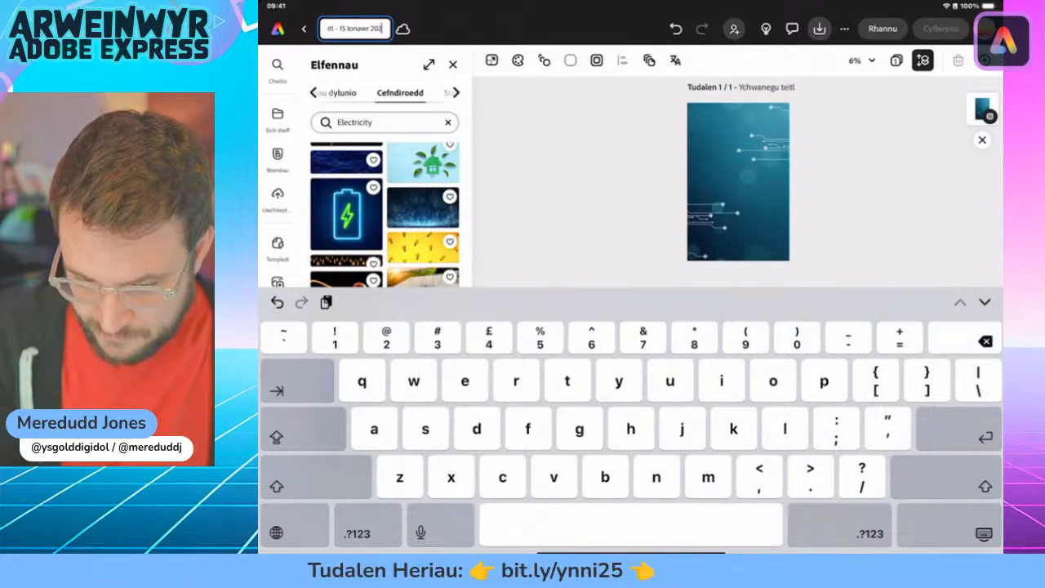
key(BackSpace)
key(BackSpace)
key(BackSpace)
key(BackSpace)
key(BackSpace)
key(BackSpace)
key(BackSpace)
key(BackSpace)
key(BackSpace)
key(BackSpace)
key(BackSpace)
key(BackSpace)
key(BackSpace)
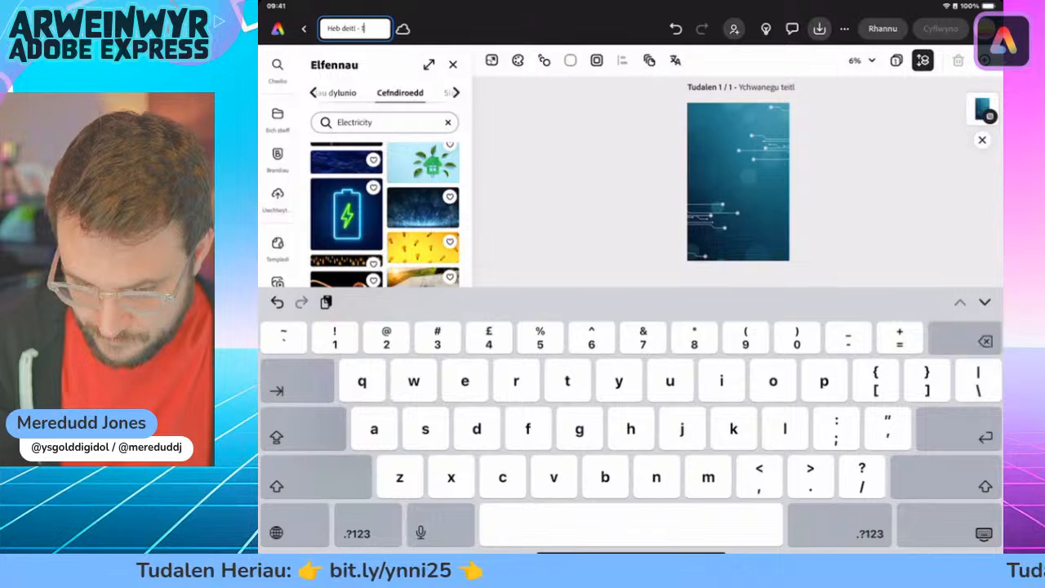
key(BackSpace)
key(BackSpace)
key(BackSpace)
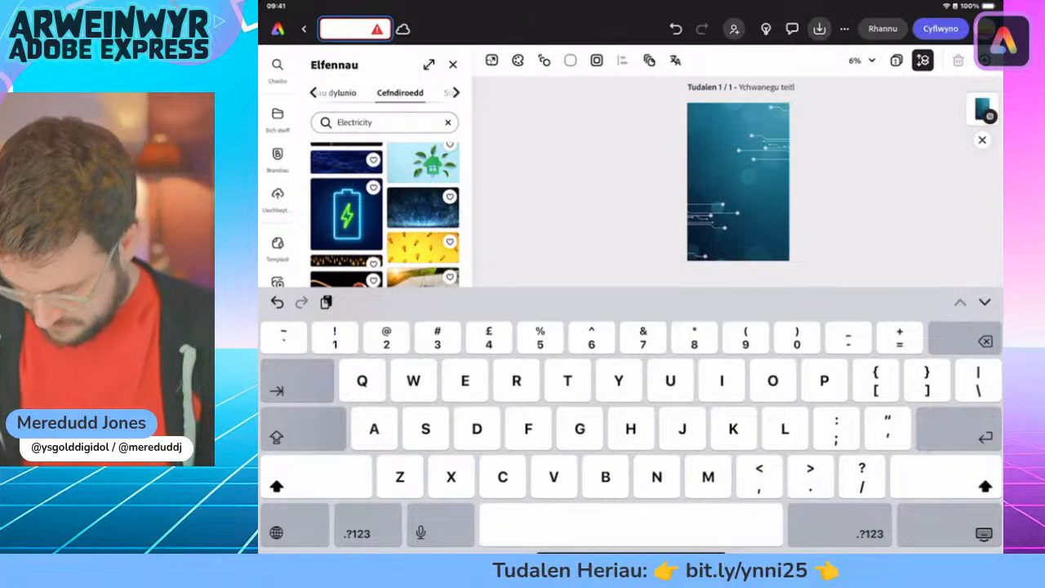
text(Ffeithl)
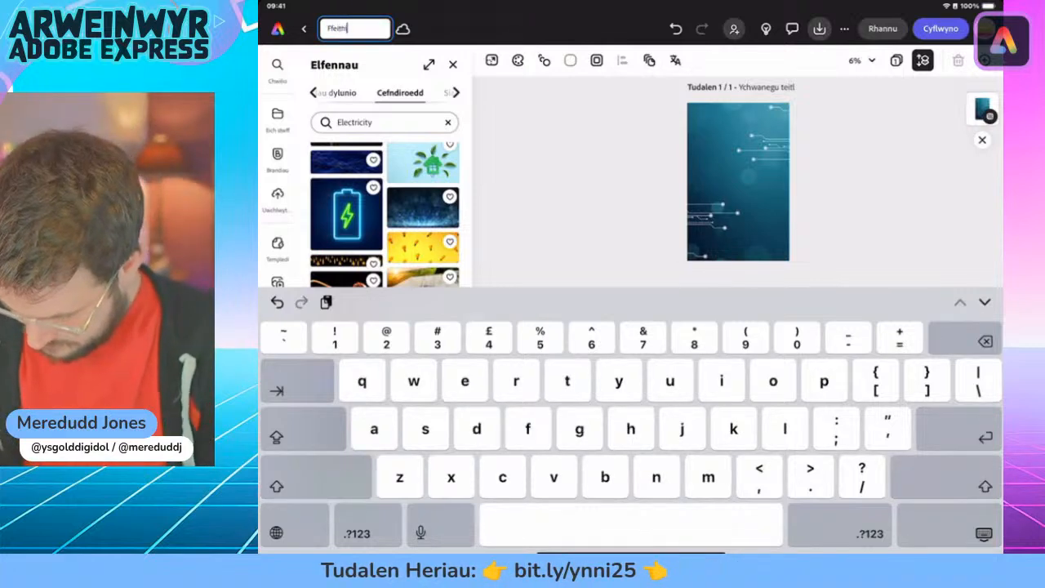
text(un ynni)
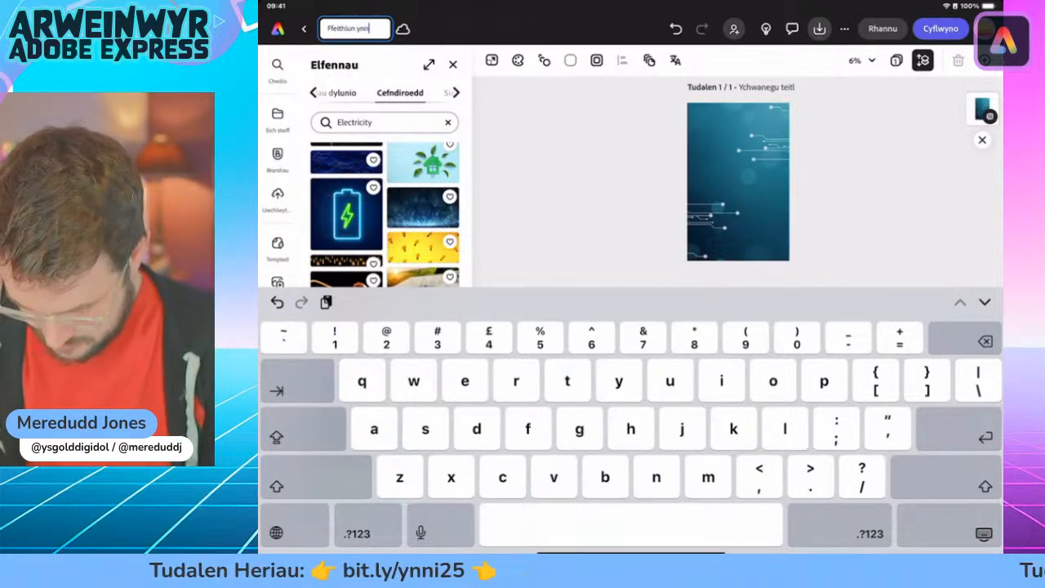
text( 25)
key(Return)
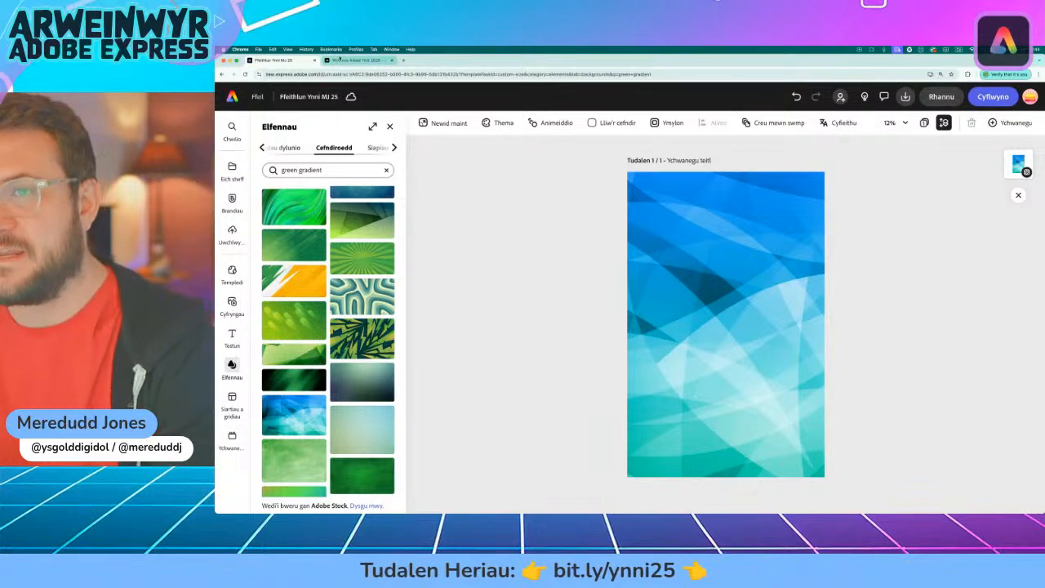
Check the Her 1: Ffeithlun challenge page on the computer and add the text "Pedwar syniad arbed ynni" to the infographic
click(341, 59)
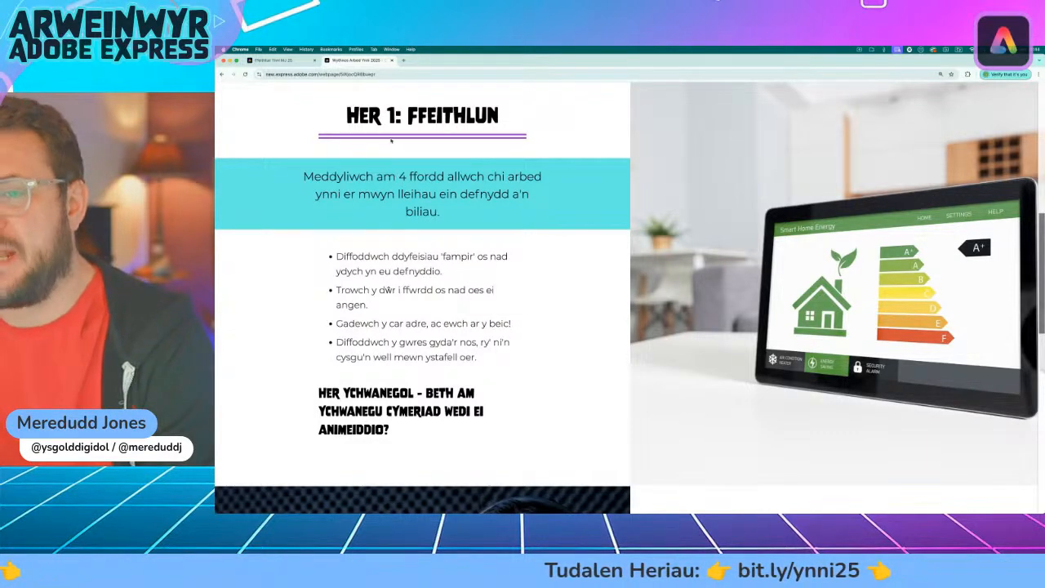
click(274, 60)
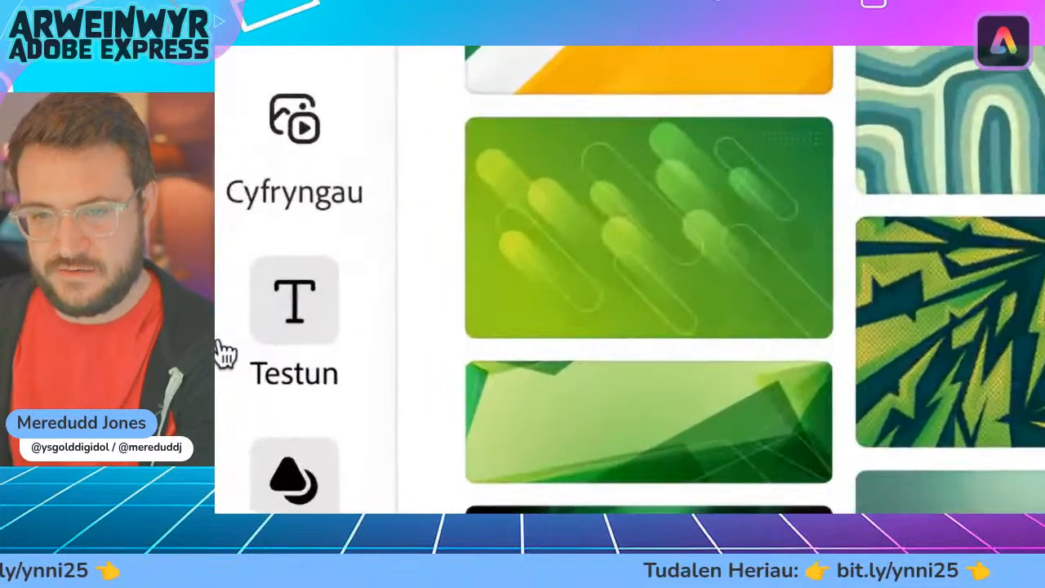
mouse_move(237, 338)
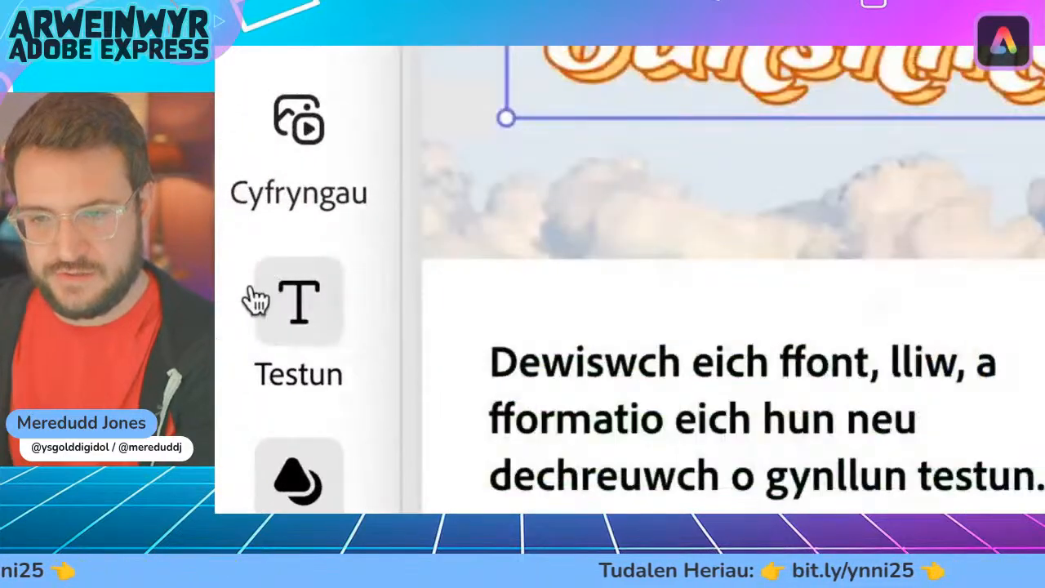
click(327, 322)
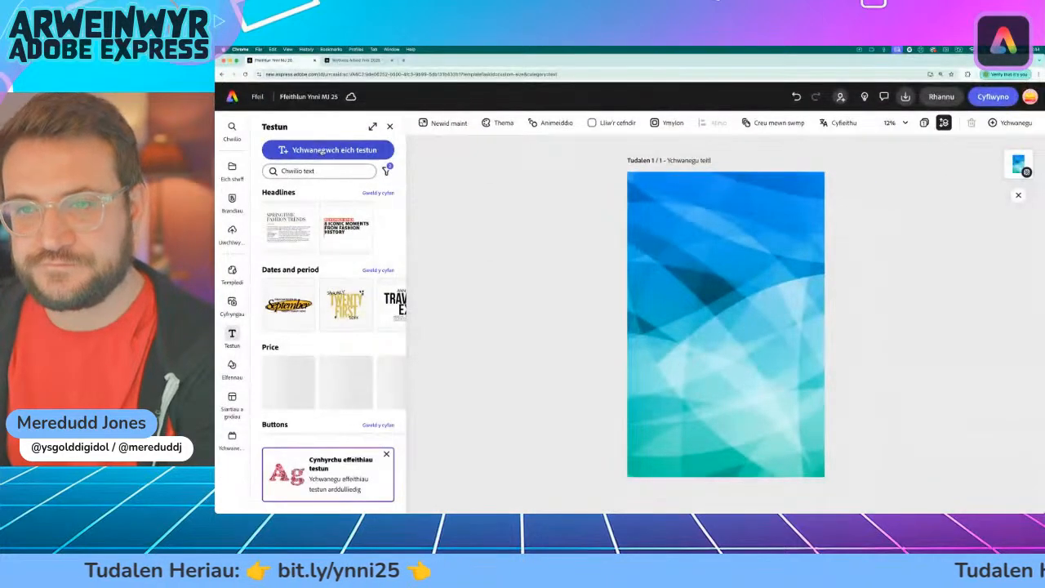
click(499, 168)
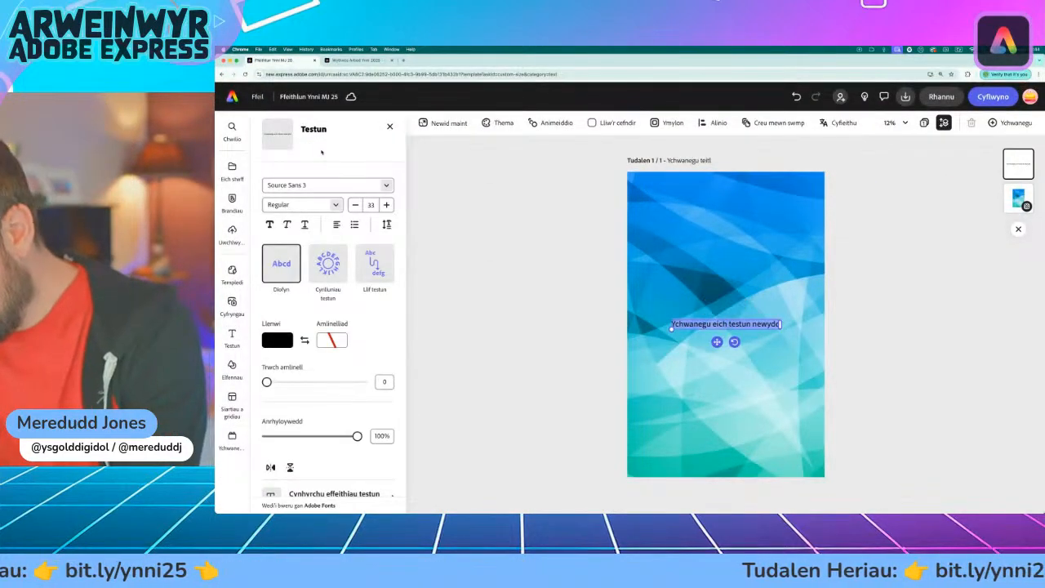
text(Pedwar syniad a)
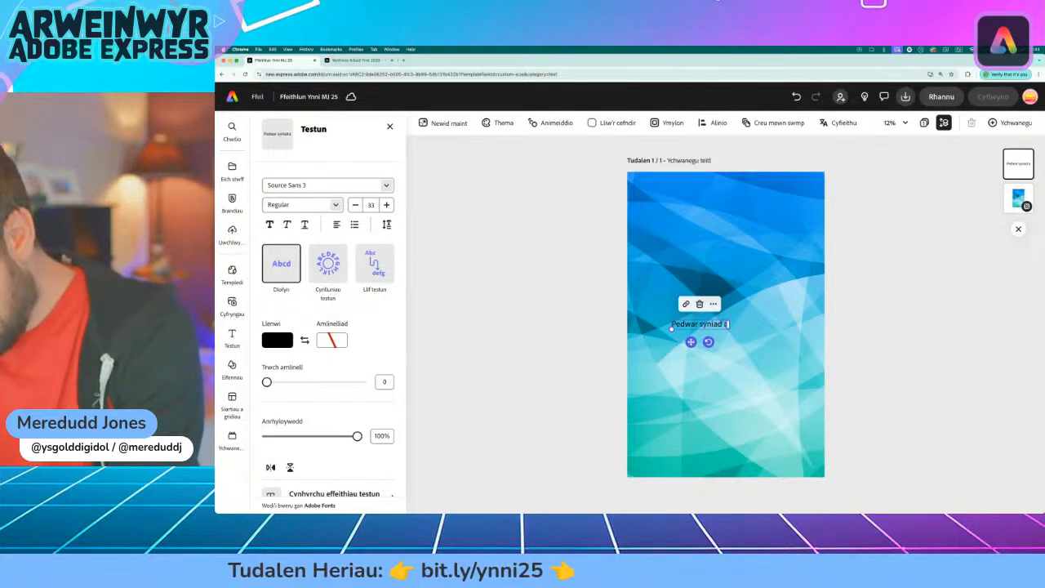
text(rbed y)
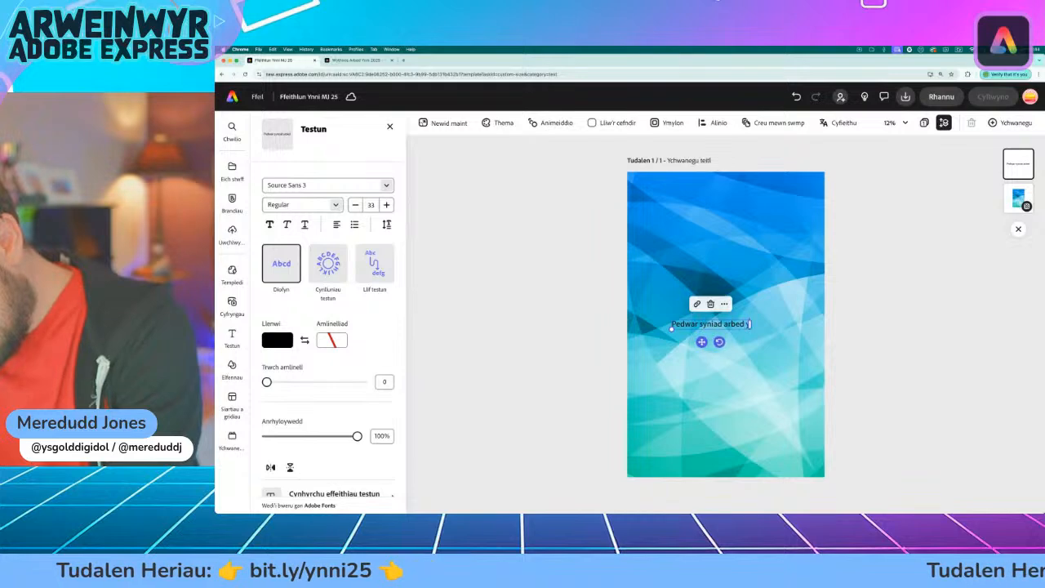
text(nn)
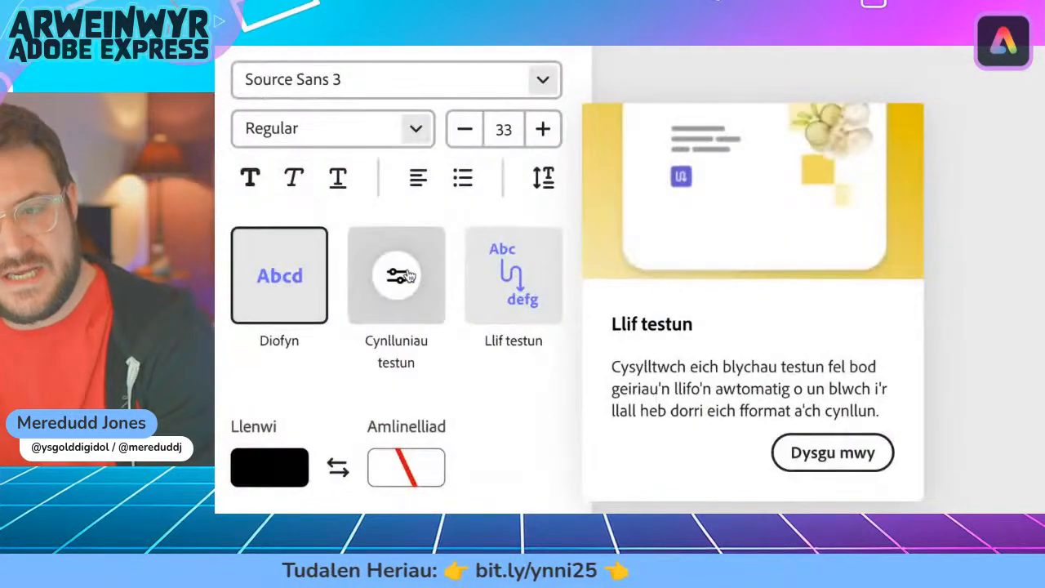
Apply the Deinamig text layout to the title and enlarge it into two lines spanning the page width
click(399, 276)
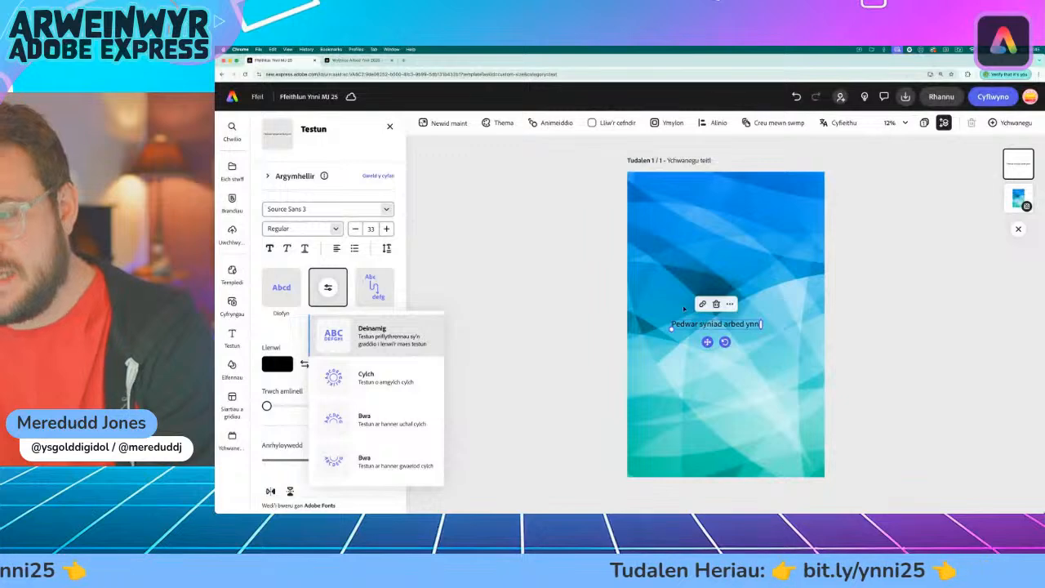
click(363, 337)
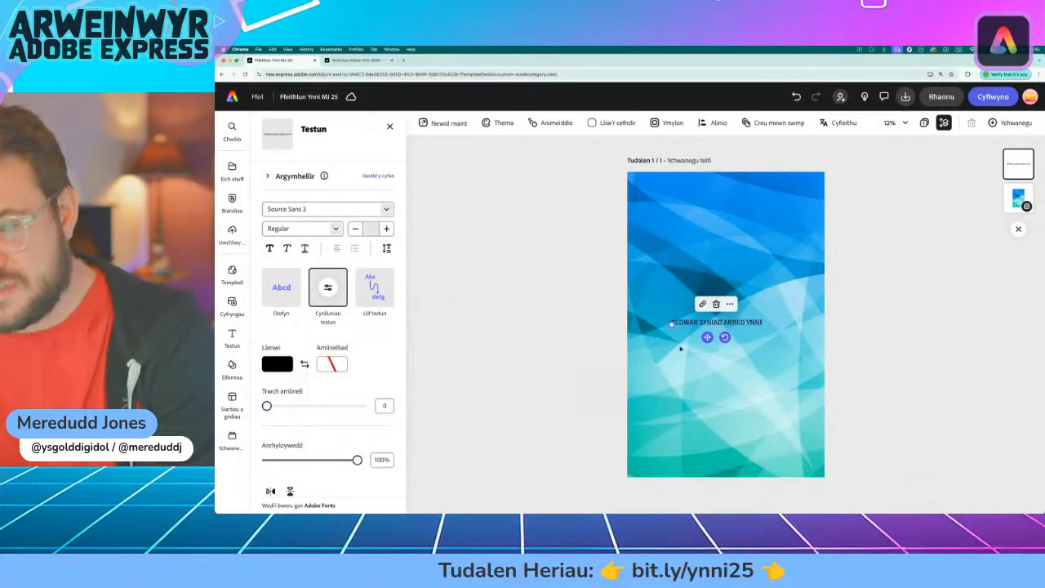
drag(563, 300, 518, 419)
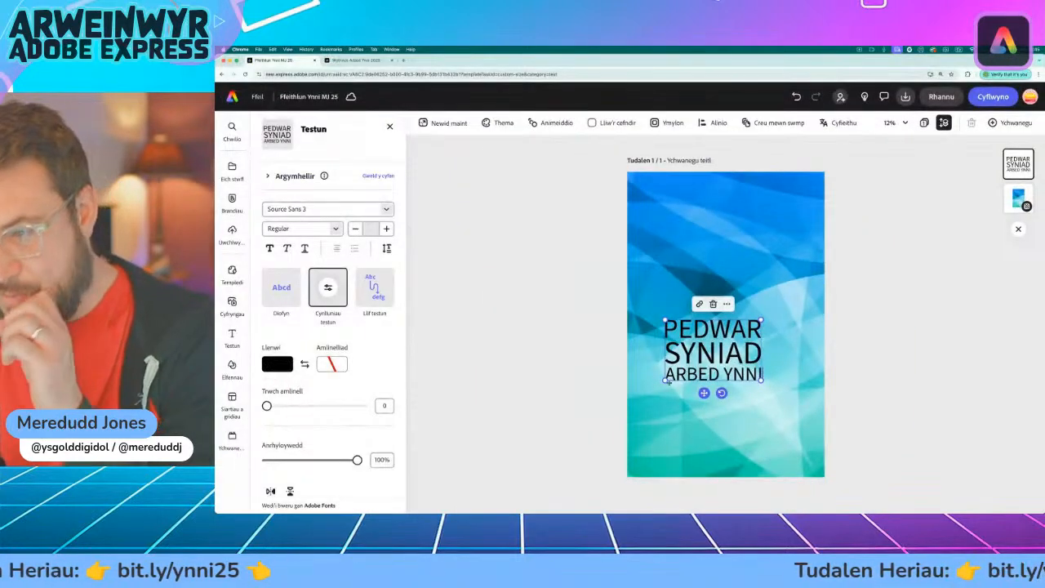
drag(665, 380, 485, 320)
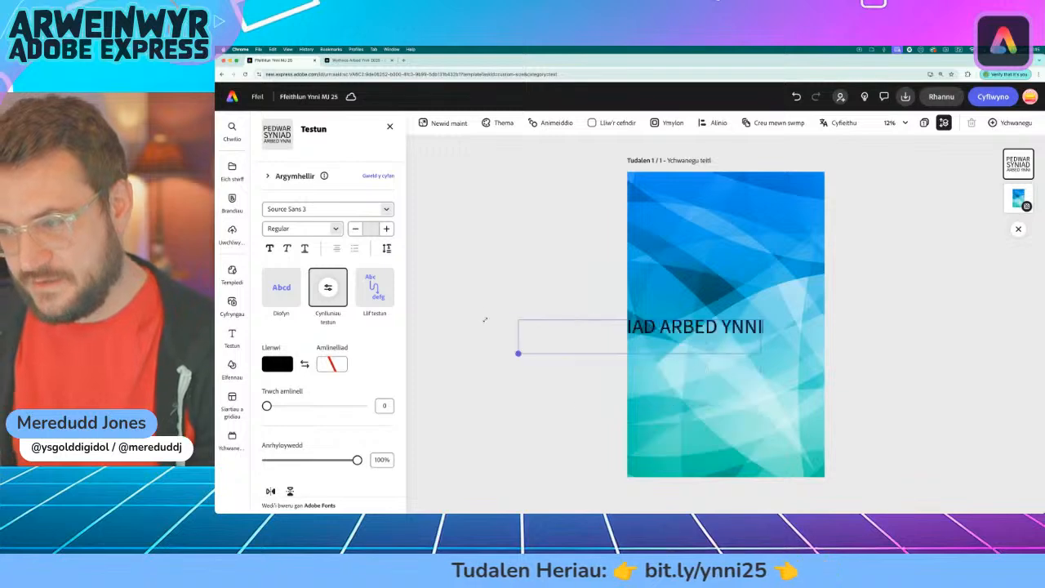
drag(582, 352, 601, 362)
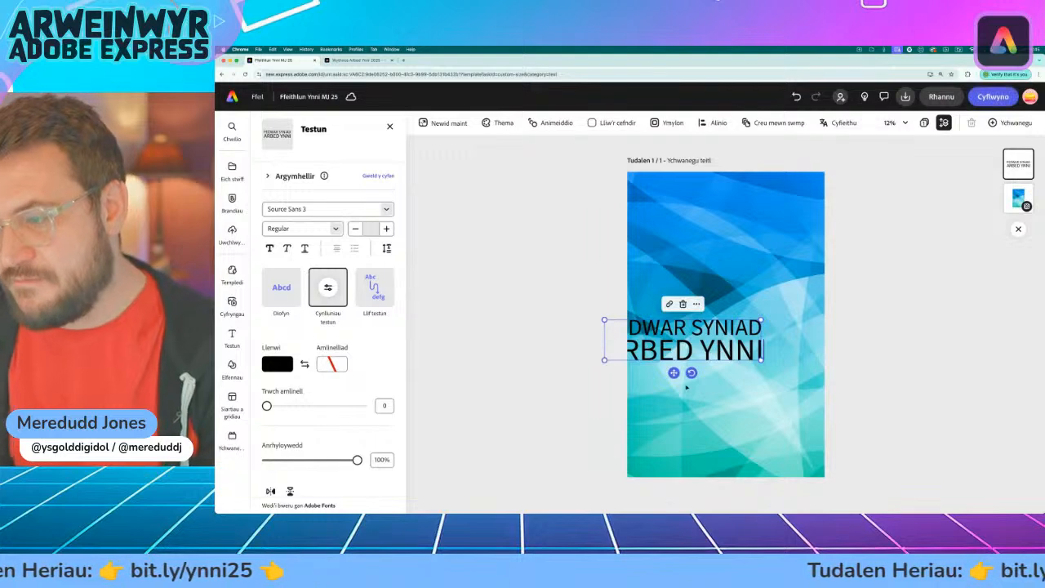
drag(671, 369, 730, 357)
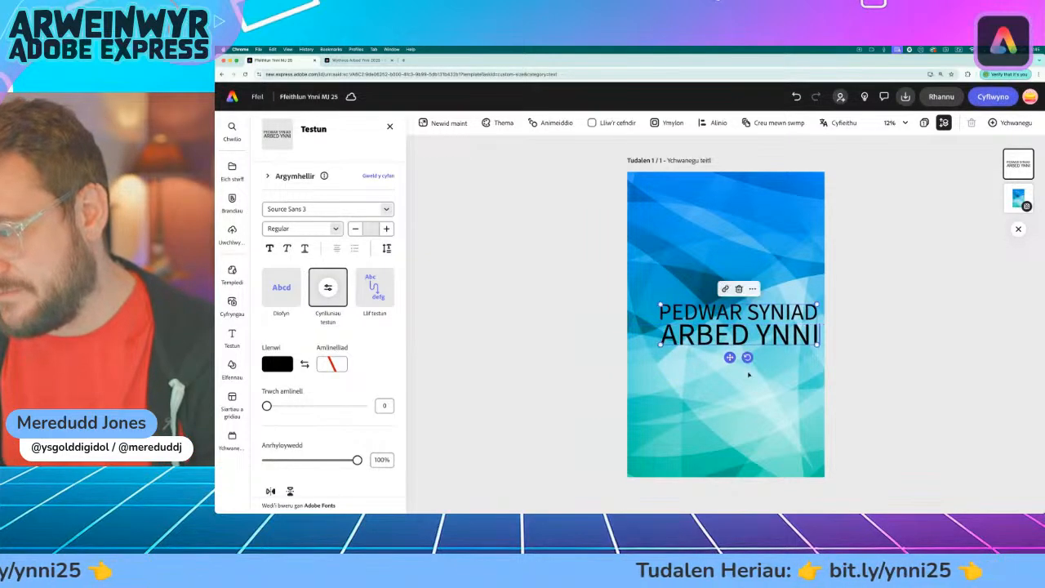
drag(660, 346, 632, 352)
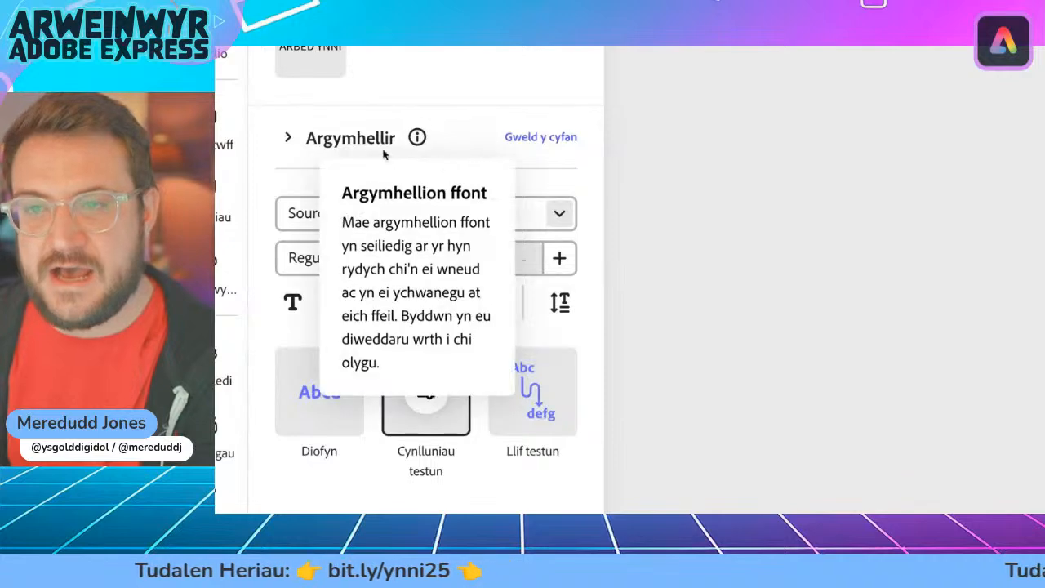
Apply the wide Reross Quadratic font from the font recommendations to the title and browse the remaining suggestions
click(557, 140)
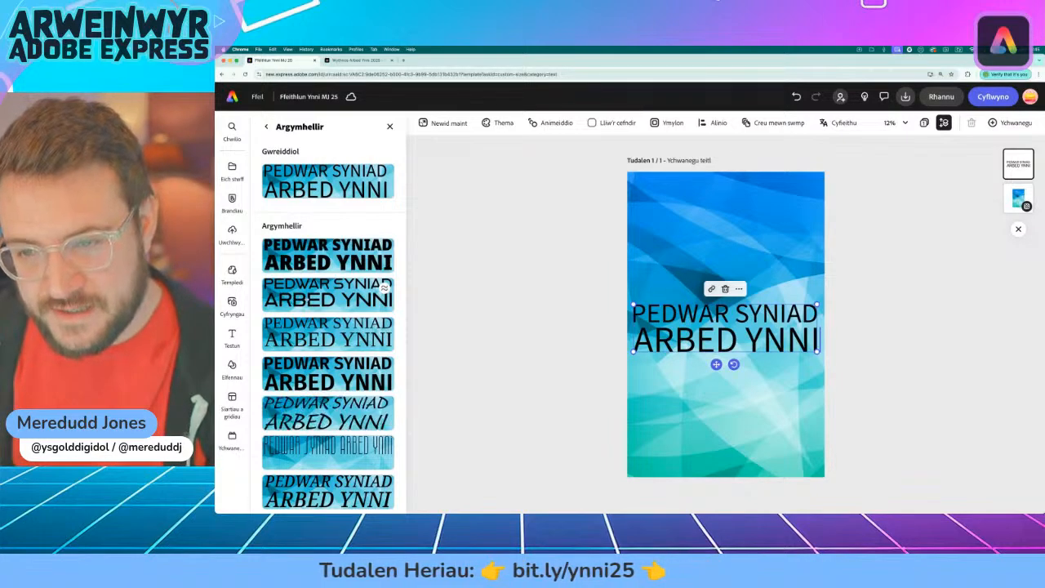
click(326, 293)
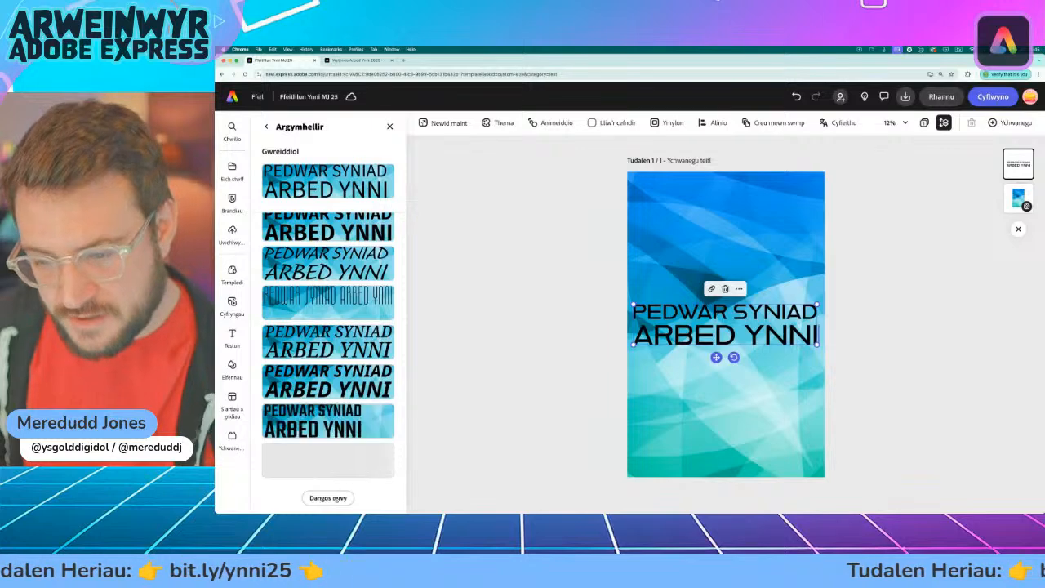
scroll(329, 419, down, 3)
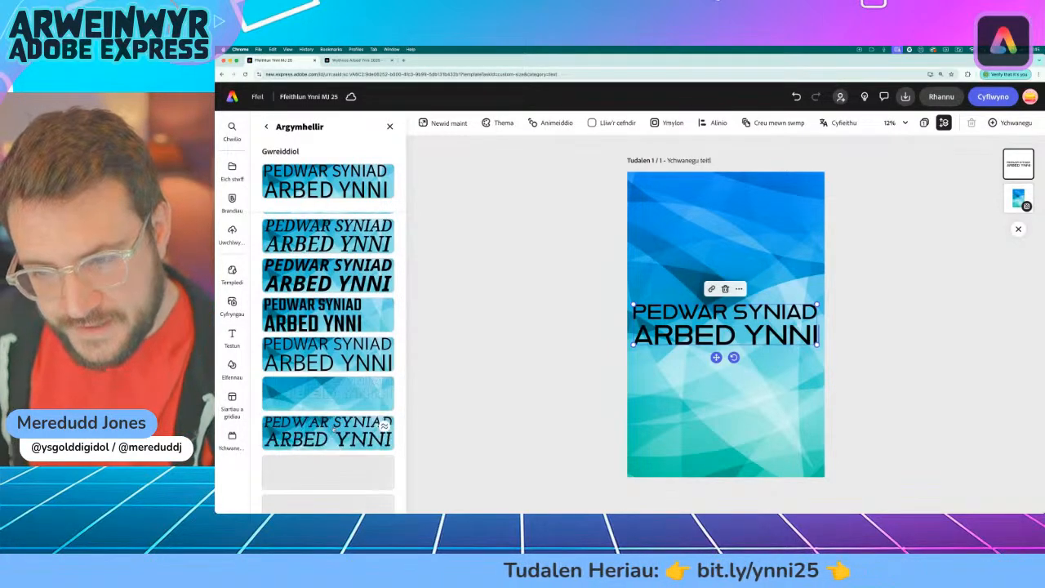
scroll(332, 428, down, 5)
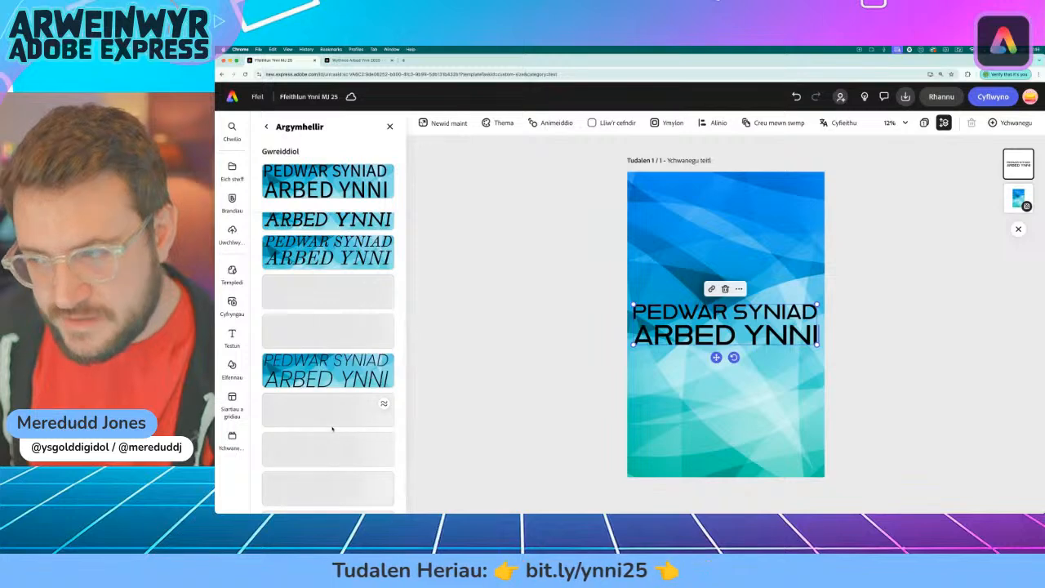
scroll(332, 428, down, 1)
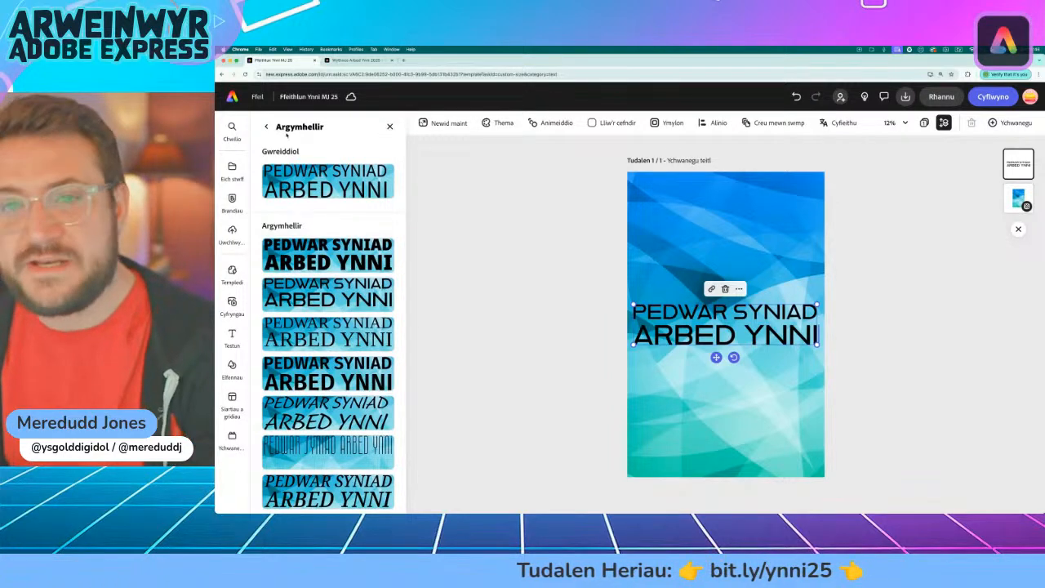
click(266, 126)
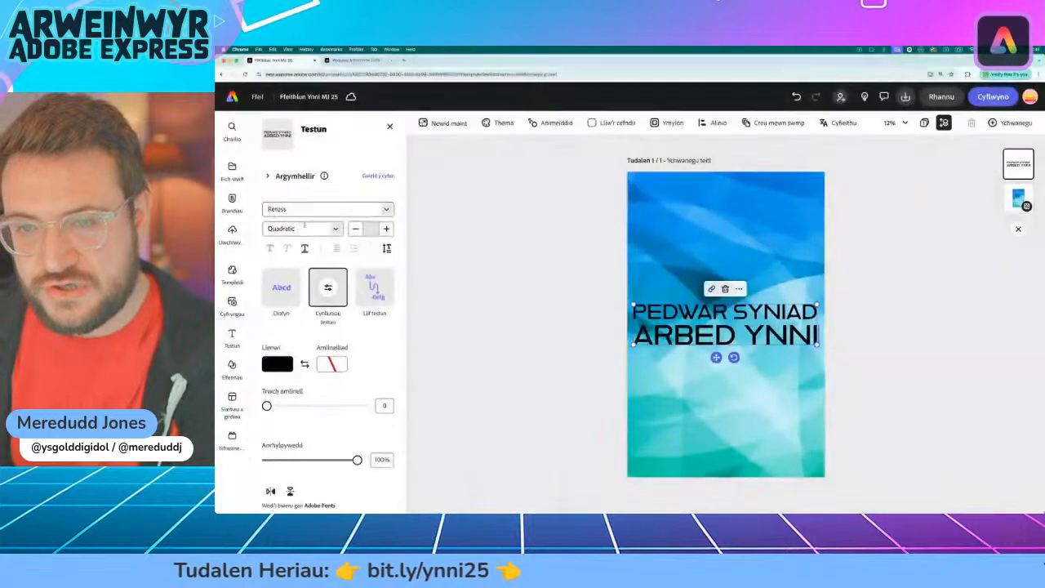
Try the Rectangular style of the Reross font on the title and switch back to Quadratic
click(335, 229)
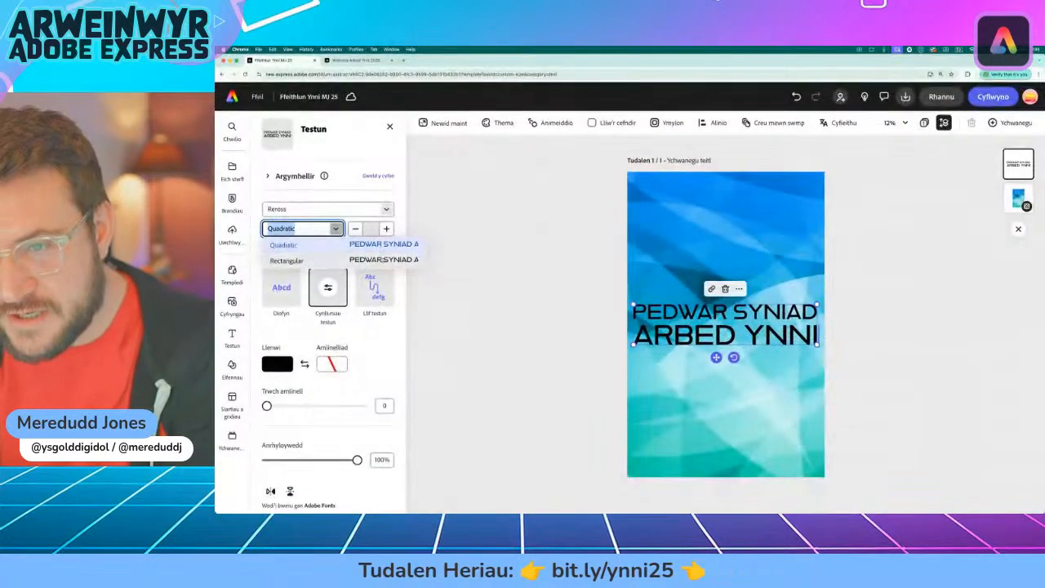
click(381, 261)
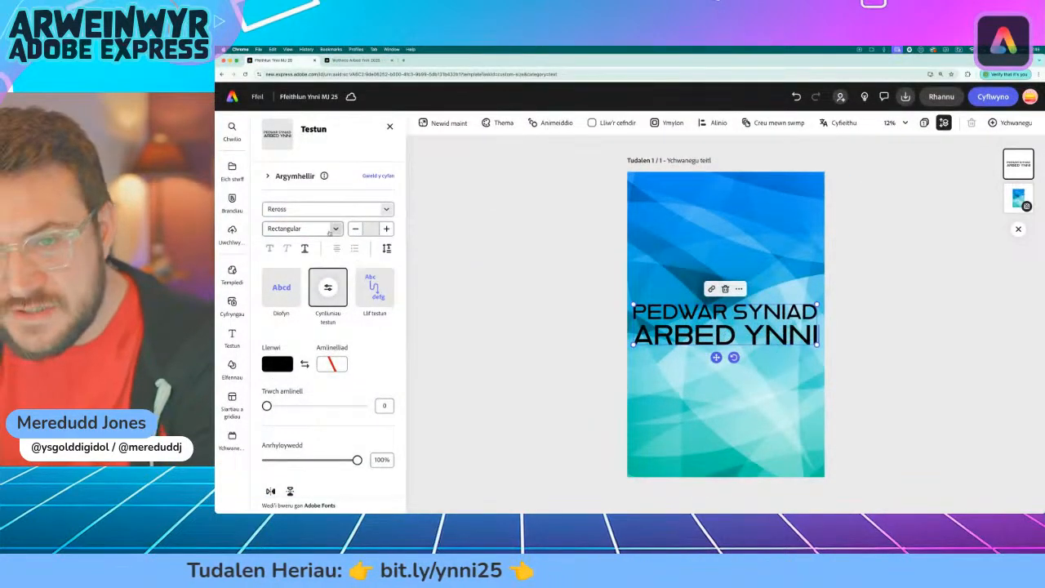
click(329, 230)
click(377, 244)
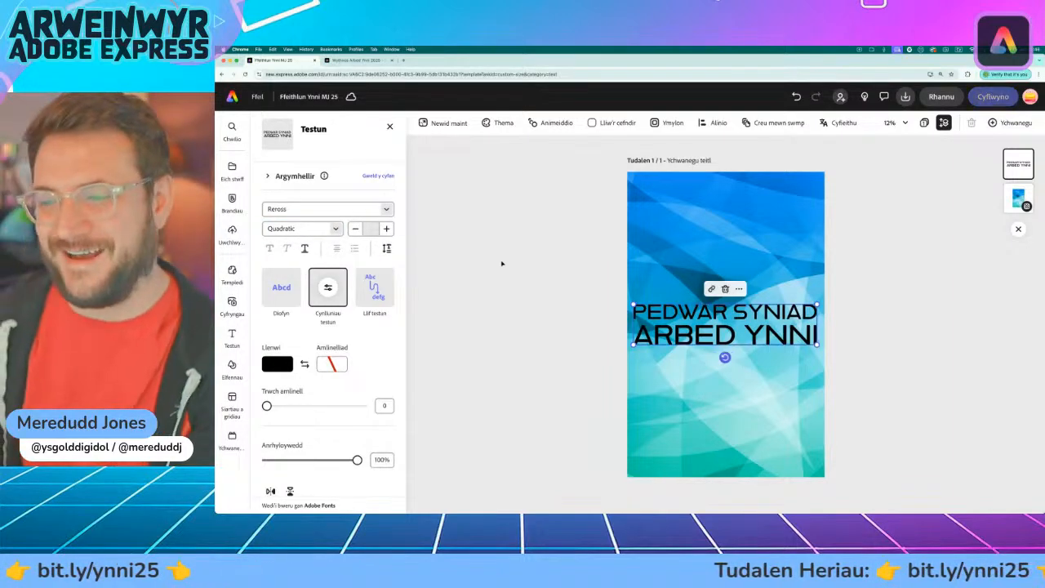
click(596, 341)
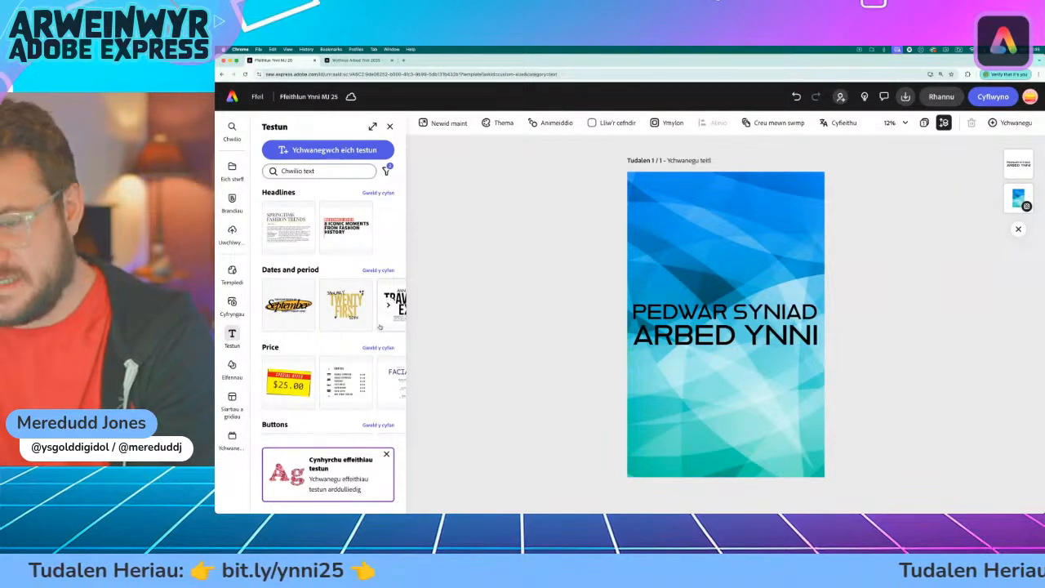
Add a highlight shape behind each line of the title and set the shape size to 98
click(738, 328)
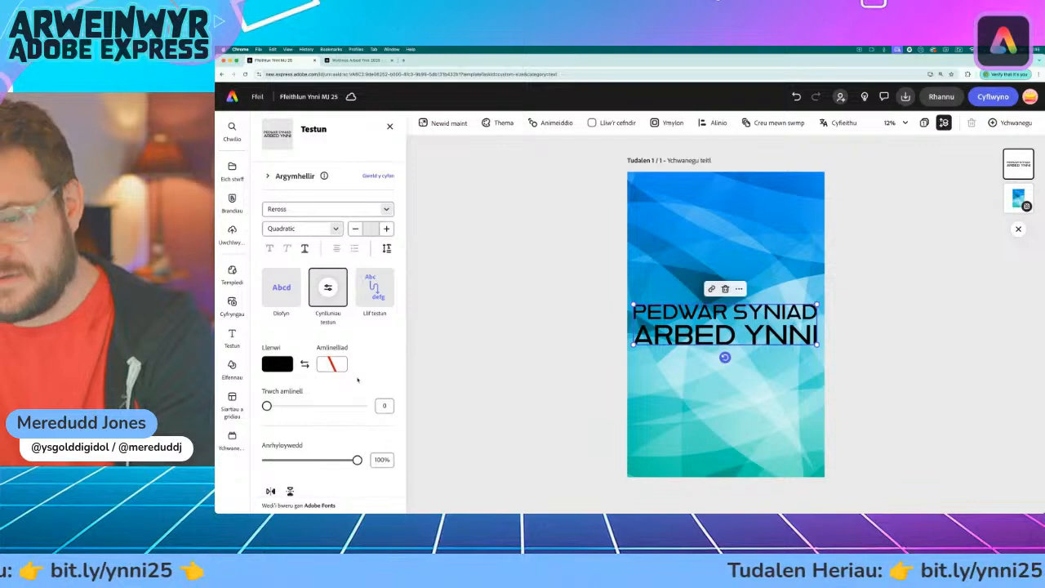
scroll(357, 378, down, 3)
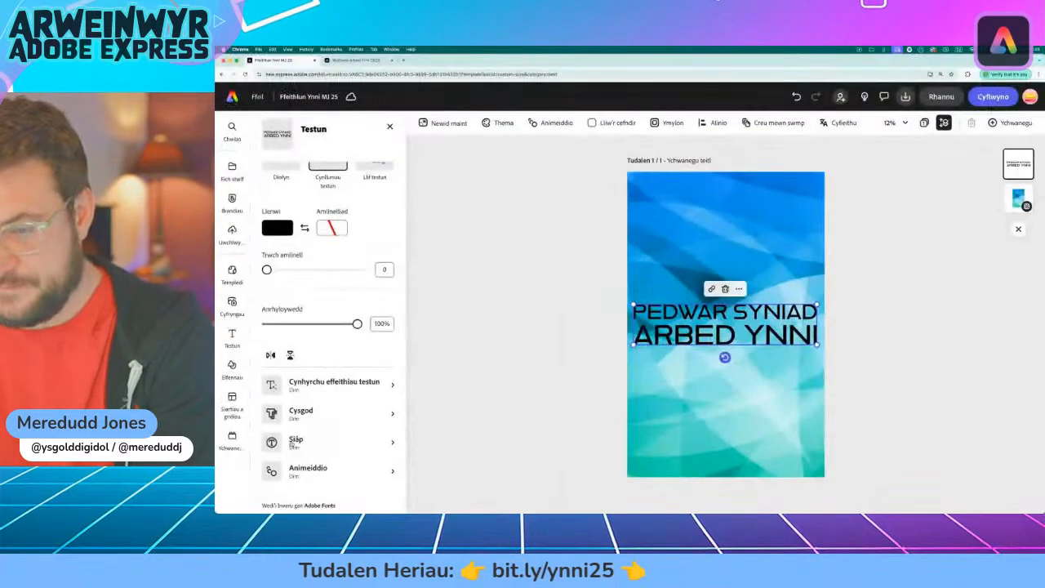
click(457, 406)
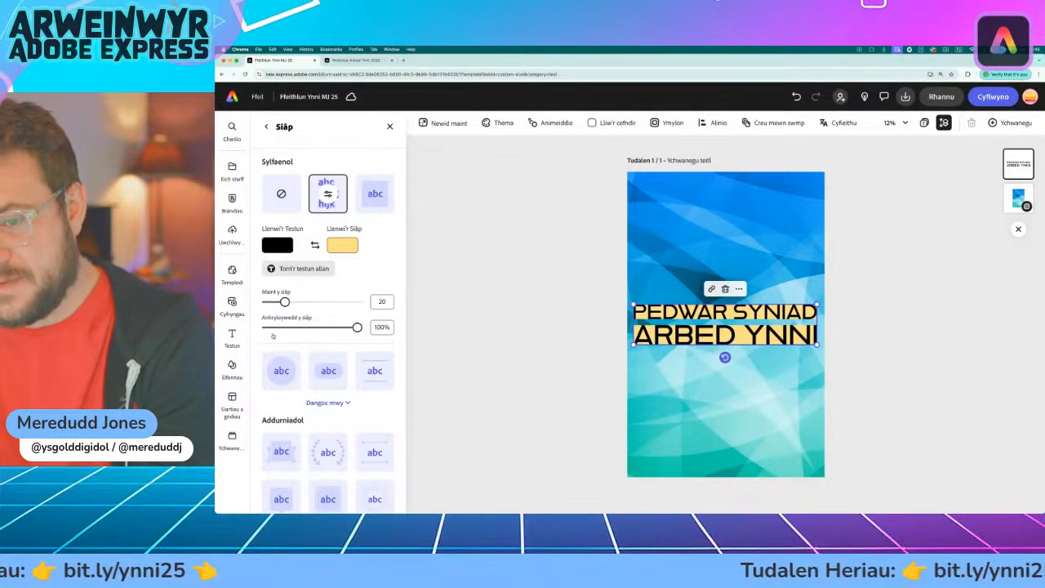
scroll(302, 361, down, 1)
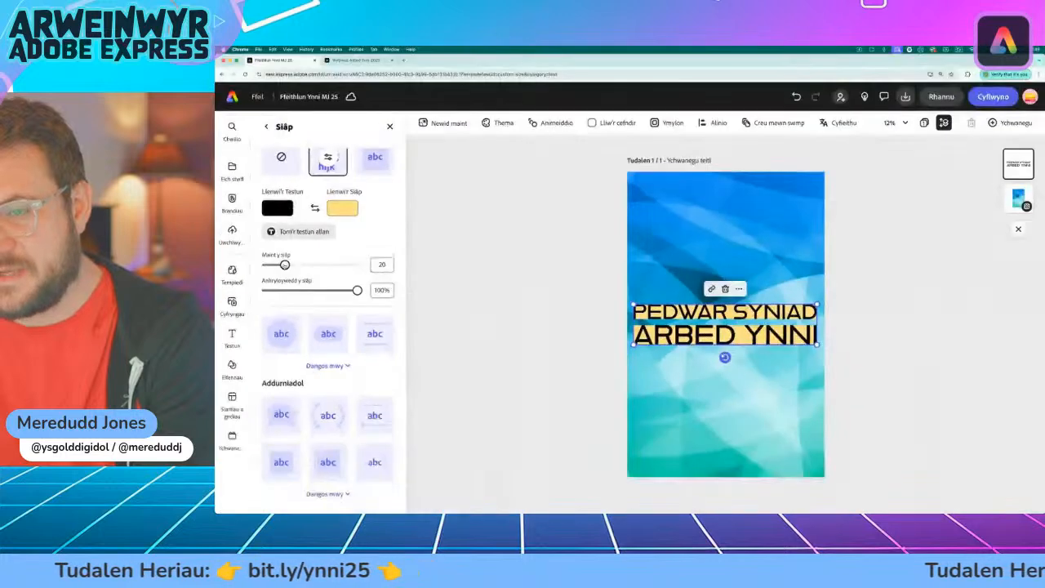
drag(336, 261, 396, 259)
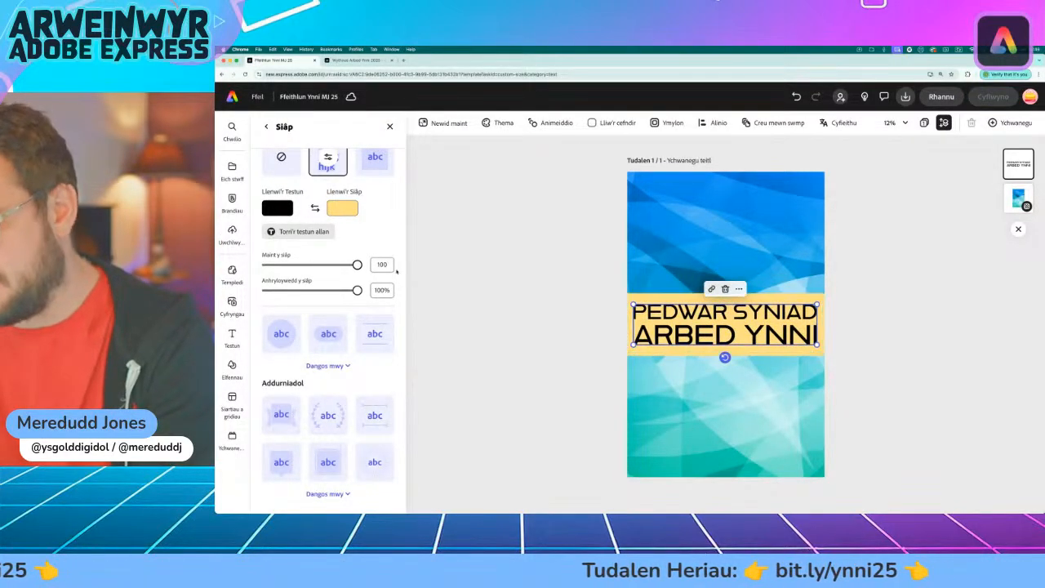
scroll(360, 271, up, 1)
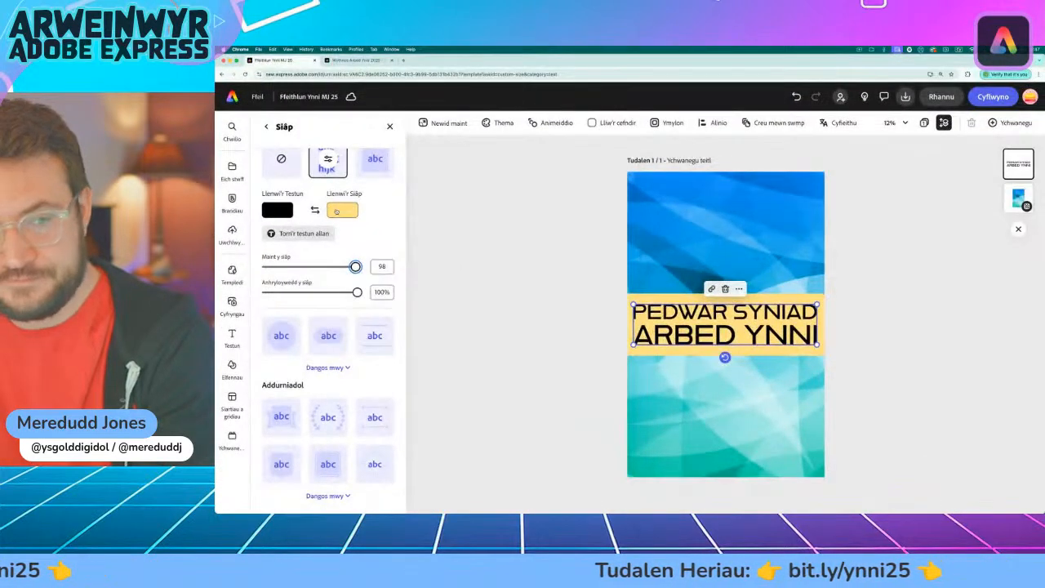
Try light blue and yellow fills for the title's background shape and settle on the light orange swatch
click(338, 211)
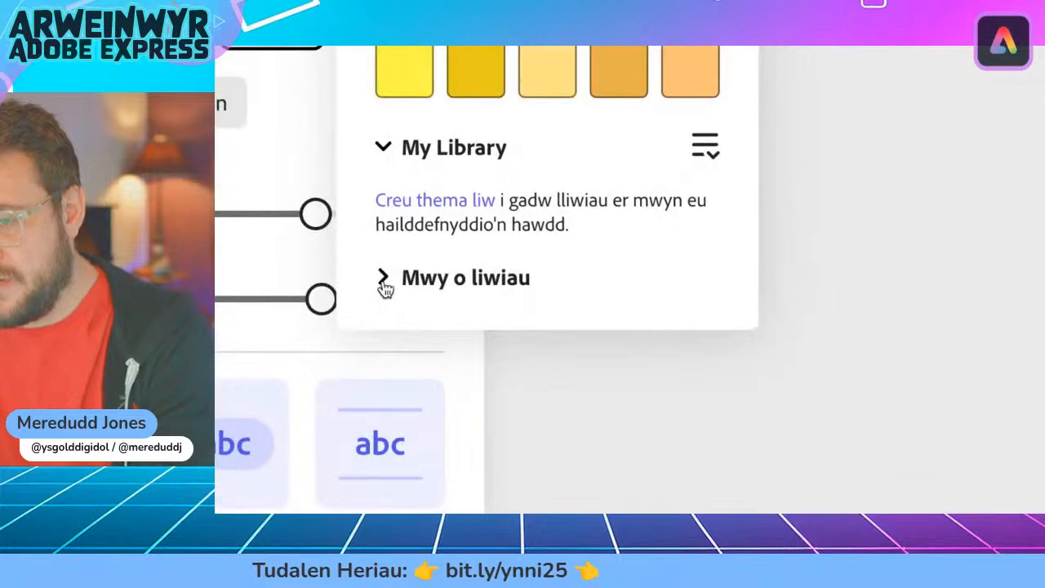
click(385, 280)
scroll(406, 330, down, 3)
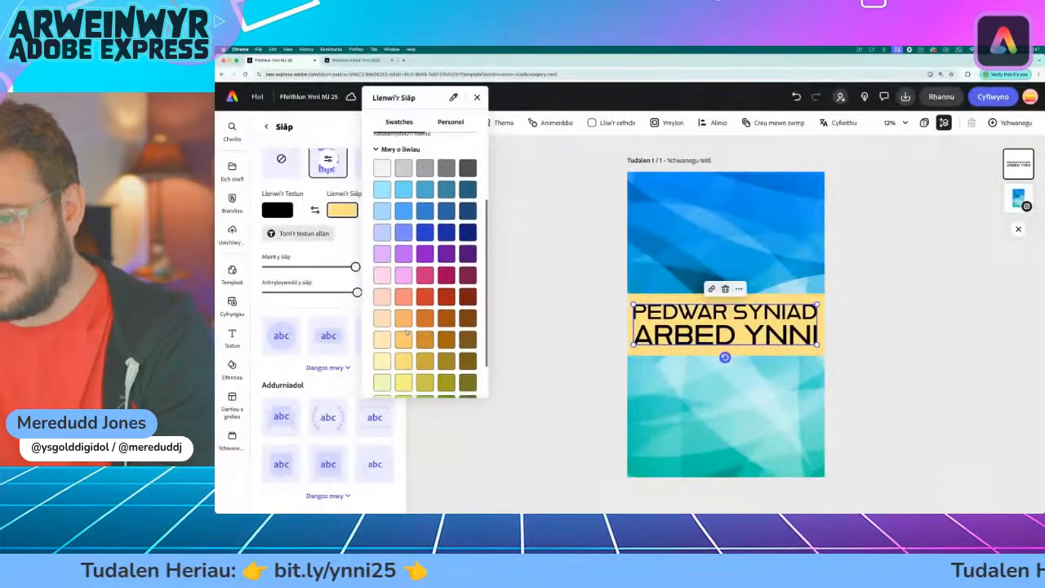
scroll(407, 332, down, 2)
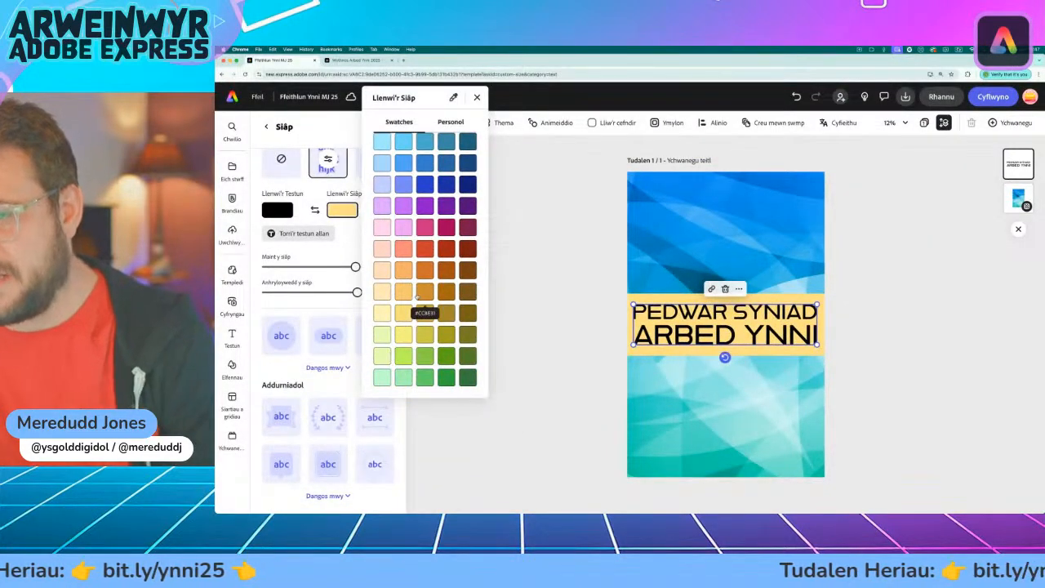
scroll(392, 228, up, 1)
click(382, 169)
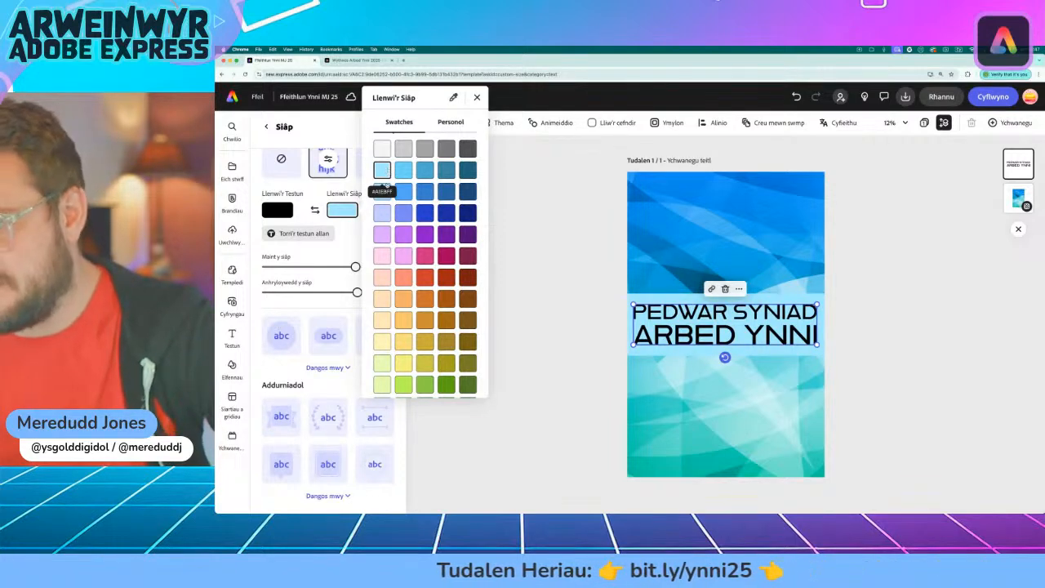
click(403, 169)
click(384, 192)
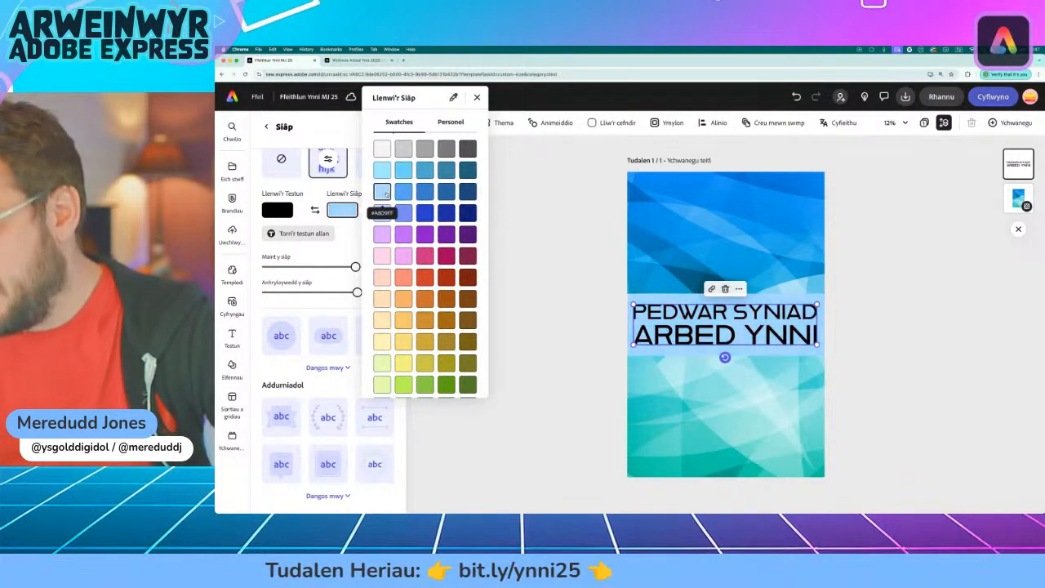
click(397, 343)
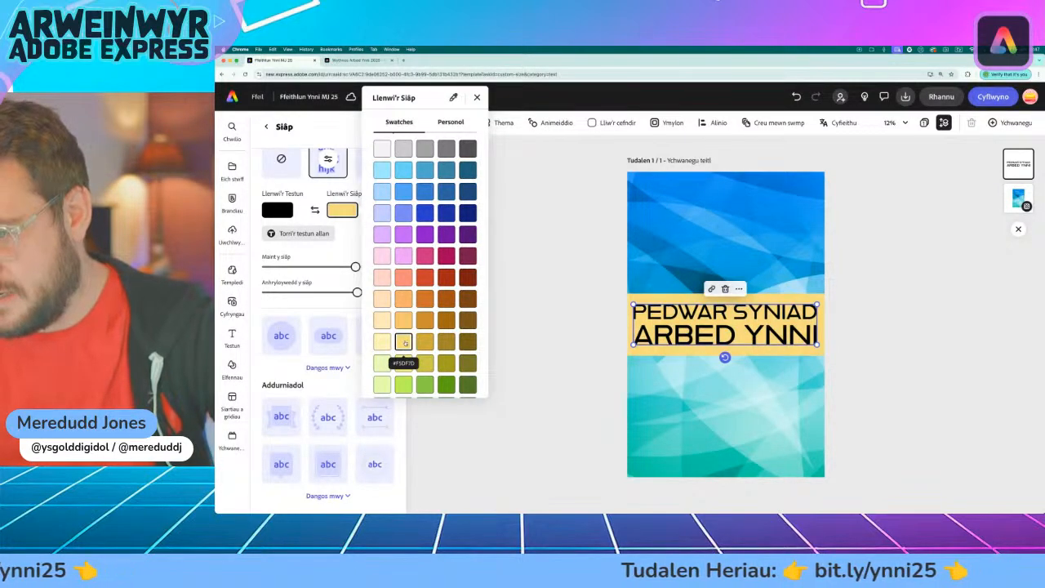
click(405, 322)
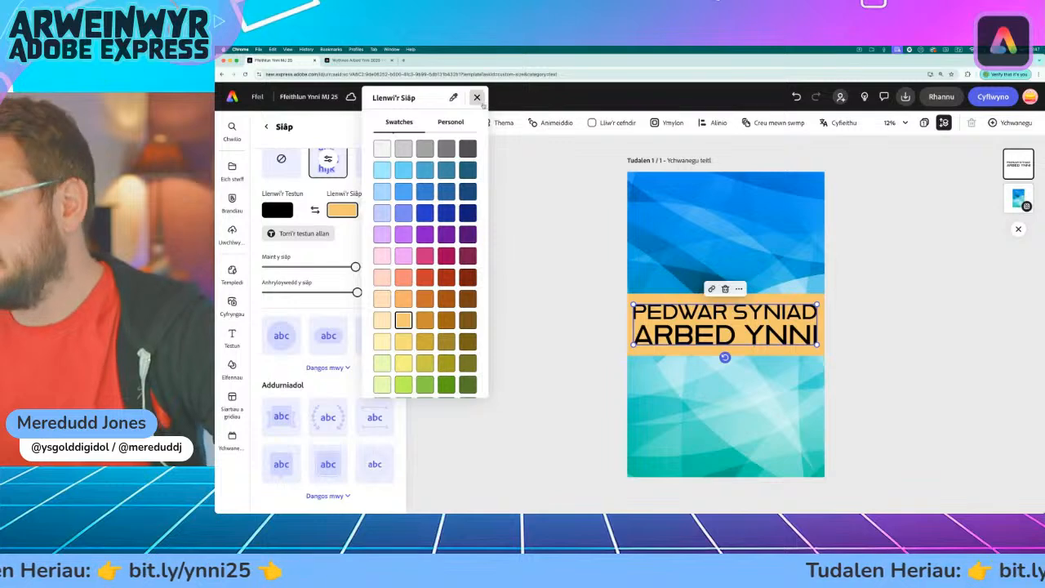
click(508, 186)
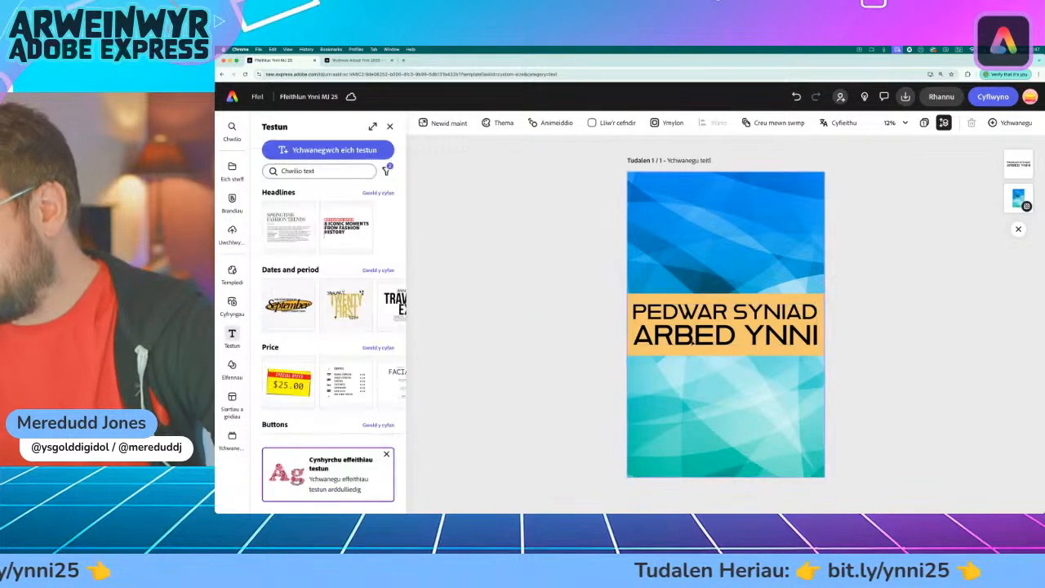
click(647, 351)
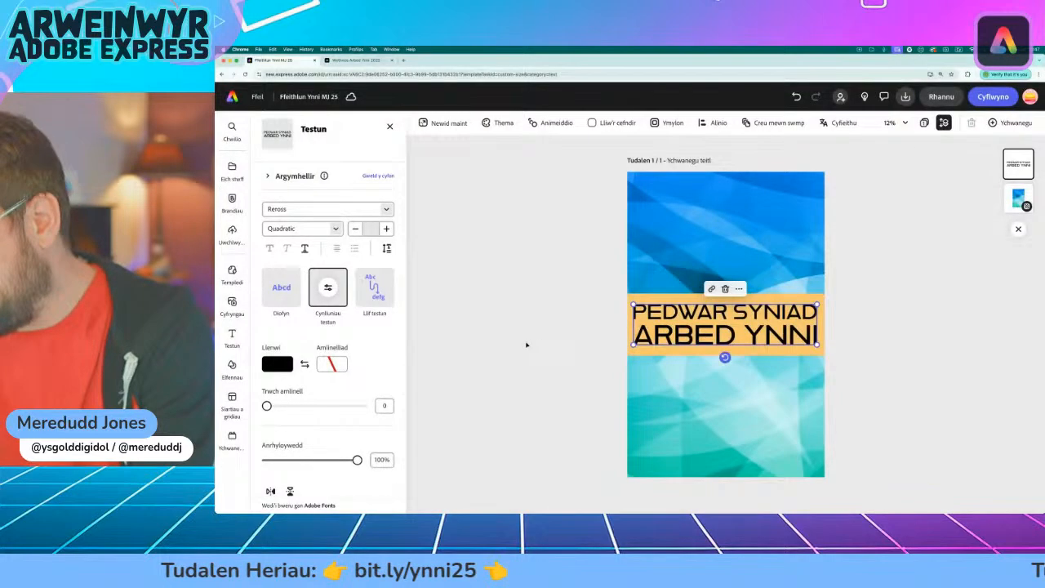
click(526, 344)
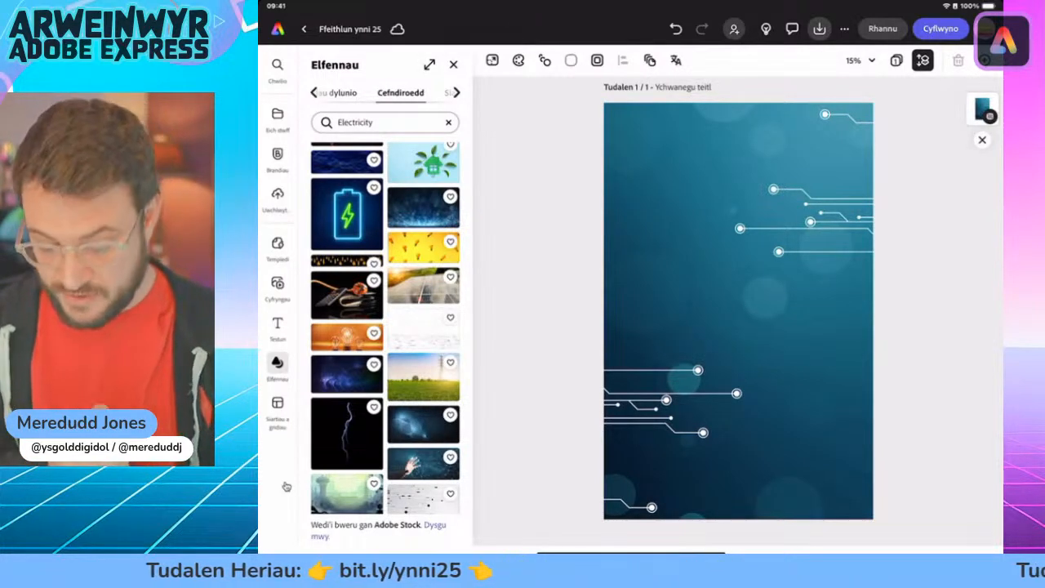
Add a new text box to the infographic reading "Pedwar syniad arbed ynni"
click(278, 328)
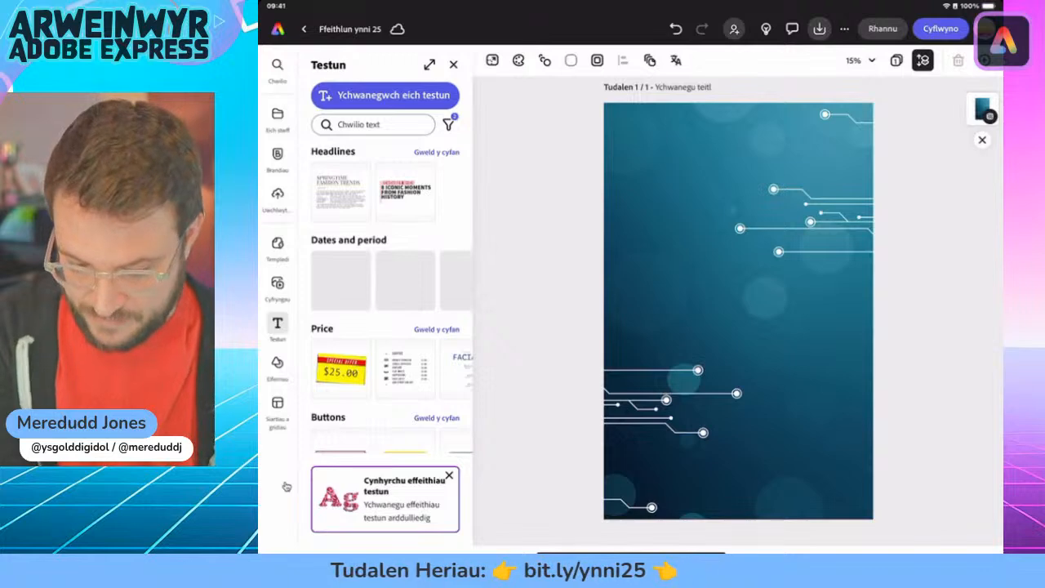
click(385, 95)
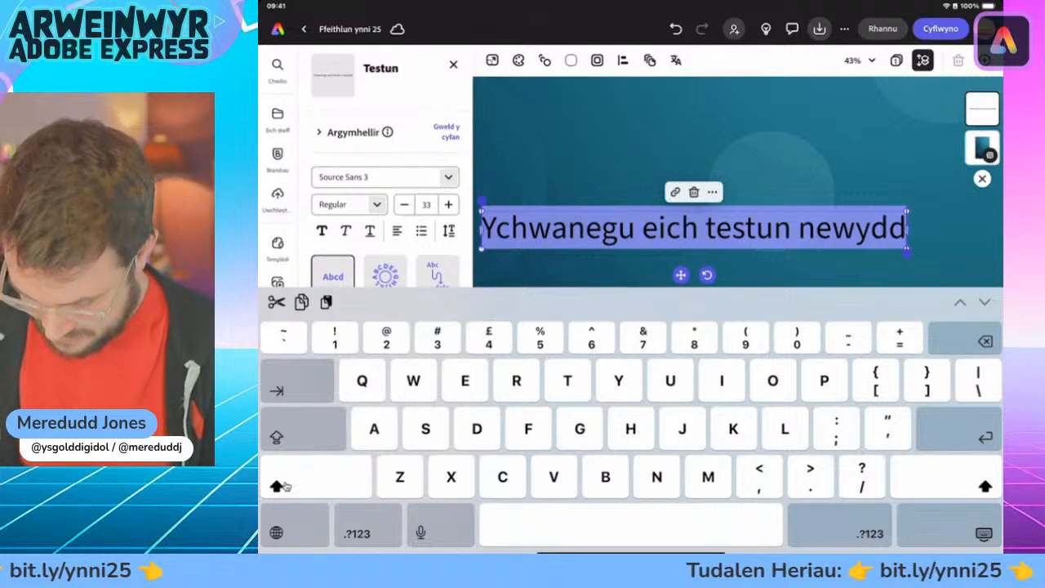
text(Pedwar syniad)
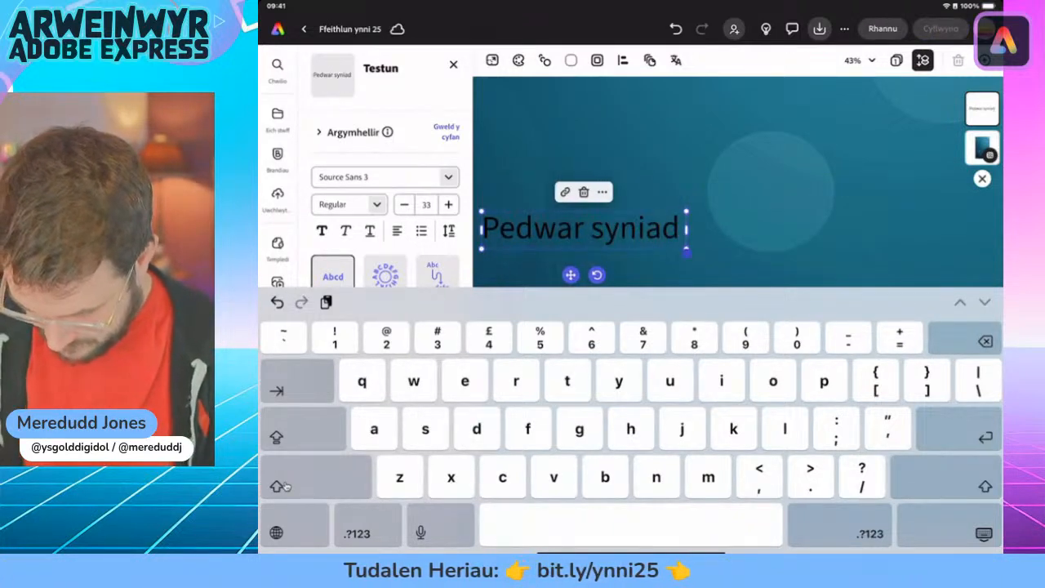
text( arbed y)
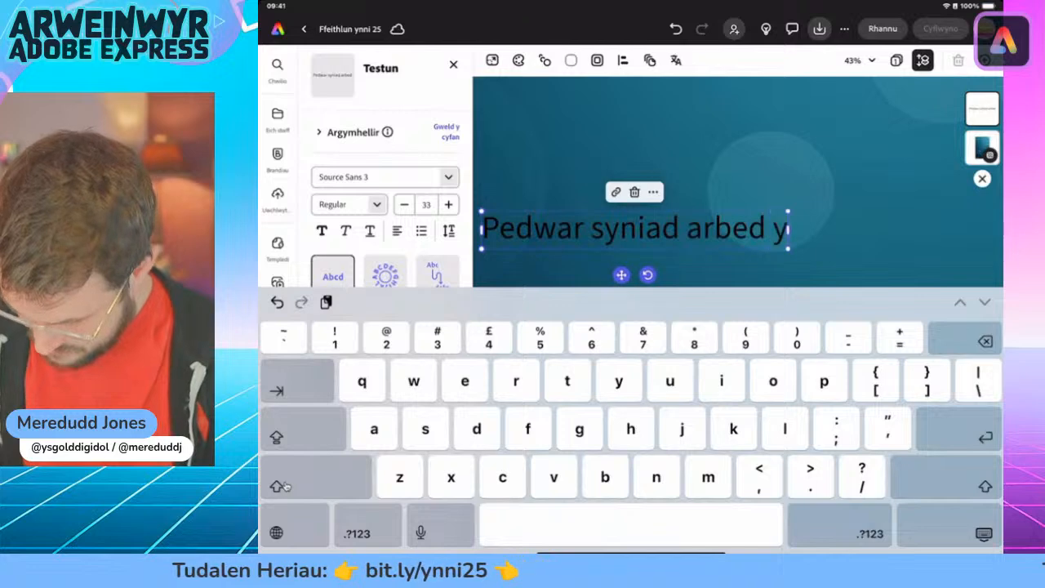
text(nni)
key(Escape)
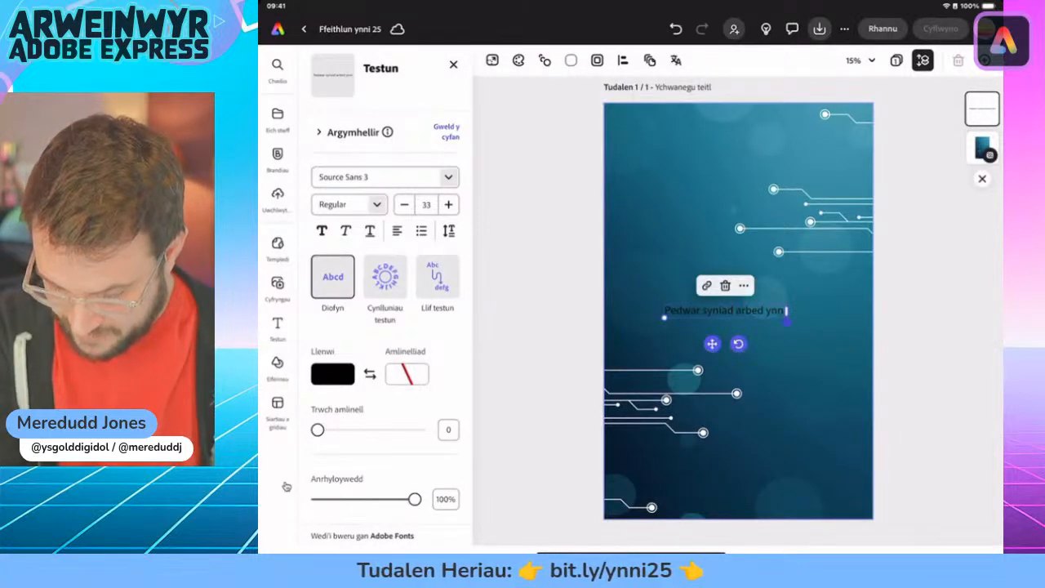
Apply the Deinamig text layout to the title and enlarge it to two lines spanning nearly the full page width, mid-page
click(384, 277)
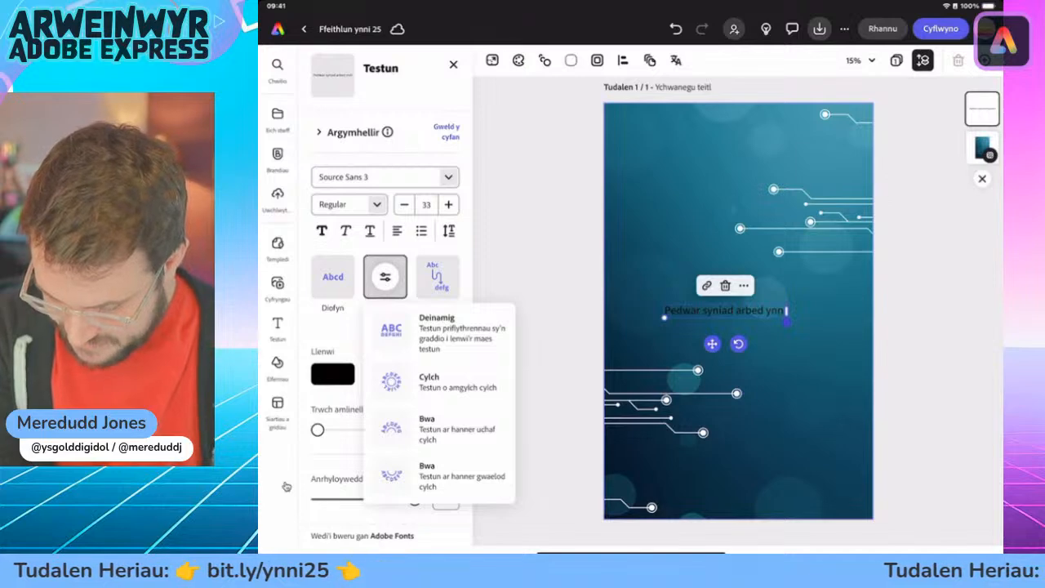
click(439, 333)
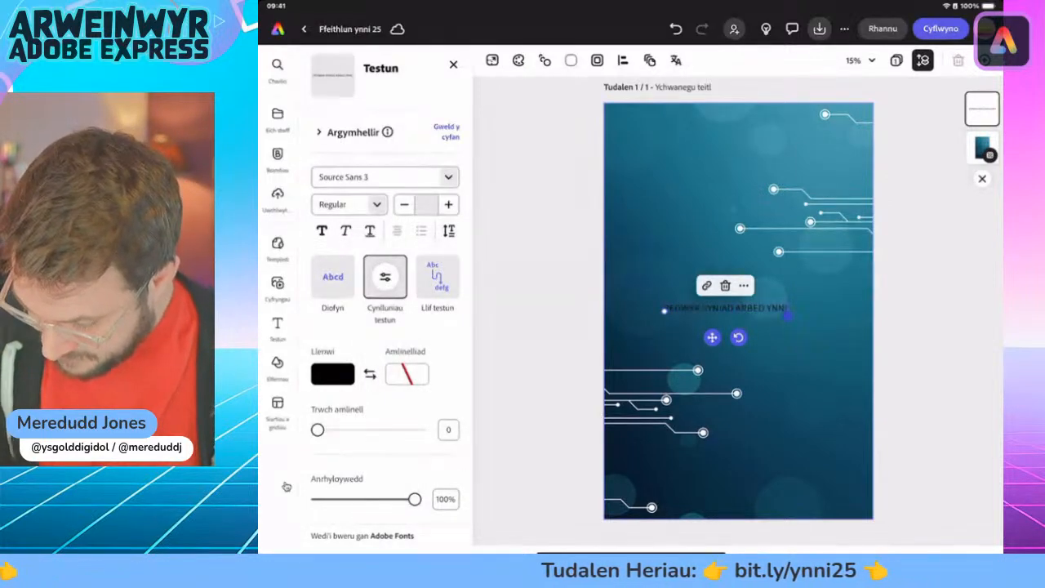
drag(663, 311, 639, 346)
click(985, 535)
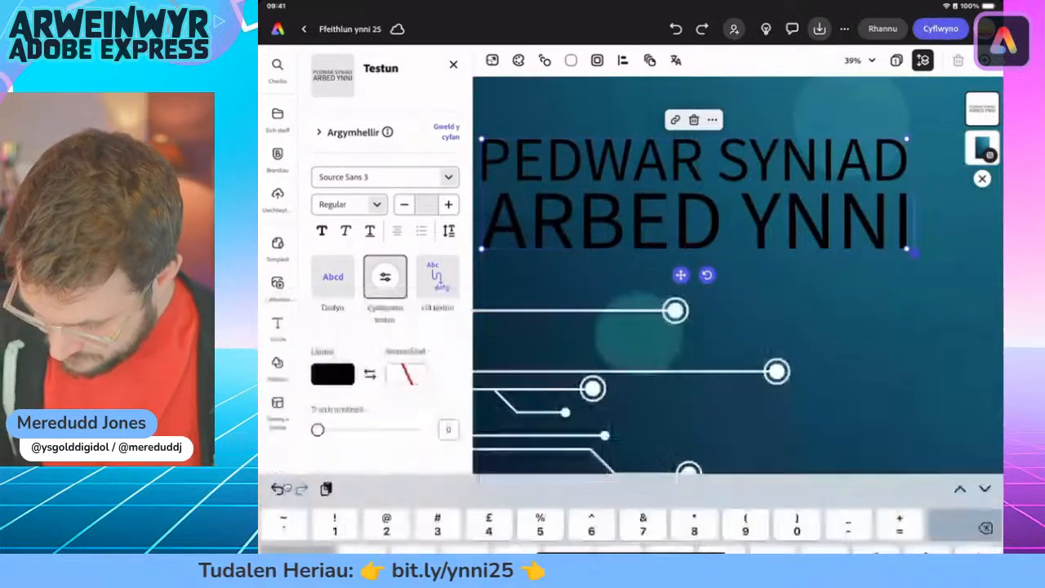
drag(786, 306, 859, 275)
drag(624, 348, 616, 349)
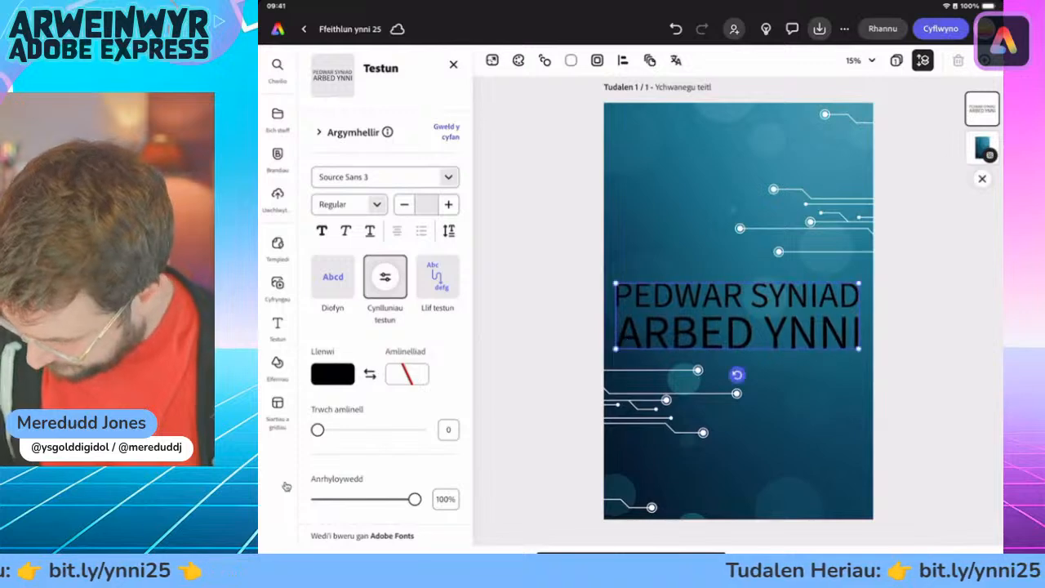
drag(857, 283, 863, 282)
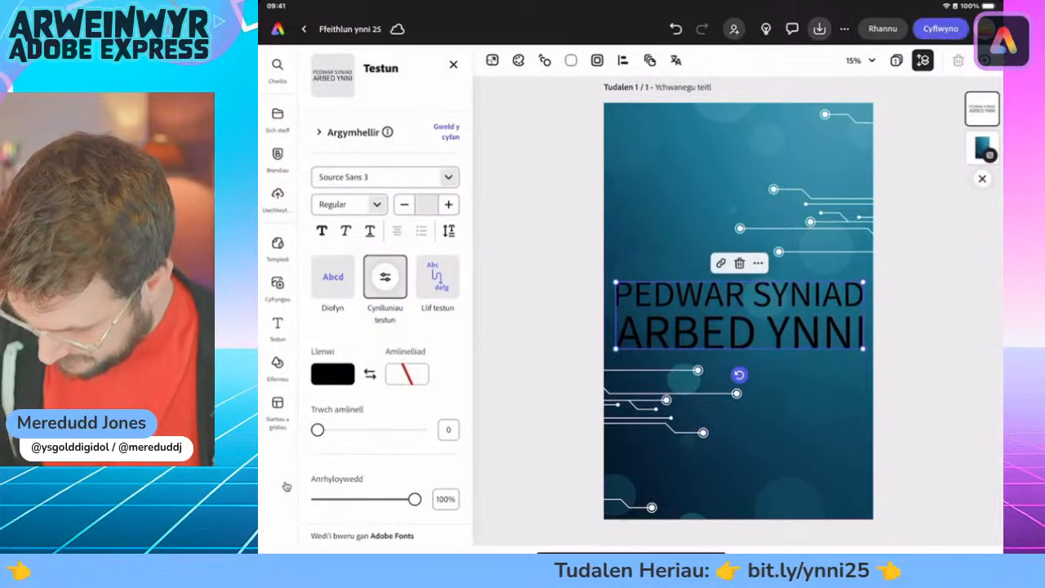
mouse_move(738, 314)
mouse_down()
mouse_move(739, 263)
mouse_move(739, 322)
mouse_move(739, 310)
mouse_up()
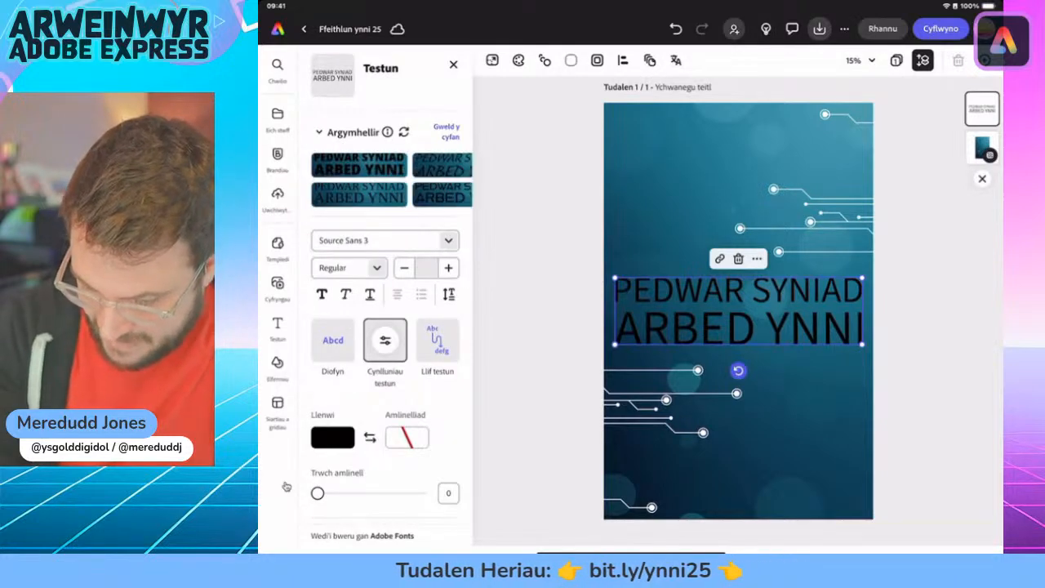
Browse the full list of font recommendations and apply the Noto Sans Bold Italic suggestion to the title
click(447, 131)
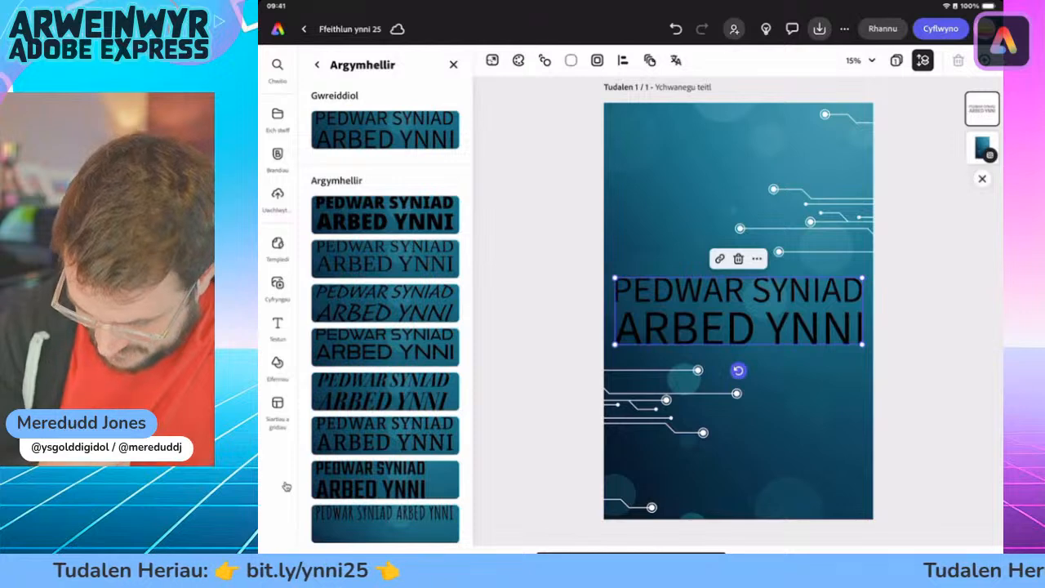
scroll(384, 351, down, 2)
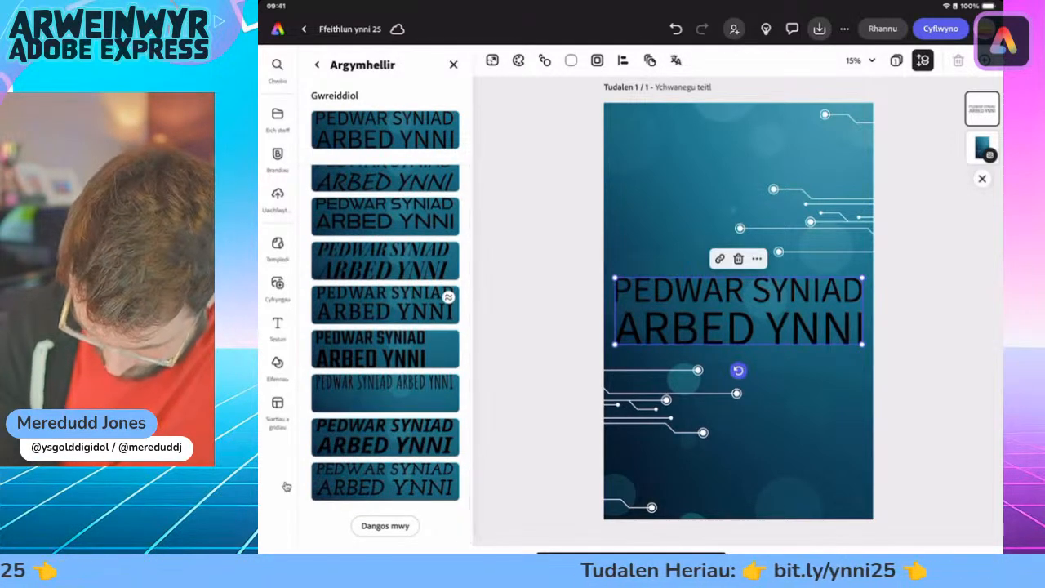
click(385, 525)
scroll(384, 392, down, 2)
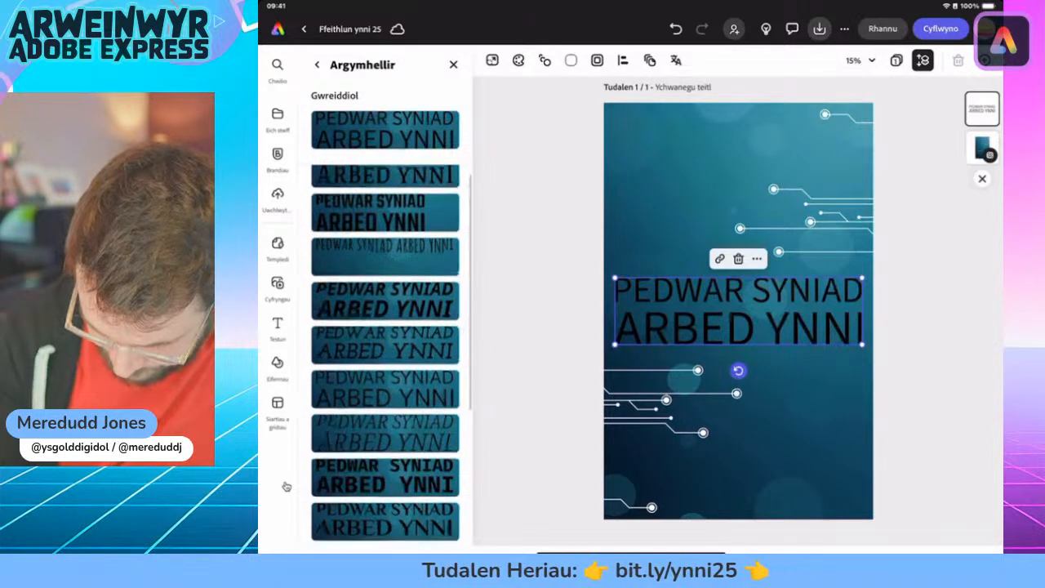
click(384, 360)
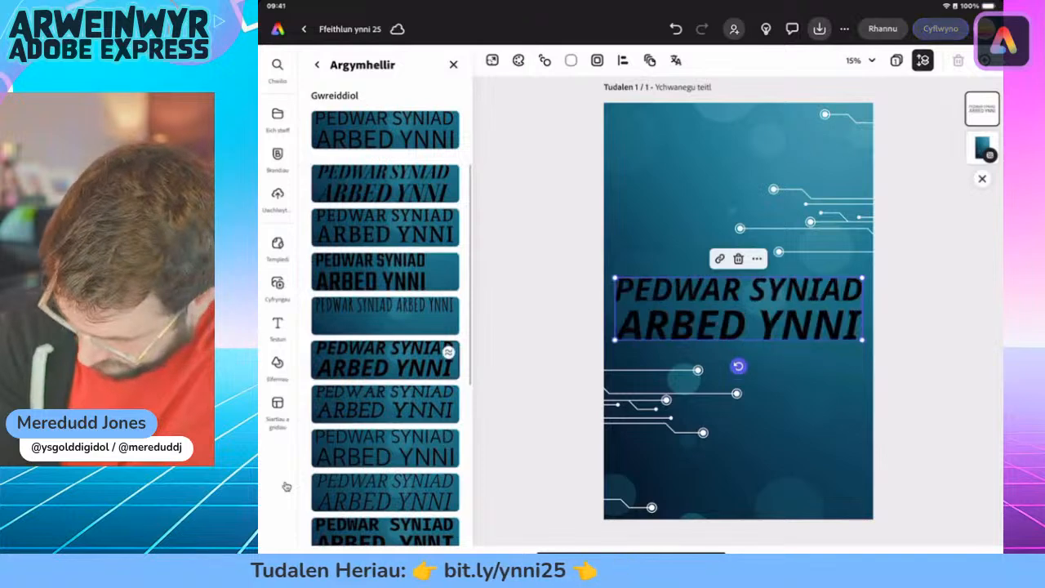
click(538, 326)
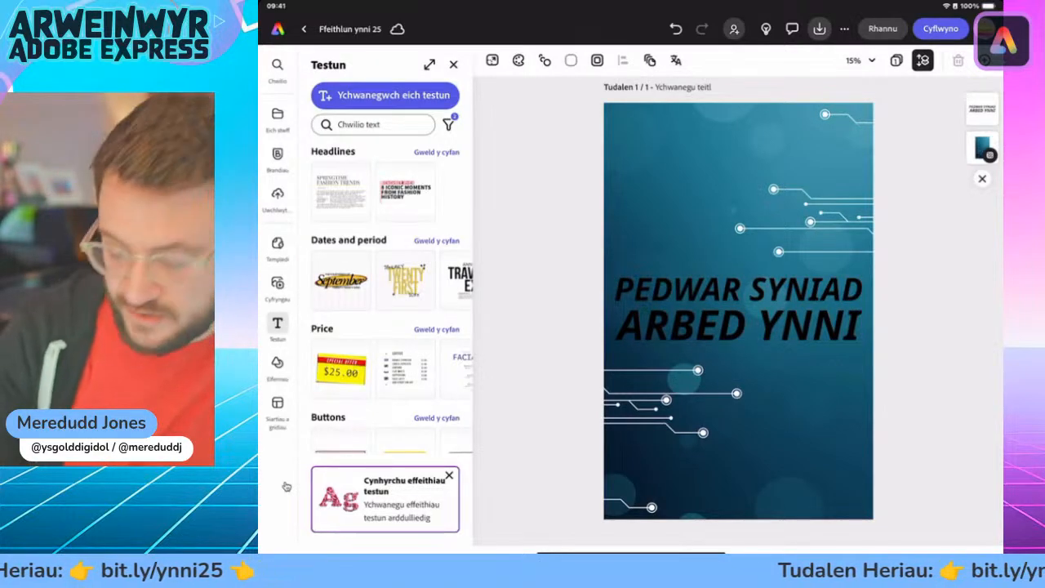
Add a highlight shape behind each line of the title and enlarge it into one band across the page
click(738, 307)
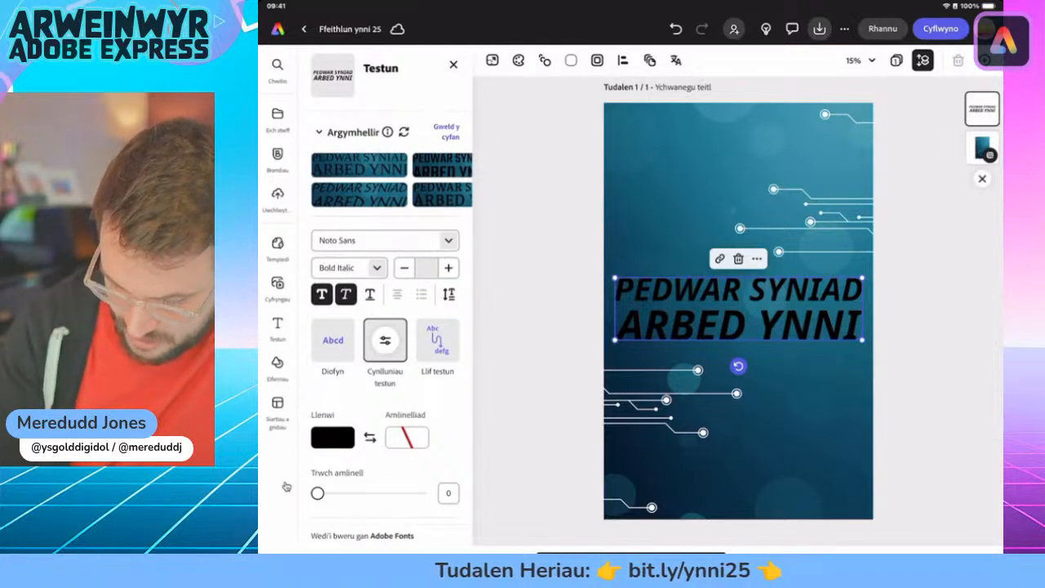
scroll(385, 326, down, 5)
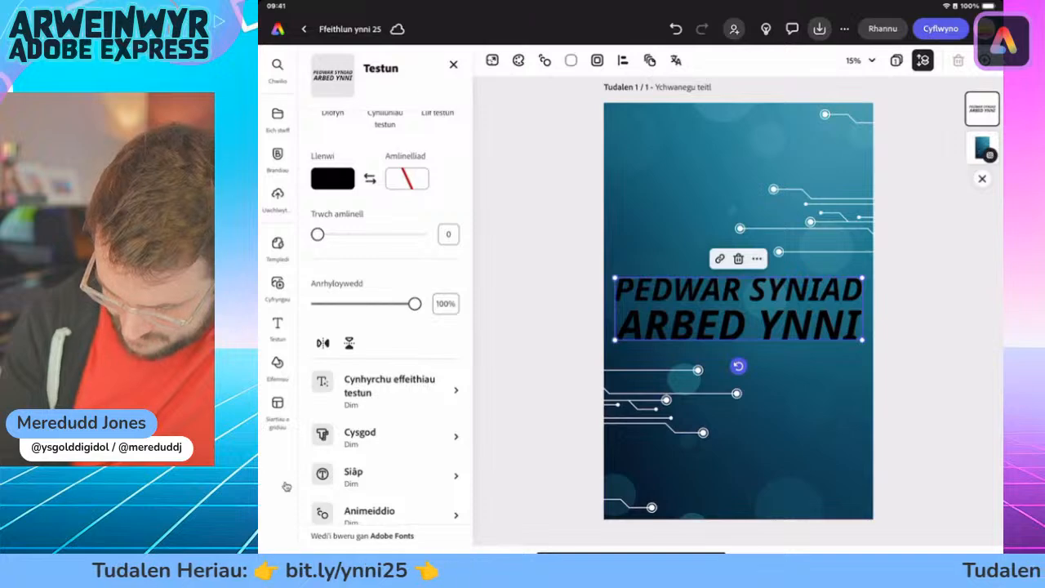
click(352, 475)
click(385, 144)
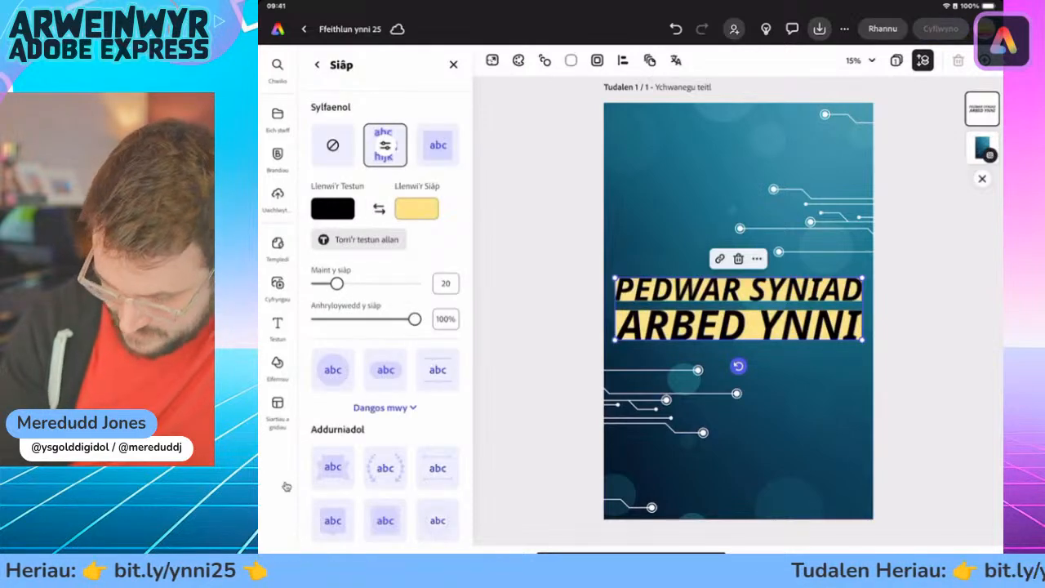
drag(337, 283, 394, 283)
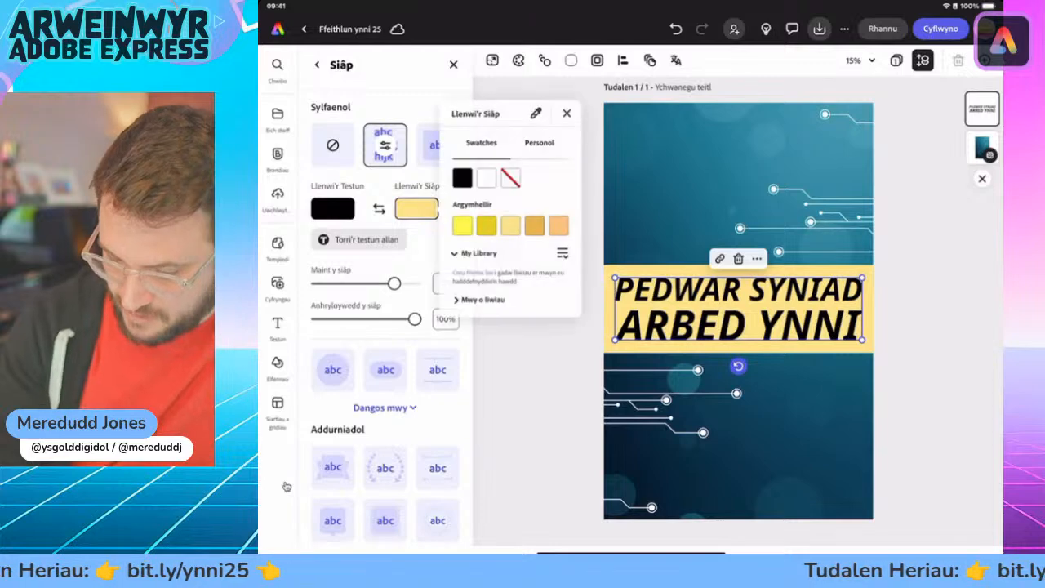
Try a light blue fill for the title's background shape and change it to the light purple swatch
click(416, 209)
click(481, 300)
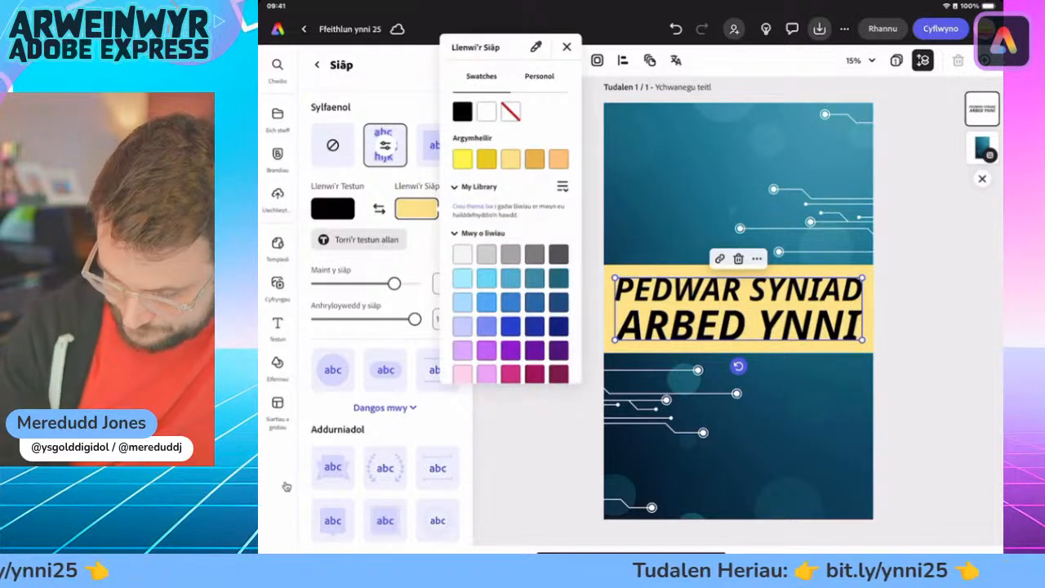
click(462, 302)
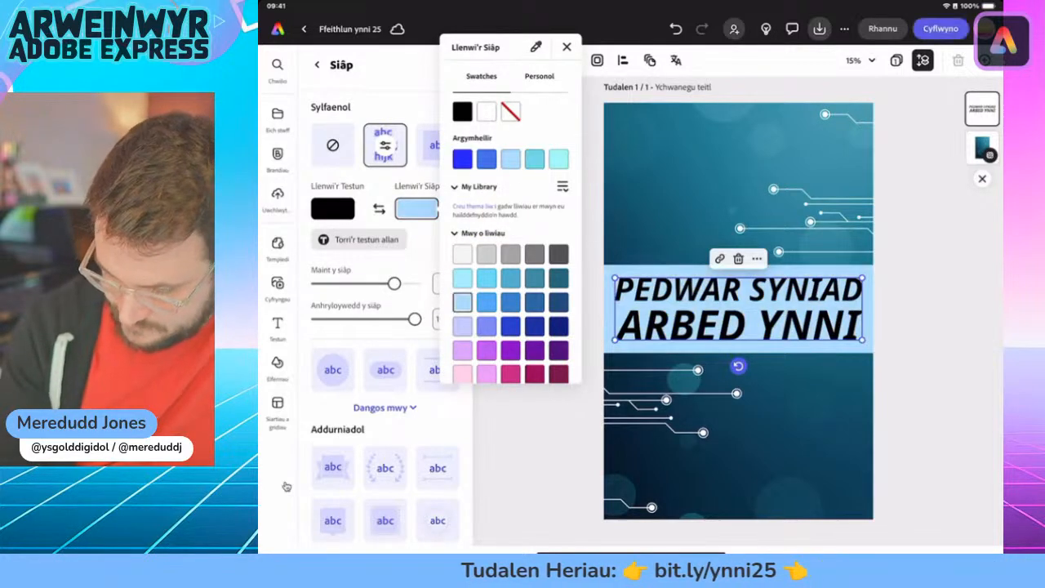
click(462, 350)
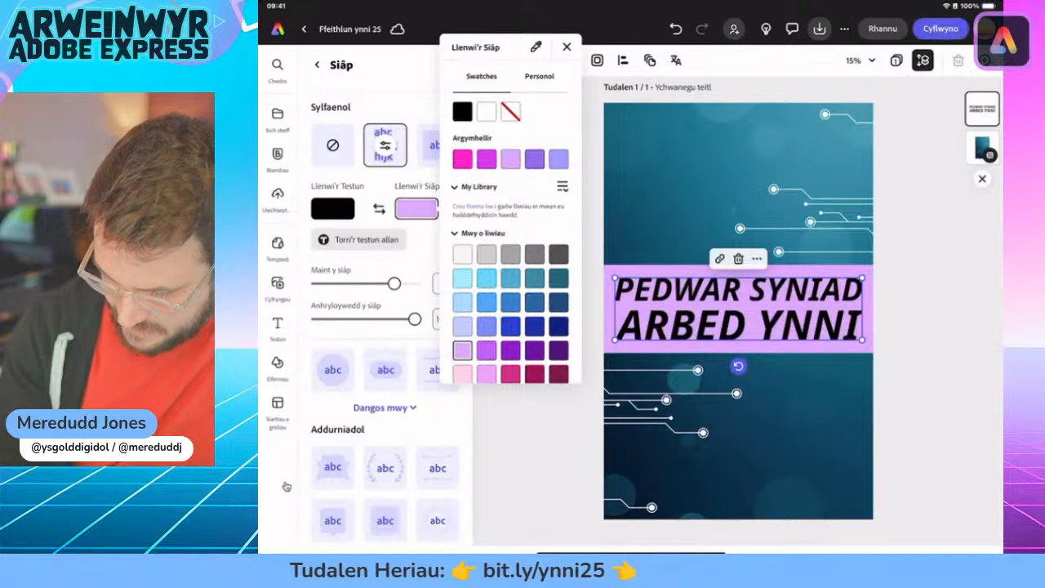
Try pink, brighter purple and lavender fills on the title's background shape and return to the light purple swatch
scroll(511, 277, down, 2)
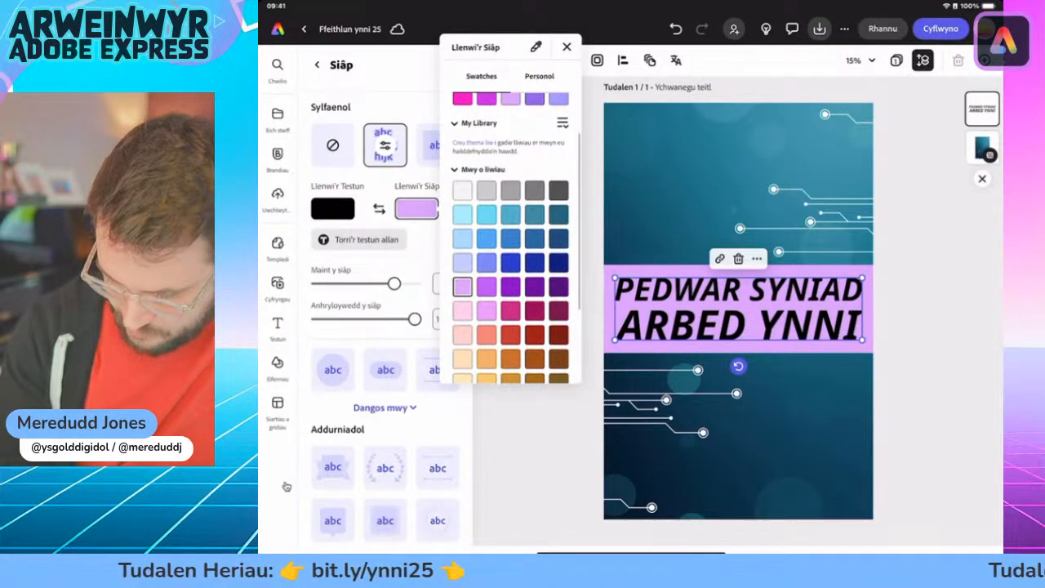
click(486, 287)
click(487, 311)
click(462, 311)
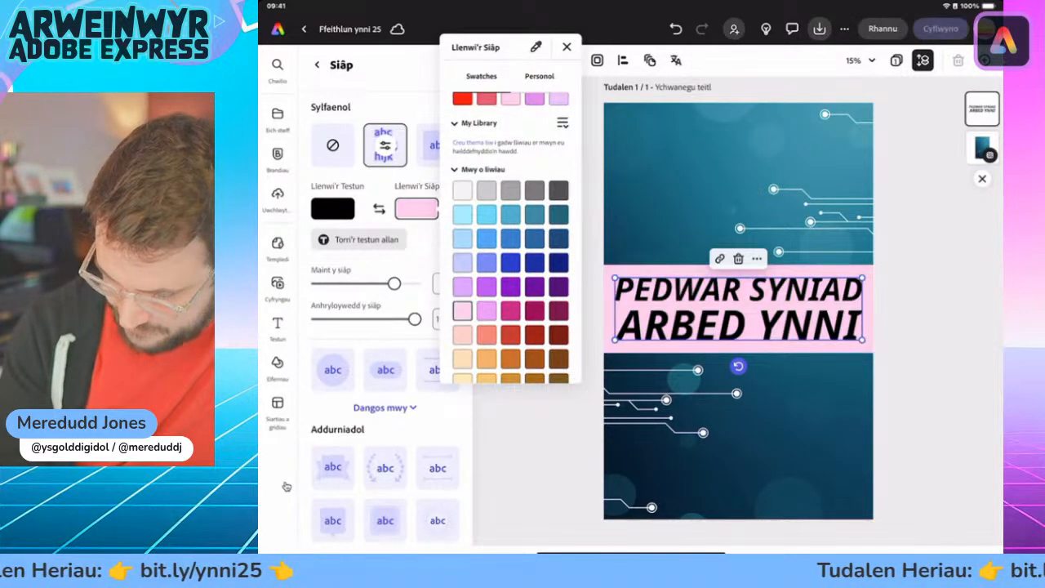
click(462, 286)
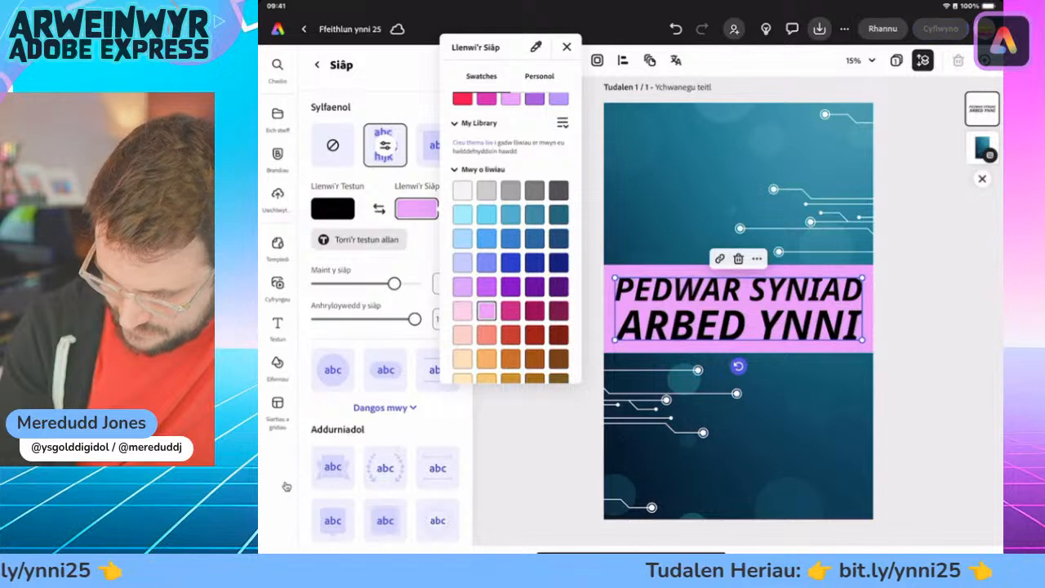
click(487, 287)
click(462, 286)
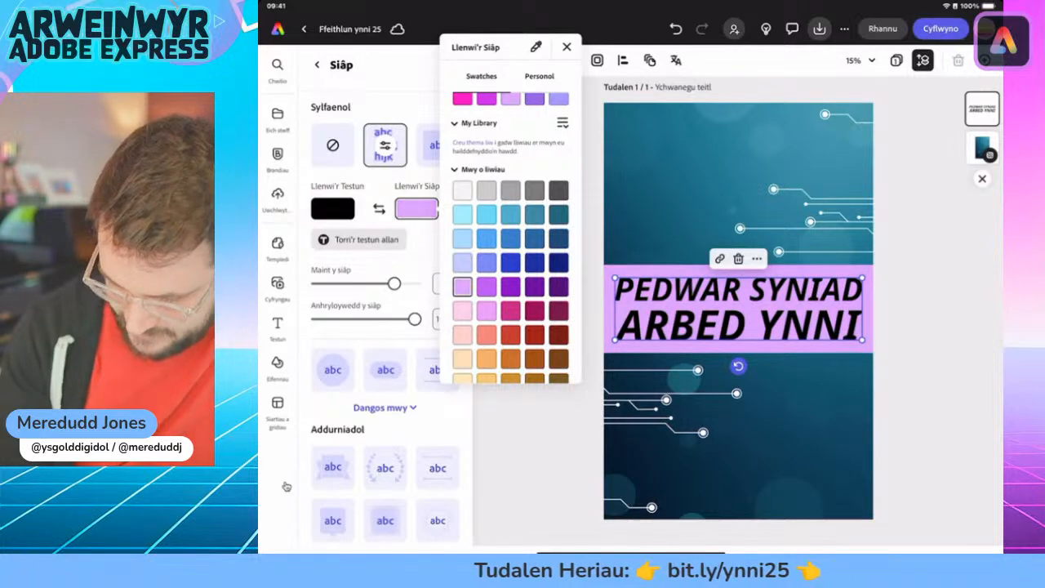
scroll(510, 245, down, 2)
click(462, 197)
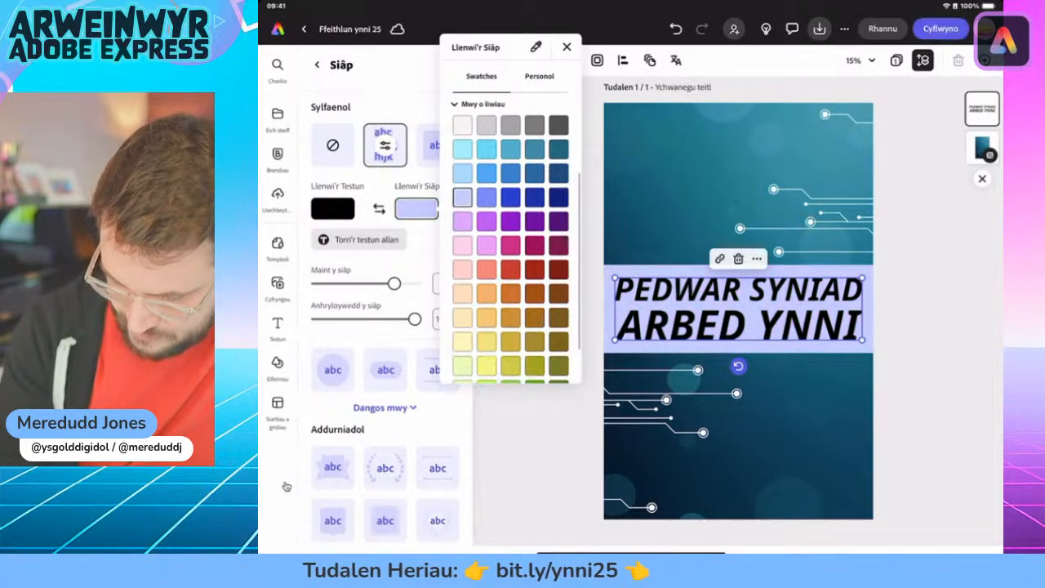
click(462, 245)
click(462, 221)
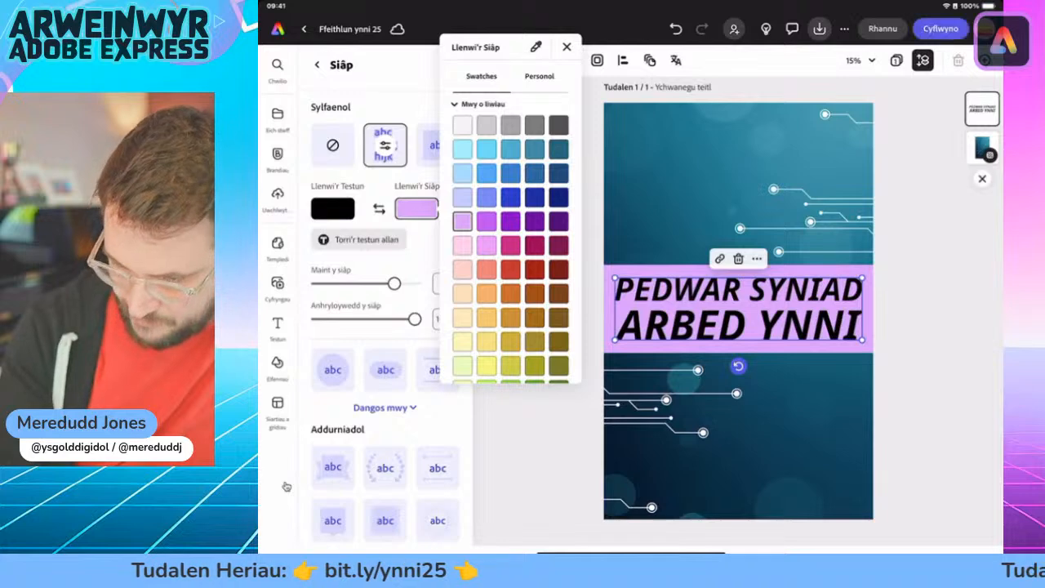
click(567, 46)
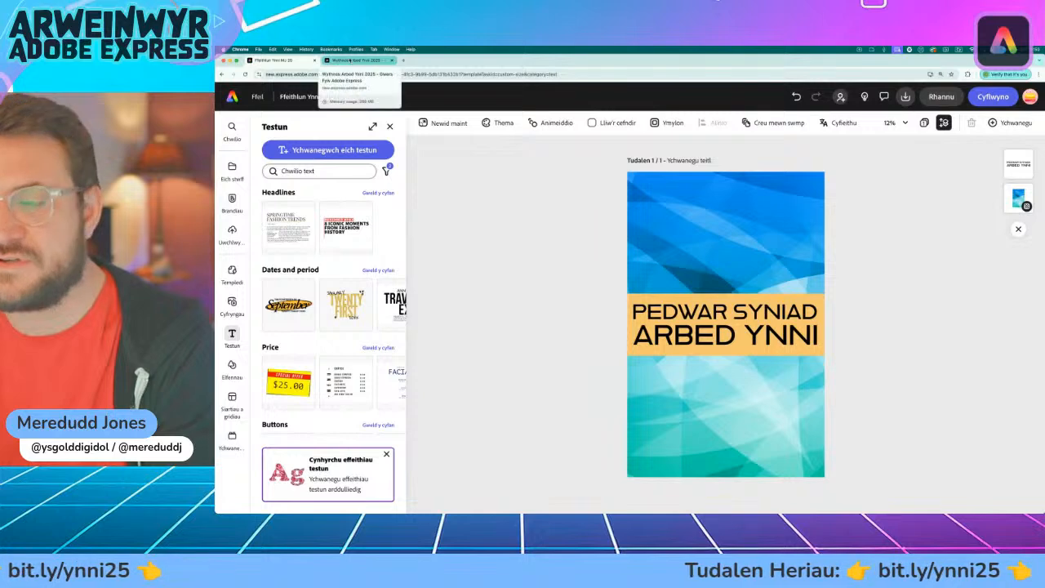
Switch to the energy challenge web page and copy the first tip, "Diffoddwch ddyfeisiau 'fampir' os nad ydych yn eu defnyddio."
click(351, 60)
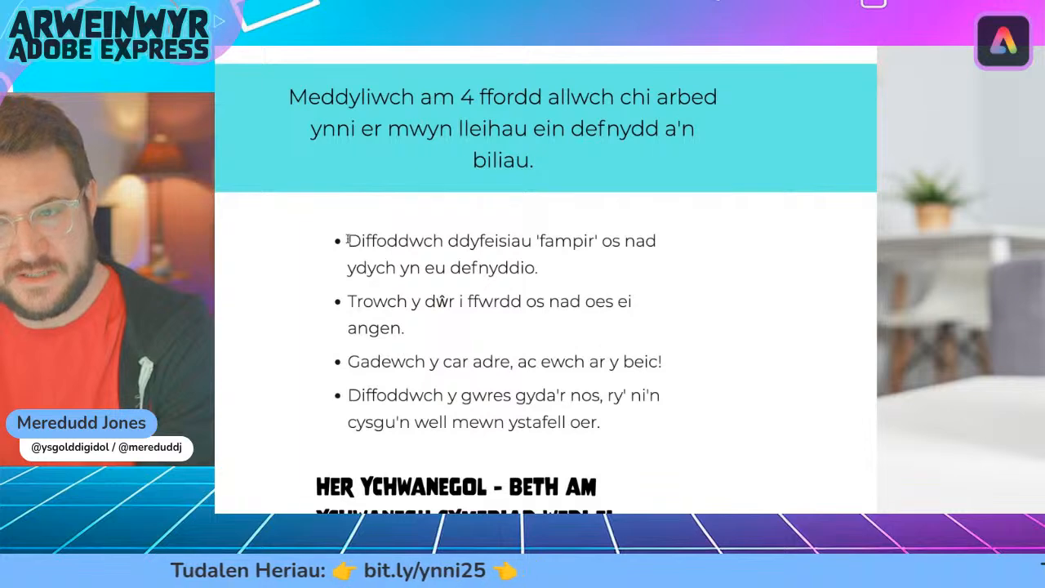
drag(361, 240, 559, 273)
key(super+c)
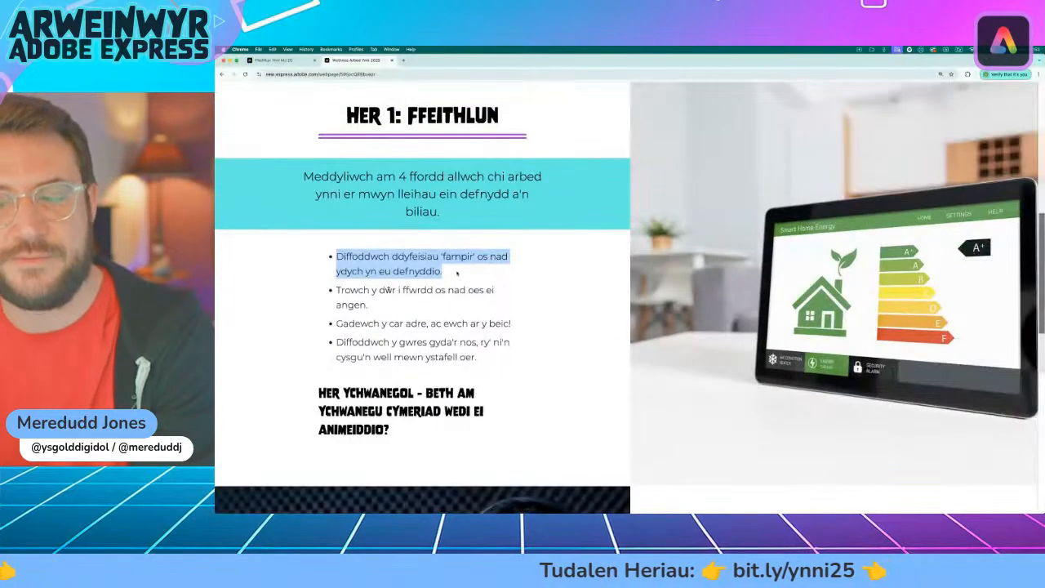
Return to the Ffeithlun Ynni MJ 25 design, add a new text box and move it below the title band
click(273, 61)
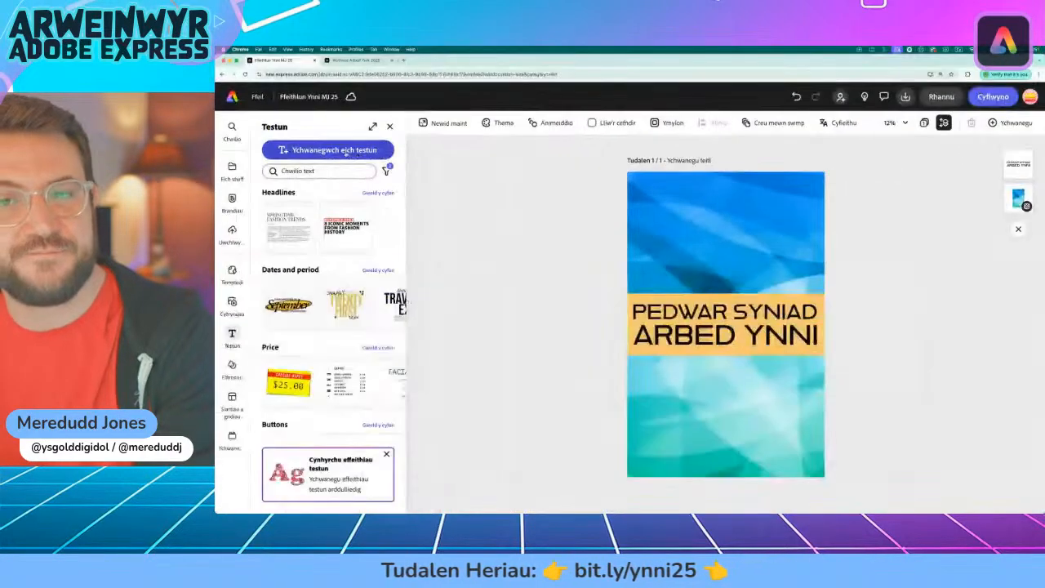
click(506, 171)
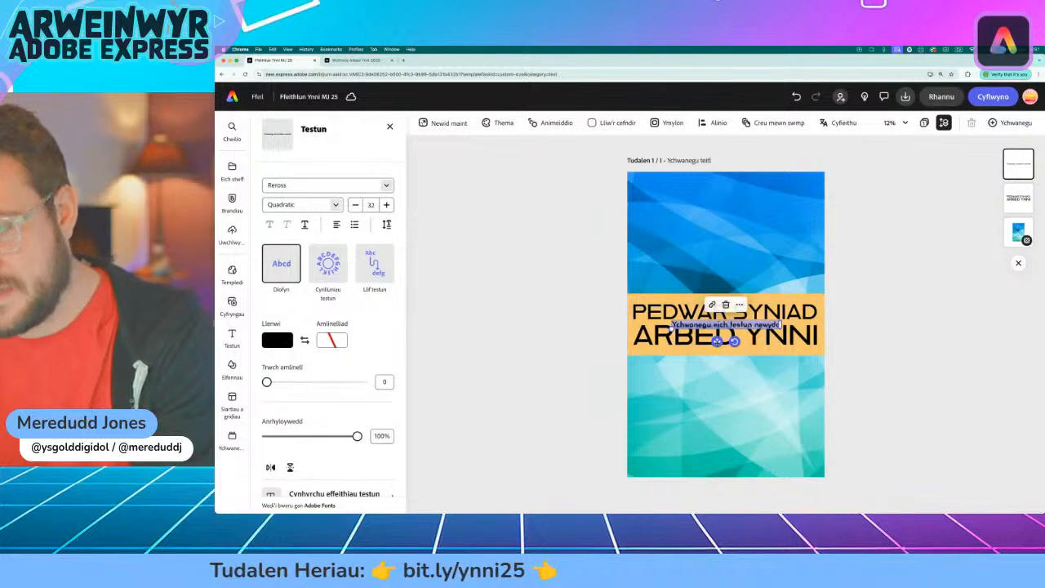
drag(717, 341, 717, 405)
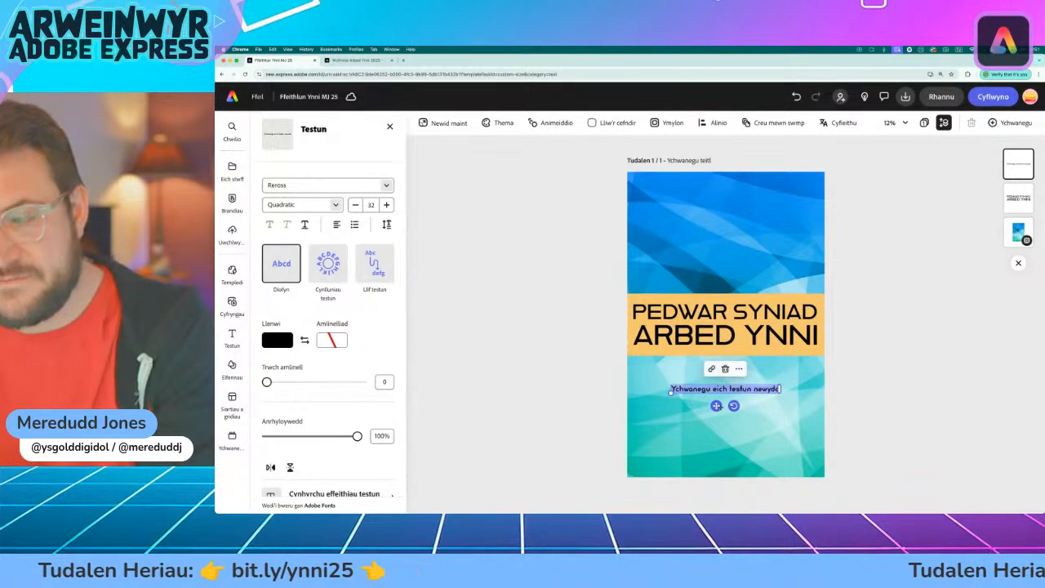
Paste the tip "Diffoddwch ddyfeisiau 'fampir' os nad ydych yn eu defnyddio." into the new text box and position it just below the title band
scroll(735, 399, down, 5)
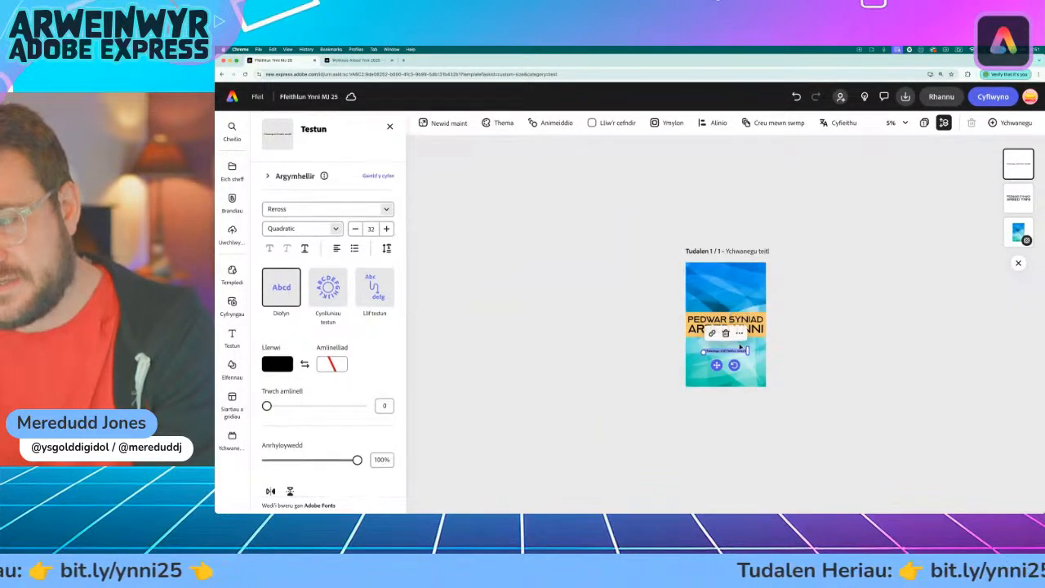
scroll(741, 347, up, 5)
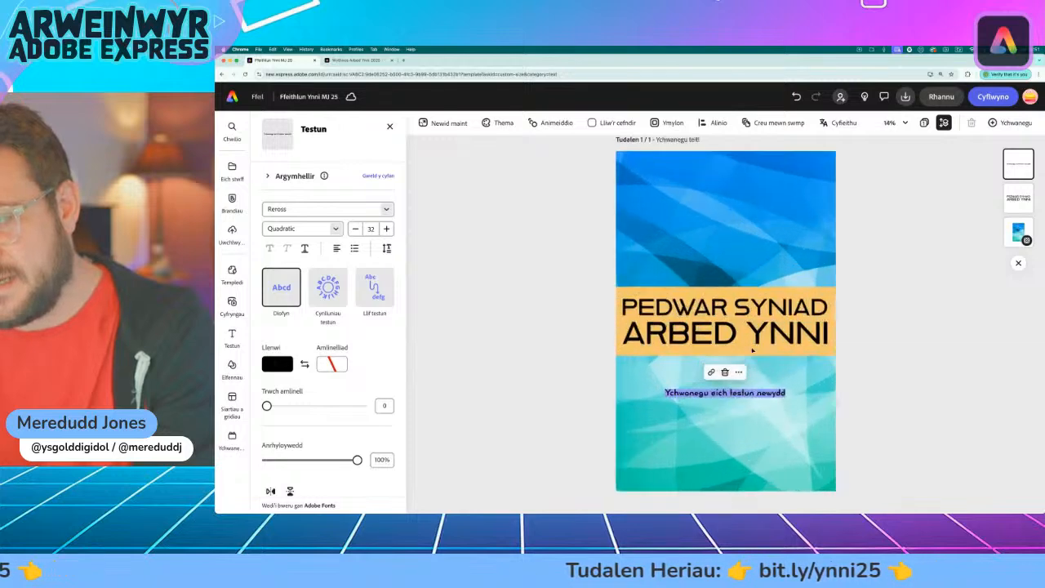
scroll(752, 350, down, 1)
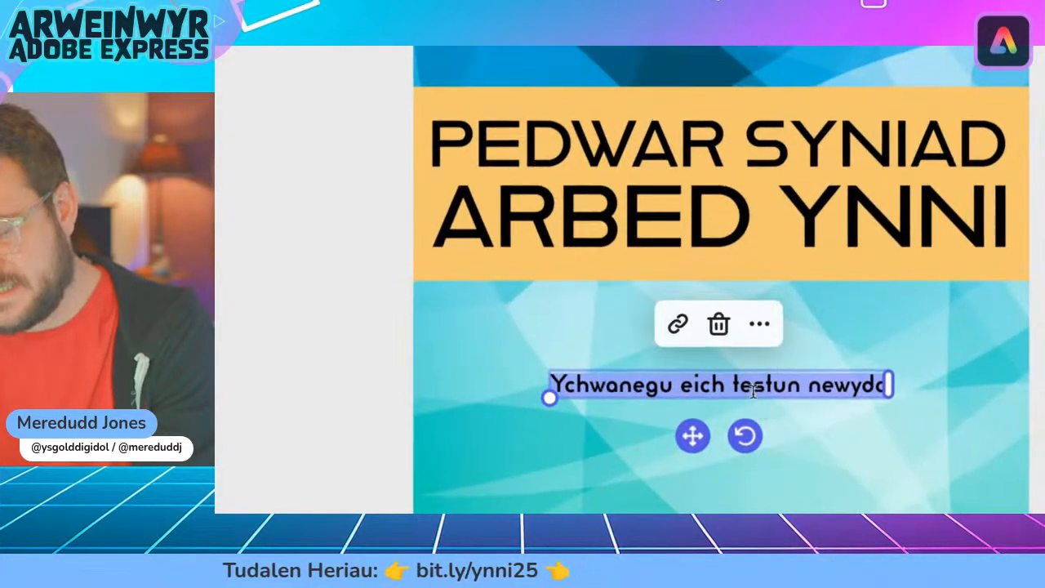
key(super+v)
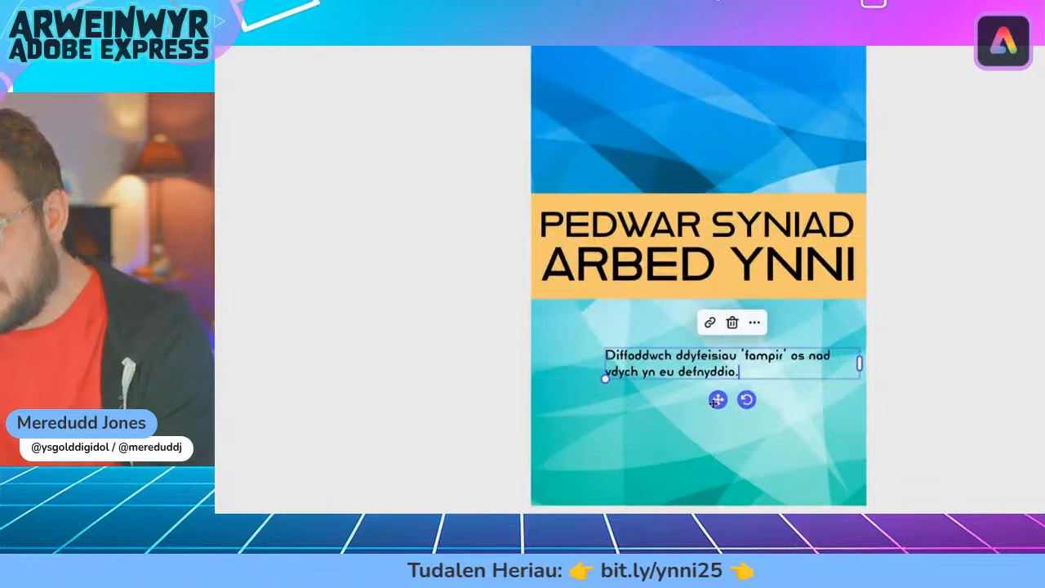
drag(717, 400, 724, 363)
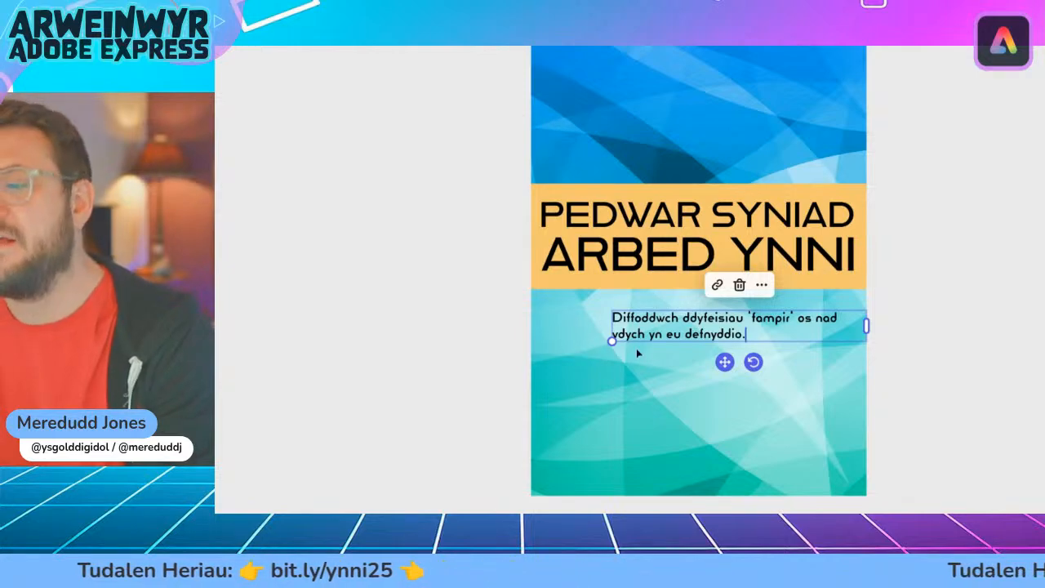
drag(721, 363, 723, 367)
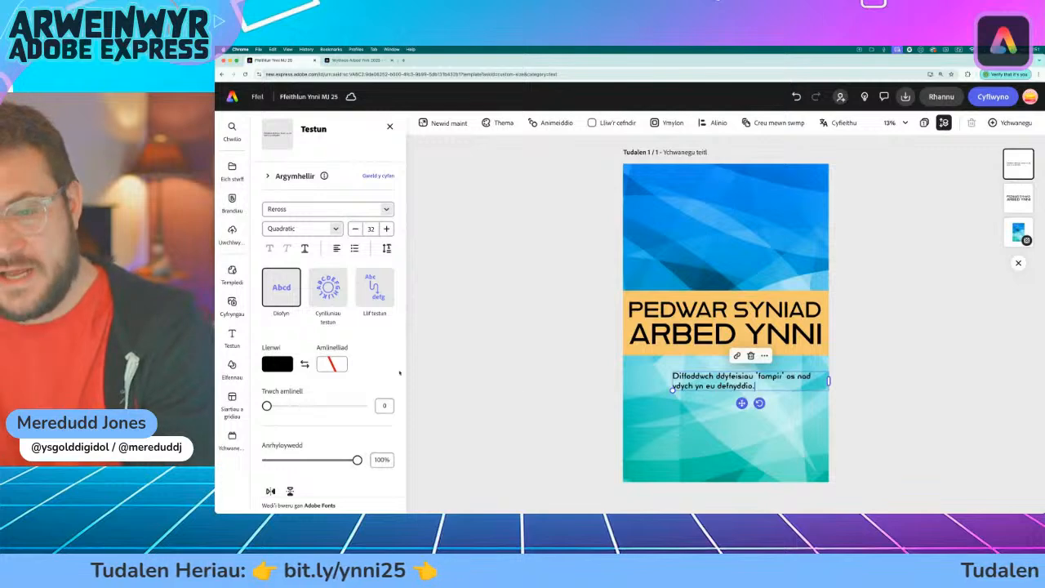
Add a text-hugging background shape with the pale orange fill to the tip text and set the shape size to 0
scroll(330, 393, down, 3)
click(311, 438)
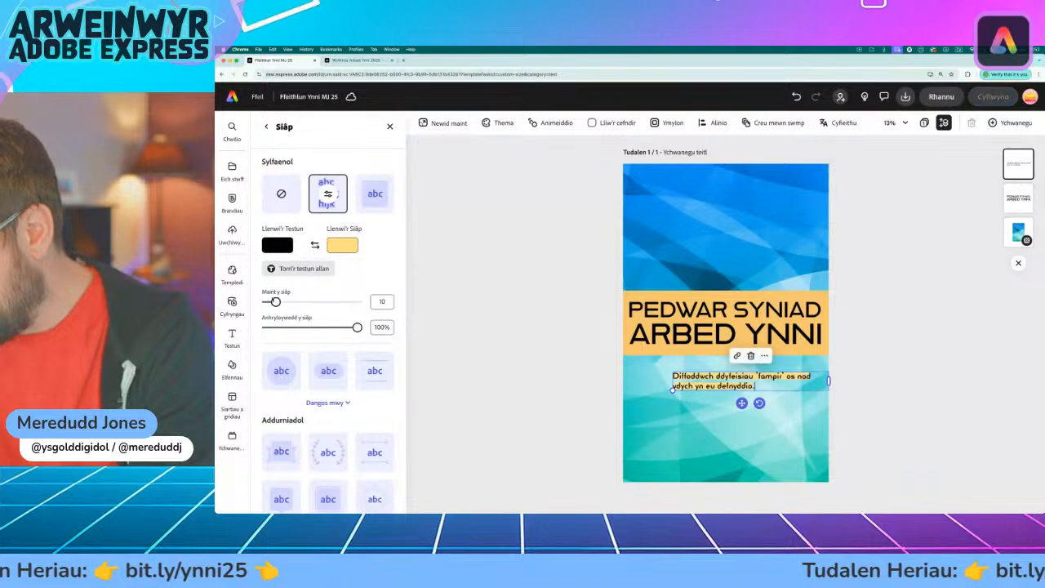
drag(273, 300, 270, 300)
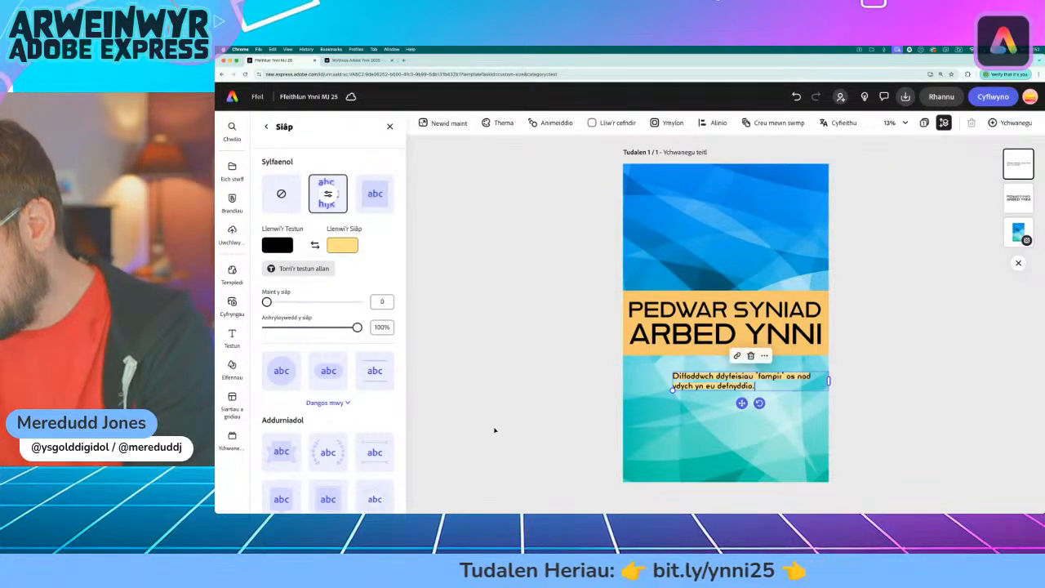
click(911, 435)
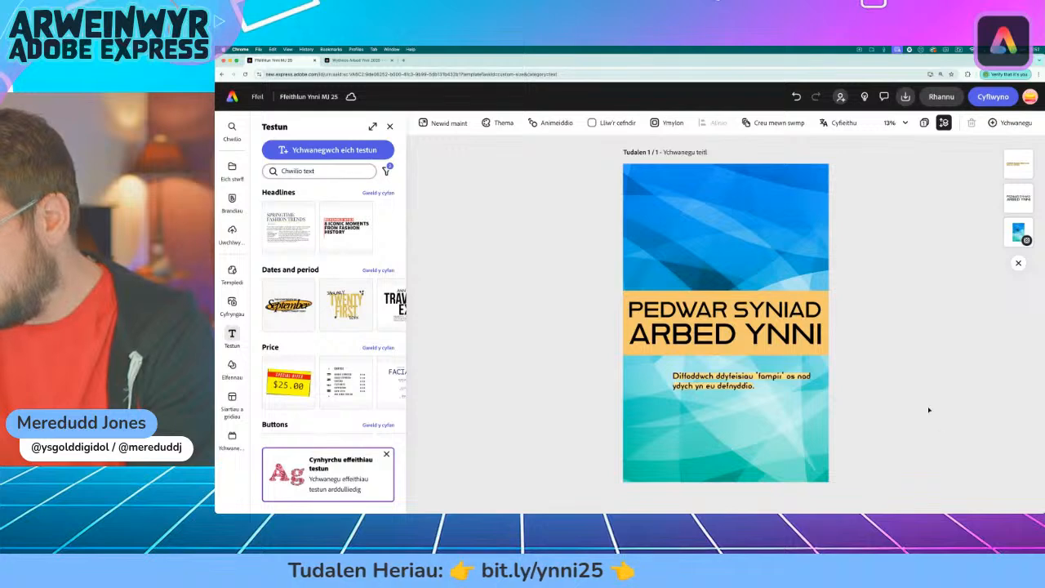
scroll(739, 387, up, 5)
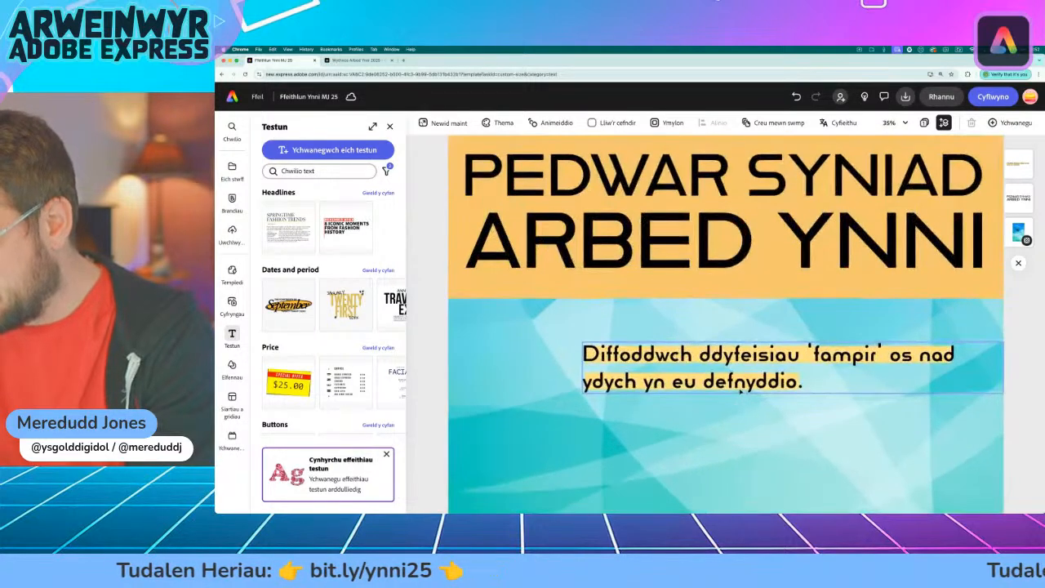
scroll(739, 390, down, 5)
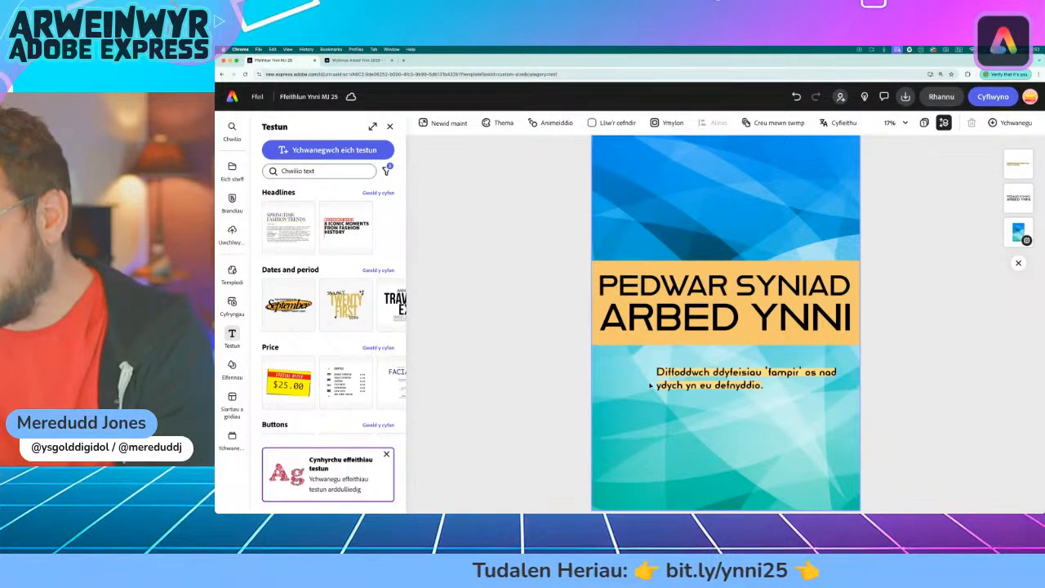
scroll(649, 385, down, 2)
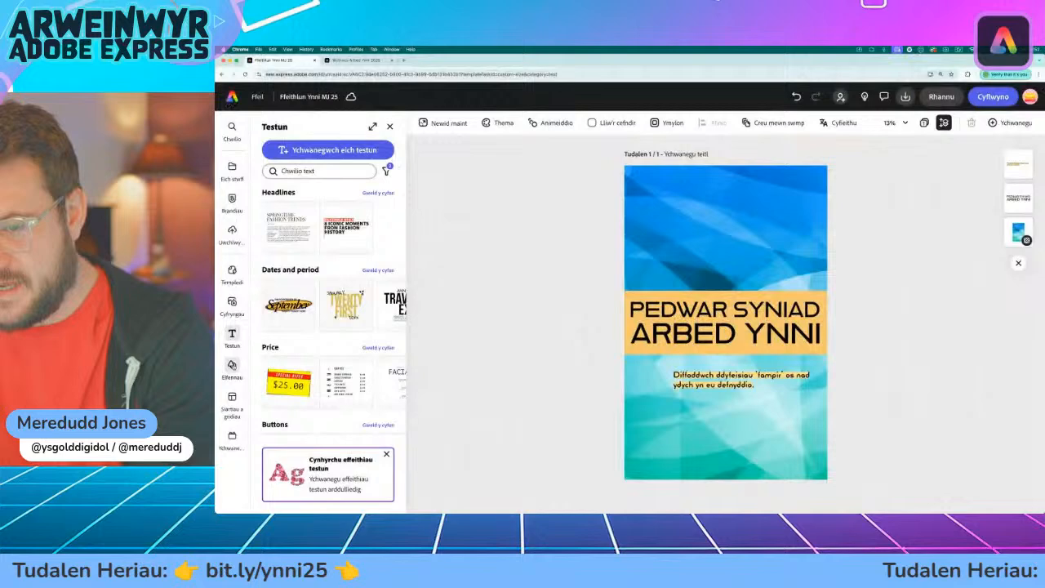
Search the icon elements for "vampire"
click(300, 338)
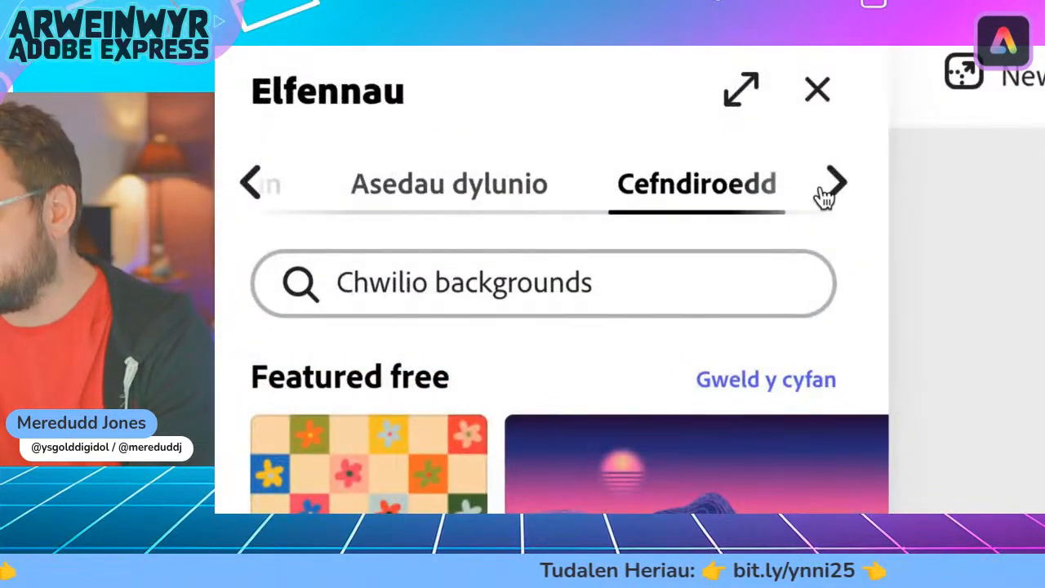
click(834, 183)
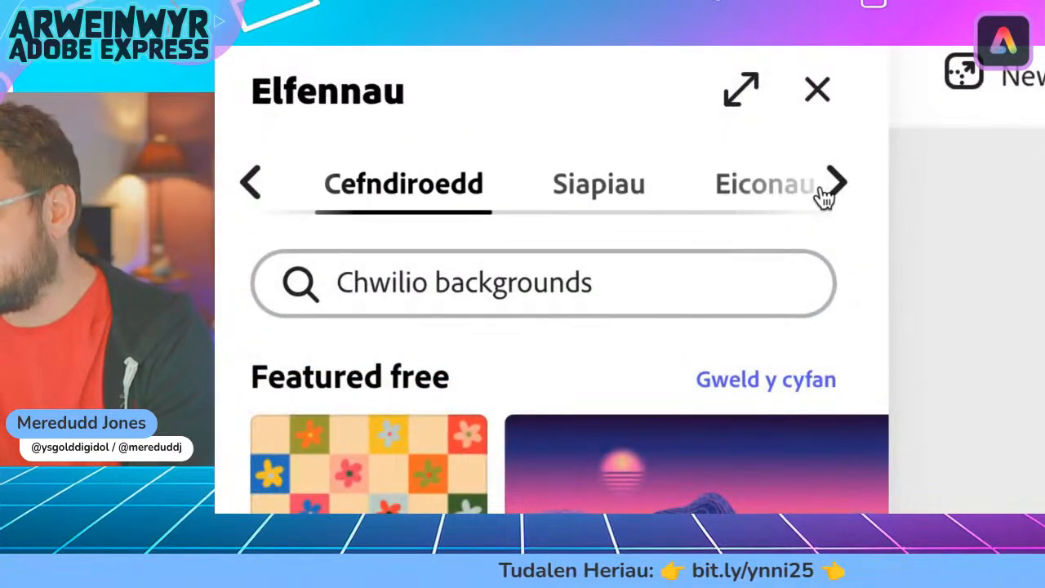
click(771, 204)
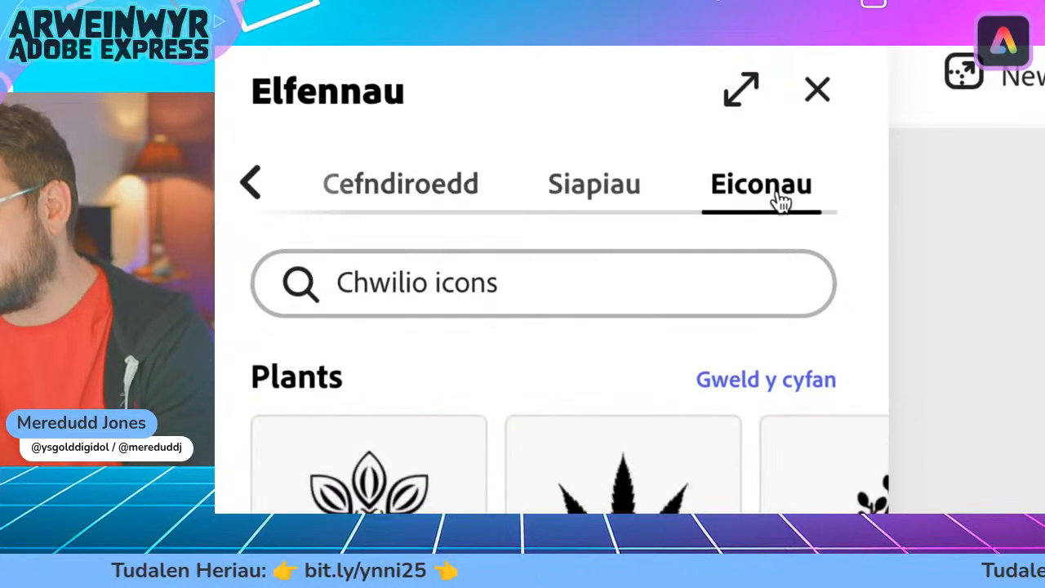
click(349, 283)
text(ampire)
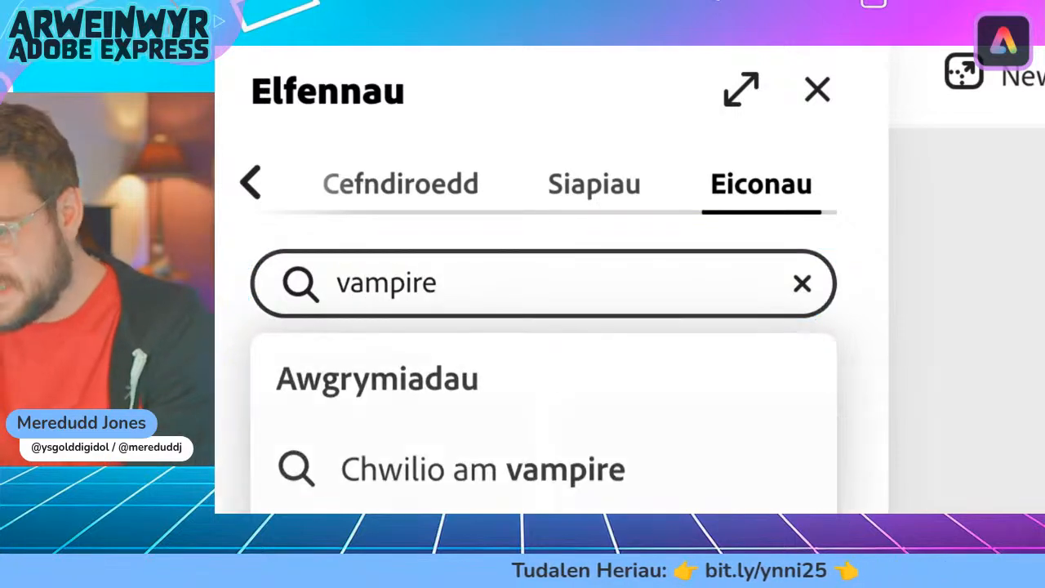
key(Return)
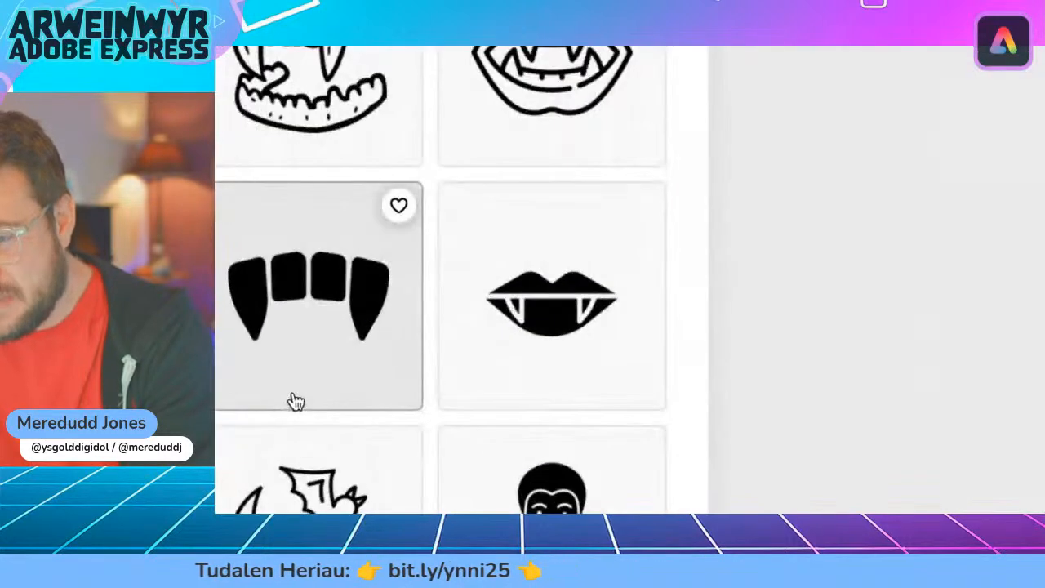
Browse the vampire icons and add the solid black caped vampire figure to the design
scroll(358, 388, down, 2)
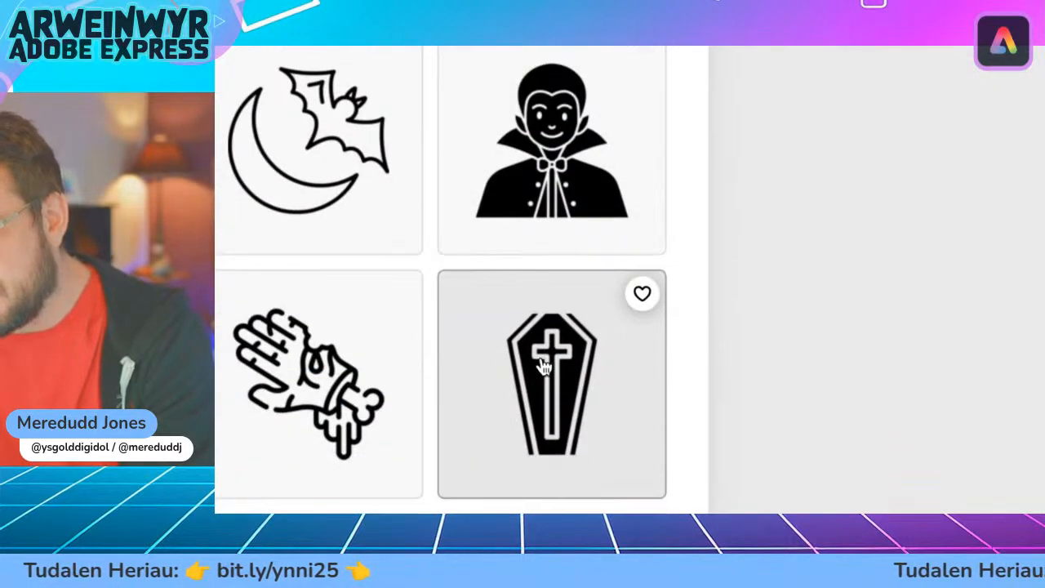
scroll(543, 366, down, 2)
scroll(542, 366, up, 2)
scroll(543, 366, down, 4)
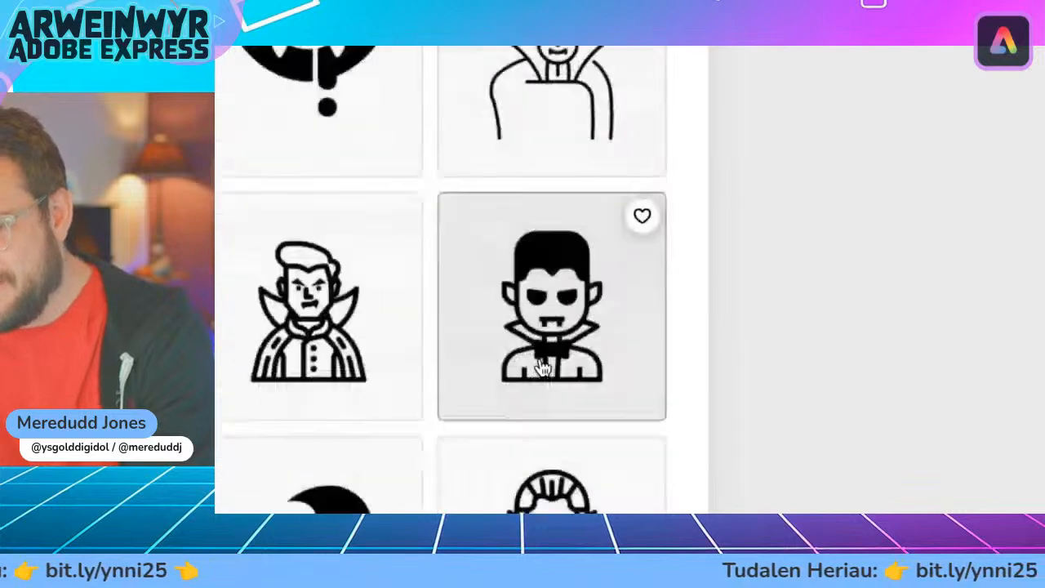
scroll(543, 367, down, 7)
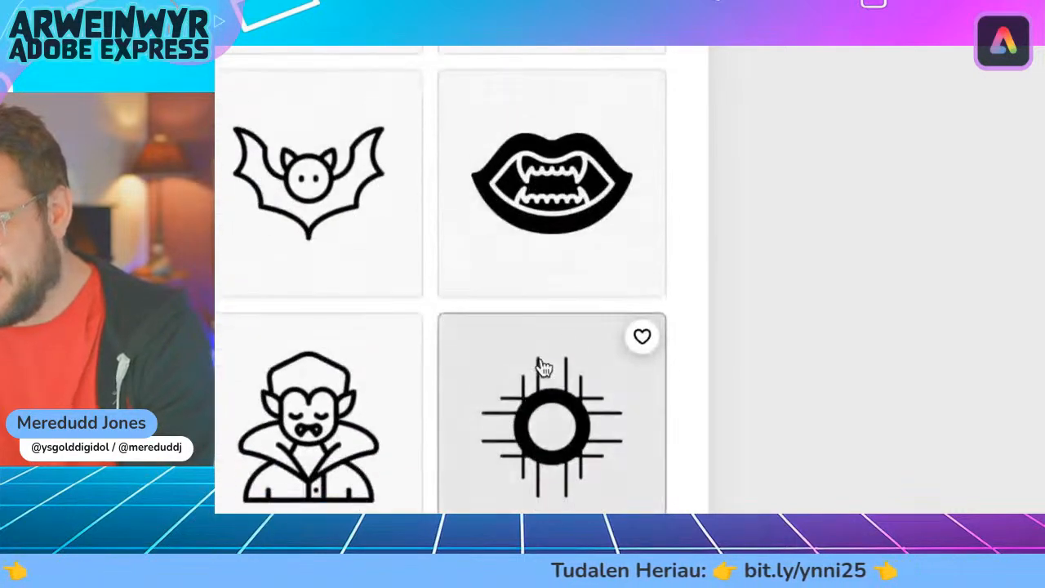
scroll(543, 366, down, 5)
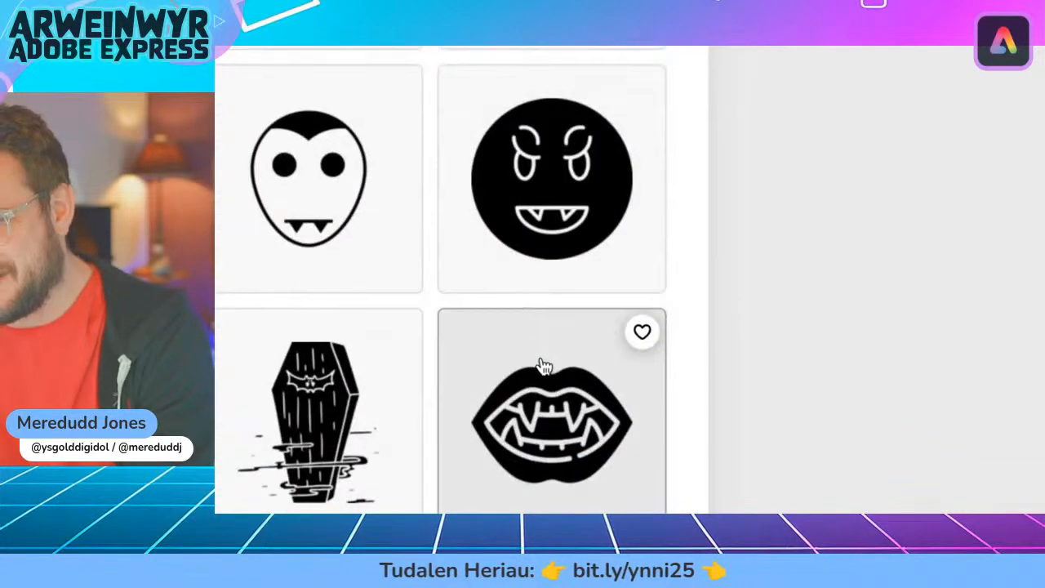
scroll(542, 366, down, 1)
scroll(542, 366, up, 10)
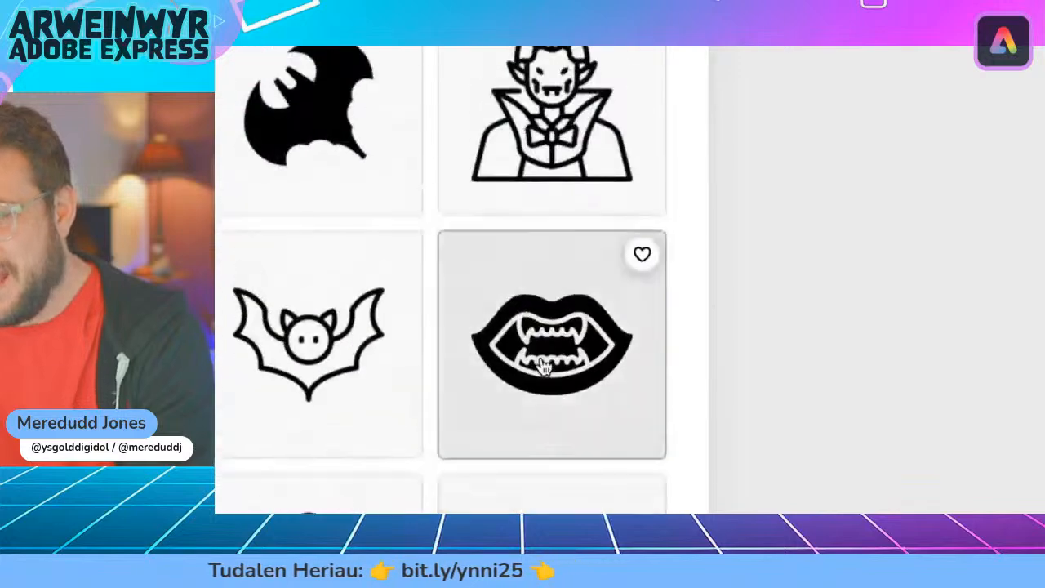
scroll(542, 368, down, 1)
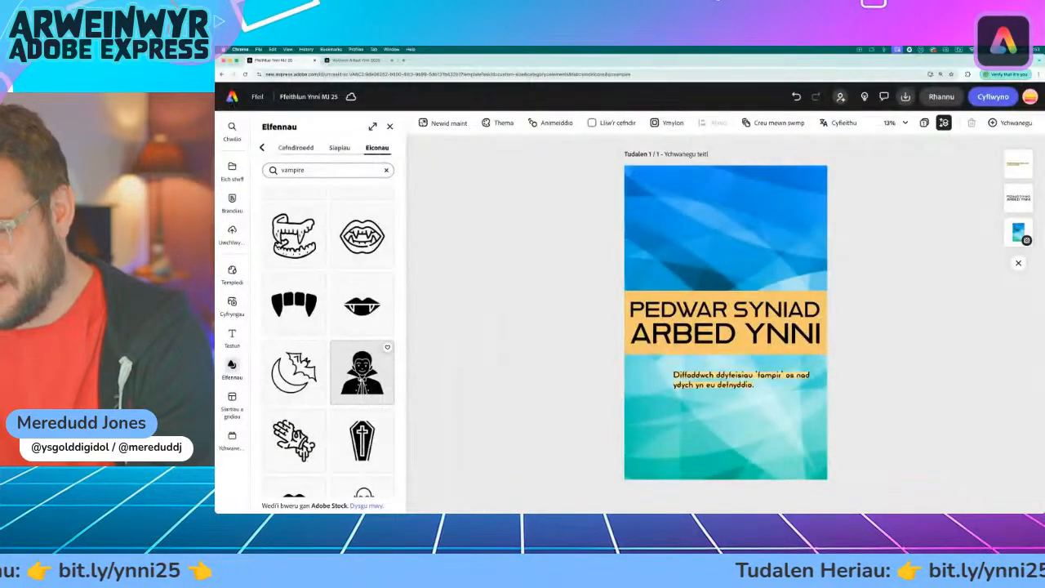
click(535, 351)
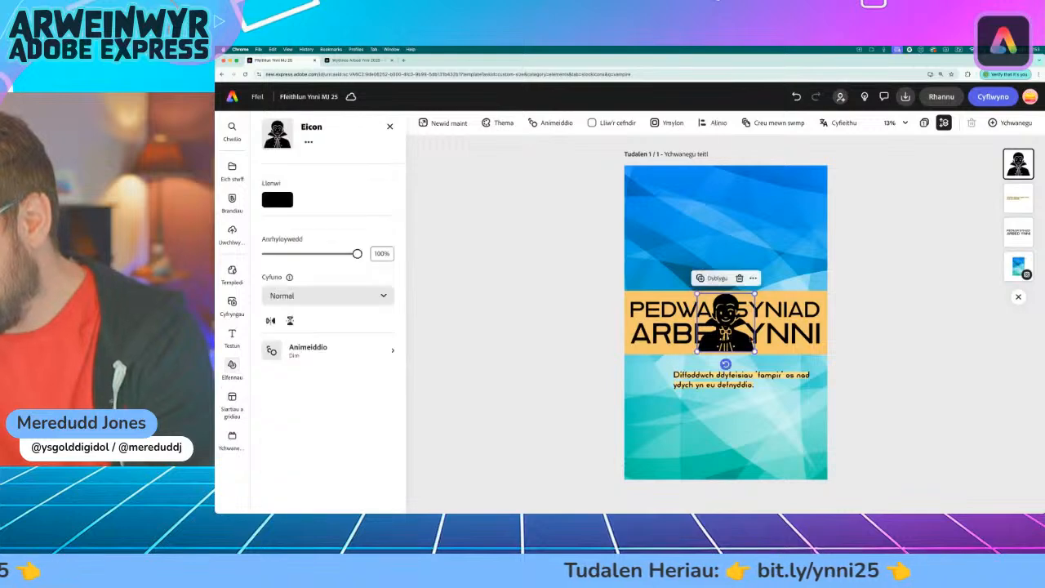
Shrink the vampire icon and place it beside the start of the tip text, below the title band
drag(724, 327, 641, 376)
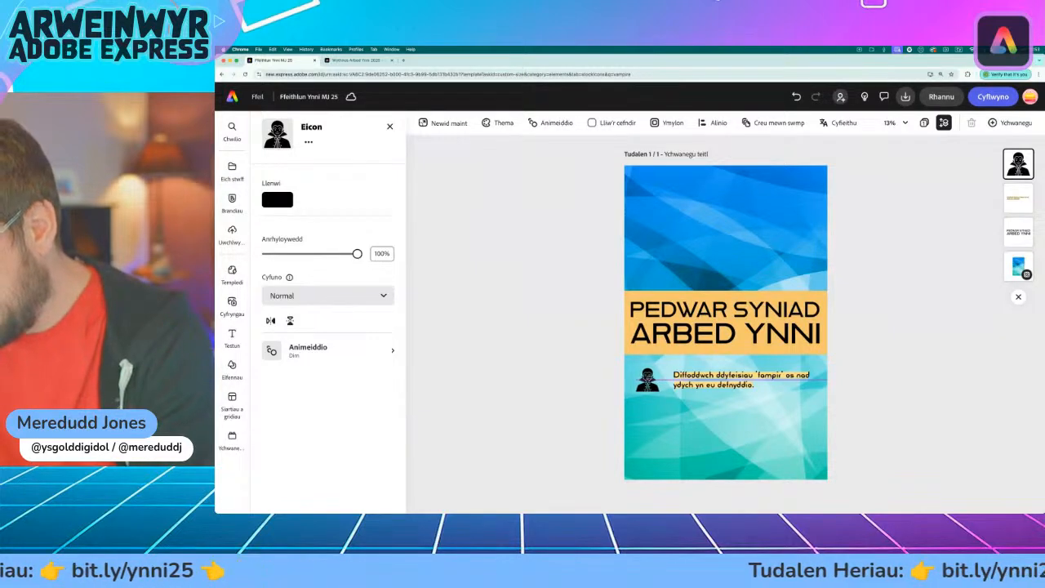
click(648, 380)
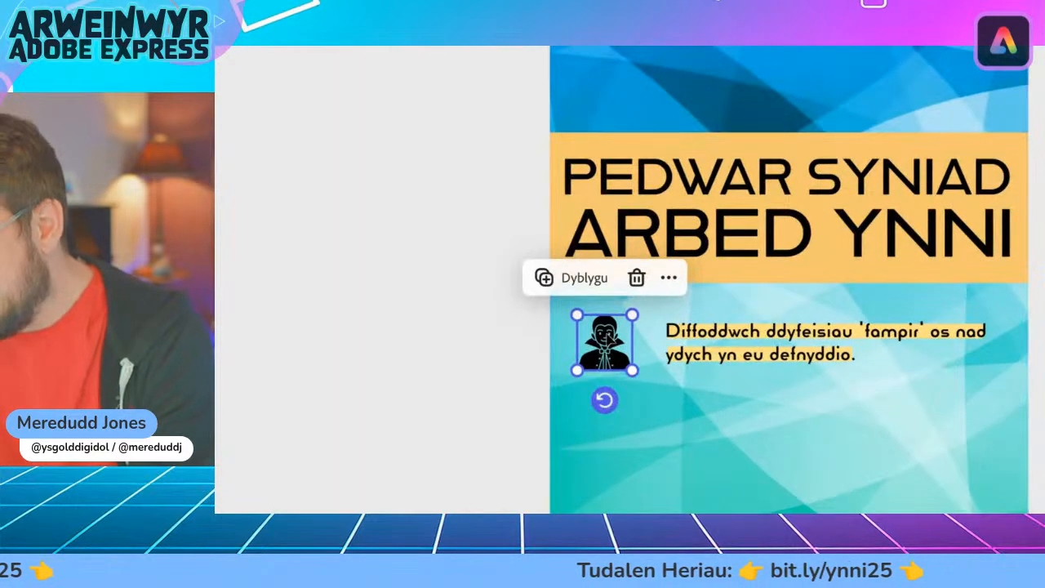
mouse_move(597, 335)
mouse_down()
mouse_move(611, 320)
mouse_move(572, 336)
mouse_move(595, 336)
mouse_move(586, 336)
mouse_up()
click(750, 418)
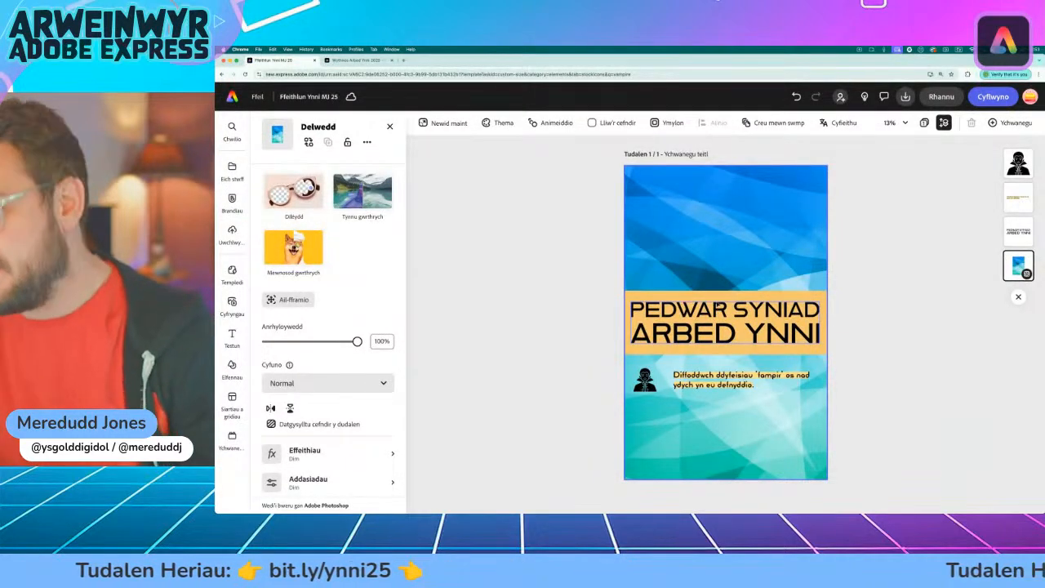
View the fill colour swatches available for the vampire icon and close them without choosing a colour
click(644, 379)
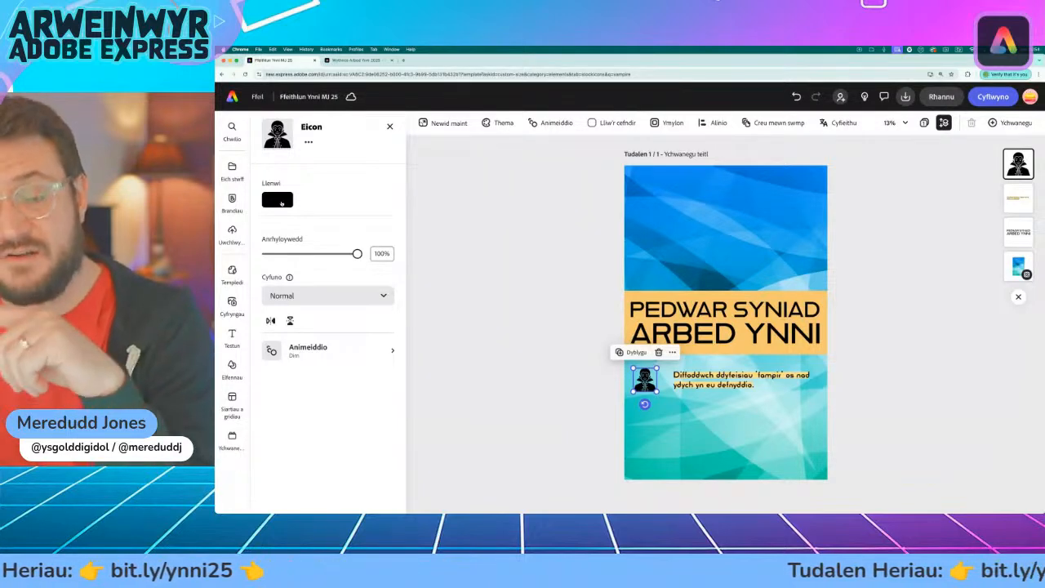
click(282, 203)
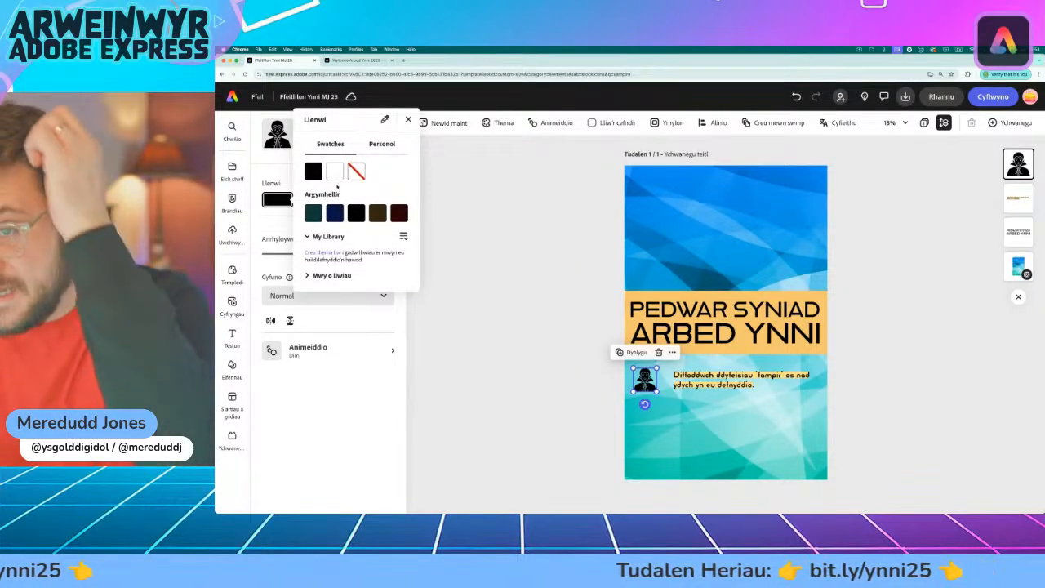
click(592, 288)
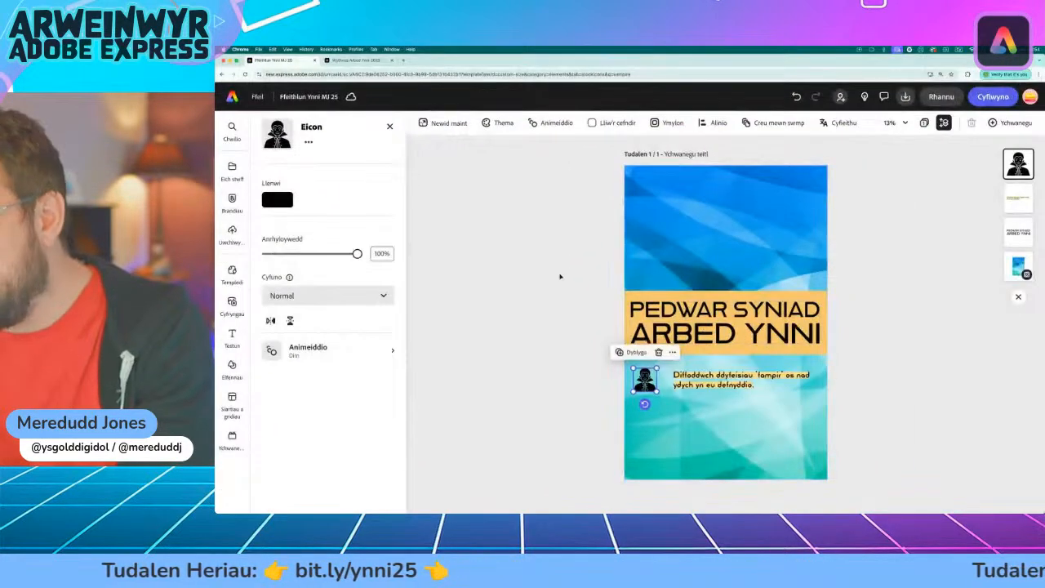
click(559, 276)
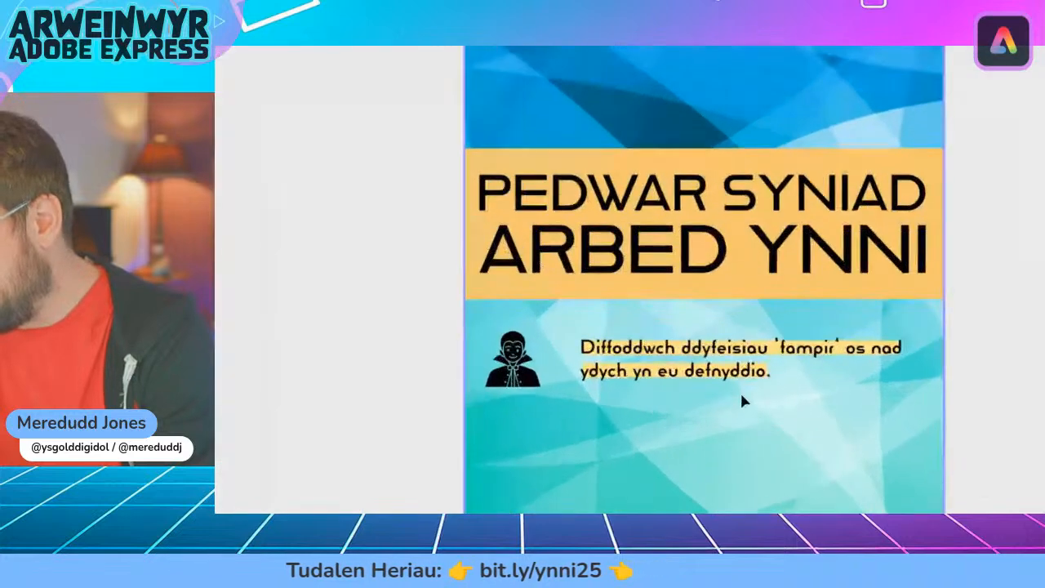
Duplicate the 'fampir' tip text three times and stack the copies beneath the original, left-aligned with equal spacing
click(745, 351)
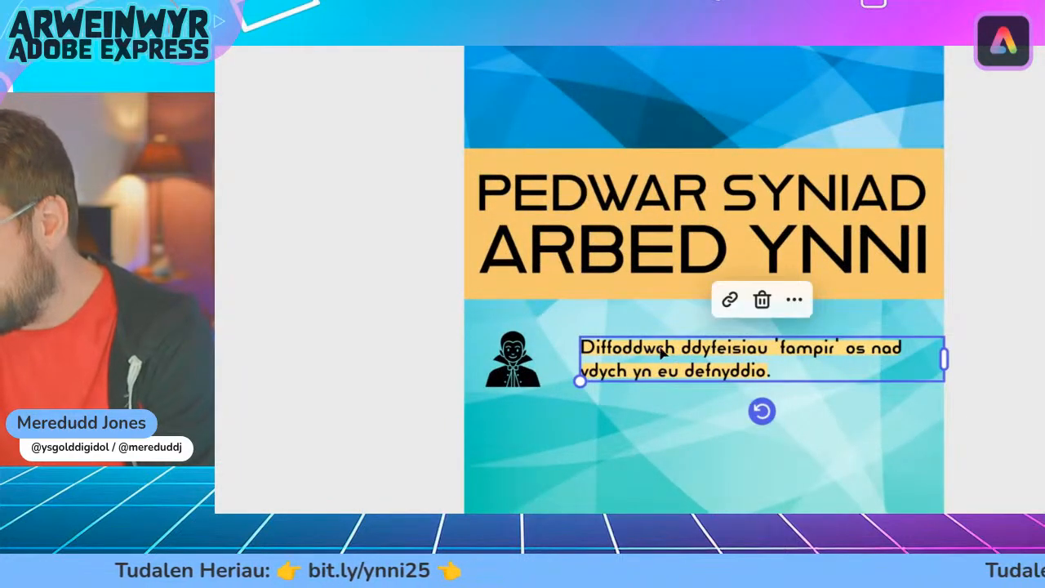
click(794, 300)
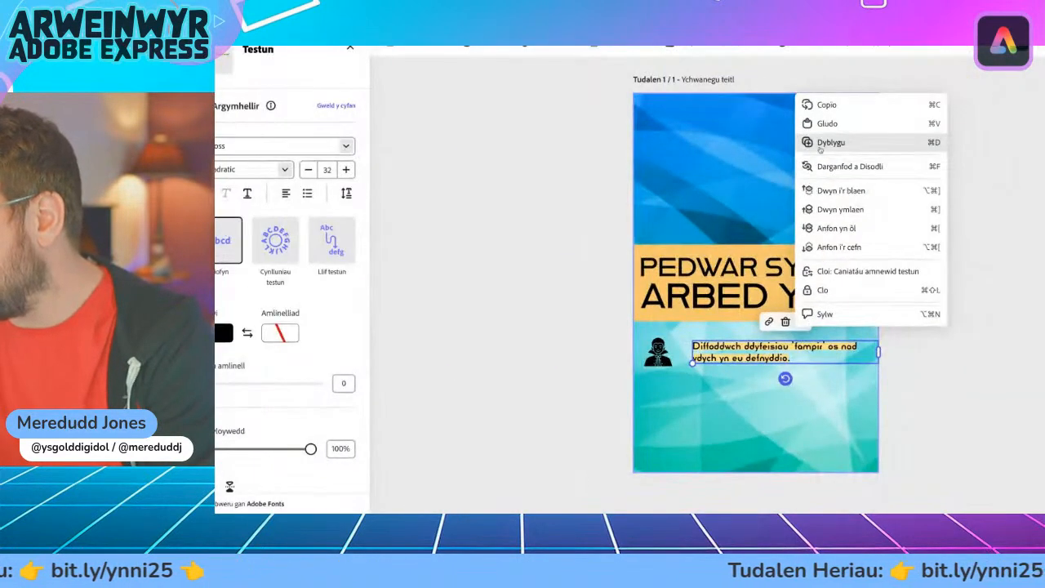
click(819, 142)
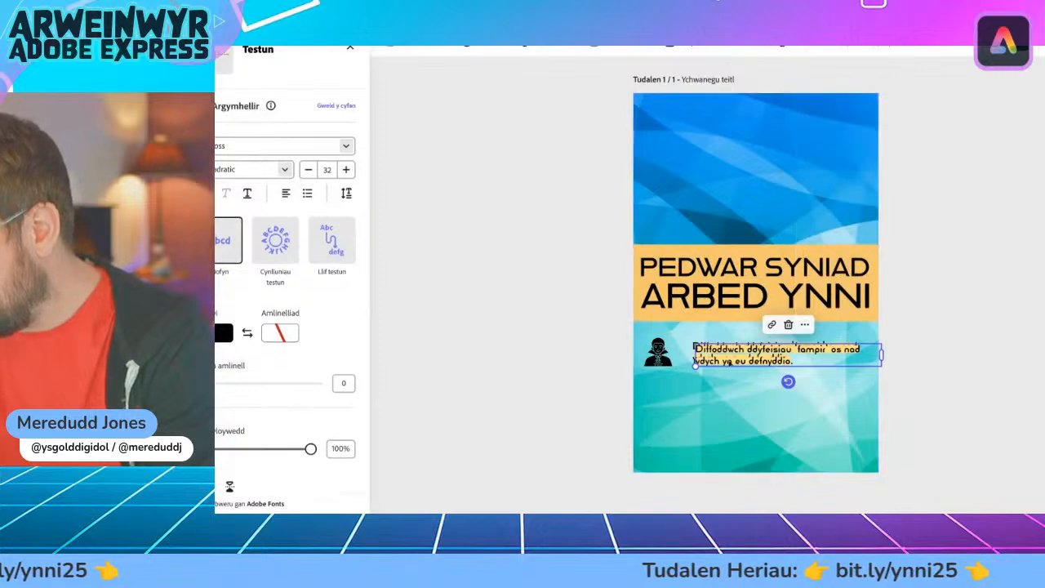
drag(728, 363, 724, 393)
click(801, 357)
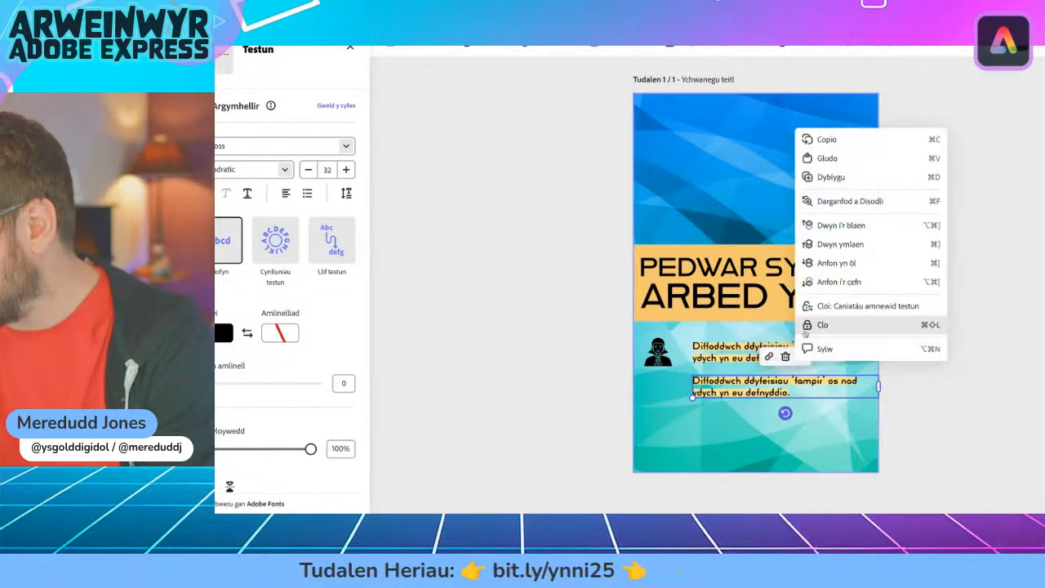
click(821, 177)
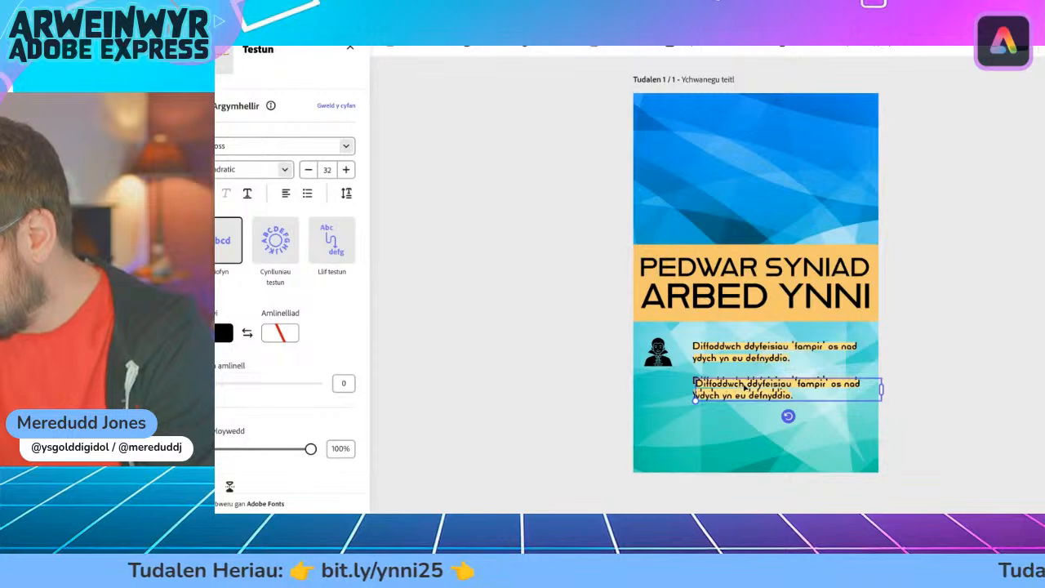
drag(743, 388, 741, 419)
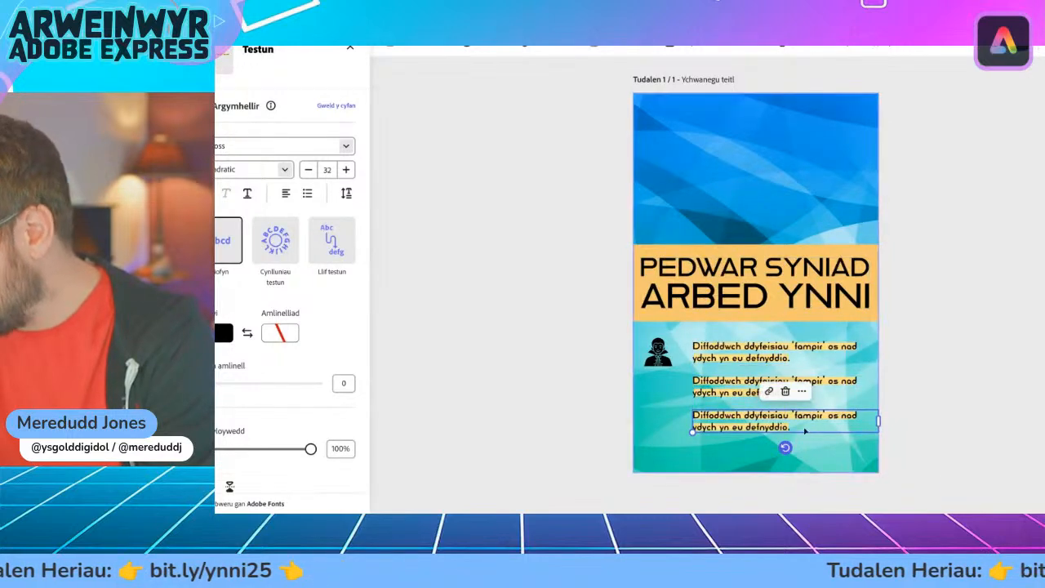
click(801, 391)
click(824, 209)
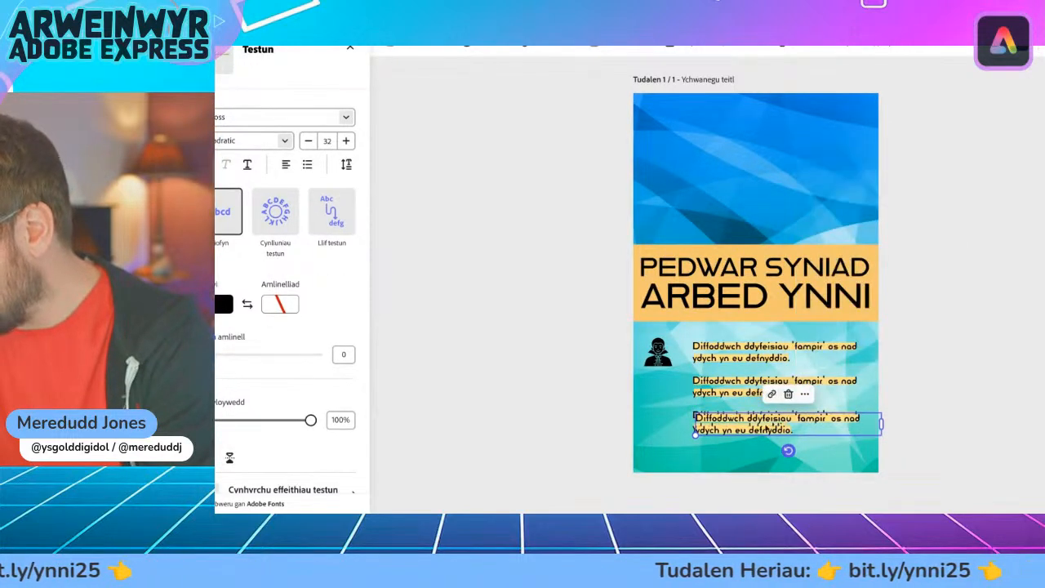
drag(776, 428, 720, 415)
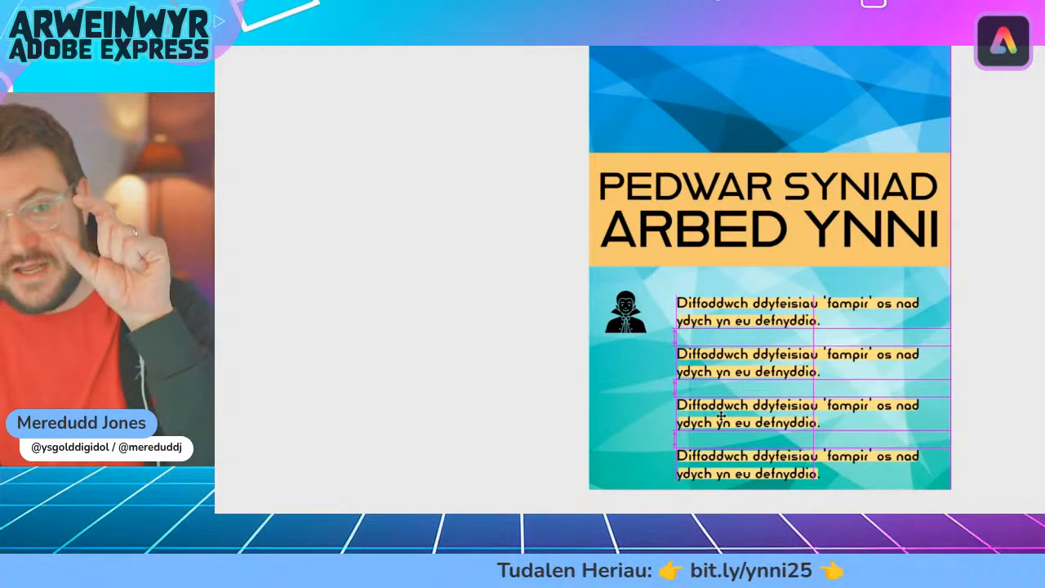
drag(721, 416, 721, 416)
click(702, 341)
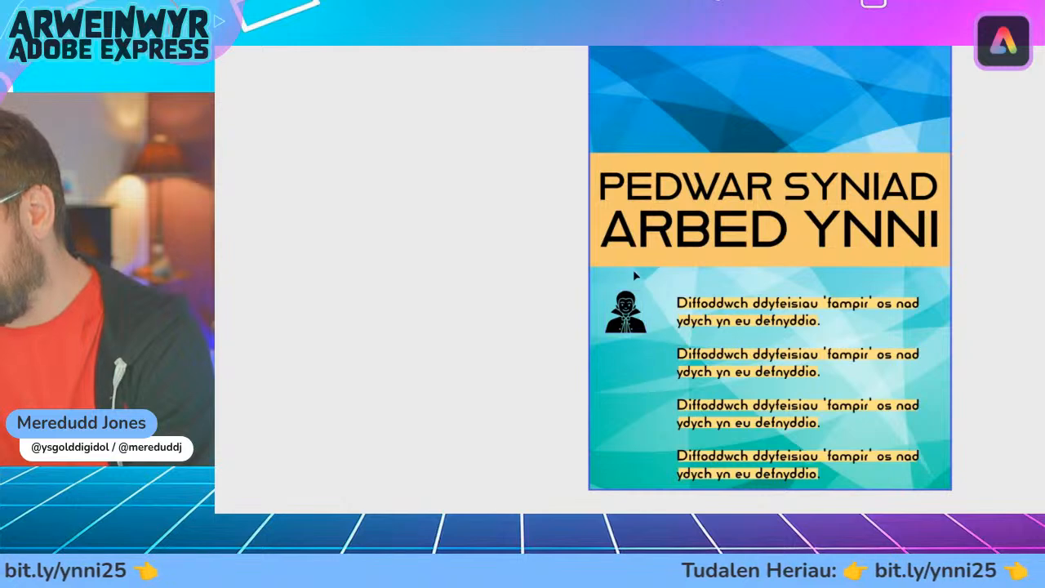
click(768, 365)
double_click(770, 367)
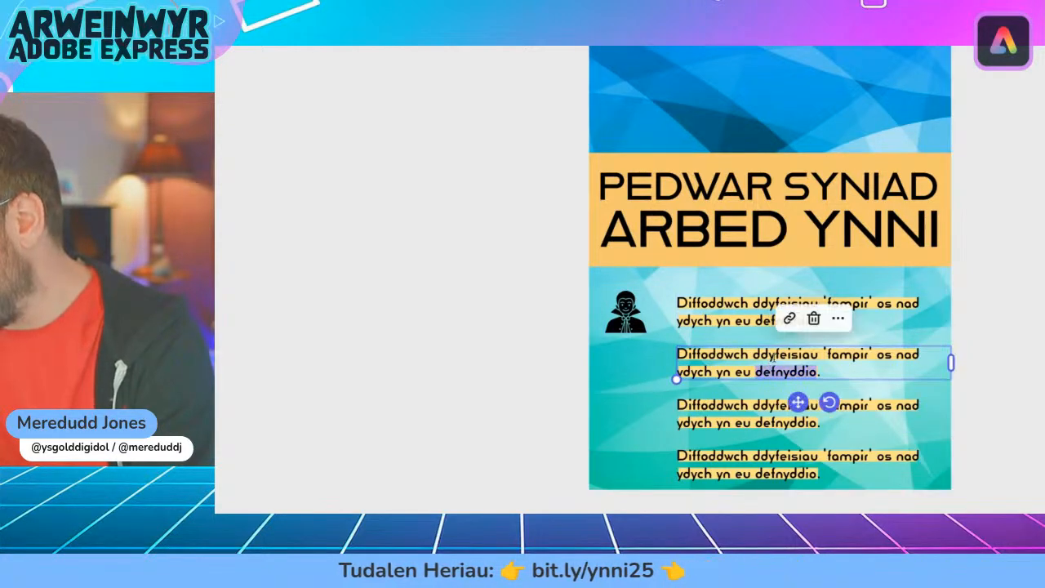
click(788, 422)
double_click(744, 422)
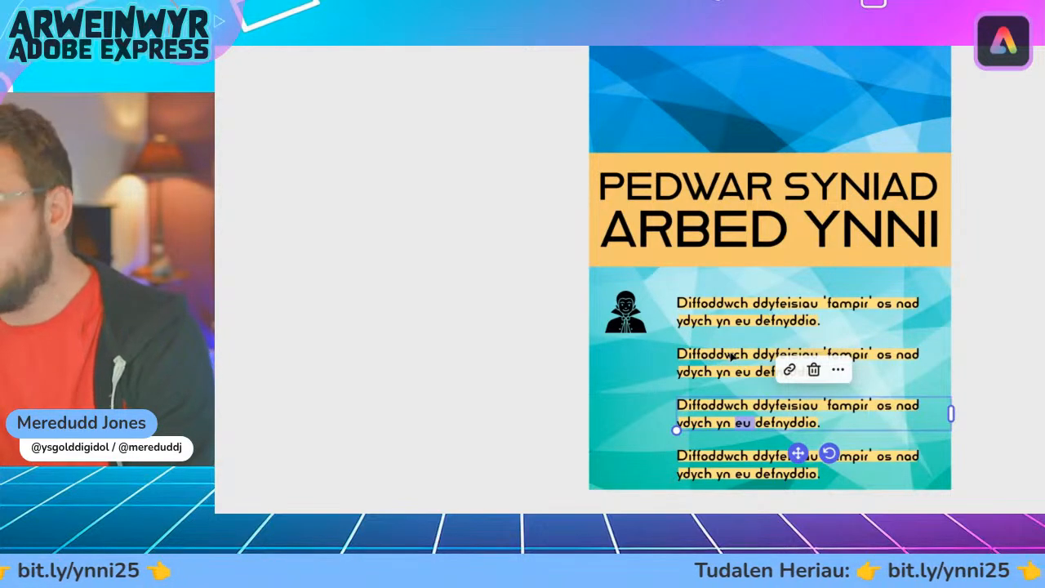
text(sitting with Moody)
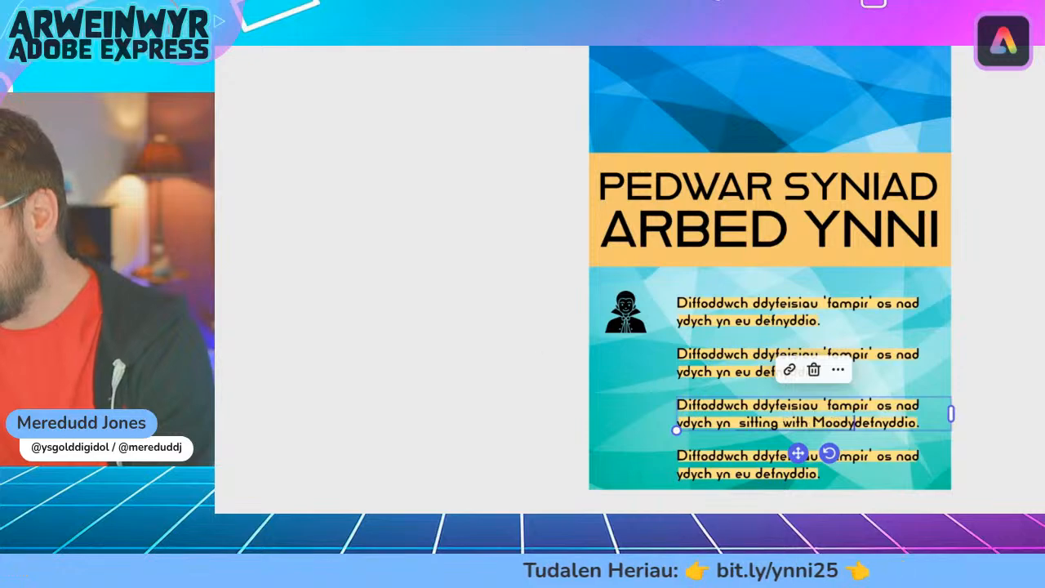
text( Moody Bob)
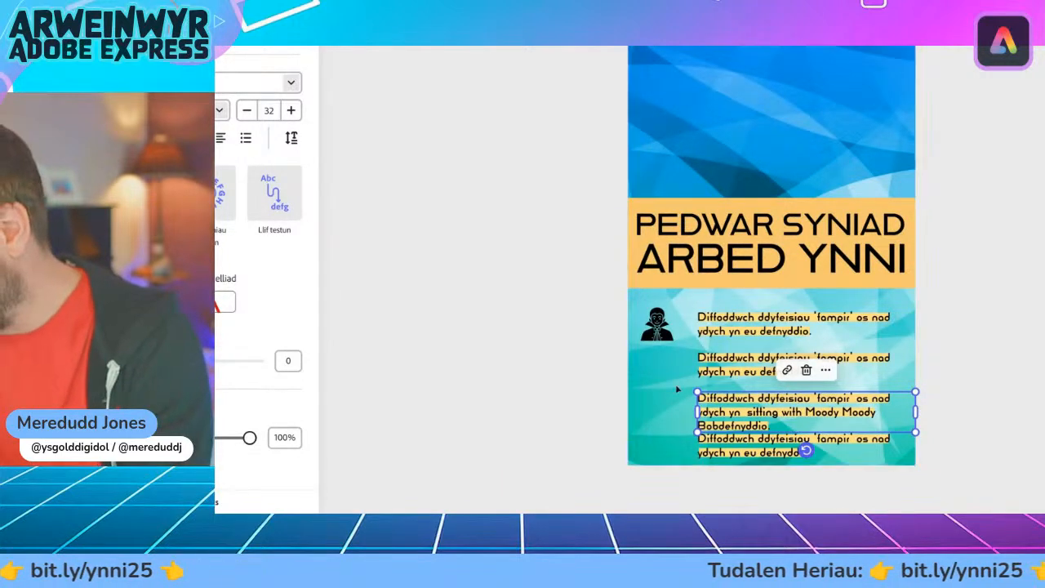
click(608, 394)
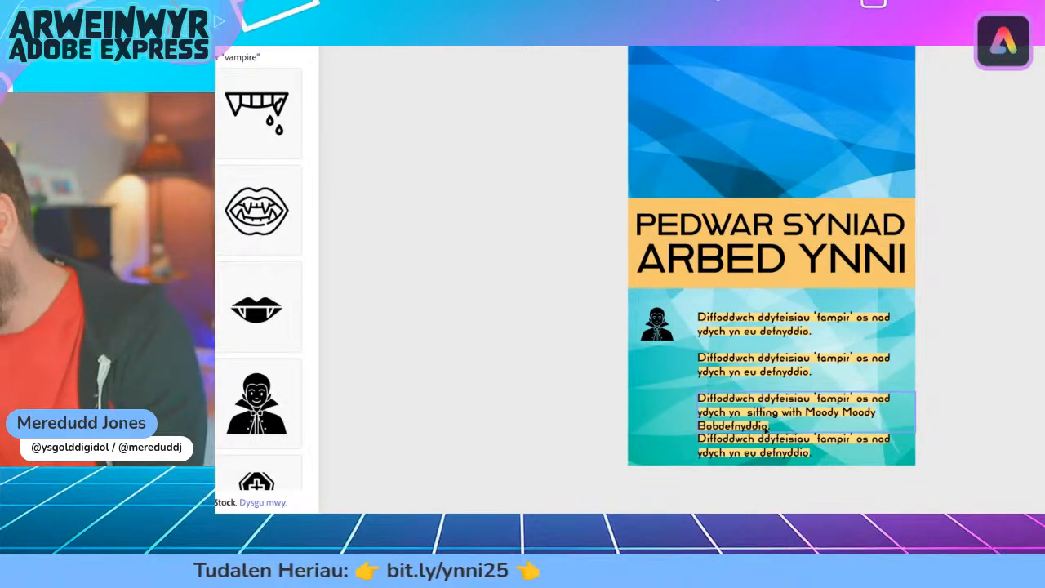
key(ctrl+z)
click(580, 391)
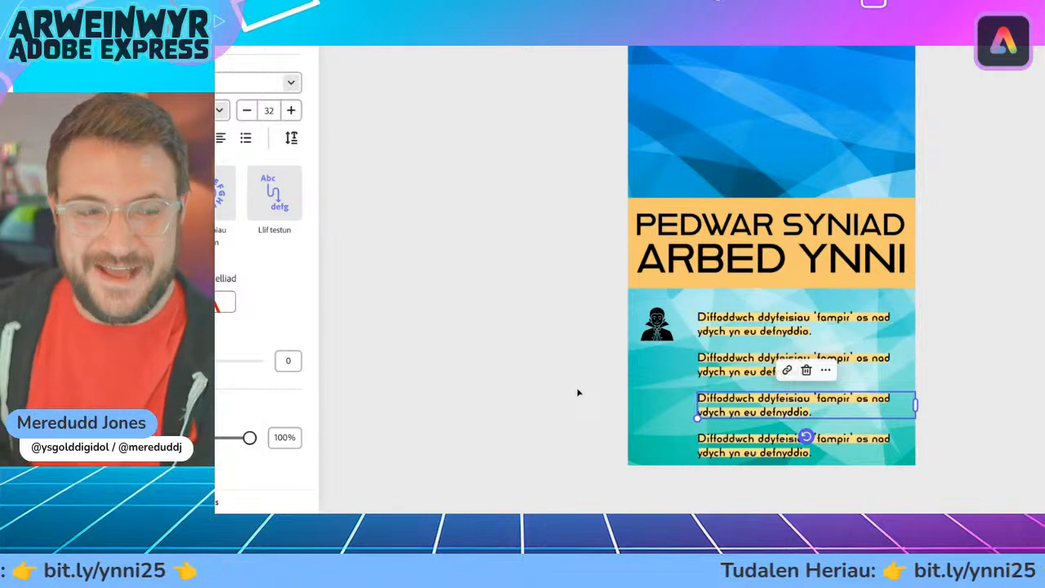
click(604, 384)
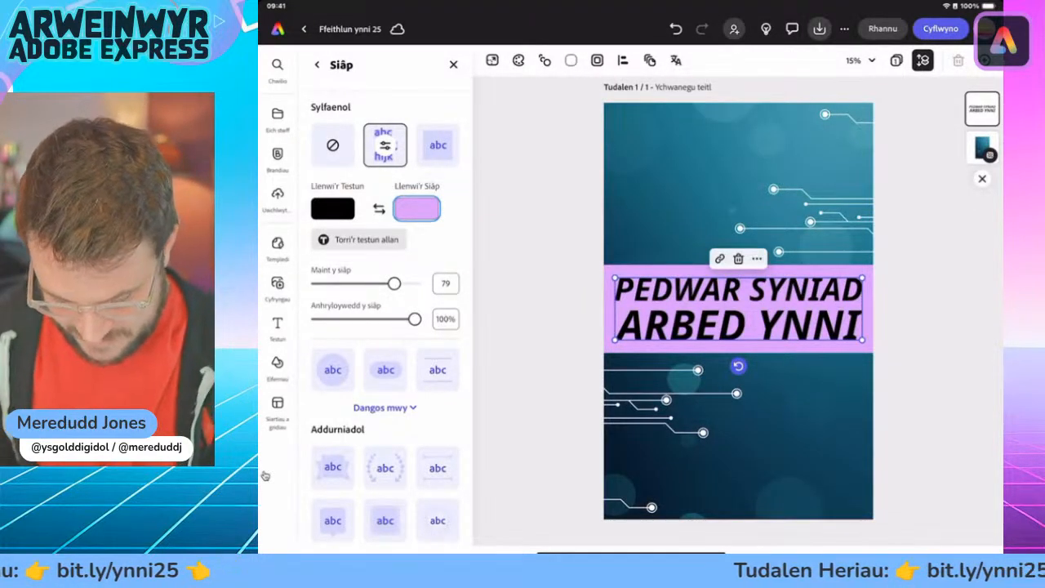
Add a new text box to the iPad design, then switch to Chrome and bring up the Her 1: Ffeithlun tip list
click(277, 327)
click(384, 93)
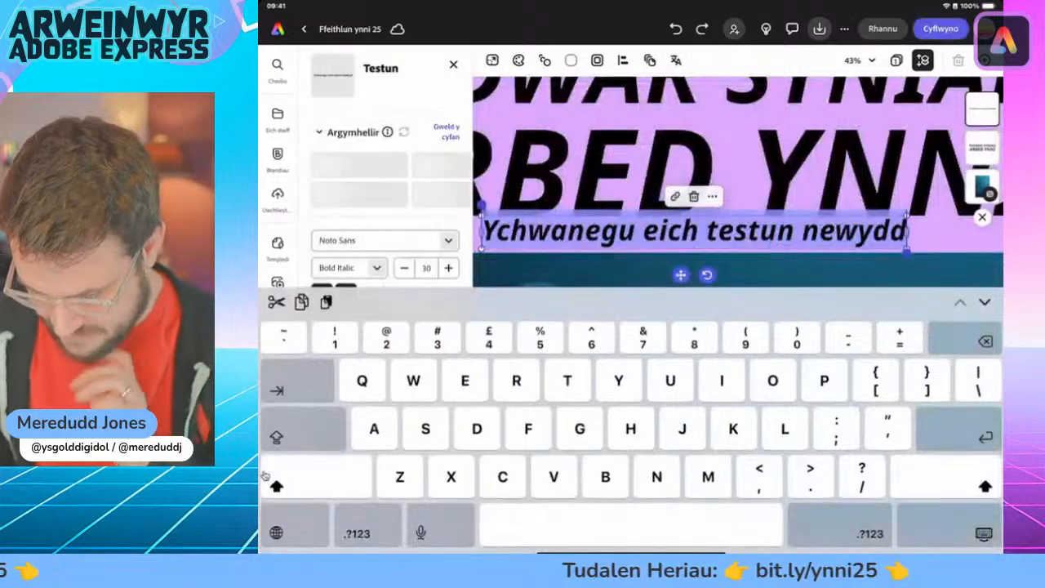
drag(630, 552, 653, 376)
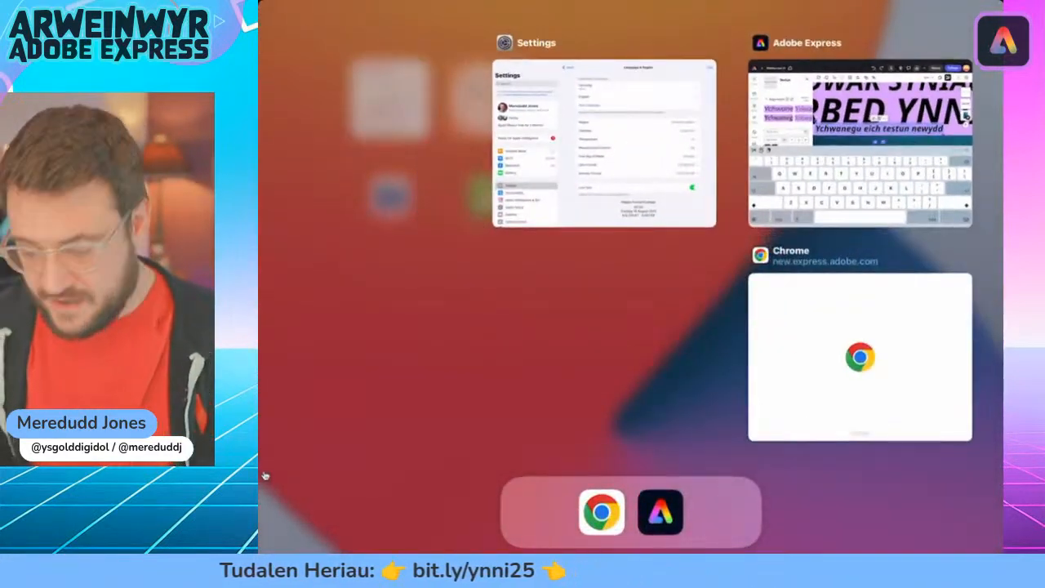
click(859, 357)
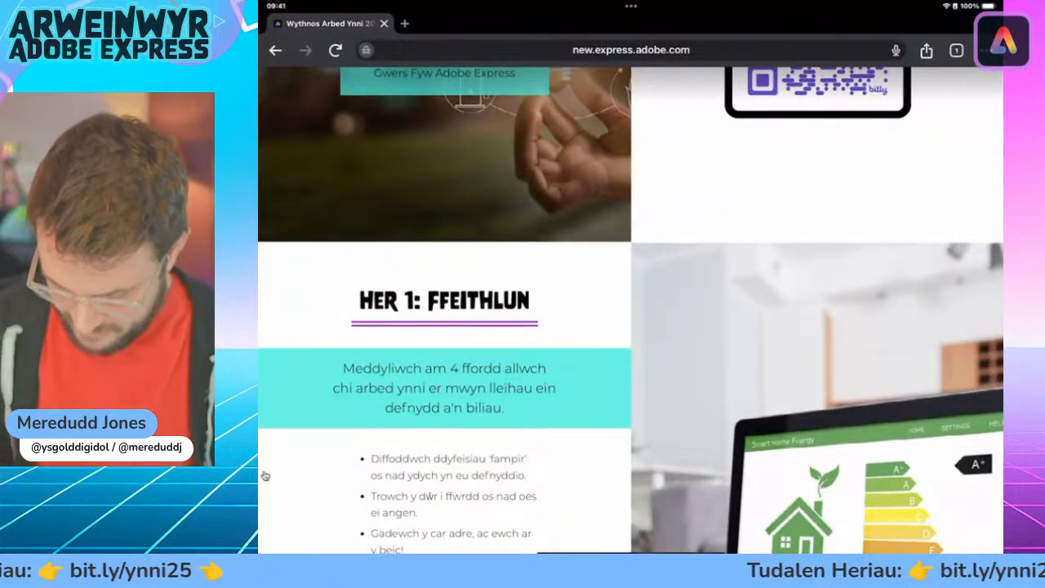
scroll(630, 326, down, 3)
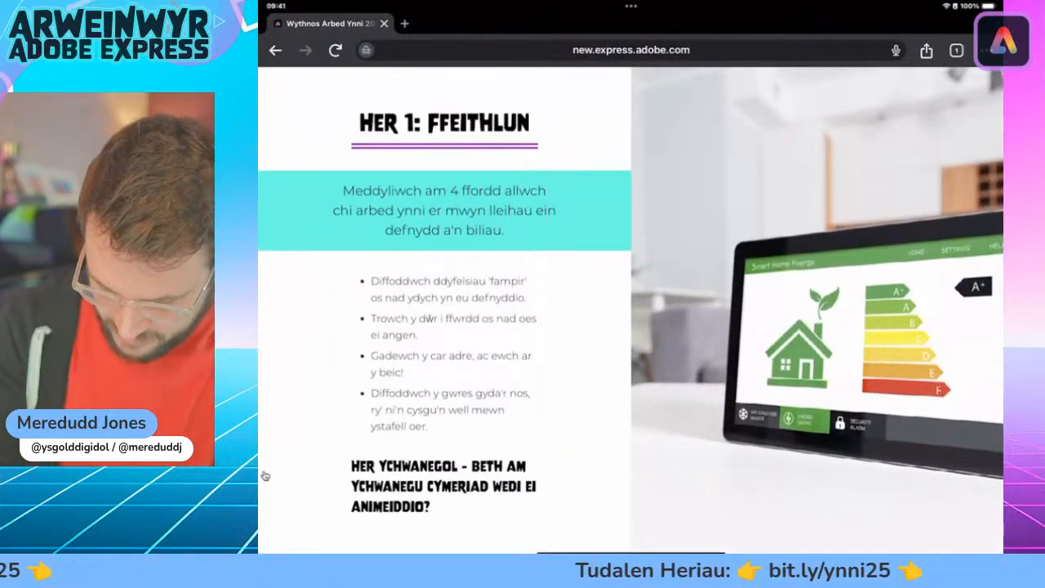
Try to select the whole first tip about 'fampir' devices in the Her 1: Ffeithlun list
drag(395, 297, 528, 292)
scroll(457, 326, up, 1)
scroll(457, 327, down, 1)
scroll(457, 326, up, 1)
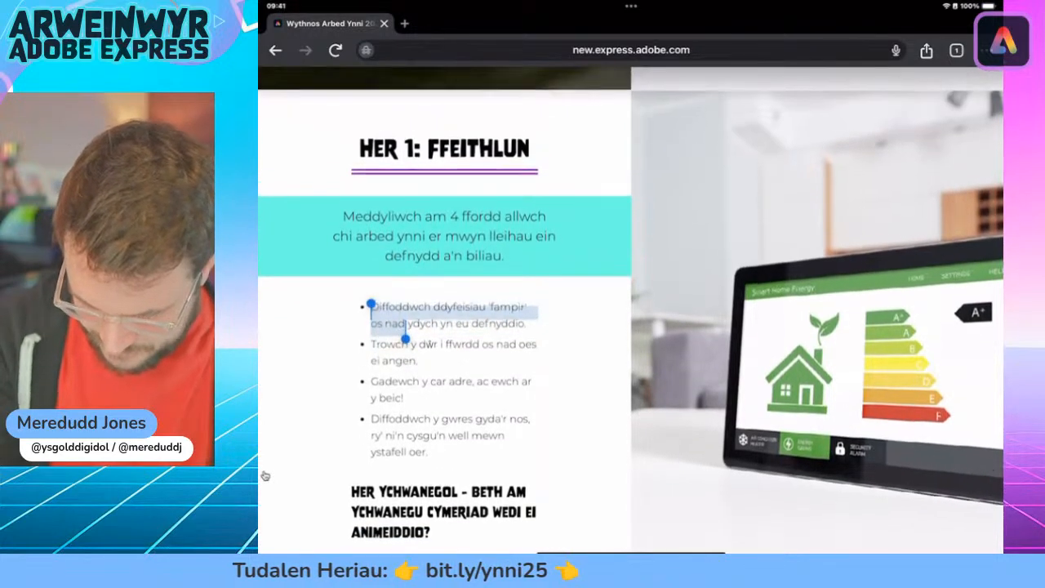
scroll(457, 326, up, 1)
scroll(457, 326, down, 1)
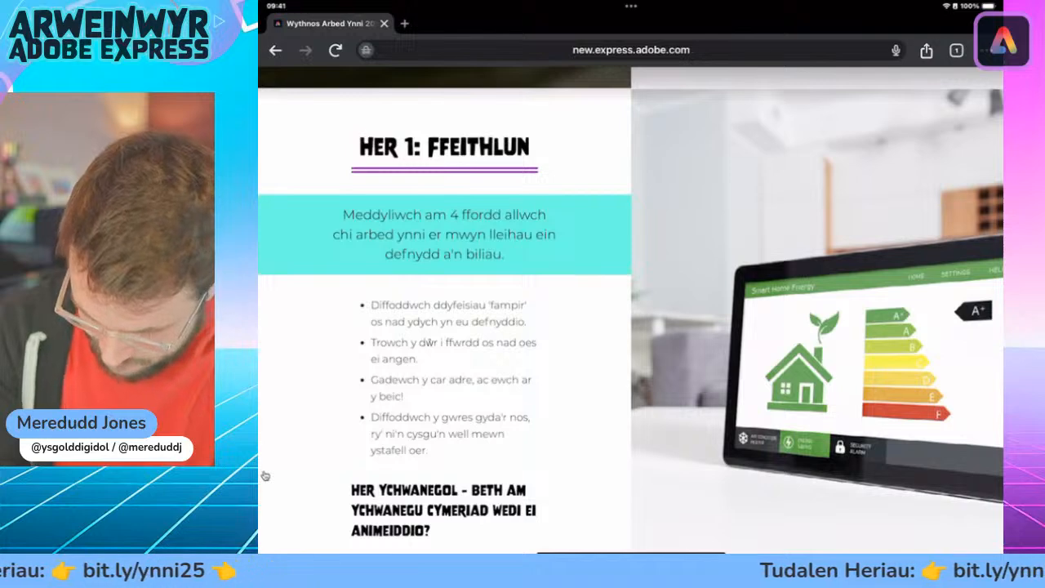
drag(458, 321, 382, 313)
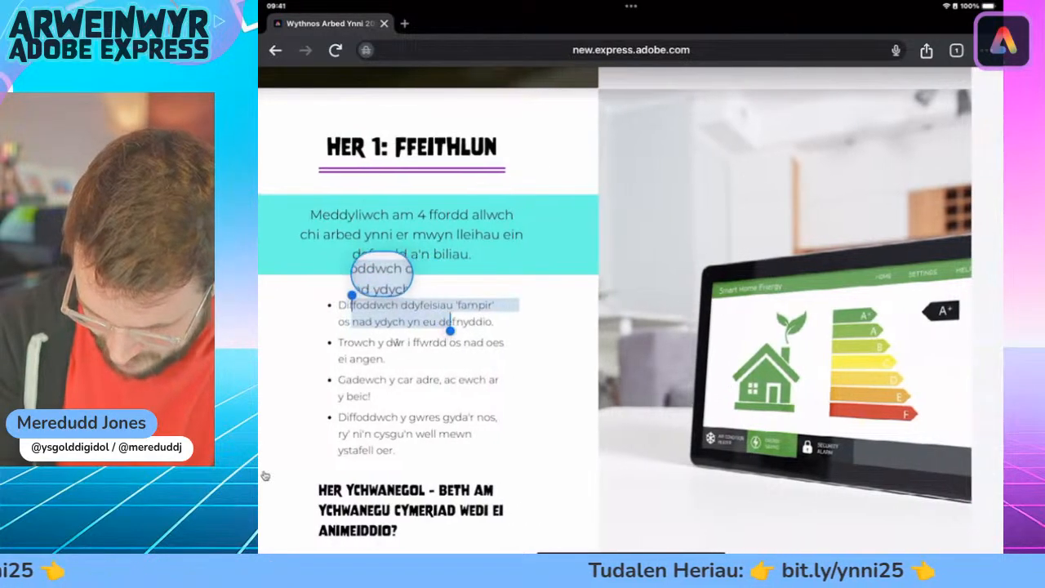
scroll(457, 327, up, 1)
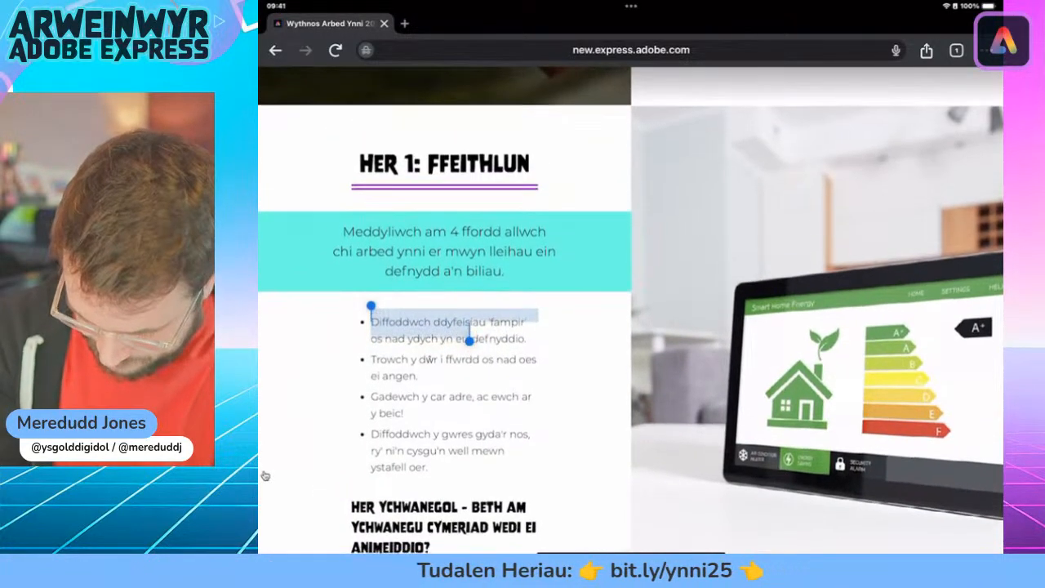
scroll(457, 326, up, 1)
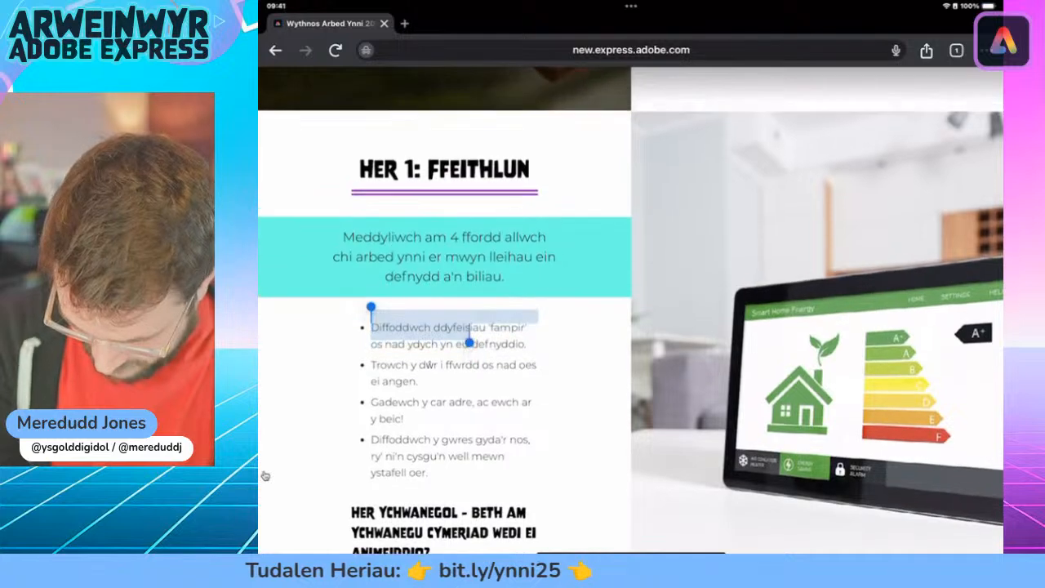
Copy the whole first tip, "Diffoddwch ddyfeisiau 'fampir' os nad ydych yn eu defnyddio.", from the web page
scroll(374, 384, up, 5)
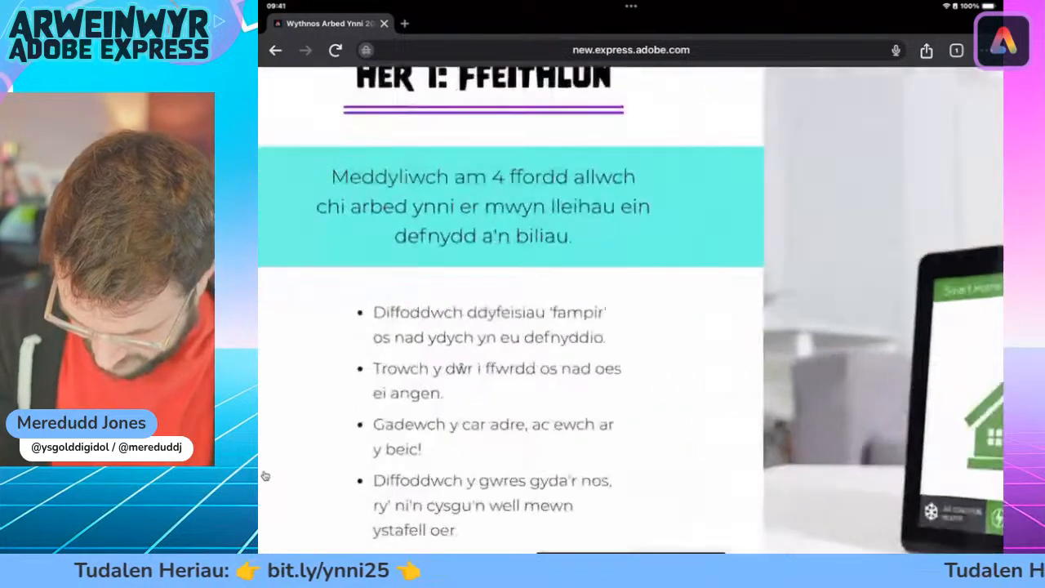
double_click(380, 303)
mouse_move(380, 303)
mouse_down()
mouse_move(506, 275)
mouse_move(765, 301)
mouse_up()
key(super+c)
scroll(630, 310, right, 2)
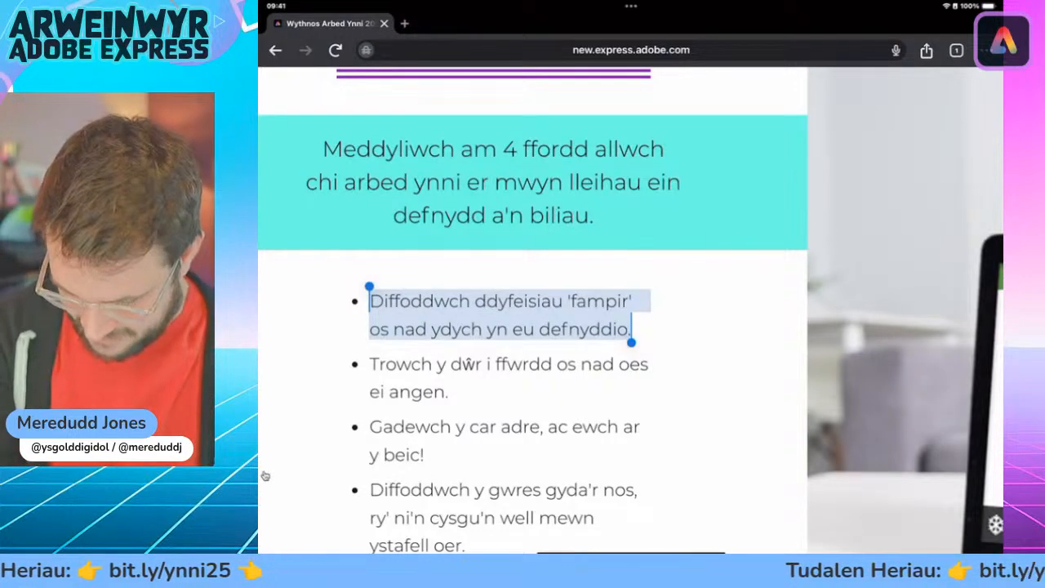
click(378, 268)
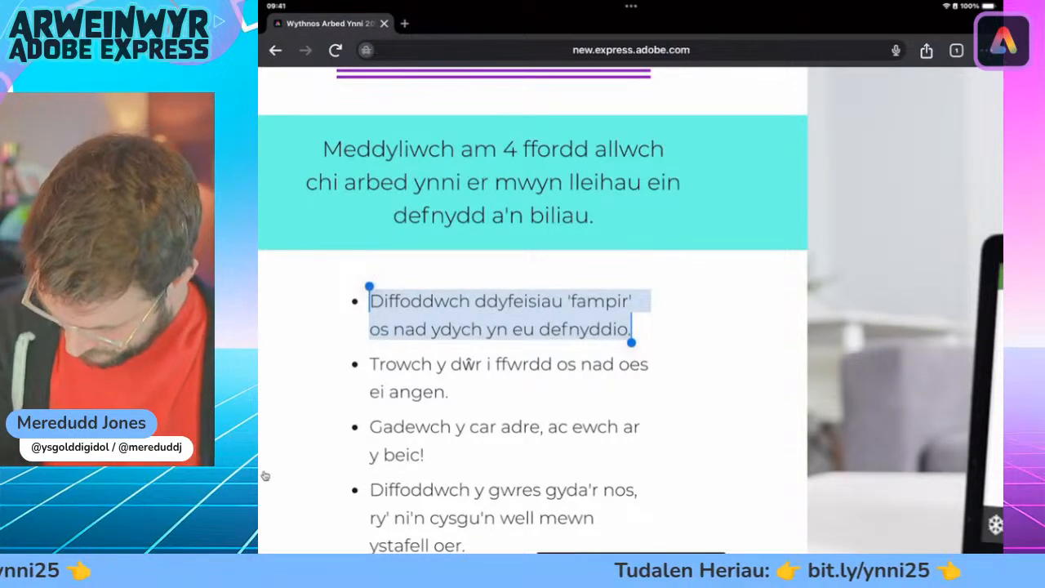
Switch back to Adobe Express and replace the new text box's placeholder with the copied 'fampir' tip
drag(630, 552, 631, 368)
click(840, 352)
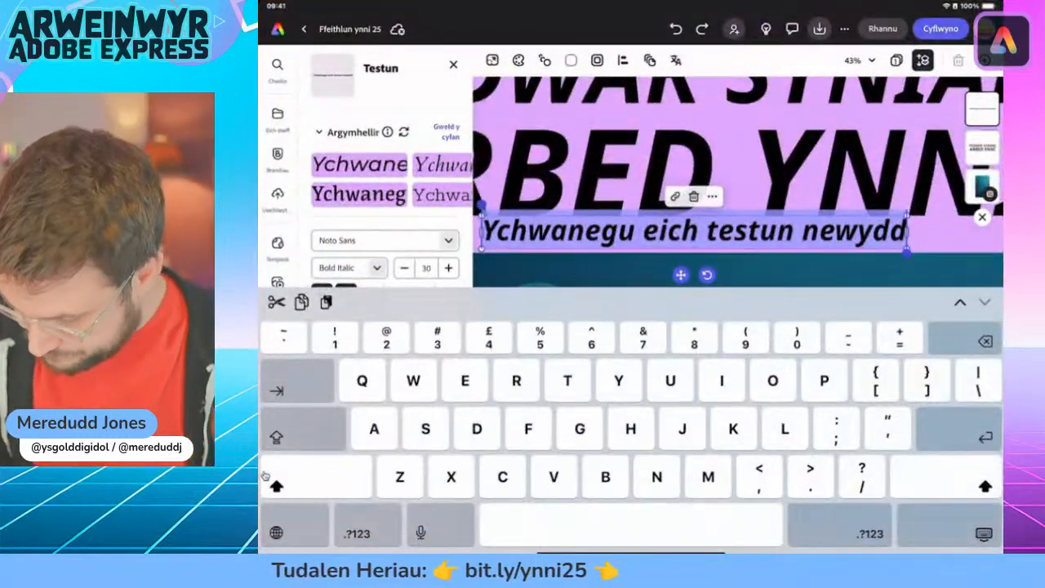
click(819, 231)
triple_click(819, 231)
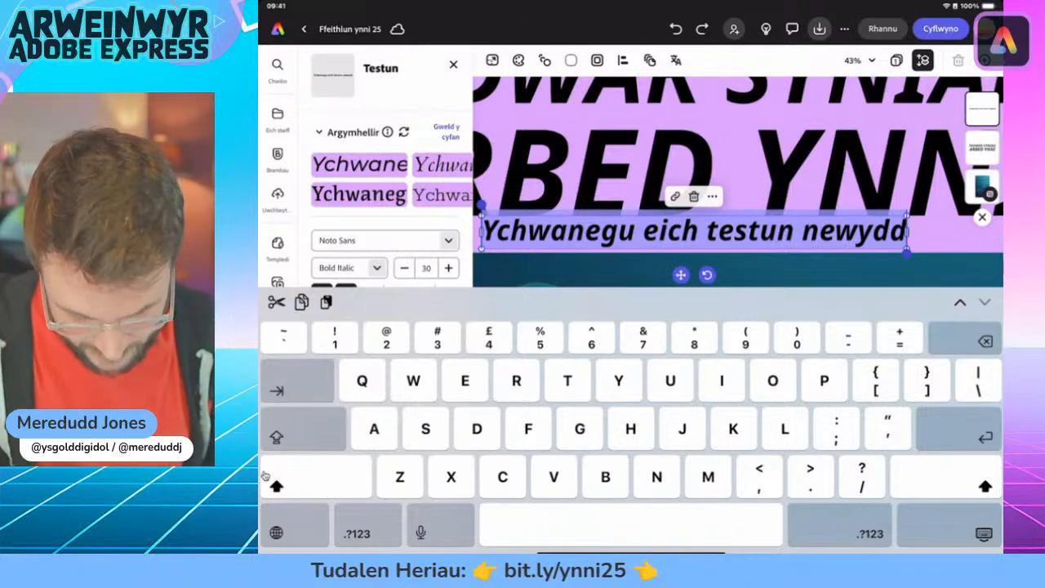
key(super+v)
key(Escape)
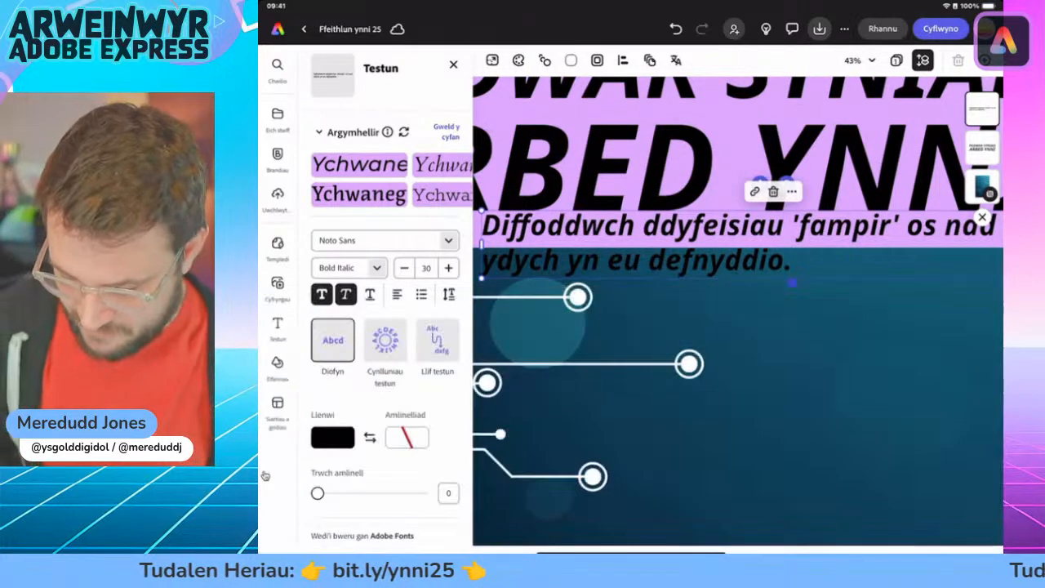
Move the 'fampir' tip text below the purple title band and give it a background shape that follows its lines
scroll(738, 310, down, 5)
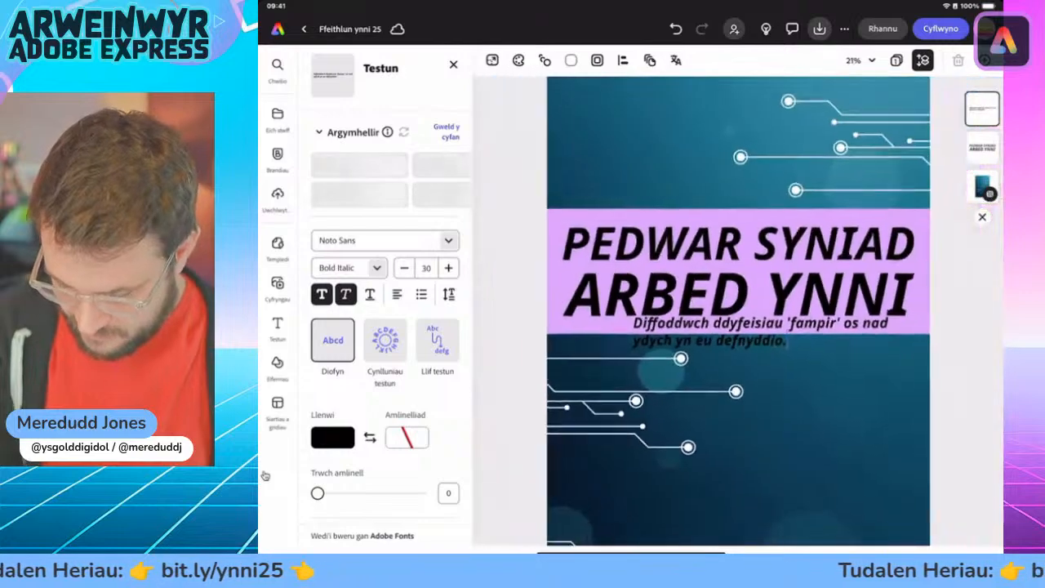
key(Escape)
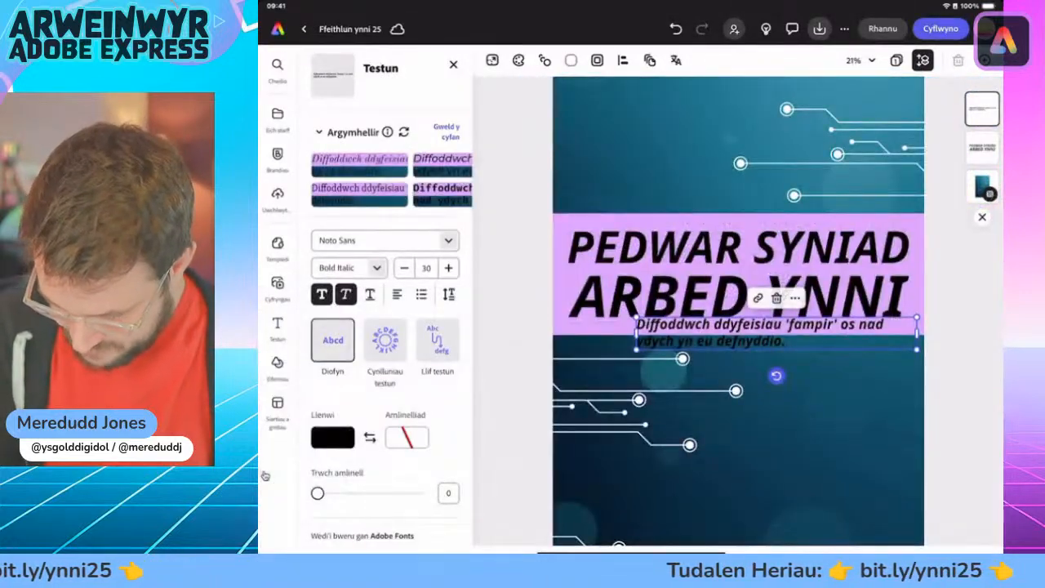
drag(759, 333, 781, 367)
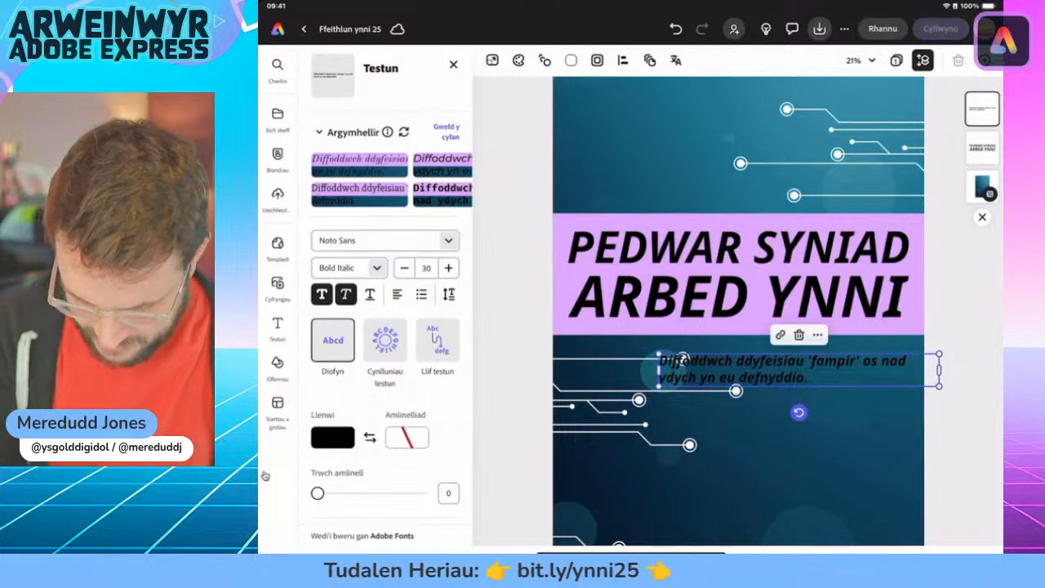
scroll(384, 326, down, 5)
click(384, 447)
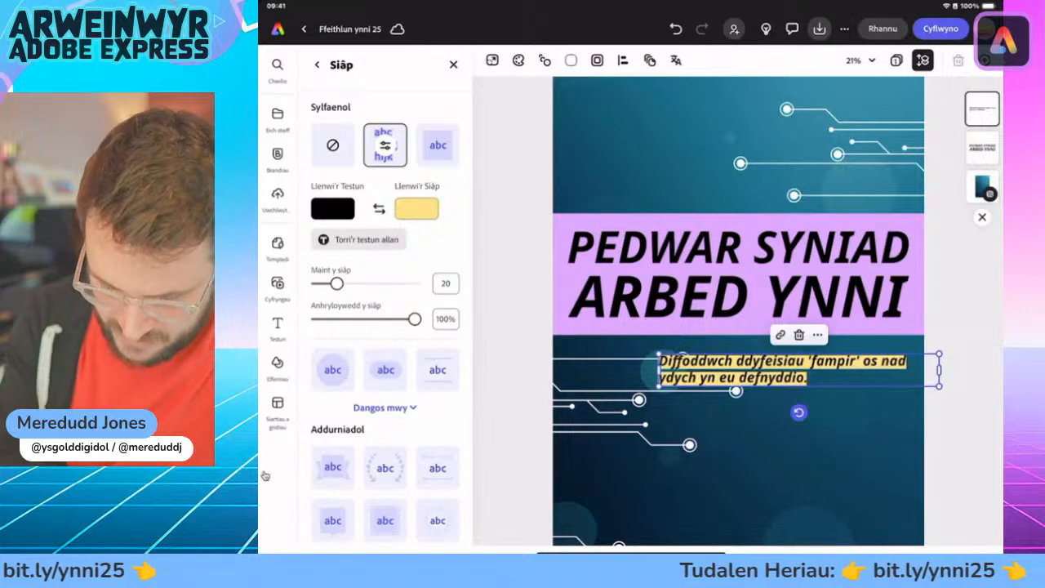
Fill the 'fampir' tip's background shape with the light purple that matches the title band
click(417, 209)
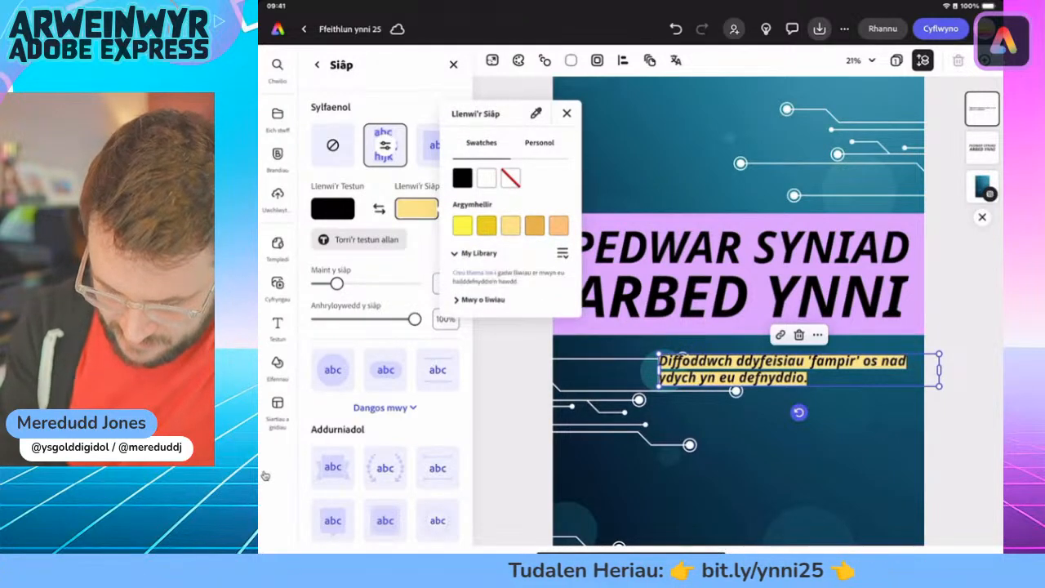
click(482, 299)
click(462, 350)
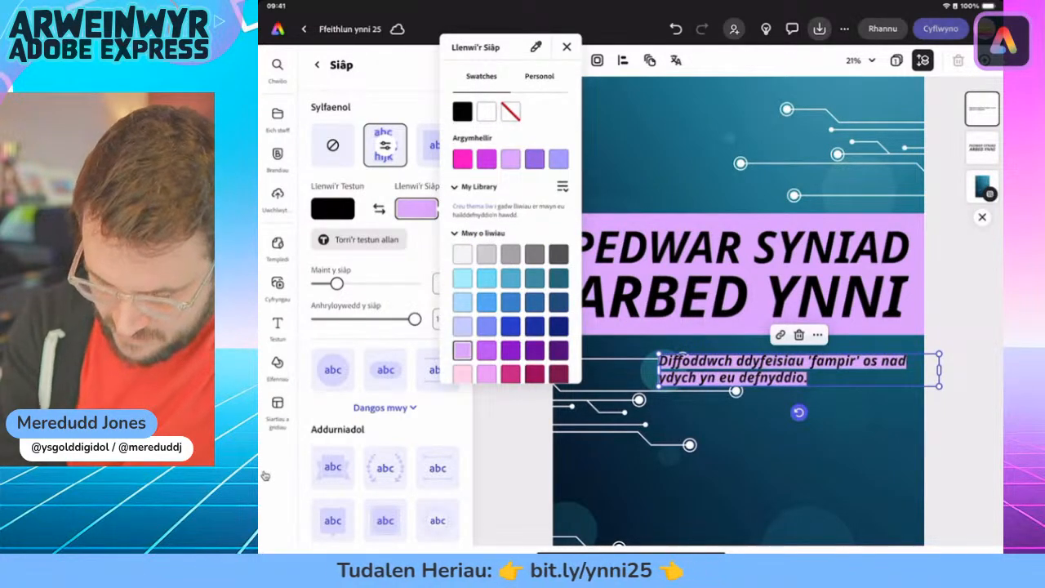
click(567, 47)
Try small and large sizes for the 'fampir' tip's background shape and set its shape size to 21
drag(337, 283, 318, 283)
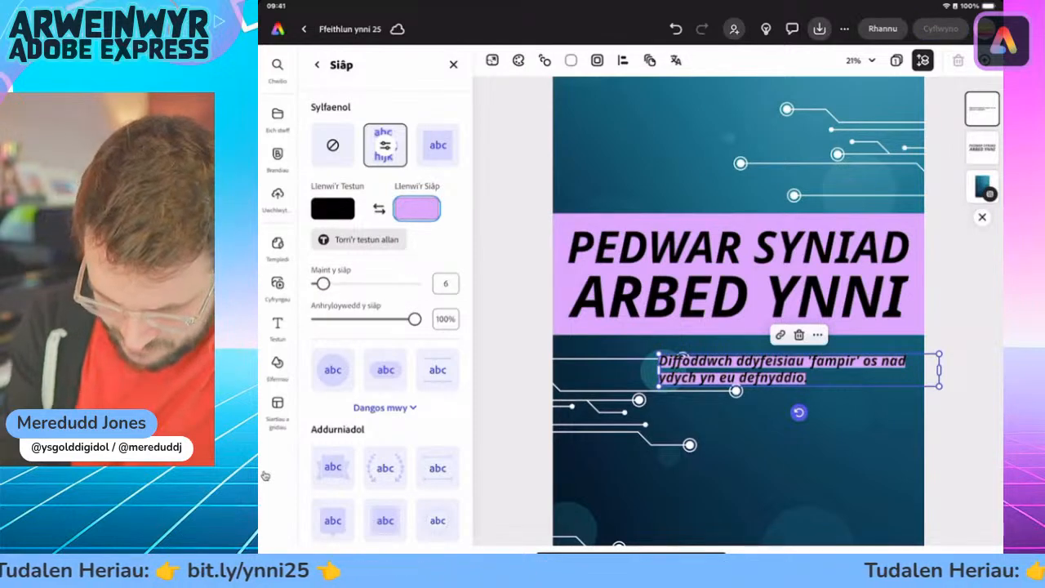
drag(322, 283, 414, 283)
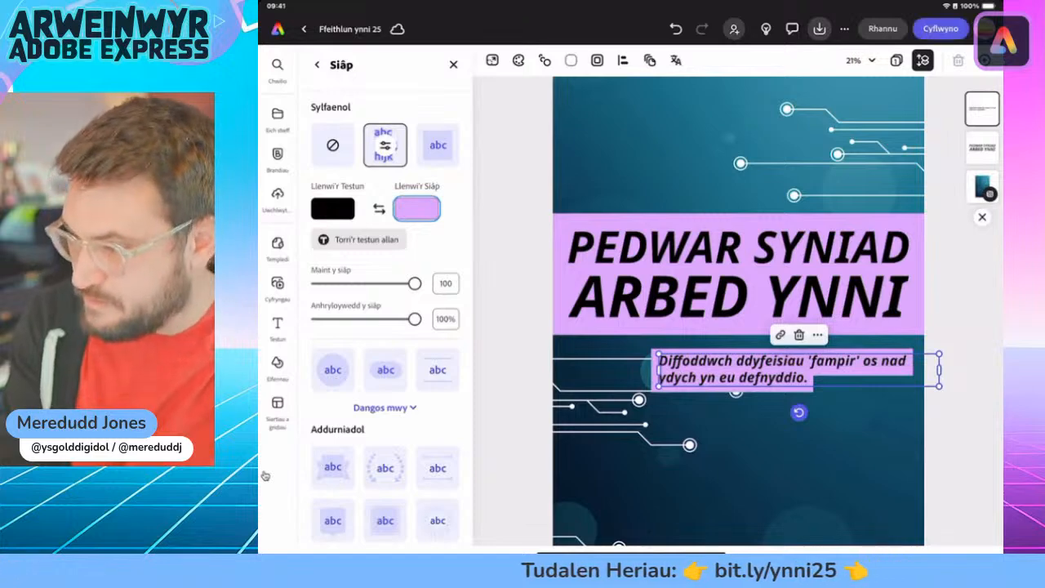
drag(414, 283, 317, 283)
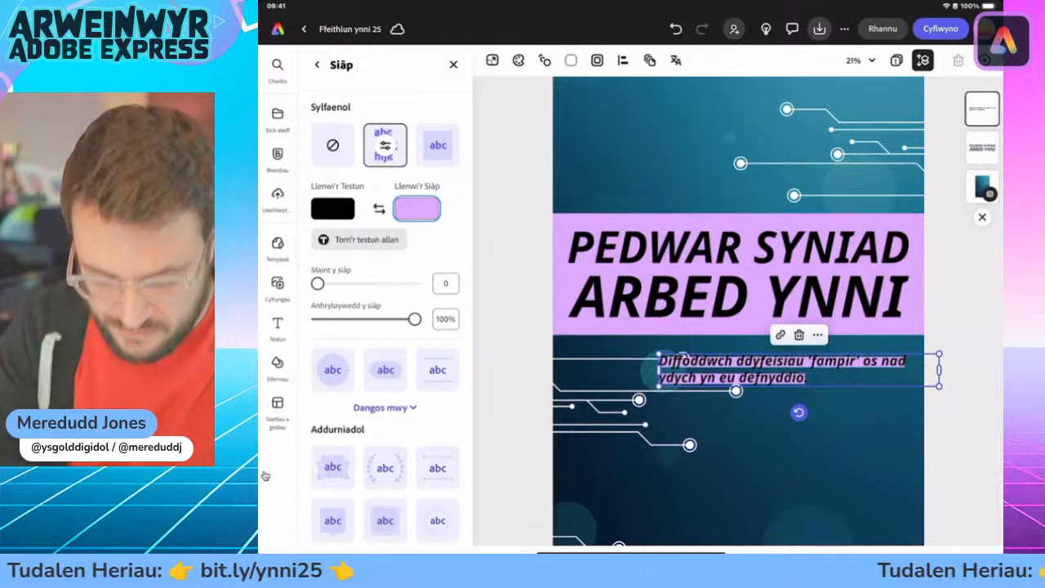
drag(318, 283, 338, 284)
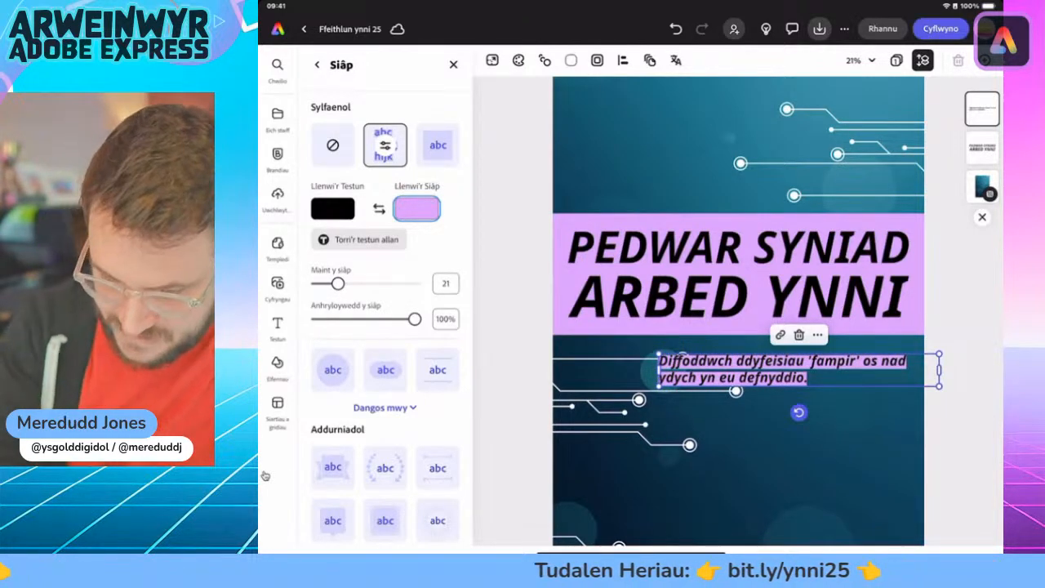
click(318, 64)
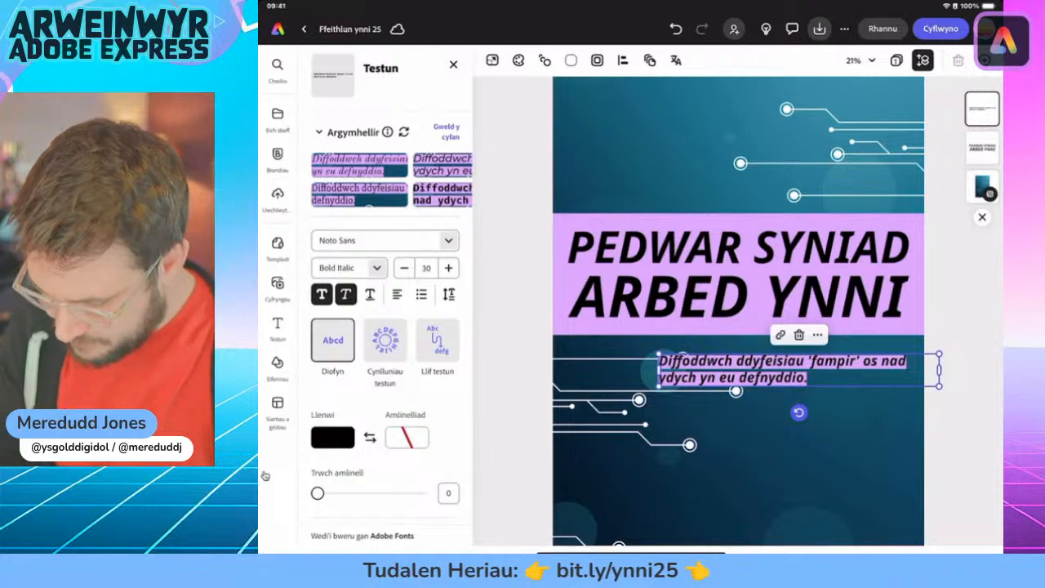
Shift the 'fampir' tip text slightly left so its text box ends at the page's right edge
click(514, 441)
scroll(738, 417, down, 3)
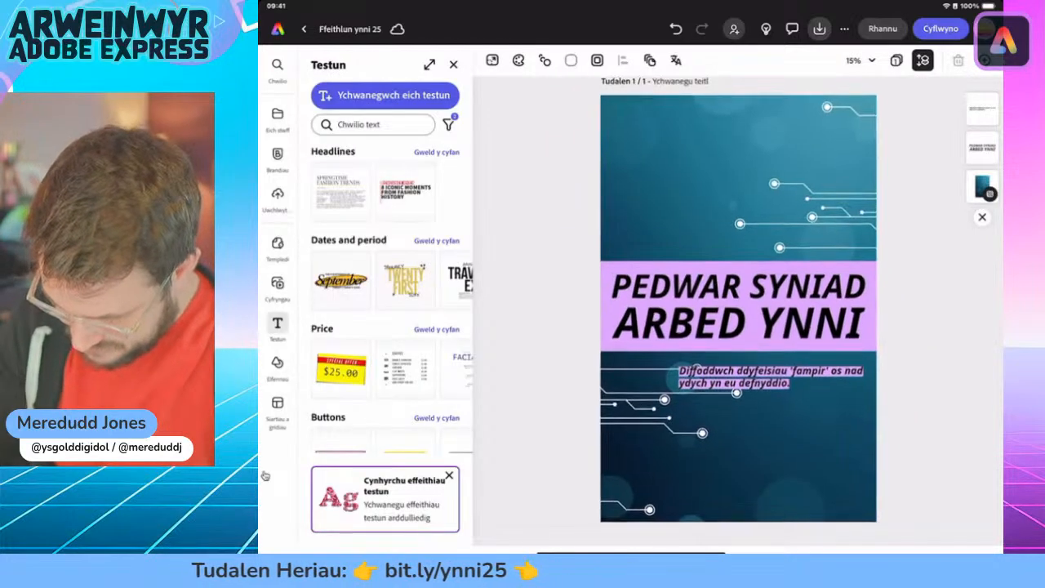
scroll(739, 310, down, 1)
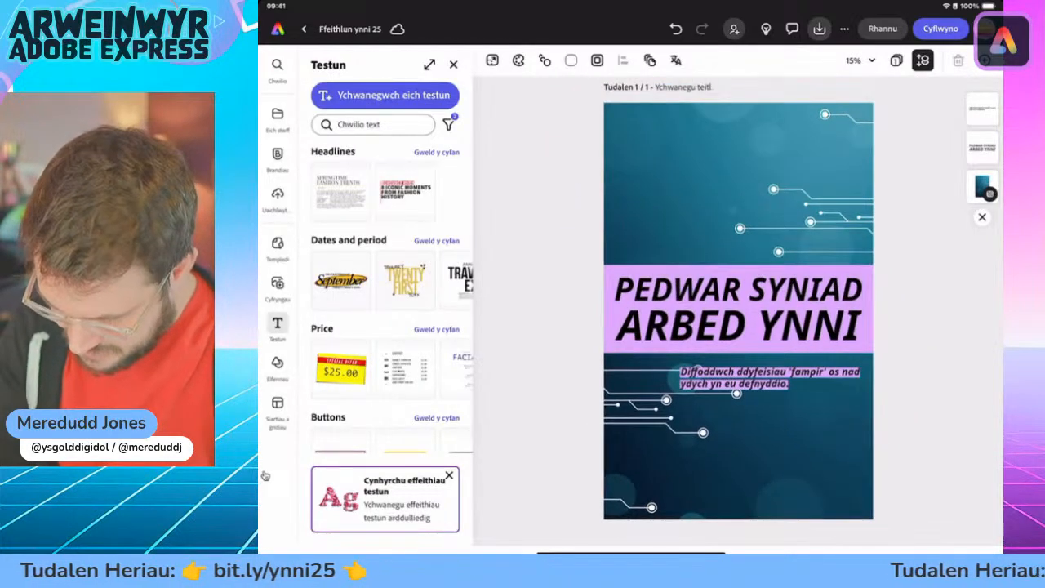
click(735, 377)
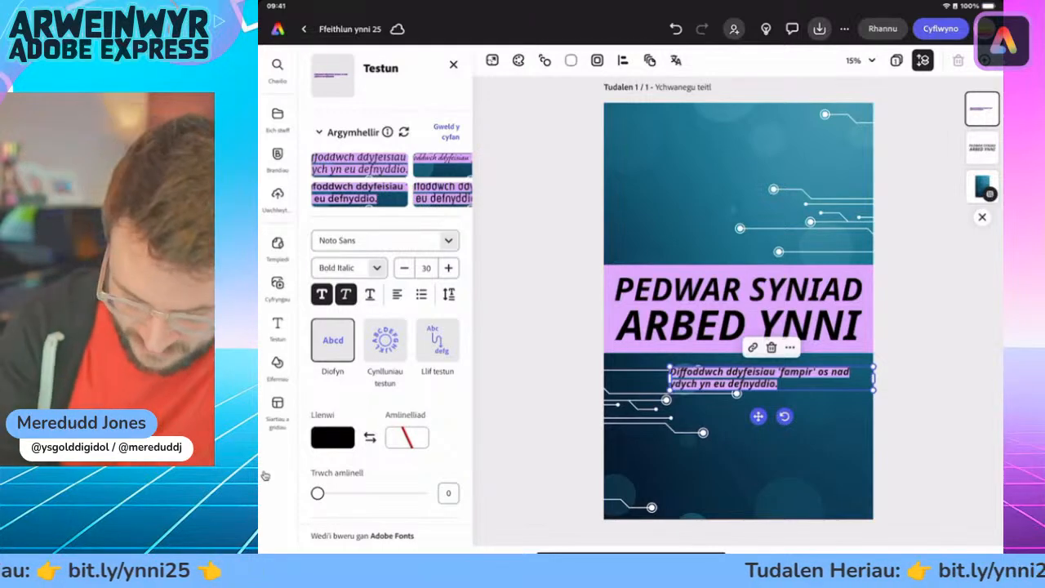
Search the icons for "Vampire" and add the solid lips-with-fangs icon to the page
click(278, 368)
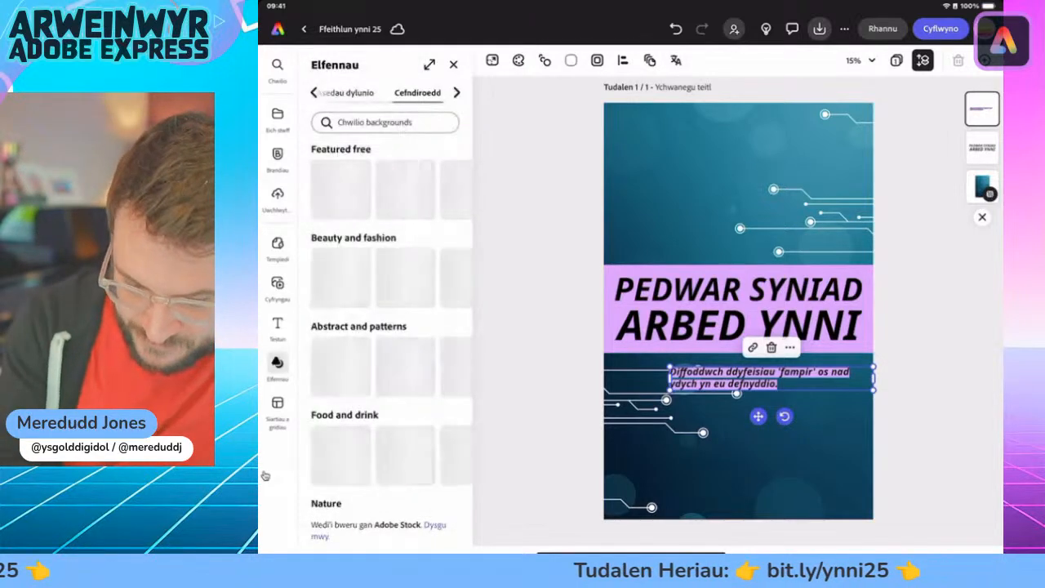
click(456, 93)
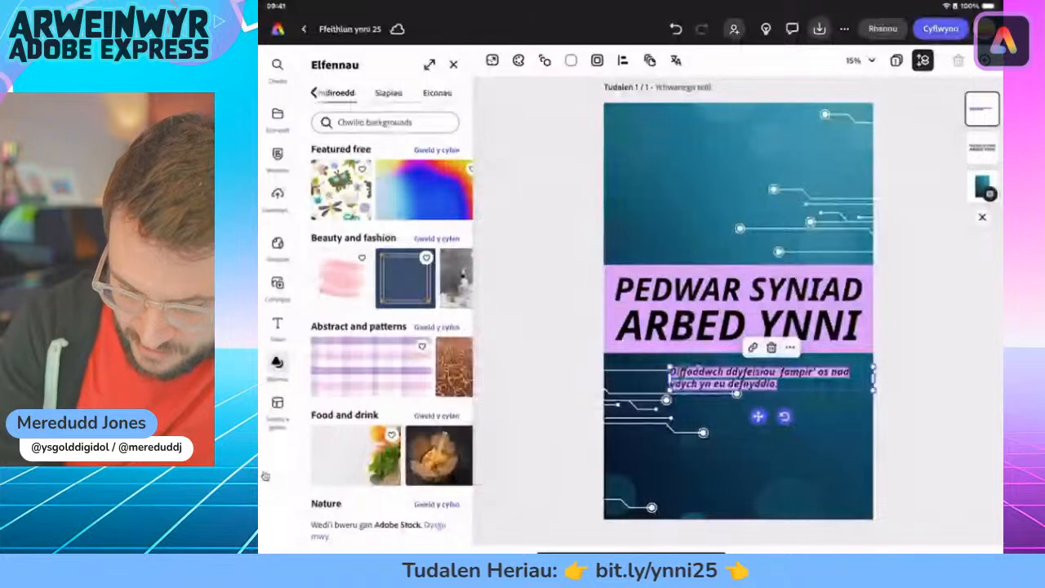
click(437, 93)
click(384, 122)
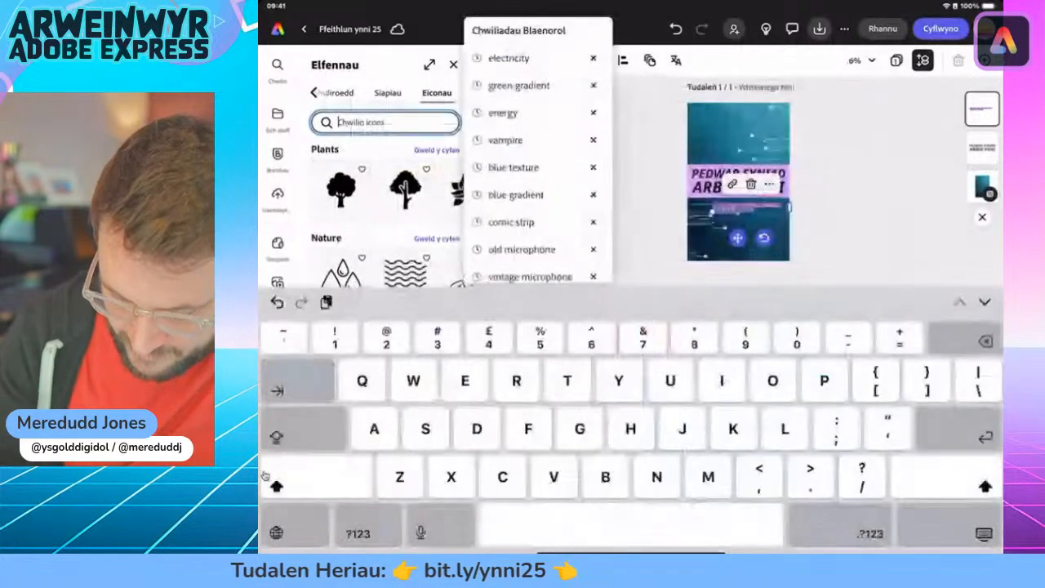
text(Vampire)
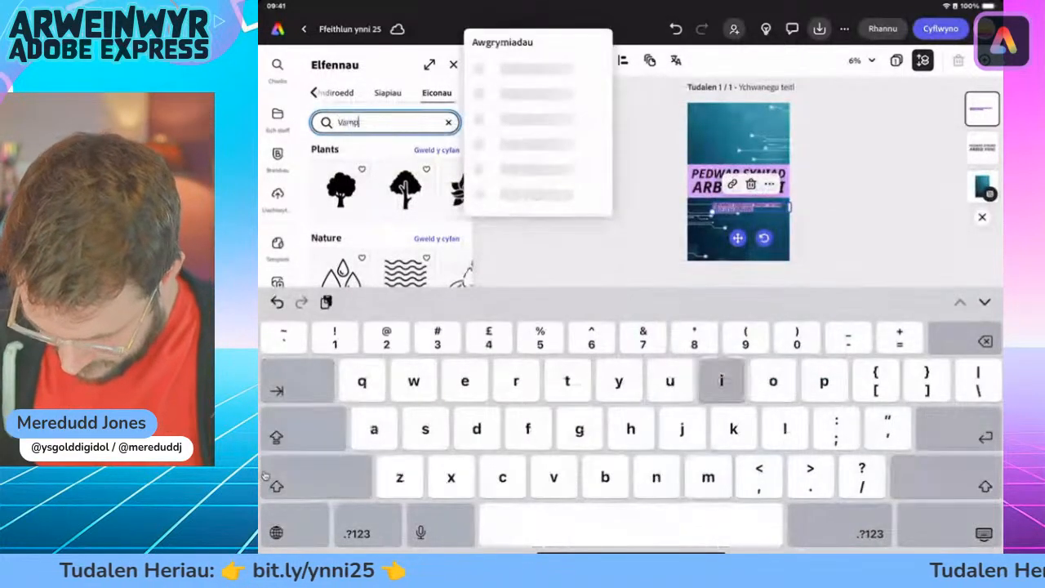
key(Return)
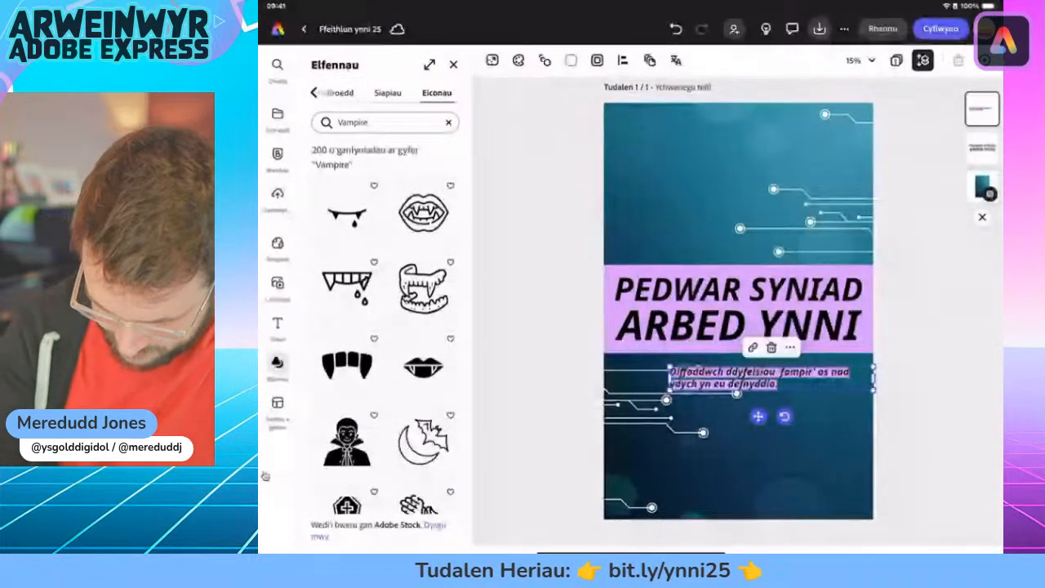
click(423, 366)
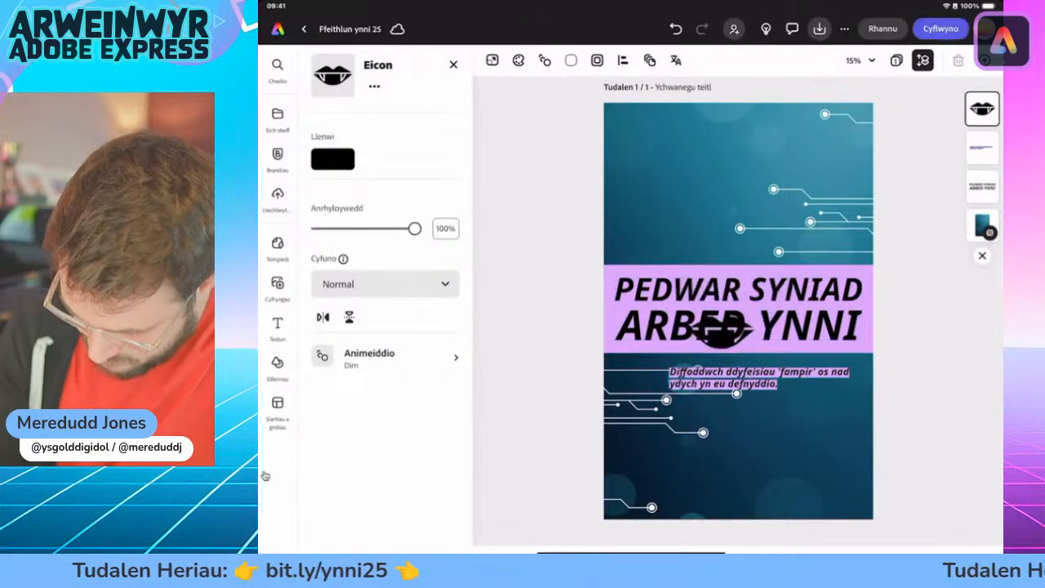
Place the fangs icon beside the 'fampir' tip, left of the text, and fill it with white
drag(722, 329, 639, 381)
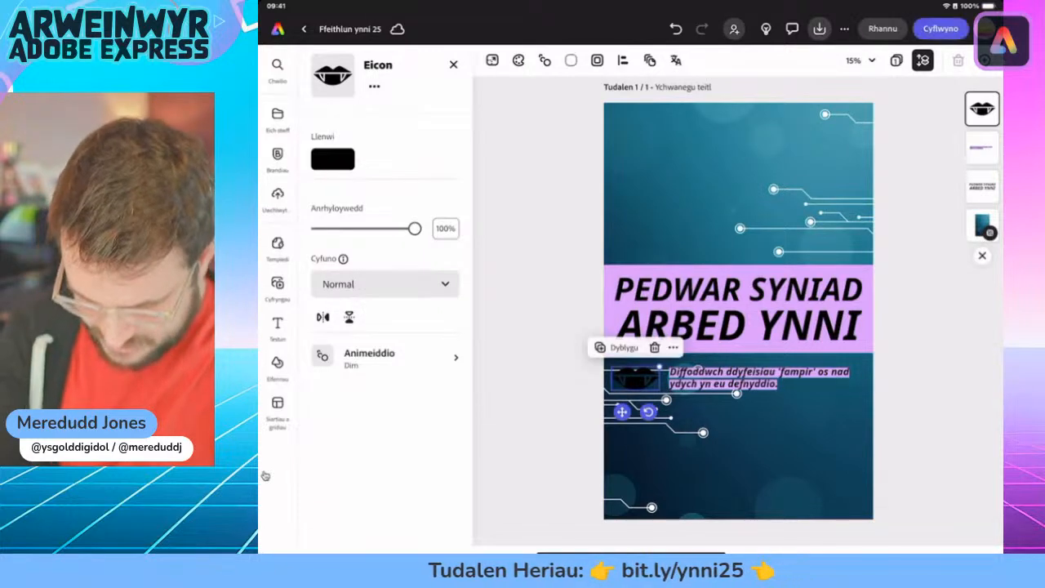
click(332, 159)
click(402, 129)
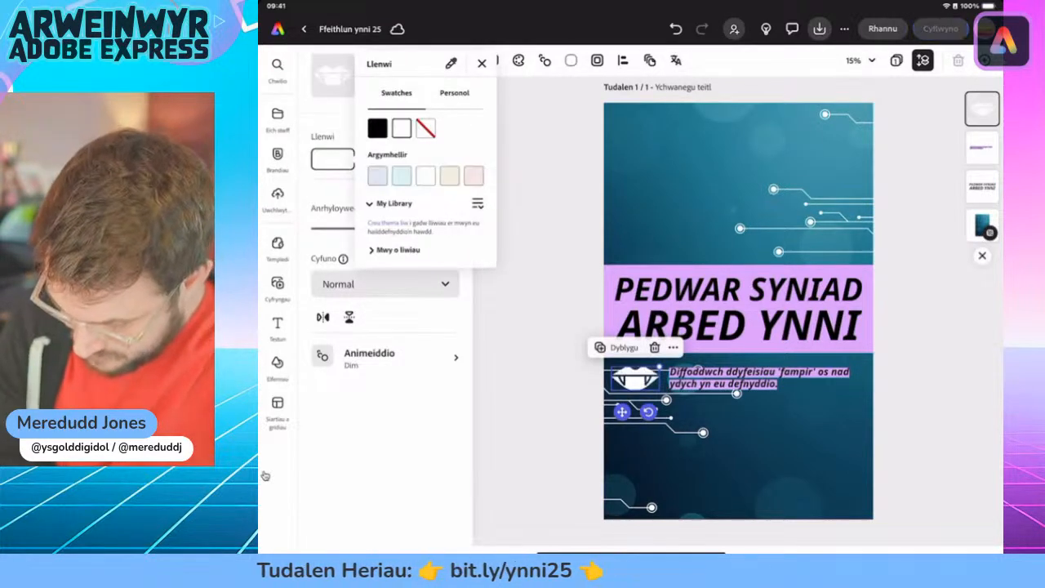
click(482, 63)
click(539, 327)
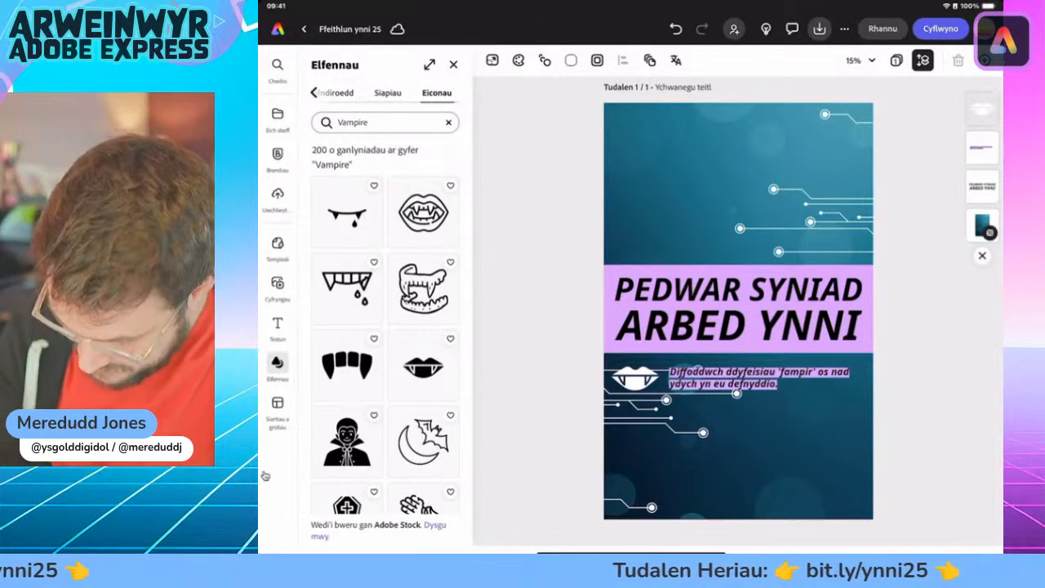
Try a light purple fill on the fangs icon, and settle on the palest grey swatch from the extended colours
click(635, 378)
click(332, 159)
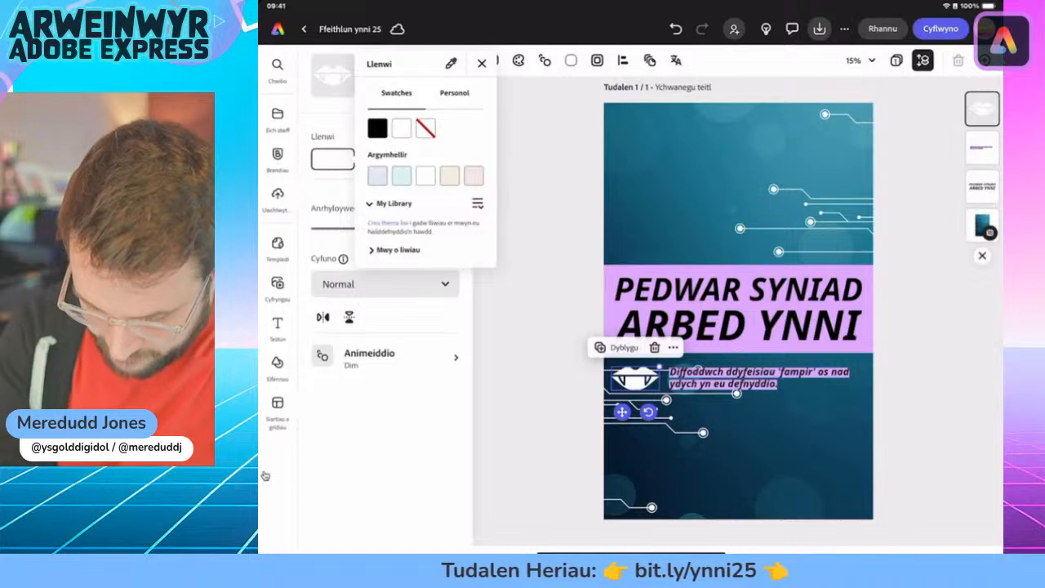
click(398, 249)
click(377, 333)
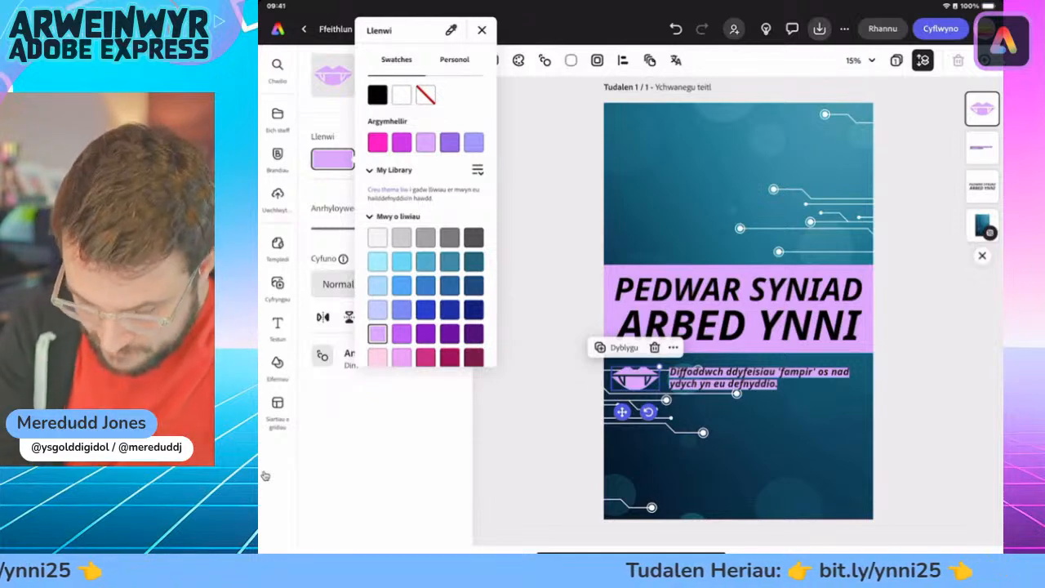
click(377, 238)
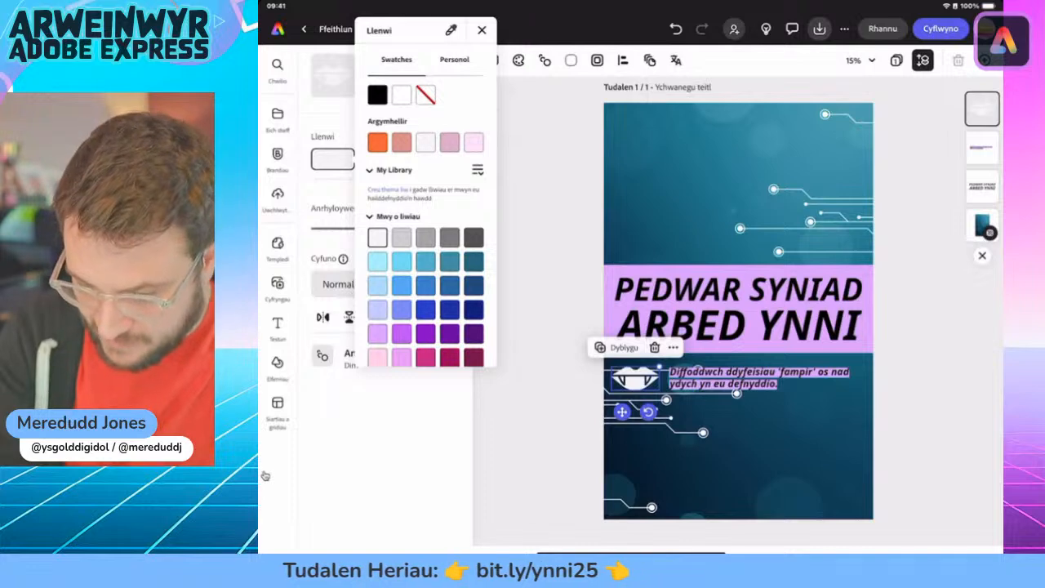
click(482, 30)
click(918, 425)
Nudge the 'fampir' tip text and the fangs icon slightly to the right
click(759, 377)
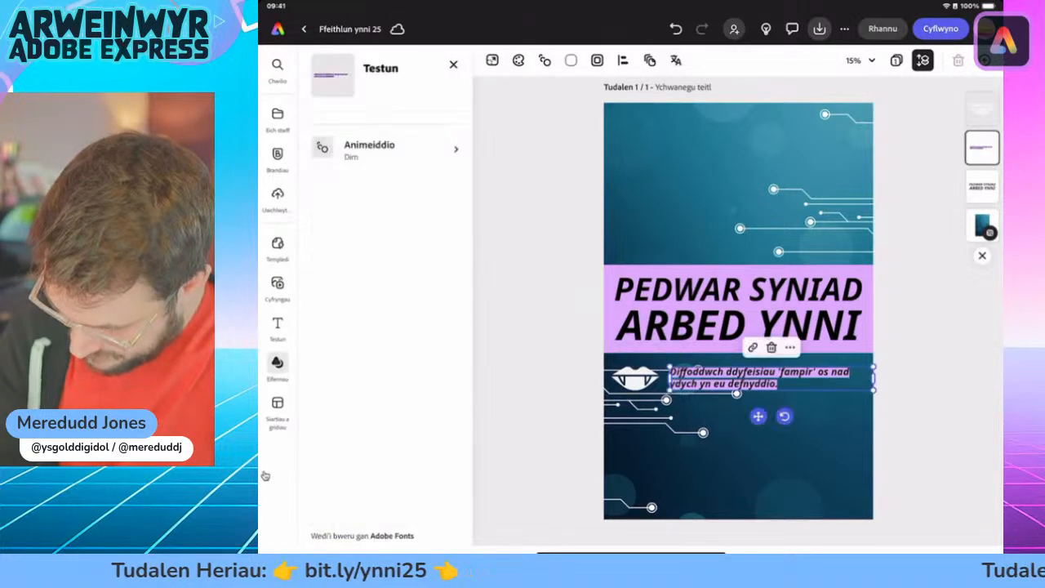
drag(759, 377, 768, 378)
click(635, 378)
drag(635, 378, 638, 378)
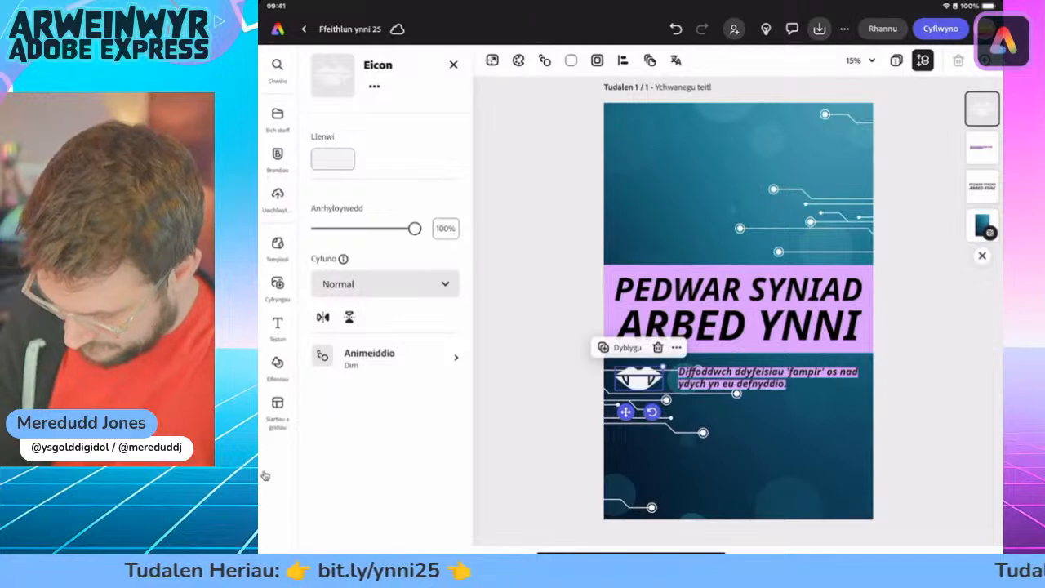
Duplicate the 'fampir' tip text, space two copies evenly below the original, and duplicate the lowest one again
click(767, 377)
click(798, 347)
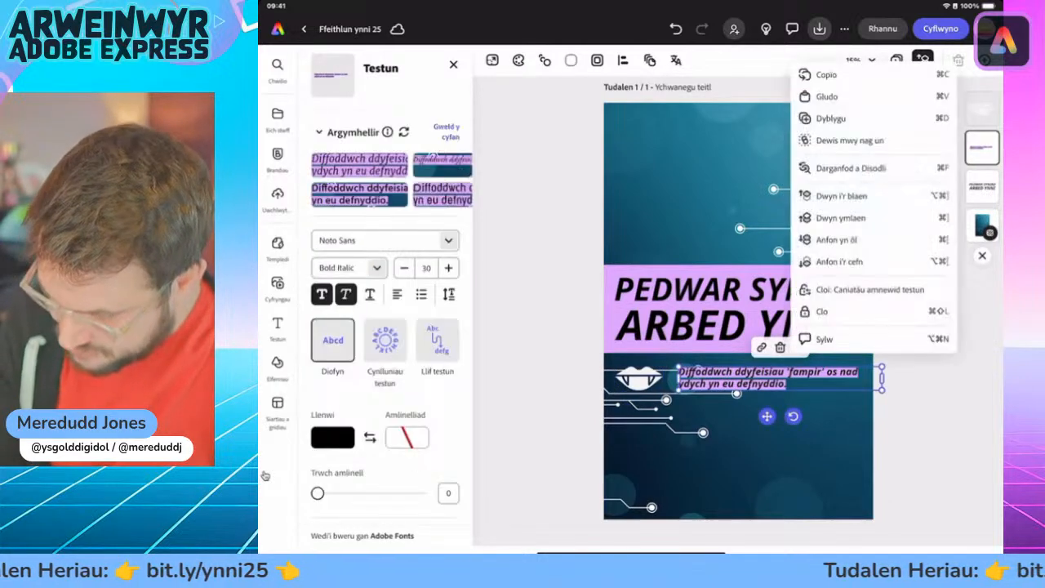
click(831, 119)
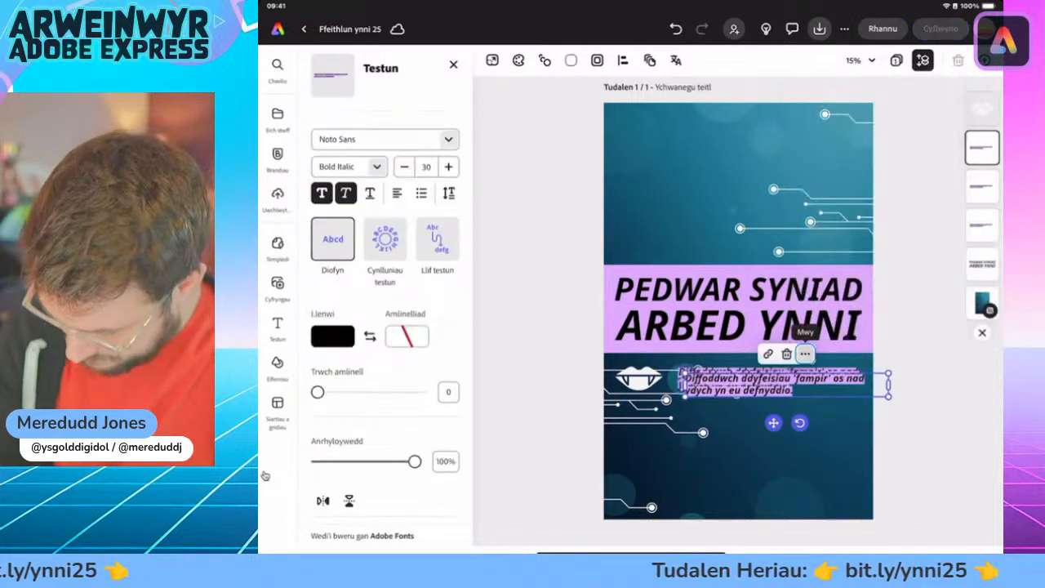
drag(771, 404, 768, 417)
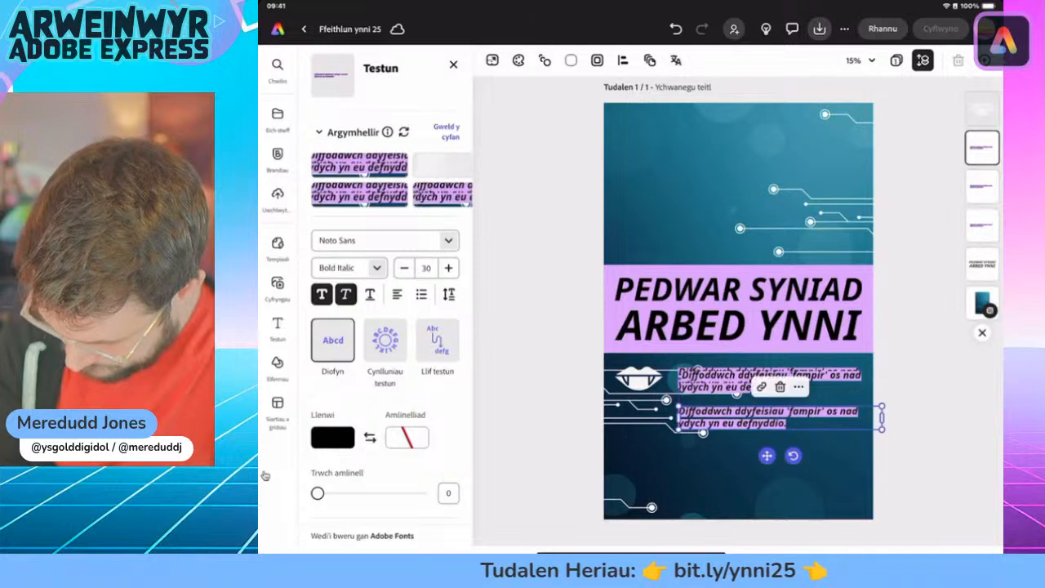
click(767, 379)
drag(769, 381, 767, 458)
click(798, 425)
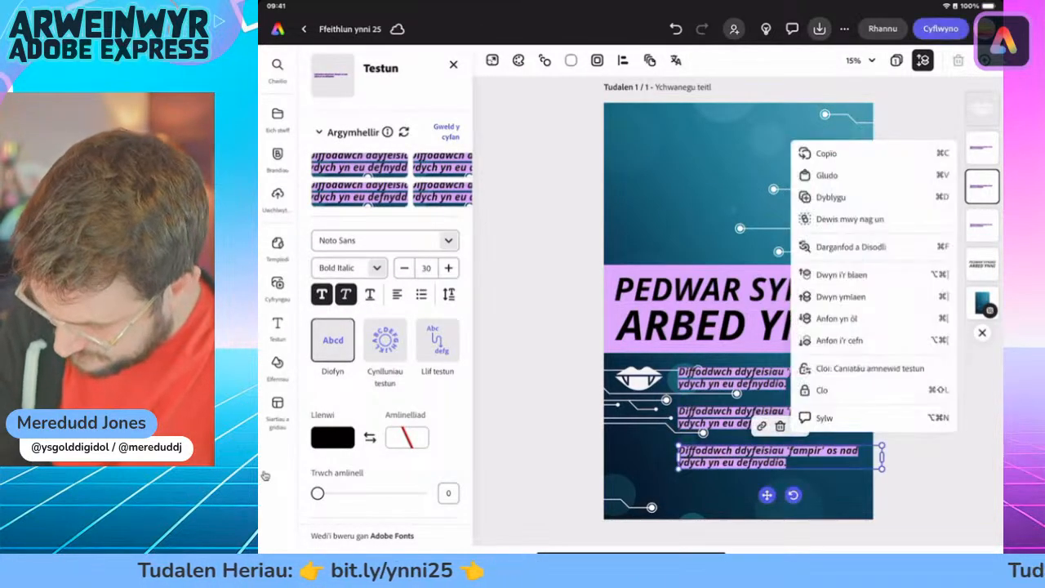
click(830, 196)
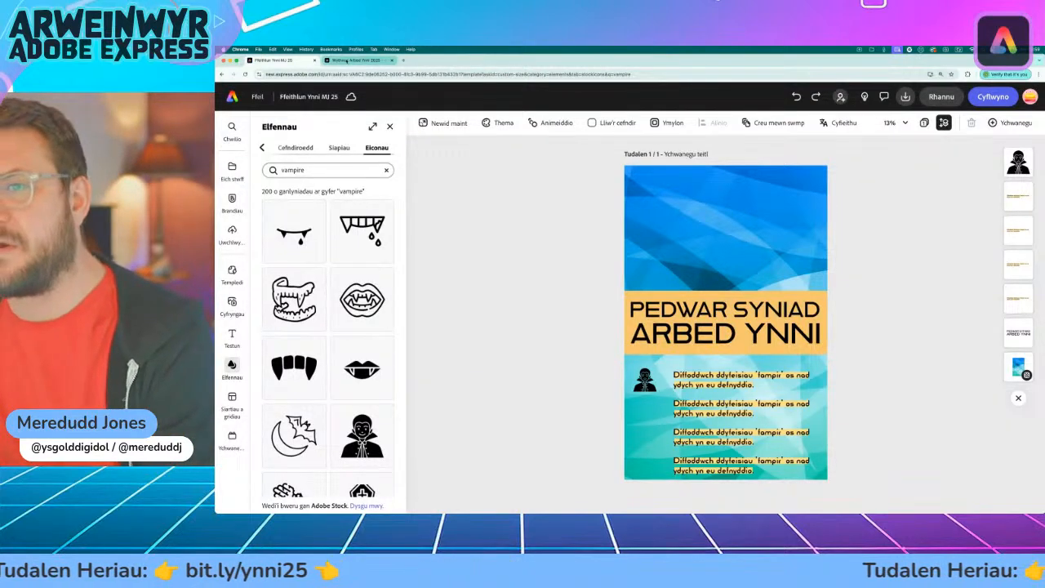
Switch to the challenge web page and copy the second tip, "Trowch y dŵr i ffwrdd os nad oes ei angen."
click(358, 60)
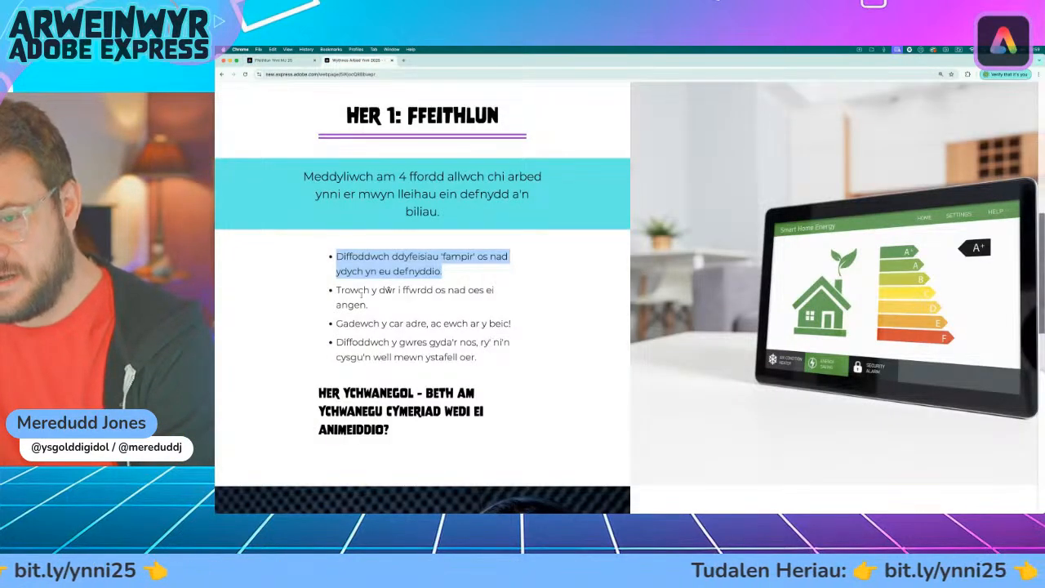
triple_click(381, 305)
key(super+c)
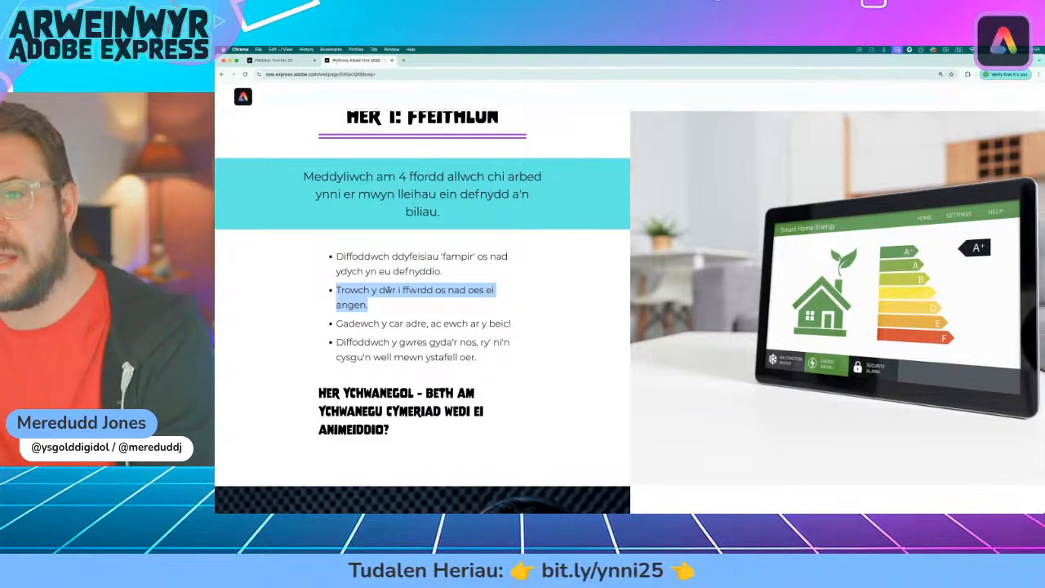
Switch back to Adobe Express, replace the second tip's text with the copied water tip and narrow its text box
click(292, 62)
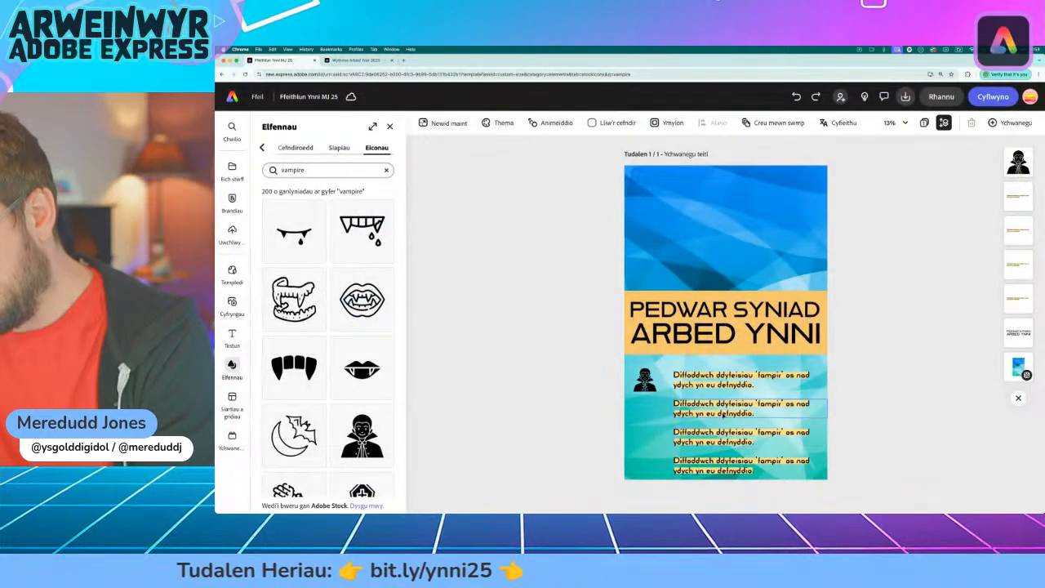
click(719, 412)
drag(755, 413, 668, 401)
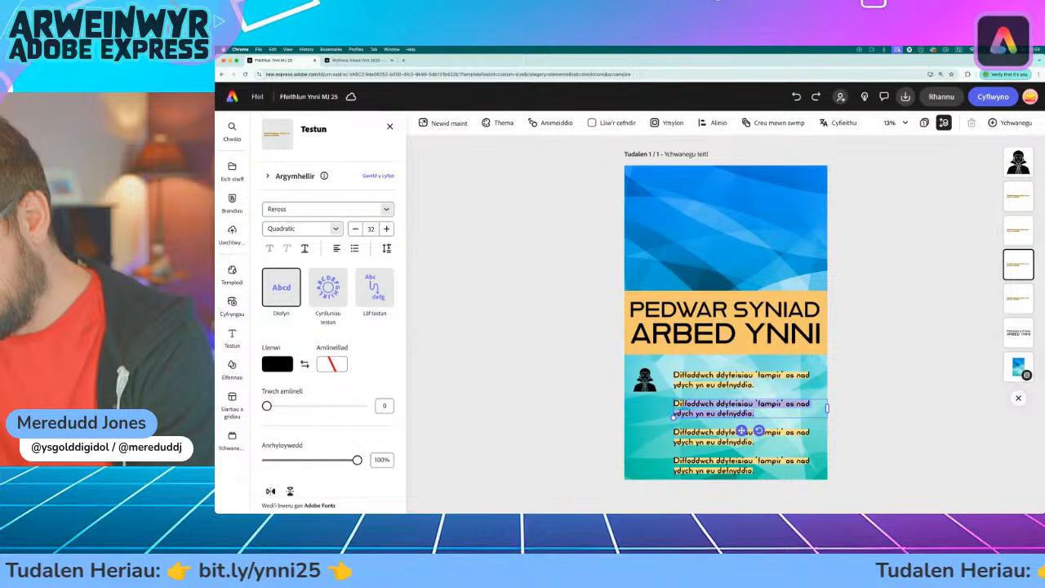
key(super+v)
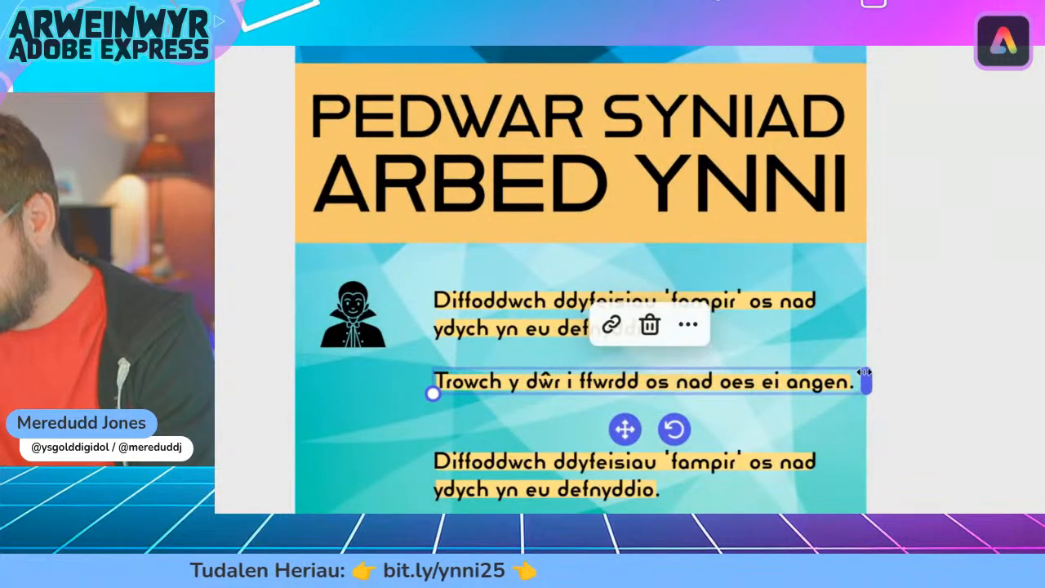
drag(869, 377, 797, 376)
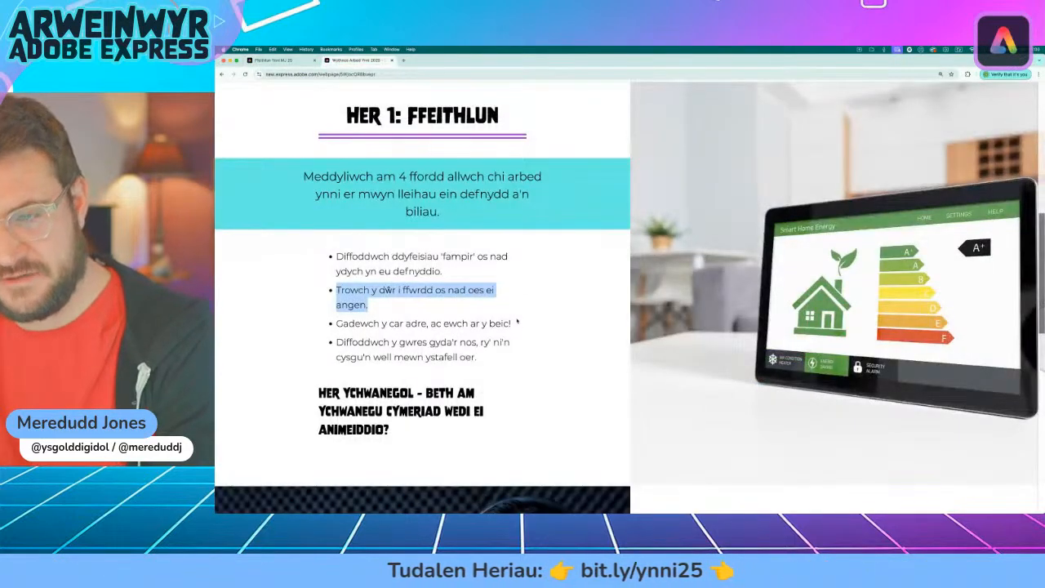
Copy the third tip, "Gadewch y car adre, ac ewch ar y beic!", from the challenge page and replace the infographic's third tip text with it
click(516, 322)
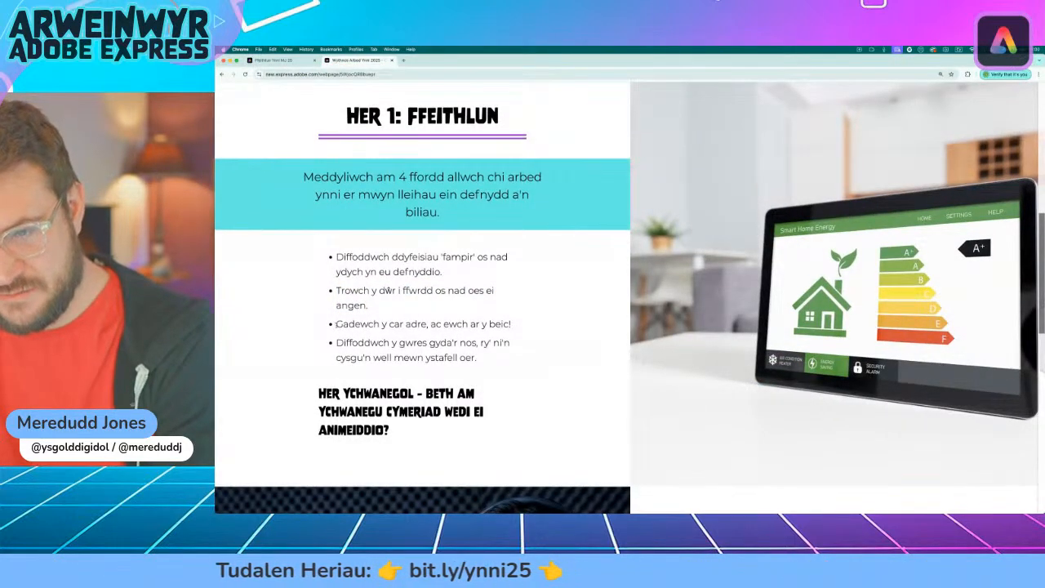
drag(336, 323, 463, 324)
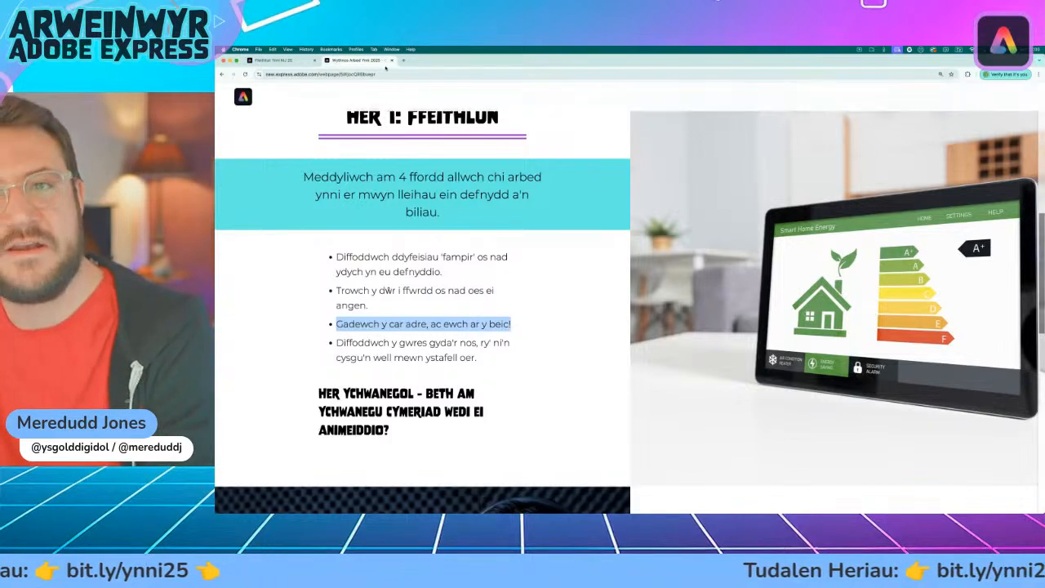
click(277, 63)
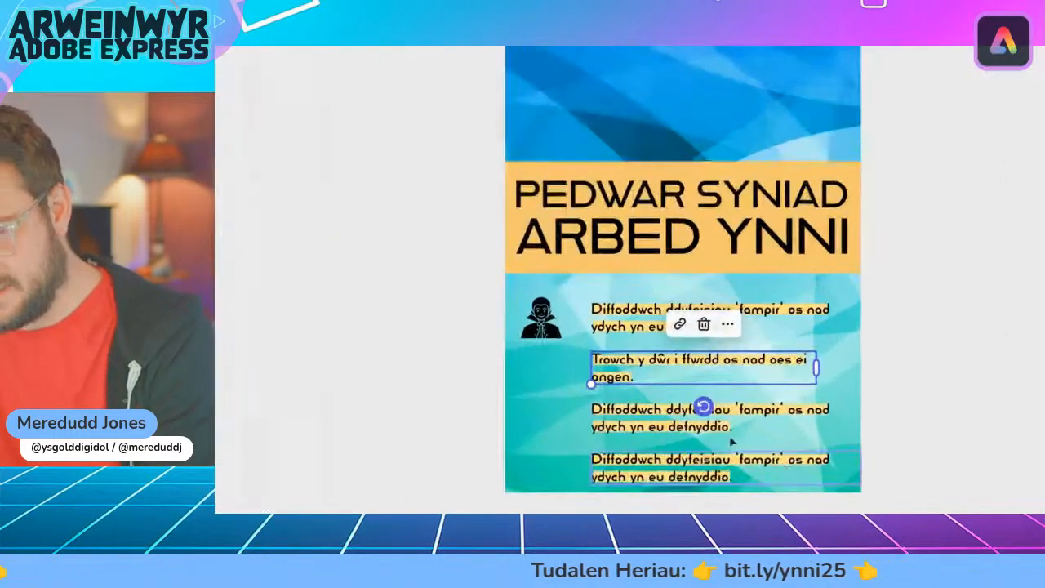
click(736, 430)
click(735, 429)
drag(735, 427, 628, 410)
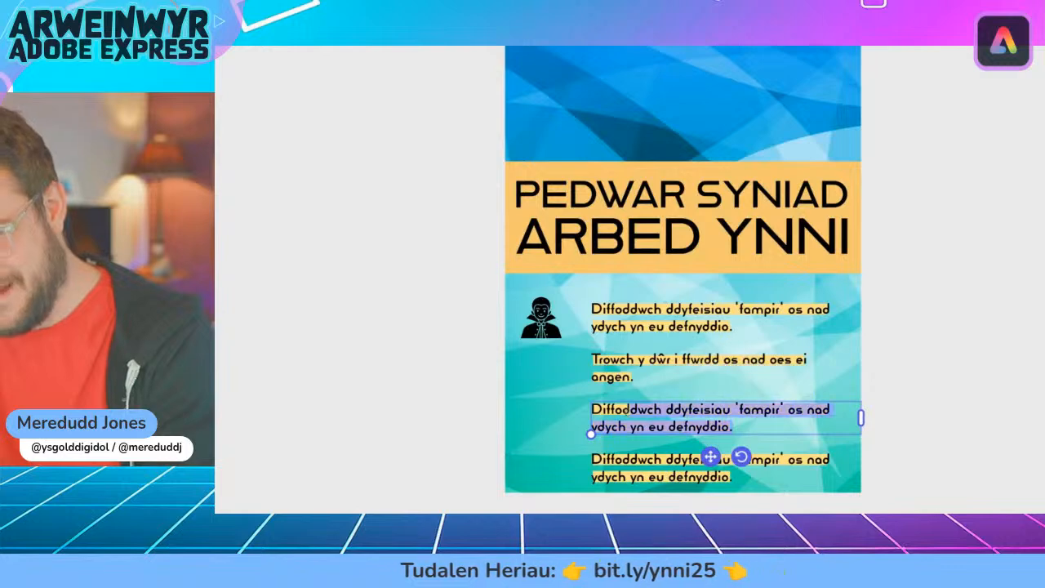
text(Gadewch y car adre, ac ewch ar y beic!)
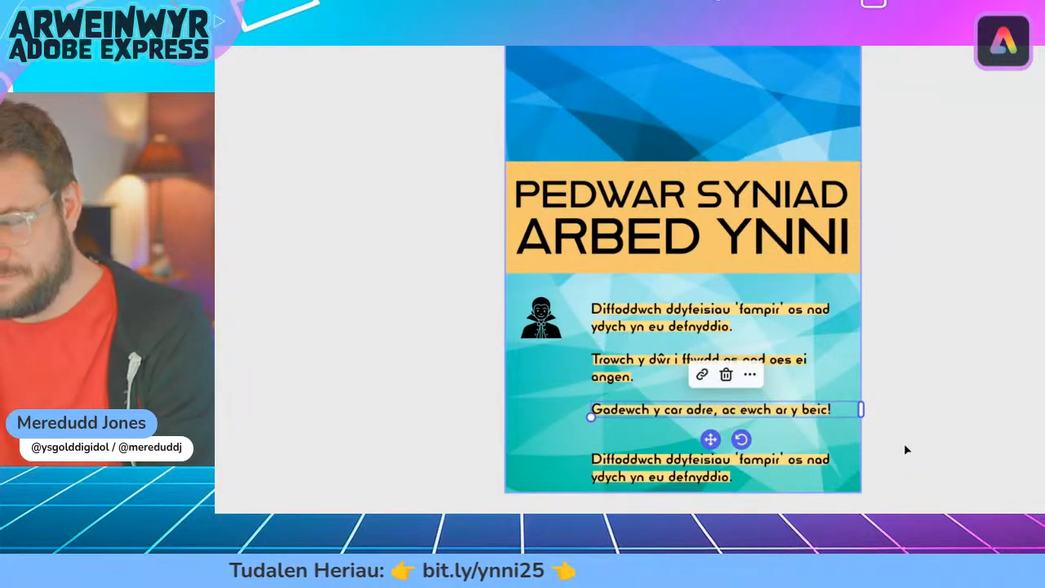
Narrow the third tip's text box so that the bike tip wraps onto two lines
drag(859, 408, 788, 416)
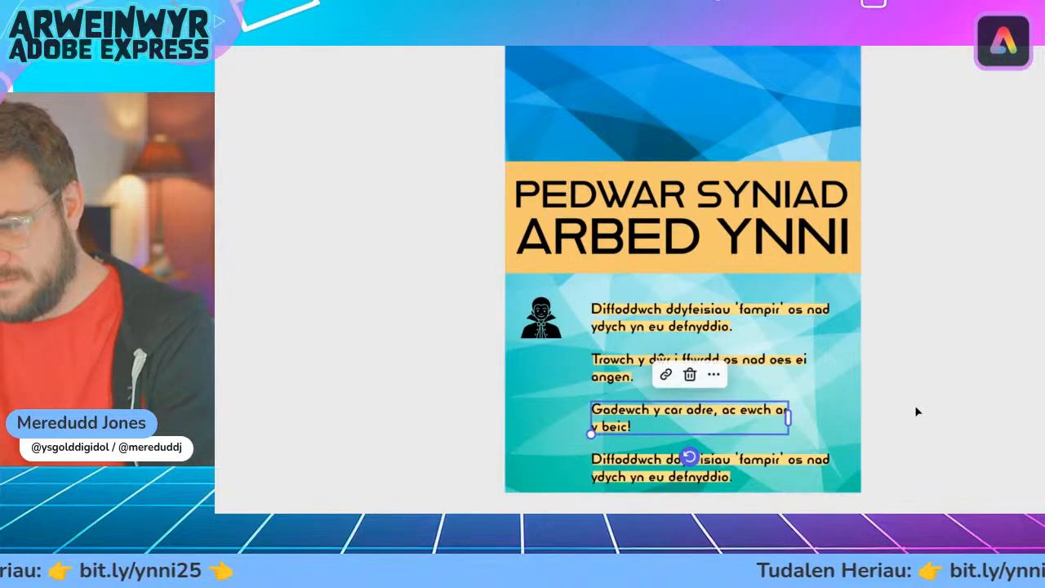
scroll(914, 407, down, 2)
click(915, 408)
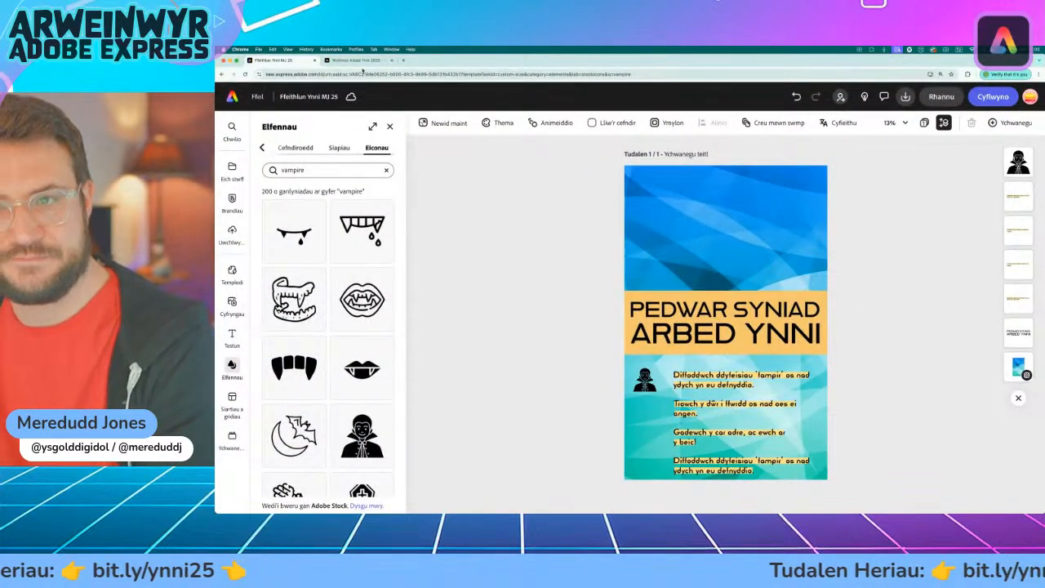
Copy "Diffoddwch y gwres gyda'r nos, ry' ni'n cysgu'n well mewn ystafell oer." from the challenge page and replace the infographic's fourth tip text with it
click(357, 60)
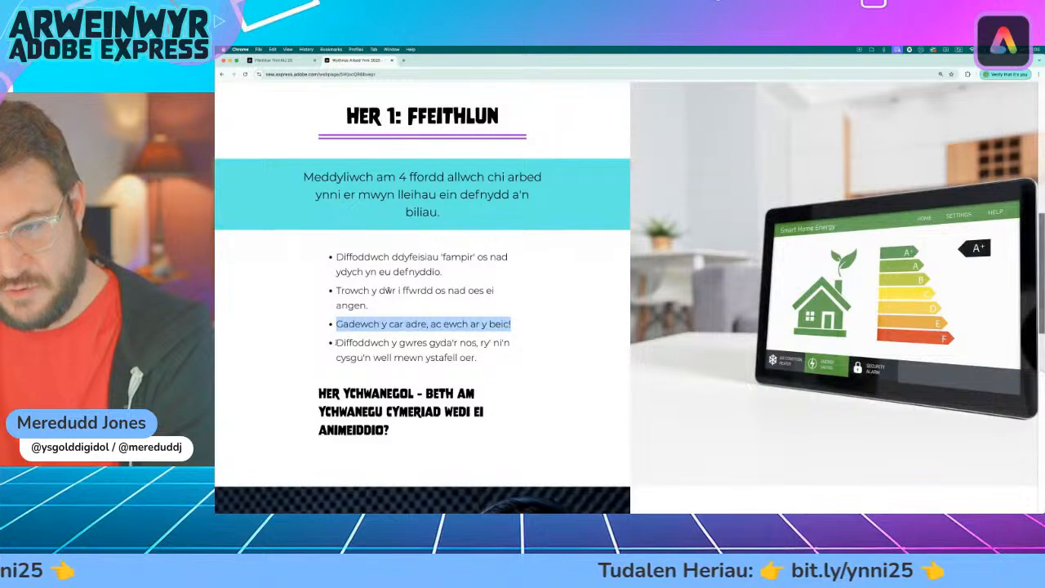
drag(335, 342, 465, 357)
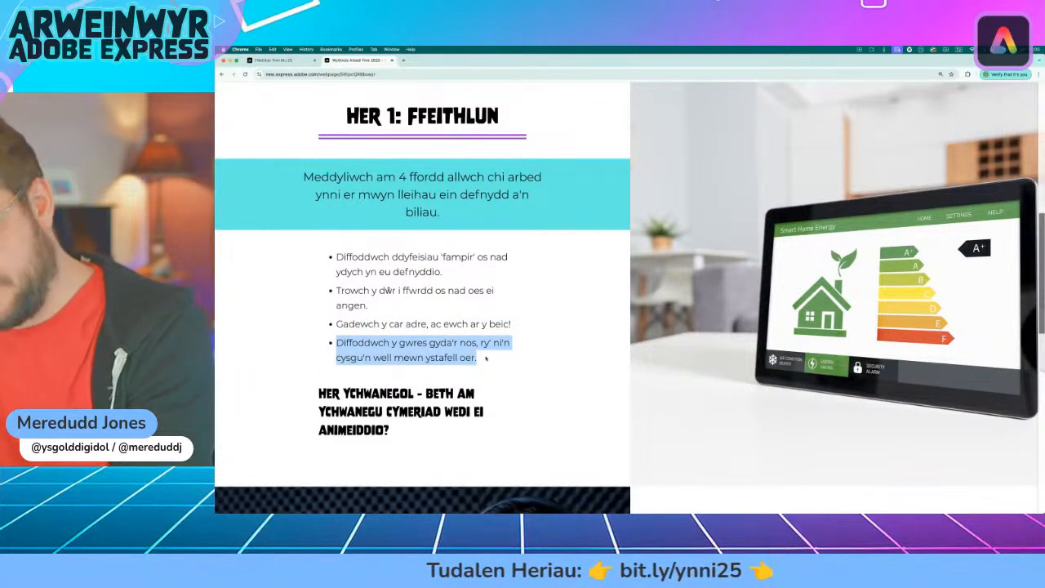
click(303, 62)
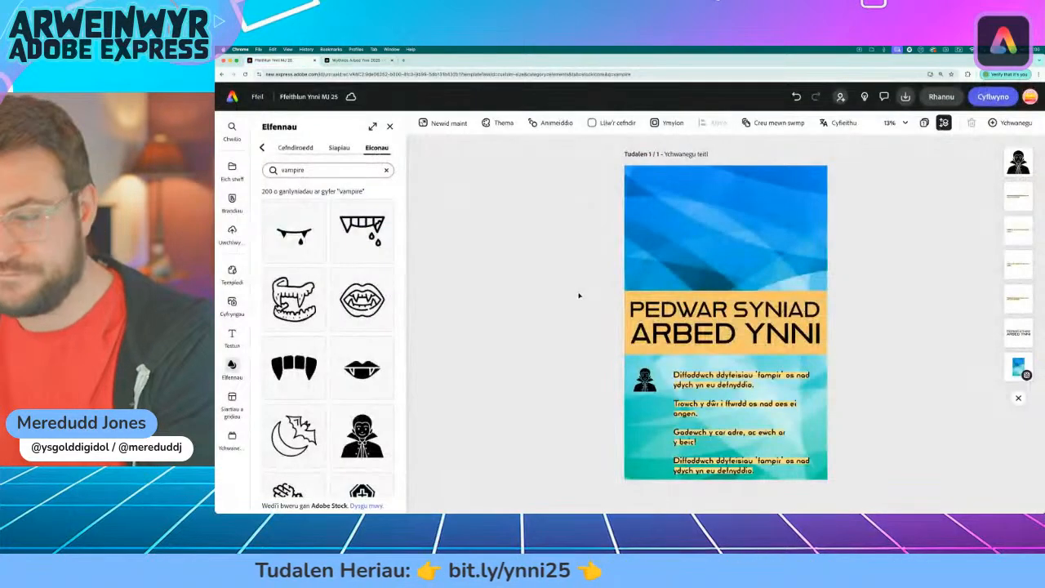
click(719, 467)
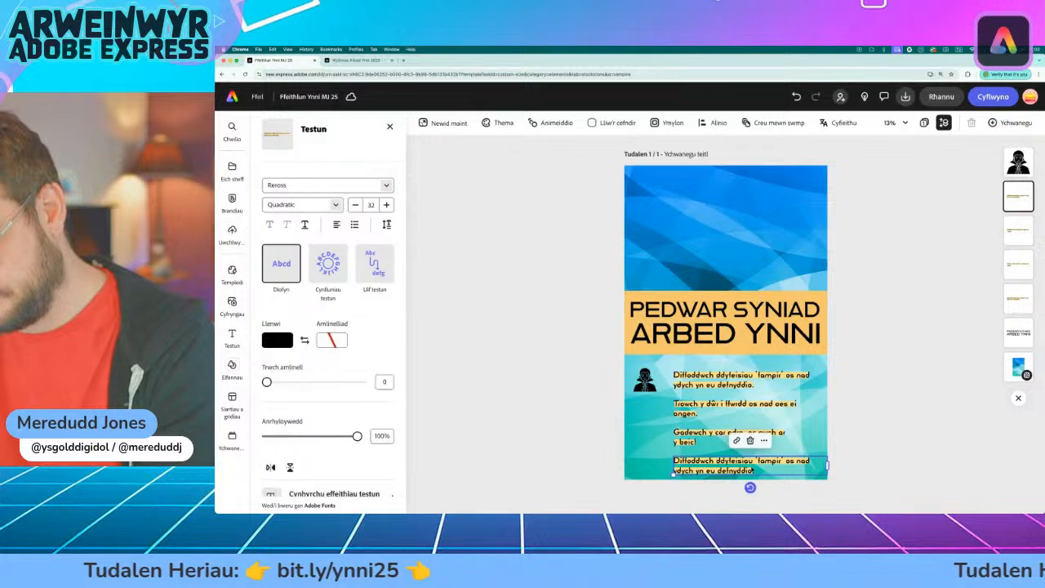
double_click(752, 470)
drag(754, 471, 691, 461)
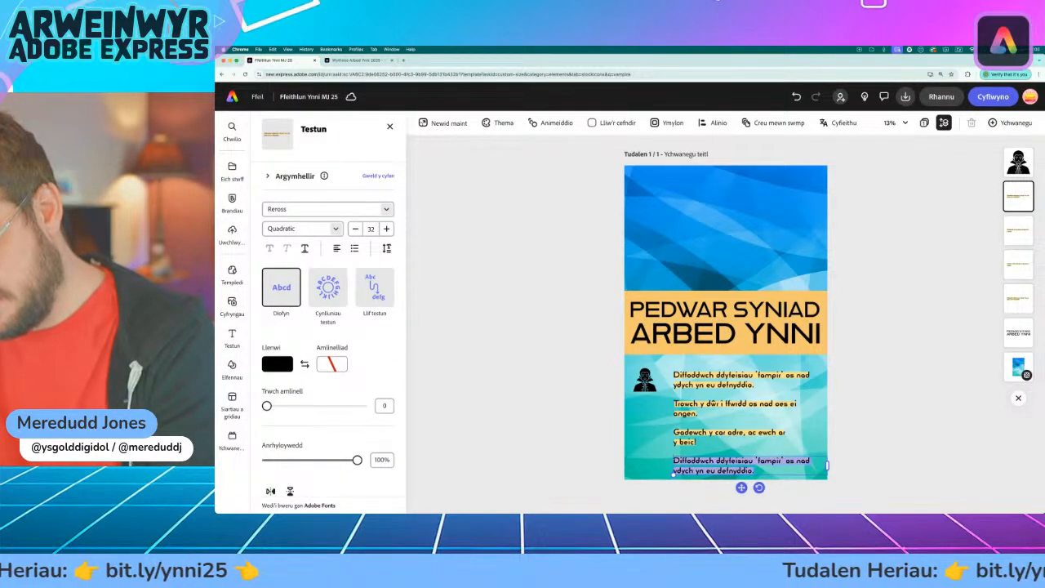
text(Diffoddwch y gwres gyda'r nos, ry' ni'n cysgu n well mewn ystafell oer.)
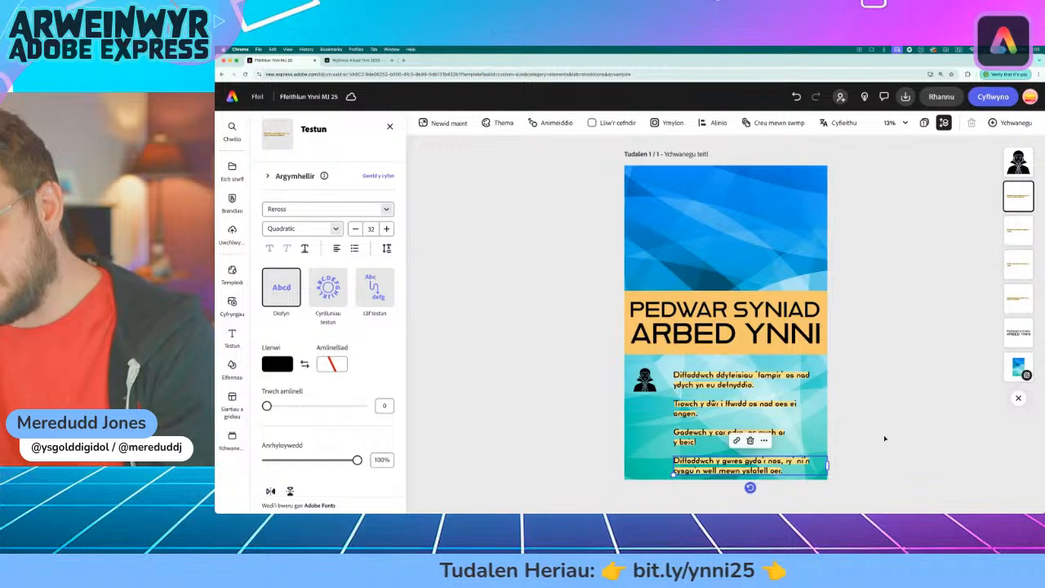
click(580, 388)
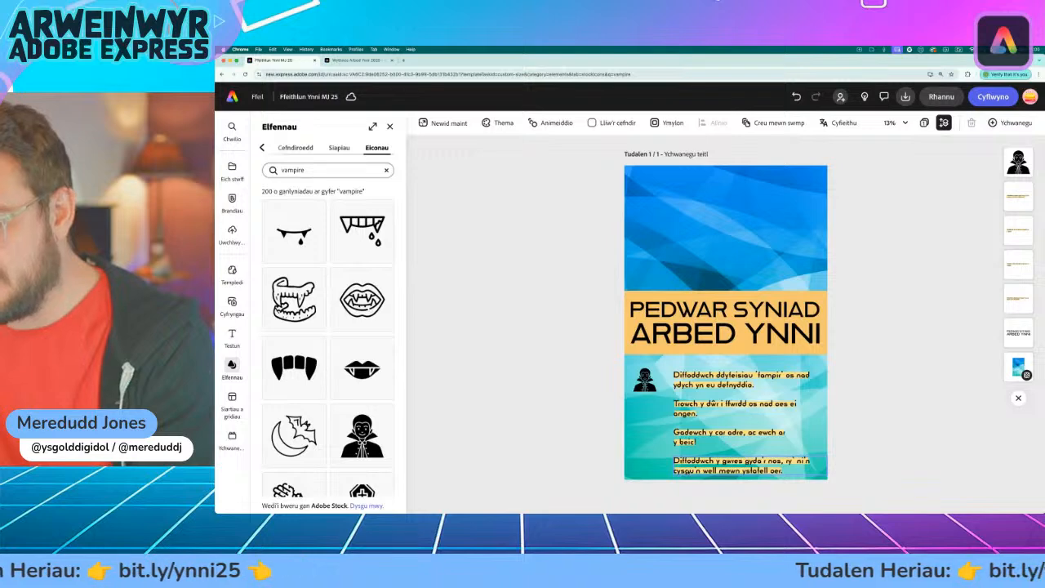
Search the icons for "tap" and place a solid black dripping tap icon beside the water tip
scroll(639, 491, up, 3)
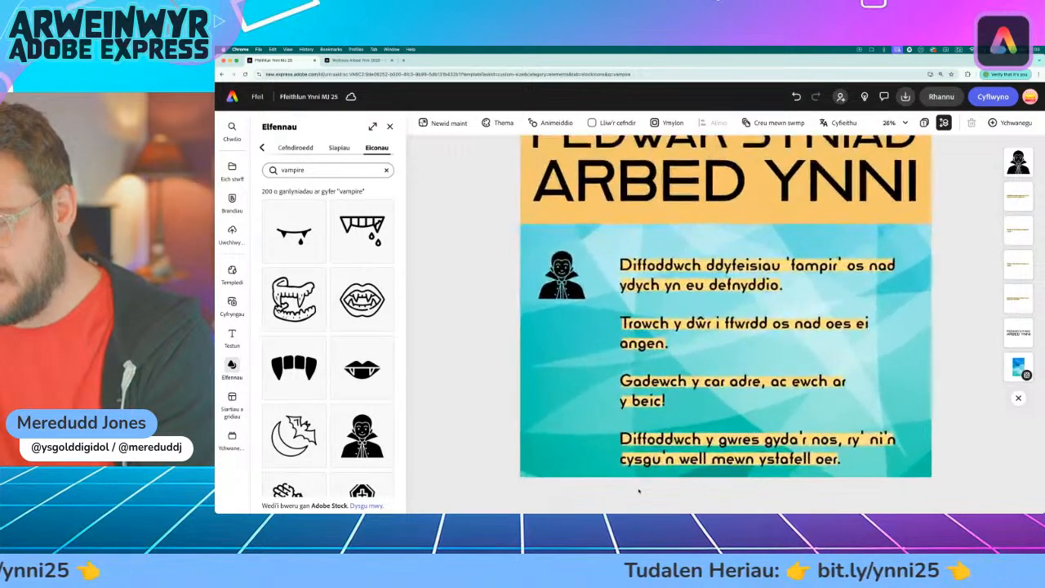
scroll(639, 491, up, 1)
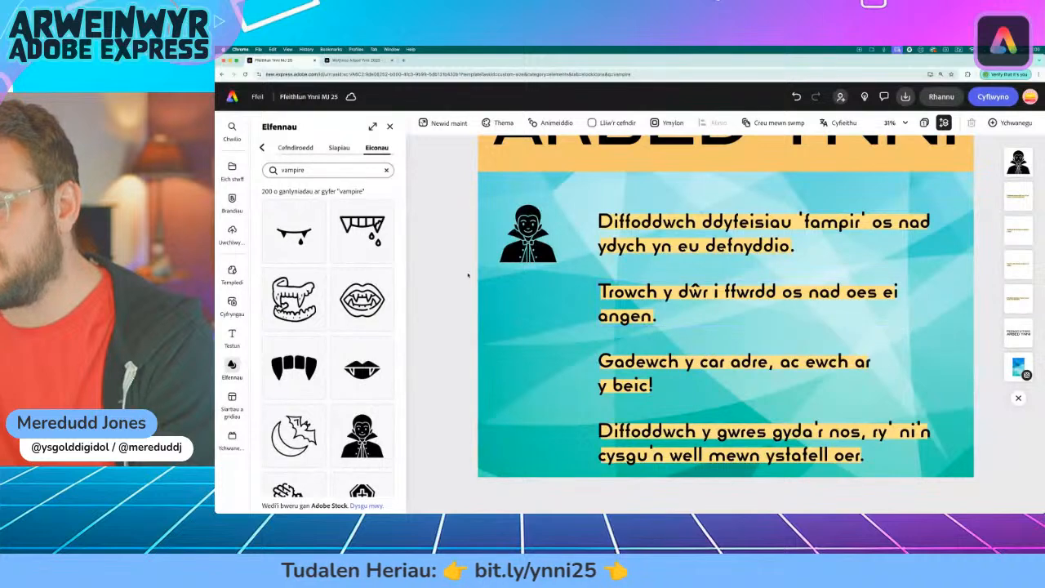
click(384, 170)
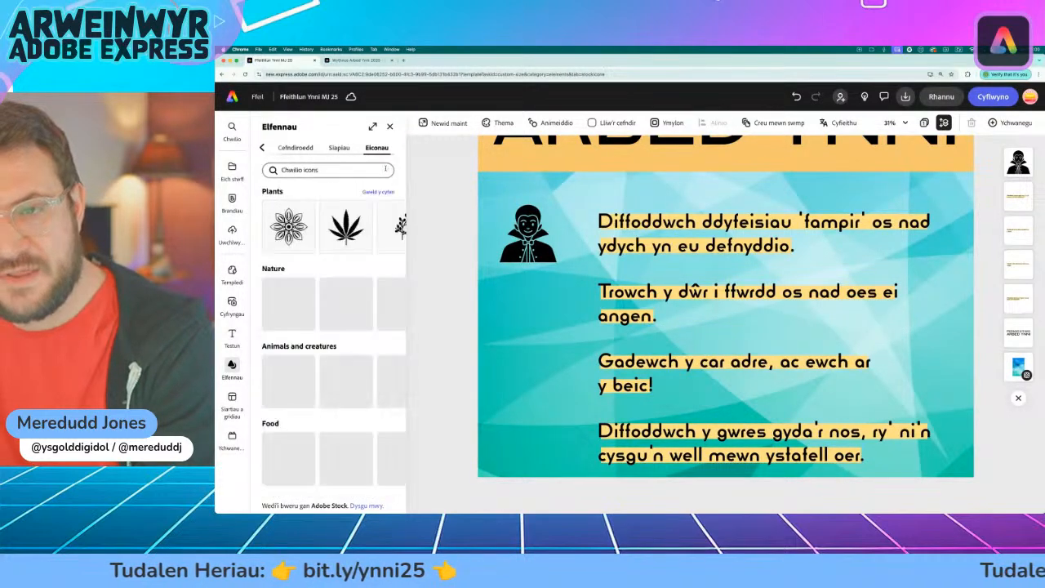
click(341, 170)
text(tap)
key(Return)
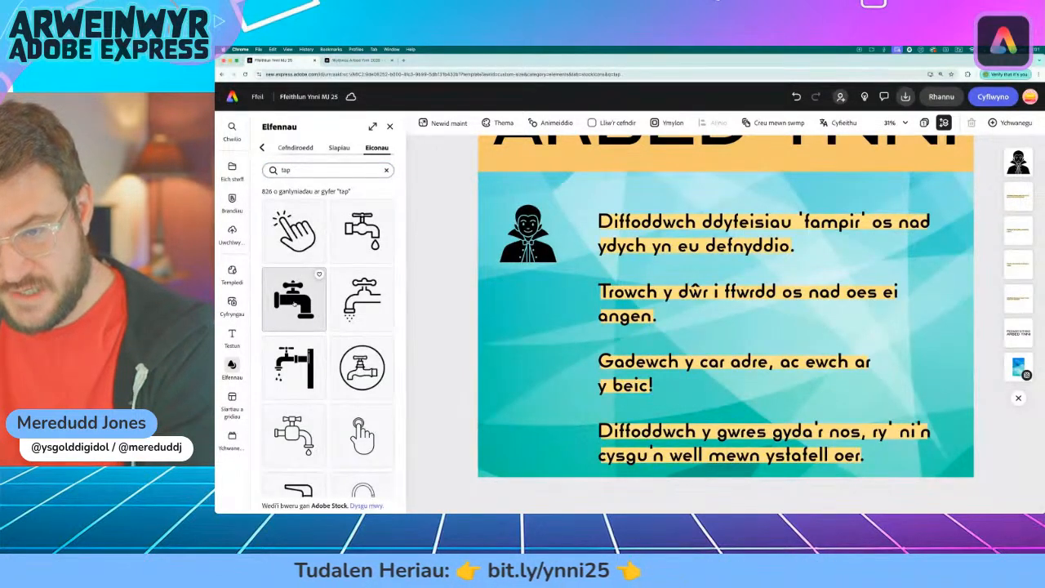
scroll(295, 301, down, 5)
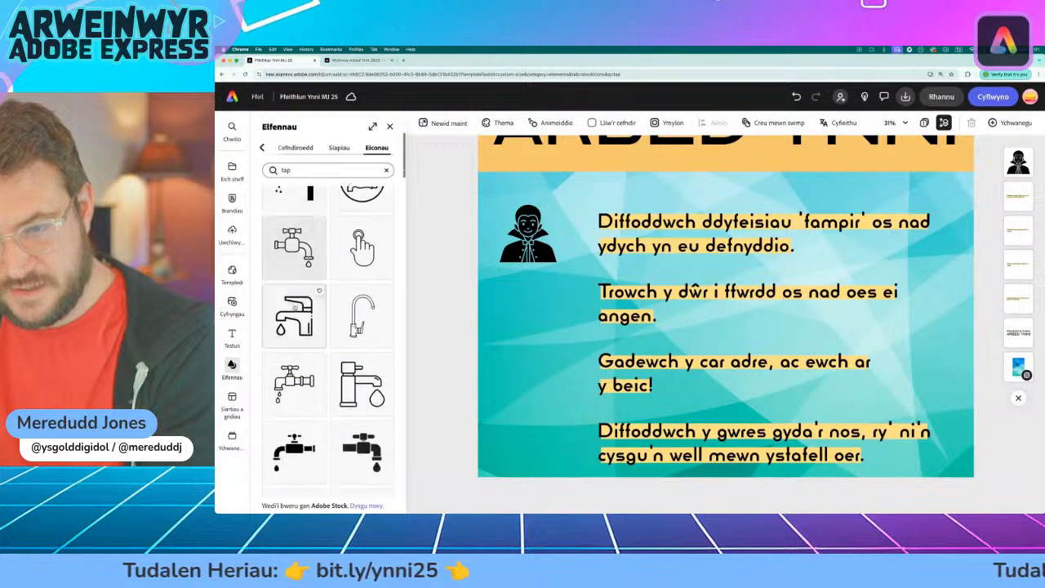
scroll(296, 304, down, 2)
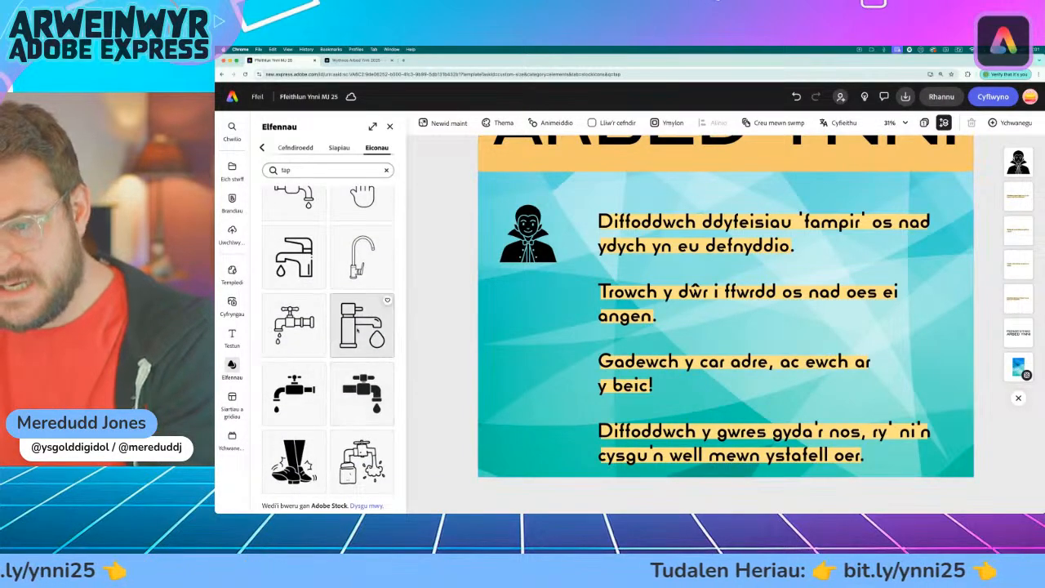
drag(361, 393, 525, 297)
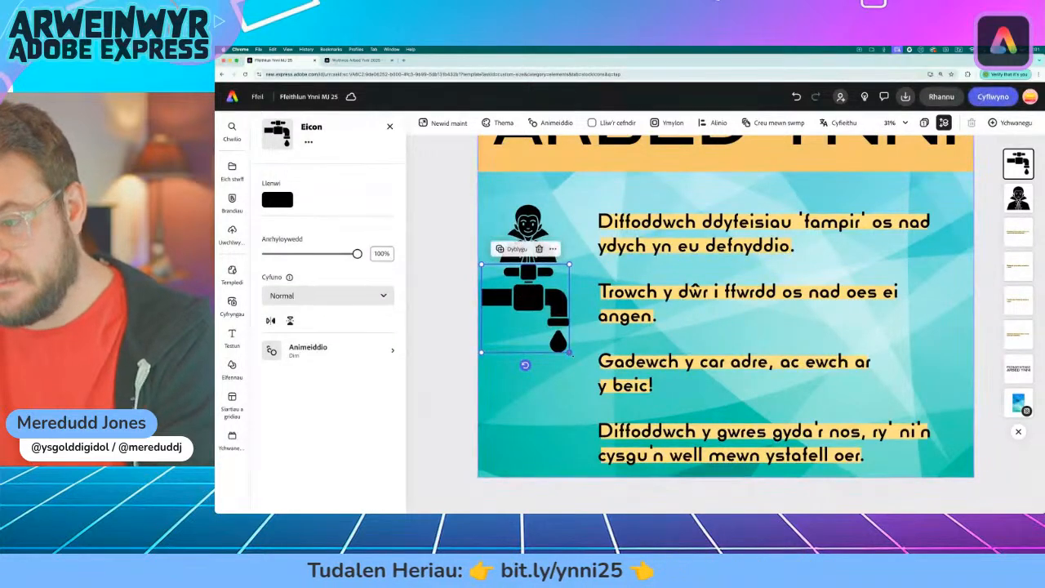
Shrink the tap icon to about the vampire icon's width and align it beneath the vampire, beside the second tip
drag(564, 346, 542, 325)
drag(512, 285, 527, 297)
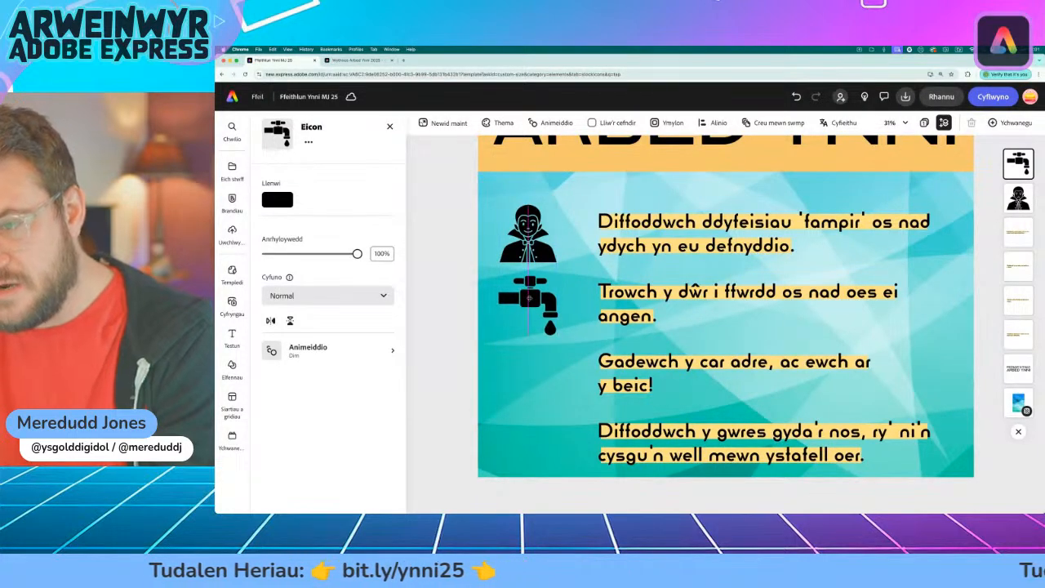
drag(527, 297, 527, 296)
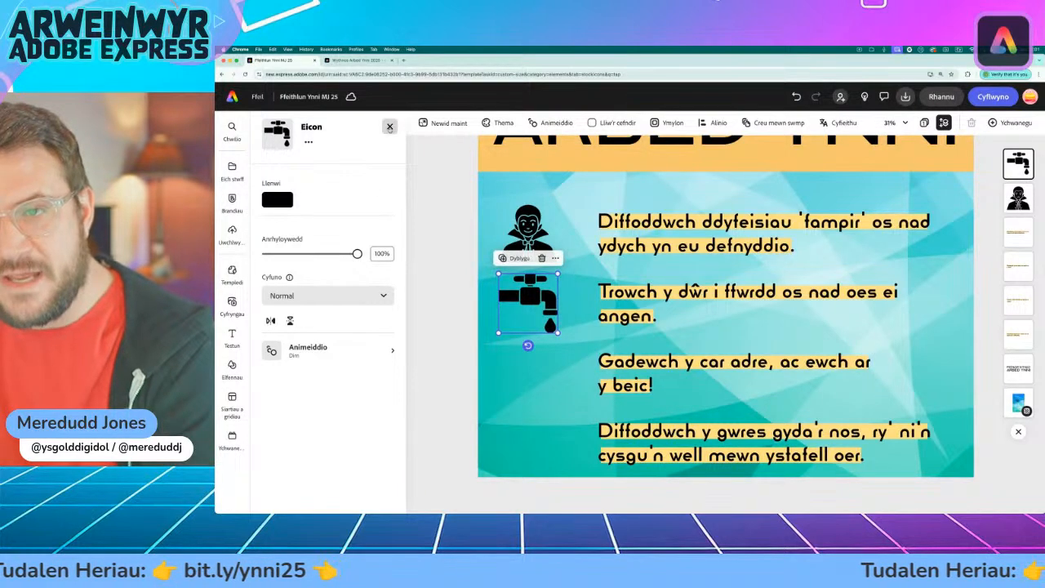
Search the icons for "bike" and place the cyclist icon beside the third tip, below the tap icon
click(389, 126)
click(300, 171)
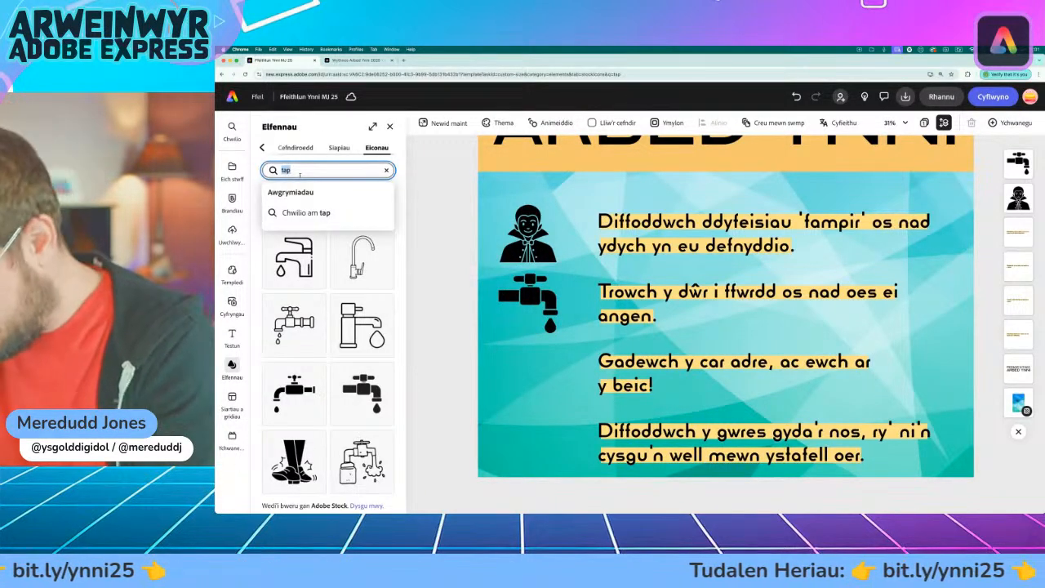
key(Return)
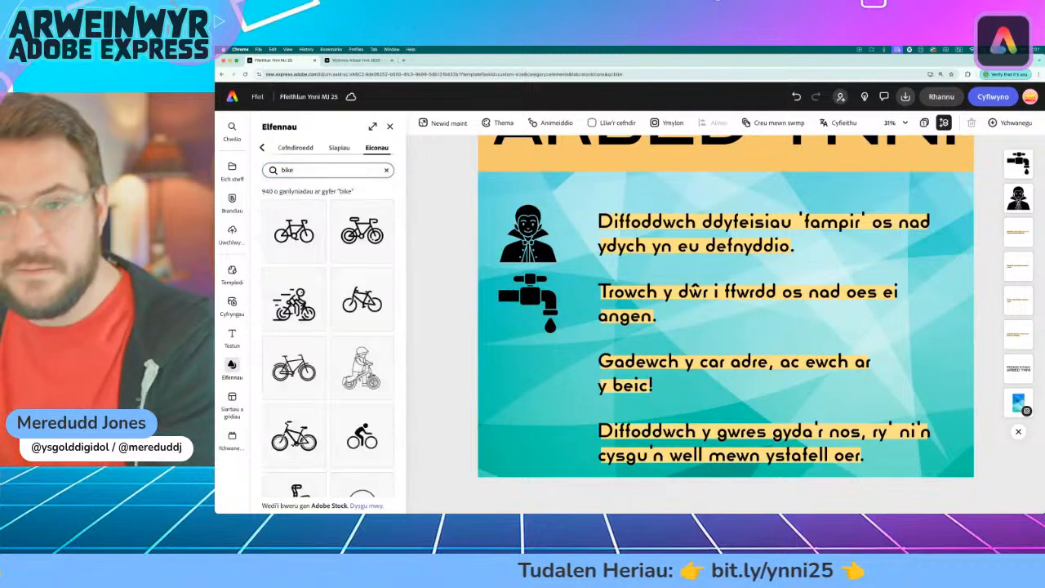
scroll(327, 302, down, 3)
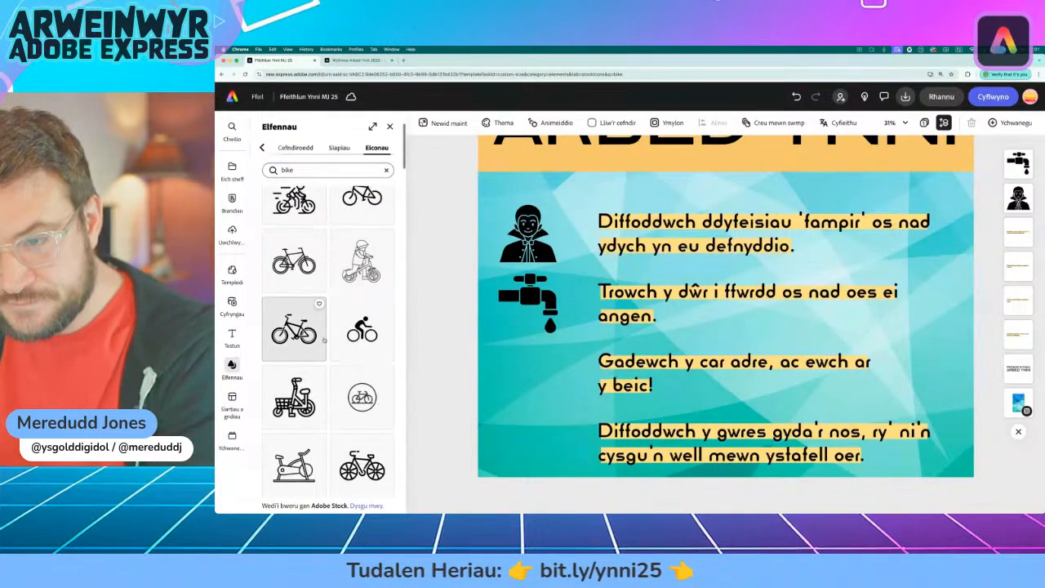
scroll(334, 362, down, 6)
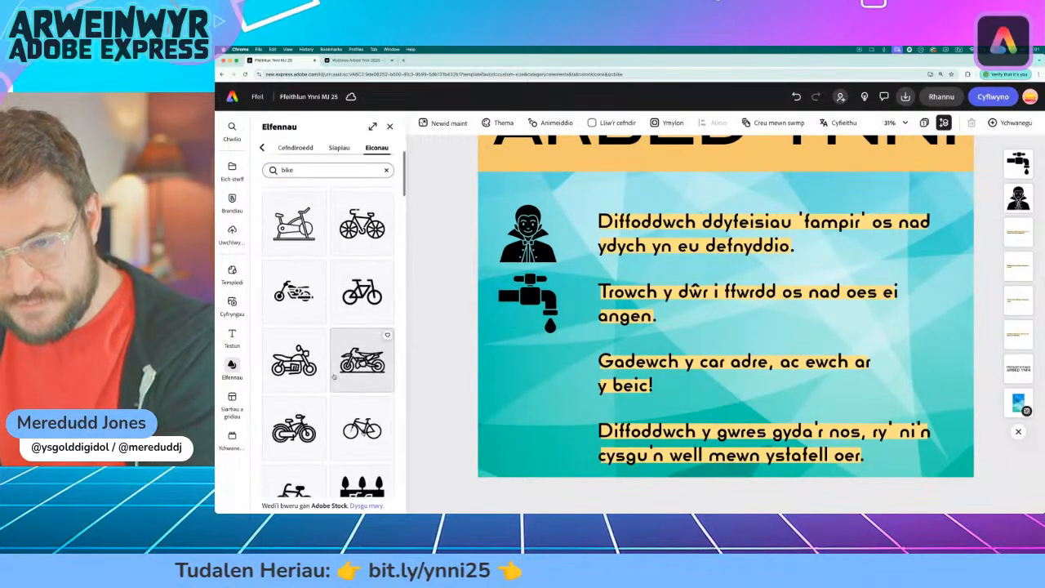
scroll(334, 377, up, 4)
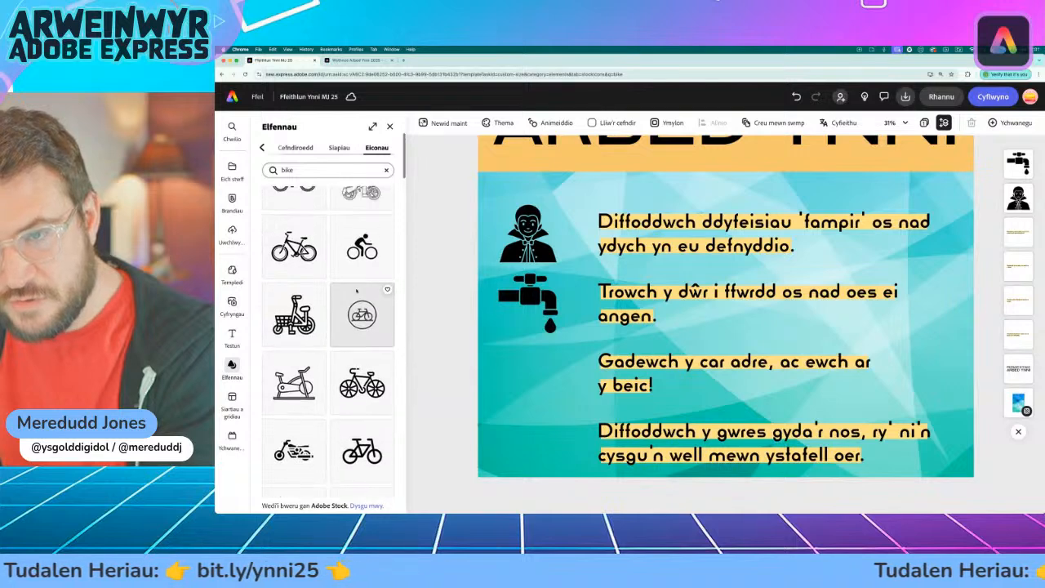
click(362, 251)
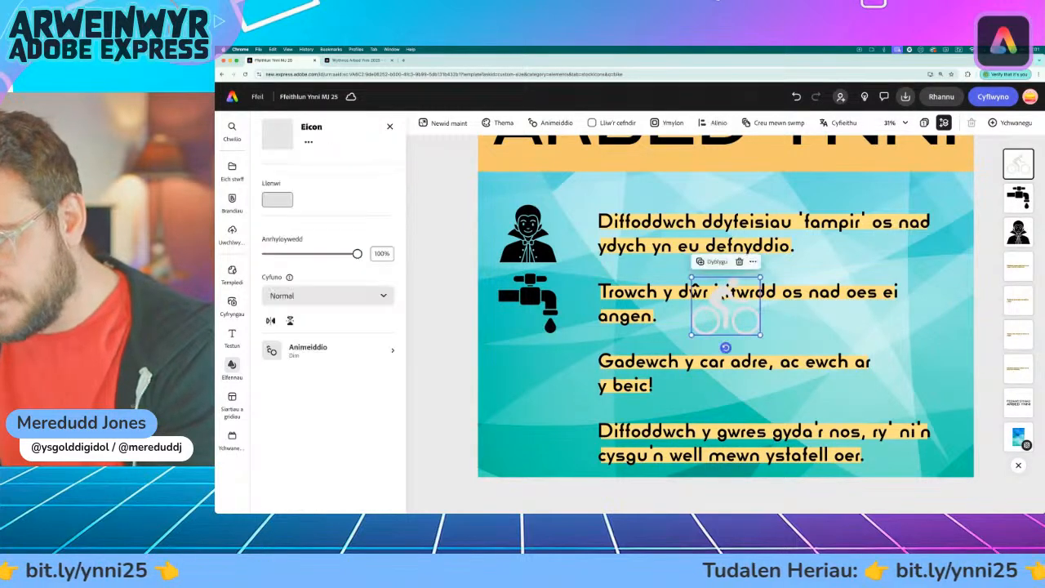
drag(714, 293, 514, 368)
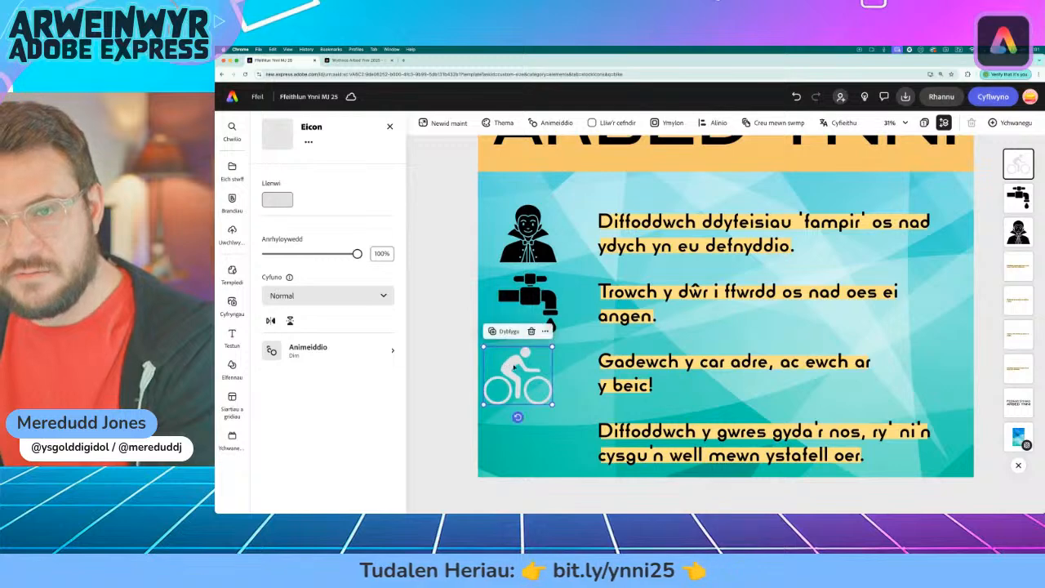
Set the cyclist icon's fill to black and align it with the tap and vampire icons above
click(277, 200)
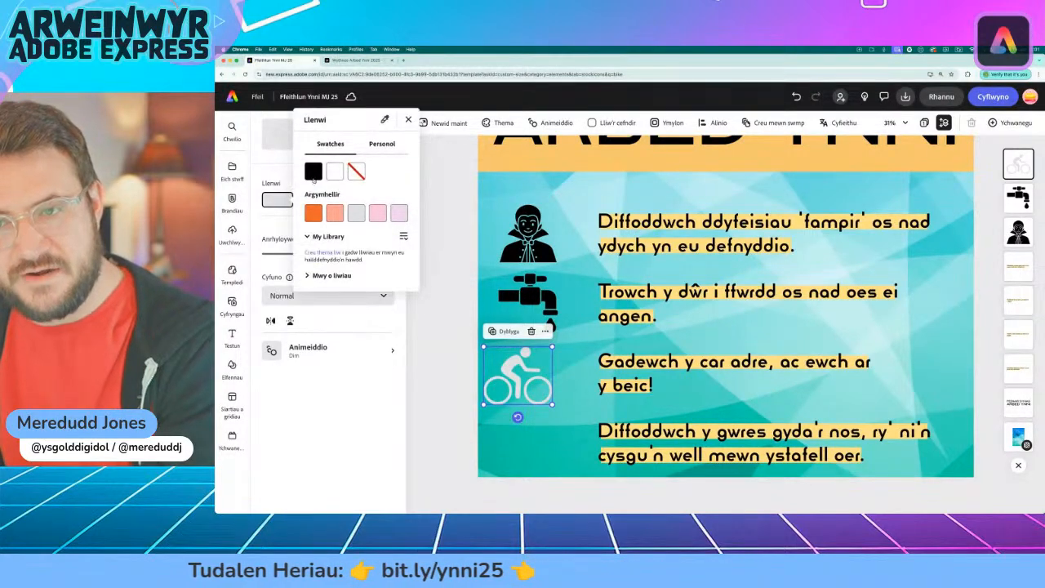
click(314, 171)
click(368, 394)
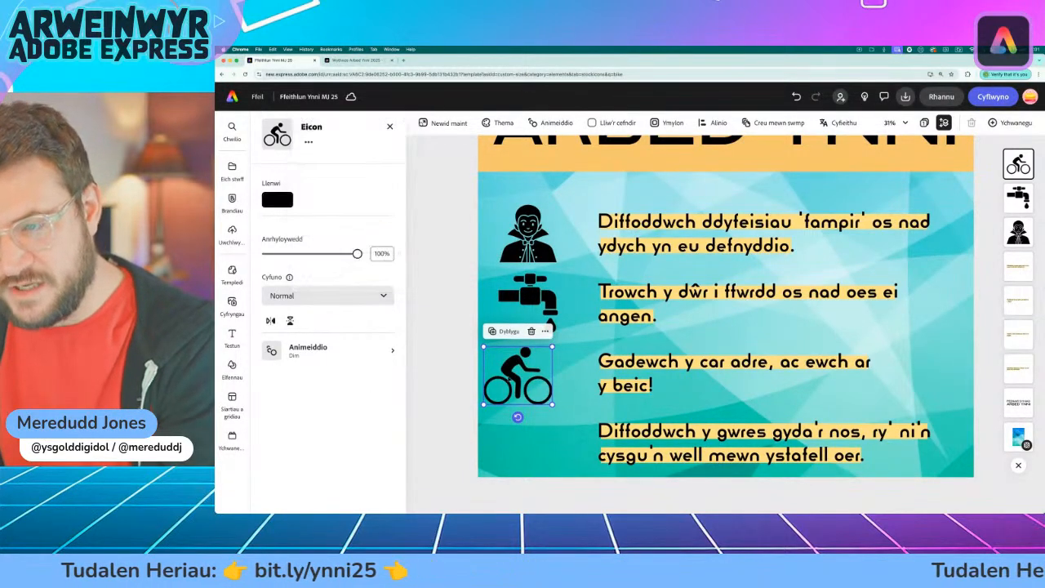
click(448, 379)
drag(518, 368, 526, 367)
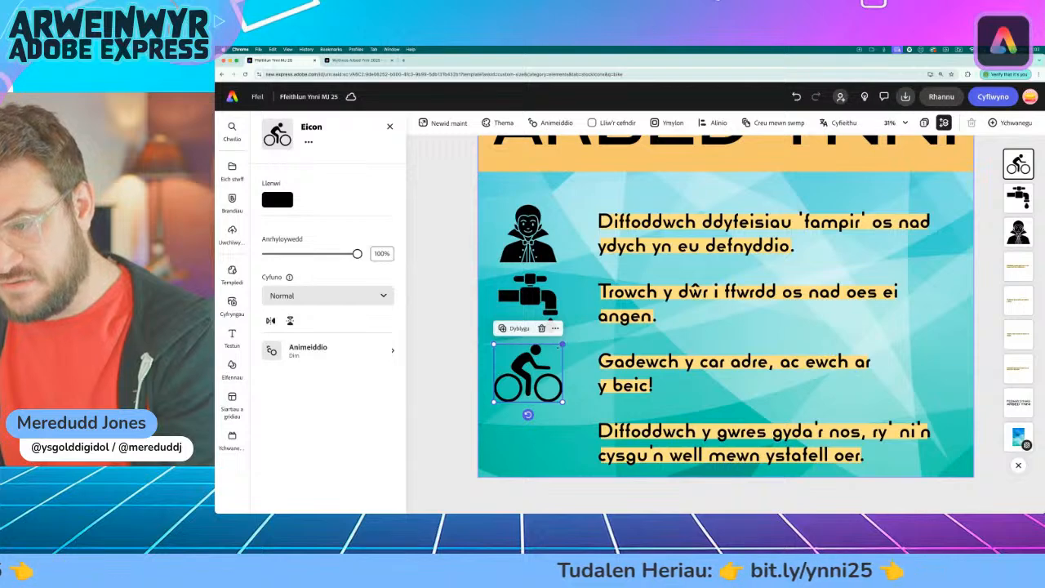
Search the icons for "sleep" and add the solid black crescent moon with stars to the page
click(466, 380)
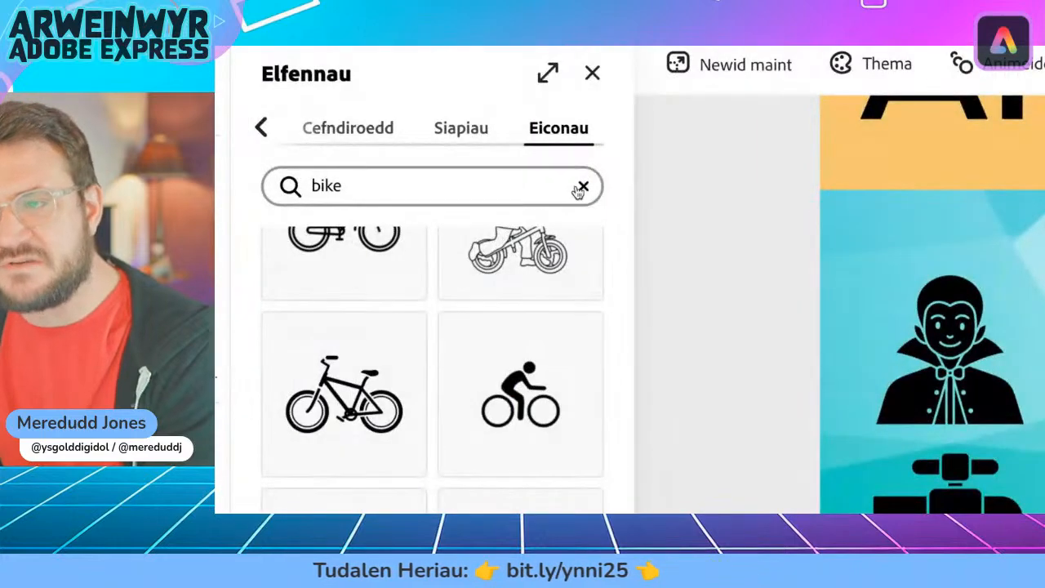
click(581, 187)
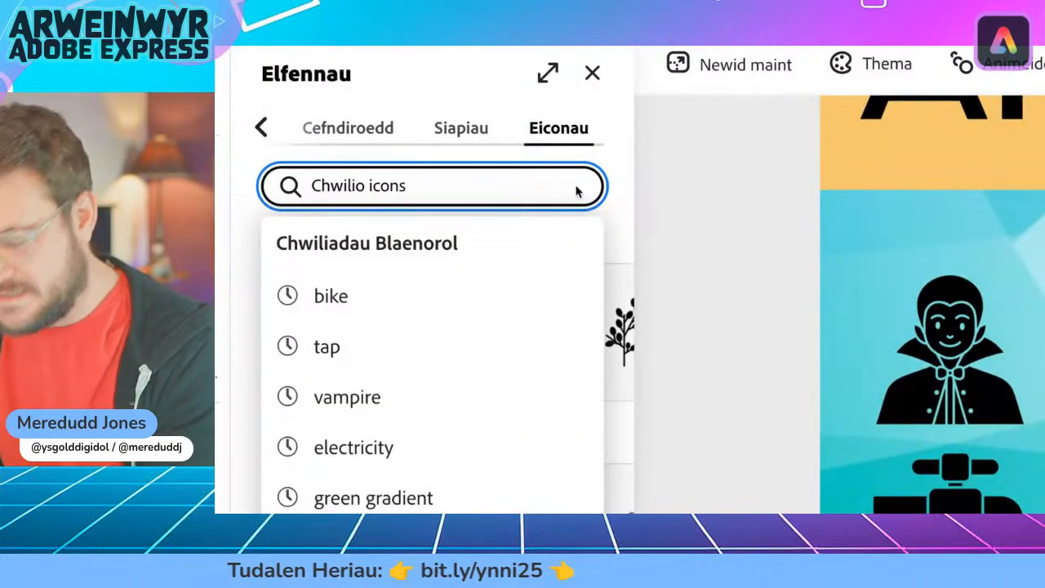
text(sleep)
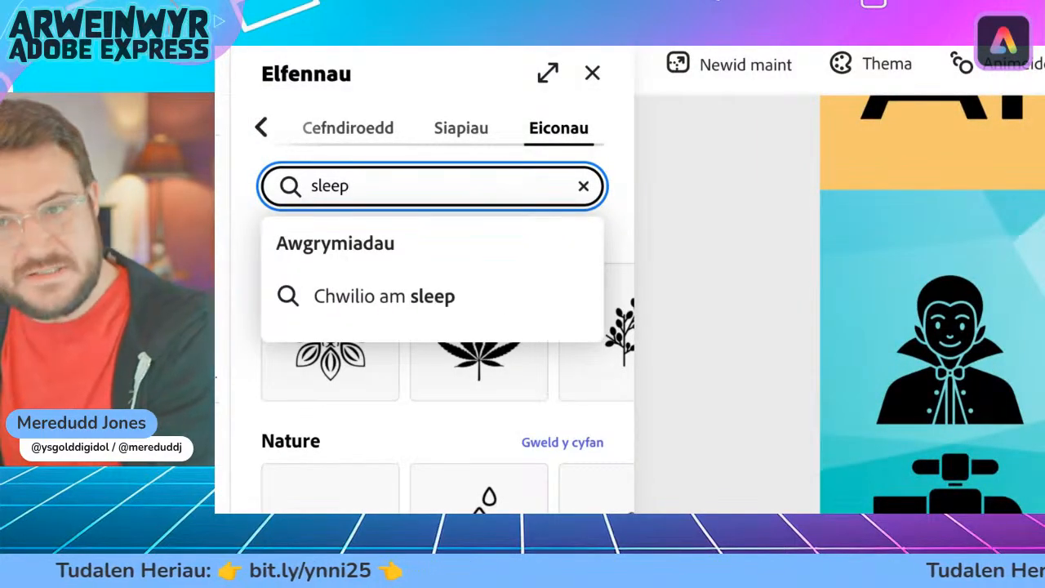
key(Return)
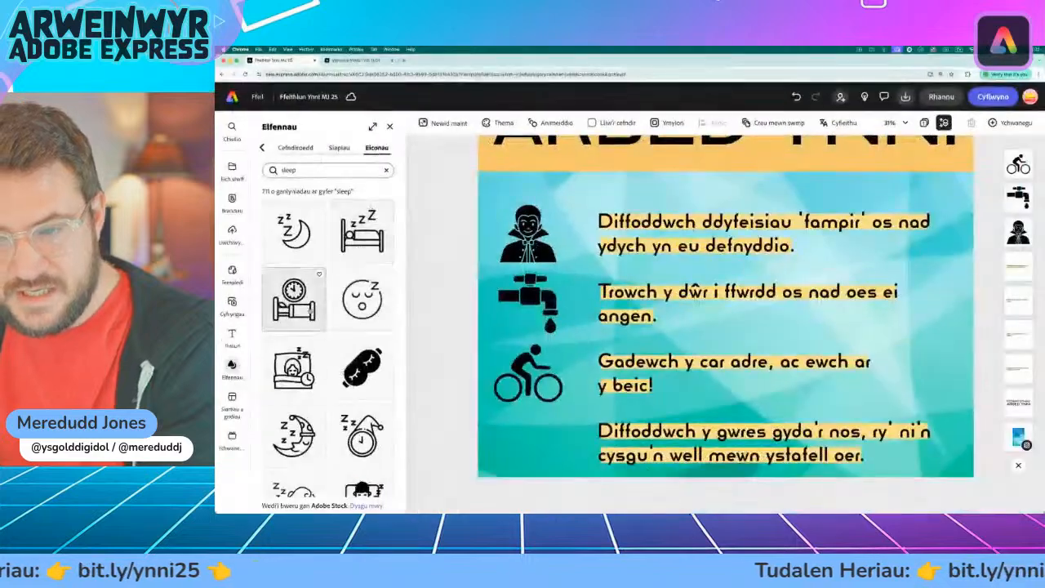
scroll(316, 330, down, 2)
scroll(316, 330, down, 2)
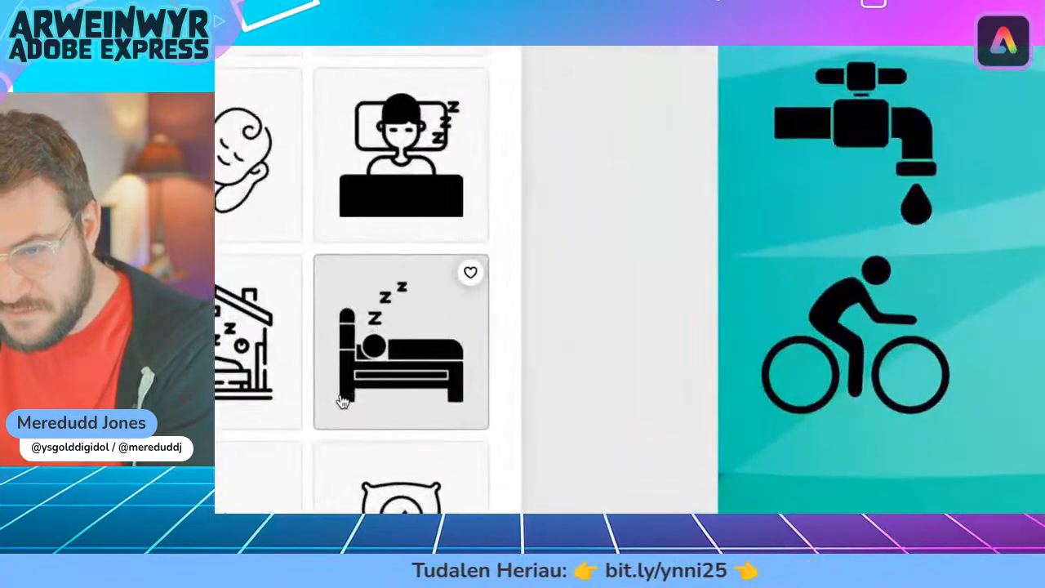
scroll(285, 456, down, 1)
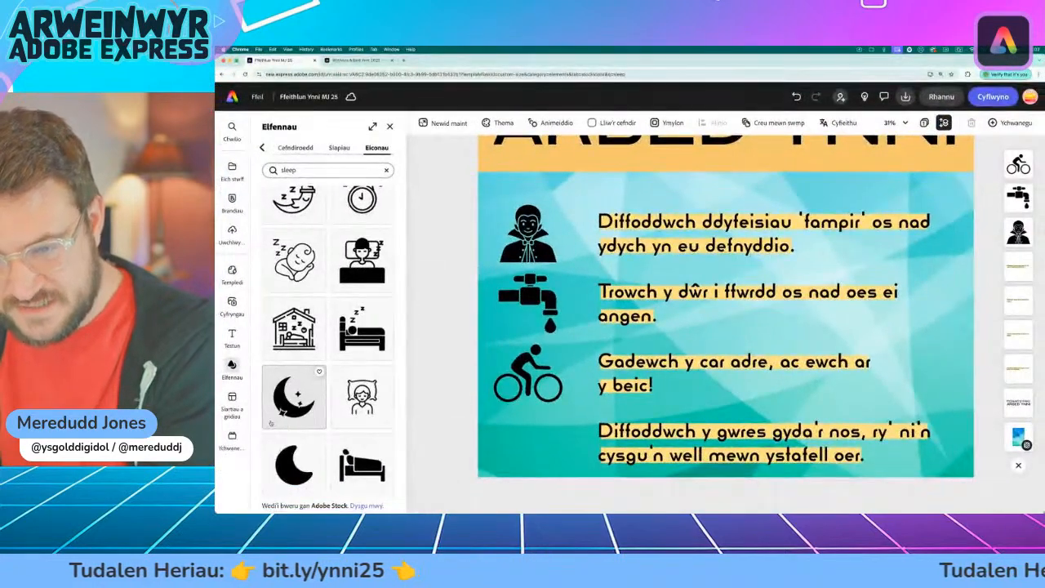
scroll(270, 422, down, 1)
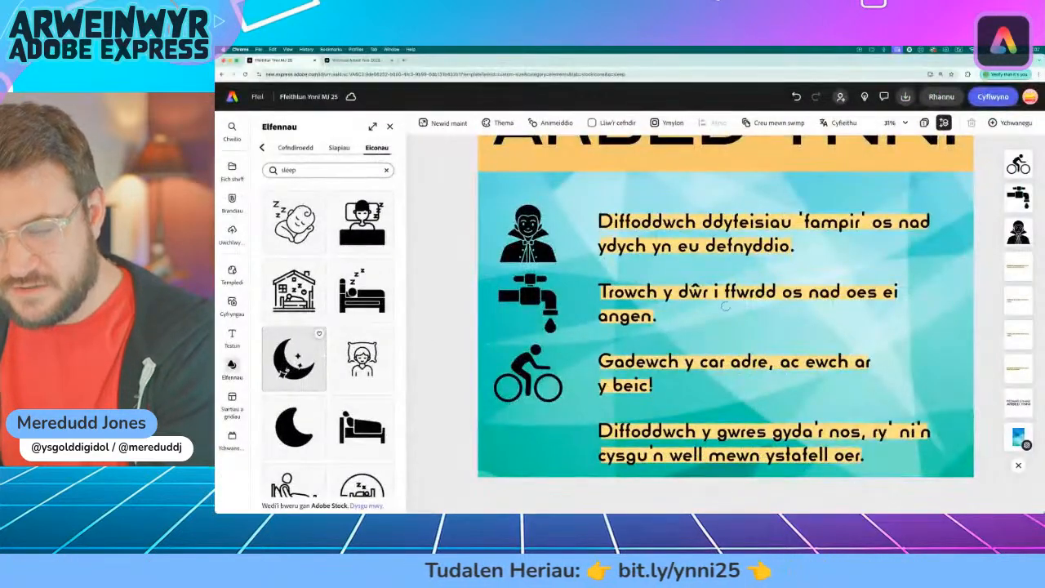
click(332, 362)
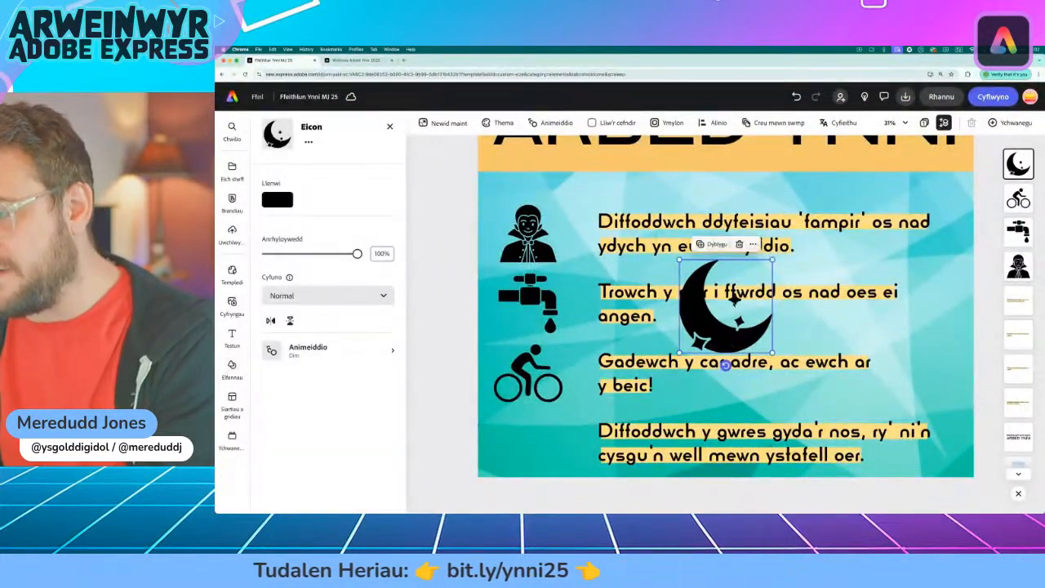
Shrink the moon icon to about the vampire icon's width and align it beneath the cyclist, beside the fourth tip
drag(734, 300, 593, 404)
drag(655, 437, 621, 402)
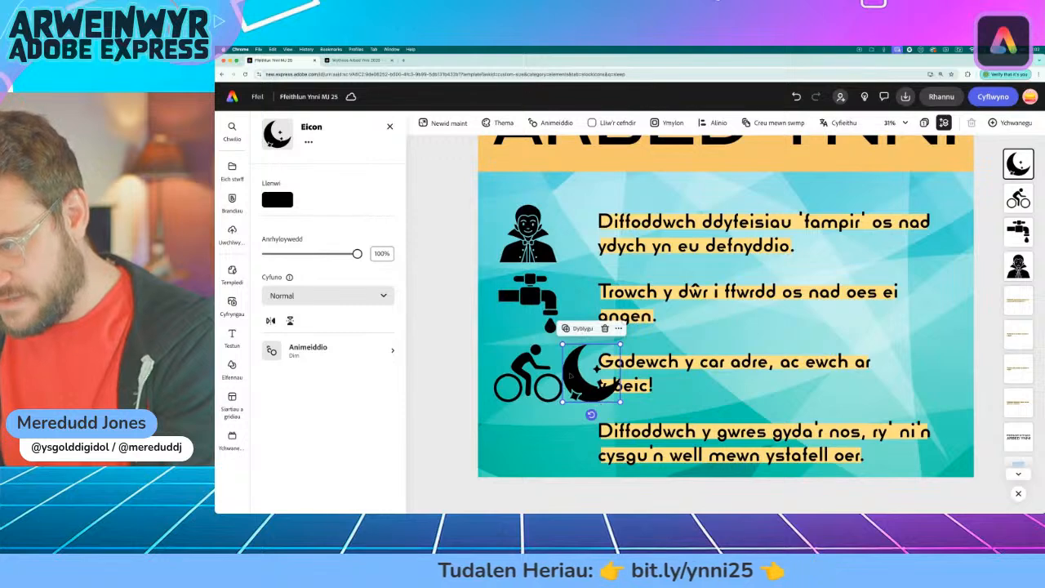
drag(572, 374, 505, 442)
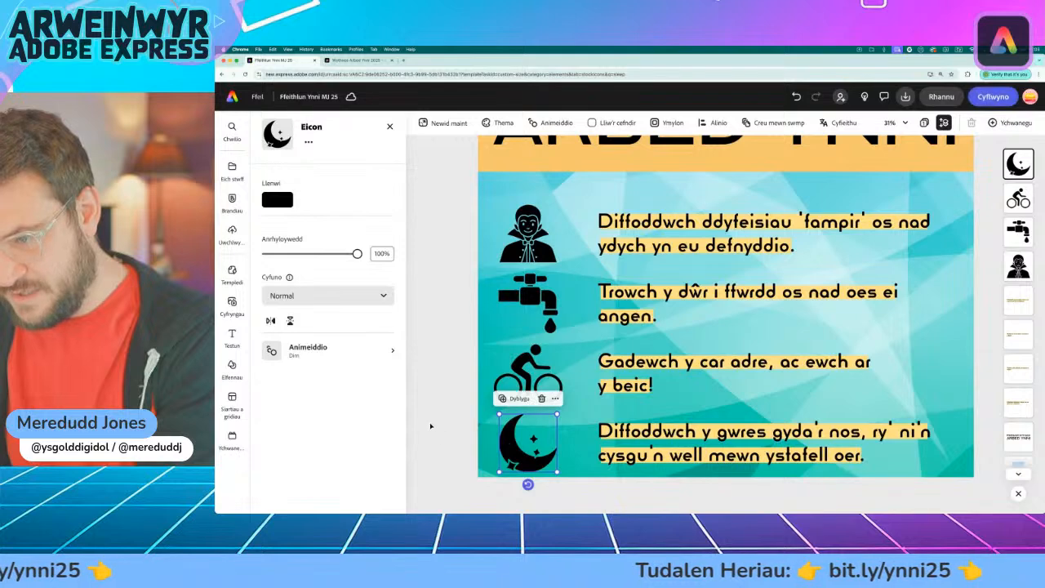
click(446, 425)
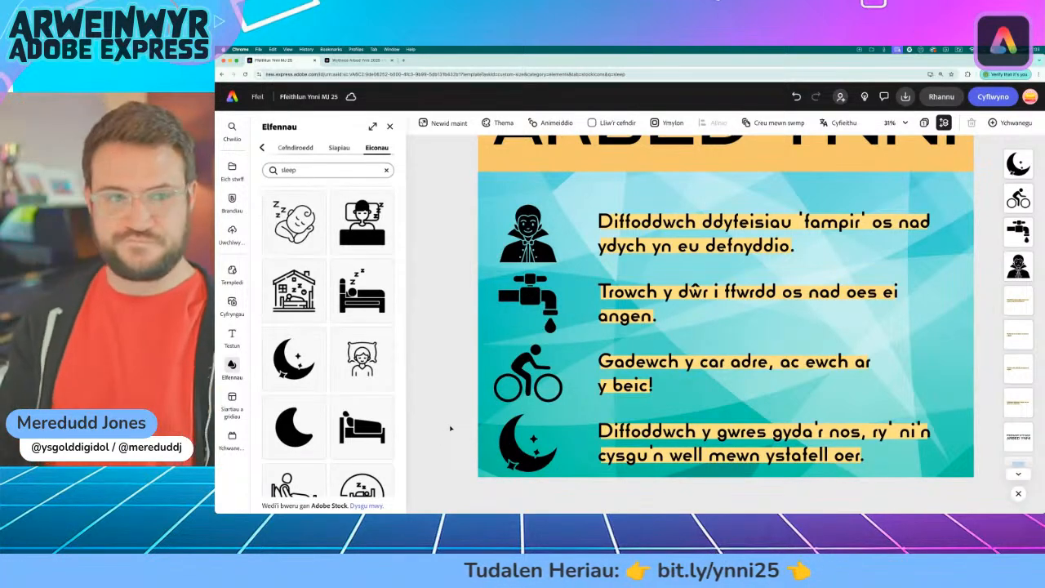
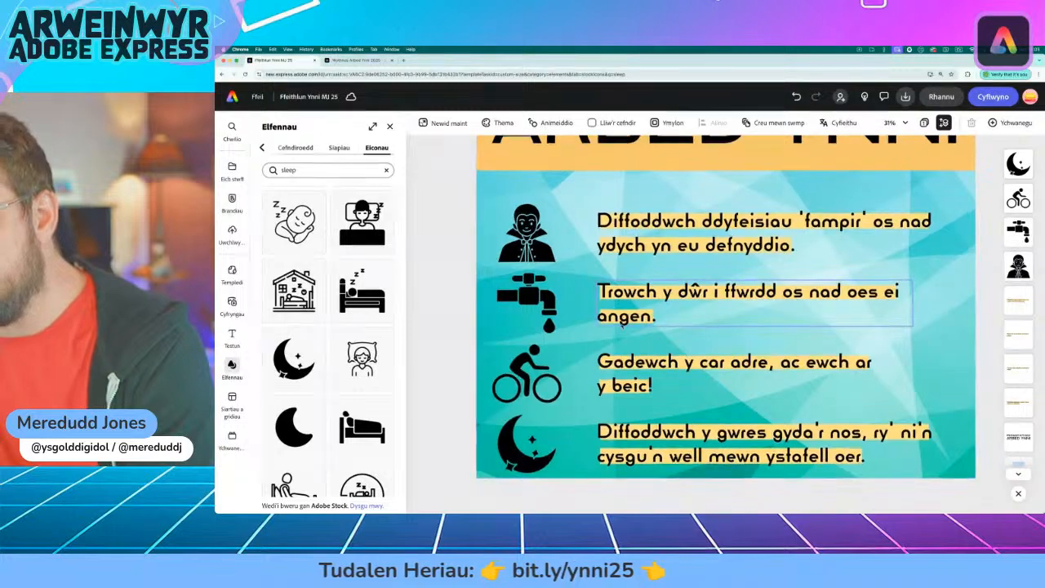
scroll(621, 326, down, 3)
scroll(622, 326, down, 3)
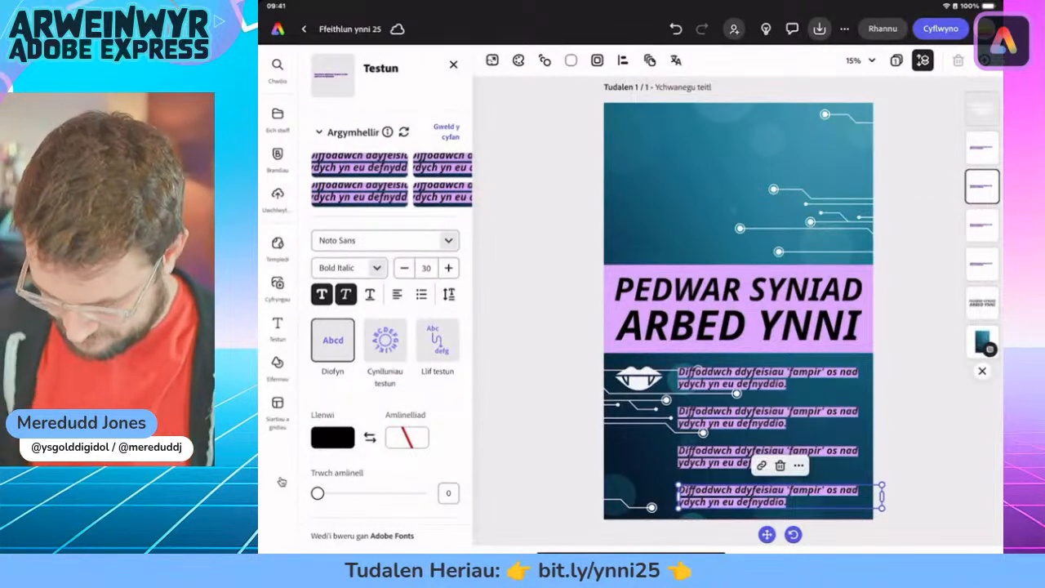
Switch to Chrome, copy the tip "Trowch y dŵr i ffwrdd os nad oes ei angen." and return to Adobe Express
drag(630, 552, 694, 367)
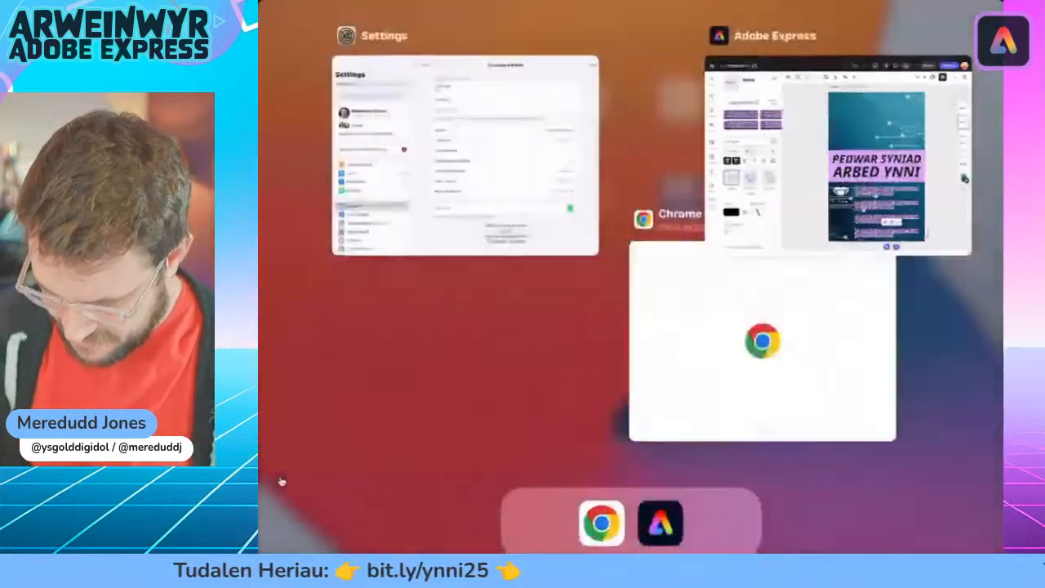
click(861, 357)
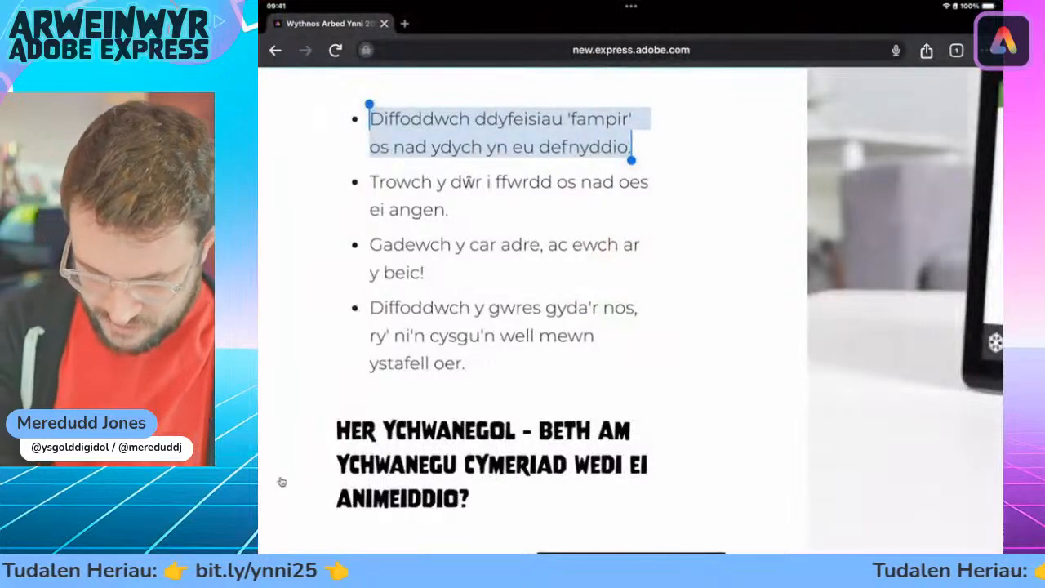
drag(382, 181, 509, 210)
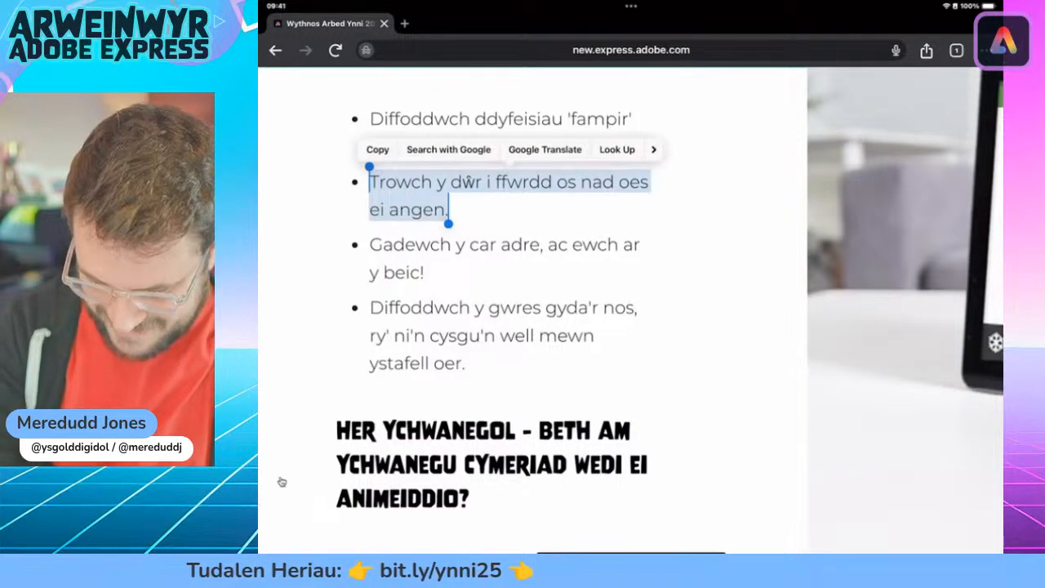
click(377, 149)
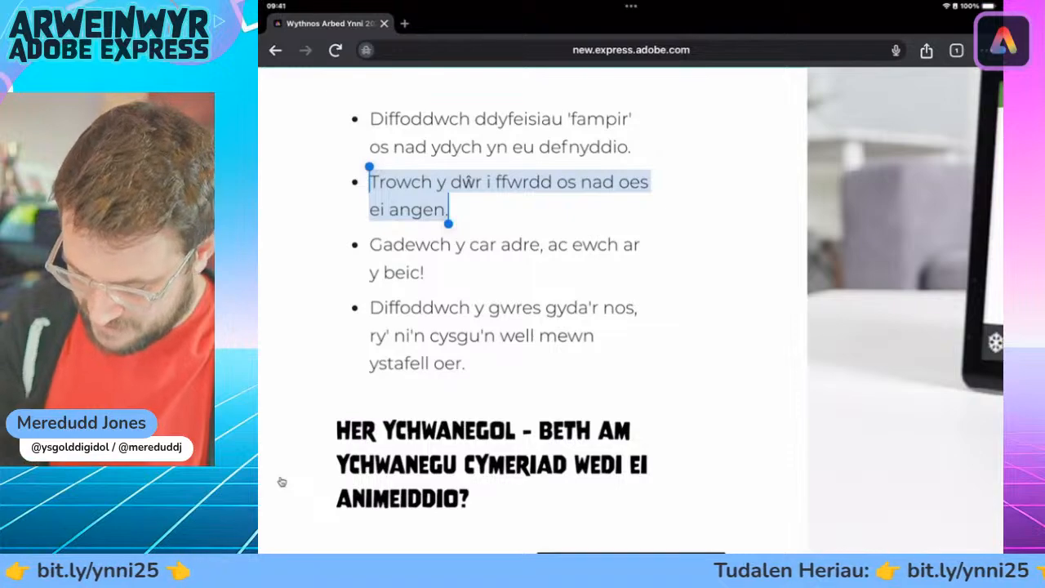
drag(630, 550, 659, 310)
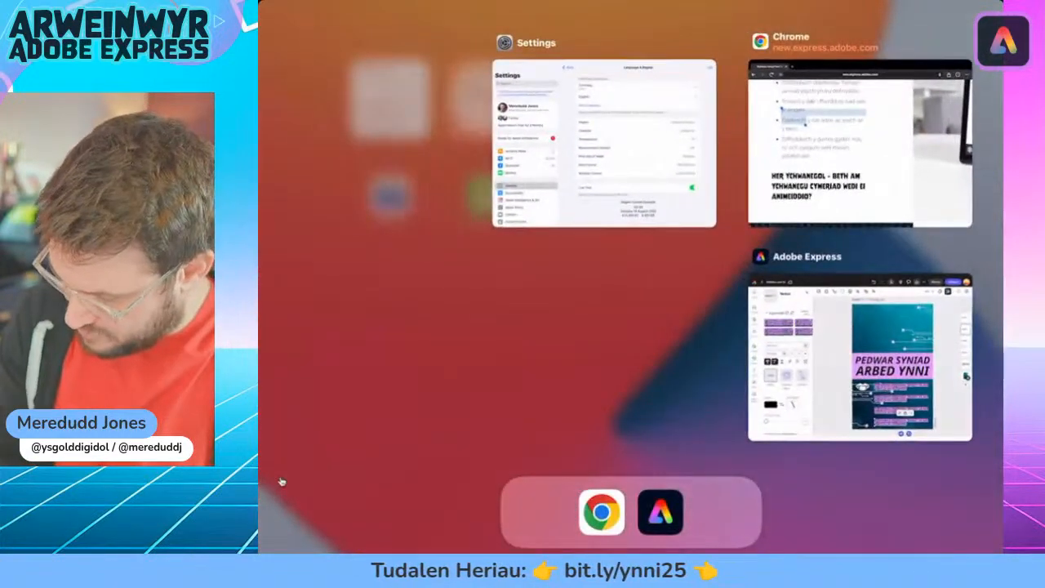
click(854, 356)
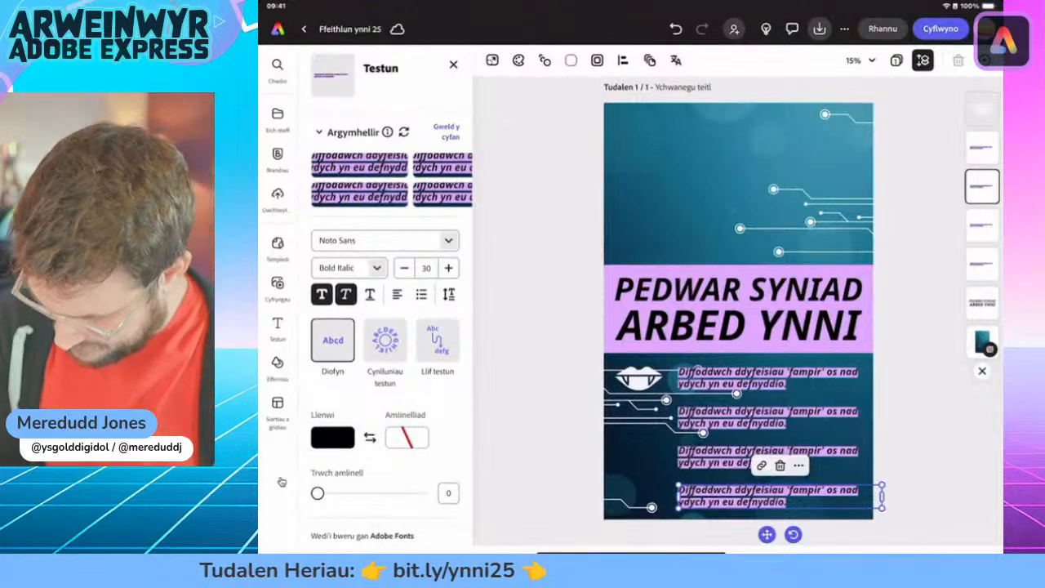
Replace all the text in the second tip's box with the copied "Trowch y dŵr i ffwrdd os nad oes ei angen."
scroll(738, 425, up, 4)
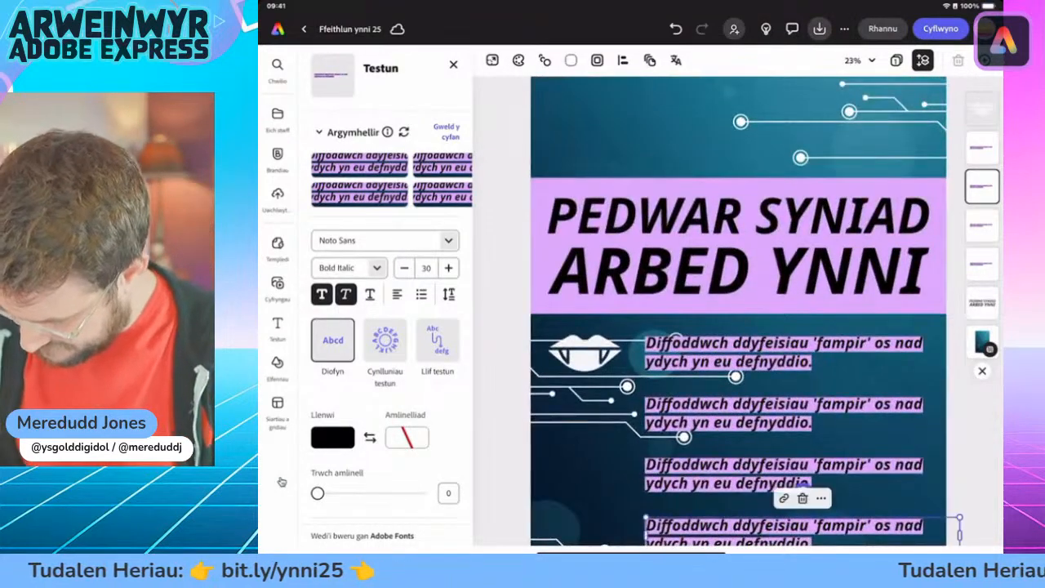
click(776, 413)
double_click(800, 421)
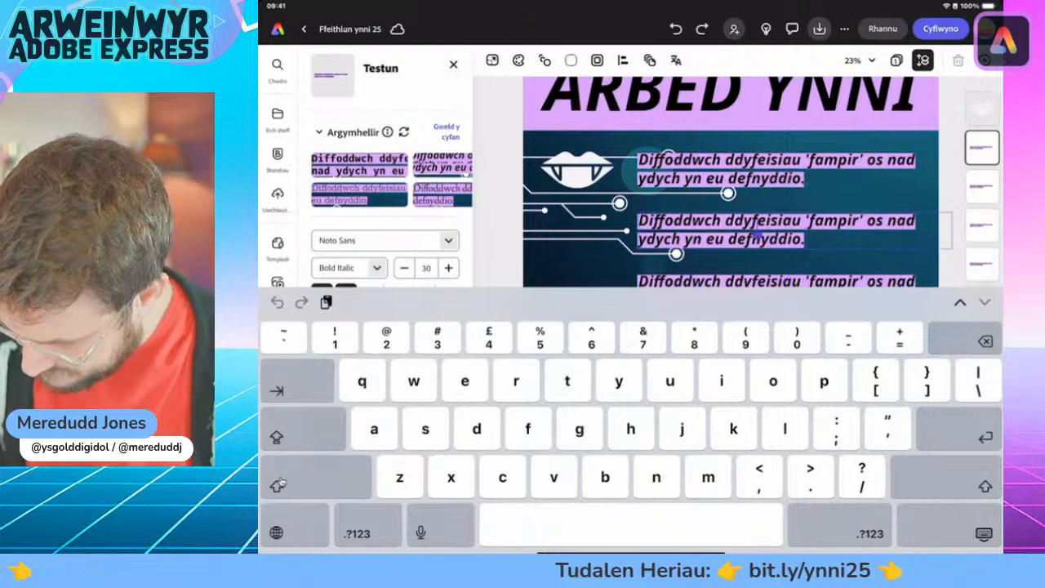
drag(673, 234, 653, 234)
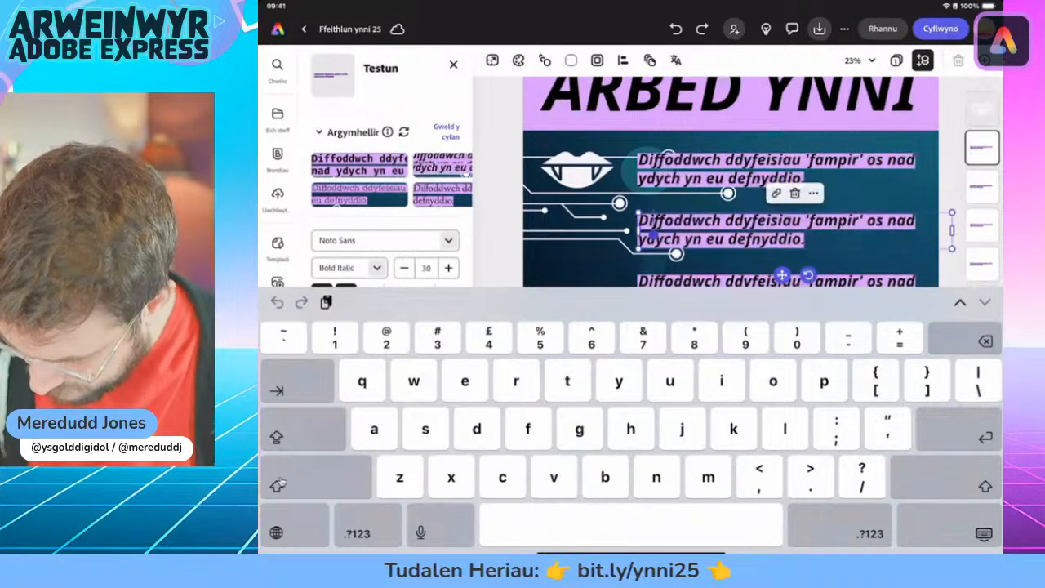
double_click(658, 222)
drag(725, 232, 804, 245)
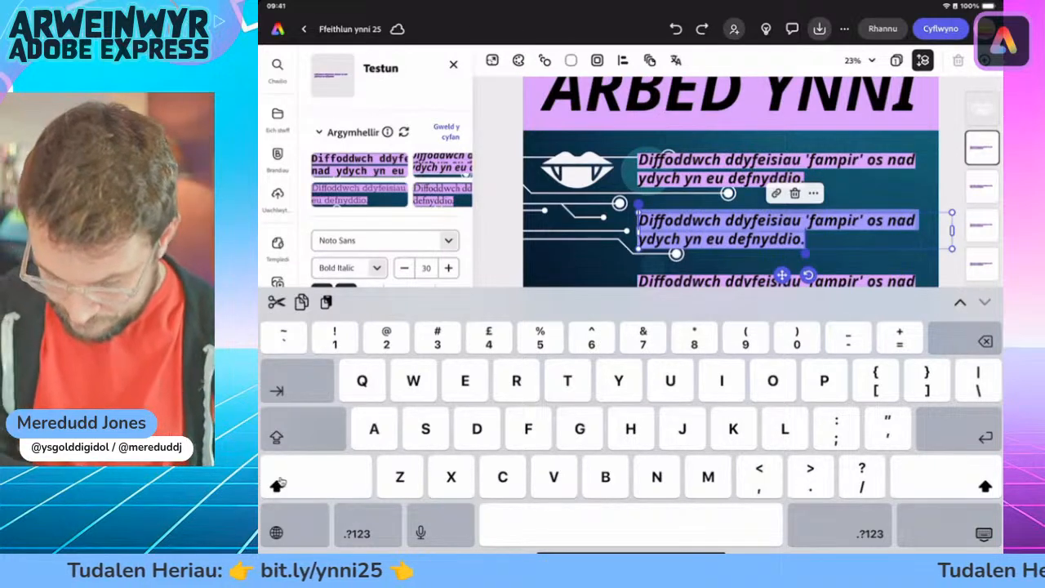
key(ctrl+v)
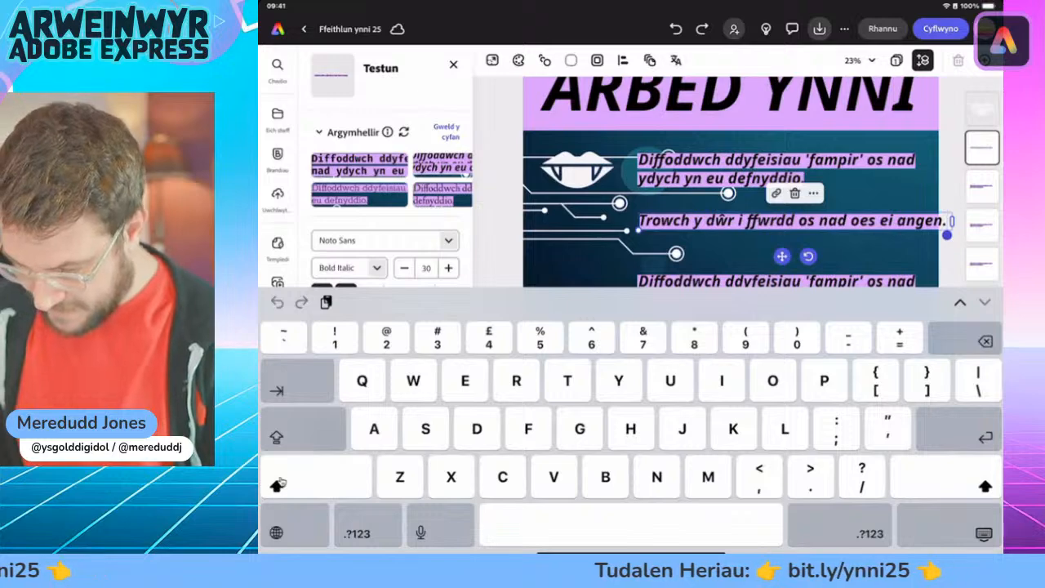
key(Escape)
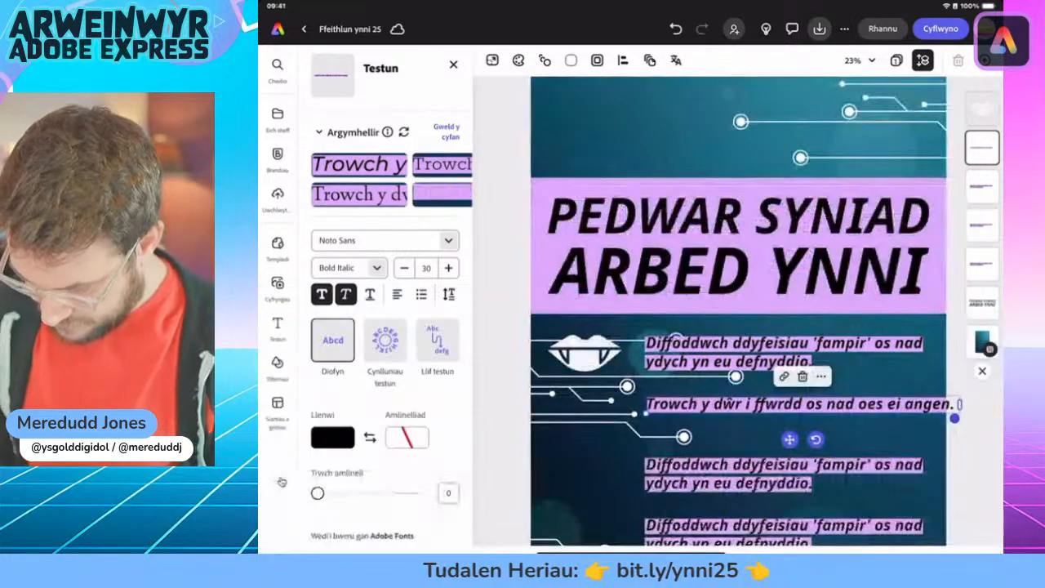
Narrow the second tip's text box so its sentence wraps onto two lines within the page
scroll(738, 351, up, 5)
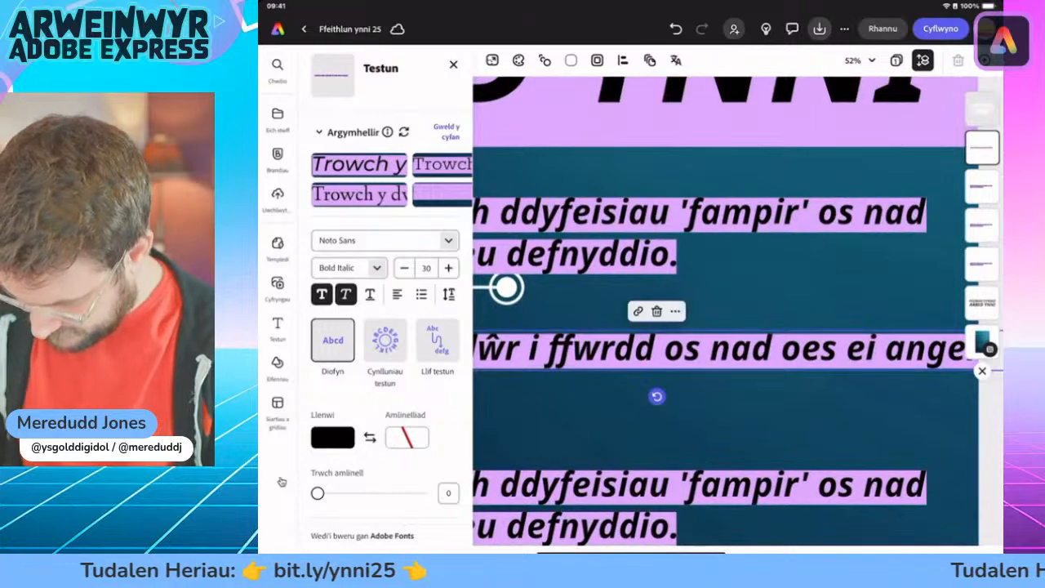
scroll(725, 310, down, 3)
scroll(724, 310, down, 3)
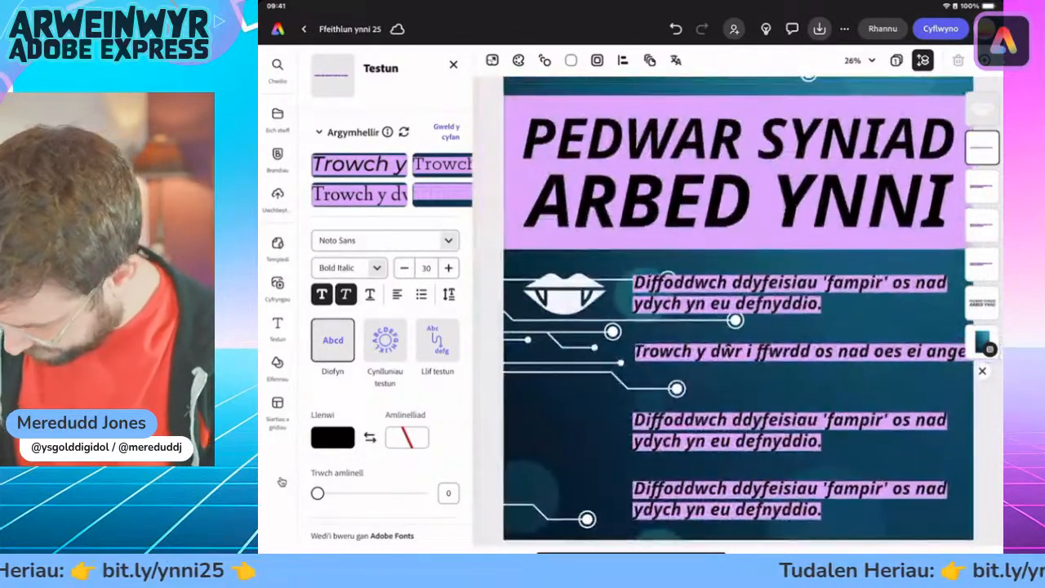
scroll(738, 351, down, 1)
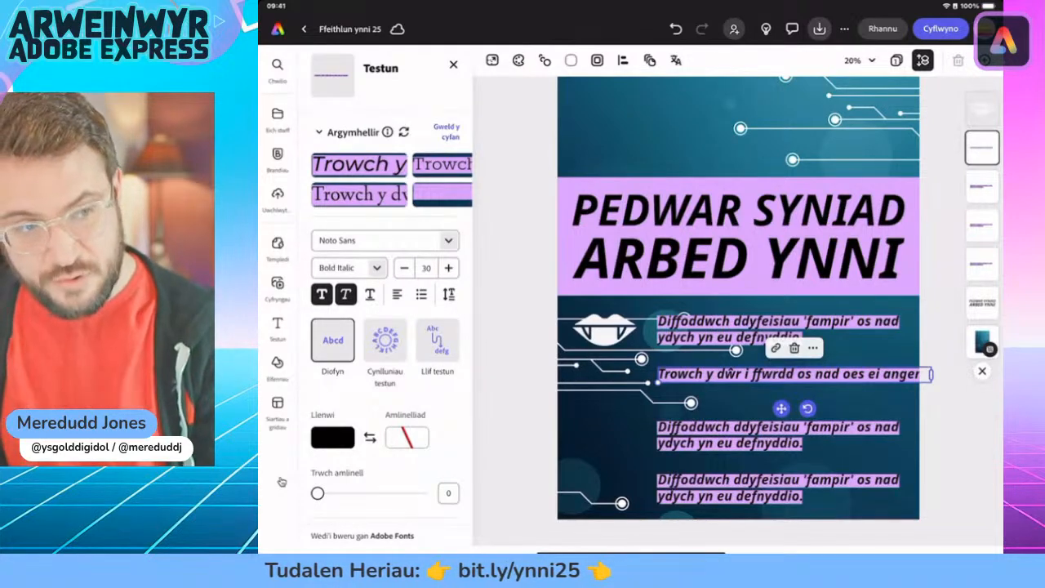
drag(930, 373, 873, 382)
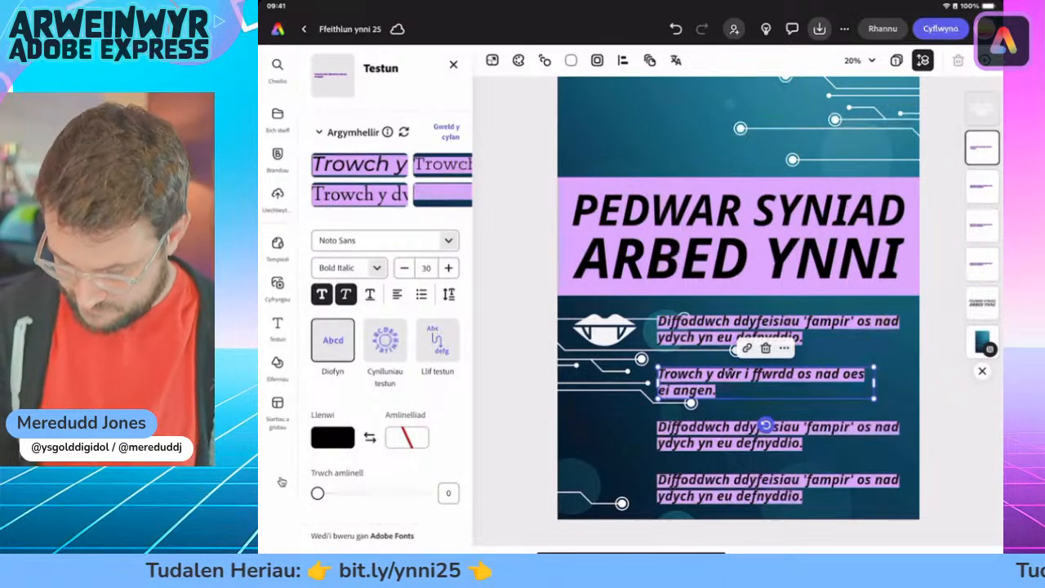
Switch to Chrome, copy the tip "Gadewch y car adre, ac ewch ar y beic!" and return to Adobe Express
key(super+Tab)
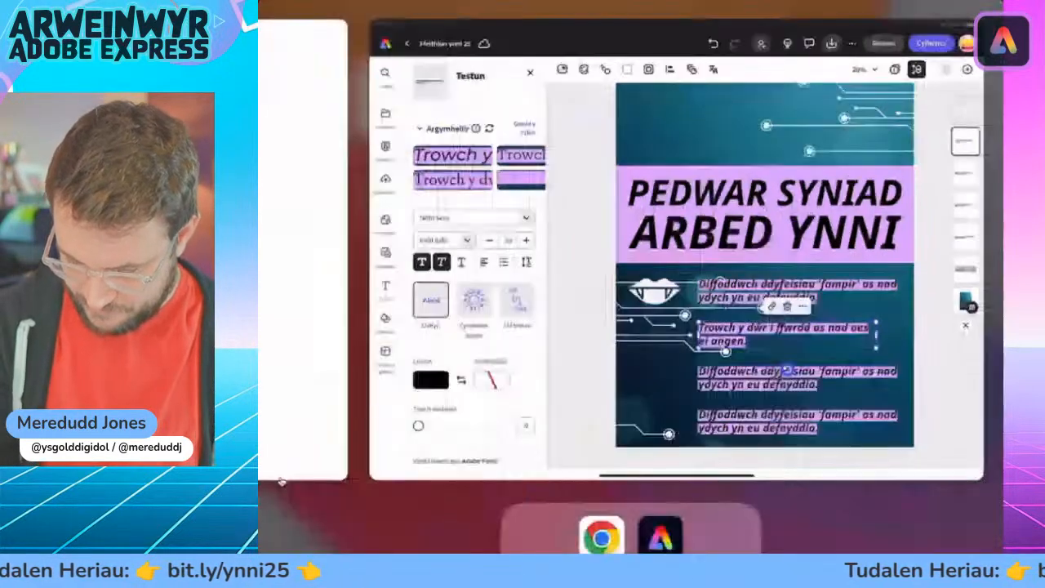
click(281, 480)
click(281, 481)
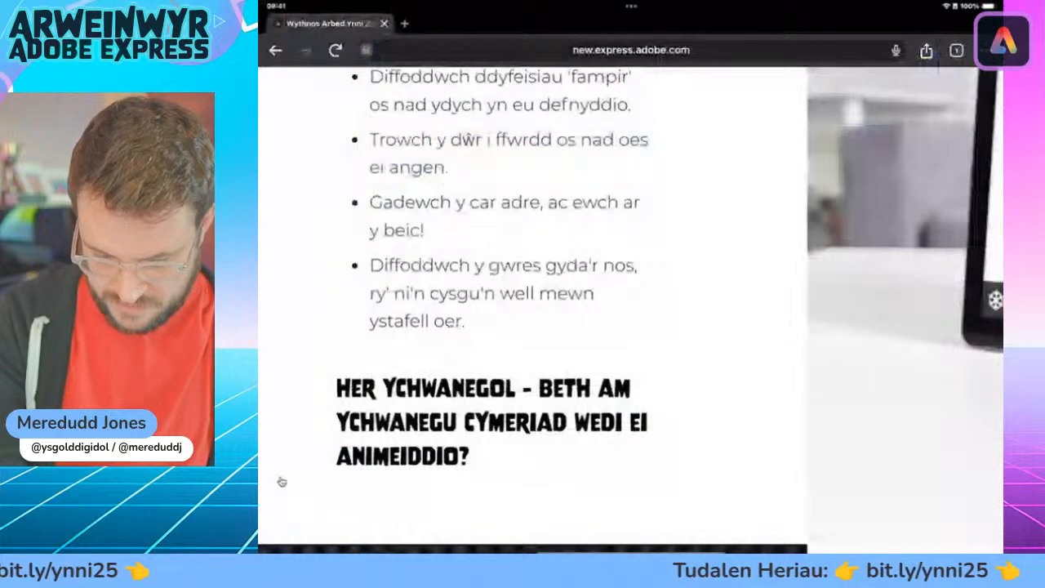
double_click(375, 203)
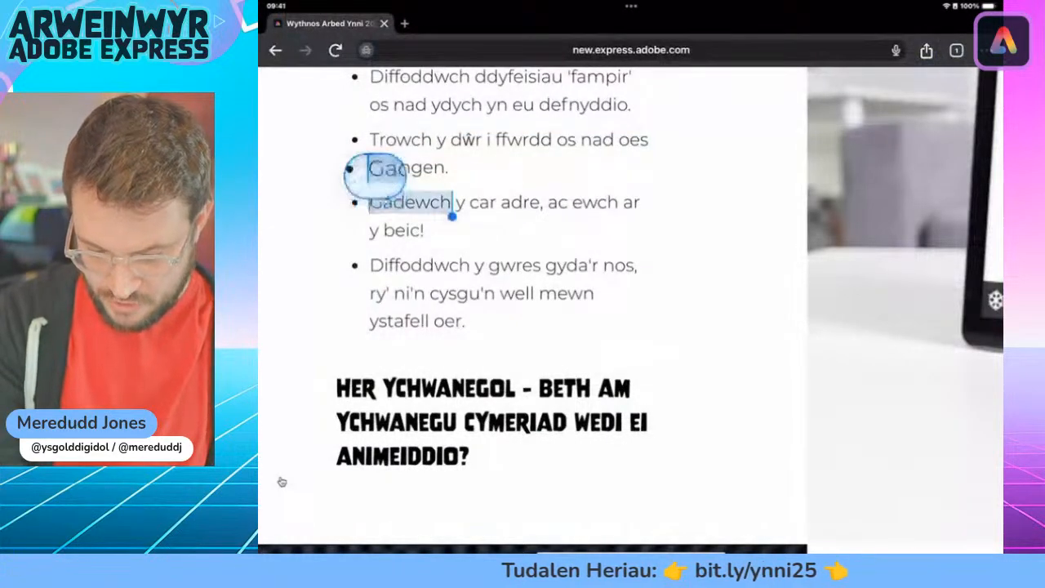
drag(375, 202, 424, 231)
key(ctrl+c)
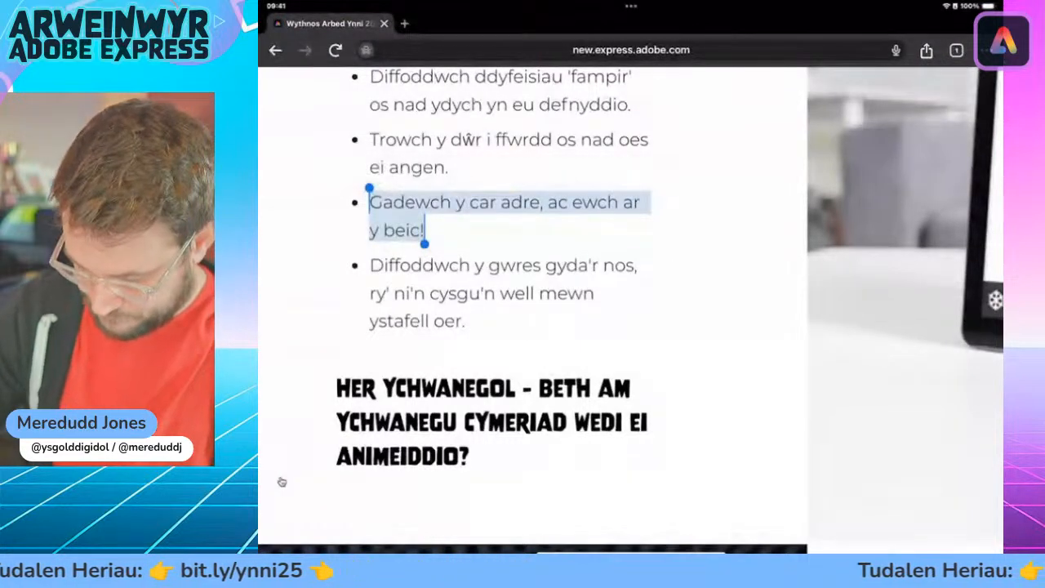
drag(630, 551, 714, 306)
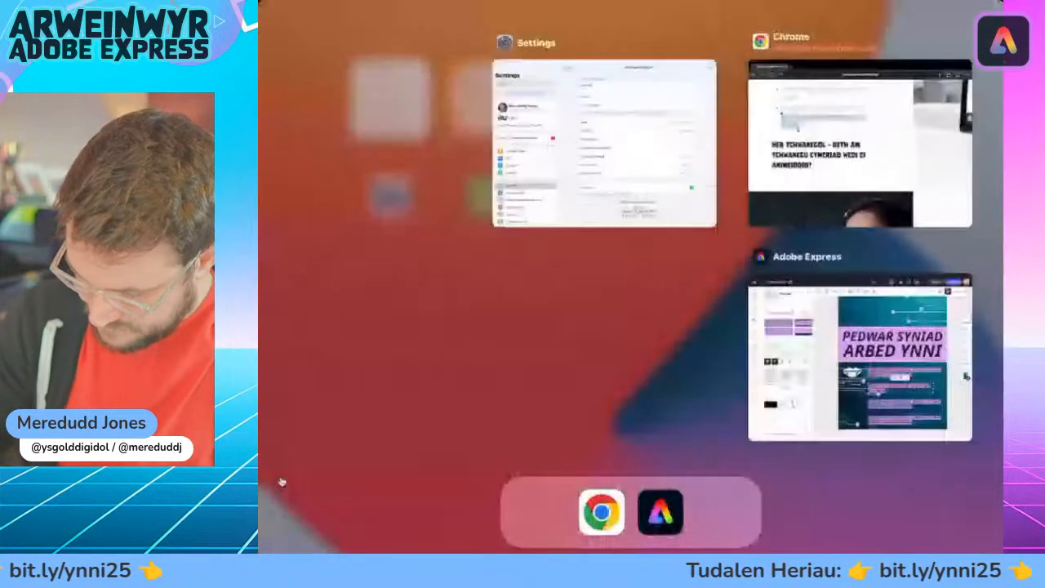
click(860, 357)
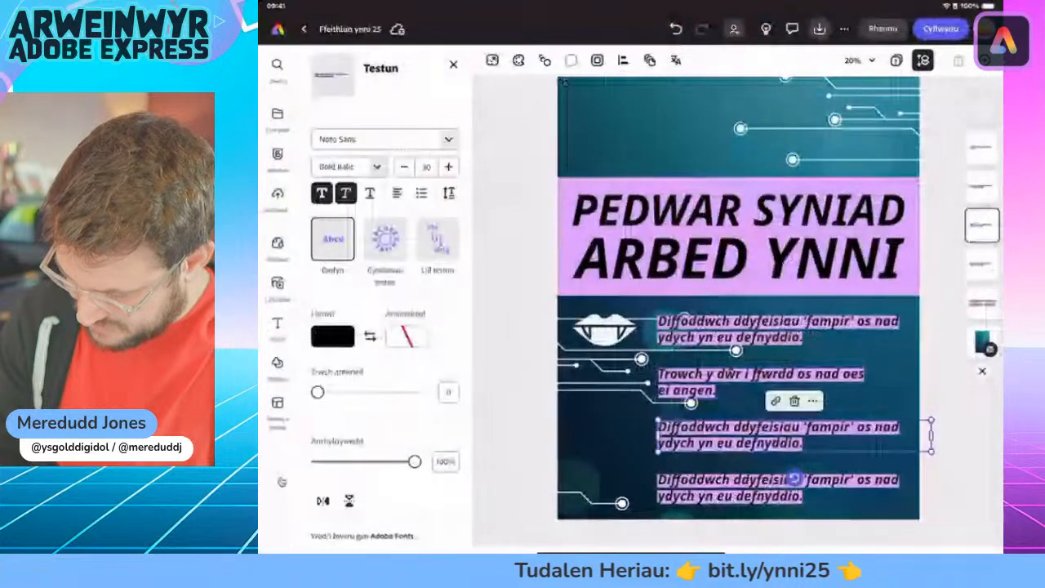
Replace all the text in the third tip's box with the copied "Gadewch y car adre, ac ewch ar y beic!"
double_click(767, 427)
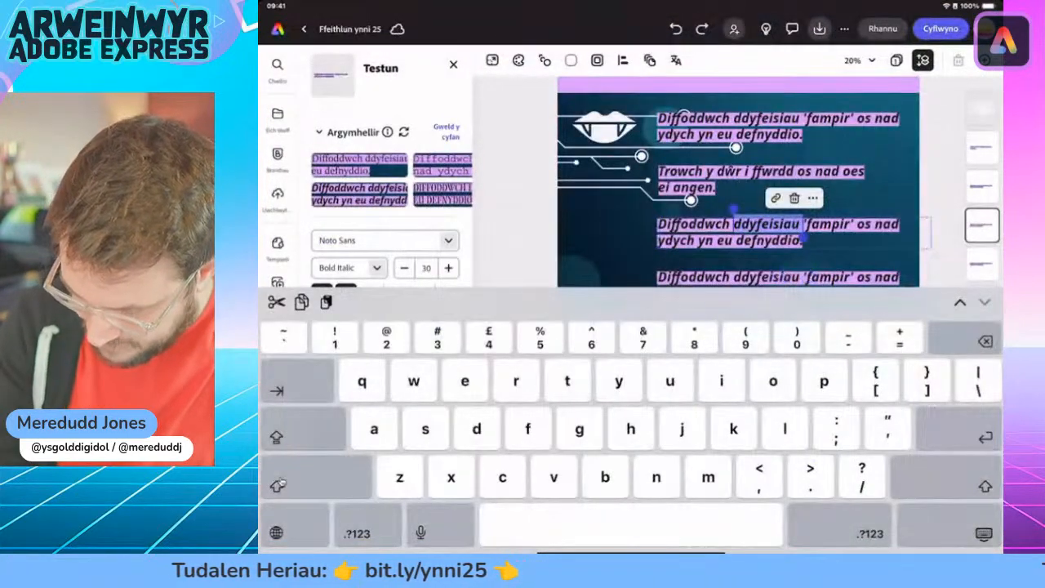
triple_click(767, 224)
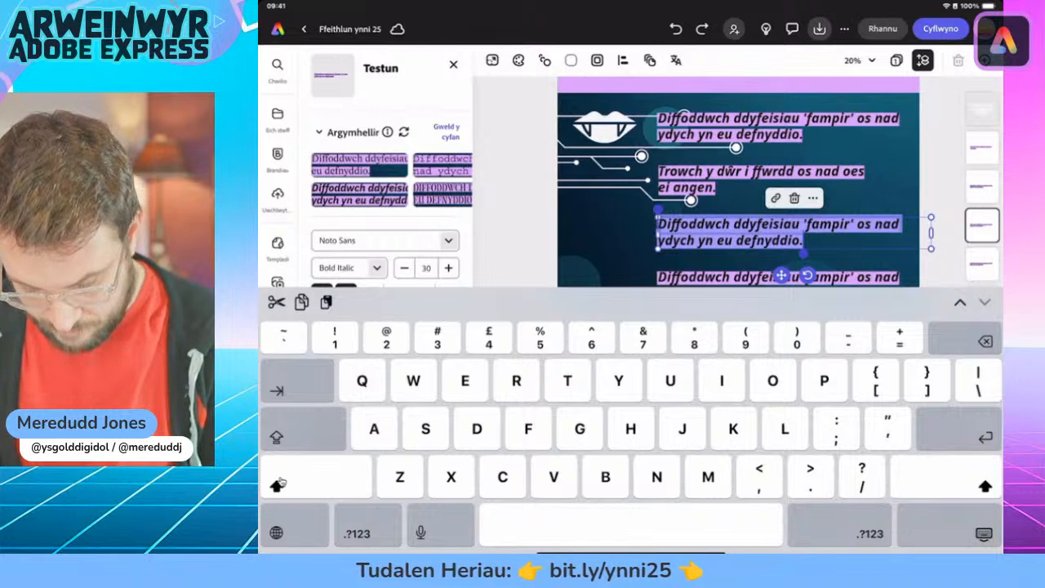
key(ctrl+v)
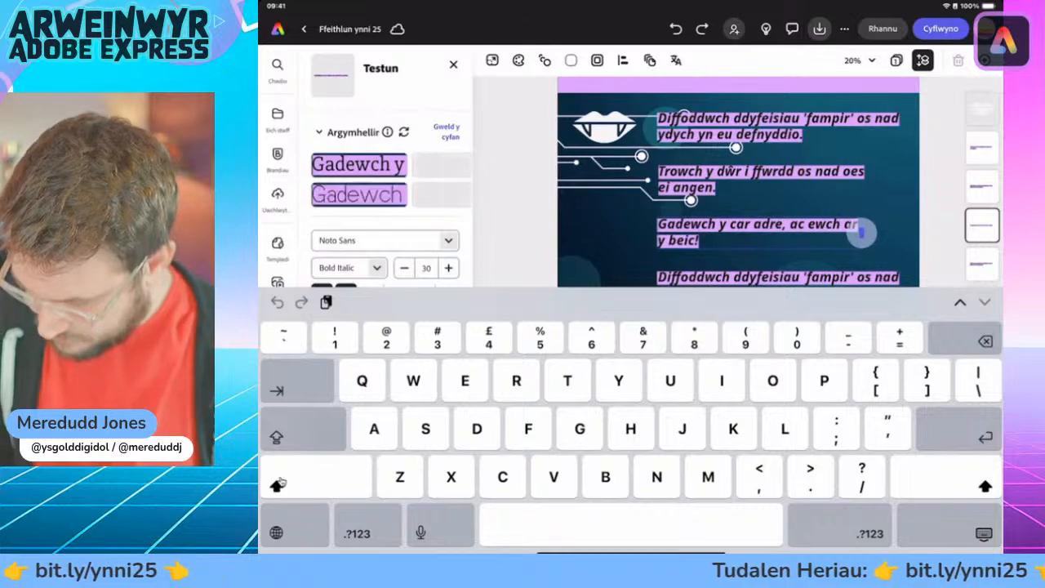
click(278, 483)
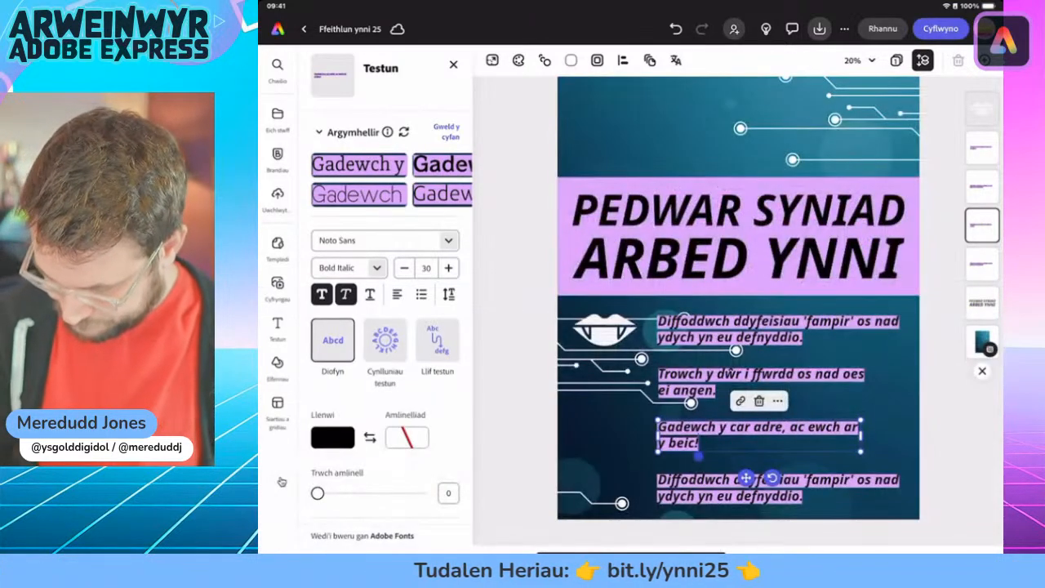
Switch to Chrome, copy the tip "Diffoddwch y gwres gyda'r nos, ry' ni'n cysgu'n well mewn ystafell oer." and return to Adobe Express
drag(630, 551, 653, 327)
click(857, 357)
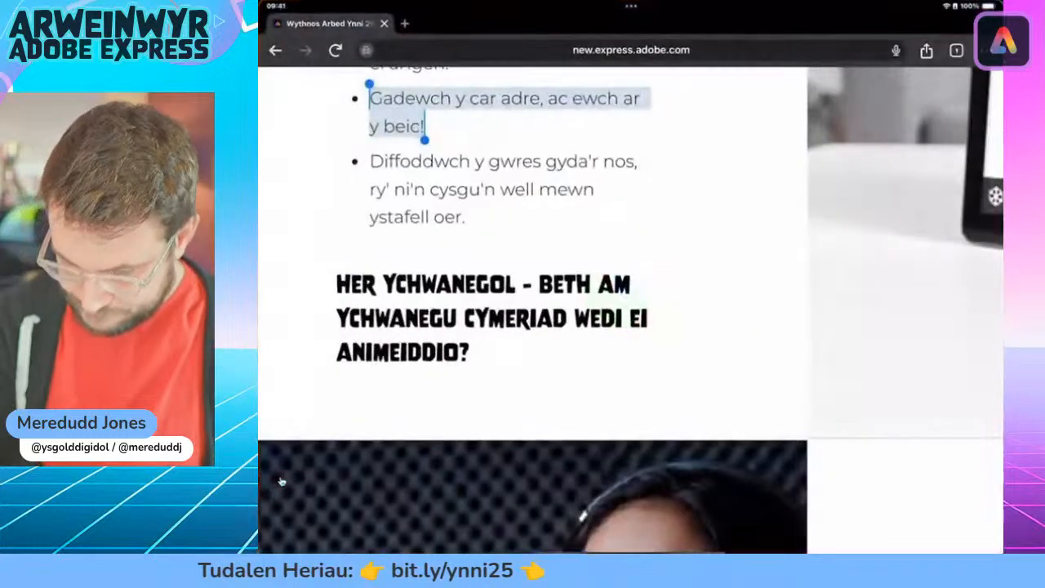
click(282, 481)
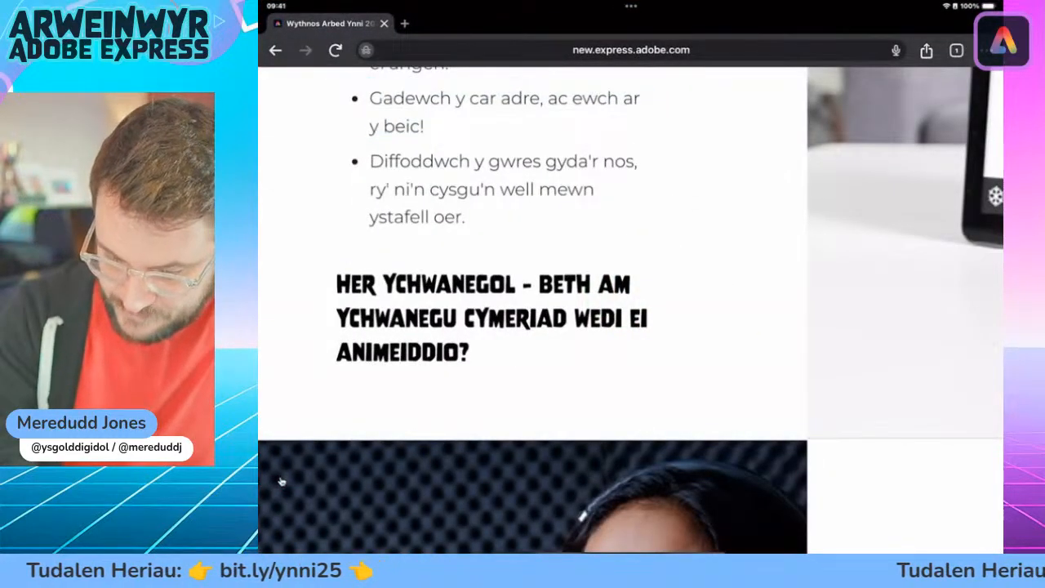
drag(385, 161, 382, 128)
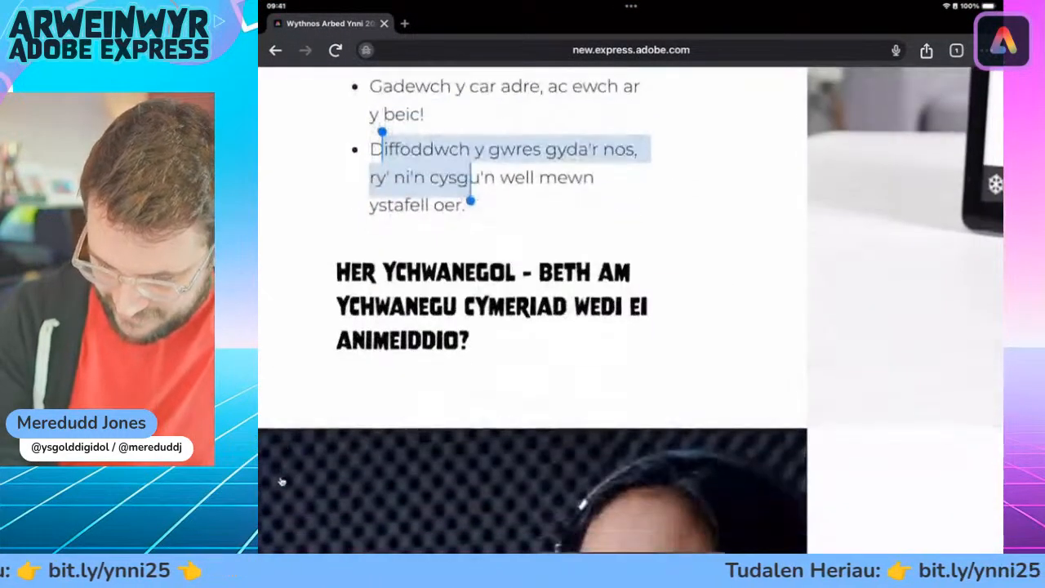
scroll(282, 481, down, 1)
click(281, 482)
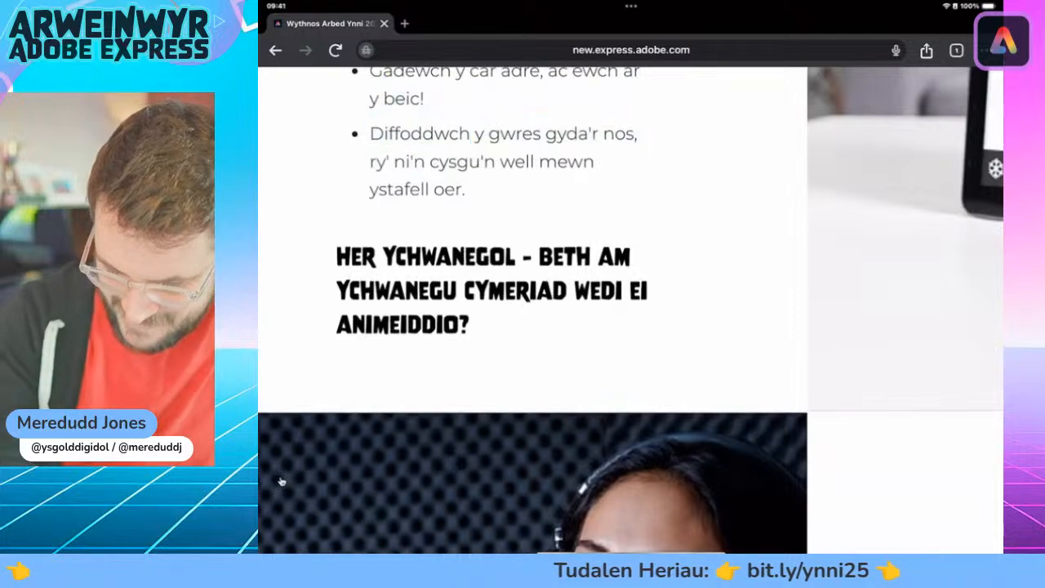
drag(390, 133, 465, 191)
key(ctrl+c)
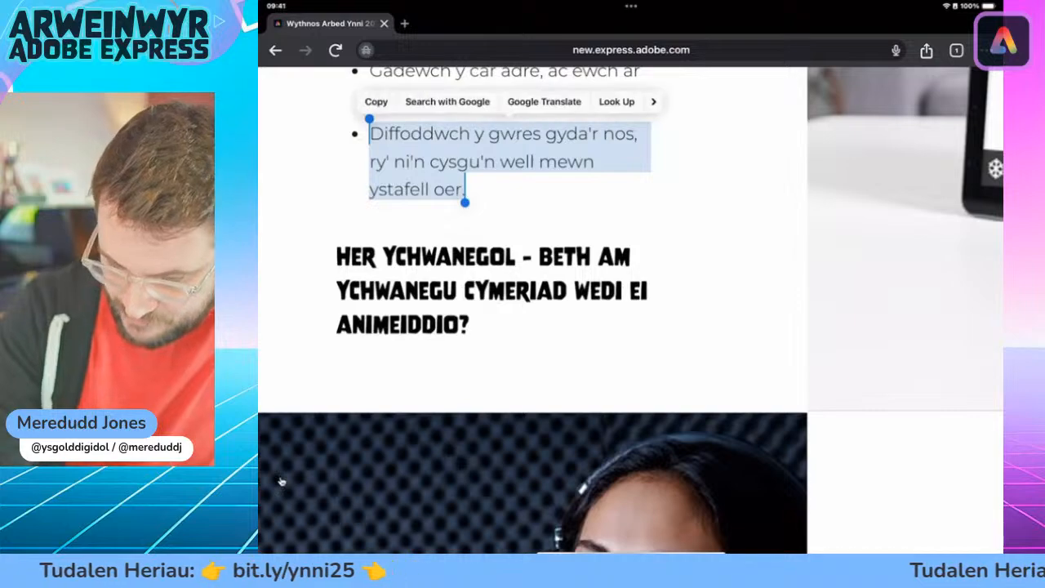
drag(630, 552, 731, 357)
click(854, 357)
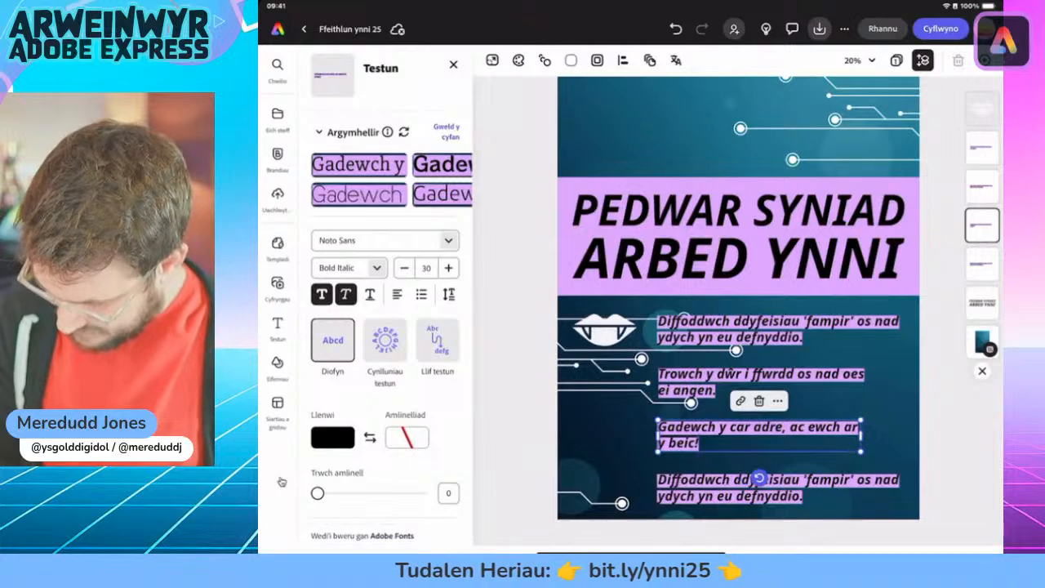
Replace all the text in the fourth tip's box with the copied "Diffoddwch y gwres gyda'r nos, ry' ni'n cysgu'n well mewn ystafell oer."
click(824, 488)
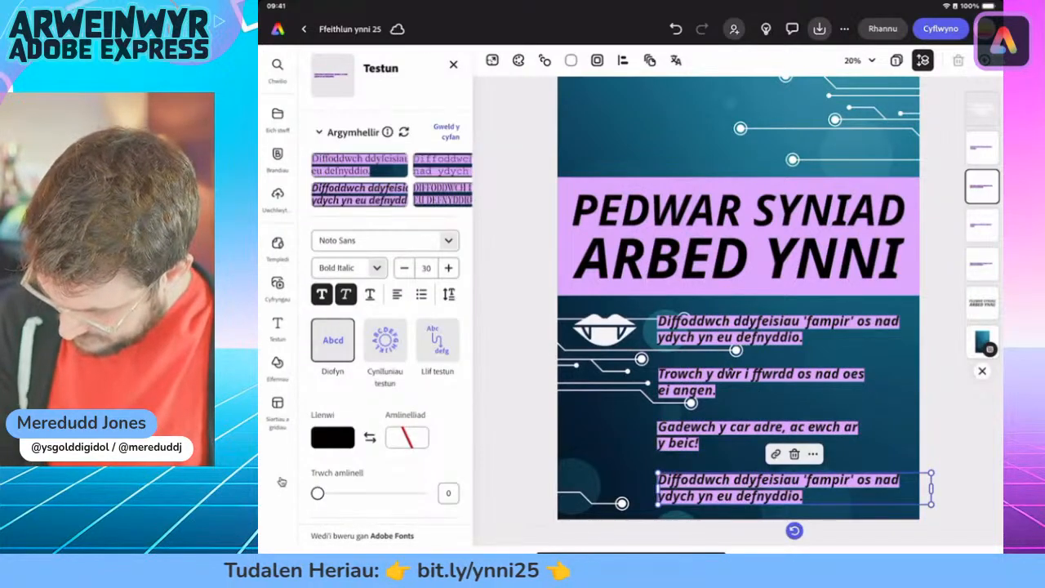
double_click(794, 488)
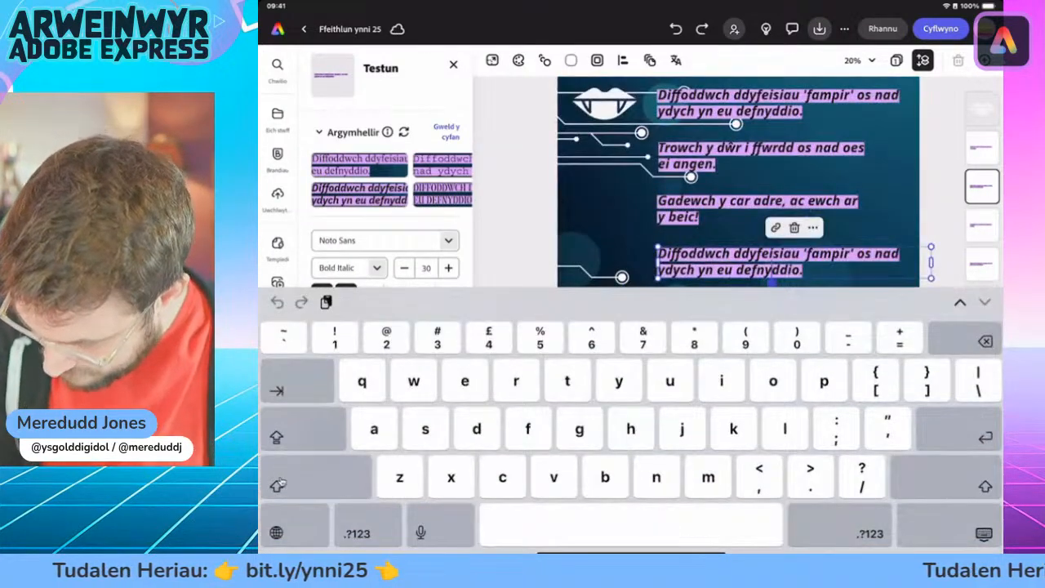
double_click(770, 255)
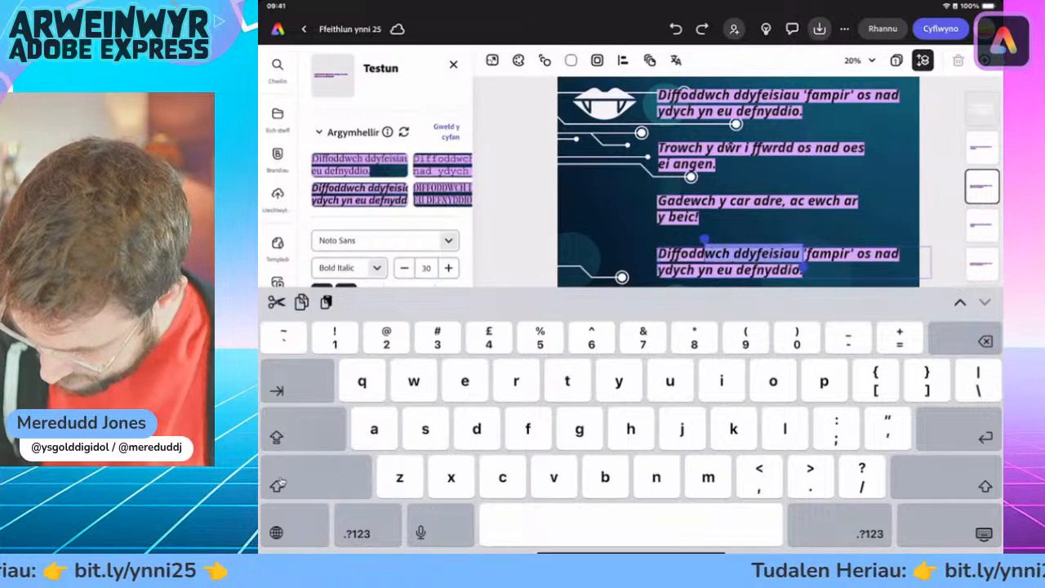
click(278, 483)
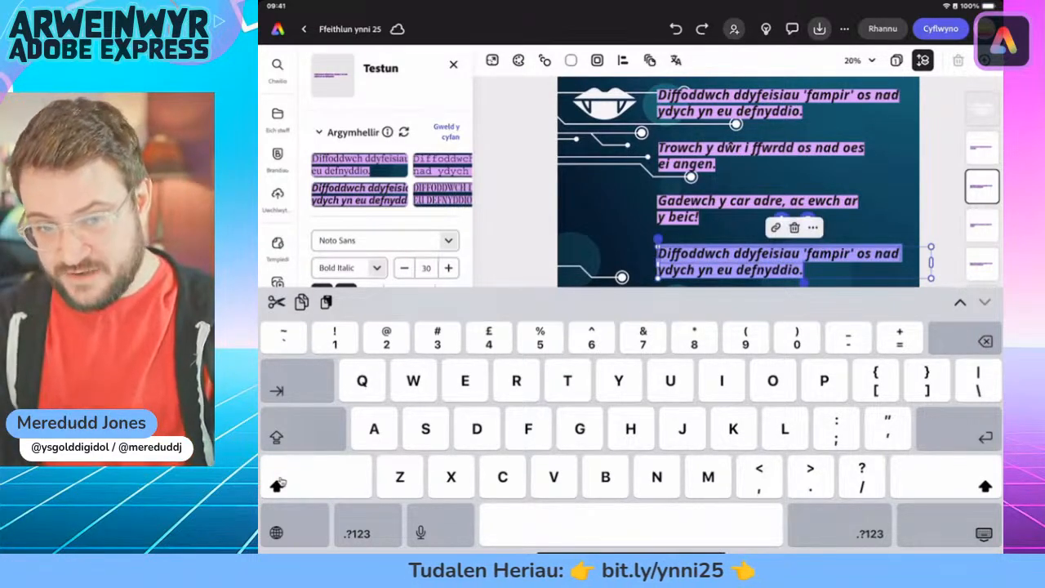
key(ctrl+v)
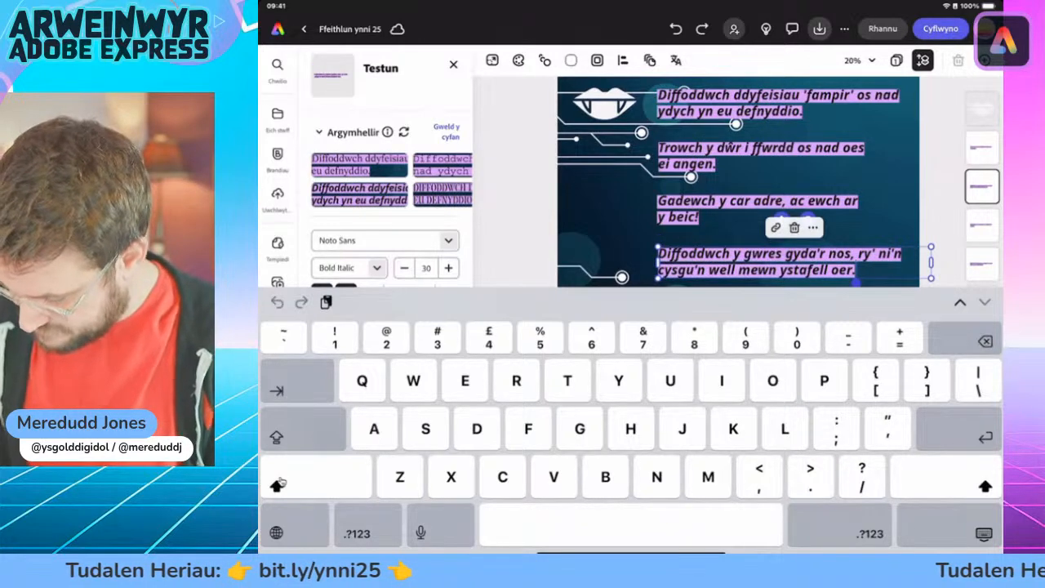
key(Escape)
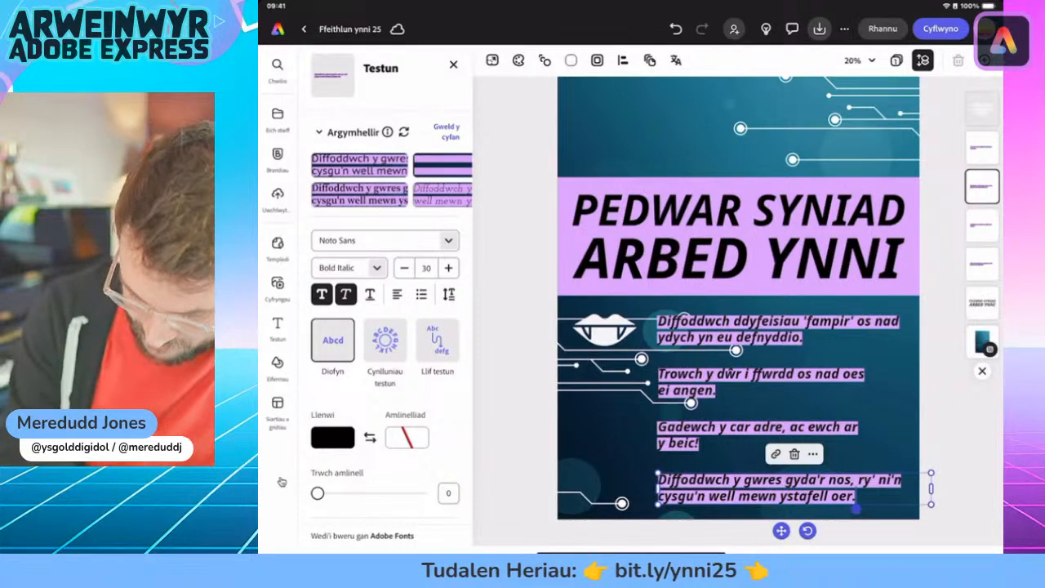
Search the icons for "Tap" and add a solid dripping tap icon to the page
click(278, 367)
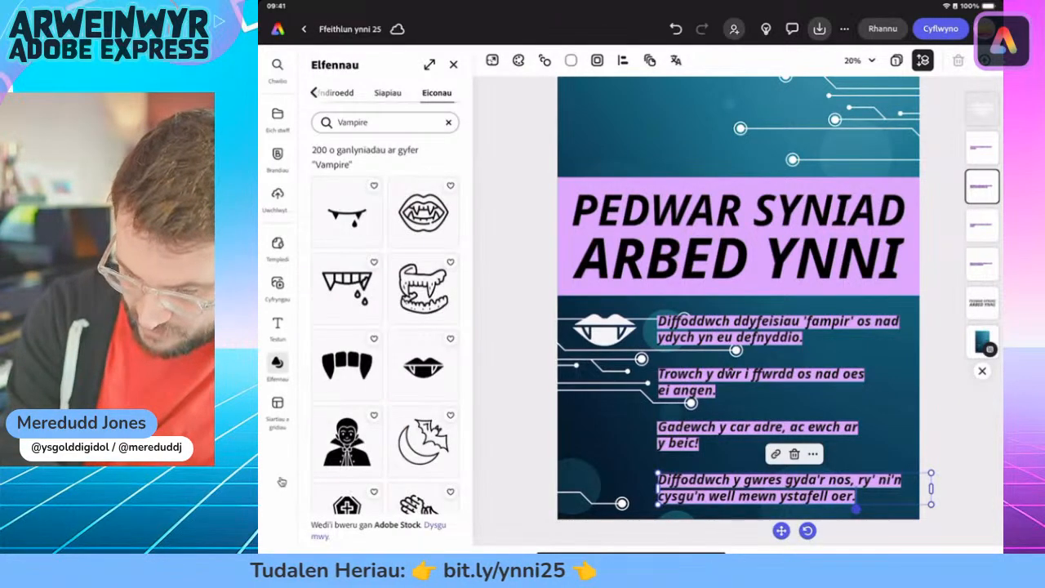
click(448, 122)
click(350, 122)
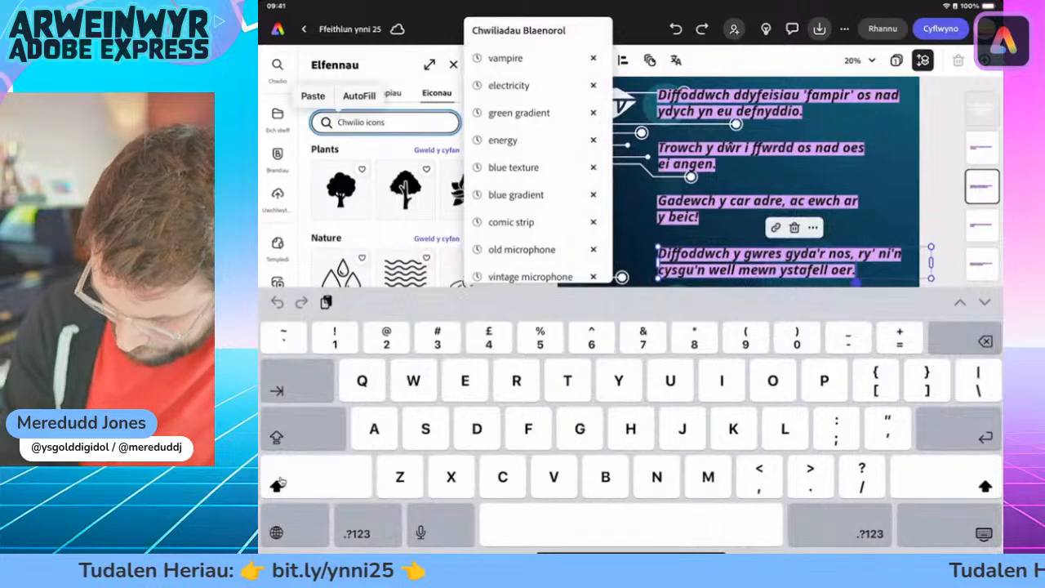
text(Tap)
key(Return)
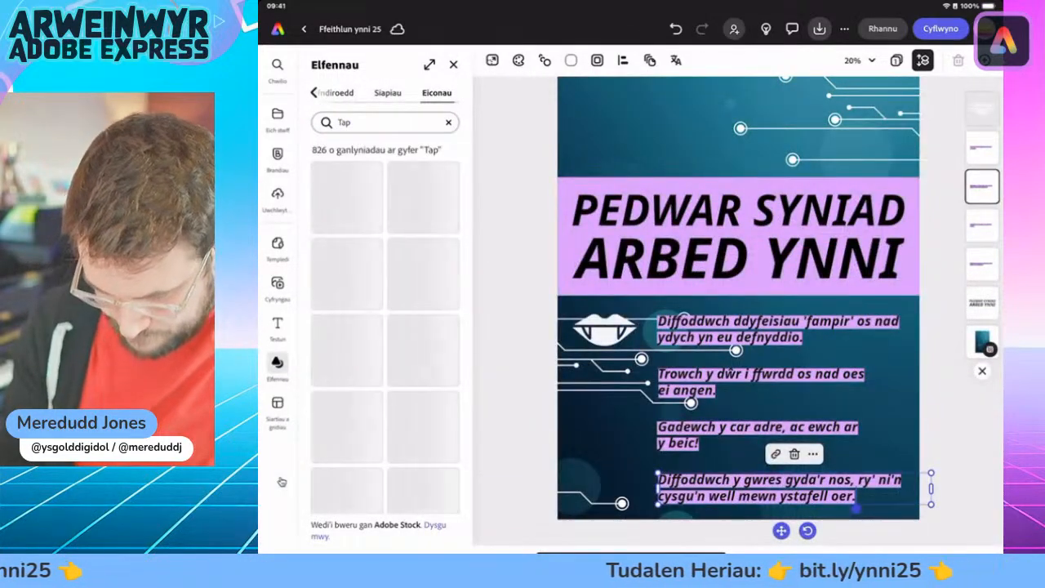
scroll(385, 327, down, 5)
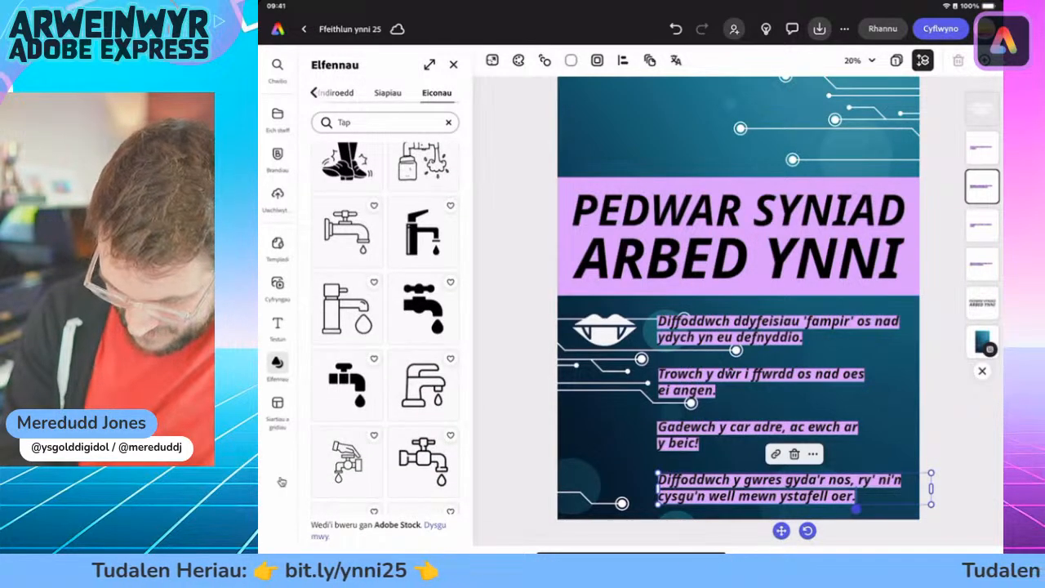
click(423, 309)
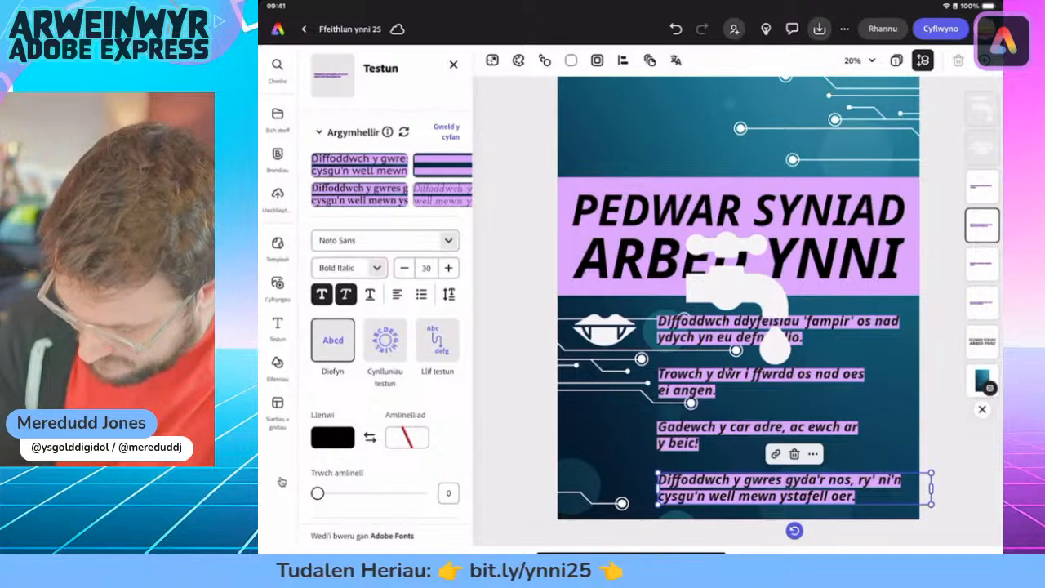
Shrink the tap icon and place it beside the second tip, beneath the vampire mouth icon
click(736, 297)
drag(792, 232, 745, 290)
drag(715, 329, 609, 384)
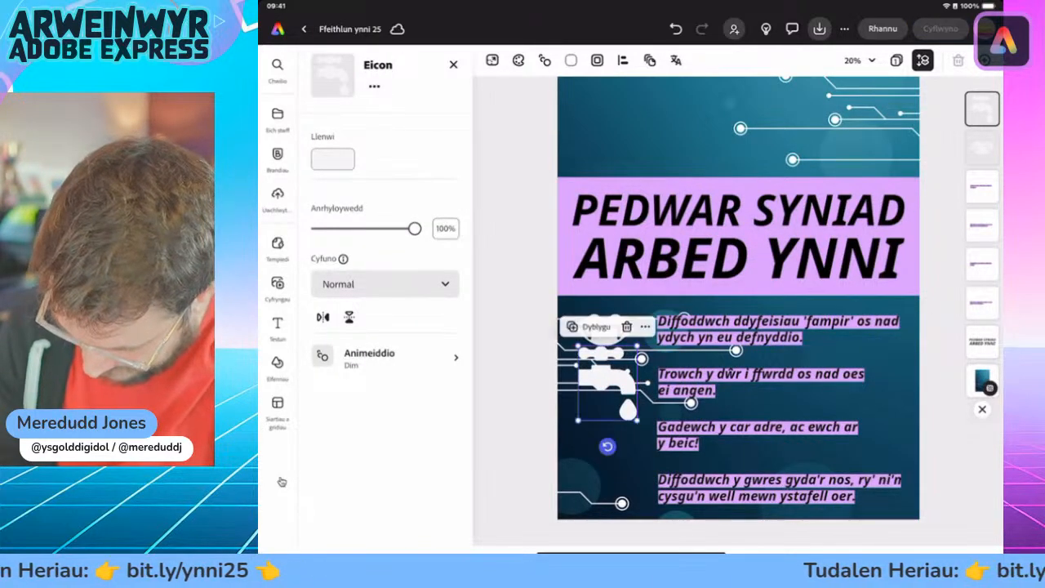
drag(637, 420, 605, 383)
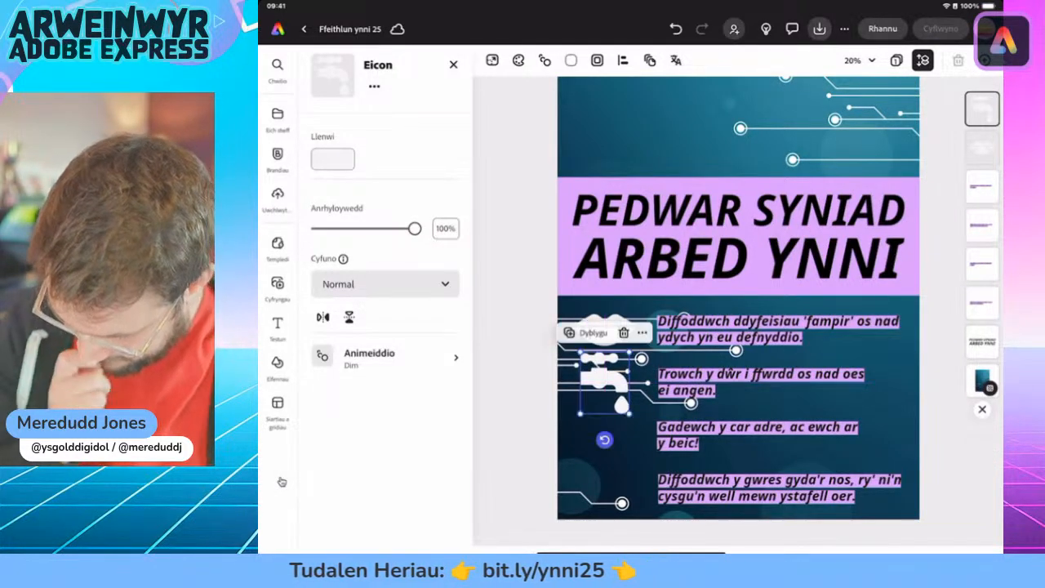
click(515, 391)
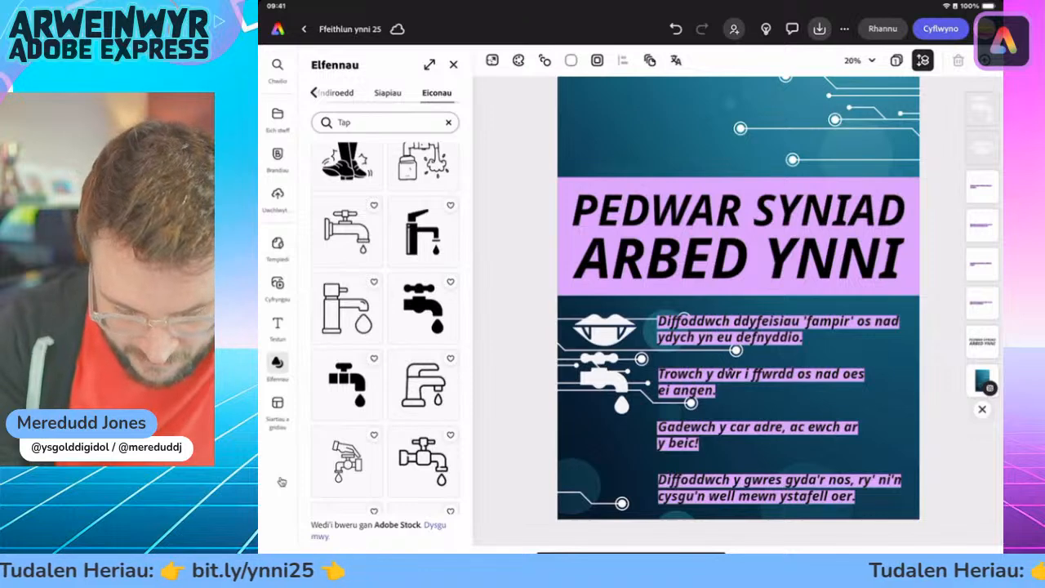
Search the icons for "Cycling" and add the solid bicycle icon with speed lines to the page
click(449, 121)
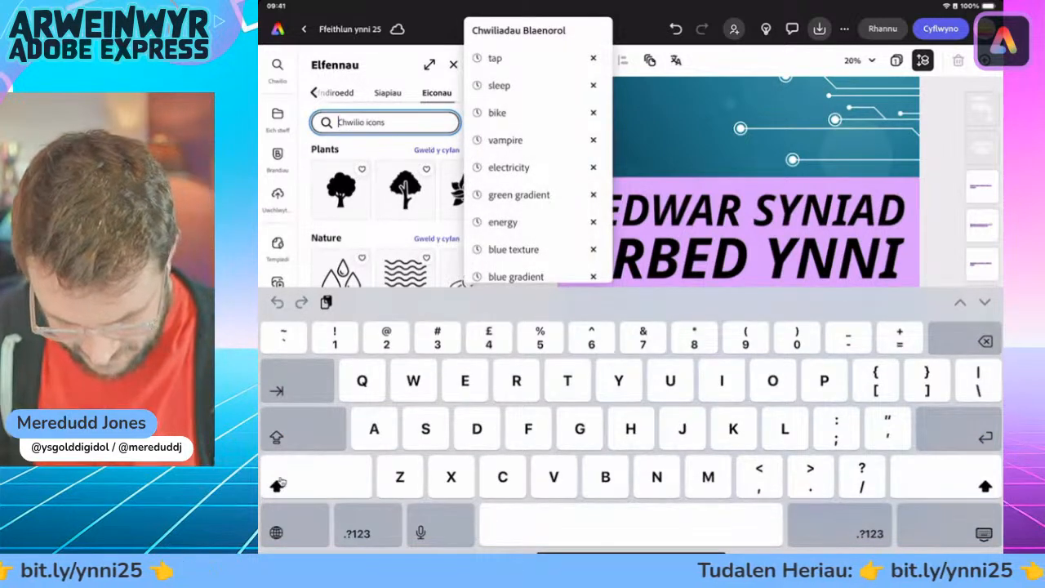
text(Cycling)
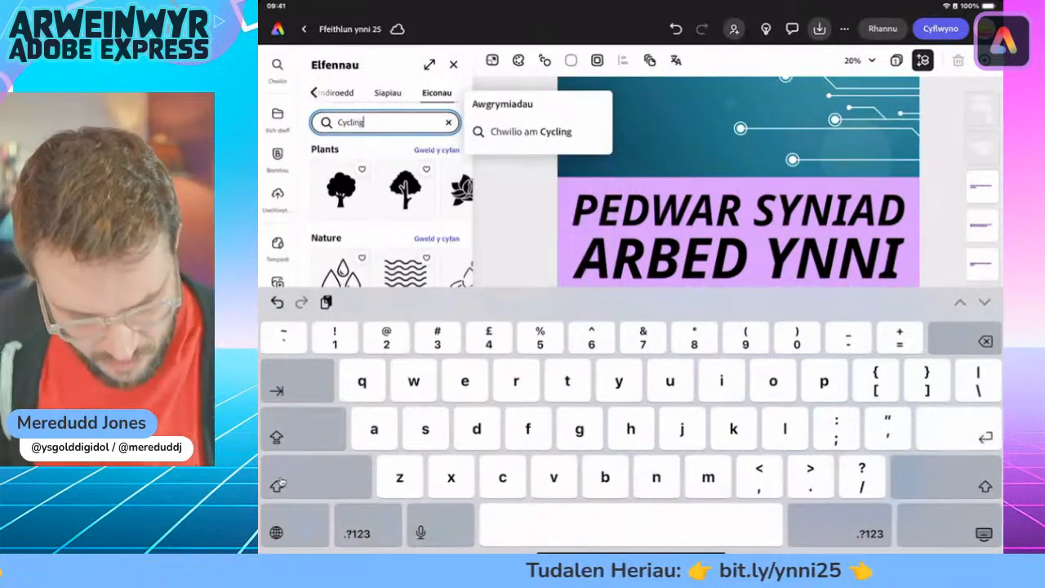
key(Return)
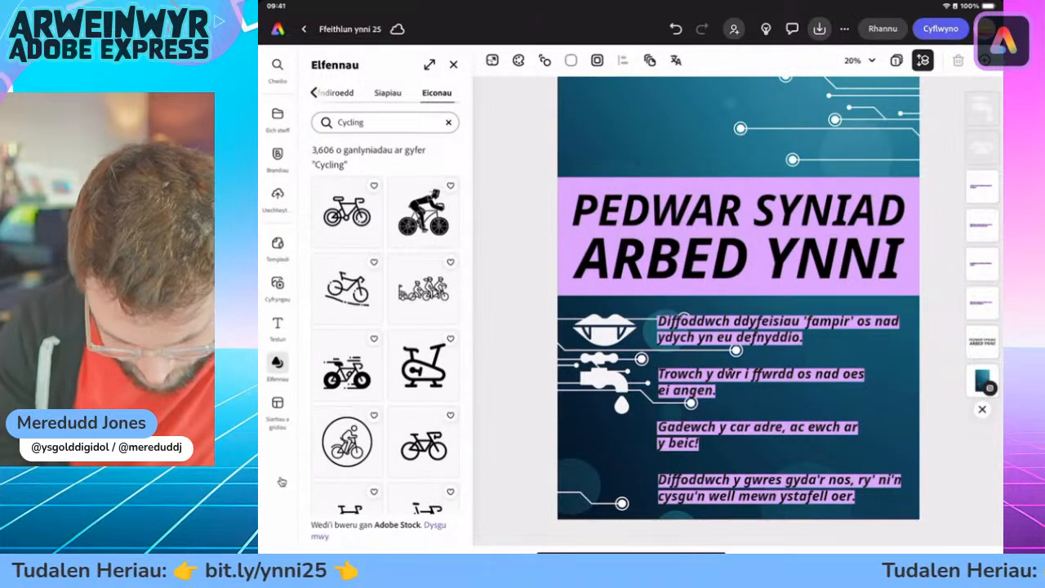
click(346, 371)
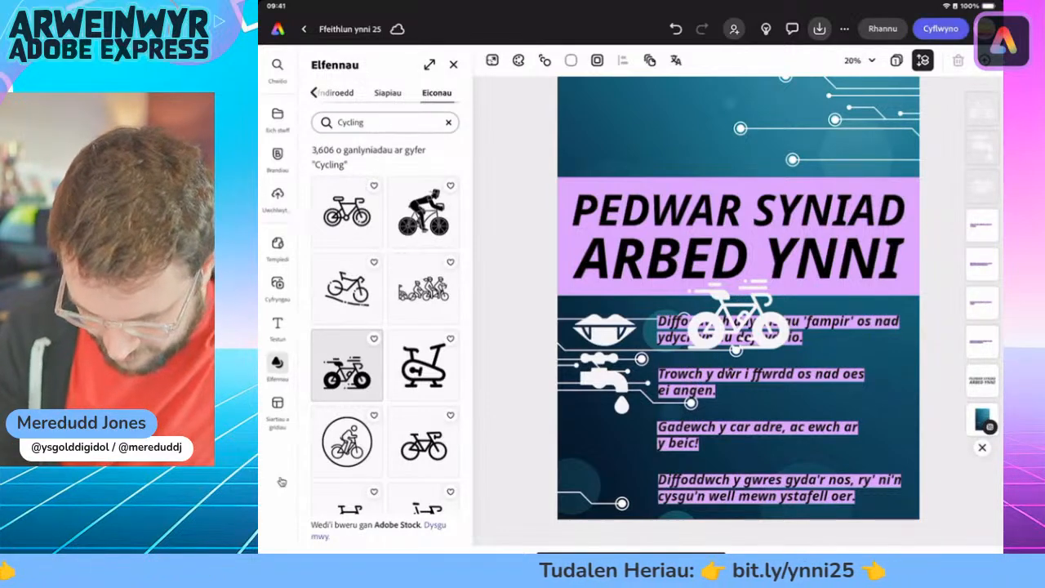
Move the bicycle icon beside the third tip and shrink it to fit the icon column beneath the tap
click(738, 319)
drag(739, 319, 615, 434)
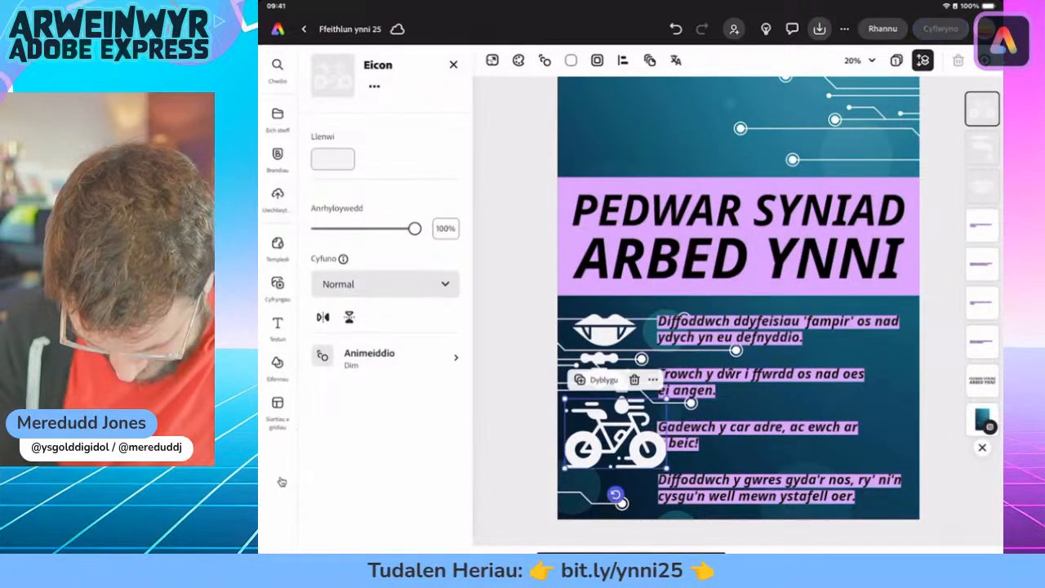
drag(666, 467, 604, 437)
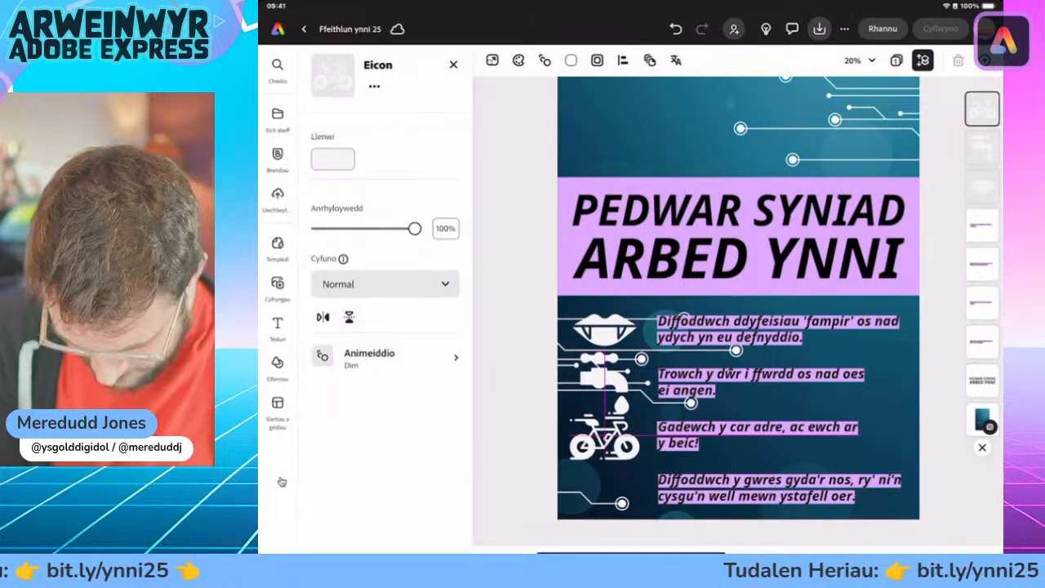
click(515, 408)
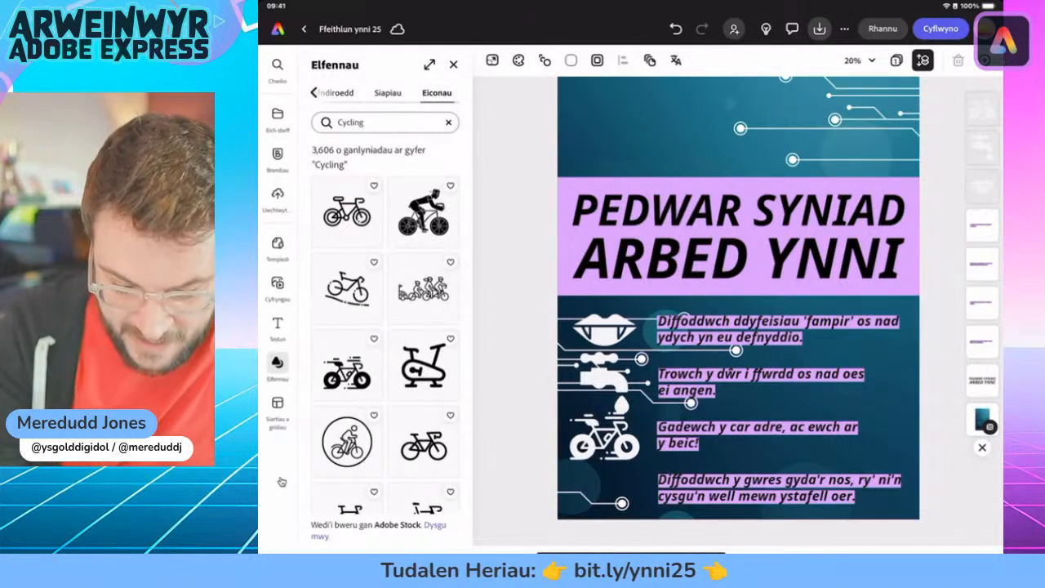
Search the icons for "Sleep" and add the solid icon of a person asleep in bed to the page
click(448, 122)
click(384, 122)
text(s)
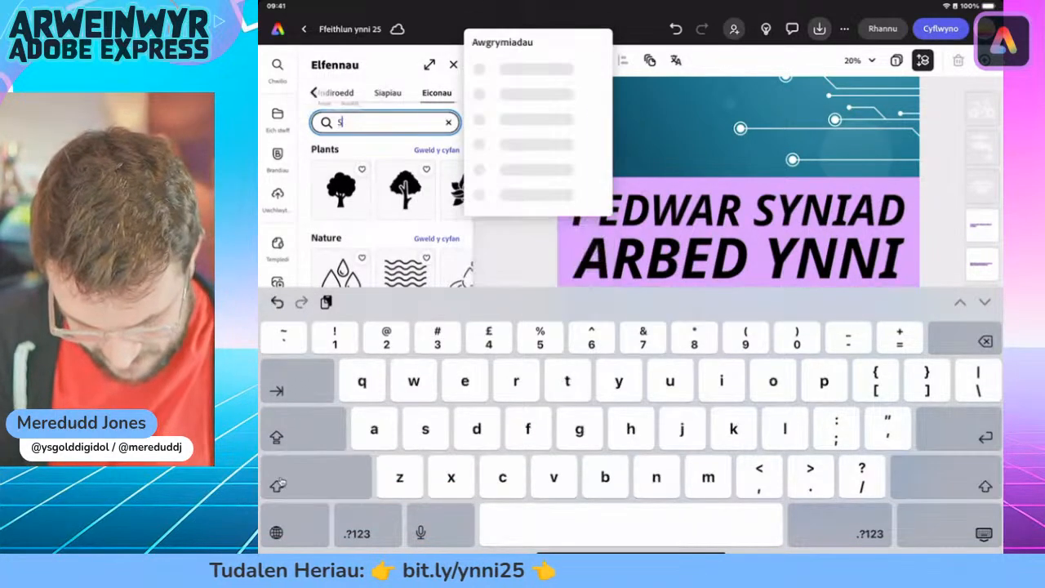
text(leep)
key(Return)
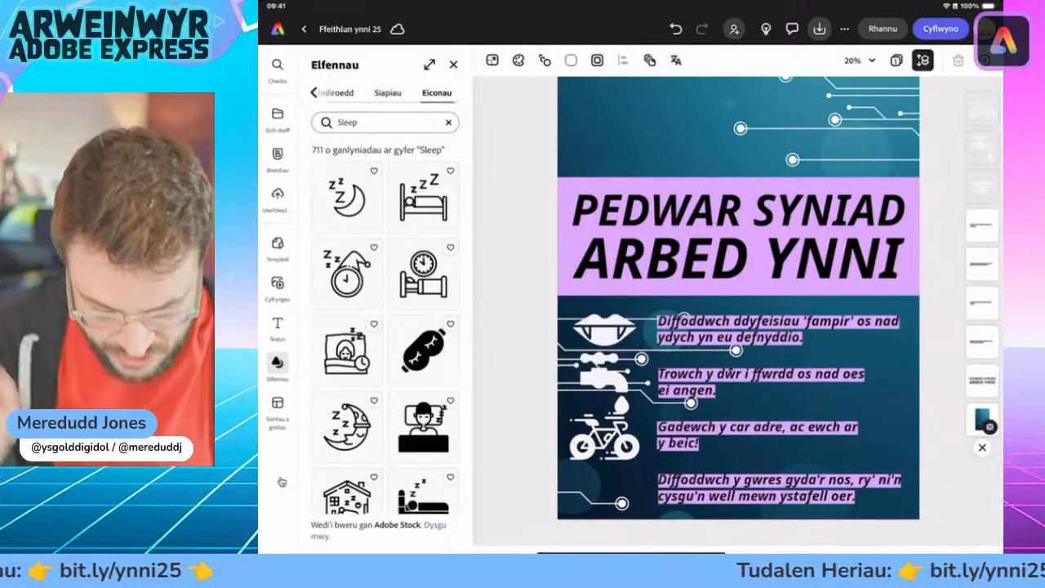
scroll(383, 327, down, 5)
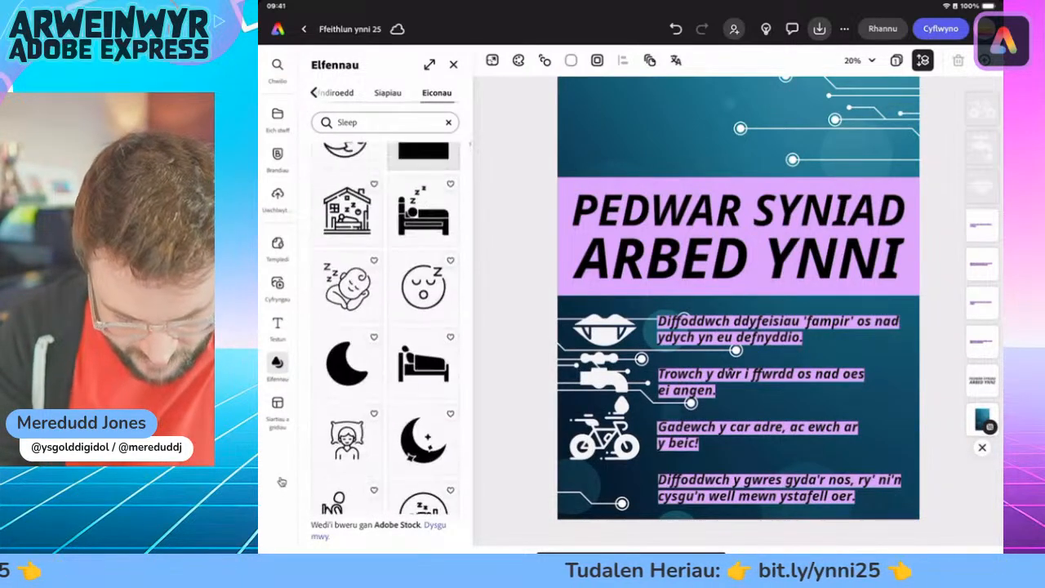
click(423, 214)
click(737, 326)
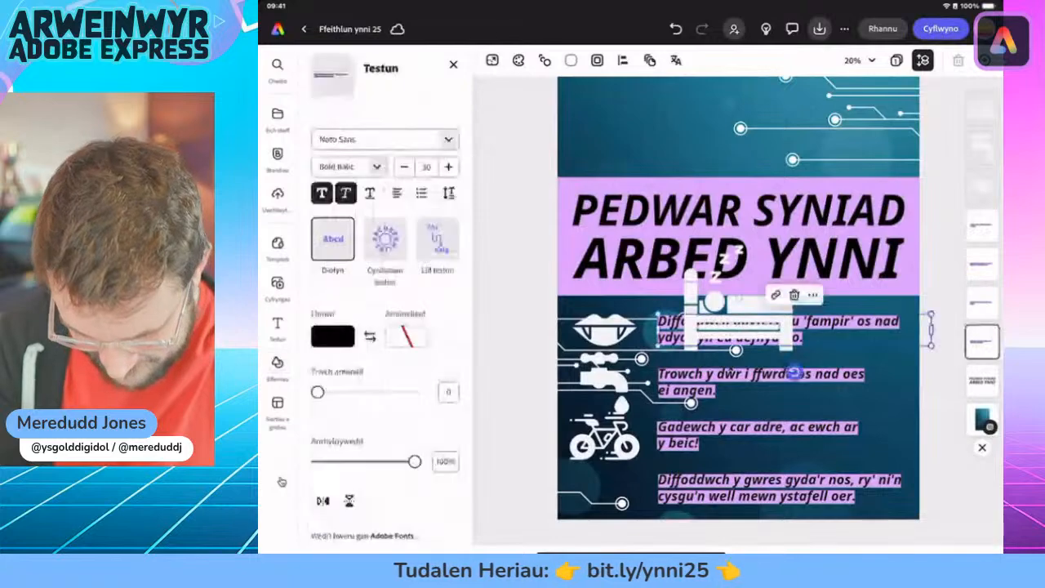
Shrink the icon of a person asleep in bed and place it beside the fourth tip, centred beneath the bicycle icon
click(749, 333)
click(972, 536)
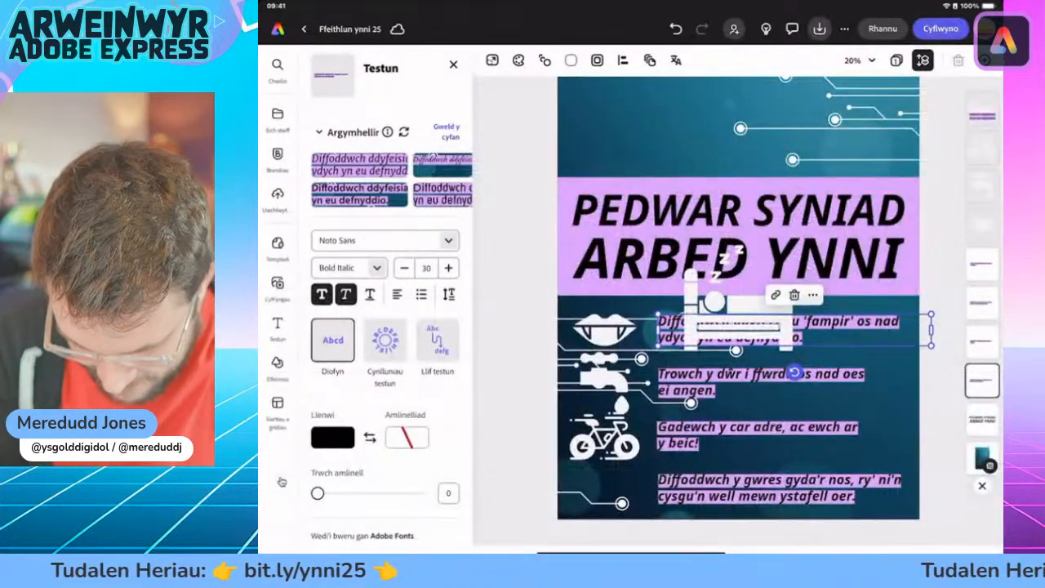
click(737, 306)
scroll(737, 310, up, 1)
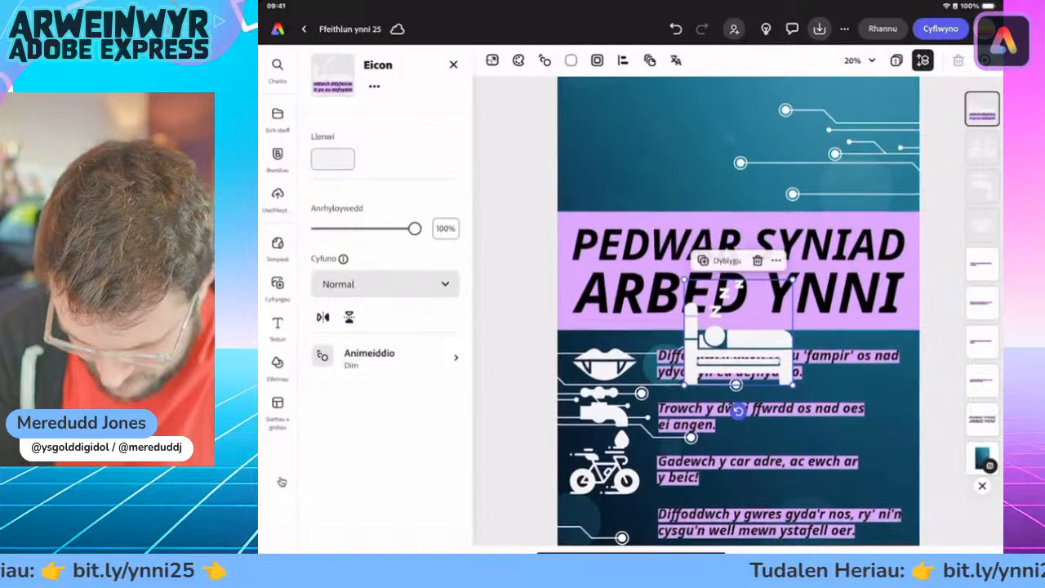
drag(792, 279, 758, 312)
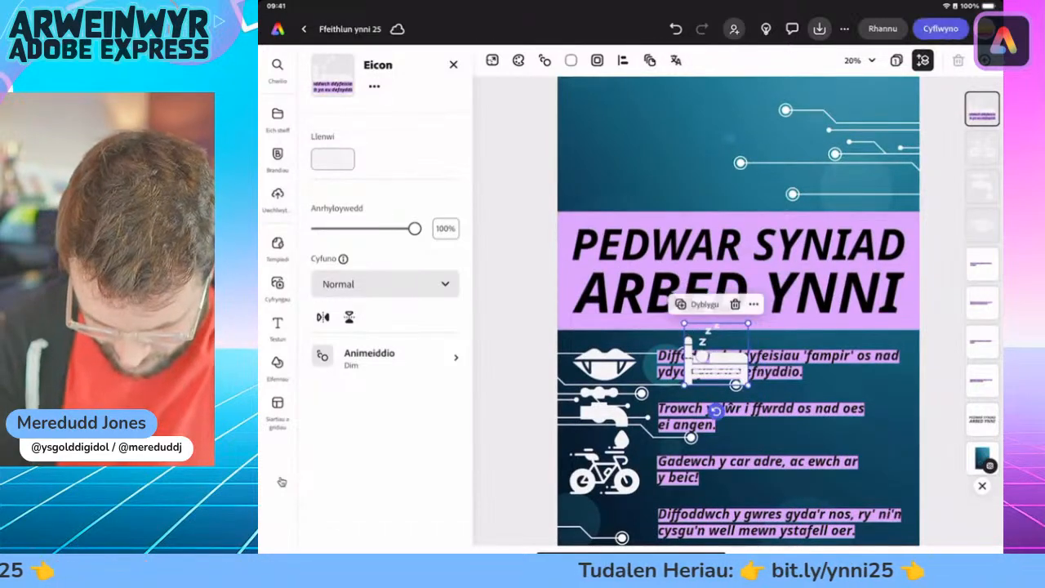
drag(716, 356, 626, 504)
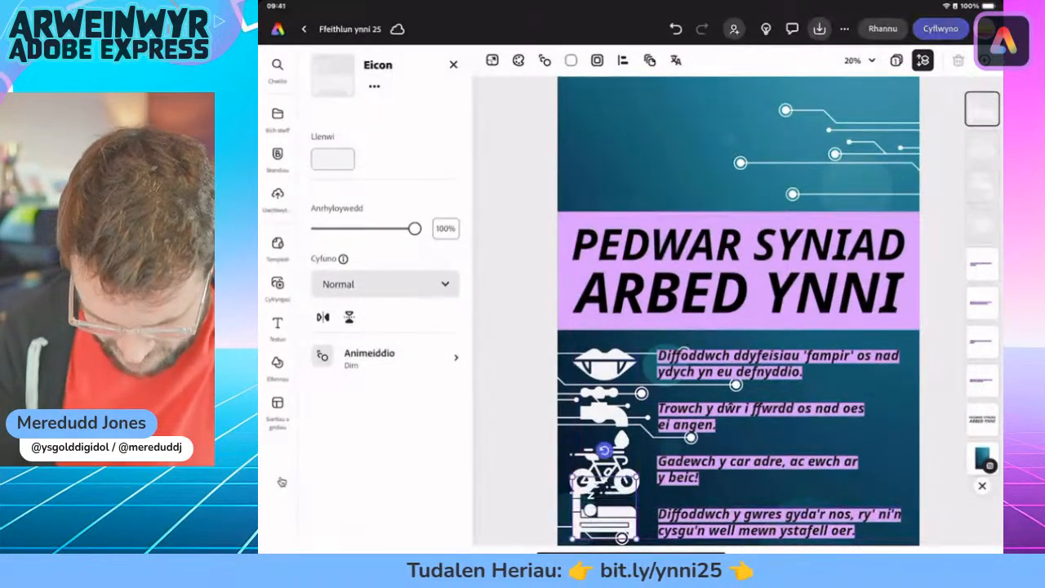
scroll(738, 311, down, 1)
drag(605, 481, 610, 493)
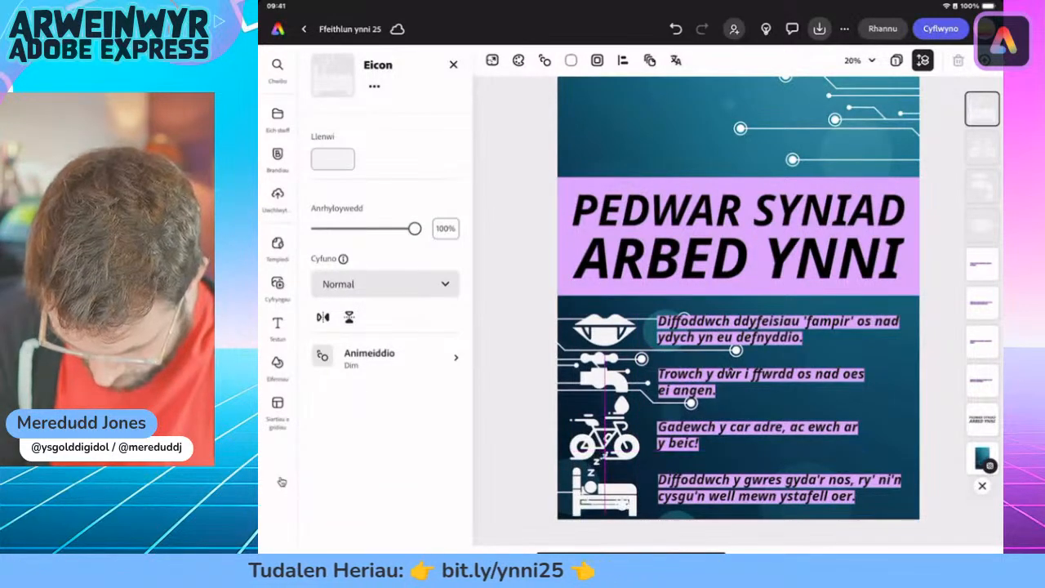
drag(604, 477, 607, 491)
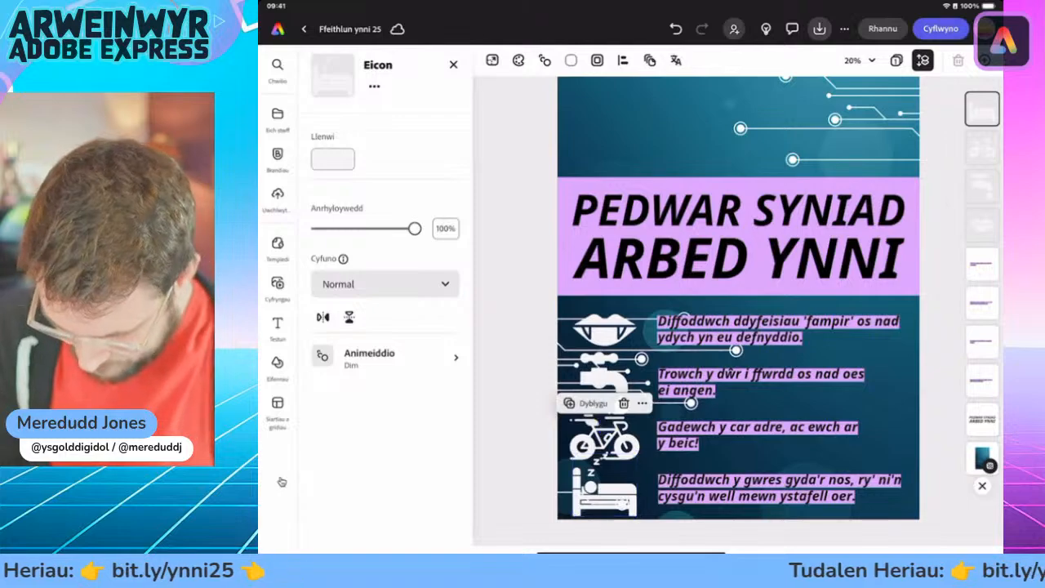
click(516, 441)
scroll(636, 473, up, 5)
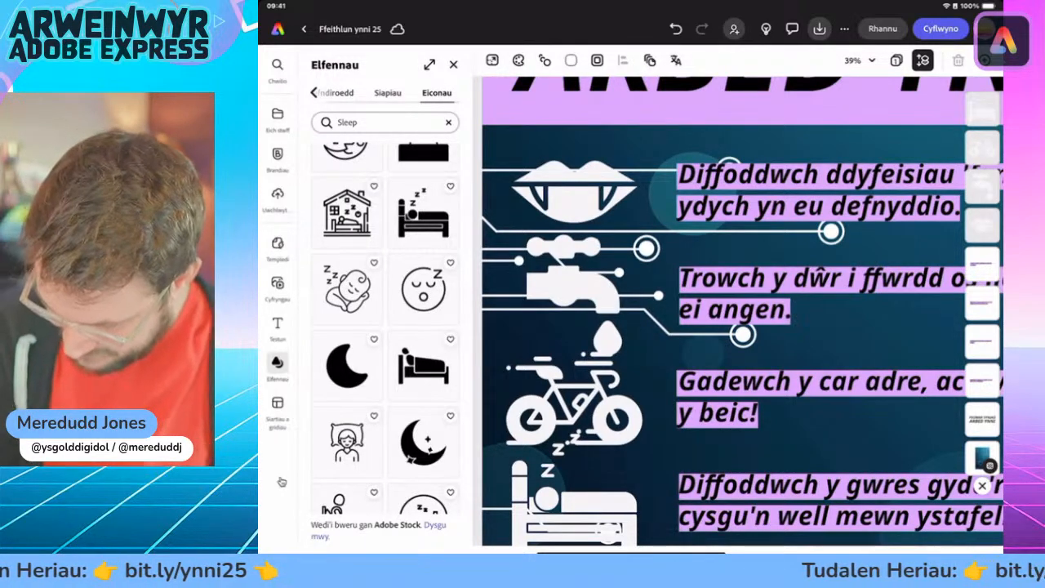
scroll(742, 310, down, 5)
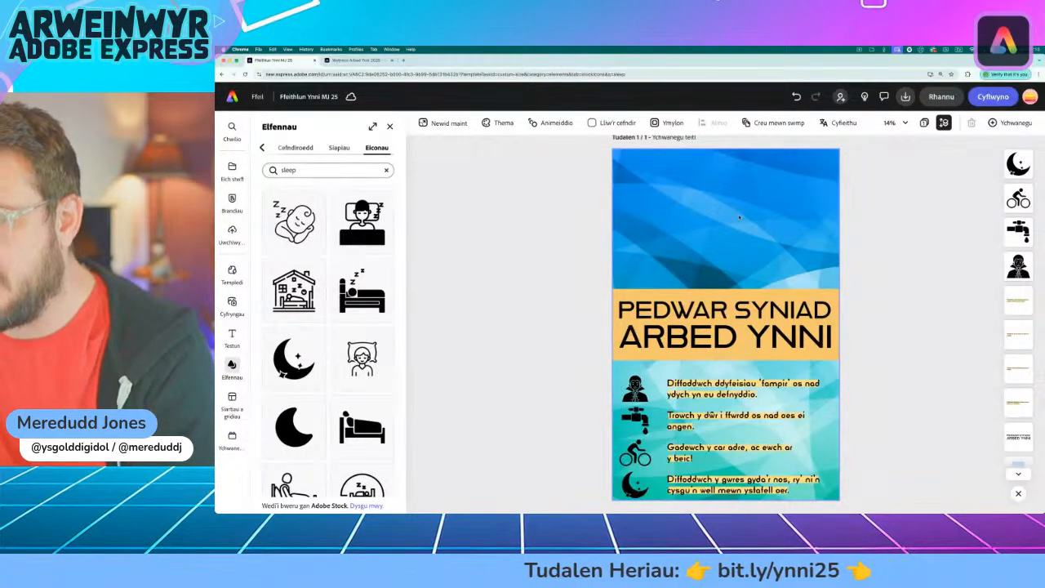
Add a new text box to the desktop infographic and place it on the blue background area above the title
scroll(739, 218, up, 1)
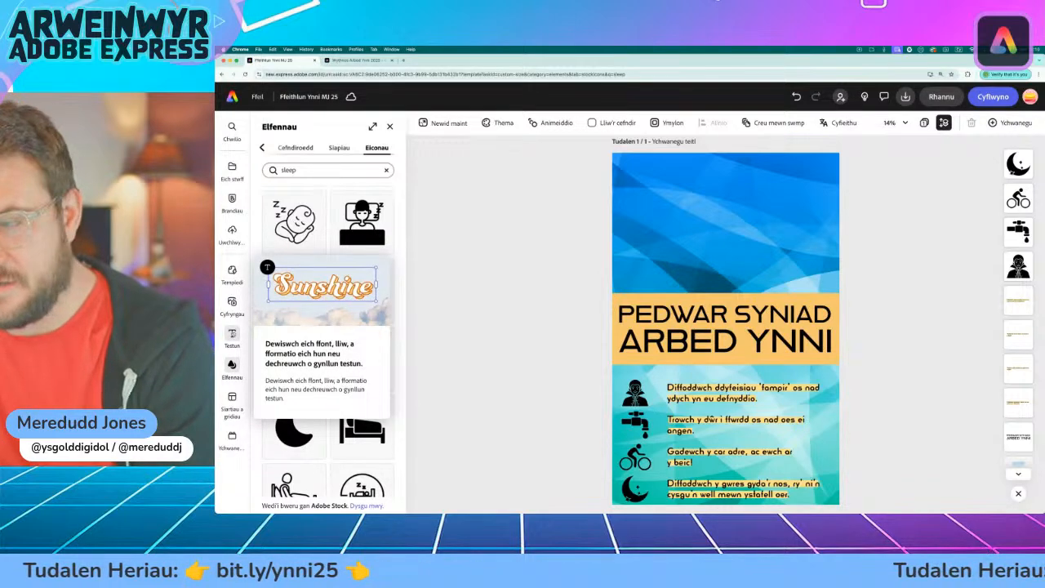
click(232, 336)
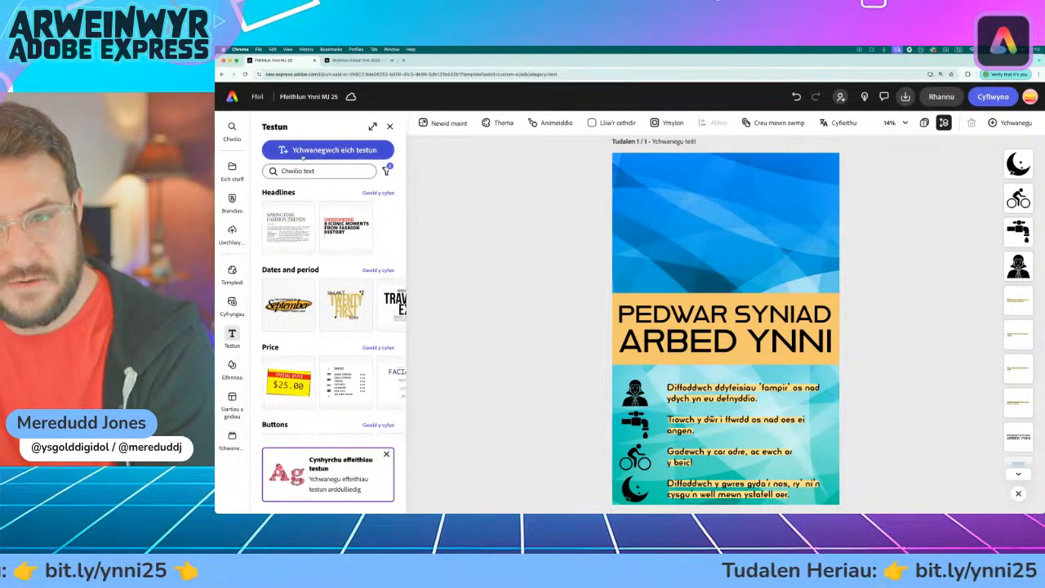
click(303, 151)
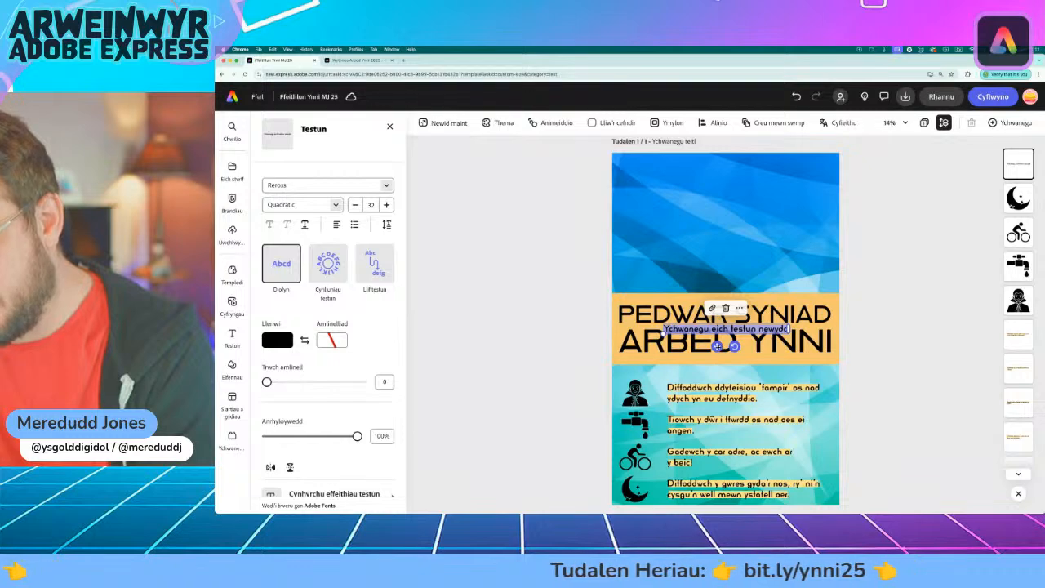
drag(716, 346, 708, 230)
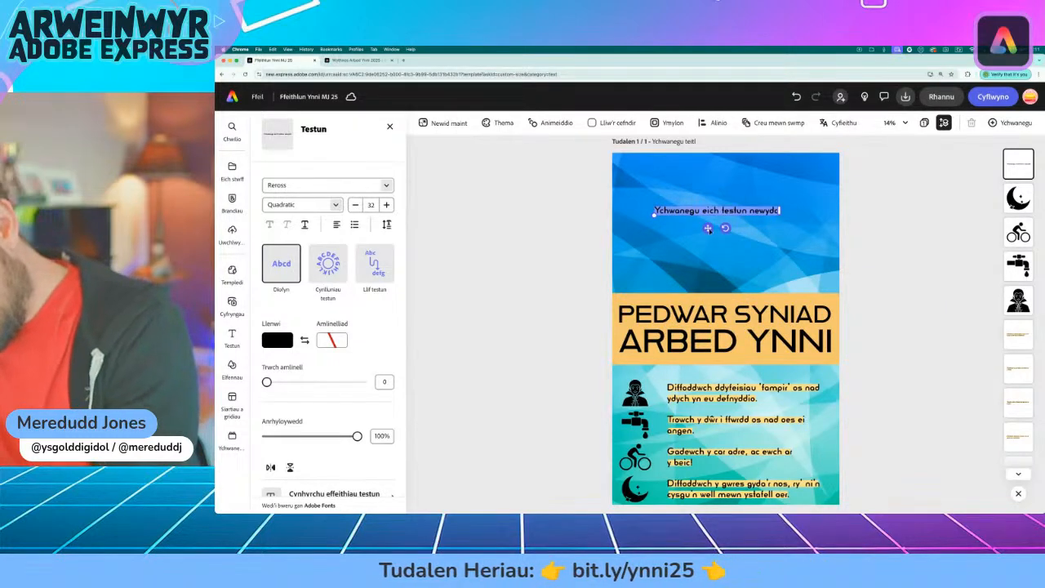
Replace the placeholder text in the blue area with "Wythnos Arbed Ynni 2025" and shift it slightly towards the poster's centre
text(W)
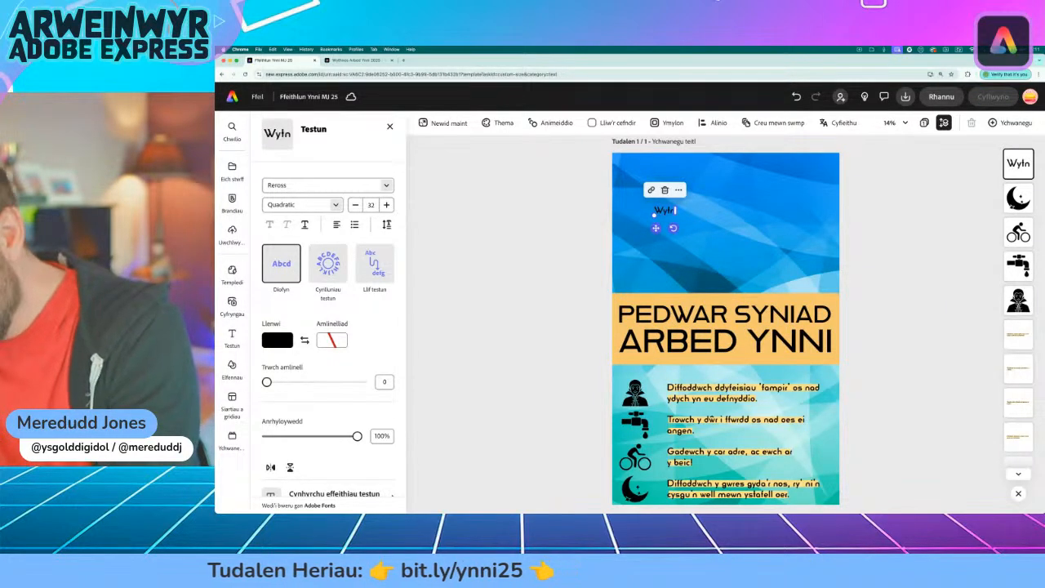
text(y)
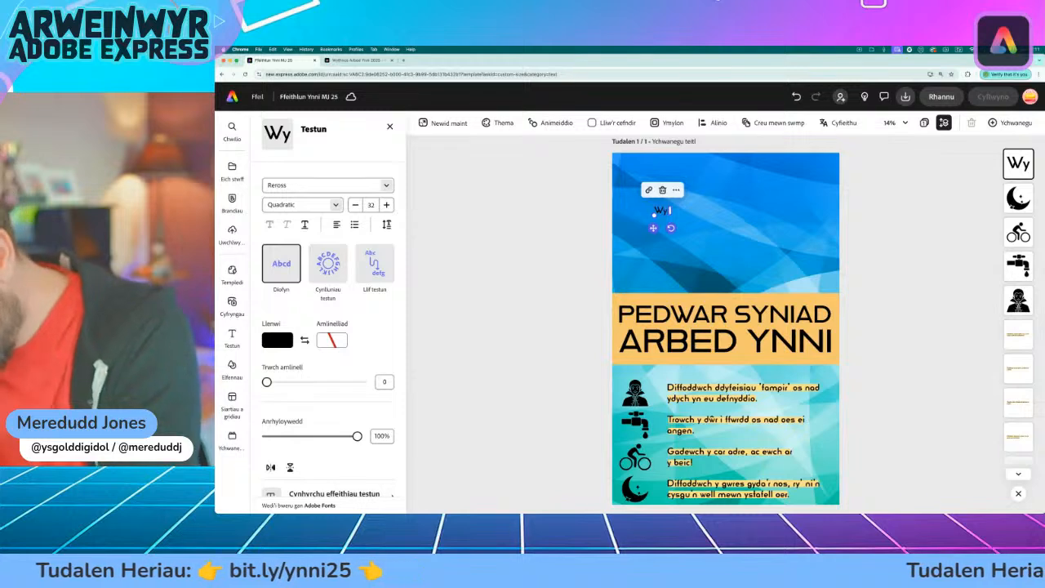
text(thnos Arbe)
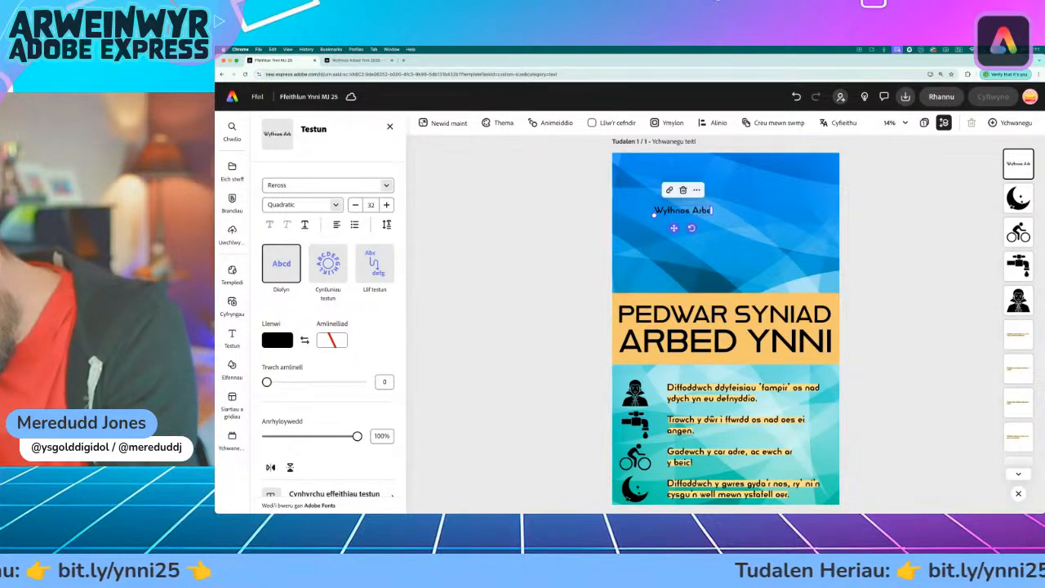
text(d Ynni 2025)
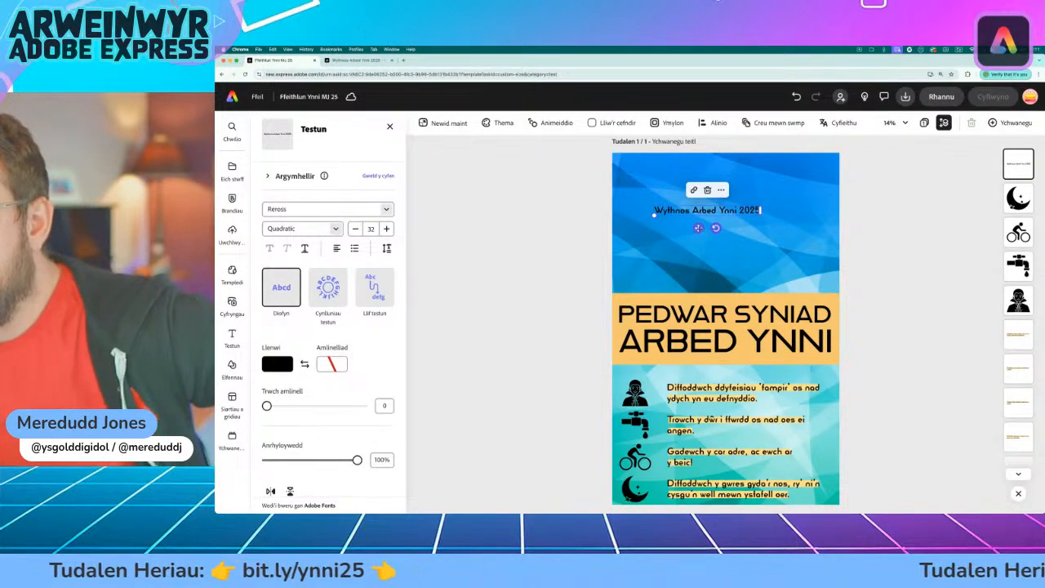
drag(698, 228, 711, 239)
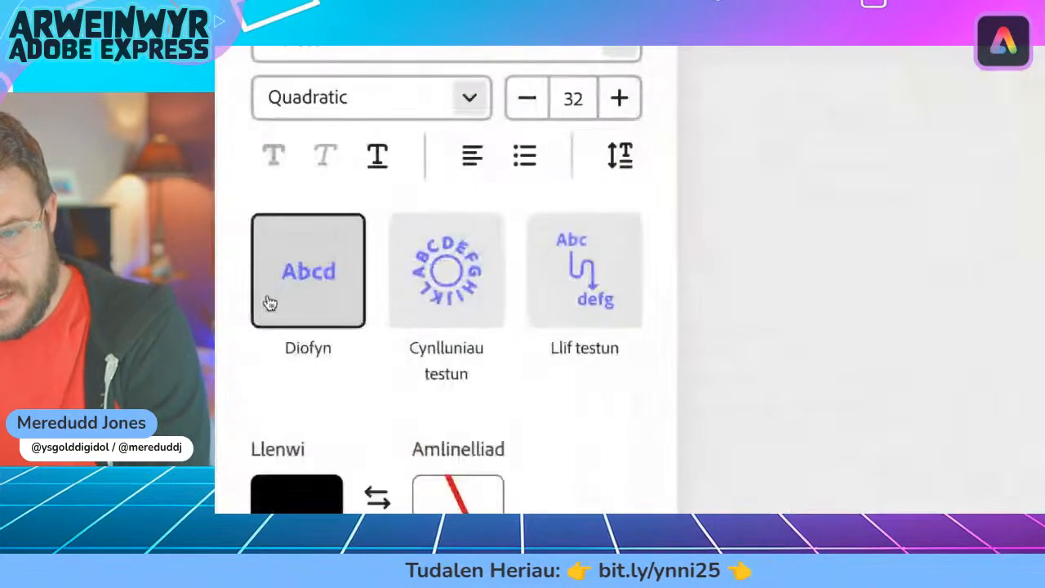
Apply the dynamic (Deinamig) text layout to the new text, narrow it to three stacked lines and reposition it above the title
click(327, 286)
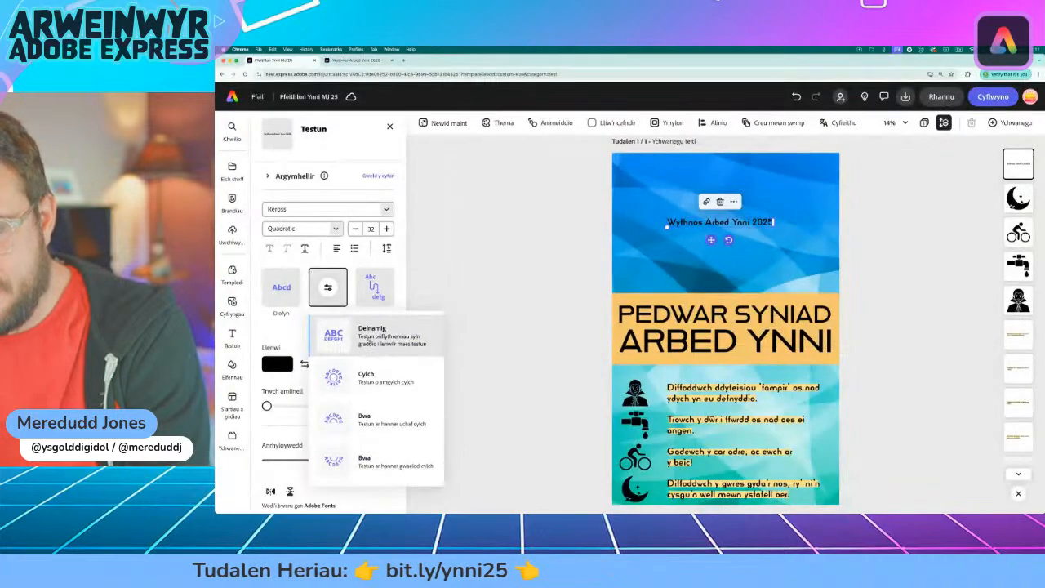
click(567, 429)
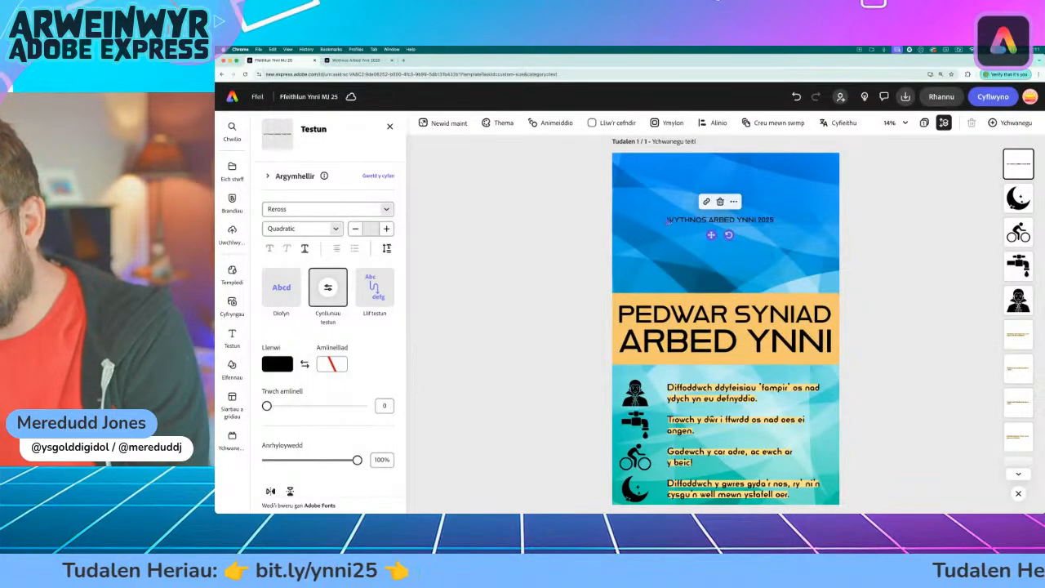
drag(668, 222, 722, 262)
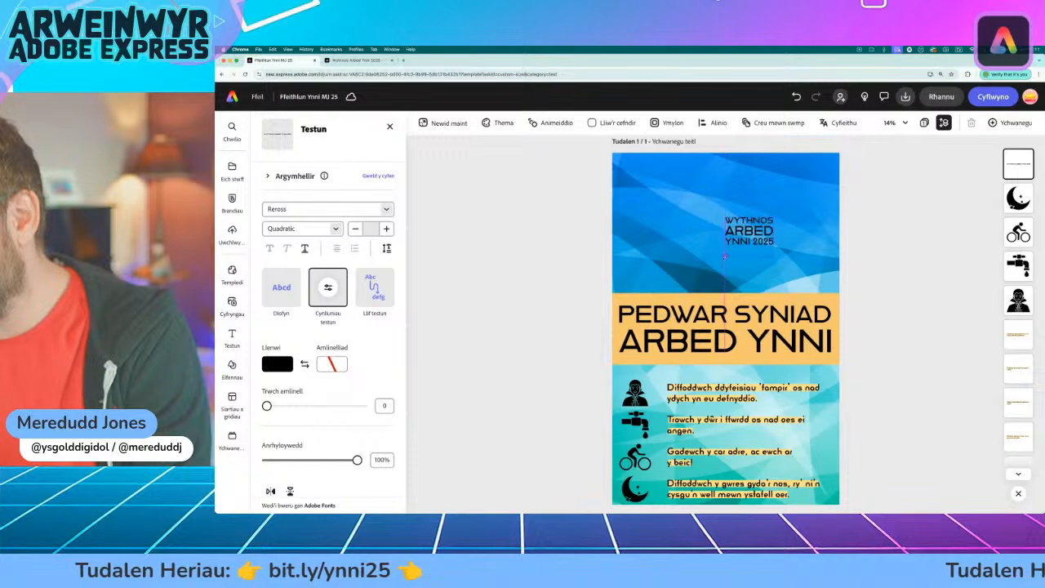
drag(723, 256, 720, 251)
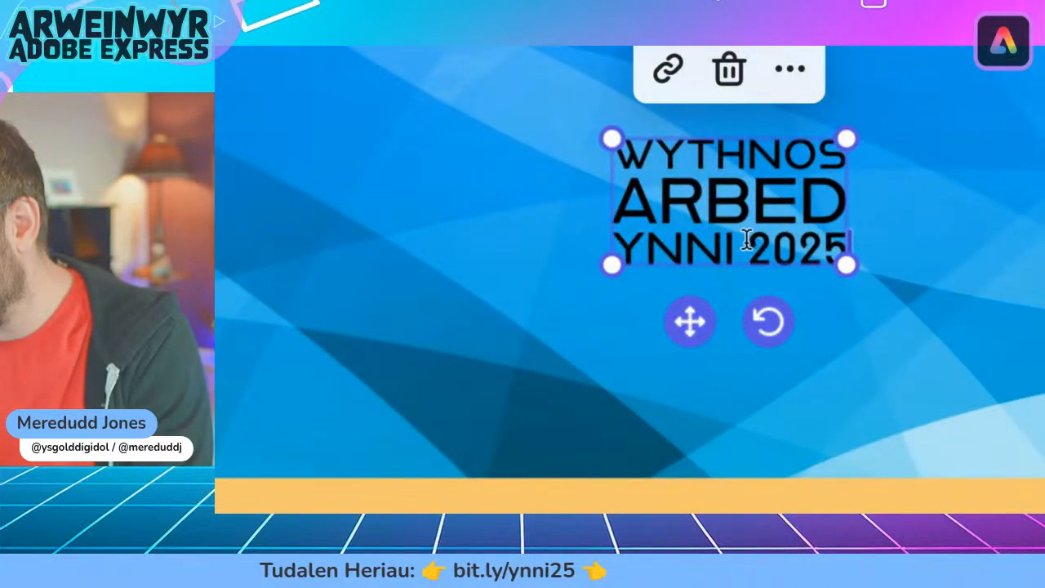
Put 2025 on its own line, shrink the text block to three lines and centre it in the blue area
click(746, 238)
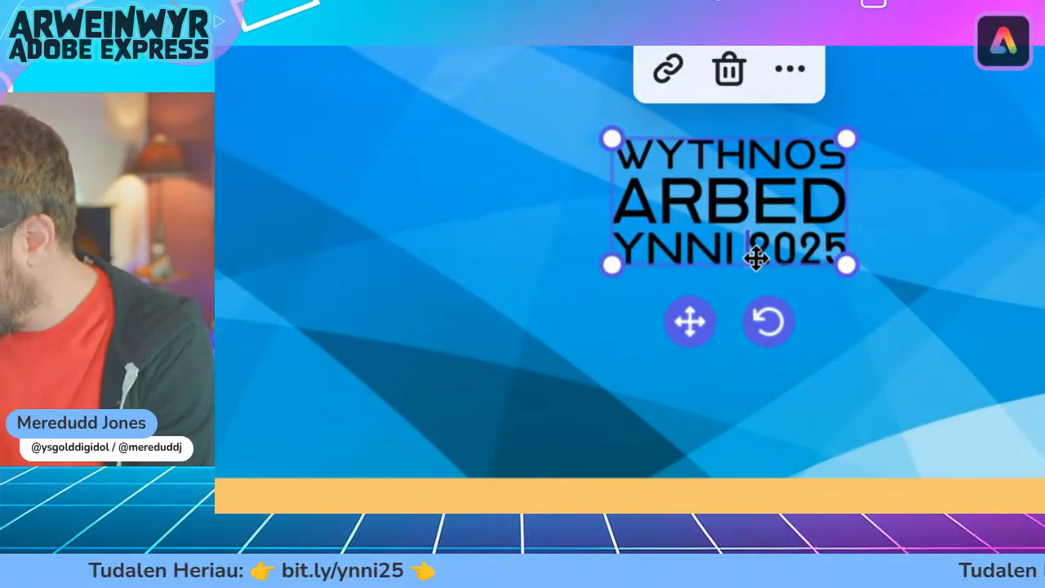
key(BackSpace)
key(Return)
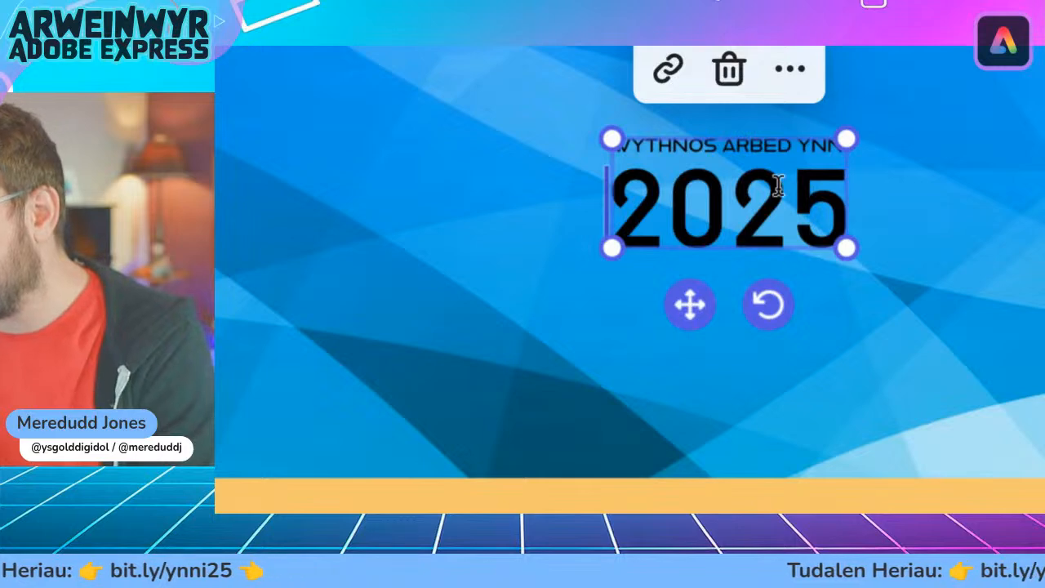
drag(611, 138, 698, 130)
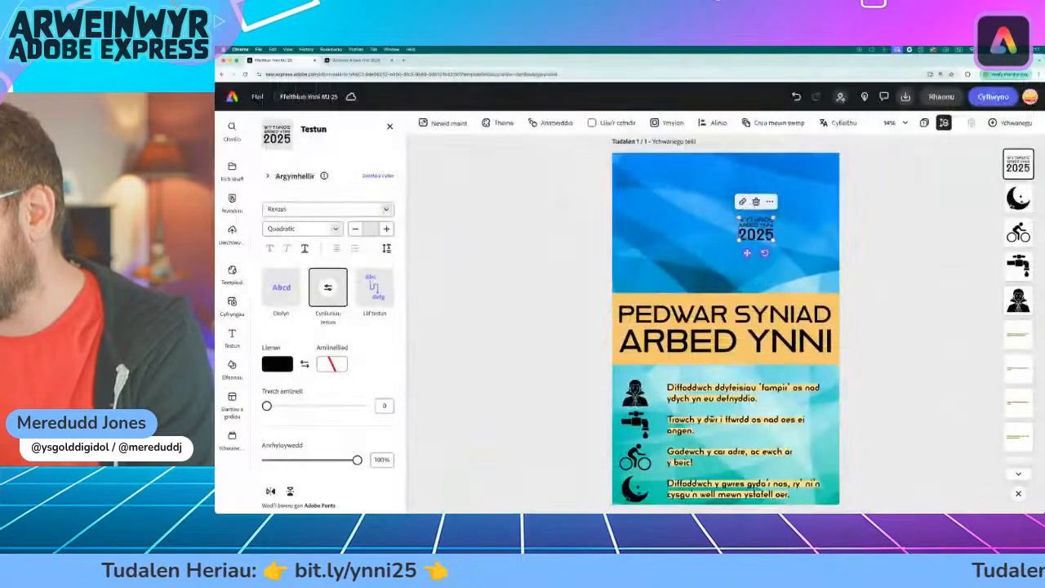
drag(746, 253, 718, 247)
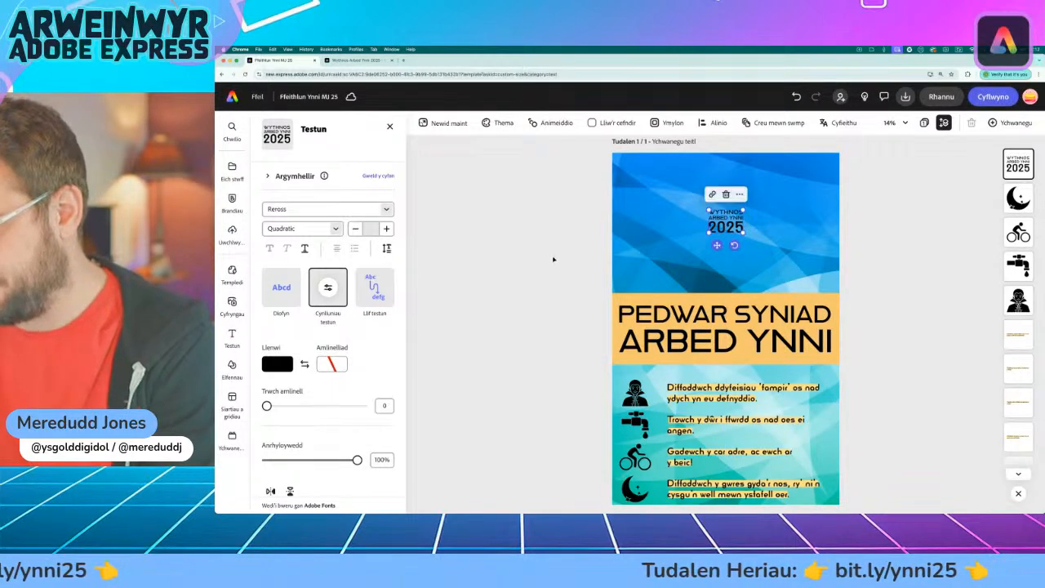
Add a yellow circle shape behind the "Wythnos Arbed Ynni 2025" text and finish editing it
click(680, 235)
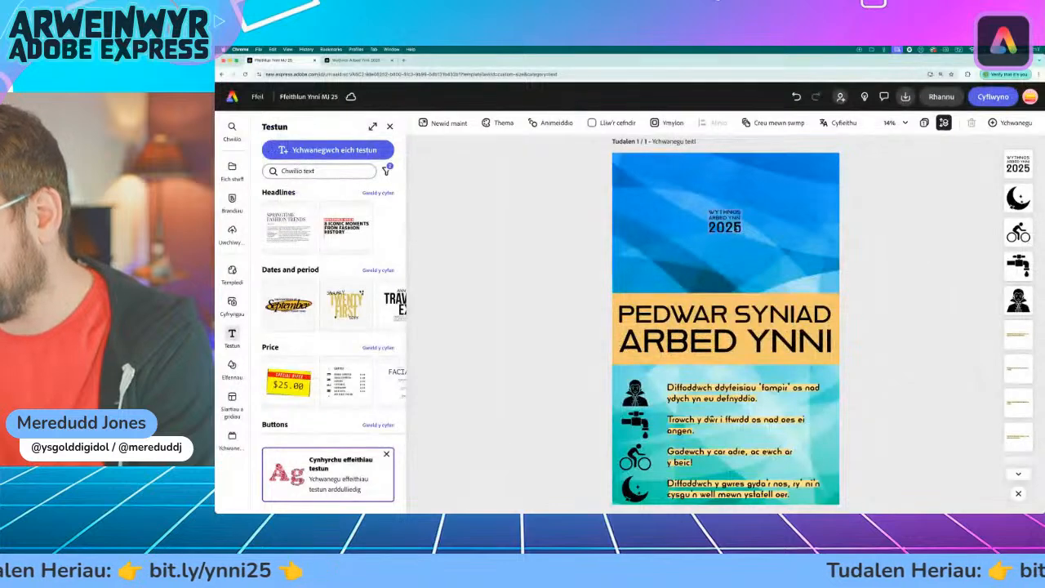
click(728, 214)
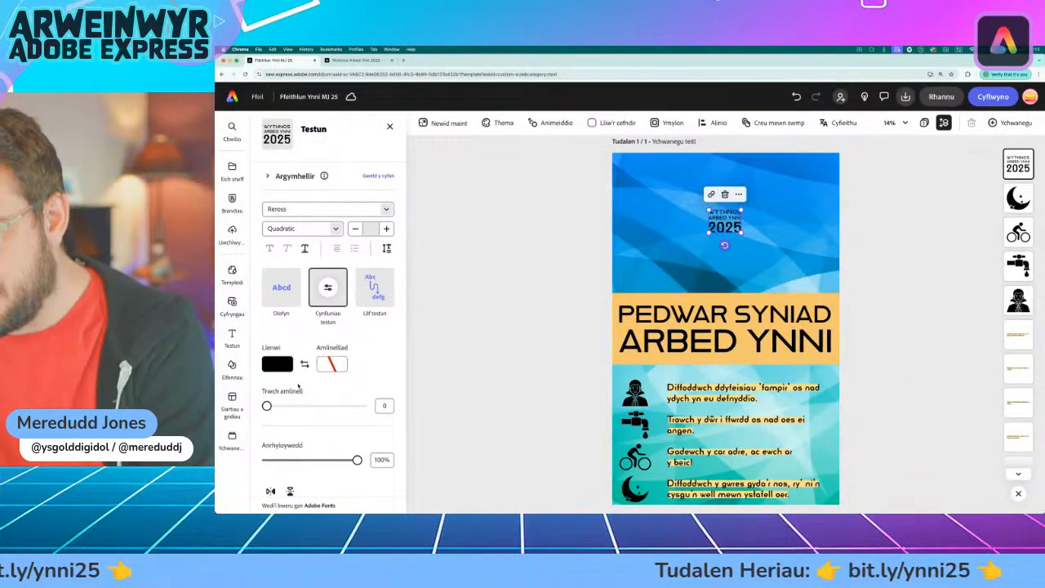
mouse_move(381, 315)
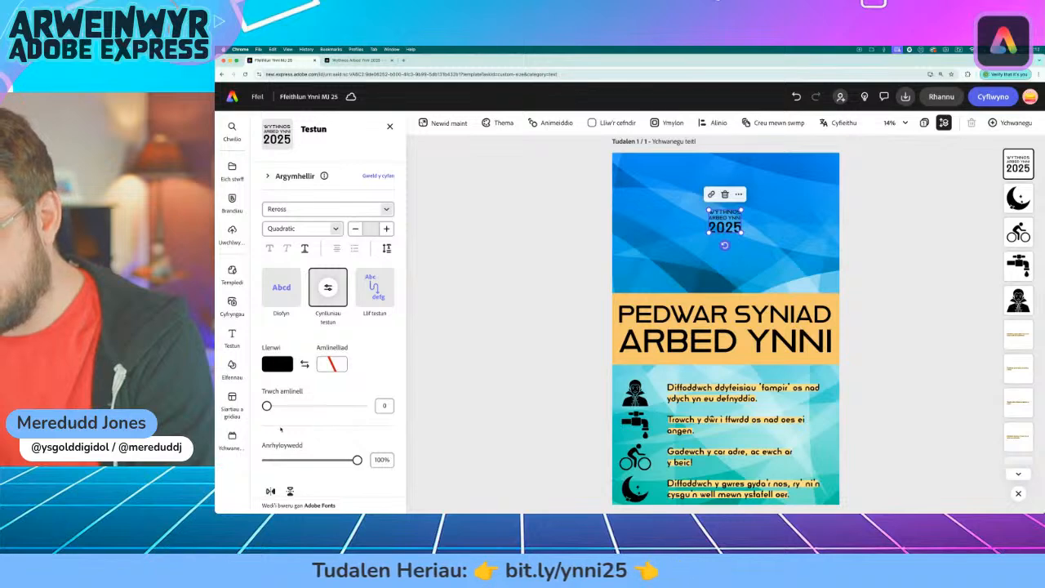
scroll(294, 441, down, 3)
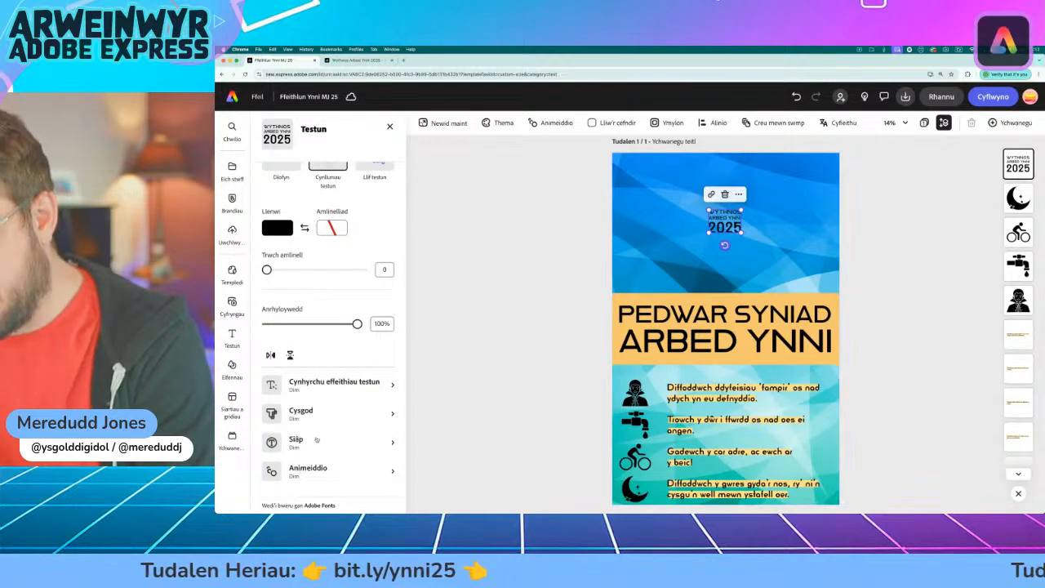
click(351, 441)
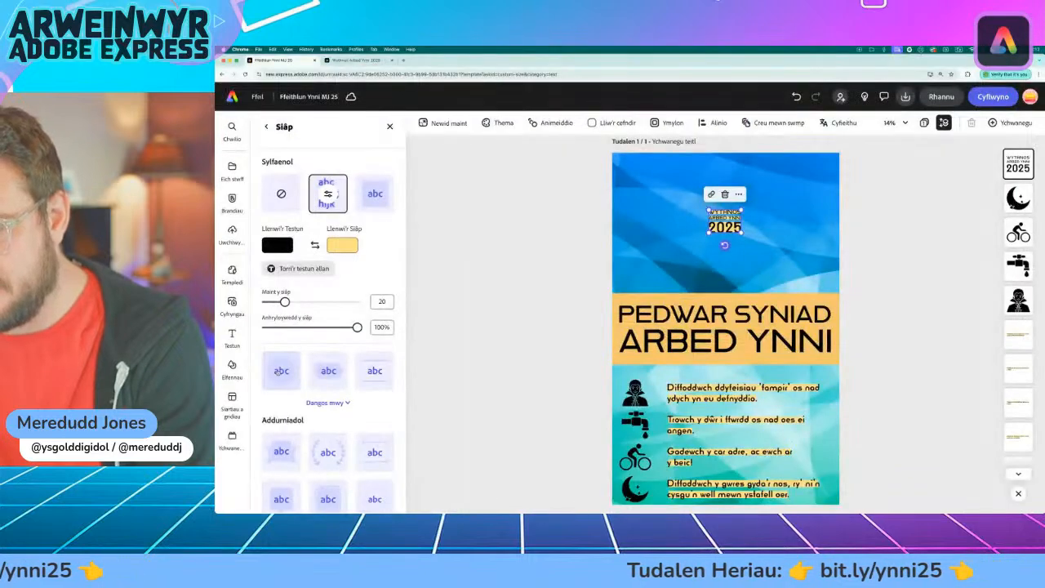
click(338, 269)
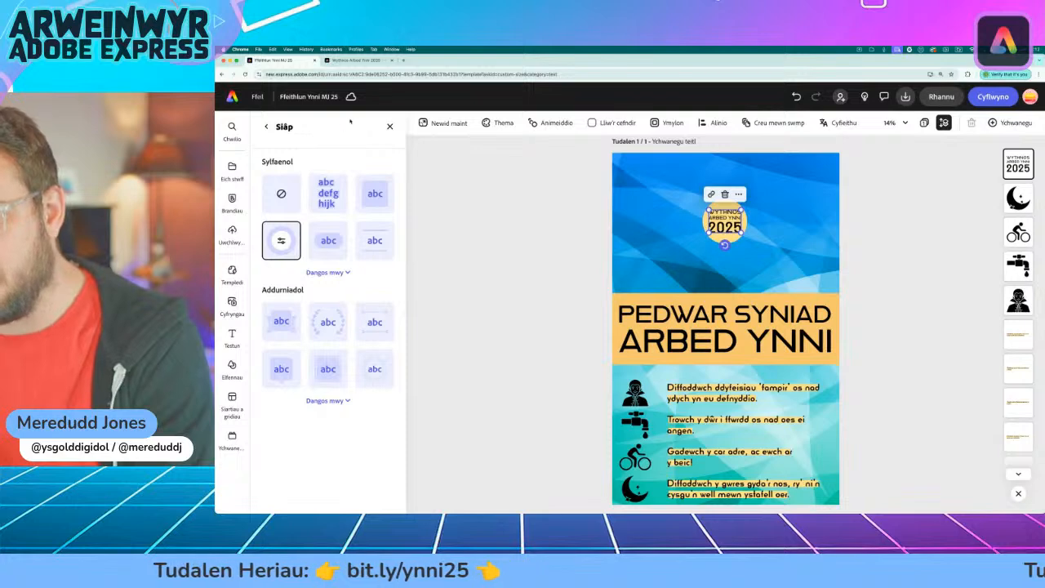
click(388, 126)
click(531, 226)
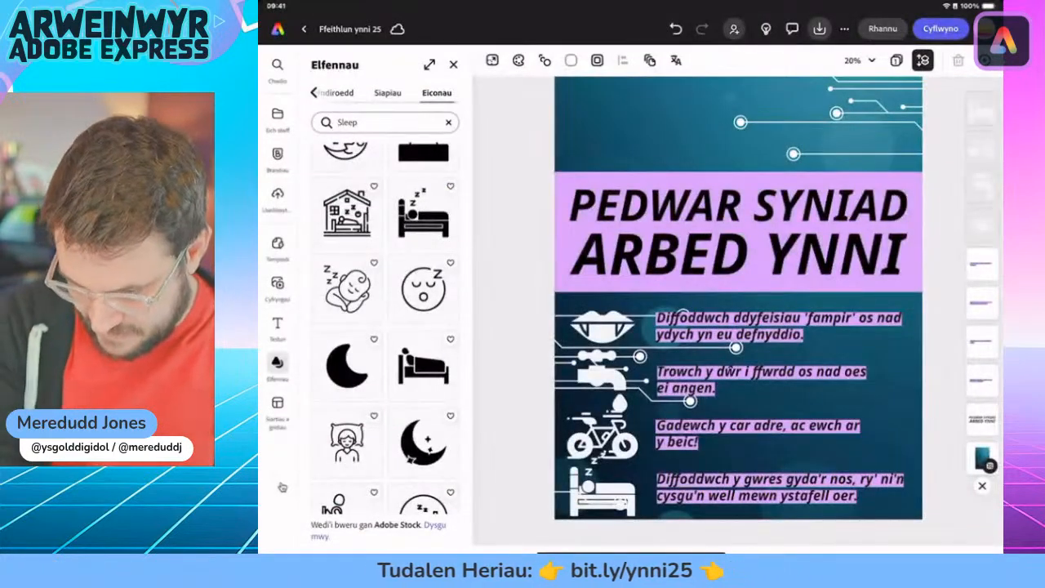
Add a new text reading "Wythnos Arbed Ynni 2025" to the teal "Ffeithlun ynni 25" poster
scroll(738, 310, up, 2)
click(277, 327)
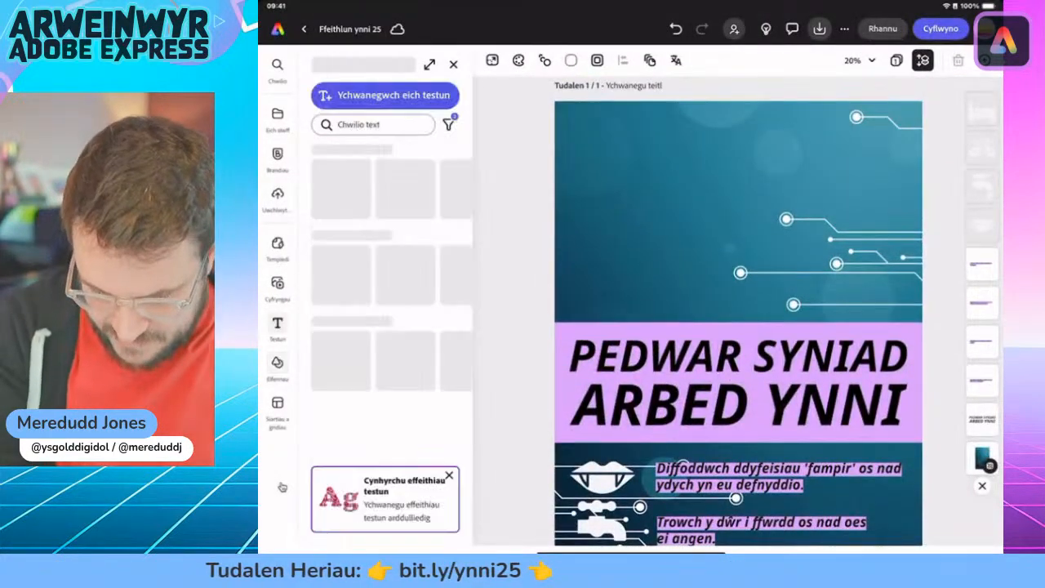
click(385, 95)
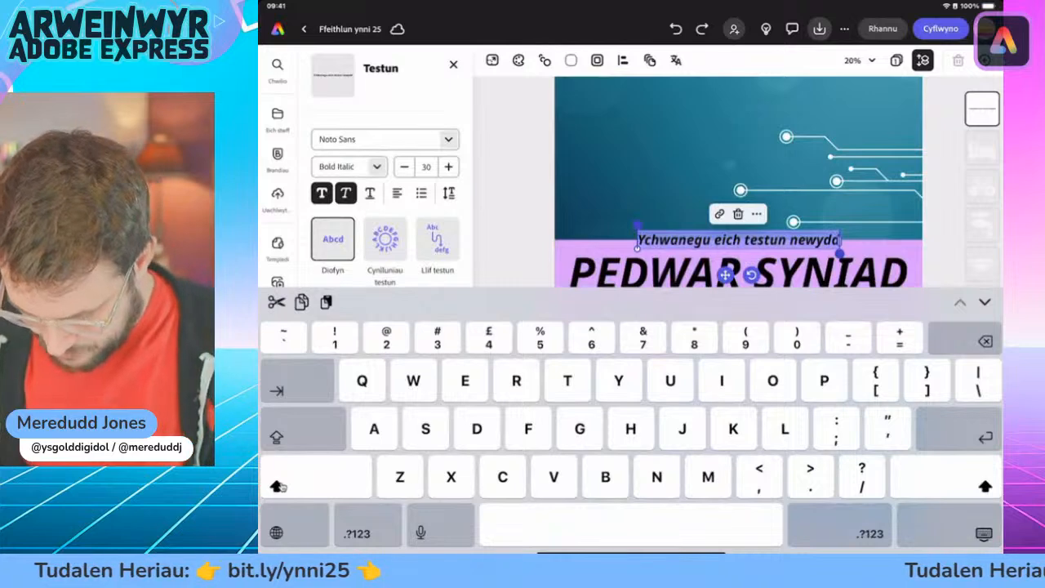
text(Wythnos)
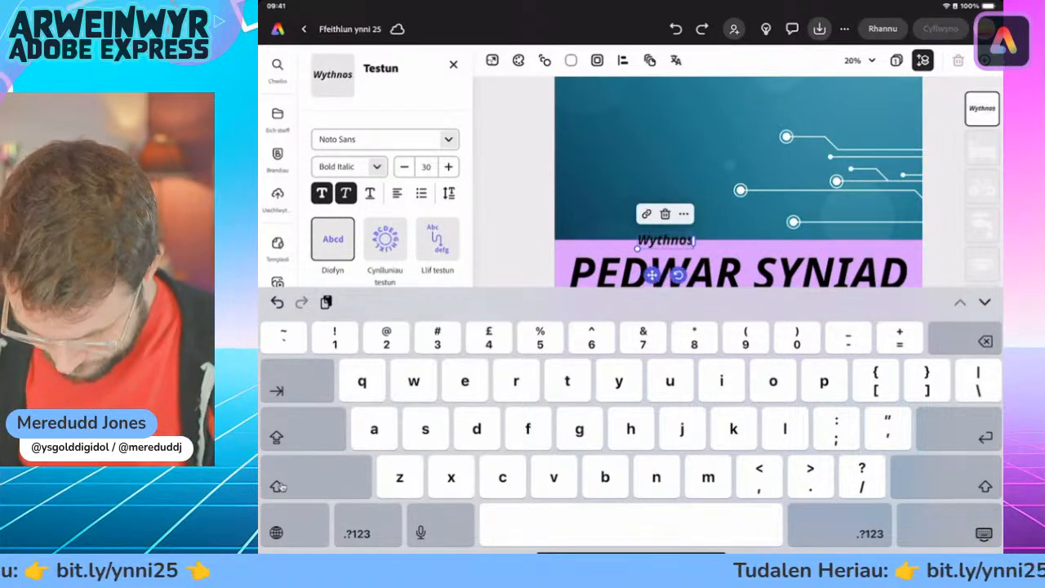
text( Arbe)
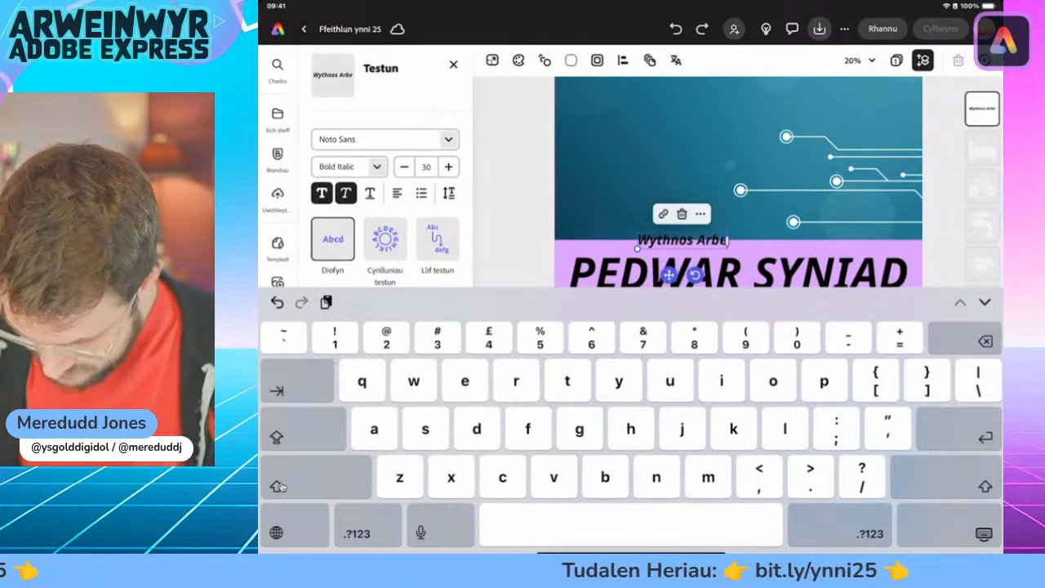
text(d)
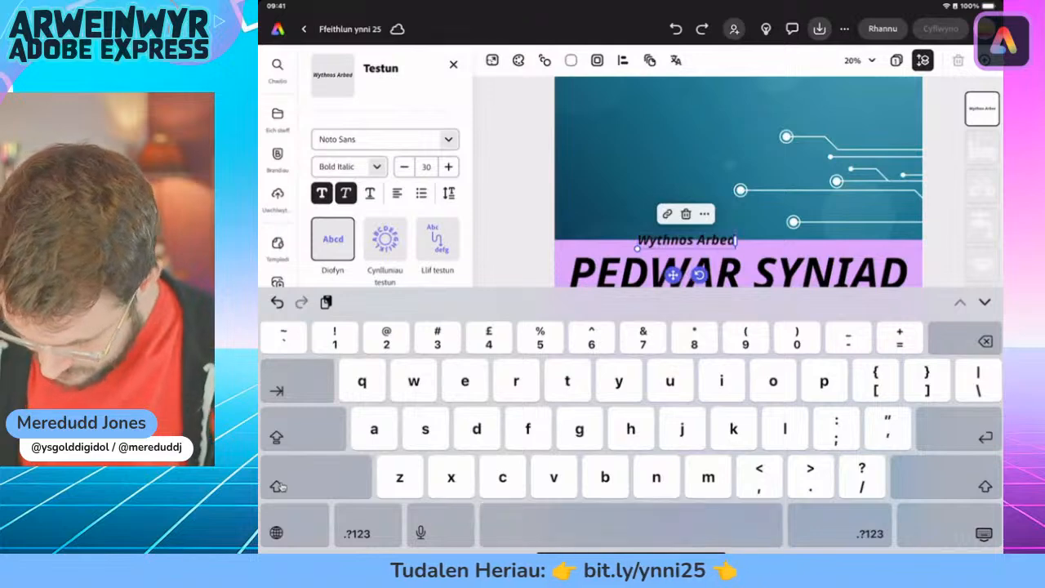
text( Ynni)
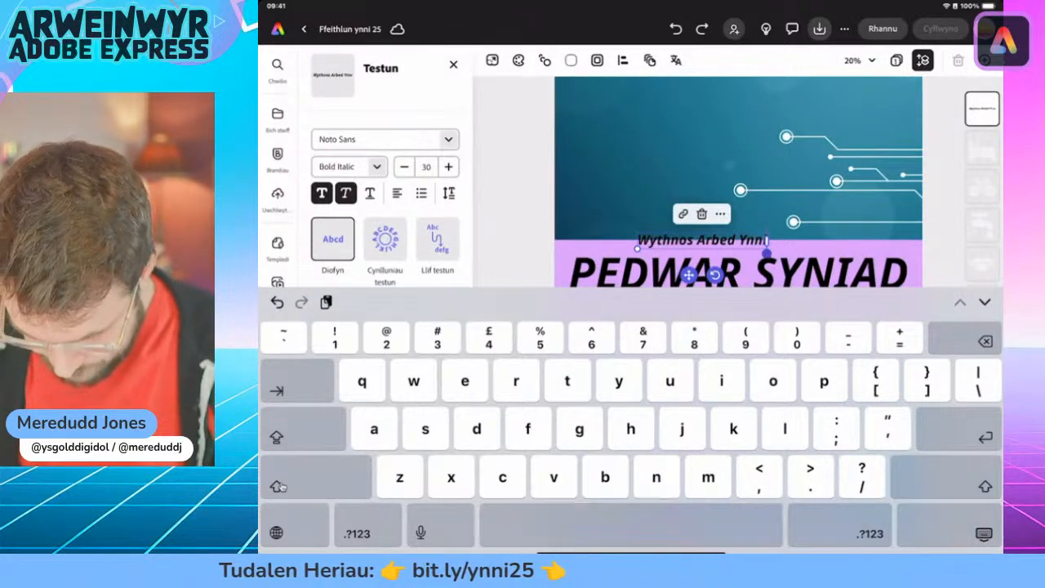
text( 2025)
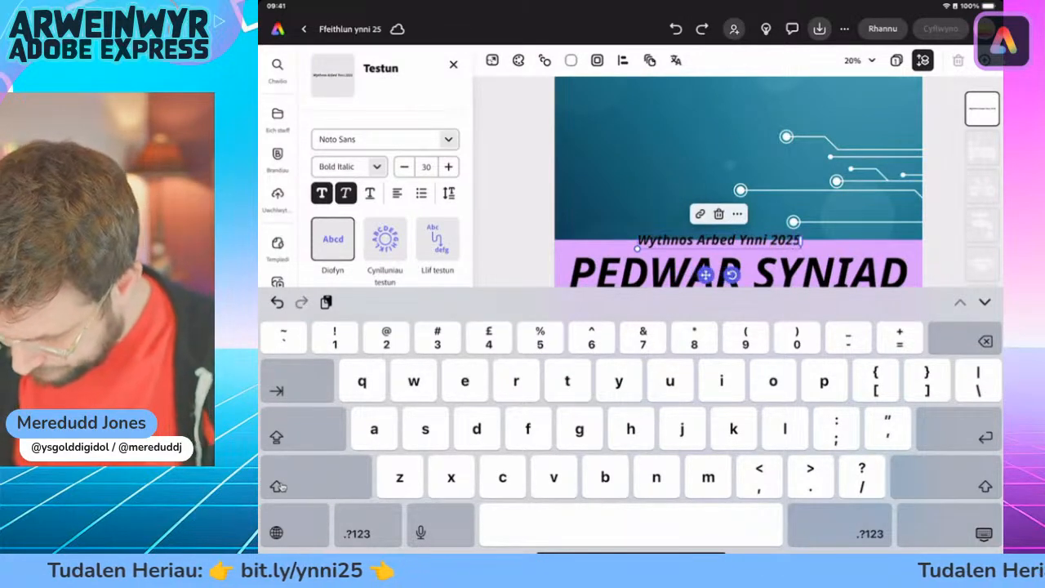
click(984, 533)
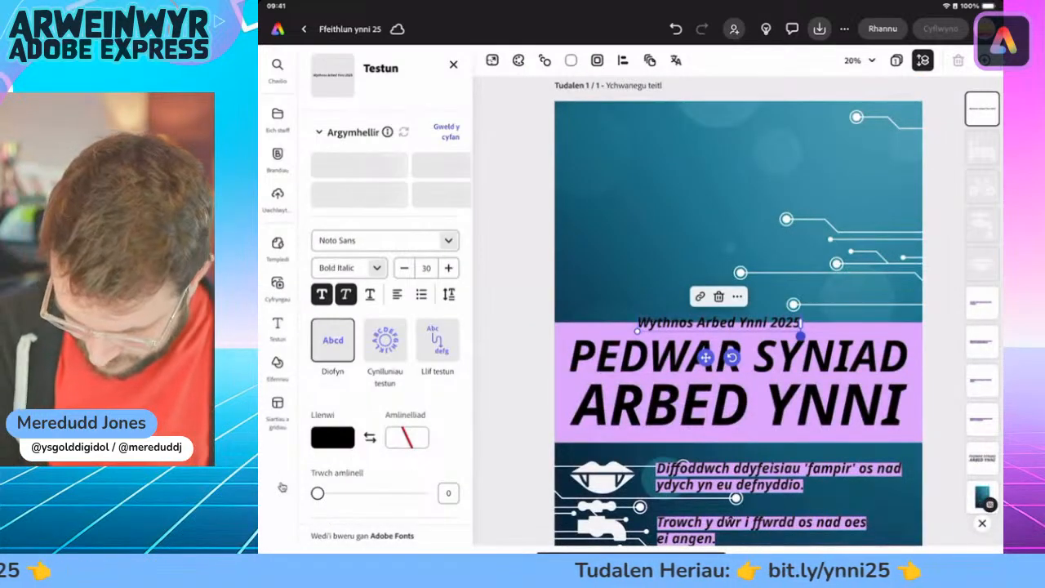
Give the new text the dynamic layout, stack it in three lines, then move it into the empty area above the title and shrink it
click(385, 340)
click(446, 133)
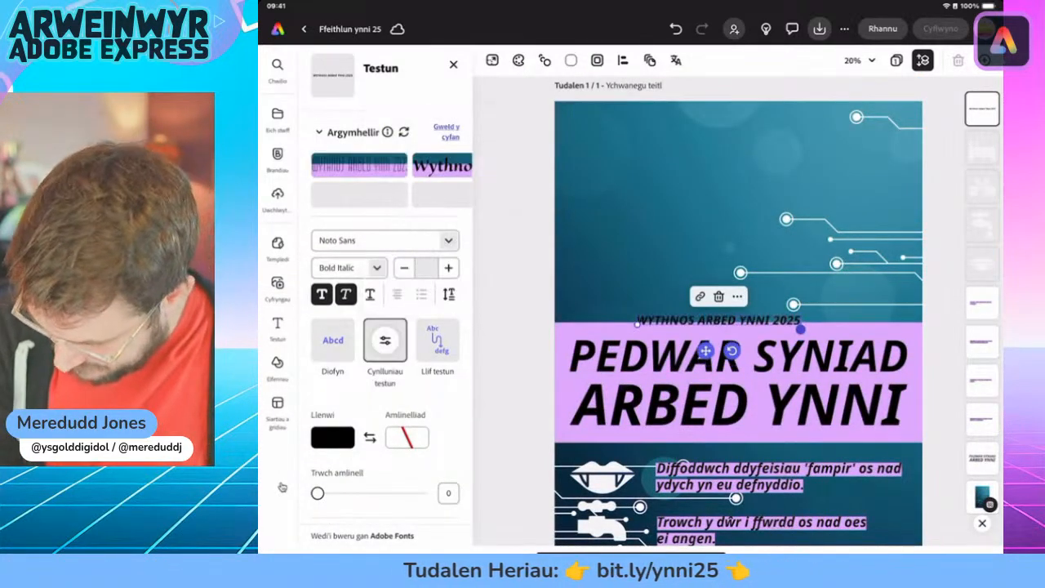
drag(637, 324, 697, 378)
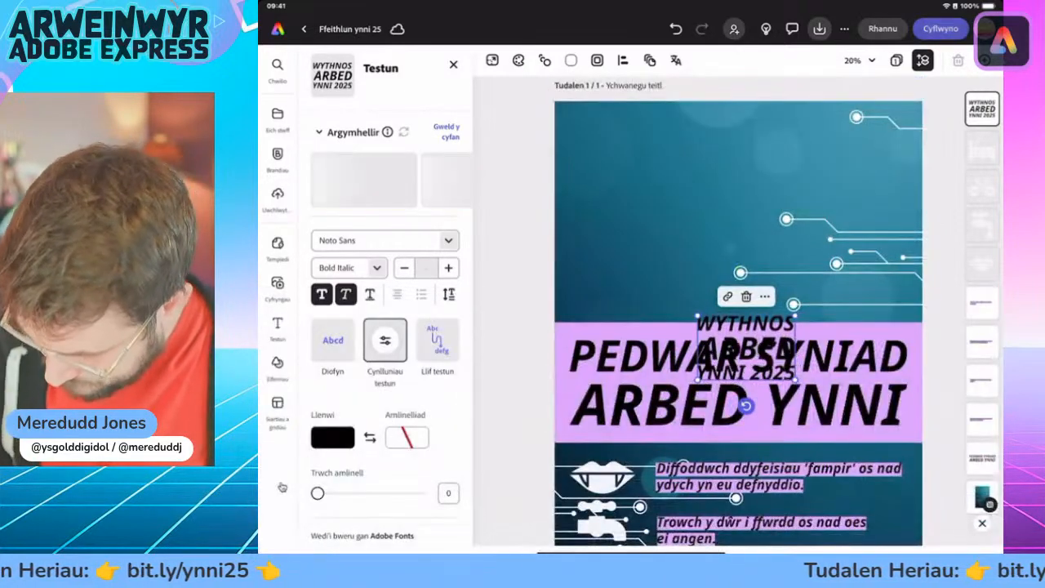
drag(746, 348, 735, 215)
drag(687, 247, 738, 210)
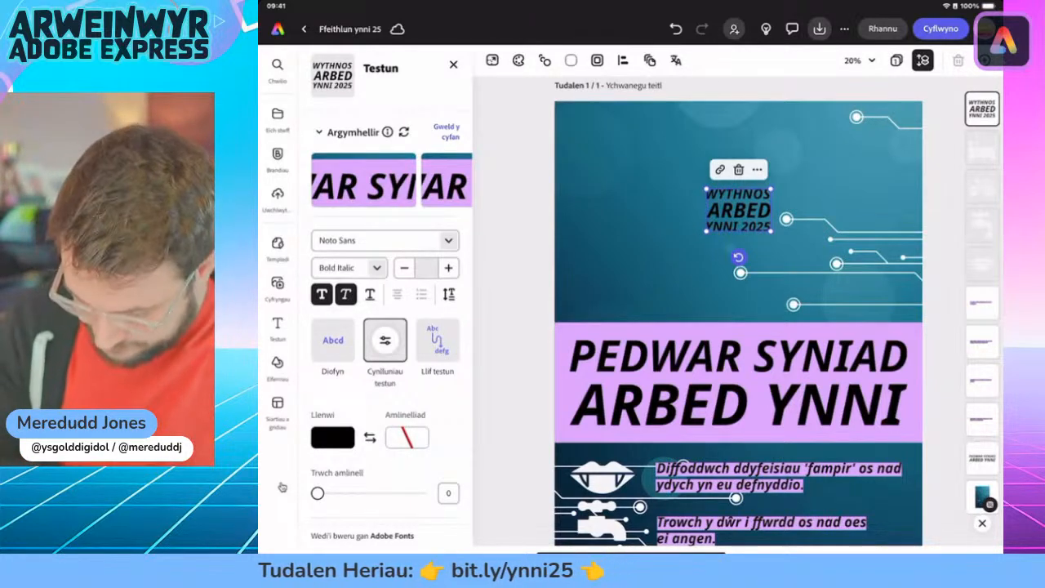
Place a circle shape behind the "Wythnos Arbed Ynni 2025" text and open the circle's settings
scroll(384, 367, down, 5)
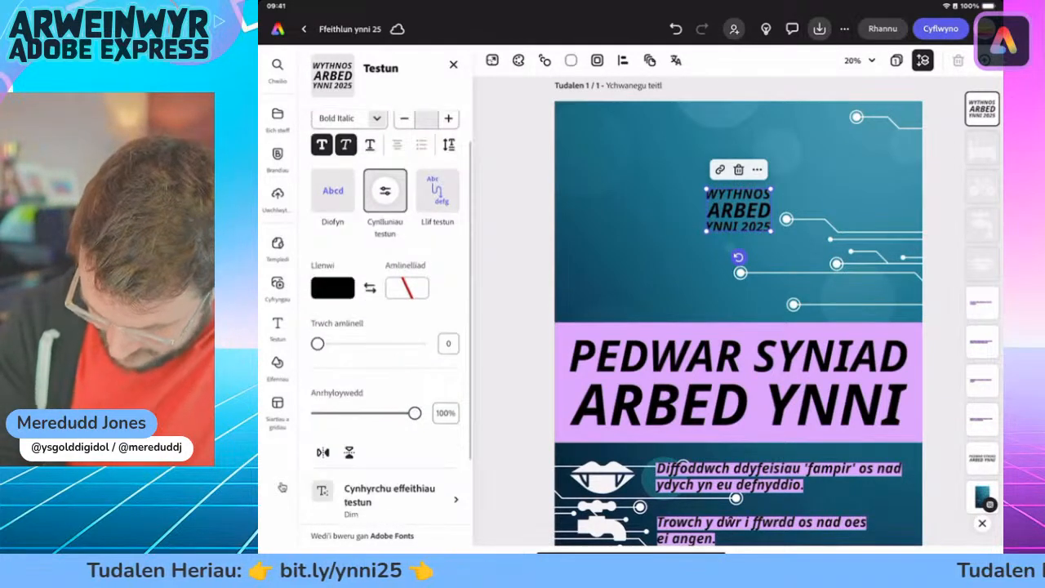
click(359, 448)
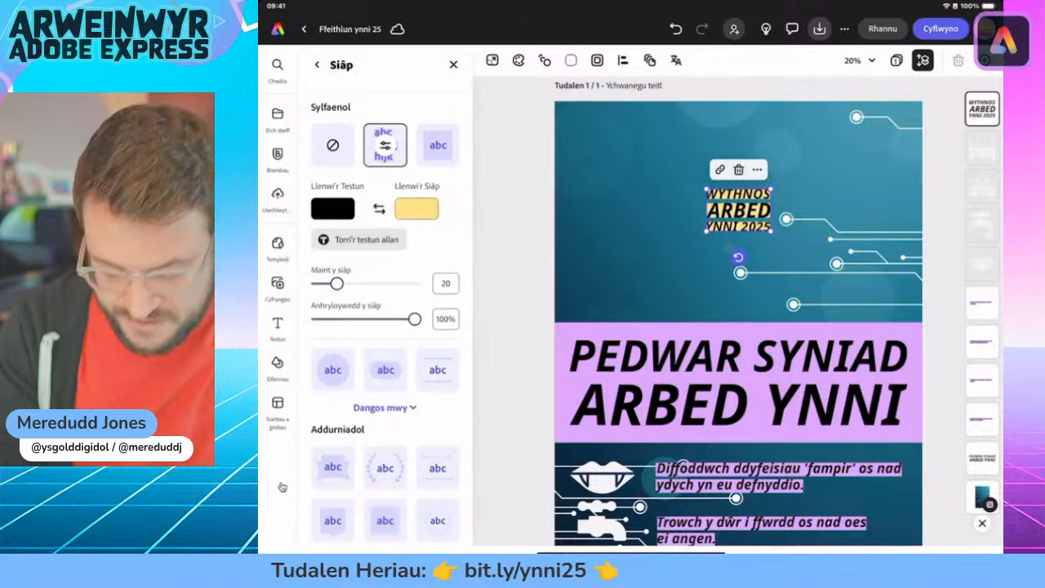
click(333, 370)
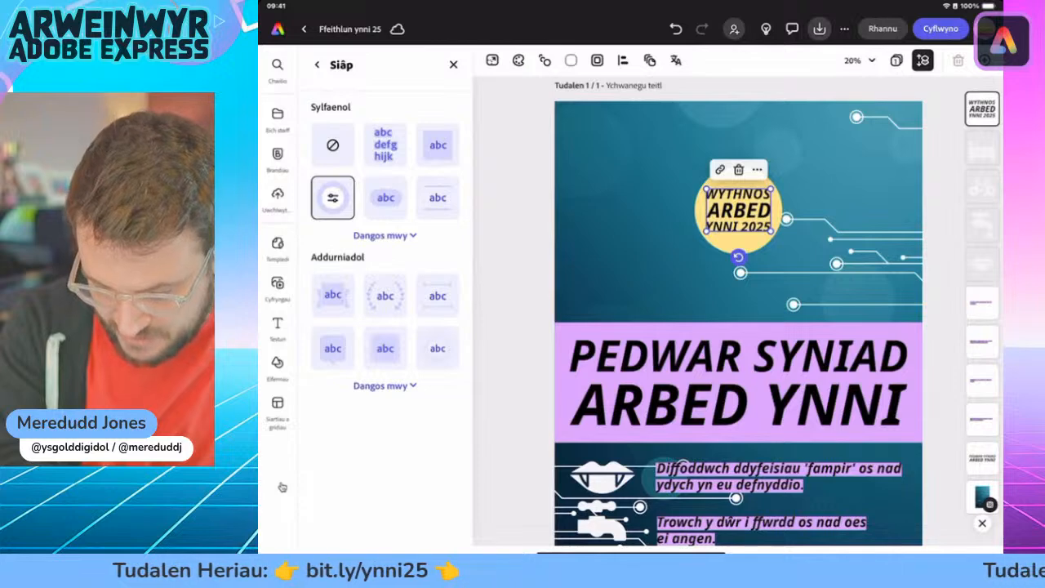
click(332, 198)
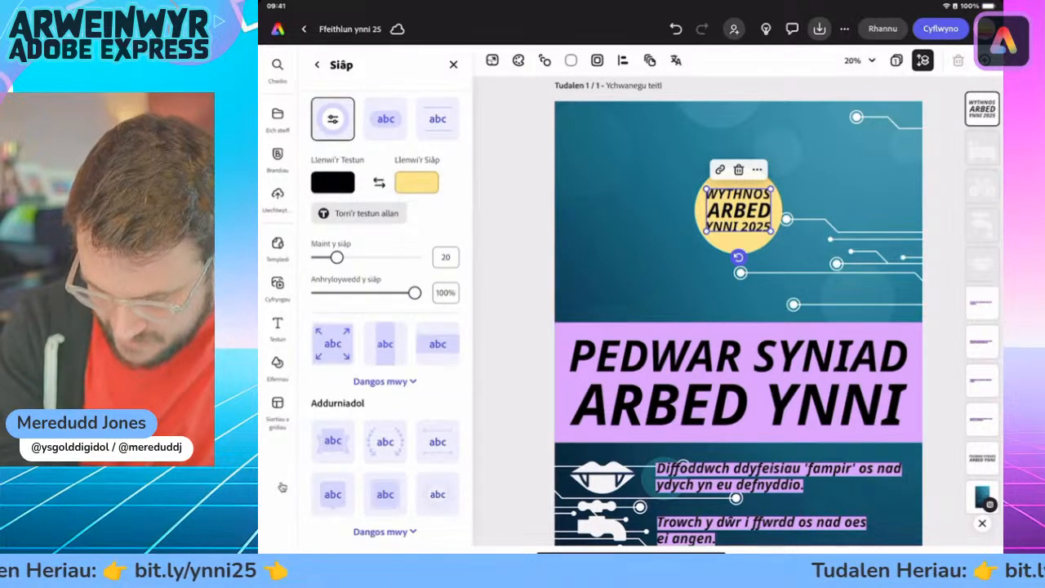
Recolour the badge's circle to light purple, reduce its shape size to 9 and finish editing it
click(417, 182)
click(483, 260)
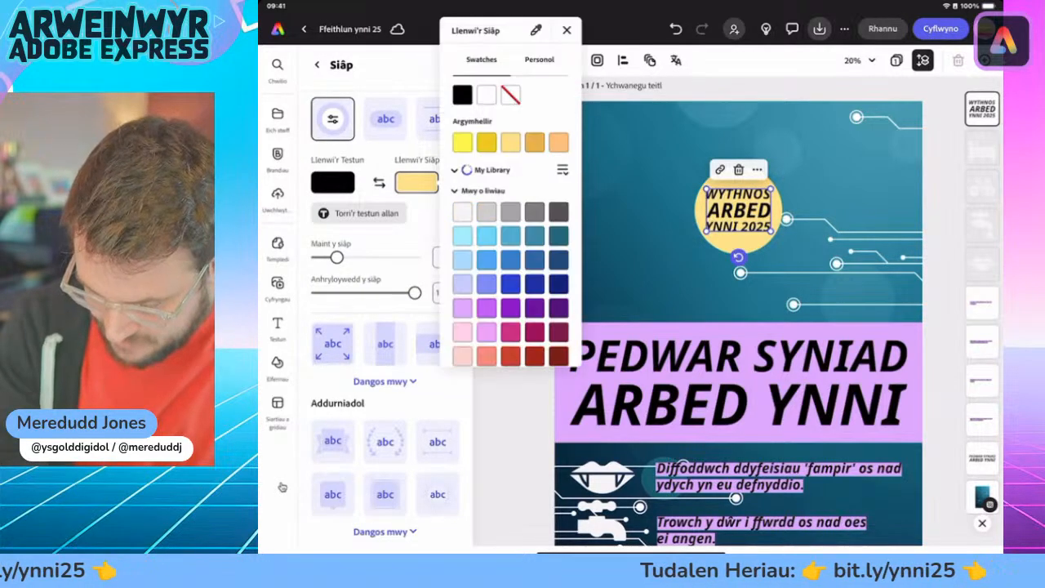
click(462, 333)
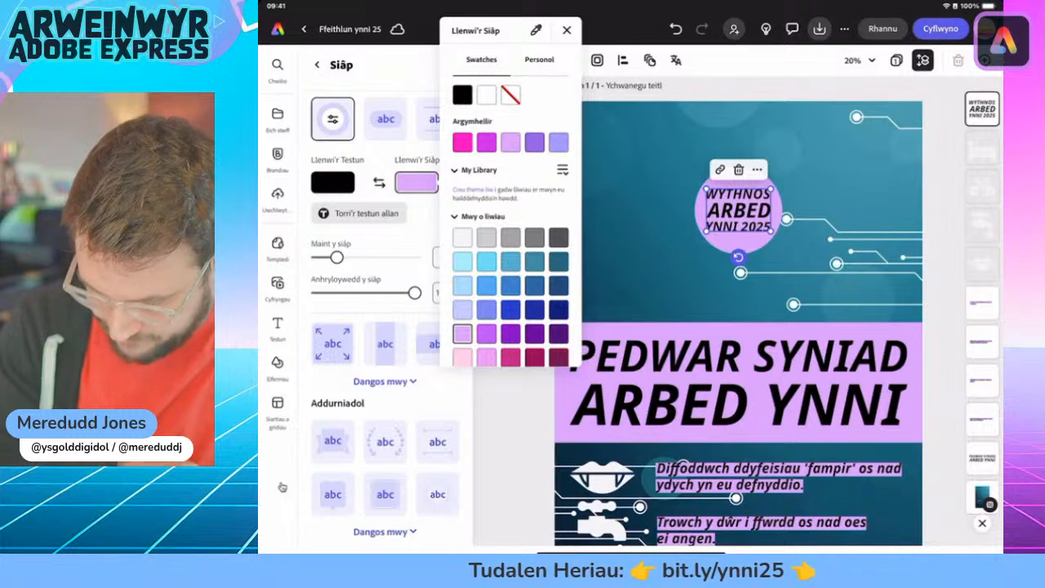
click(566, 30)
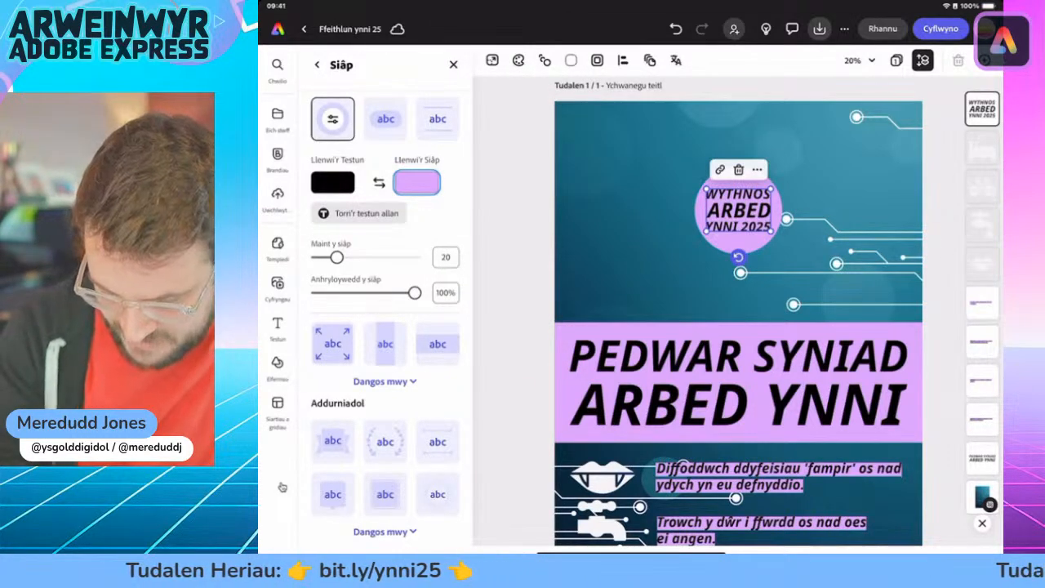
mouse_move(336, 257)
mouse_down()
mouse_move(413, 257)
mouse_move(325, 257)
mouse_up()
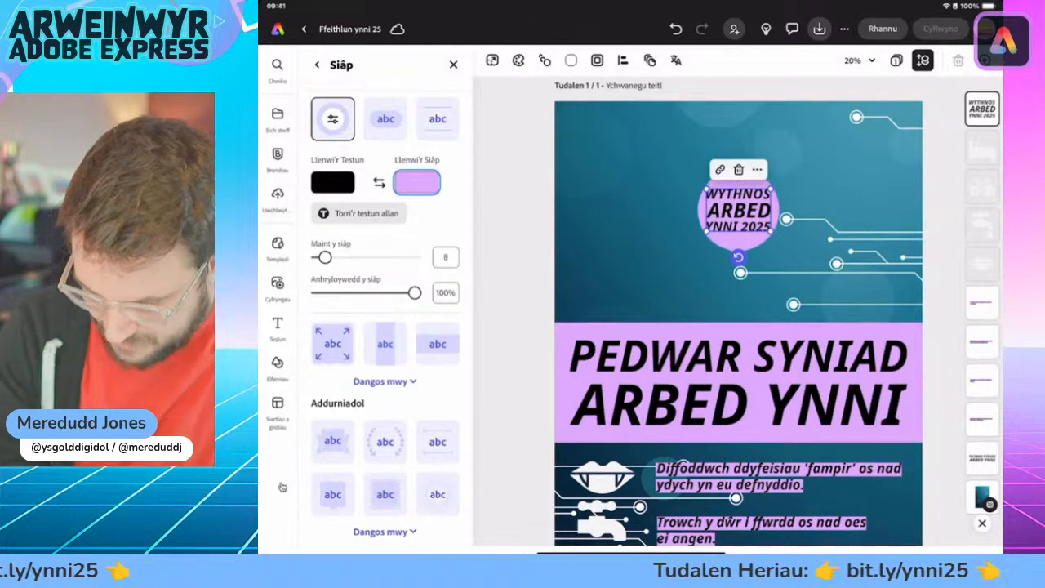
click(317, 65)
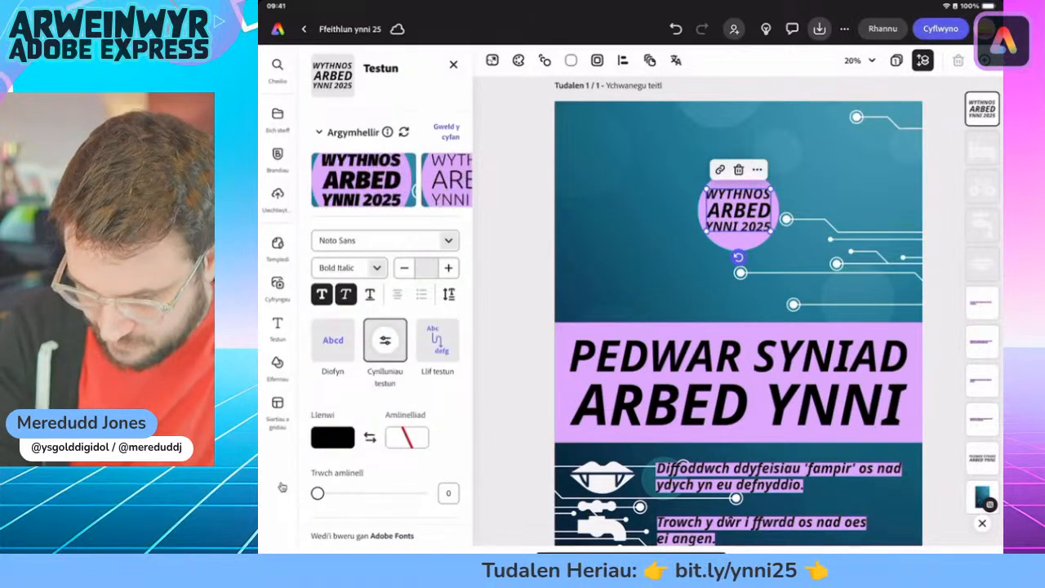
click(515, 269)
click(453, 64)
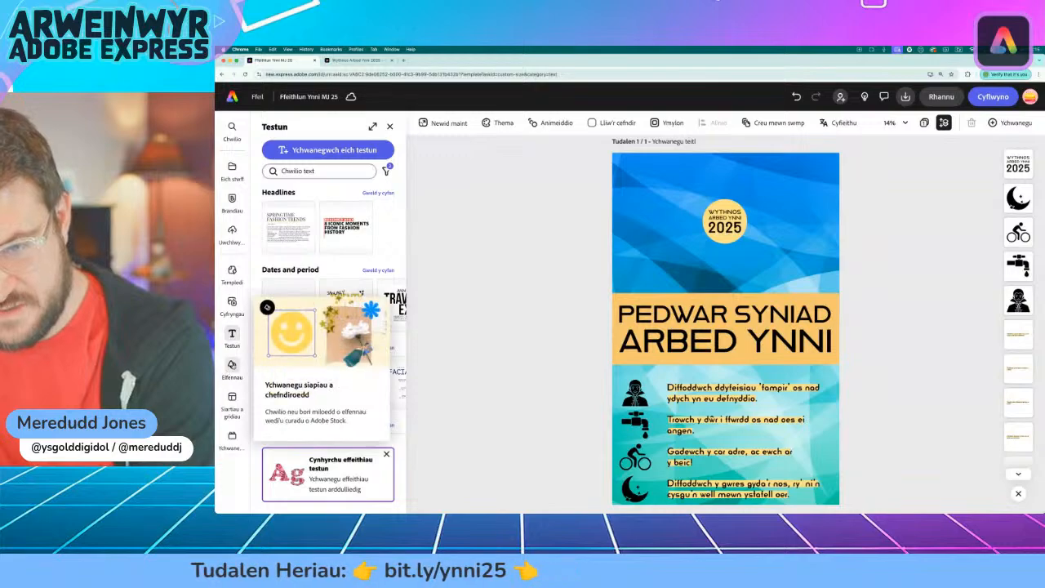
Add an outlined circle from the shape elements to the blue "Ffeithlun Ynni MJ 25" poster
click(232, 364)
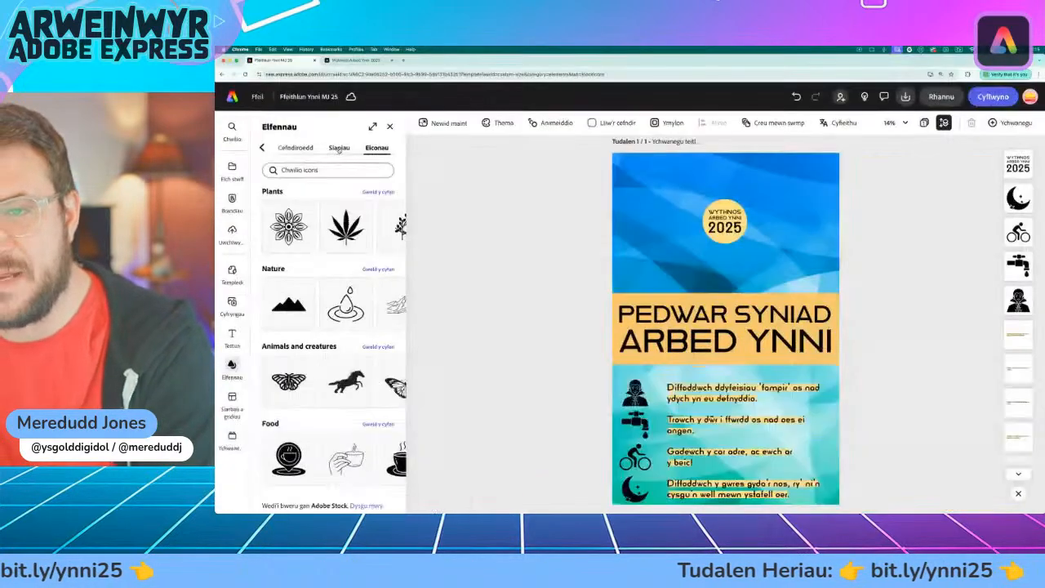
click(402, 161)
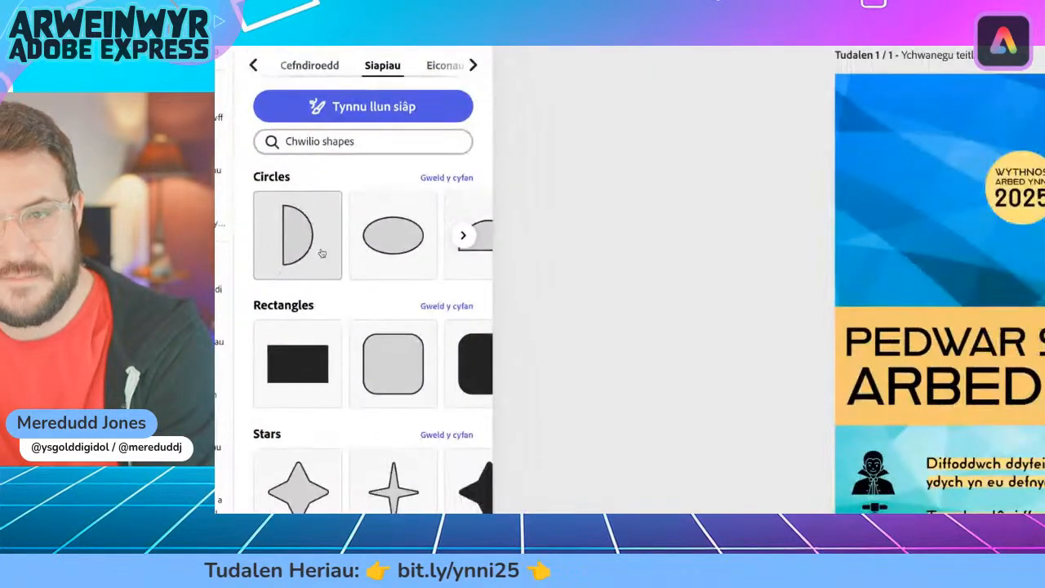
scroll(309, 260, right, 3)
scroll(330, 253, right, 5)
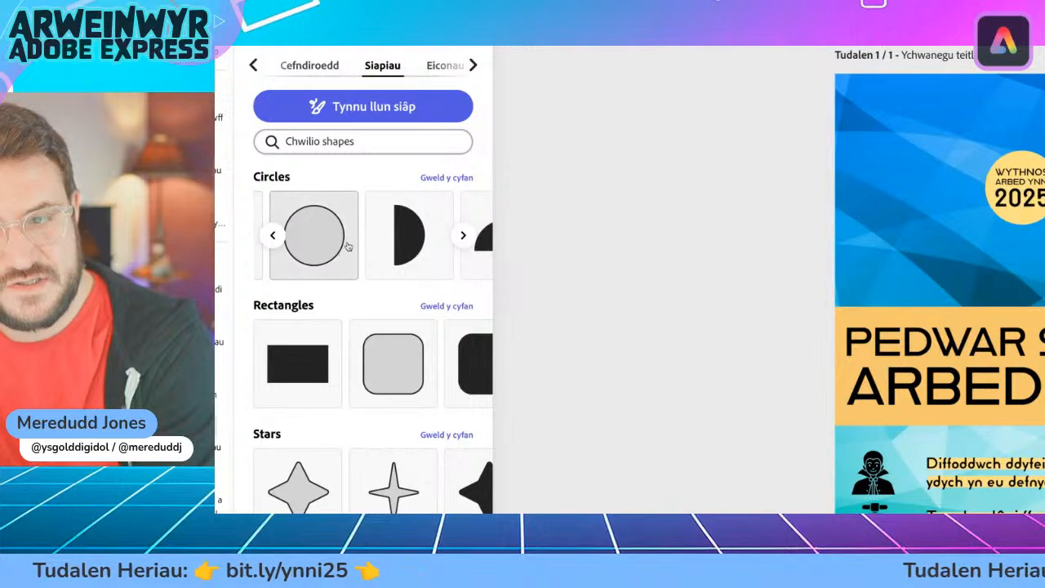
scroll(343, 239, left, 3)
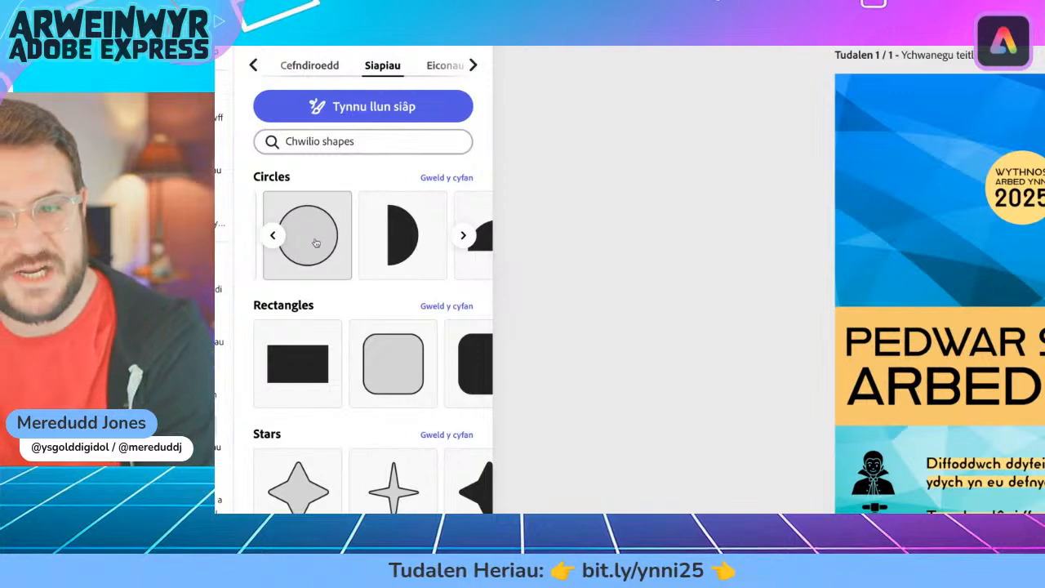
click(316, 242)
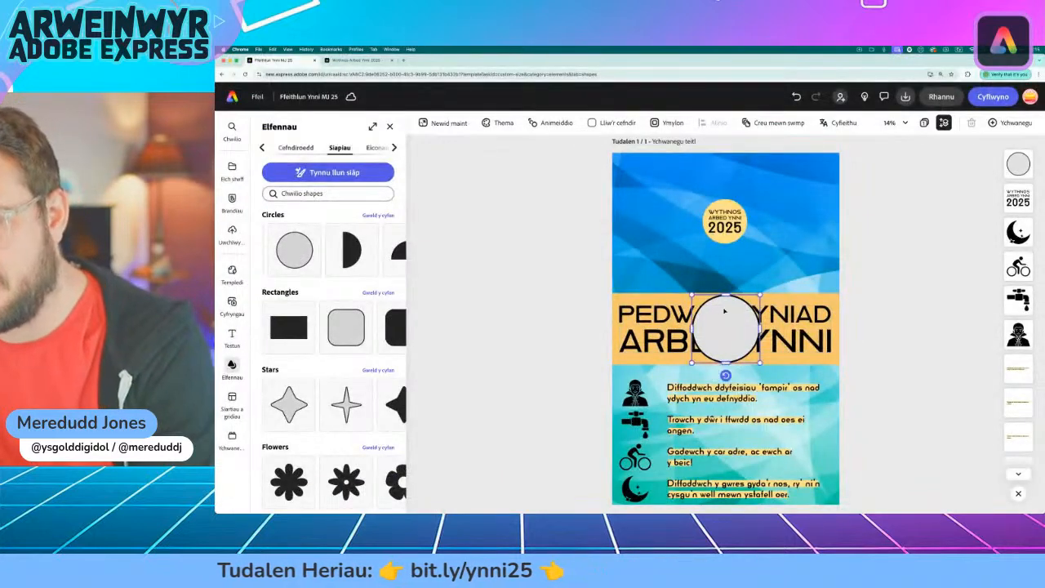
Move the new circle into the upper-left area of the poster and shrink it to roughly the badge's size
drag(724, 311, 641, 195)
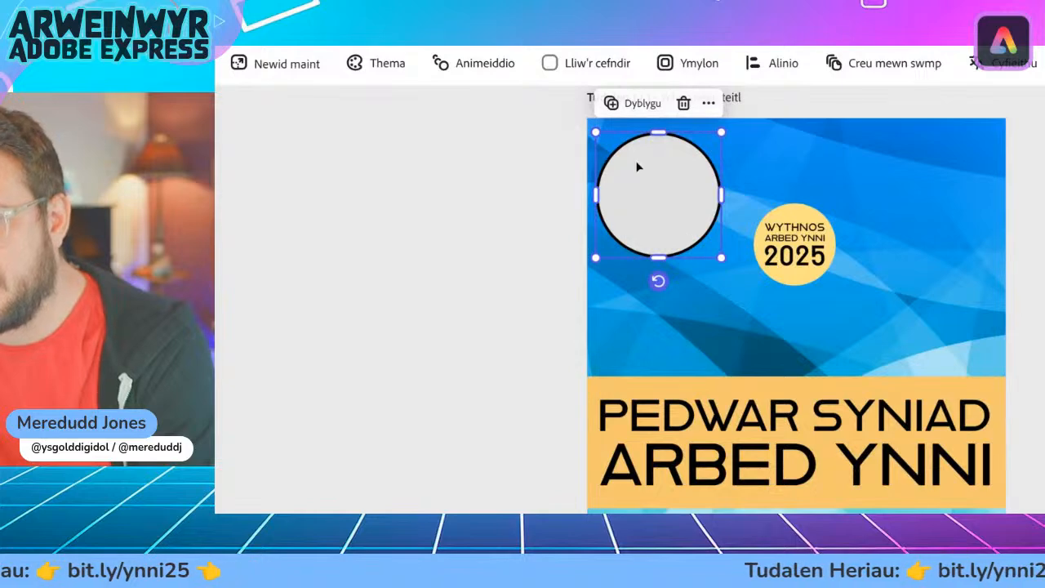
drag(721, 258, 683, 224)
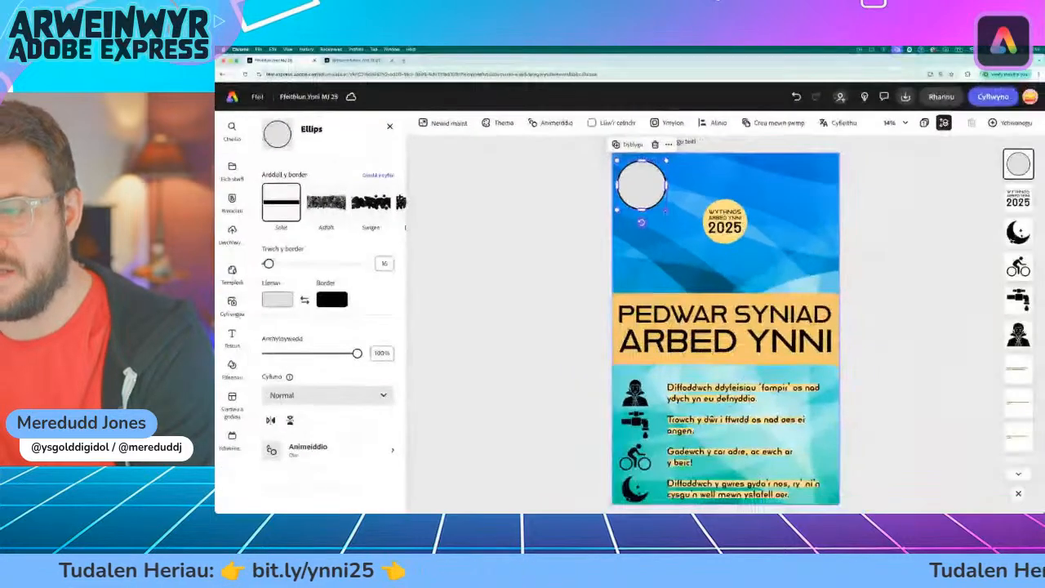
drag(641, 181, 656, 181)
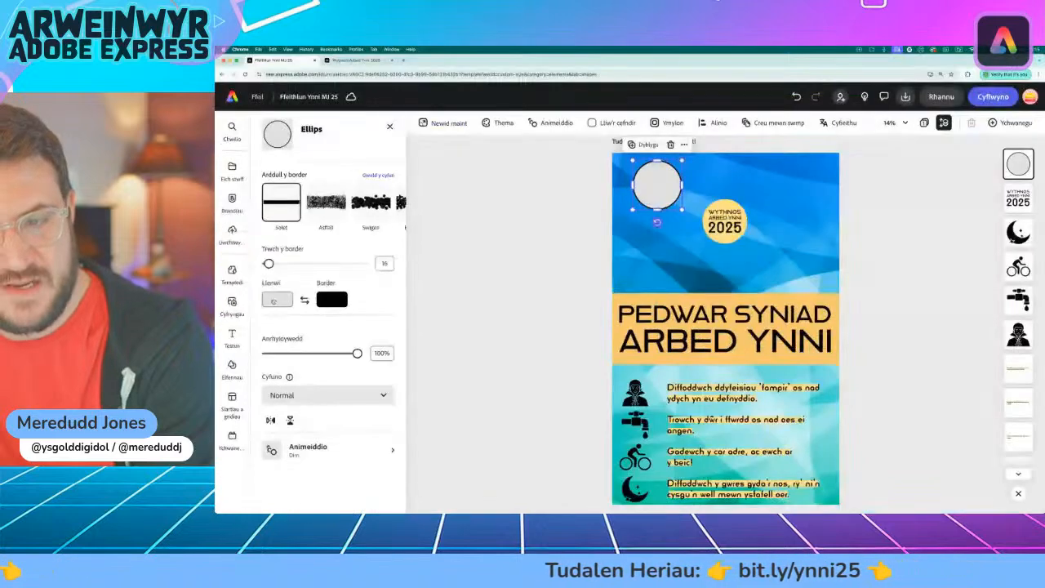
Fill the circle with white and colour its border light orange to match the title band
click(307, 300)
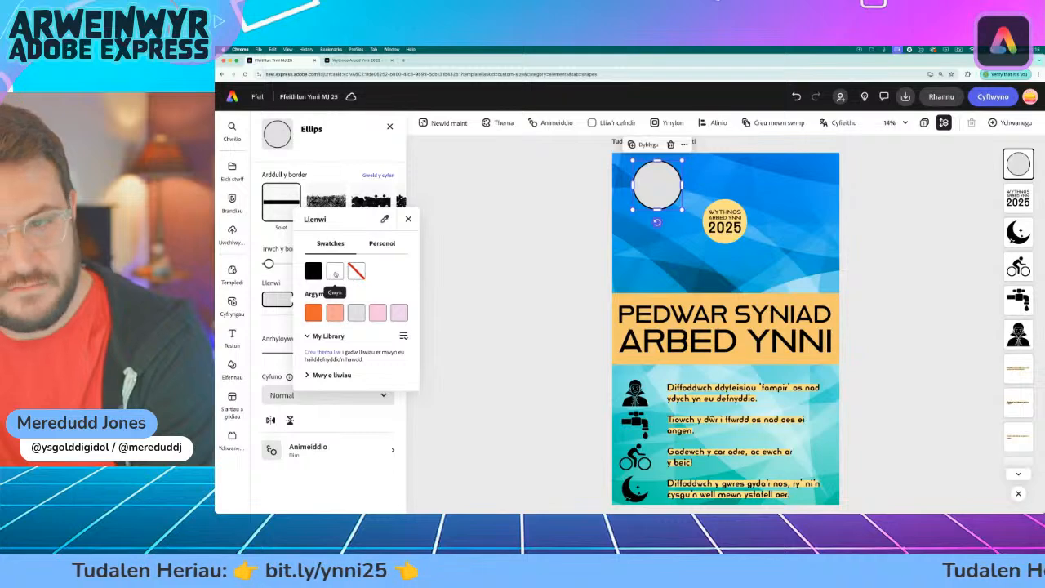
click(335, 273)
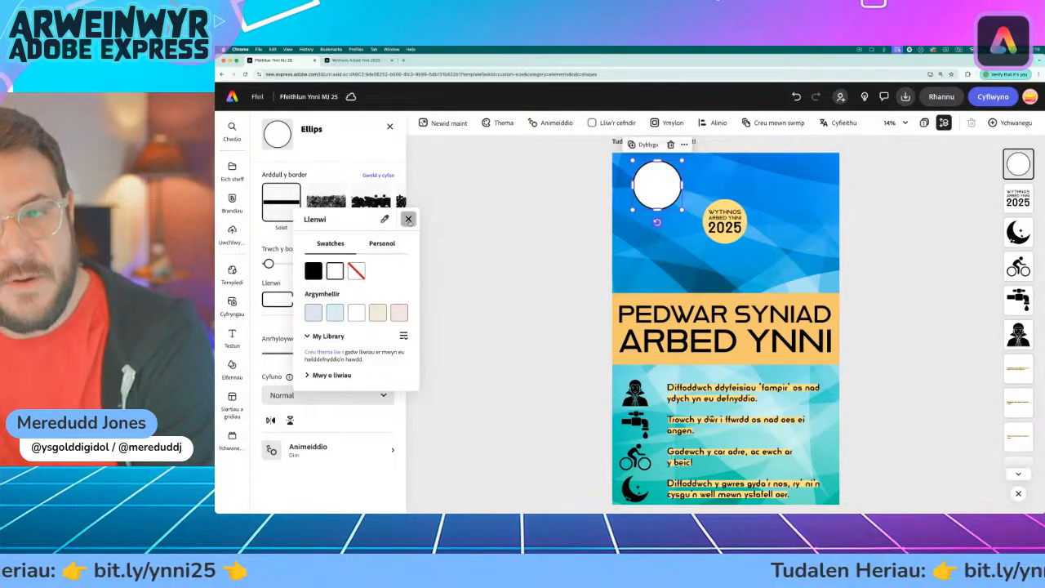
click(408, 219)
click(329, 301)
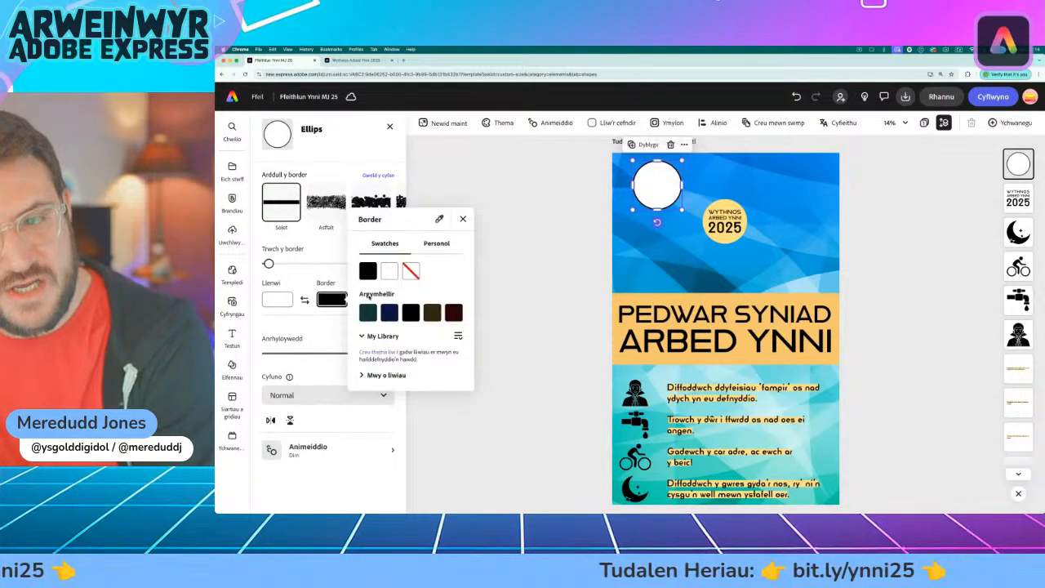
click(361, 375)
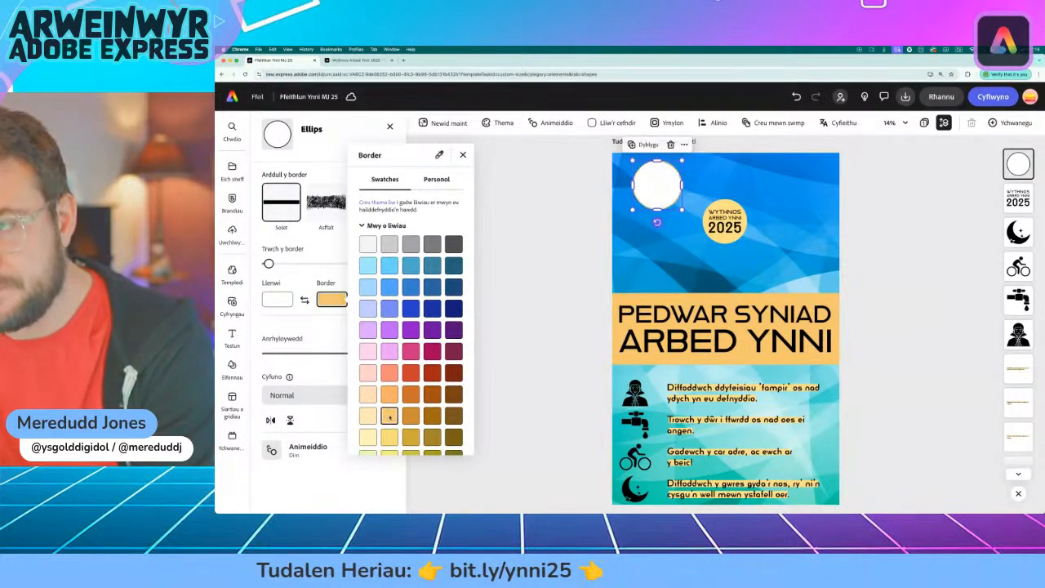
click(304, 275)
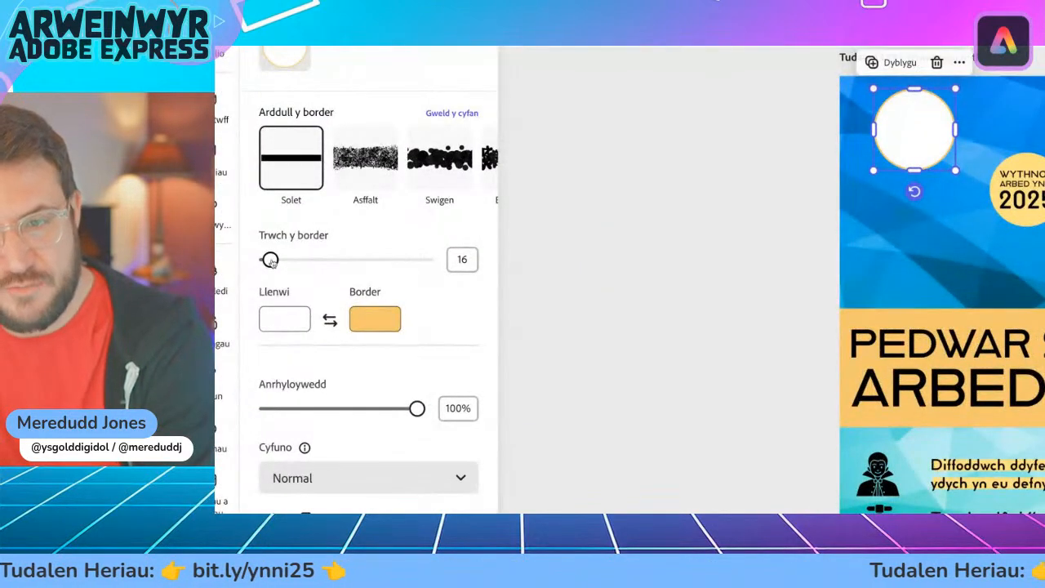
Increase the circle's border thickness to 85 and shift the circle closer to the poster's upper-left corner
mouse_move(270, 260)
mouse_down()
mouse_move(322, 259)
mouse_move(281, 261)
mouse_up()
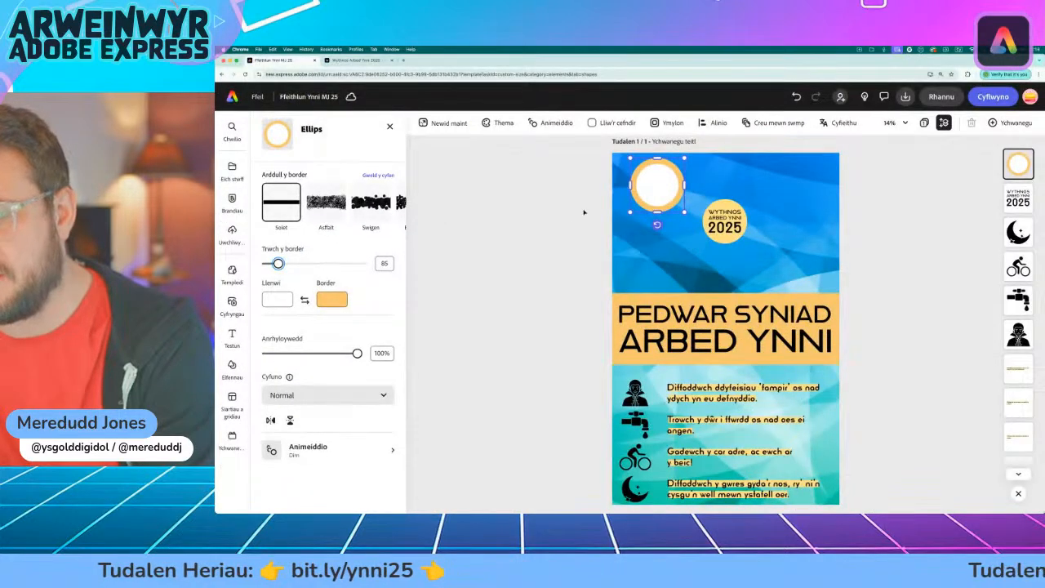
click(602, 201)
click(651, 190)
drag(653, 189, 643, 193)
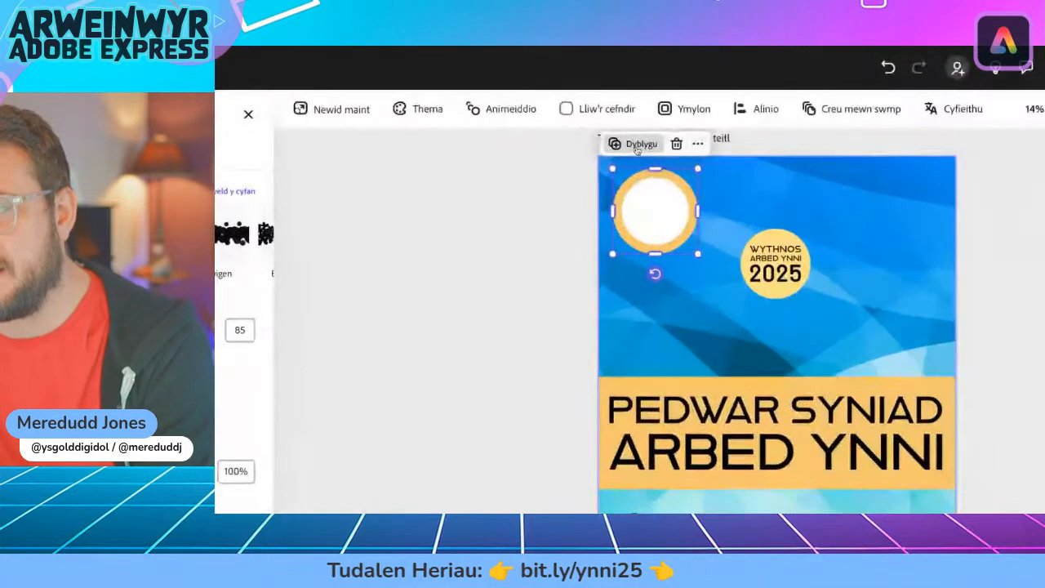
Duplicate the bordered circle three times and place the copies to the right, lower left and lower right of the badge
click(638, 145)
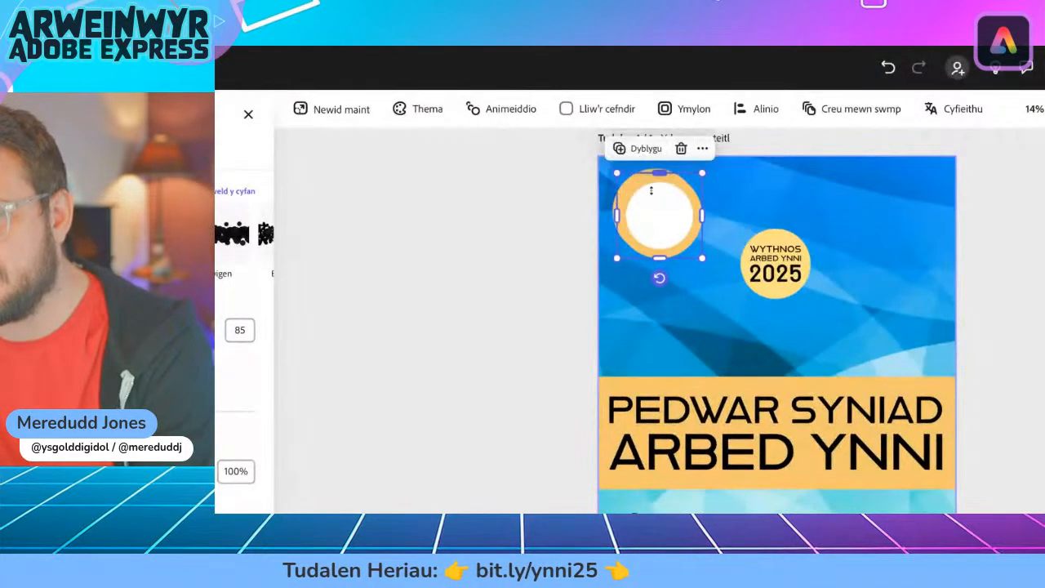
drag(804, 202, 798, 197)
drag(892, 227, 679, 324)
click(886, 183)
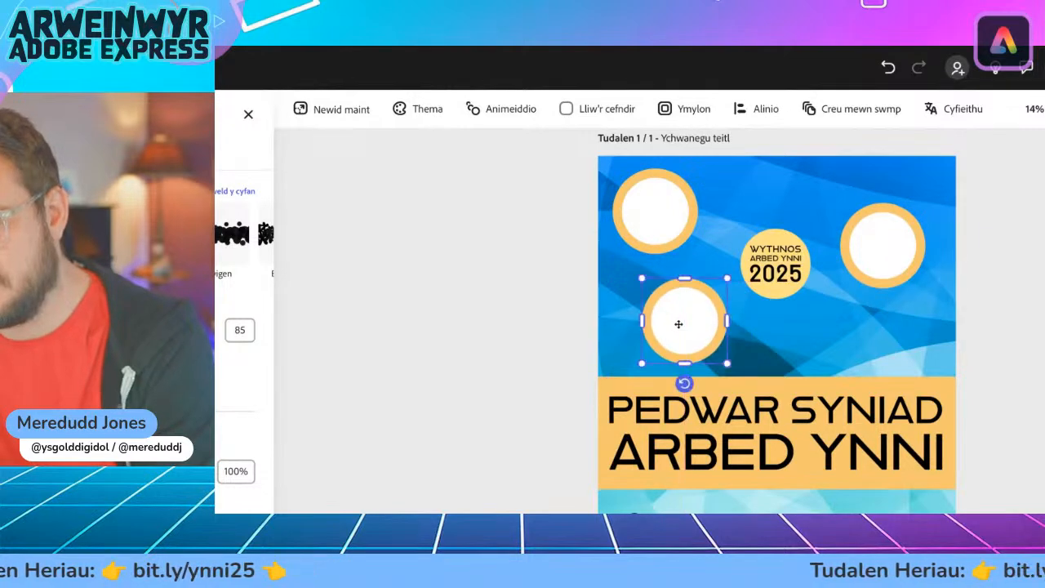
click(672, 256)
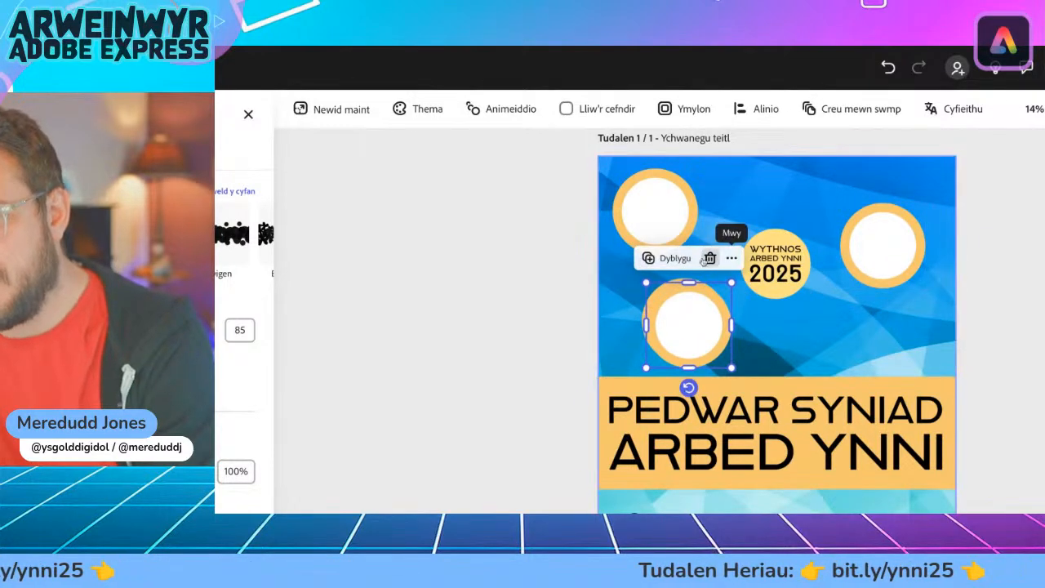
drag(688, 310, 836, 311)
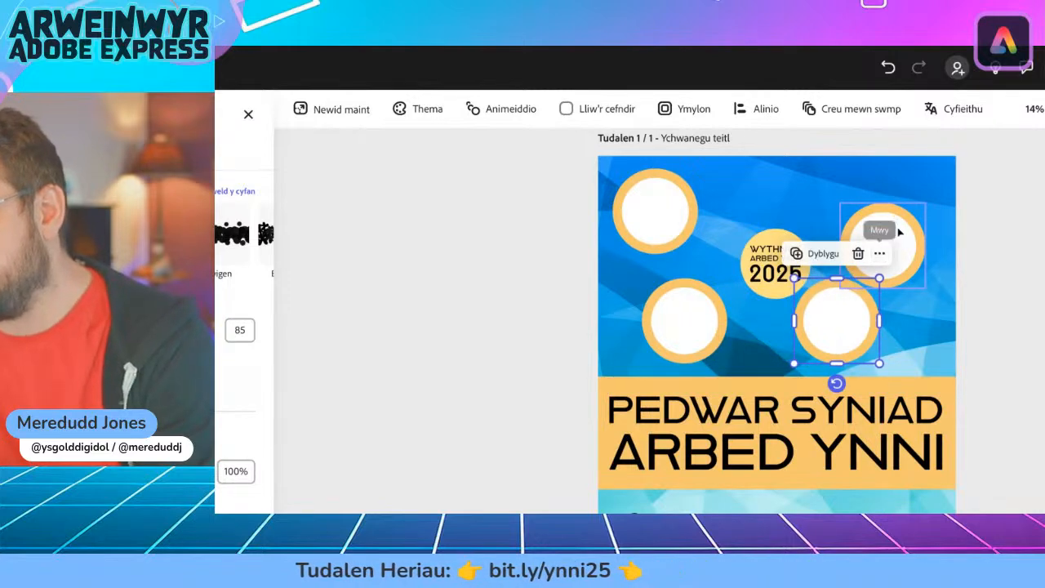
Spread the four bordered circles outward around the badge, towards the corners of the blue area above the title
drag(903, 232, 903, 183)
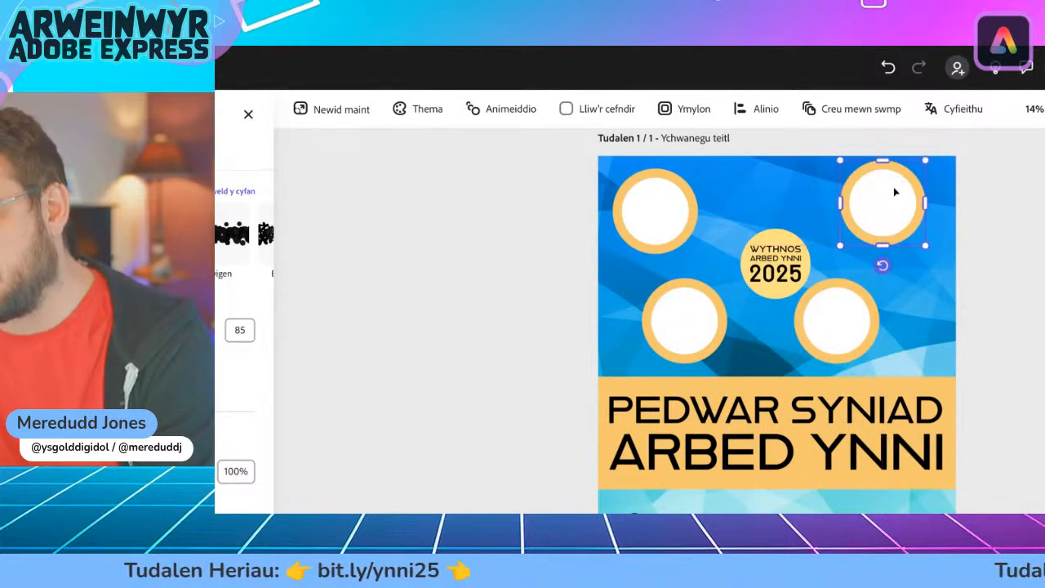
drag(665, 214, 686, 230)
mouse_move(682, 311)
mouse_down()
mouse_move(675, 324)
mouse_move(691, 330)
mouse_up()
drag(662, 219, 678, 202)
mouse_move(867, 196)
mouse_down()
mouse_move(845, 196)
mouse_move(863, 197)
mouse_up()
drag(836, 318, 879, 322)
drag(675, 342, 655, 352)
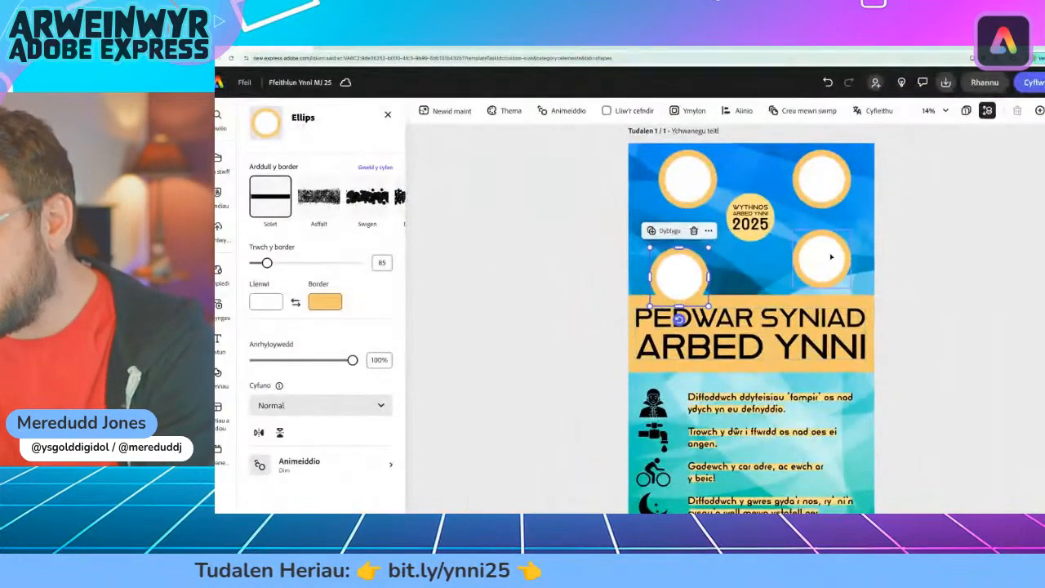
Fine-tune the four circles into a slightly uneven arrangement around the badge, with the lower two closer to it
drag(831, 256, 803, 251)
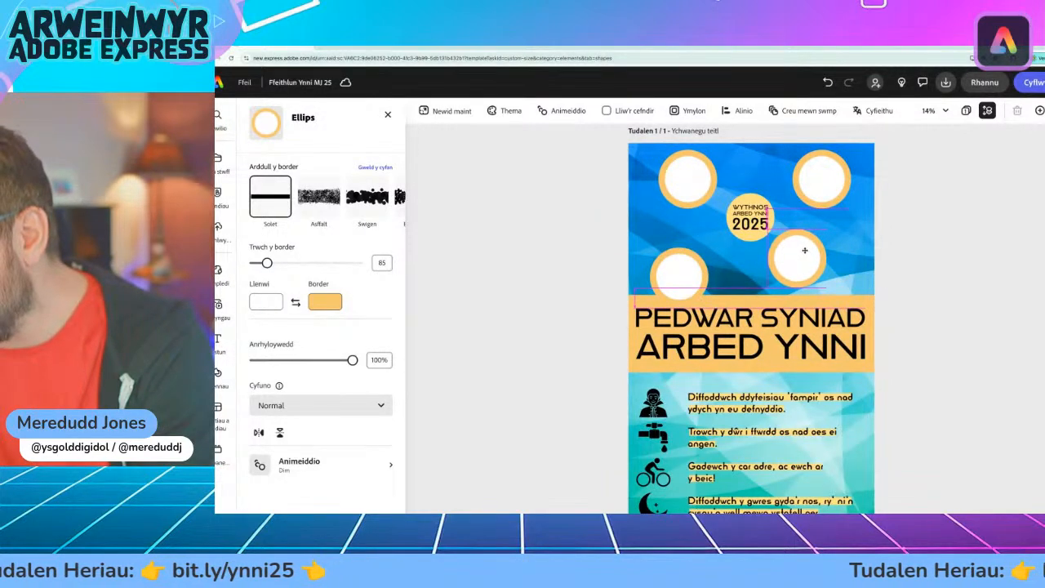
mouse_move(702, 180)
mouse_down()
mouse_move(700, 170)
mouse_move(709, 181)
mouse_up()
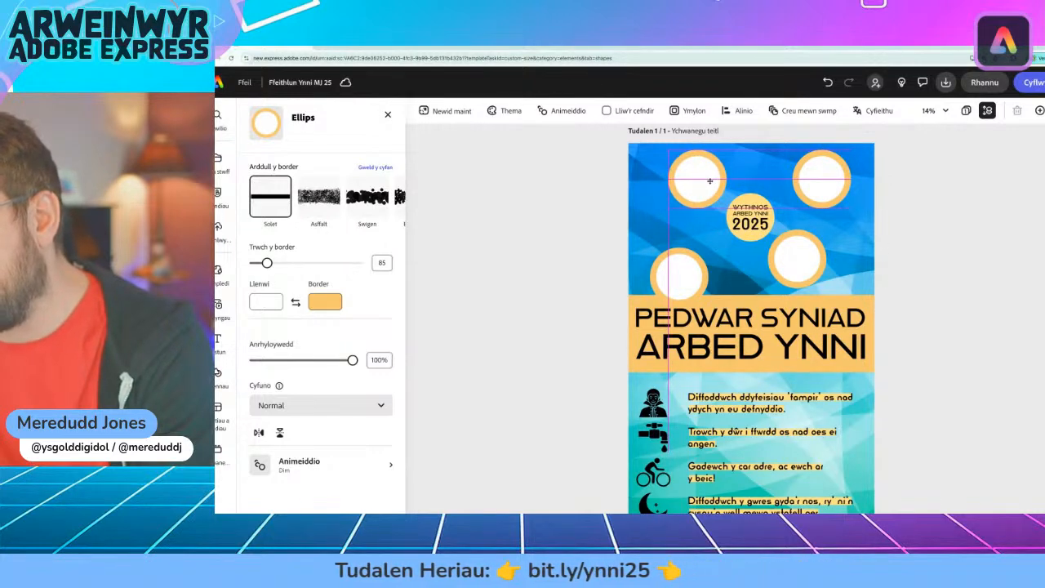
mouse_move(827, 179)
mouse_down()
mouse_move(846, 181)
mouse_move(830, 189)
mouse_up()
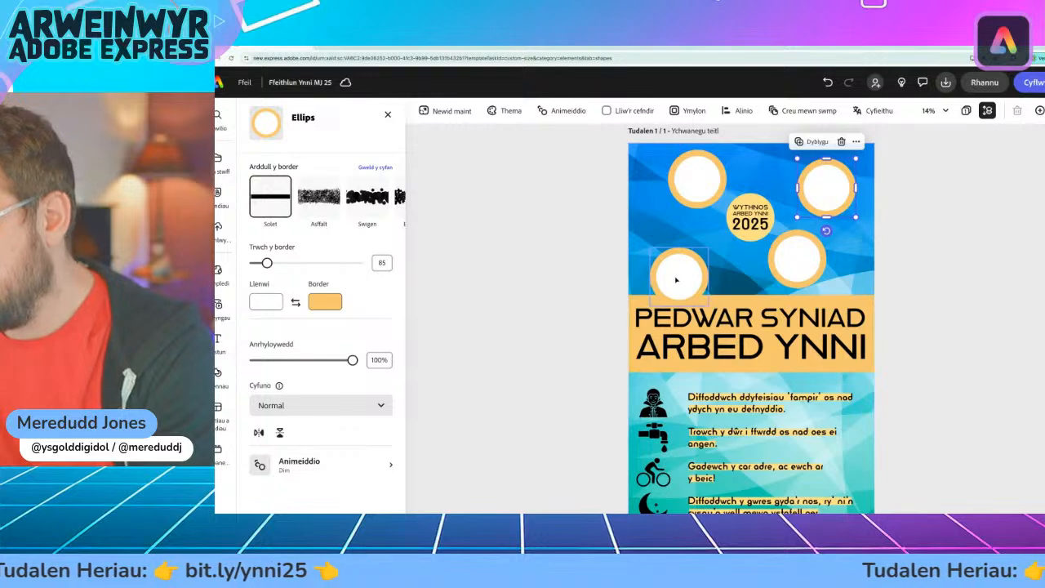
drag(678, 274, 707, 273)
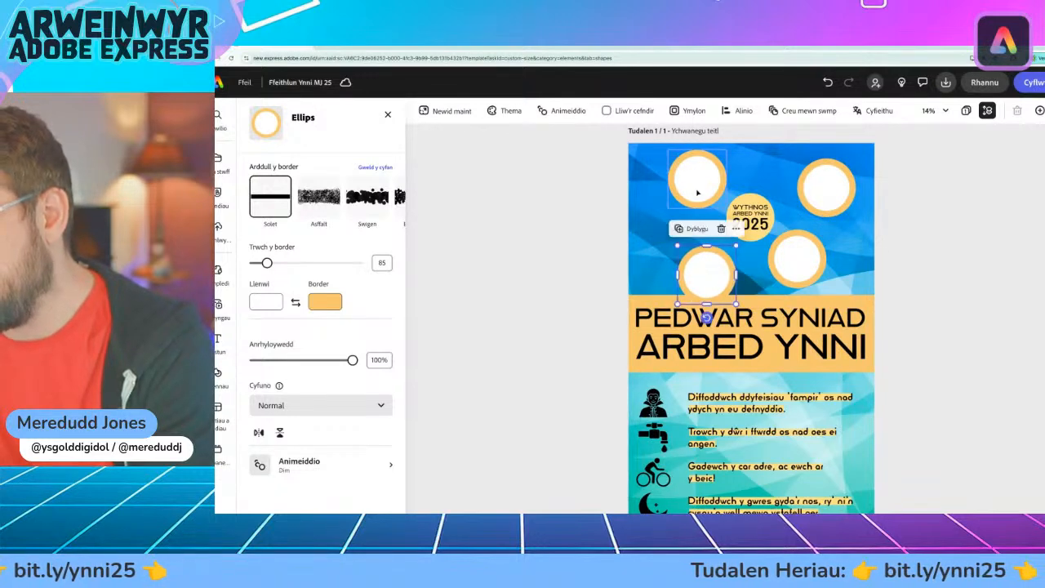
drag(693, 184, 664, 181)
drag(791, 259, 795, 257)
click(749, 219)
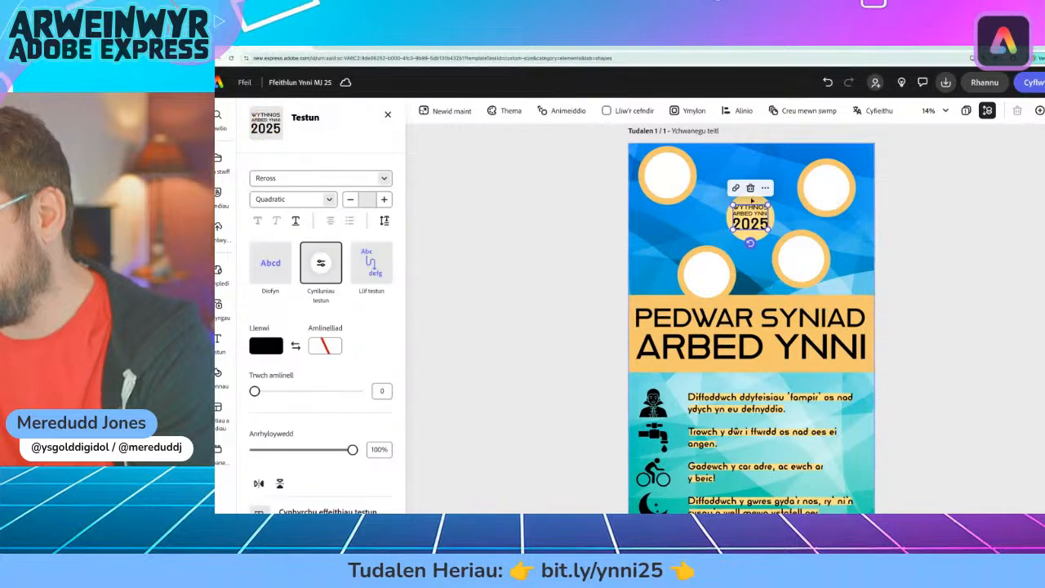
click(564, 229)
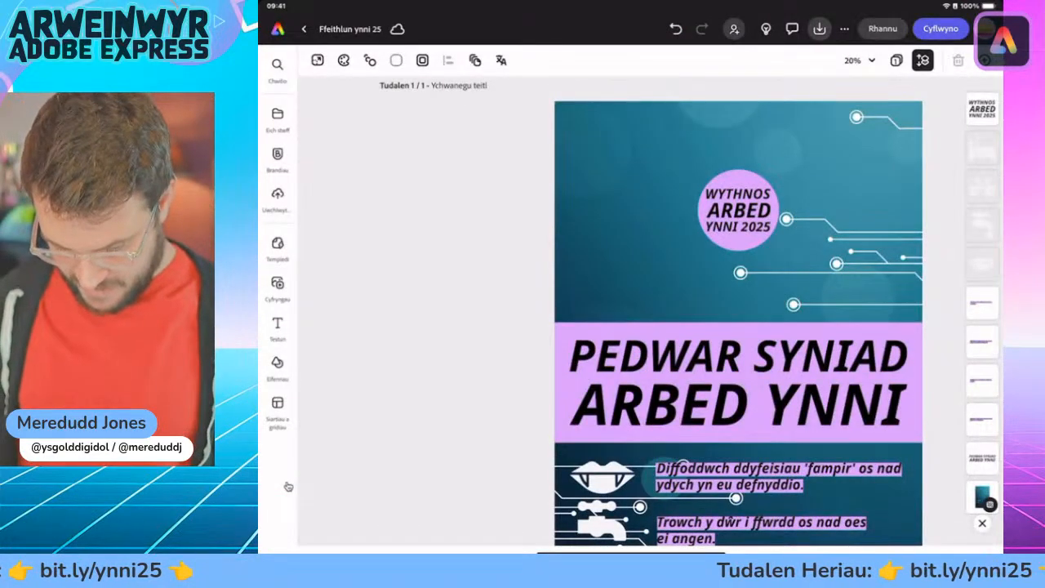
Add a circle shape to the teal poster and place it in the poster's upper-left corner
click(278, 367)
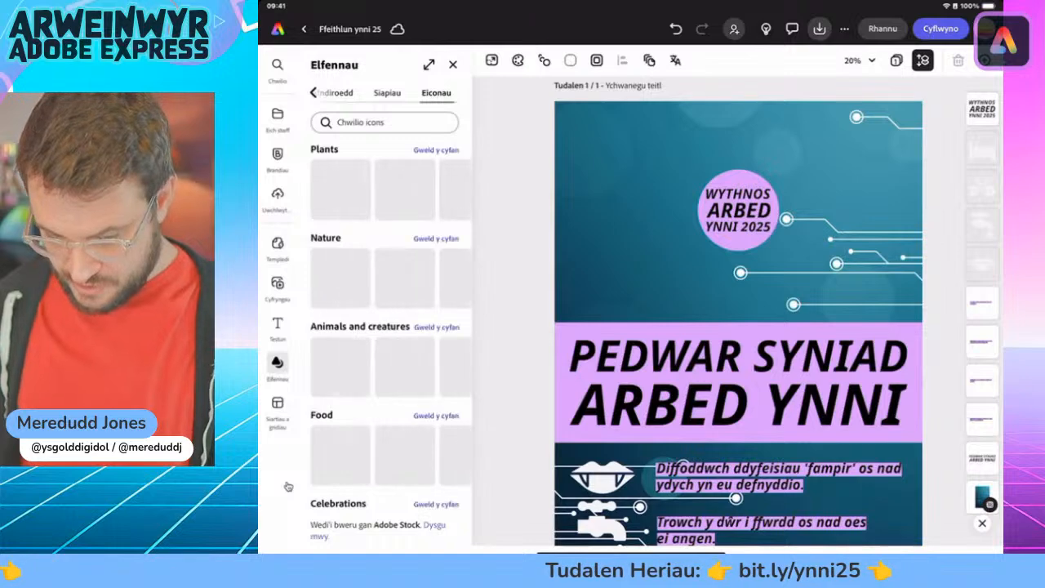
click(387, 93)
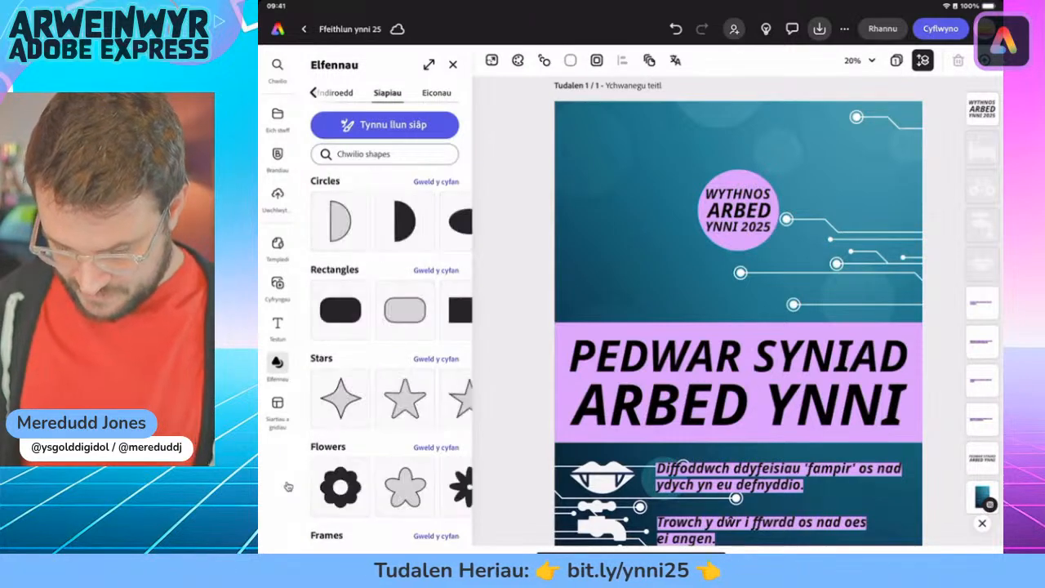
scroll(392, 221, right, 3)
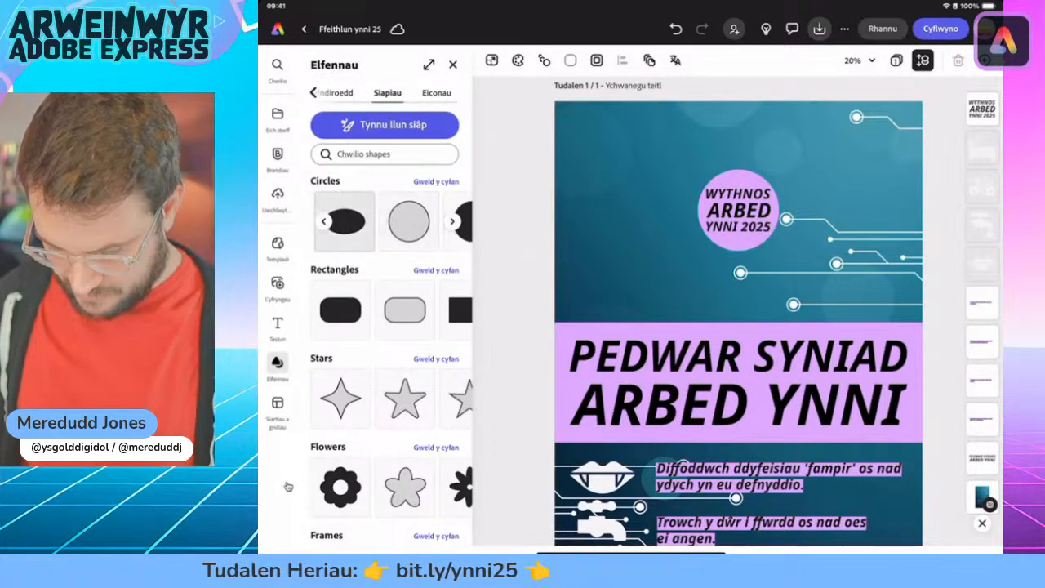
click(408, 221)
drag(738, 322, 605, 164)
Fill the new circle with white
click(331, 282)
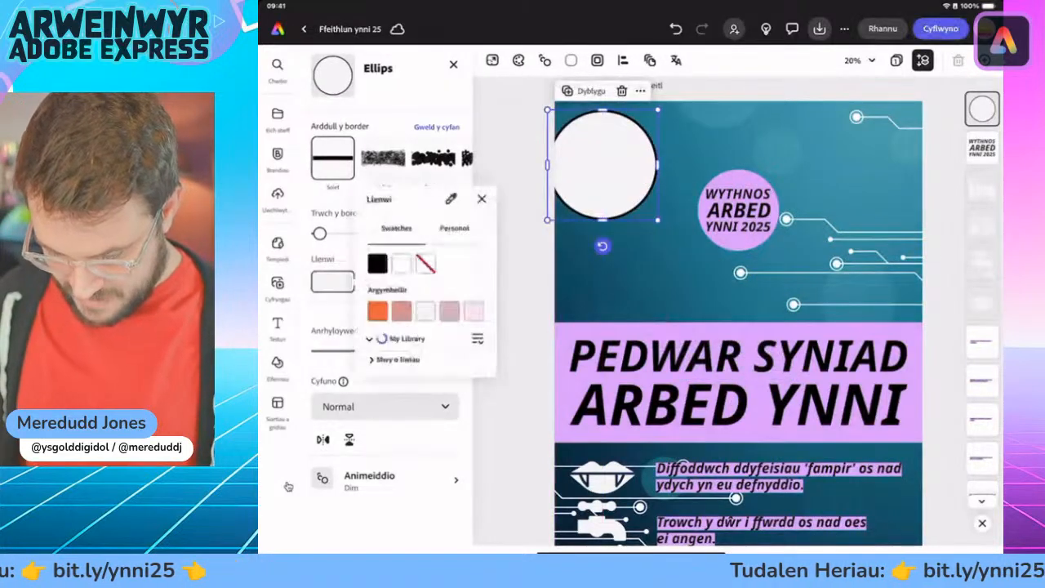
click(401, 251)
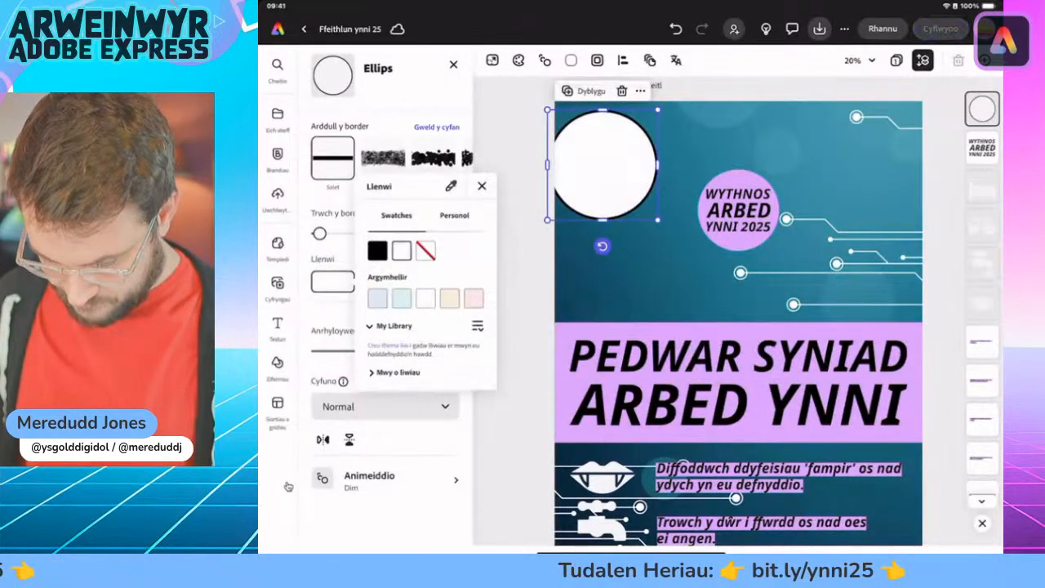
click(287, 486)
Set the circle's border colour to the light periwinkle blue swatch
click(407, 282)
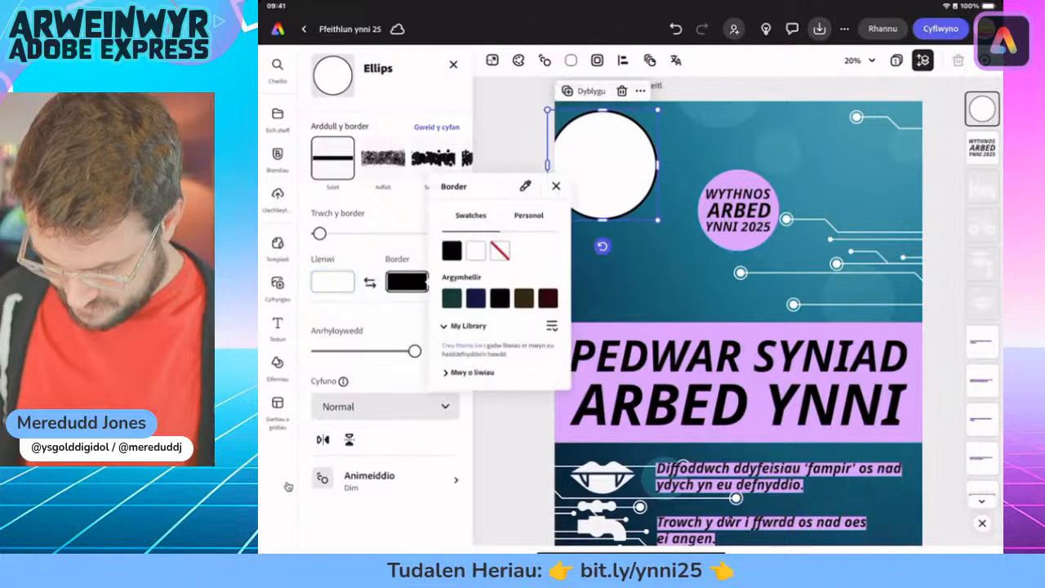
click(470, 371)
click(451, 398)
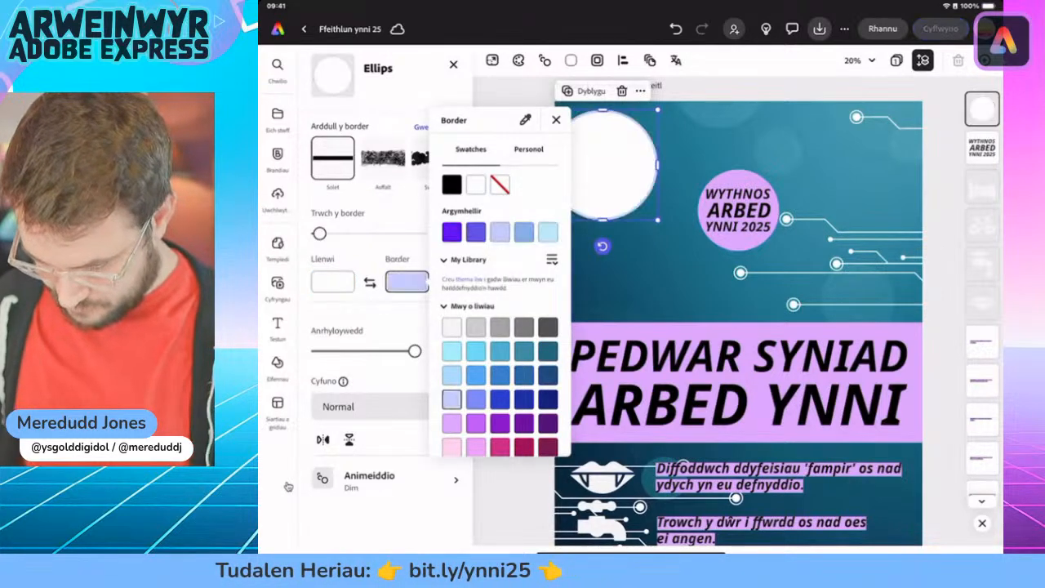
click(556, 120)
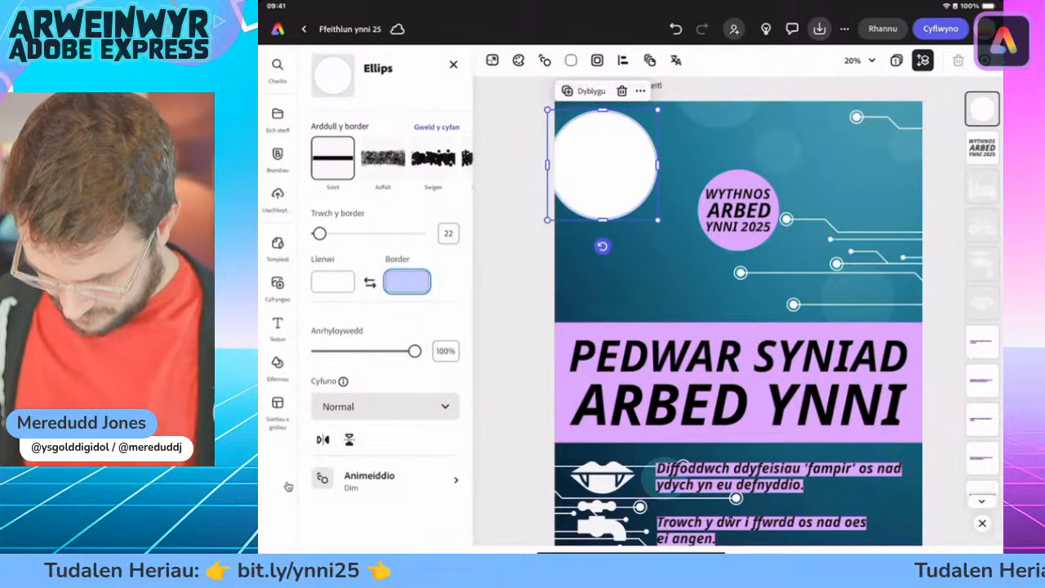
Recolour the circle's border with the light purple swatch that matches the title band
click(406, 282)
click(471, 372)
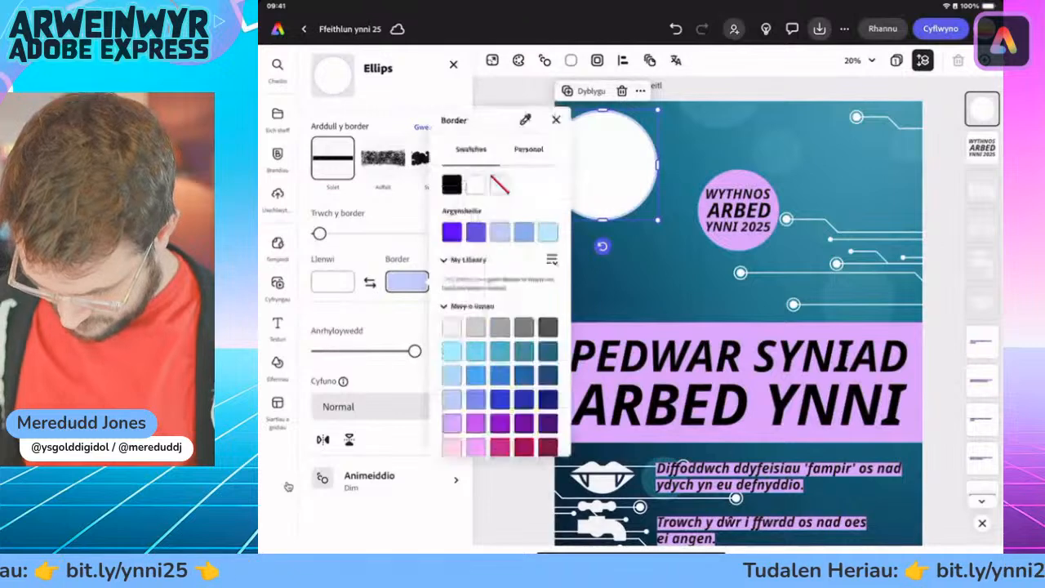
scroll(500, 350, down, 1)
click(451, 348)
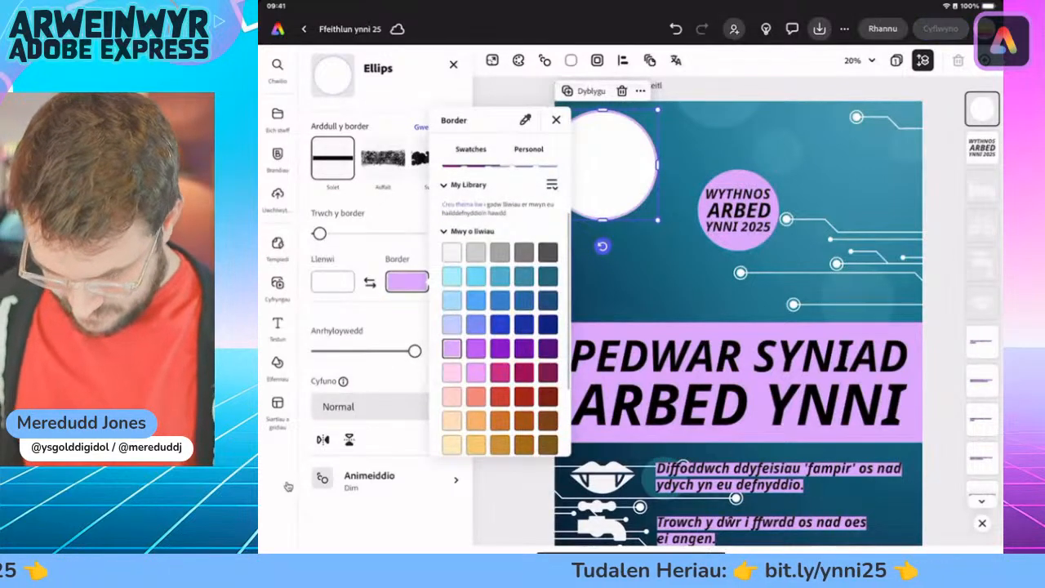
click(556, 120)
Thicken the circle's border to 119 and scale the whole circle down
mouse_move(319, 233)
mouse_down()
mouse_move(352, 234)
mouse_move(331, 233)
mouse_up()
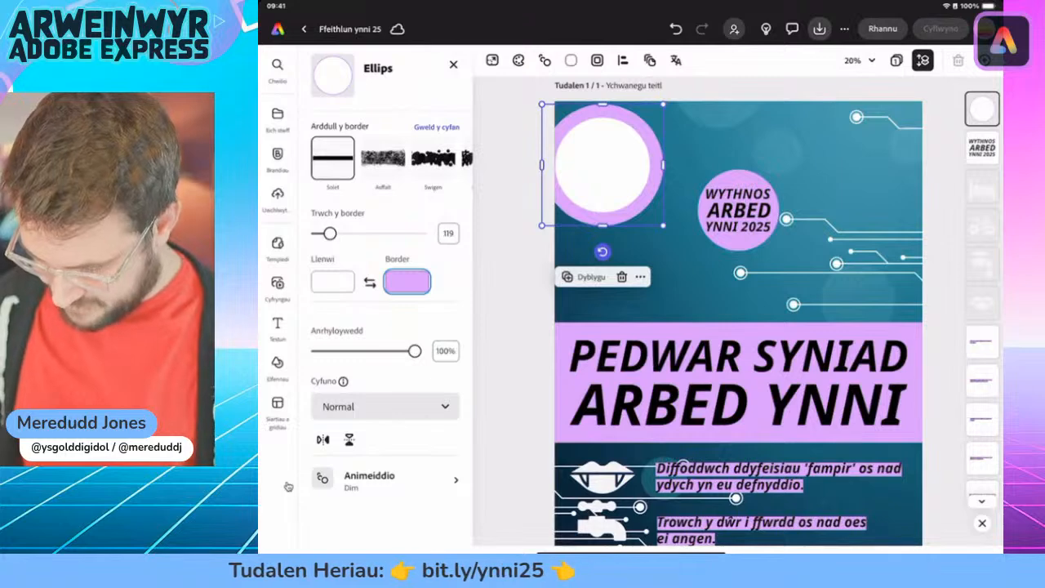
drag(663, 225, 631, 194)
Duplicate the bordered circle three times and arrange the four circles around the badge, with the lower-right one slightly overlapping the title band
drag(586, 149, 845, 153)
click(600, 90)
click(809, 212)
click(821, 275)
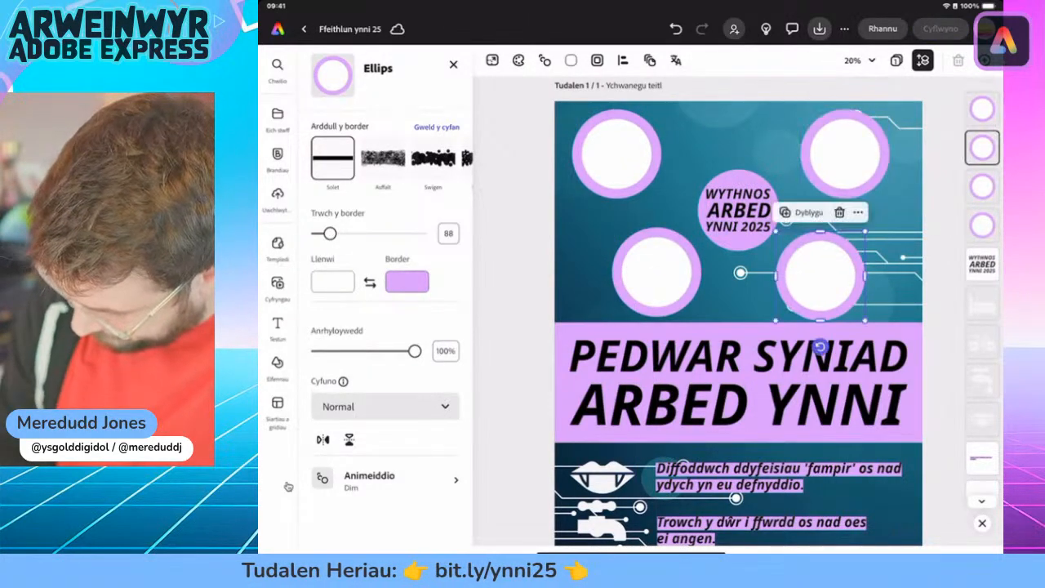
drag(820, 276, 810, 289)
click(657, 269)
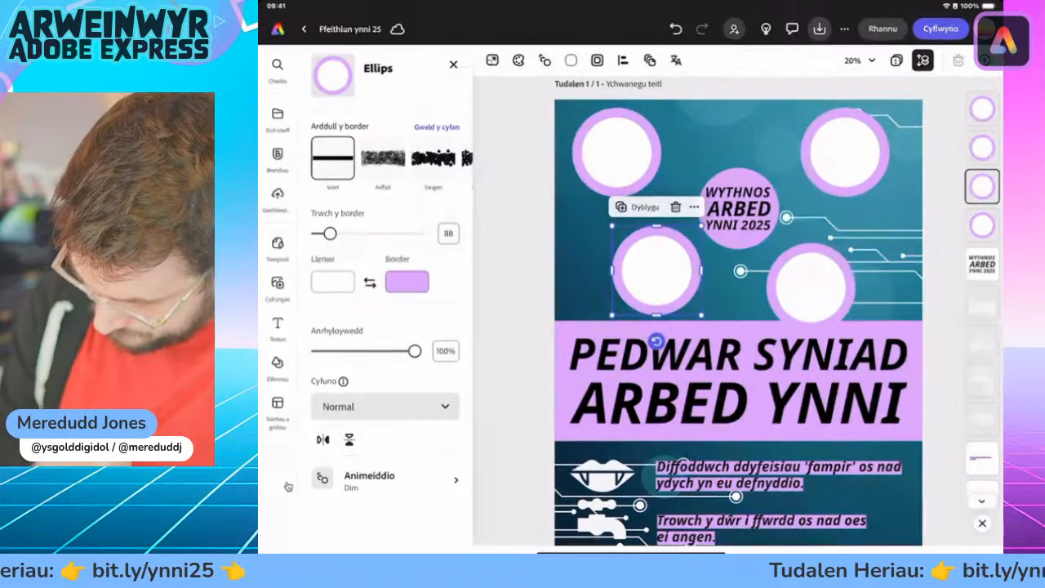
click(514, 286)
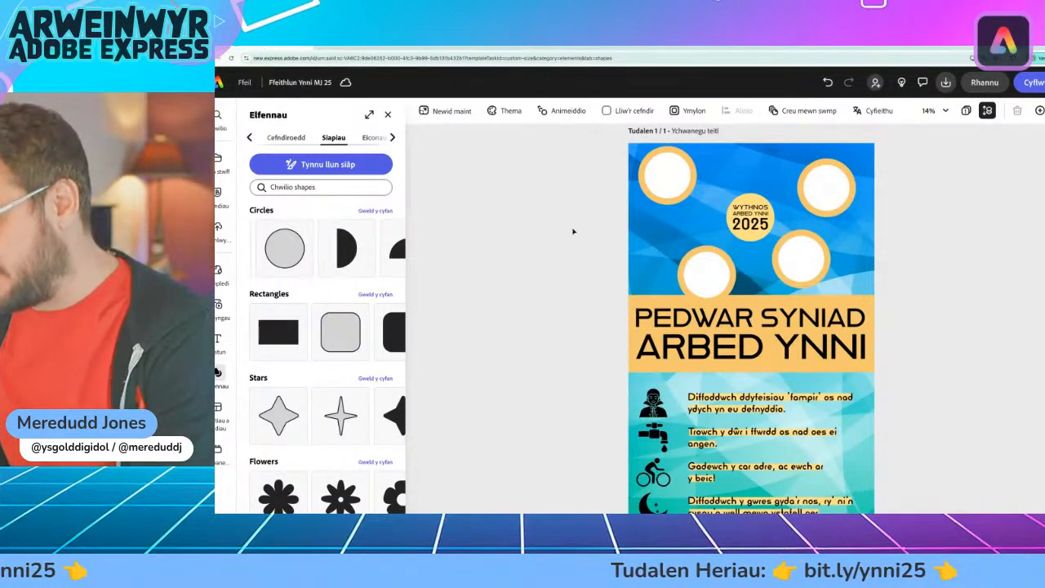
On the blue poster with orange circles, duplicate the first tip's vampire icon and move the copy just below the upper-left circle
scroll(751, 319, down, 1)
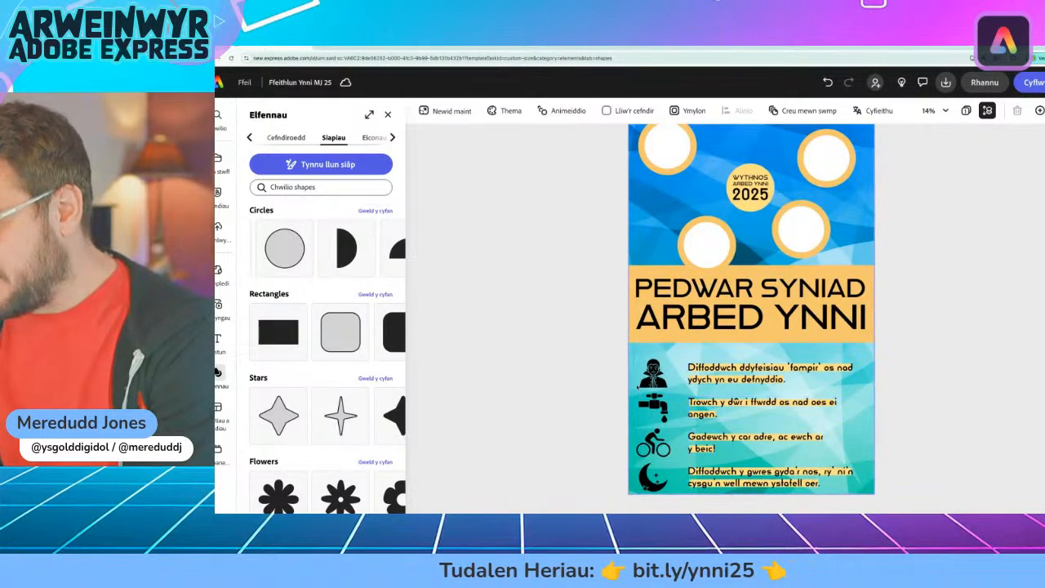
click(653, 373)
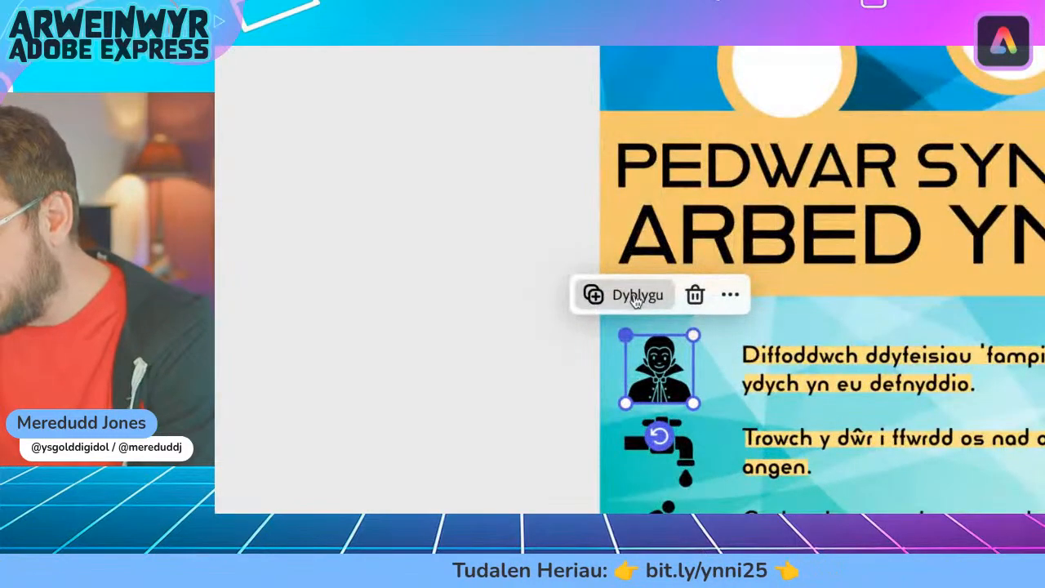
click(635, 296)
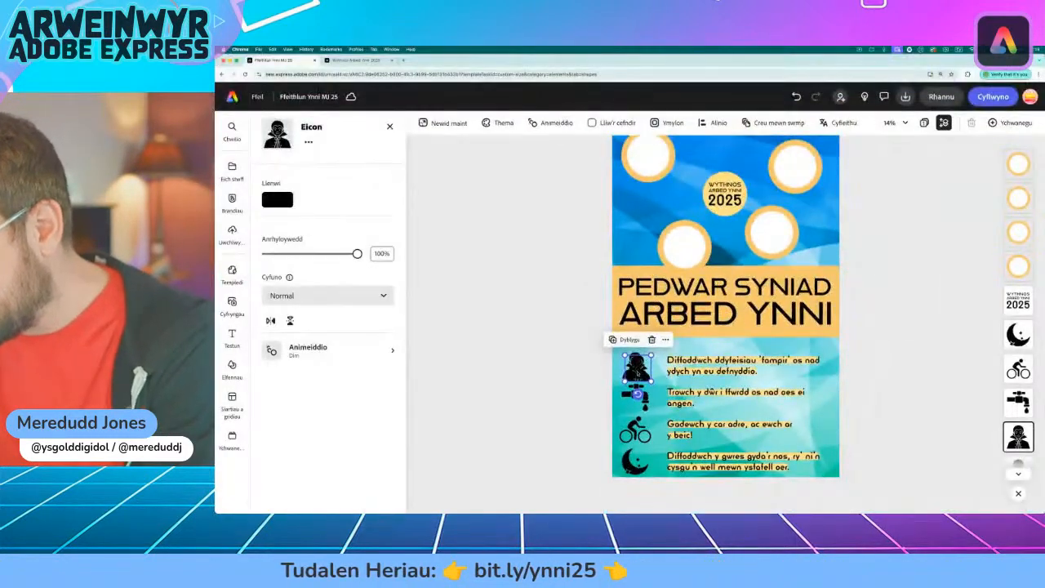
drag(637, 369, 653, 181)
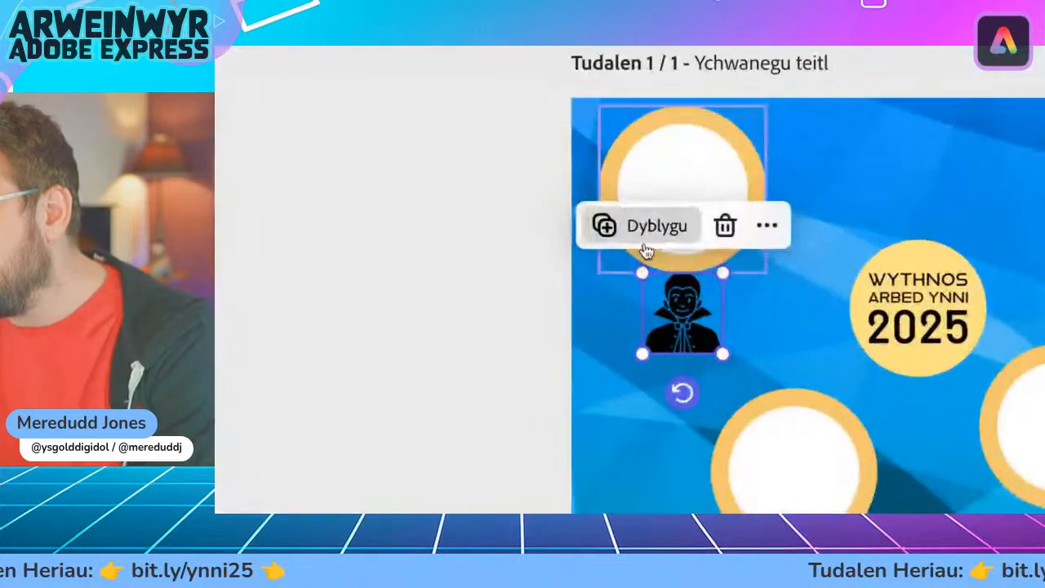
drag(647, 208, 654, 164)
drag(699, 197, 711, 310)
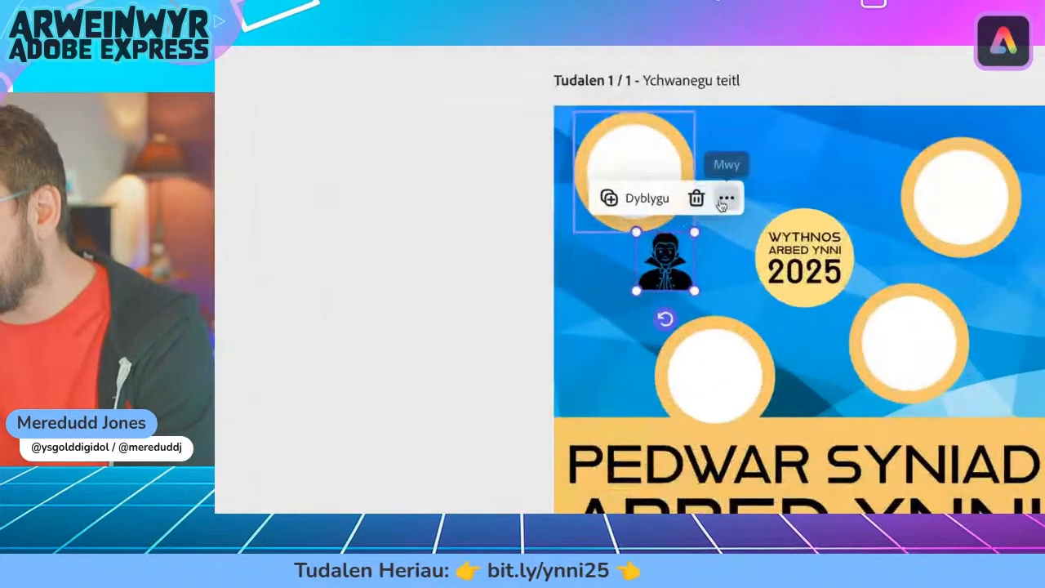
Bring the copied vampire icon to the front of all layers and centre it inside the upper-left circle
click(726, 200)
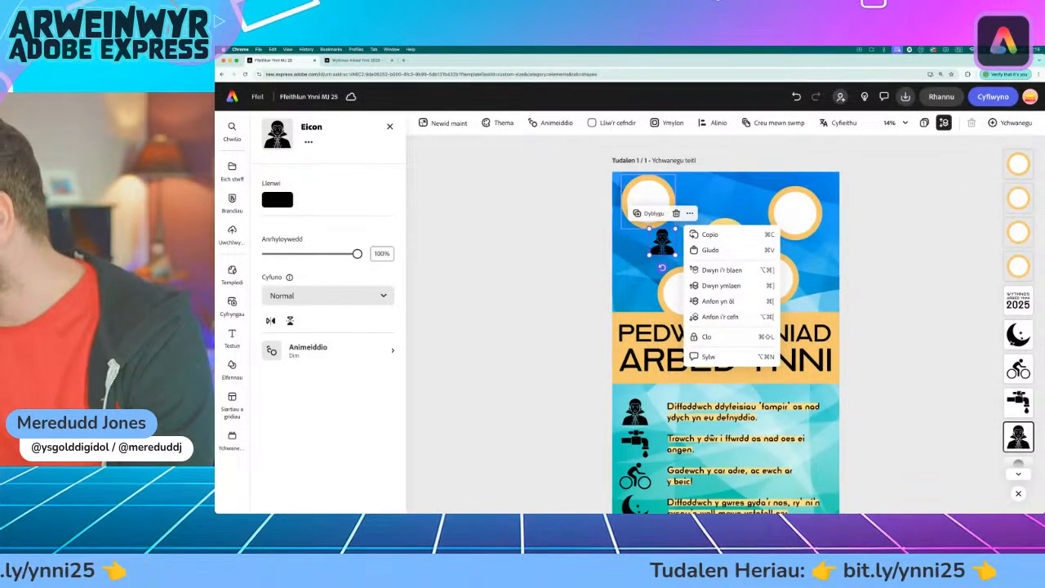
click(1017, 303)
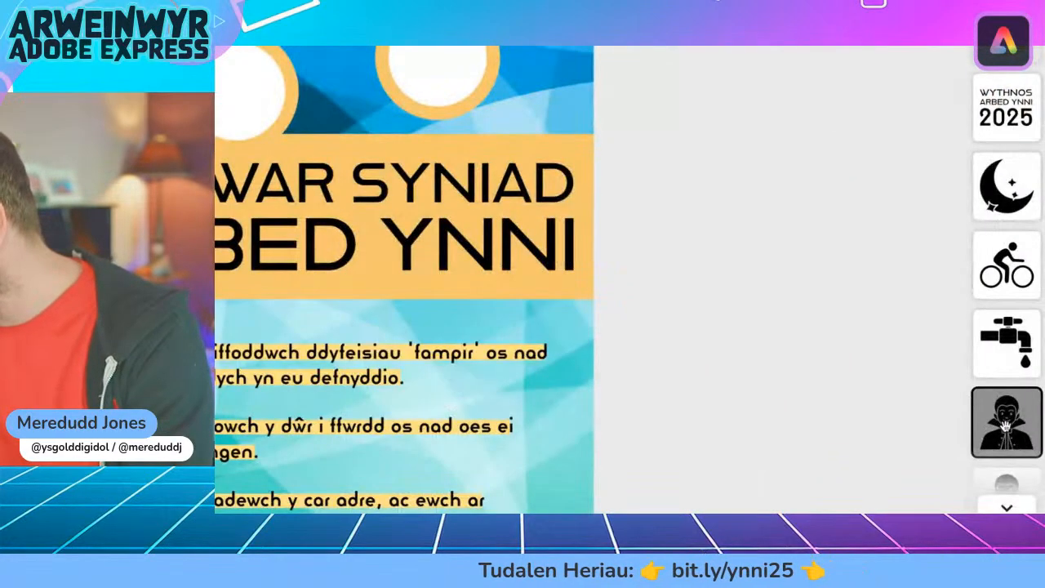
click(1006, 423)
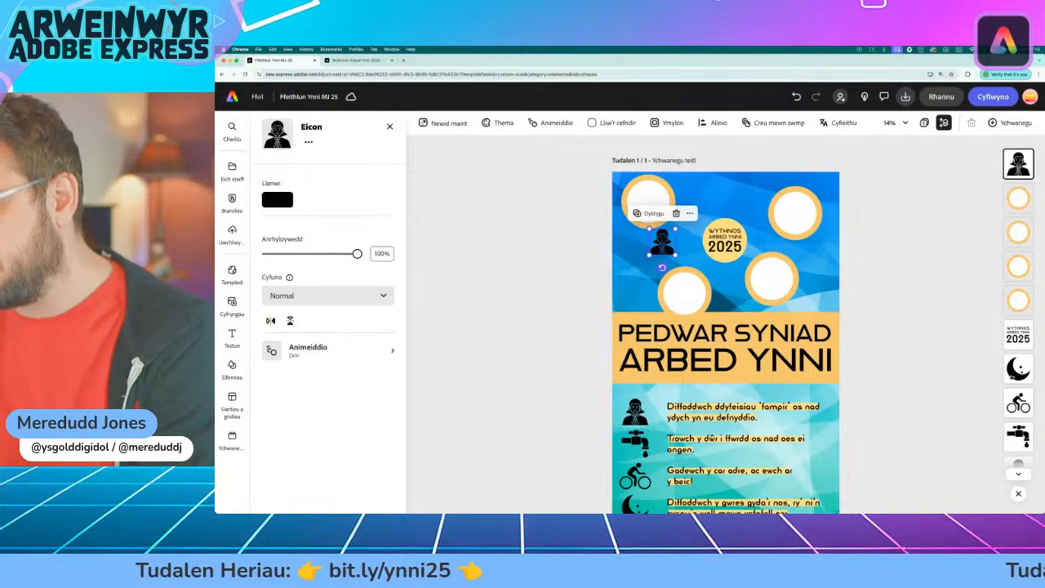
drag(661, 241, 647, 199)
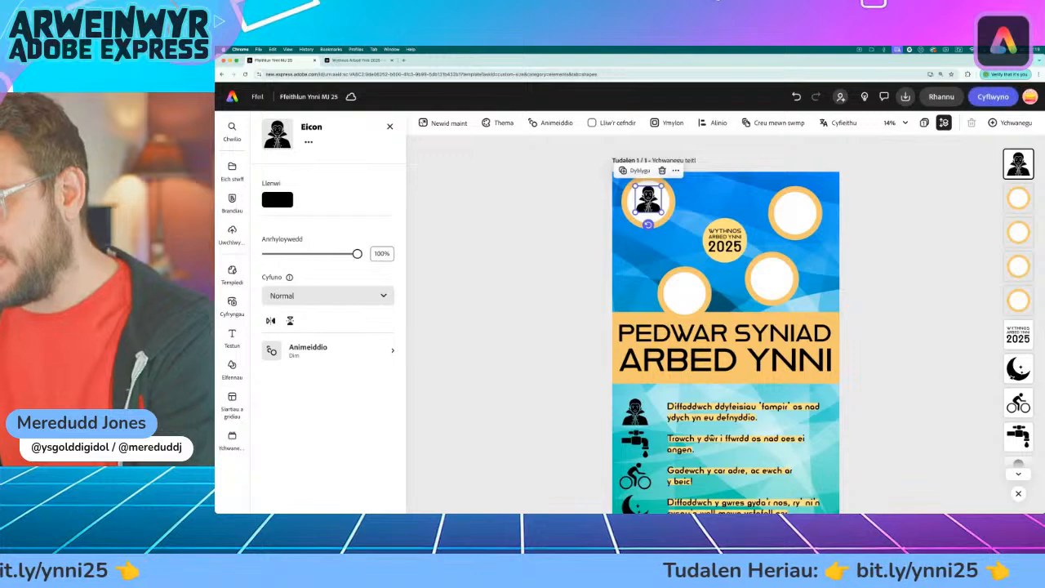
click(574, 242)
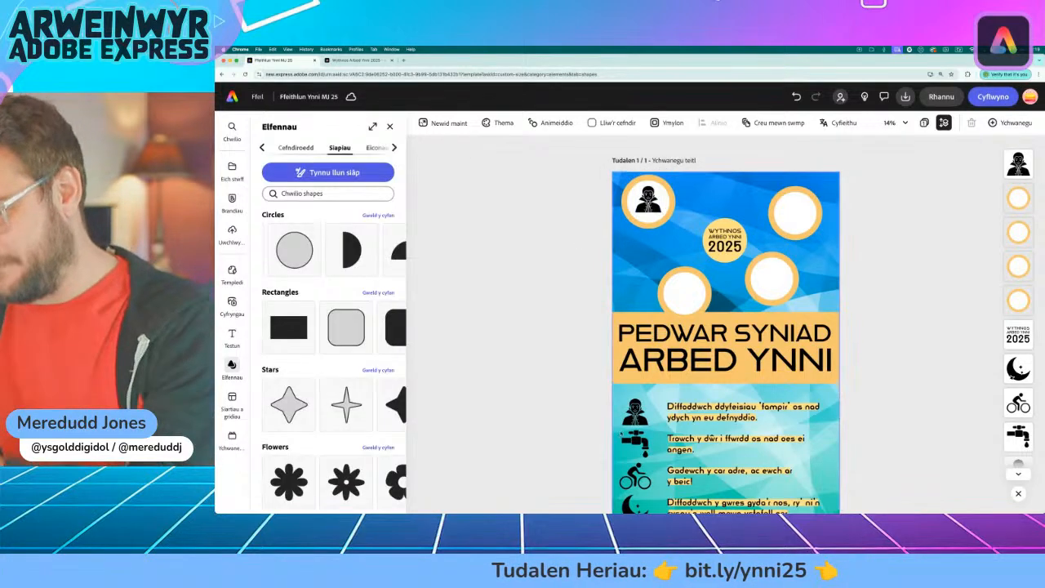
Duplicate the tap icon, bring the copy forward and centre it inside the lower-left circle
click(634, 441)
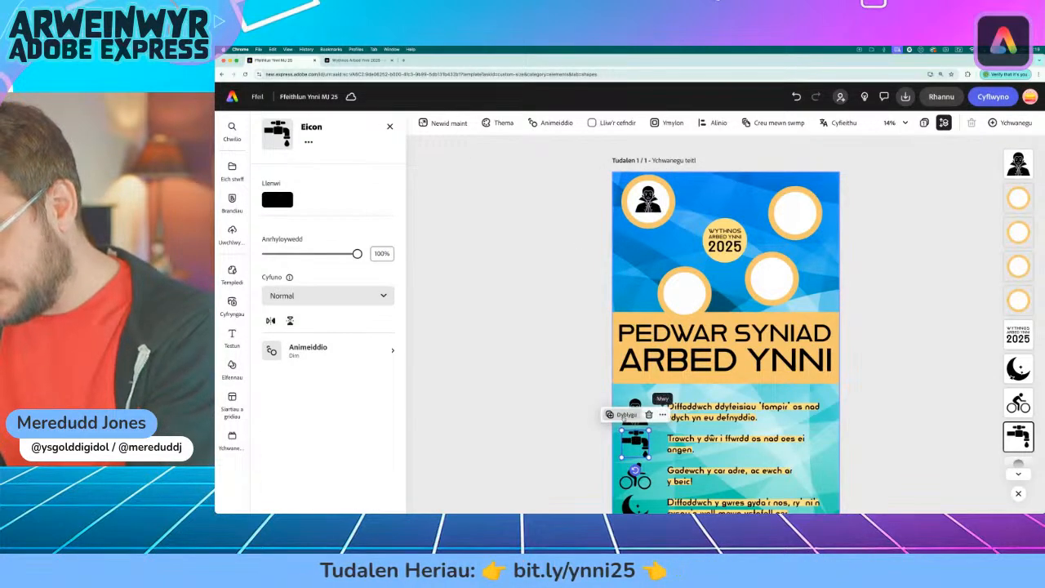
click(623, 414)
drag(639, 446, 642, 278)
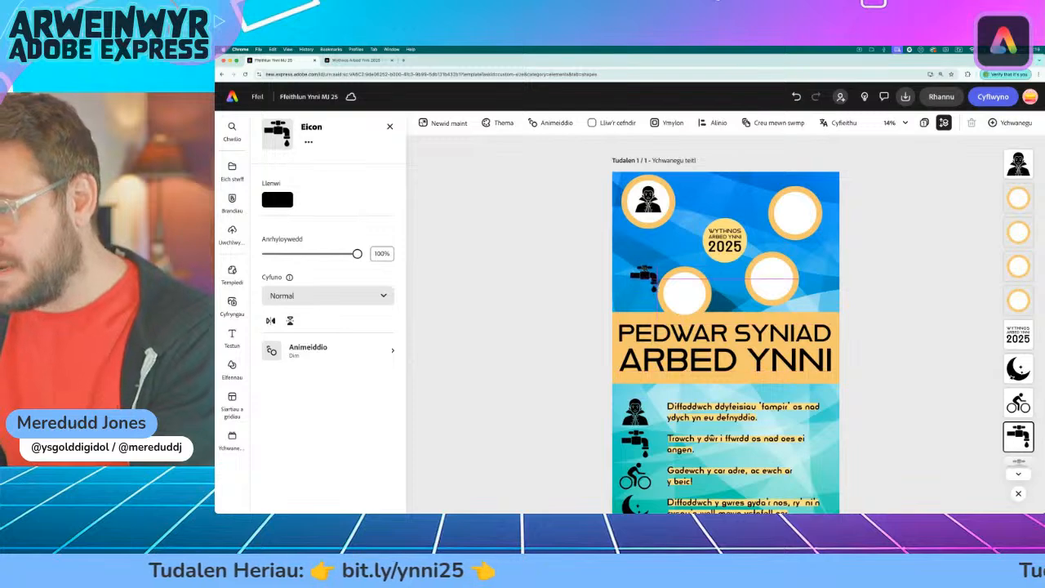
right_click(653, 257)
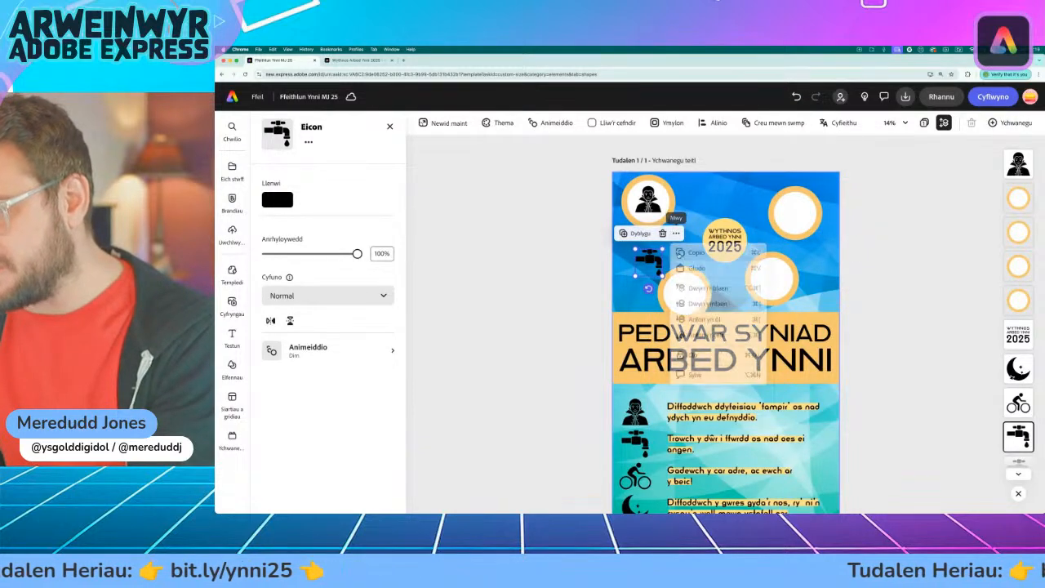
click(704, 304)
drag(648, 260, 684, 285)
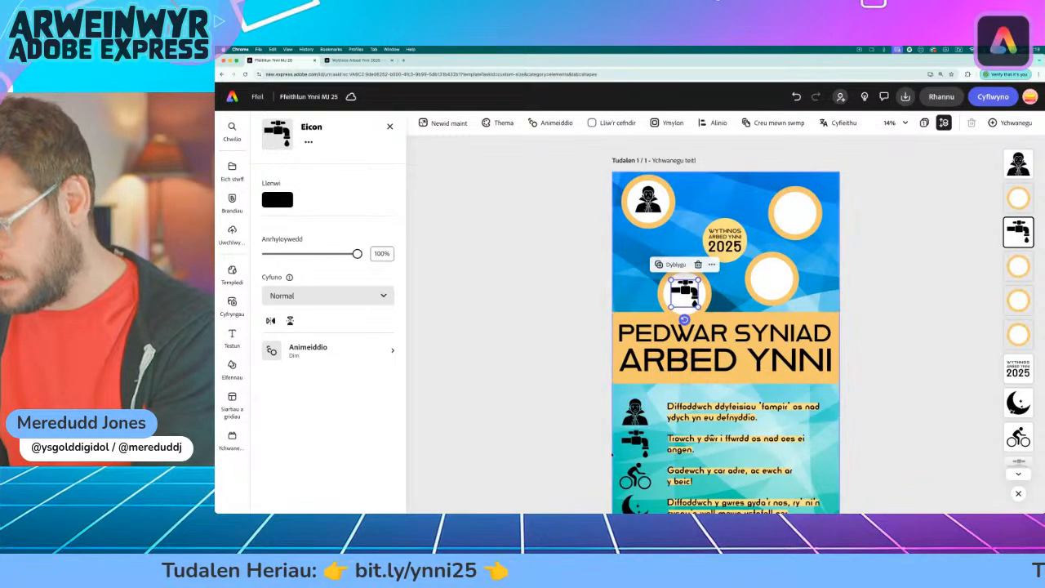
Duplicate the bicycle icon, place the copy above the badge, and move the copied bicycle and tap above all circles in the layer order
click(635, 475)
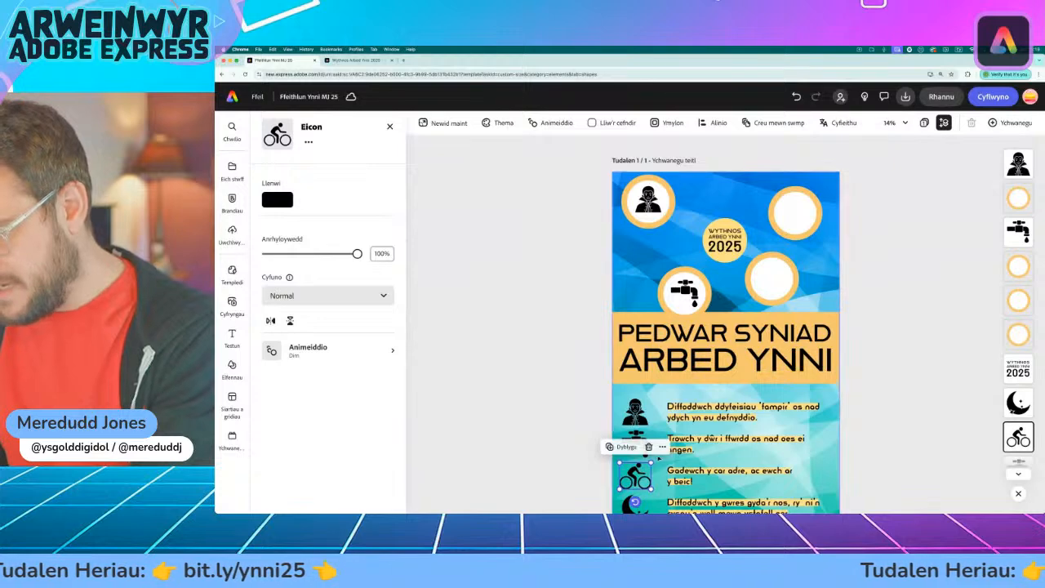
click(623, 446)
drag(641, 480, 742, 200)
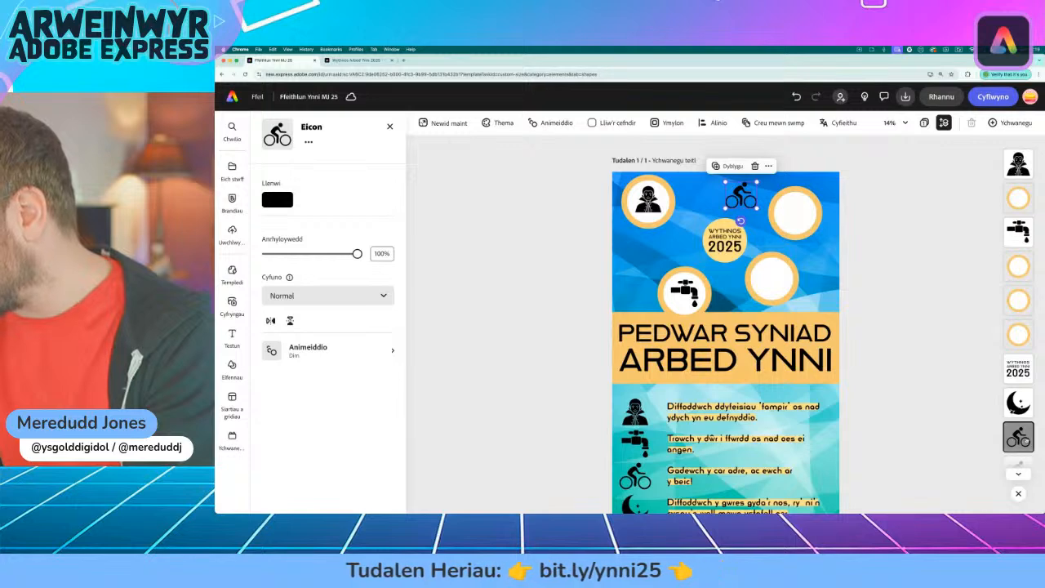
drag(1024, 443, 1018, 200)
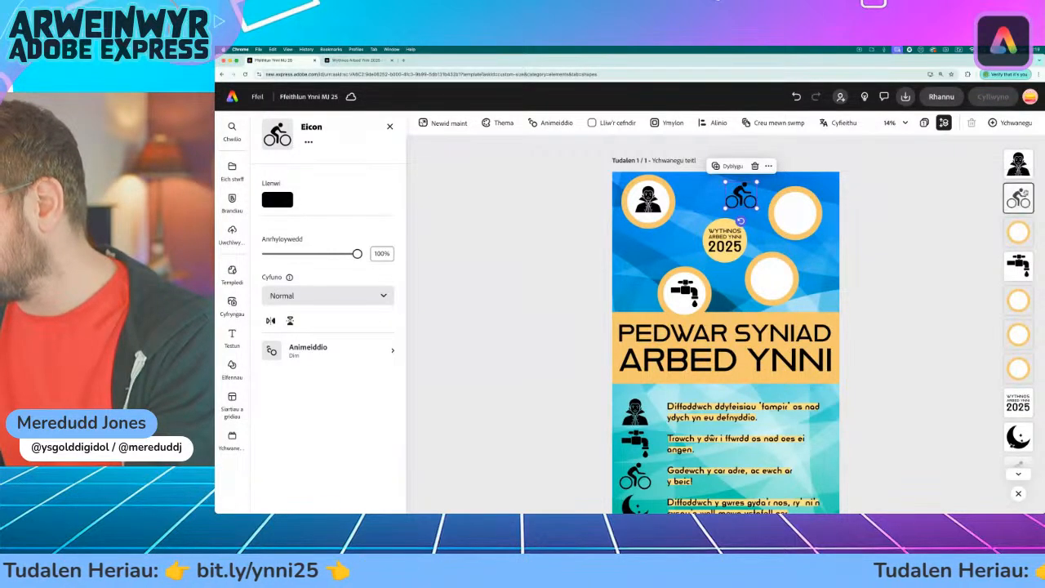
drag(1024, 267, 1020, 231)
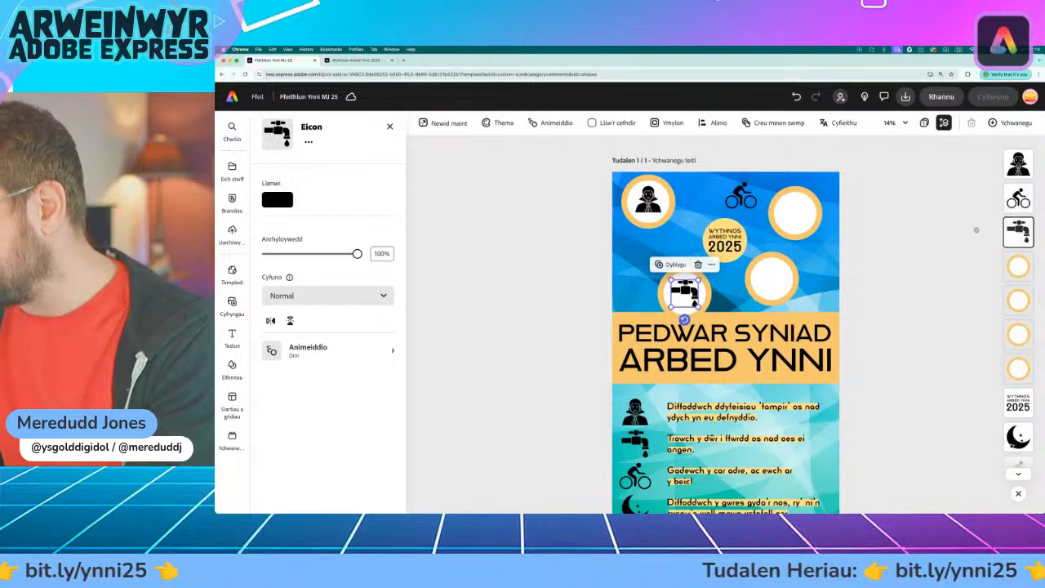
Centre the copied bicycle icon inside the upper-right circle
drag(740, 196, 794, 214)
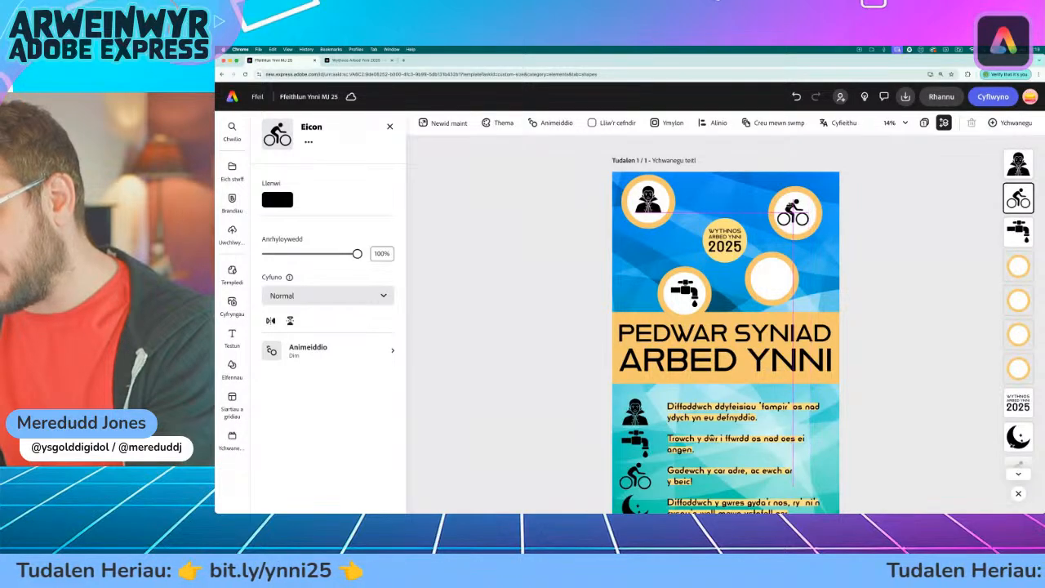
drag(792, 213, 794, 214)
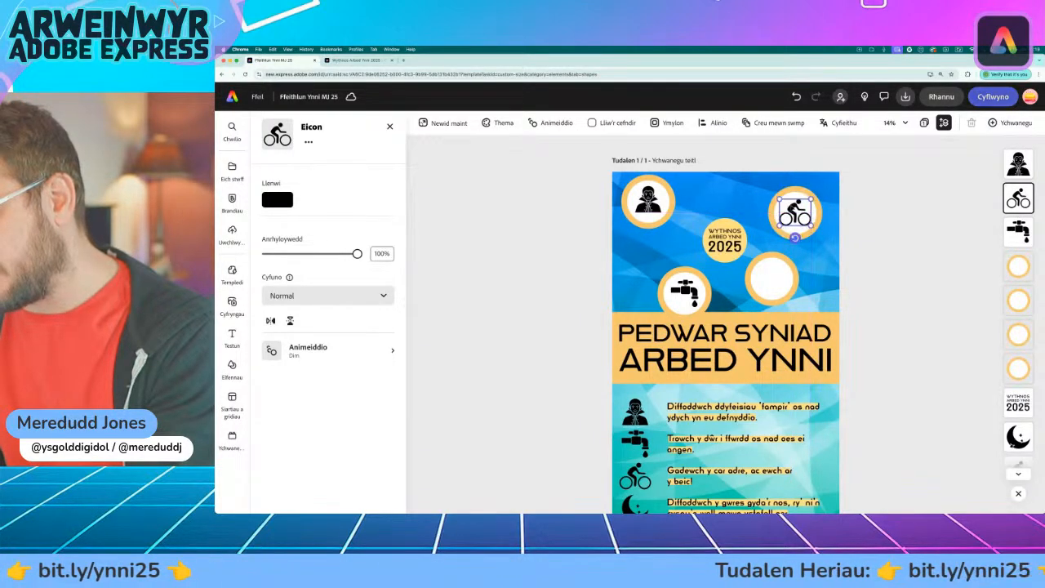
click(881, 229)
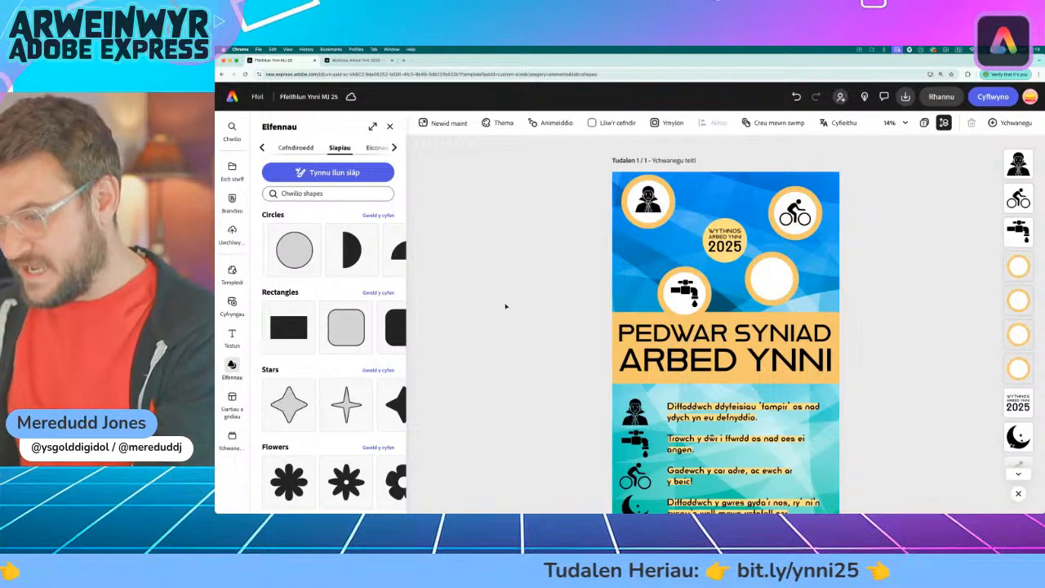
Copy the moon icon, move the copy above all circles in the layer order and centre it inside the lower-right circle
scroll(556, 329, down, 1)
scroll(557, 329, down, 1)
click(632, 474)
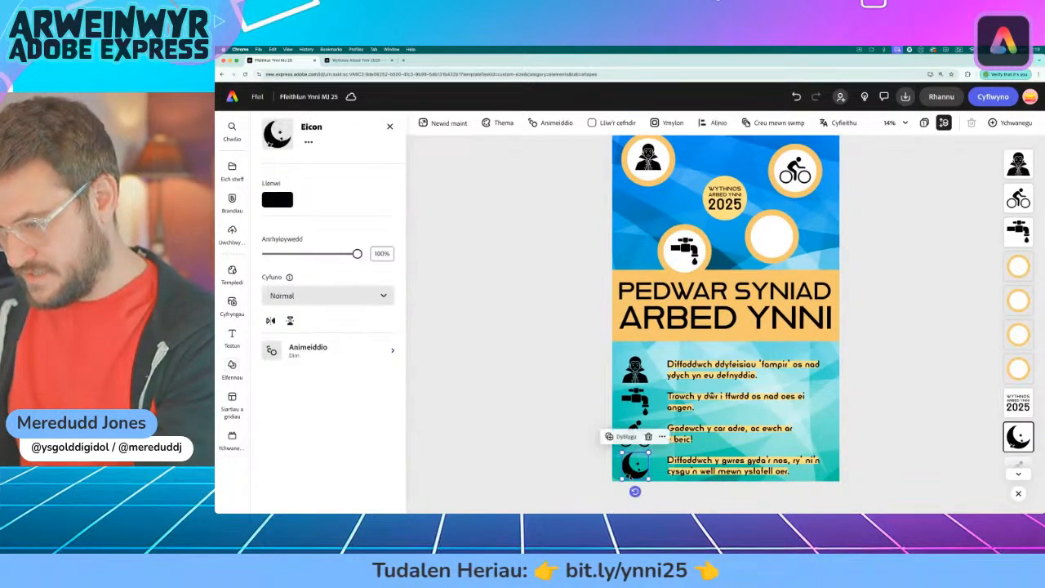
drag(637, 467, 767, 259)
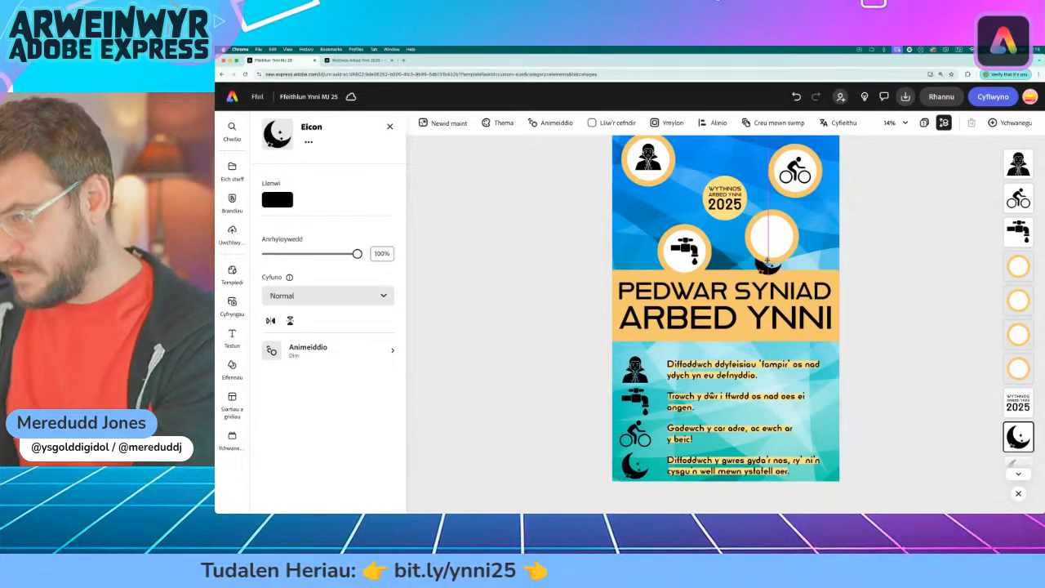
drag(829, 242, 815, 237)
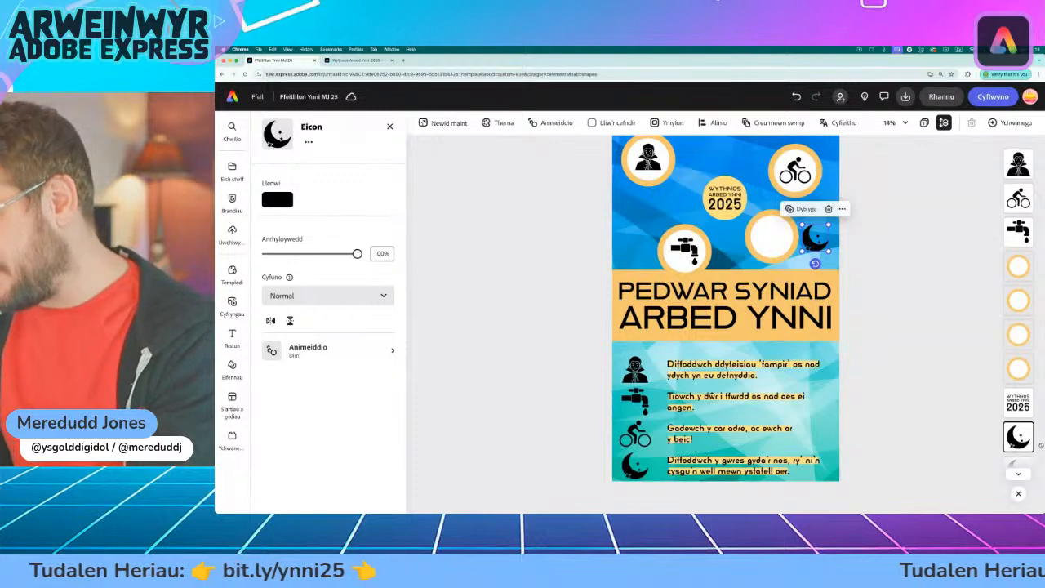
drag(1018, 437, 1018, 266)
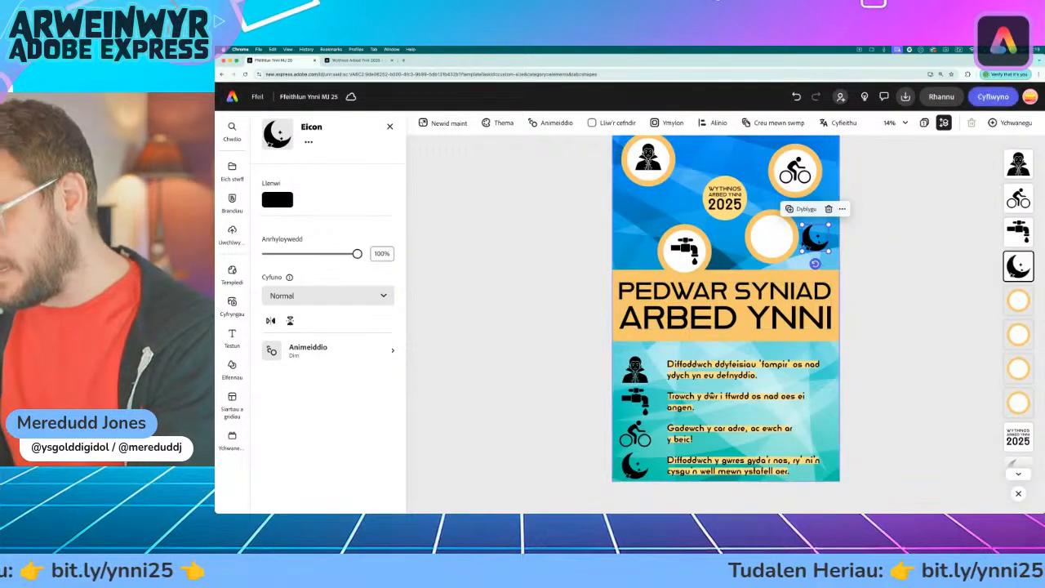
drag(814, 237, 771, 237)
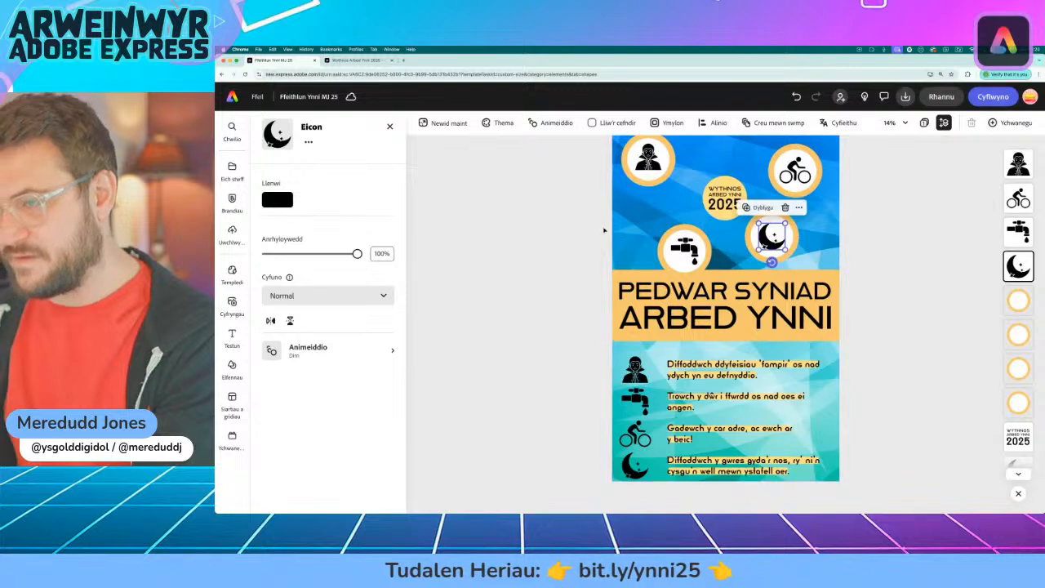
click(604, 231)
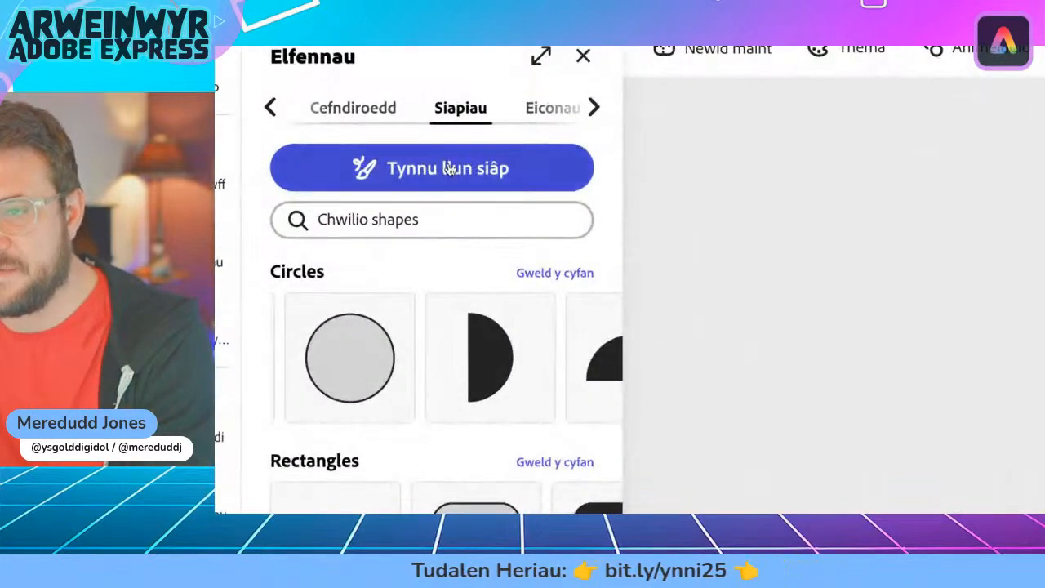
Draw a solid light-orange freehand line from the vampire circle to the badge with a border thickness of 83
click(441, 168)
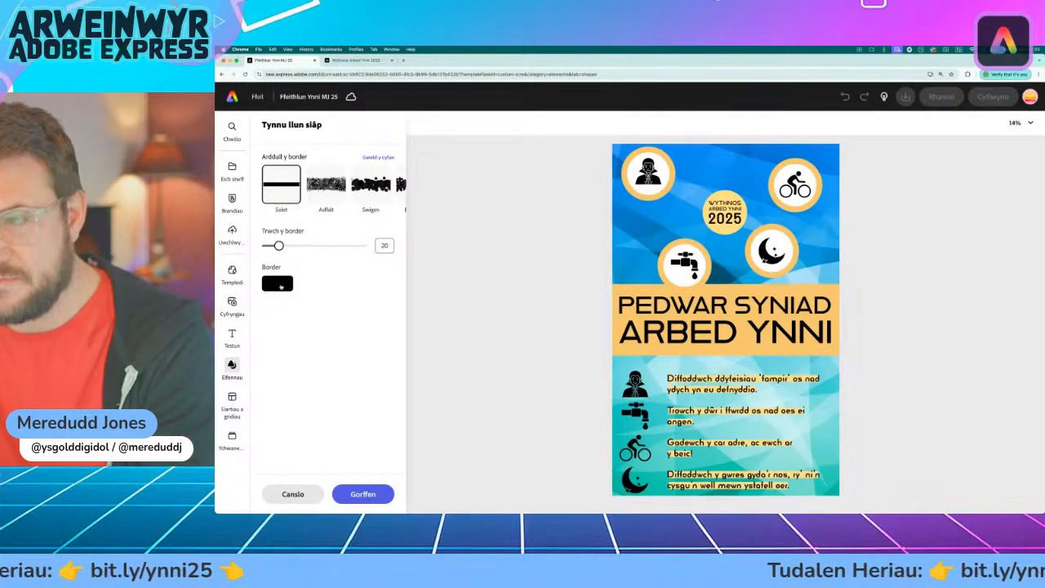
click(280, 285)
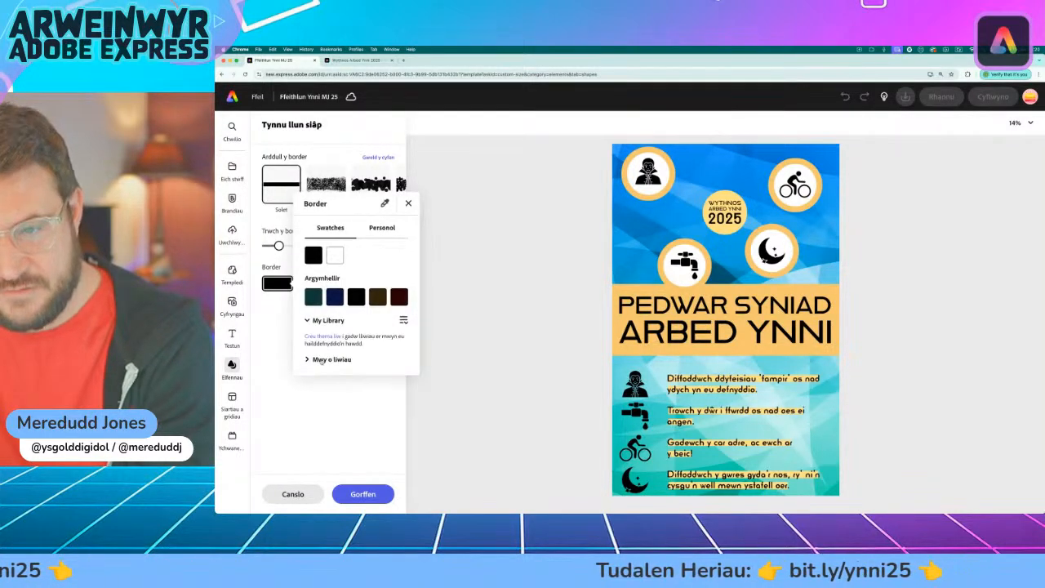
click(310, 359)
scroll(315, 361, down, 5)
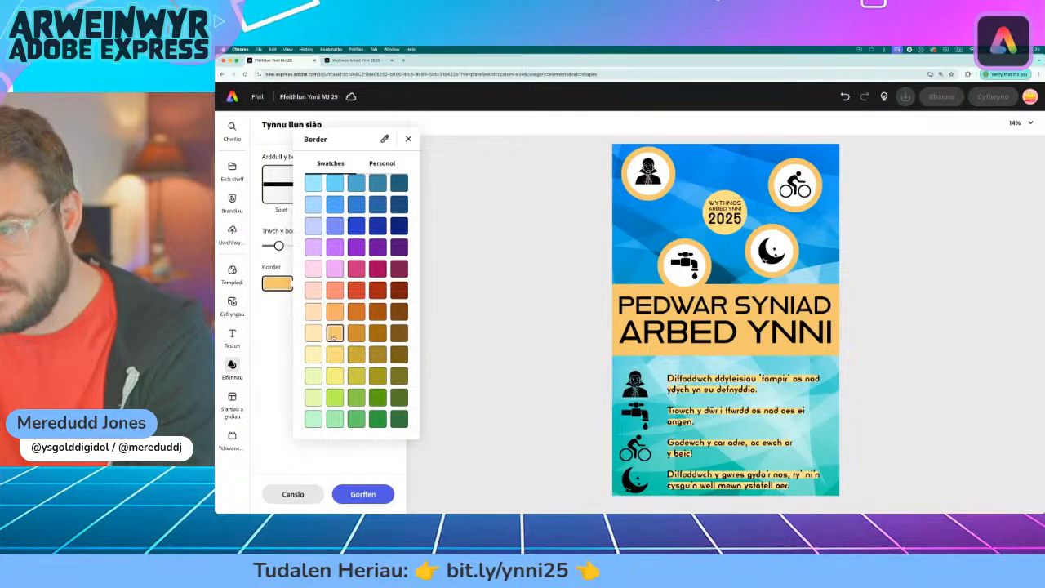
click(281, 346)
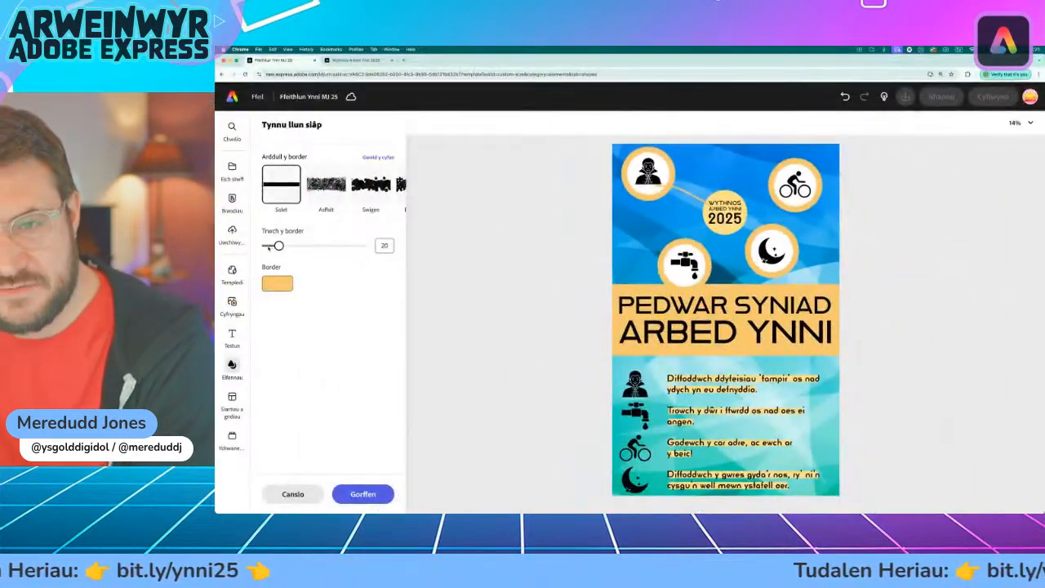
drag(278, 246, 309, 246)
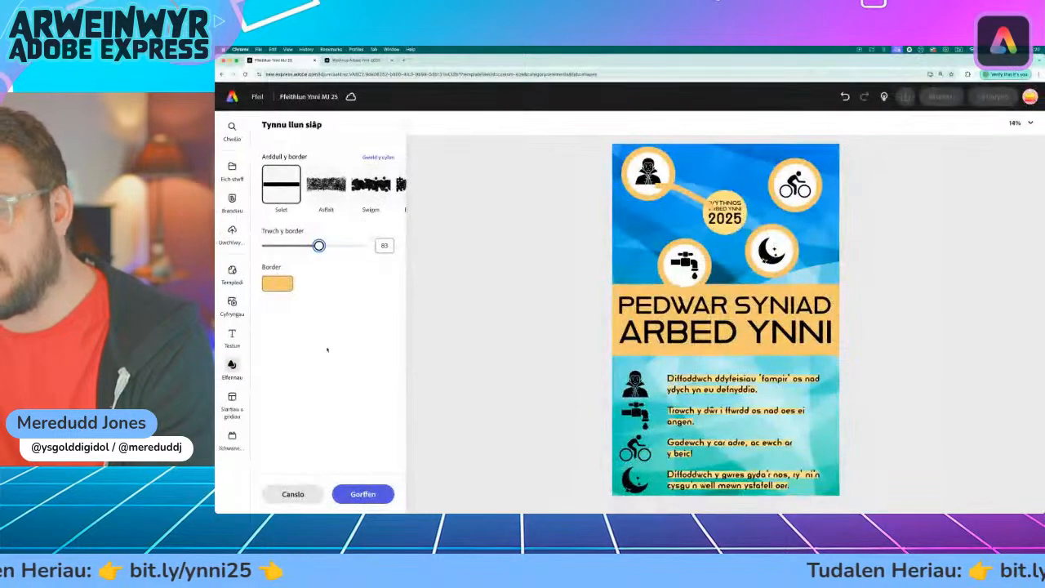
click(362, 494)
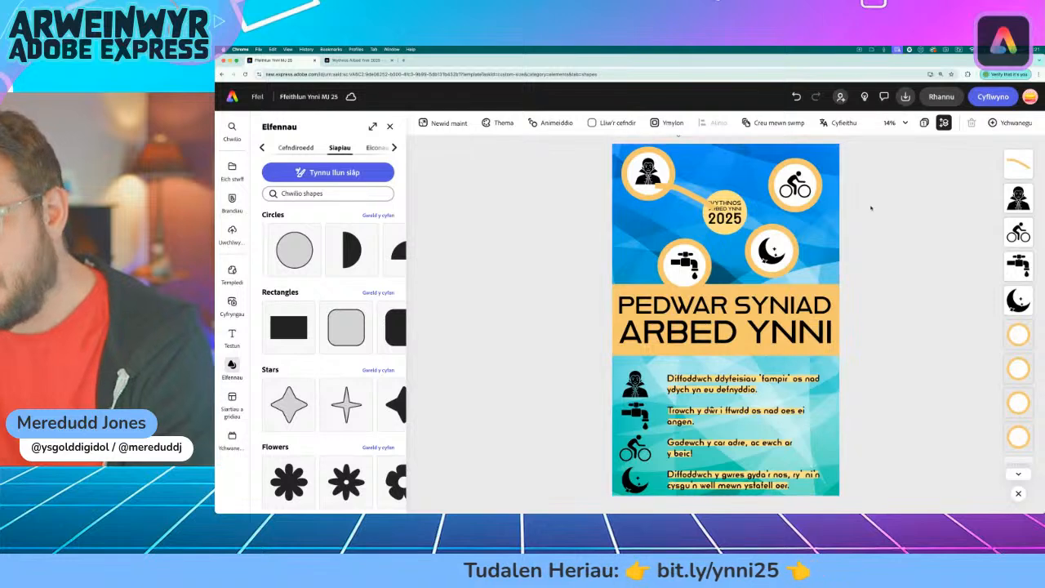
Send the drawn connecting line behind the circles, icons and badge text
click(1017, 163)
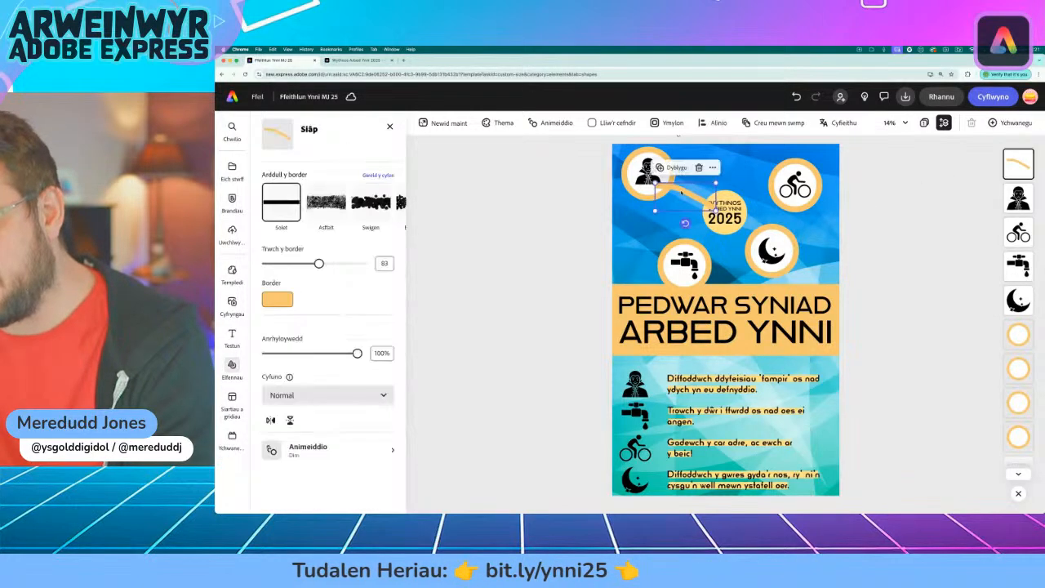
click(712, 166)
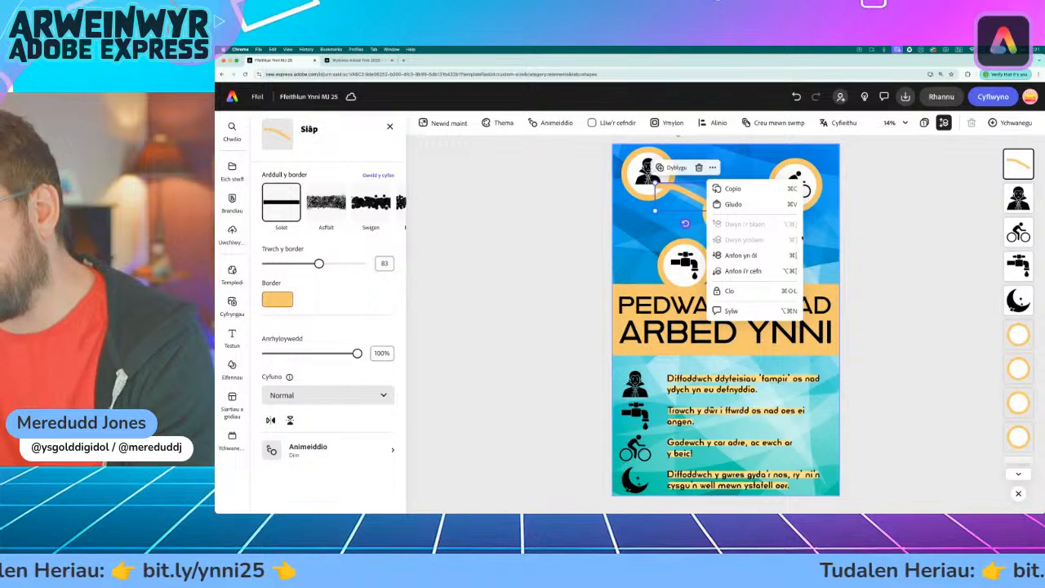
click(740, 255)
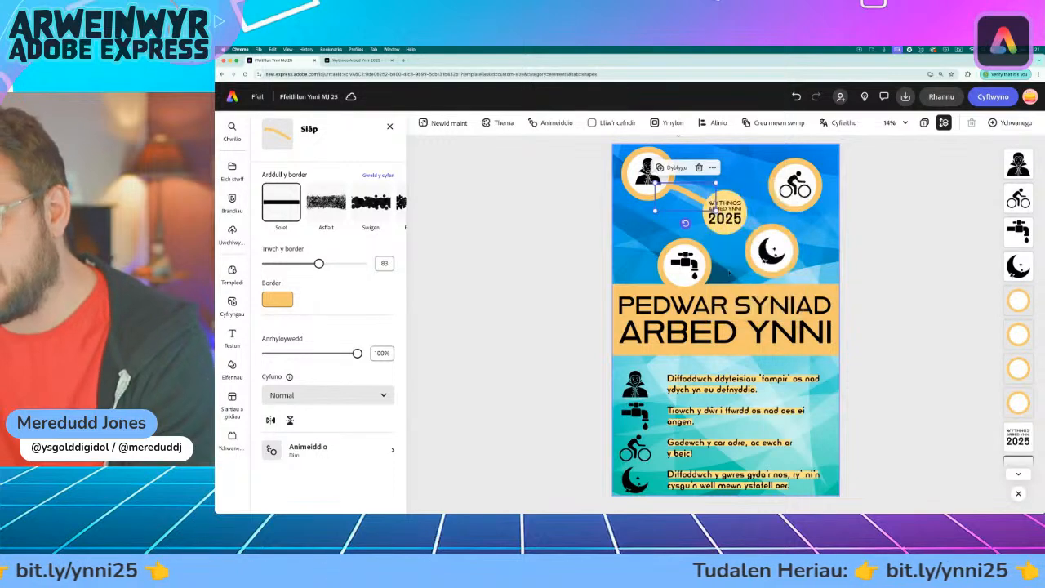
click(590, 210)
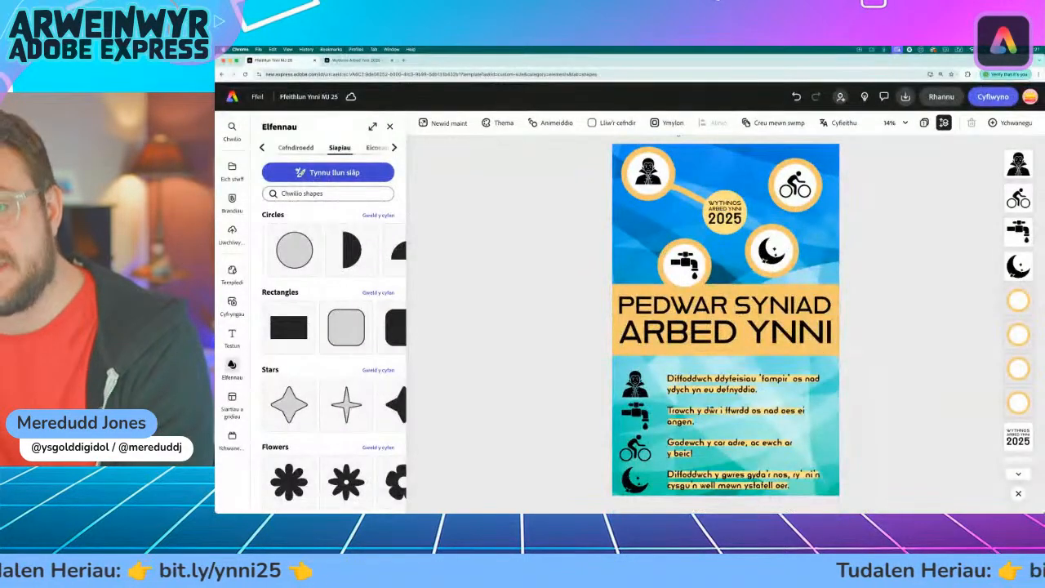
Duplicate the connecting line, then move and rotate the copy to link the badge with the bicycle circle
click(691, 196)
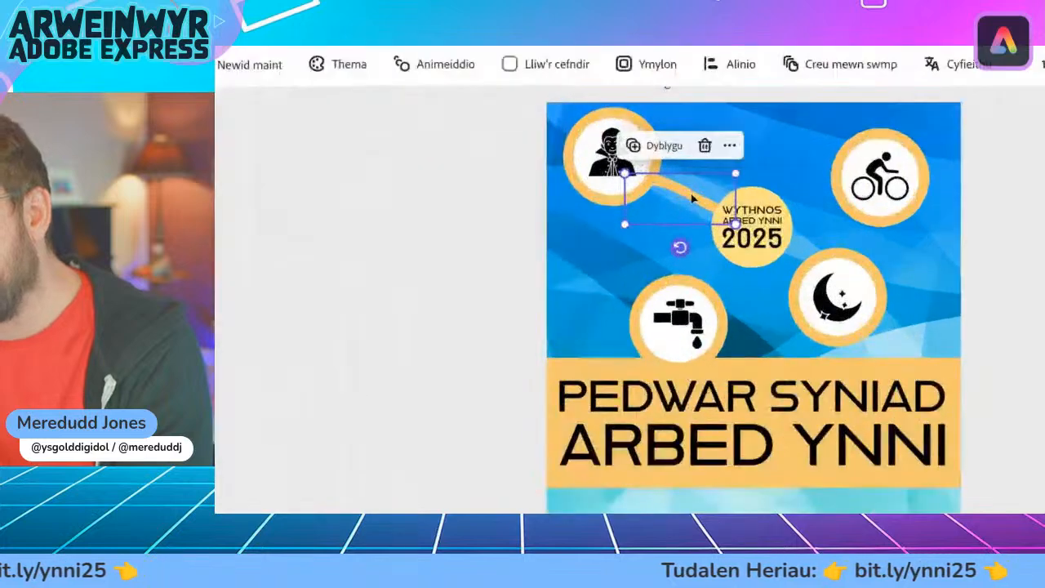
click(663, 145)
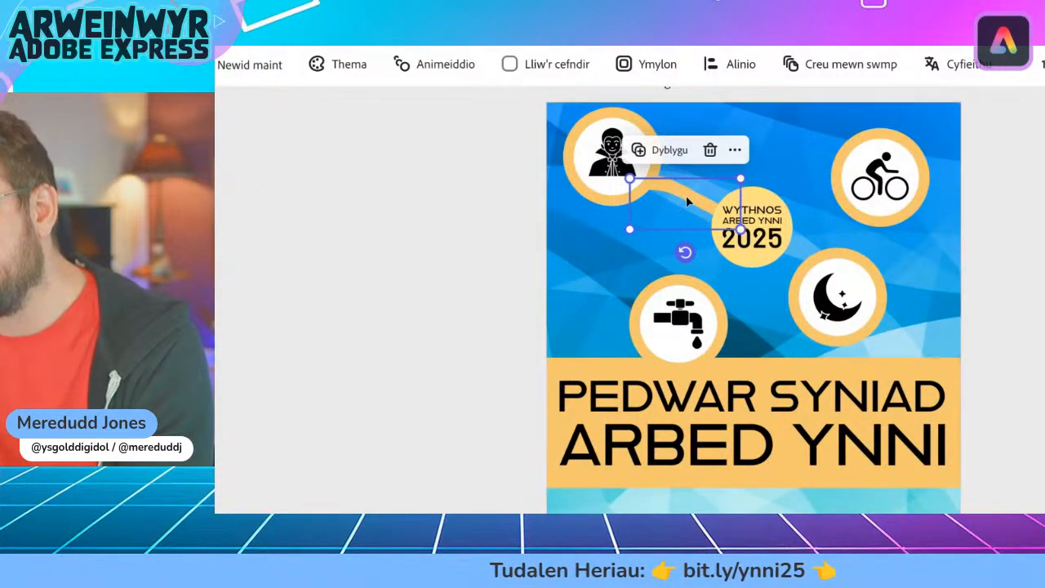
drag(686, 195, 780, 151)
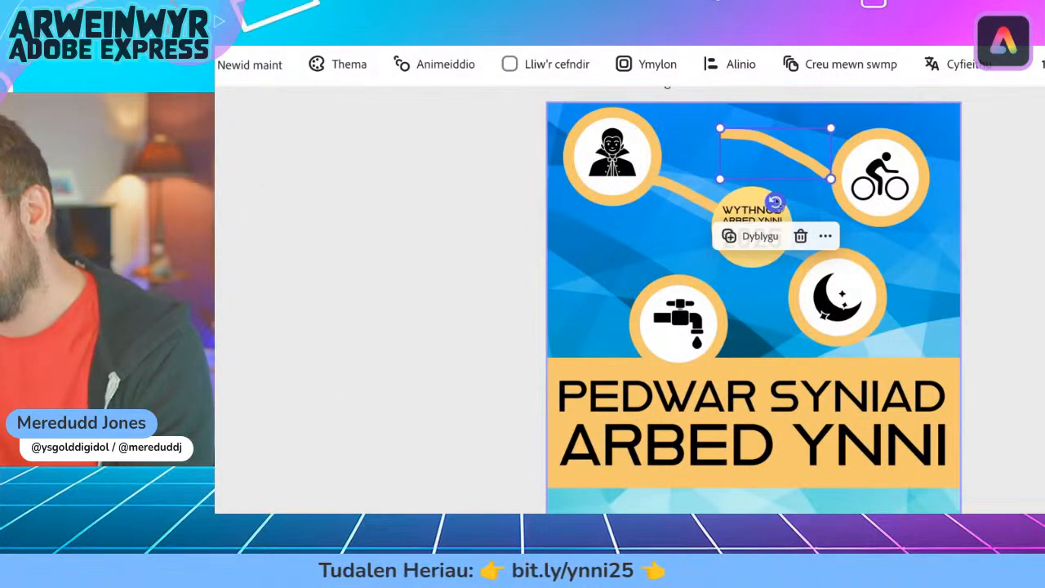
drag(776, 202, 816, 177)
Place two more copies of the connecting line, rotated to link the badge with the tap circle and the moon circle
drag(781, 137, 711, 267)
click(763, 117)
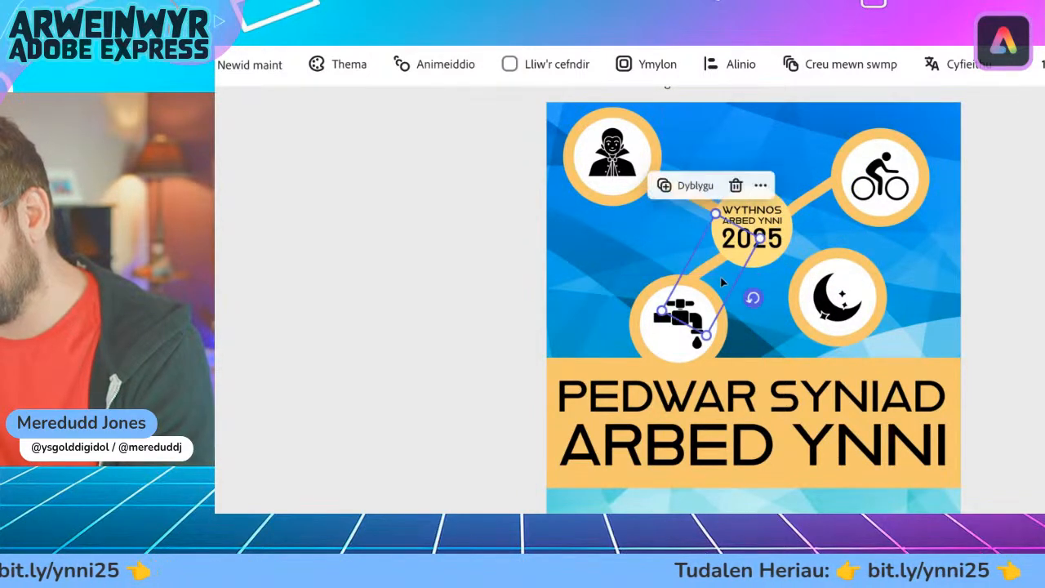
drag(762, 304, 795, 311)
click(706, 188)
drag(805, 247, 801, 258)
click(496, 236)
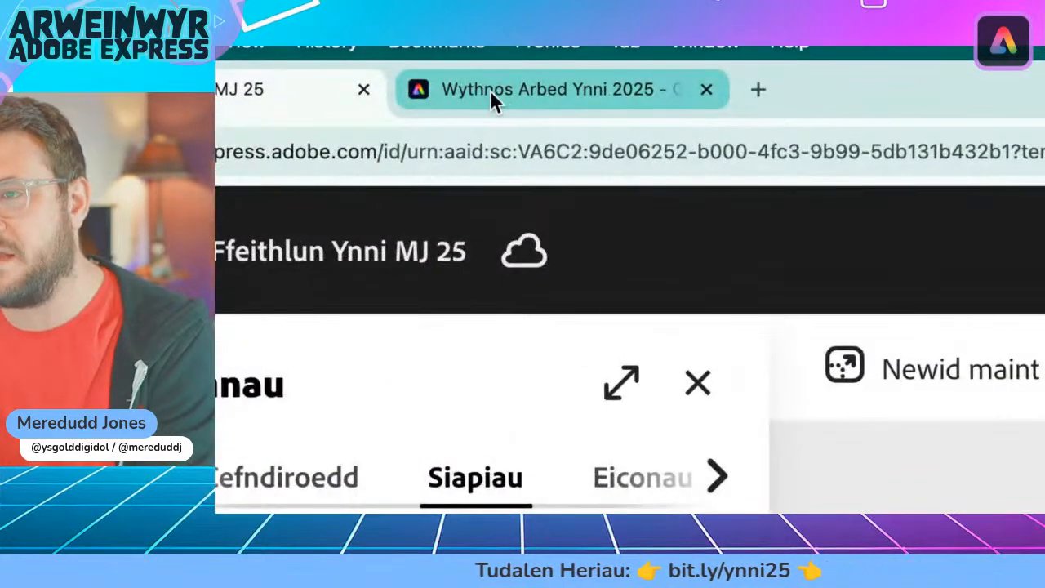
Switch to the Wythnos Arbed Ynni 2025 web page and read the instructions for the "Her 2: Fideo" challenge
click(490, 90)
scroll(628, 326, down, 10)
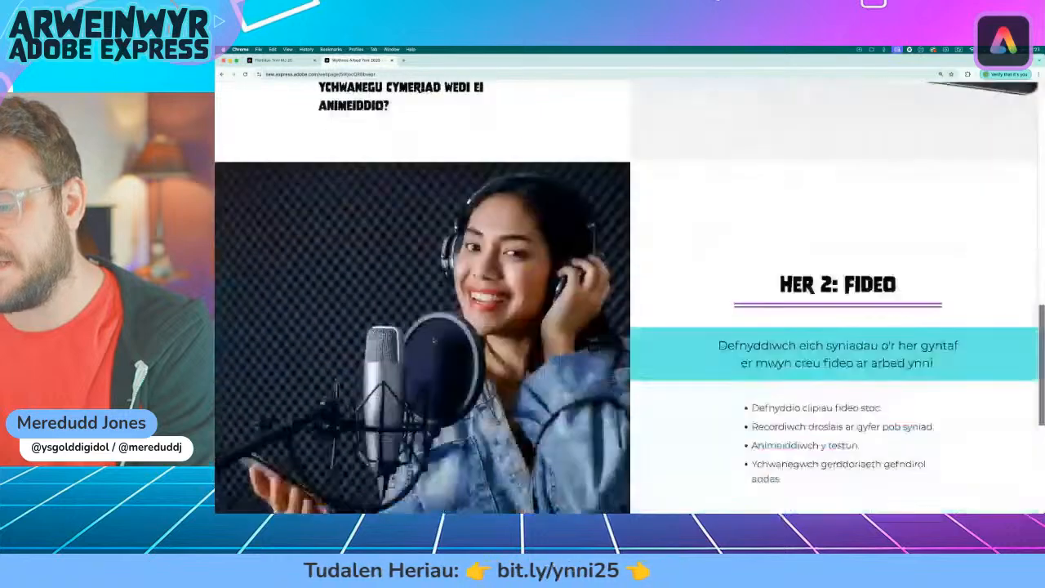
scroll(628, 327, down, 2)
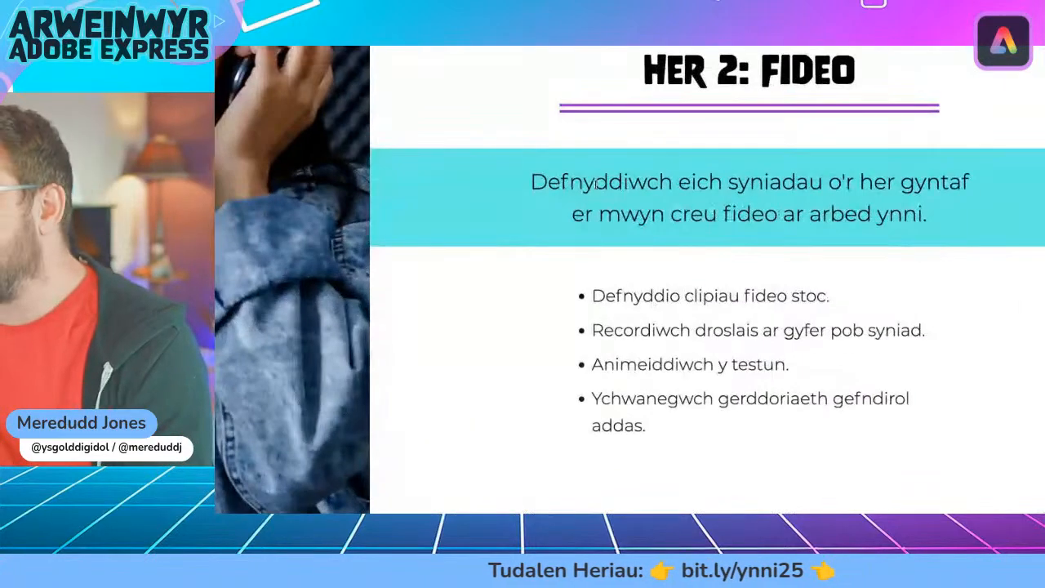
click(935, 214)
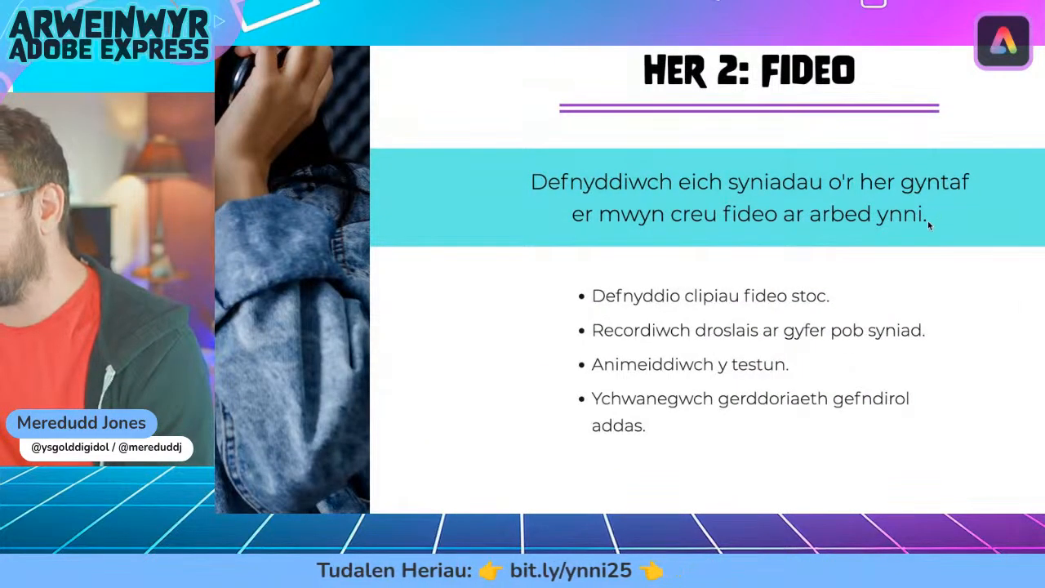
triple_click(925, 219)
click(928, 221)
triple_click(924, 218)
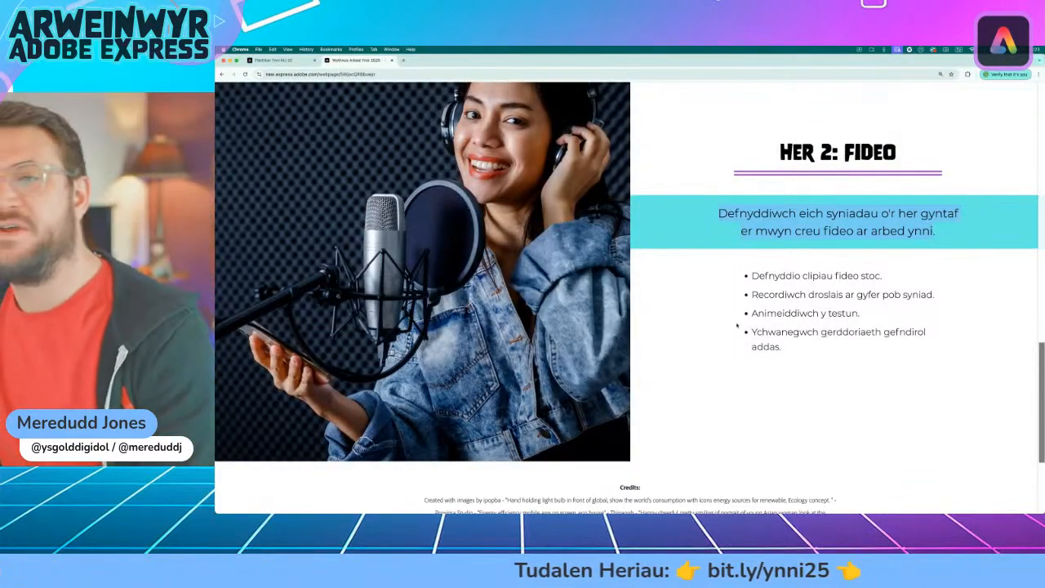
Return to the poster project, go to the Adobe Express home page and start a new video project
click(292, 61)
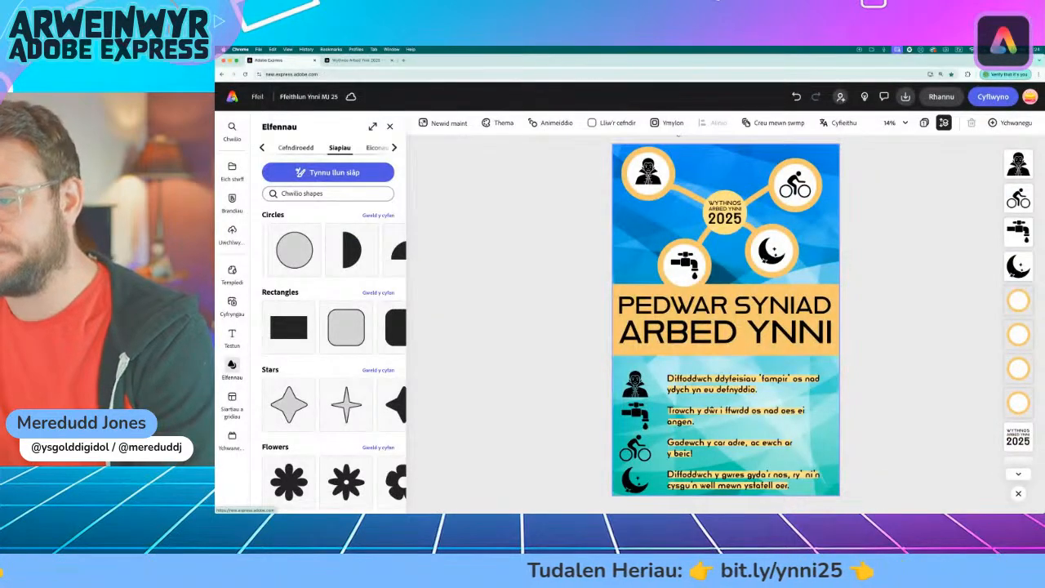
click(232, 96)
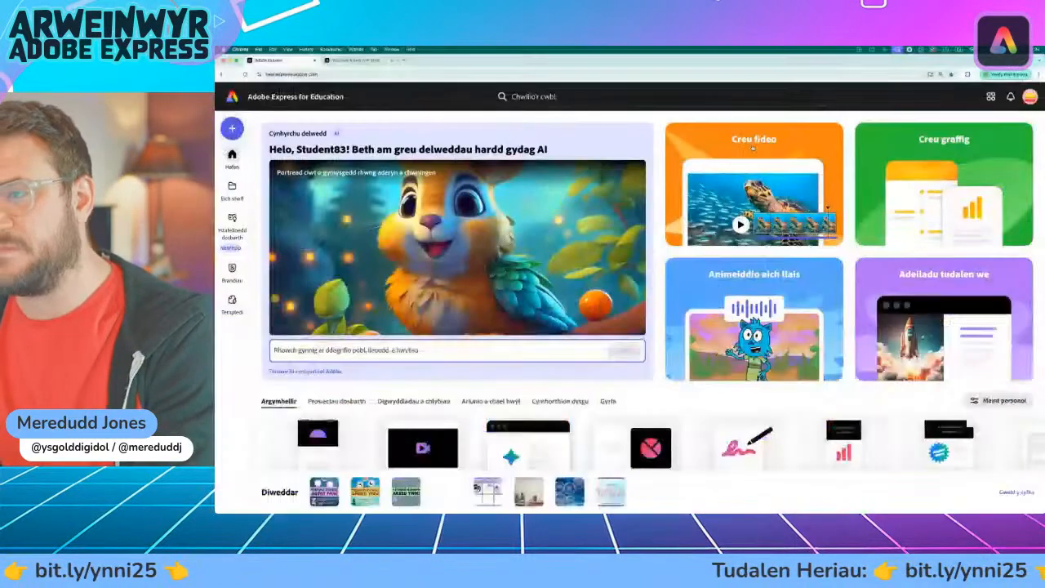
click(753, 147)
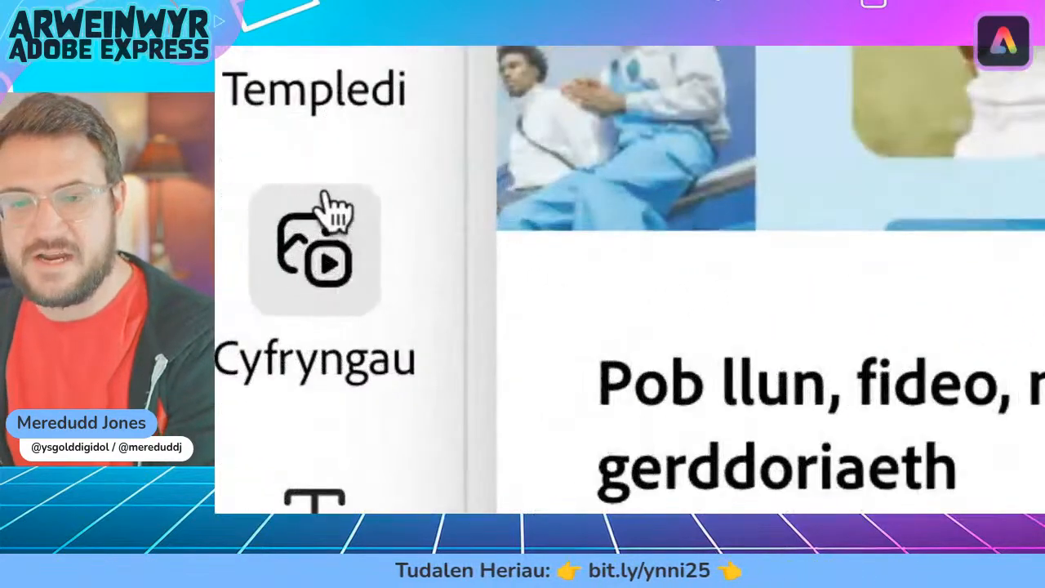
Search the stock video library for "energy background"
click(335, 272)
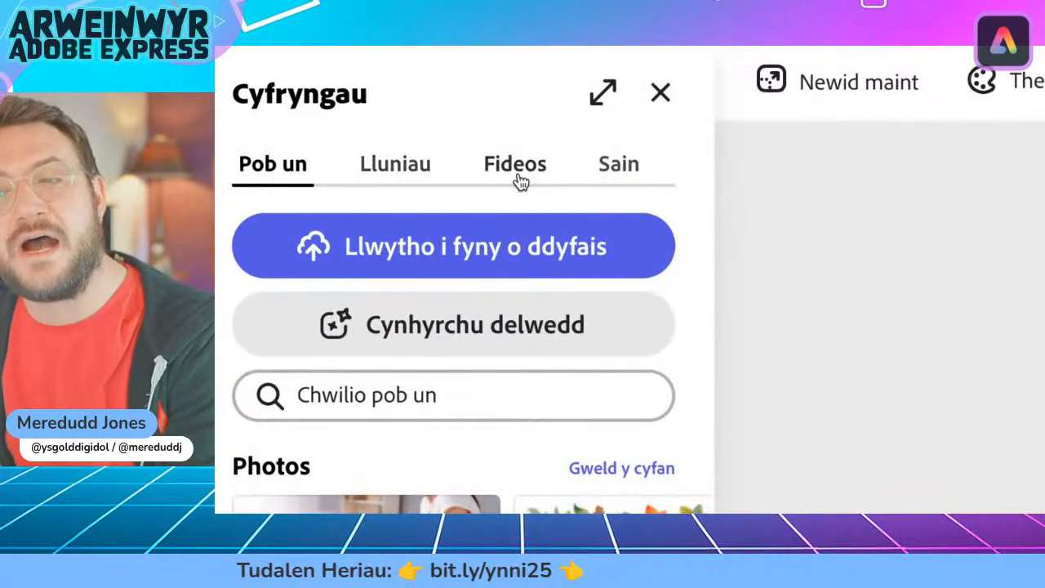
click(392, 173)
click(506, 175)
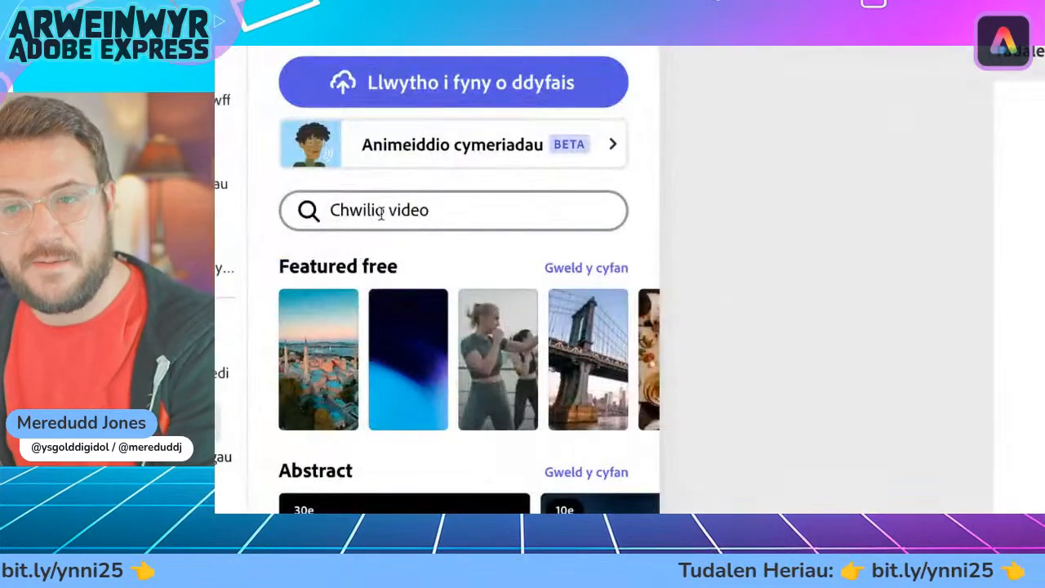
click(380, 211)
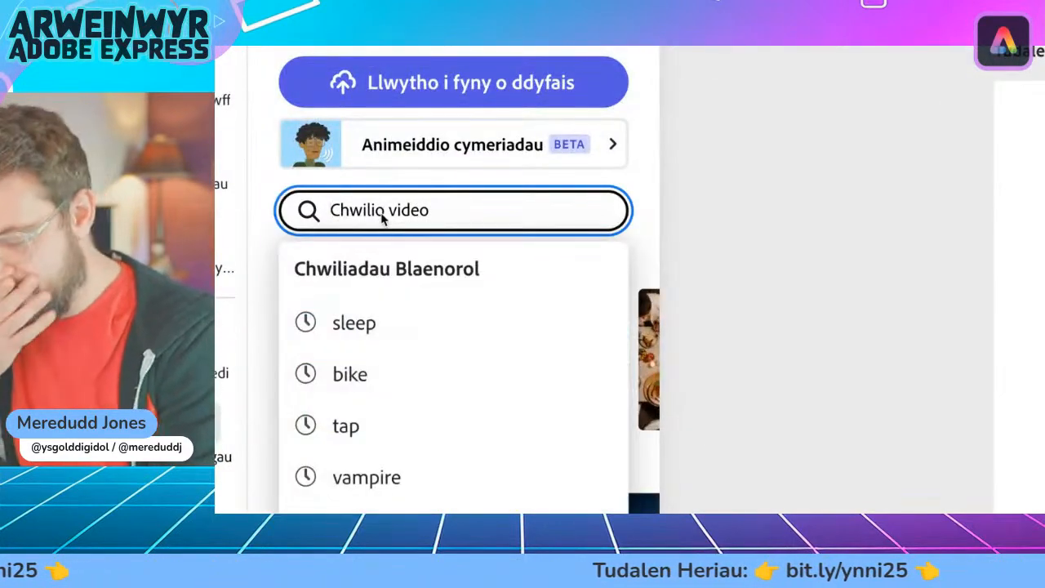
text(energy backg)
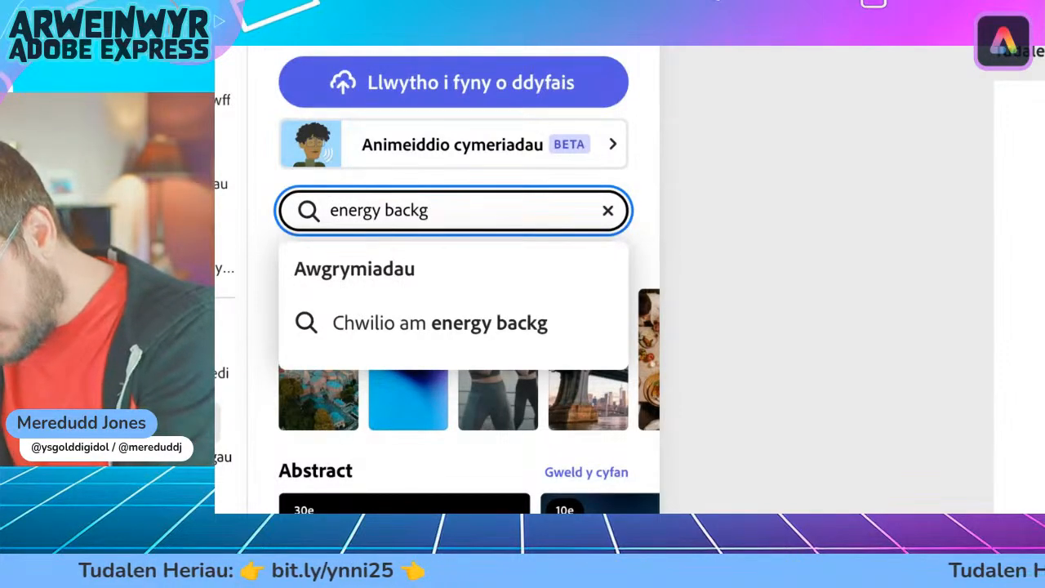
text(round)
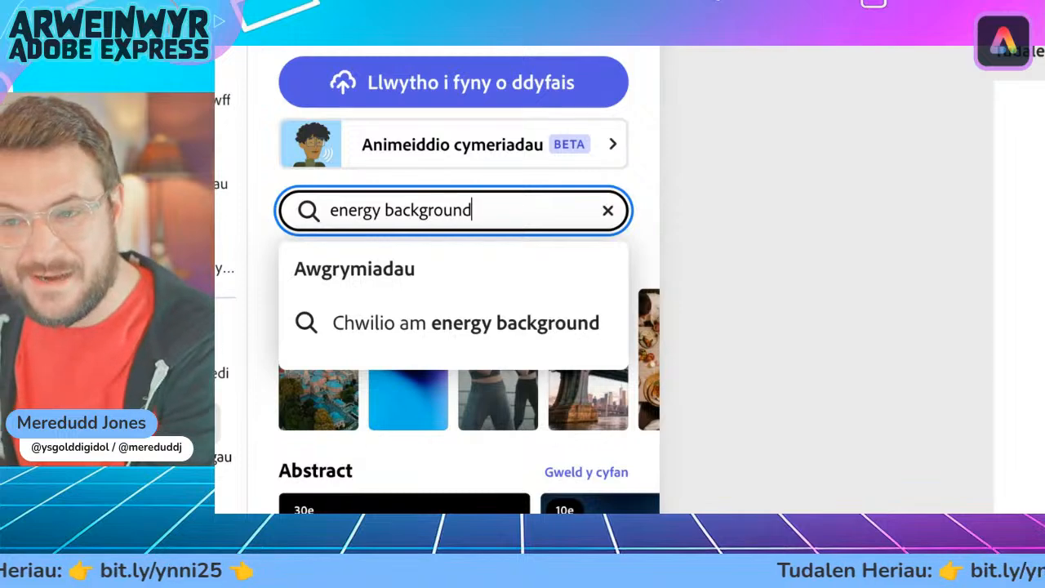
key(Return)
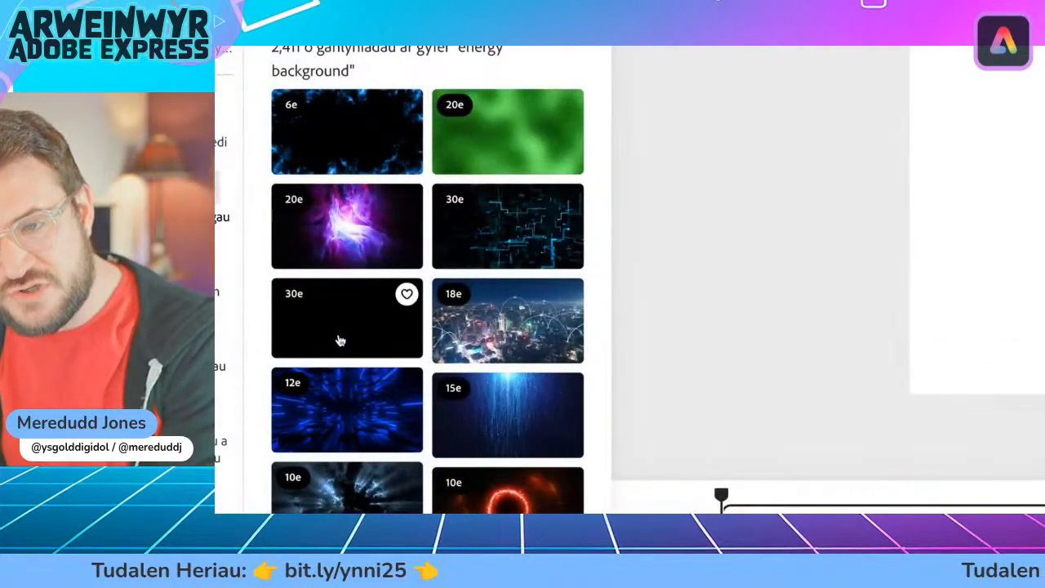
Add the 20-second clip of glowing golden particle waves from the results to the blank page
scroll(515, 417, down, 5)
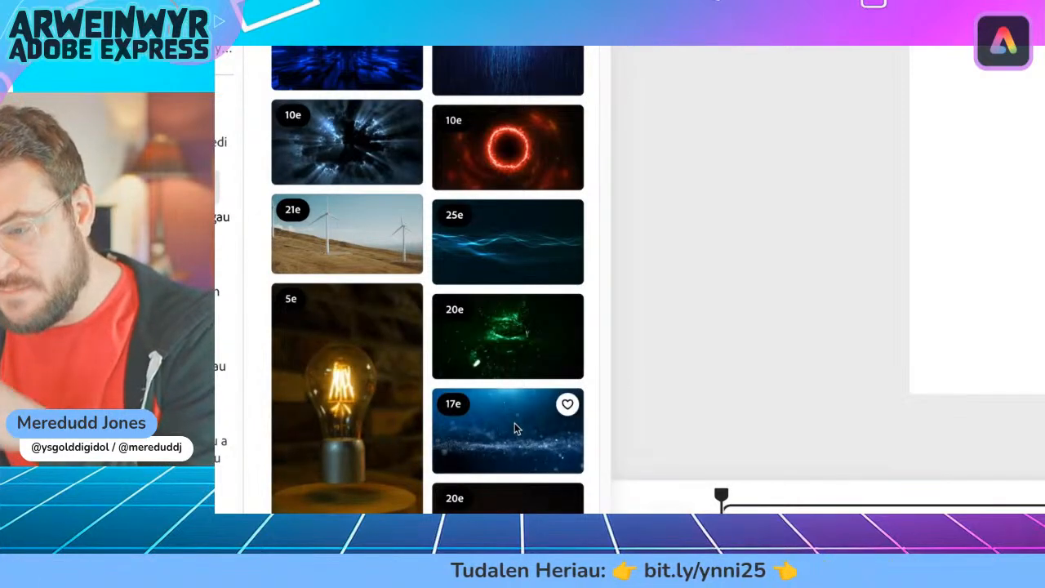
scroll(514, 429, down, 3)
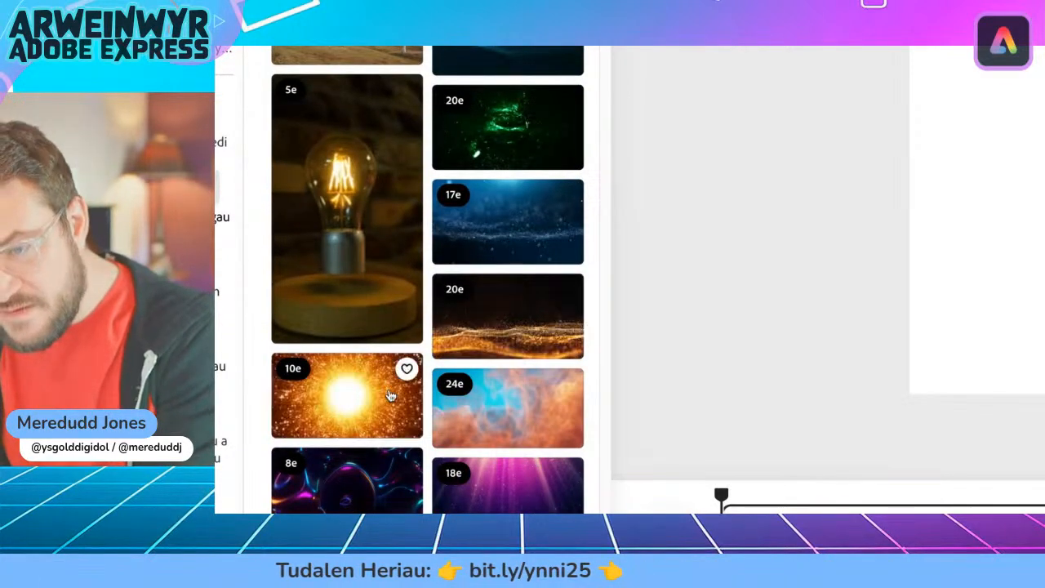
scroll(490, 392, down, 2)
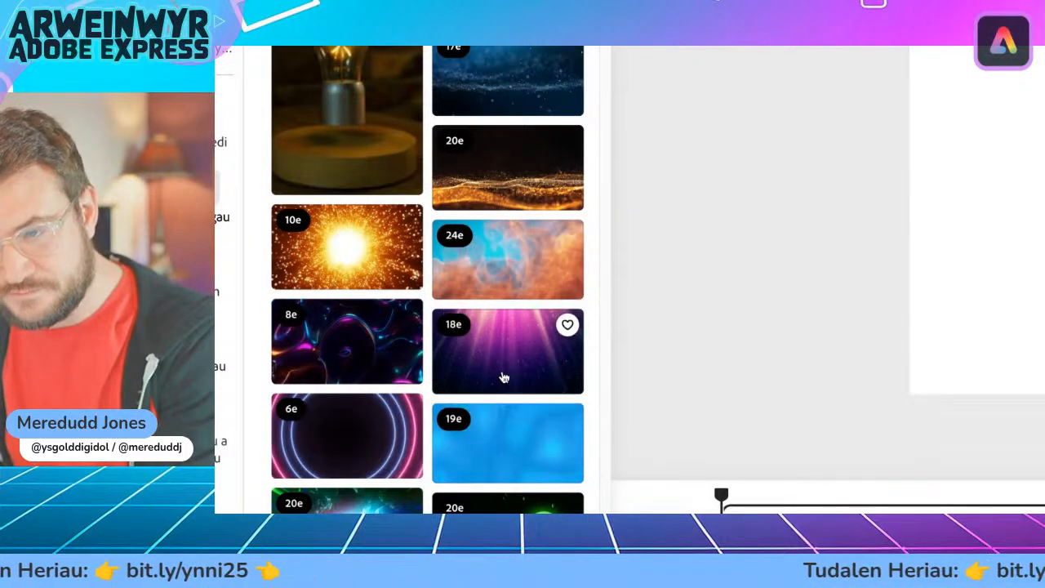
scroll(505, 282, up, 2)
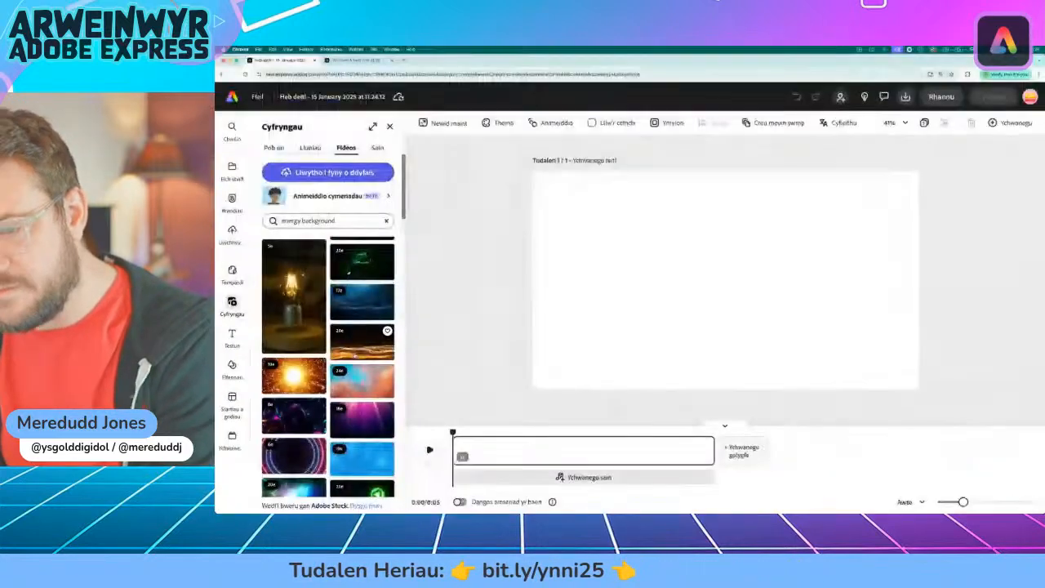
click(367, 339)
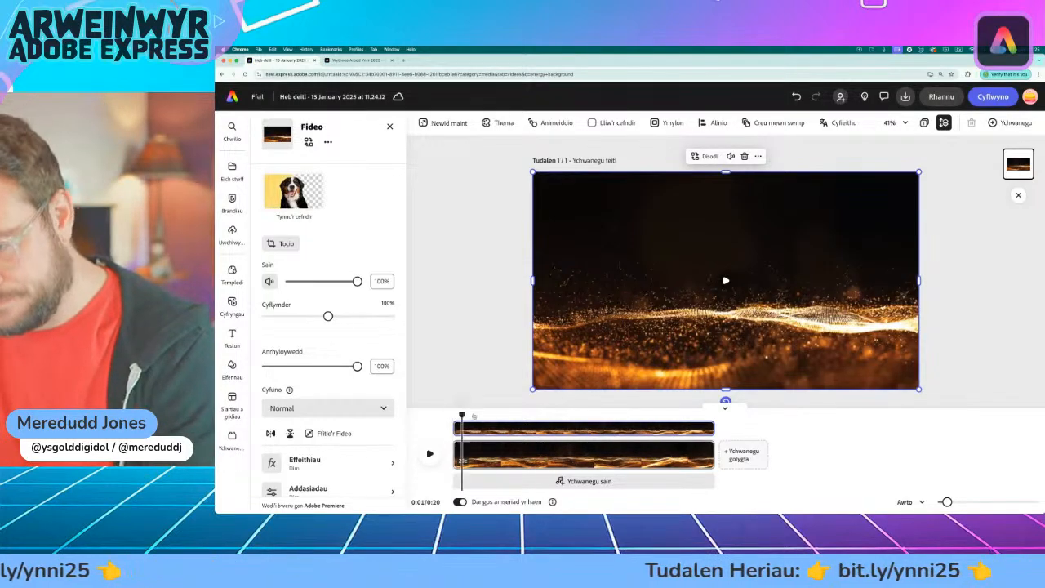
Preview the golden wave clip from the start of the timeline and add a new scene after it
drag(453, 415, 531, 420)
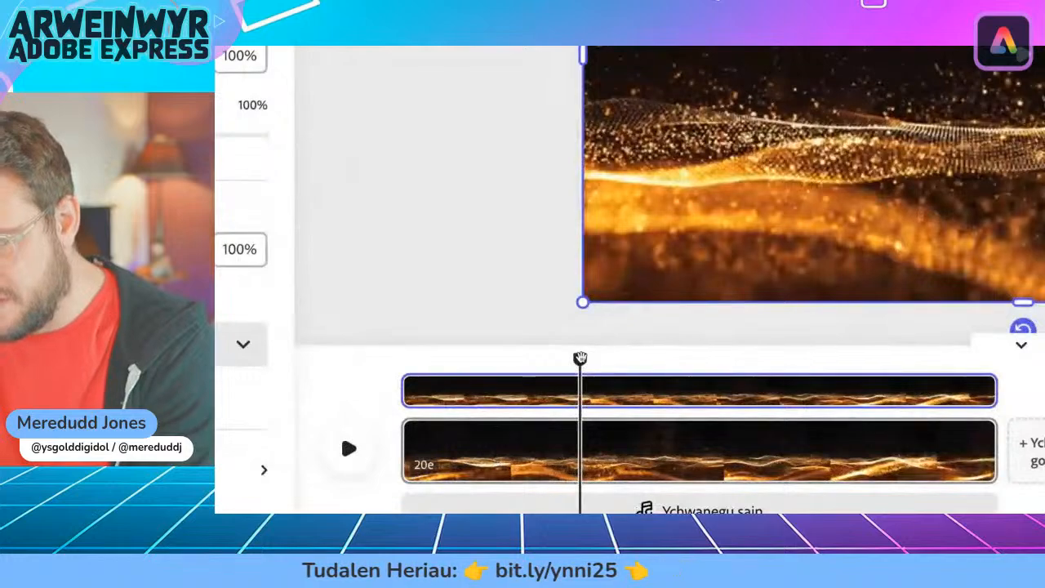
drag(685, 384, 400, 384)
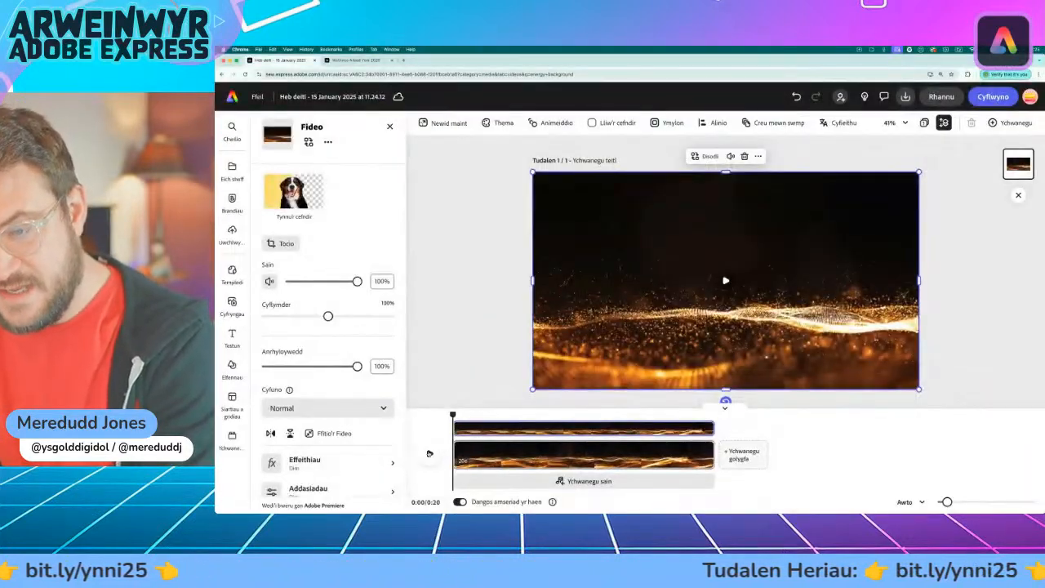
click(429, 453)
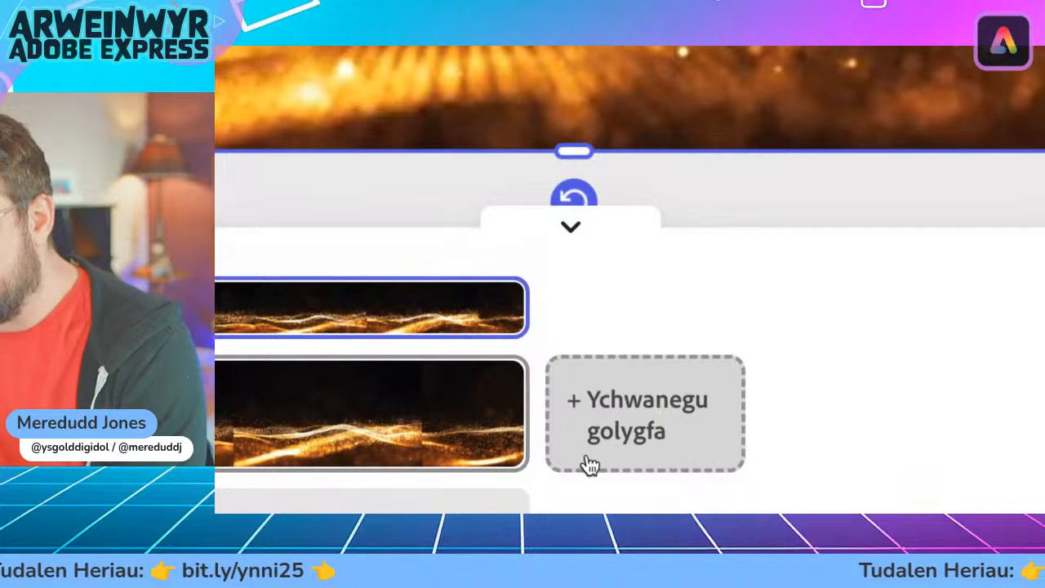
click(647, 420)
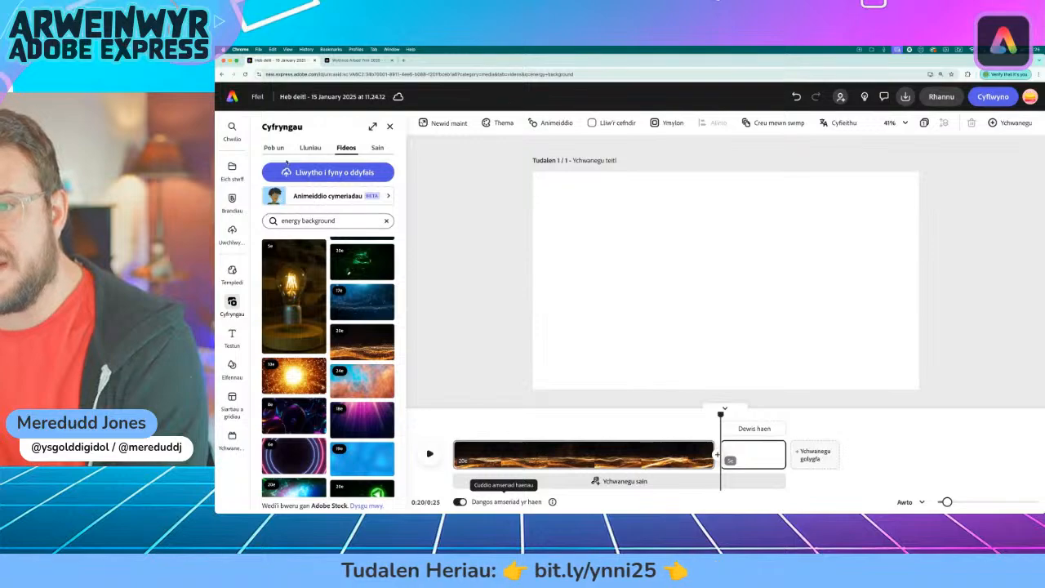
Switch to the Wythnos Arbed Ynni 2025 page, reread the energy-saving ideas and video instructions, and return to the video project
click(348, 61)
scroll(398, 297, up, 10)
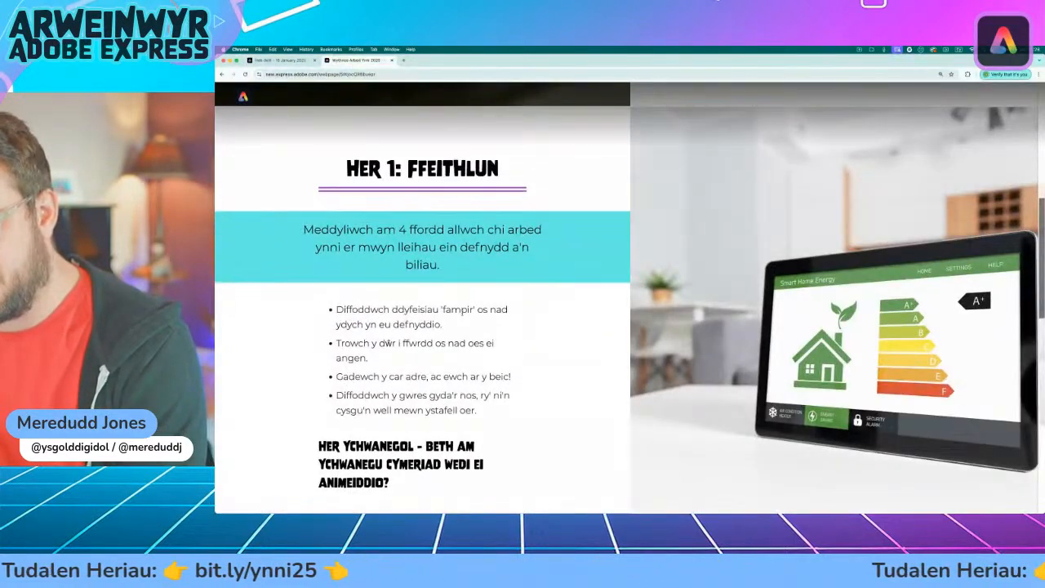
scroll(387, 344, down, 10)
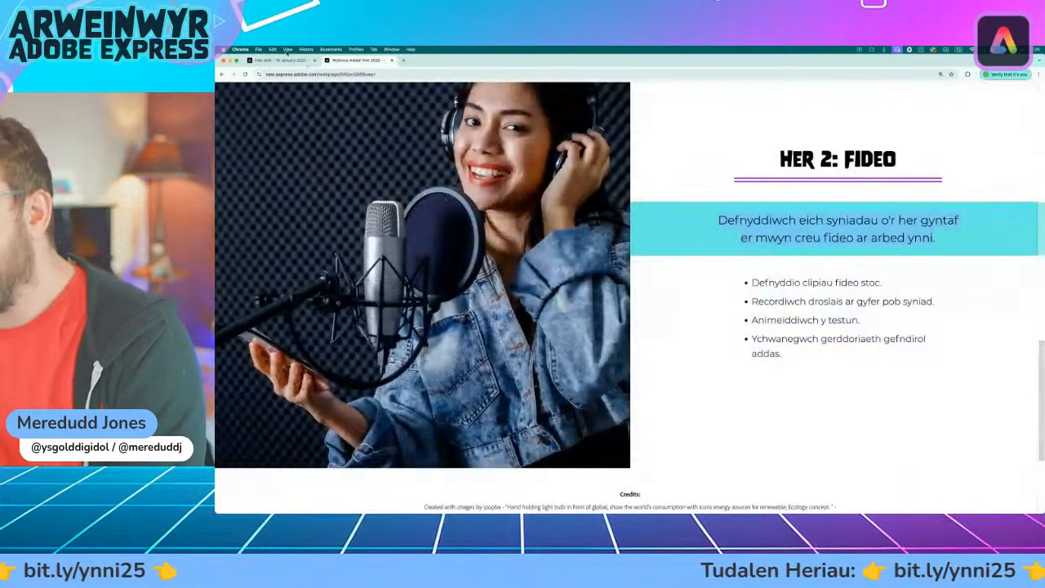
click(277, 60)
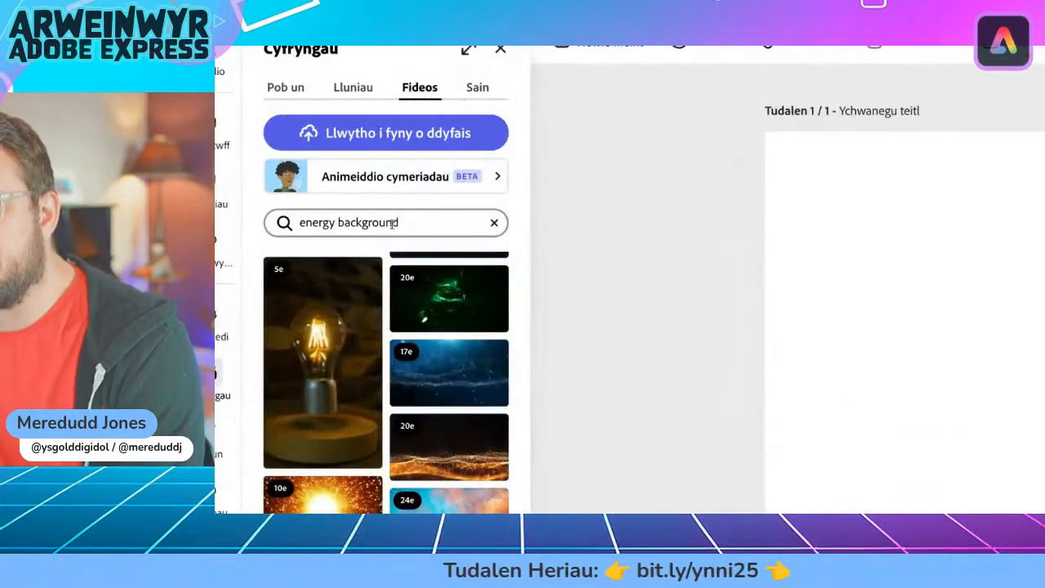
Search the stock videos for "devices" and refine the search to "vampire devices"
click(392, 223)
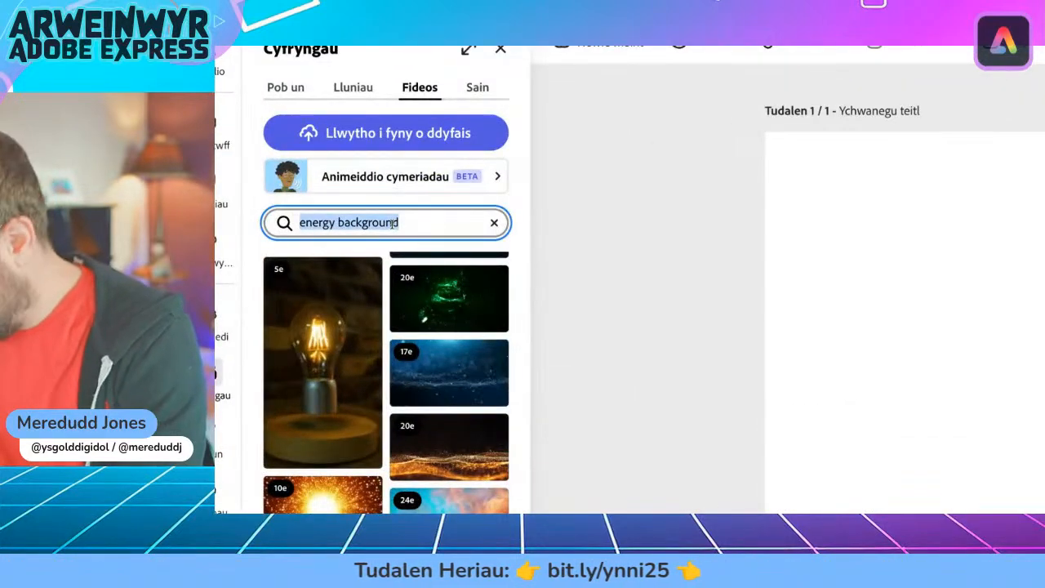
text(devices)
key(Return)
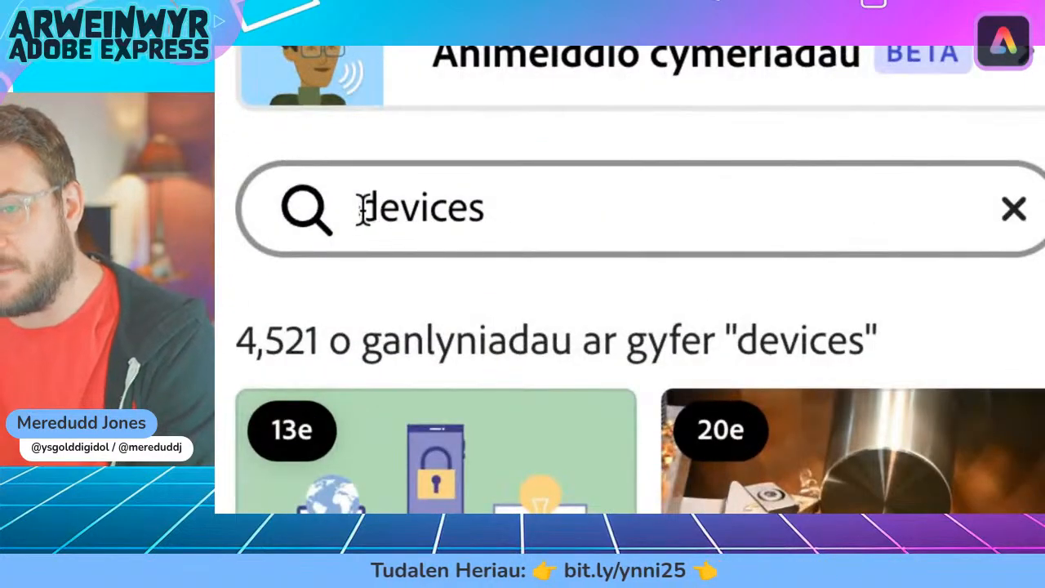
click(365, 209)
text(vampi)
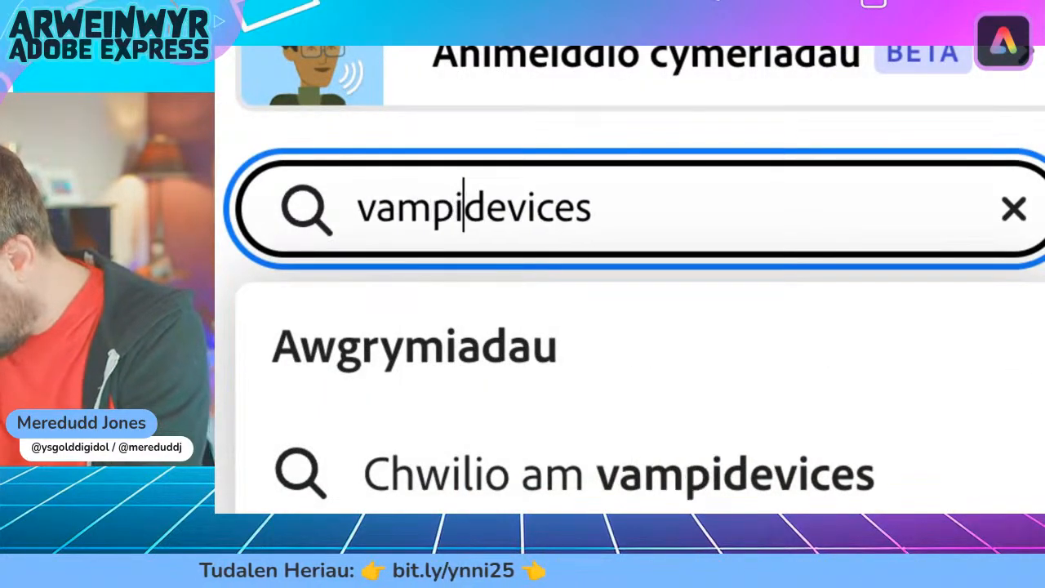
text(re)
key(Return)
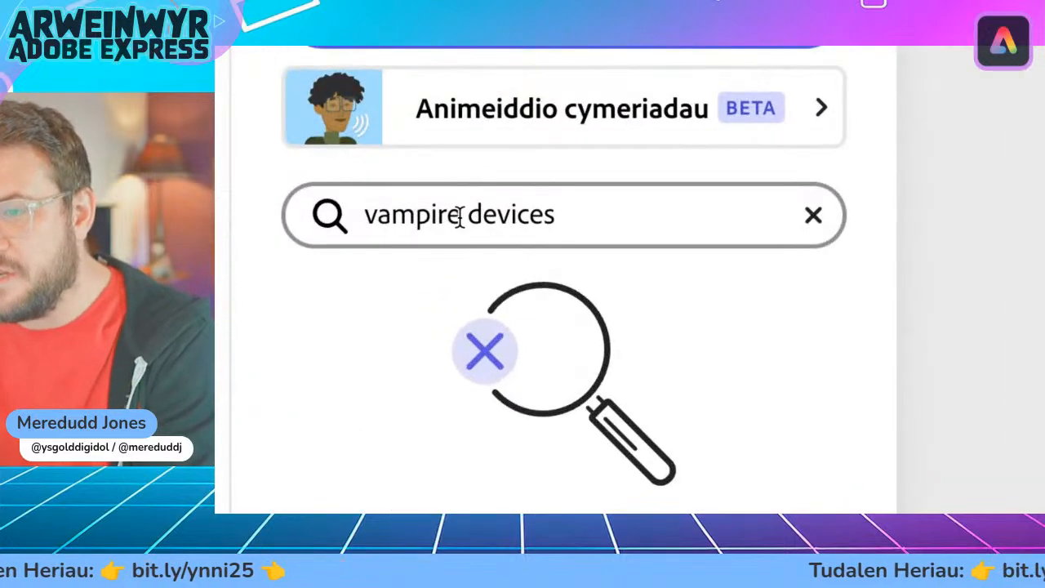
Remove "vampire" from the video search and search for "devices standby" instead
click(461, 216)
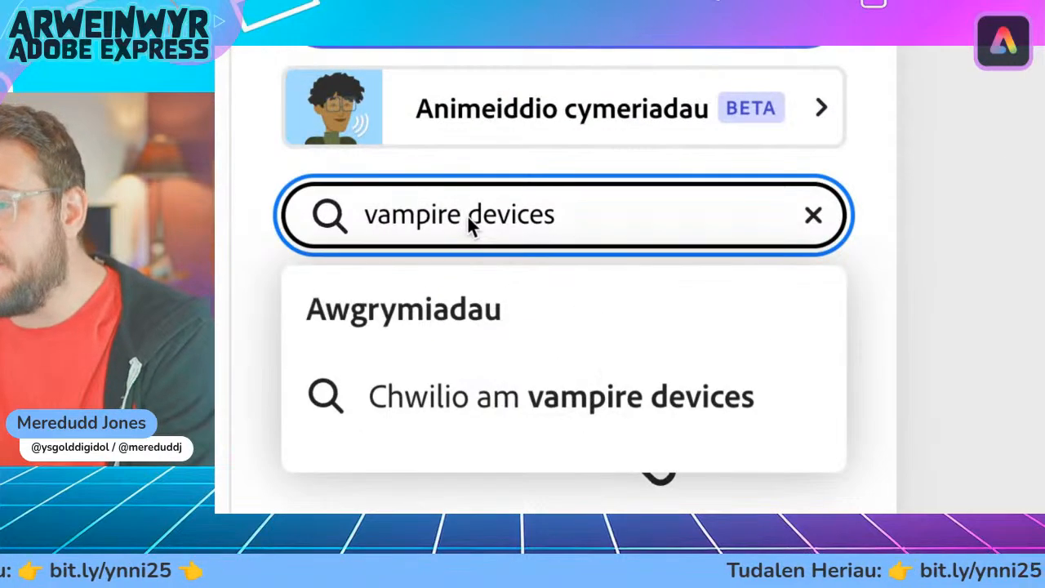
click(468, 218)
drag(468, 217, 359, 217)
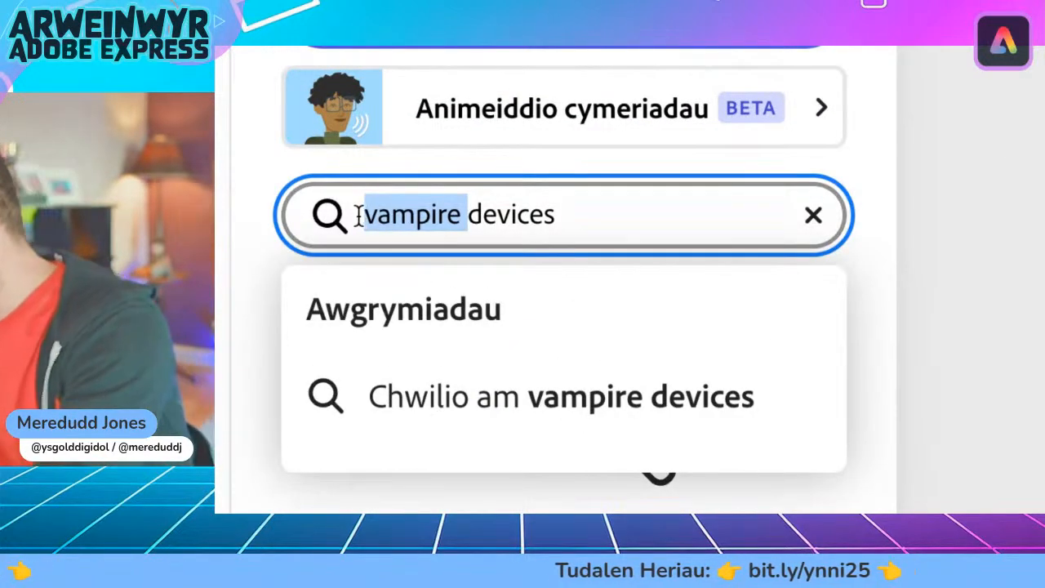
key(BackSpace)
click(497, 214)
key(Return)
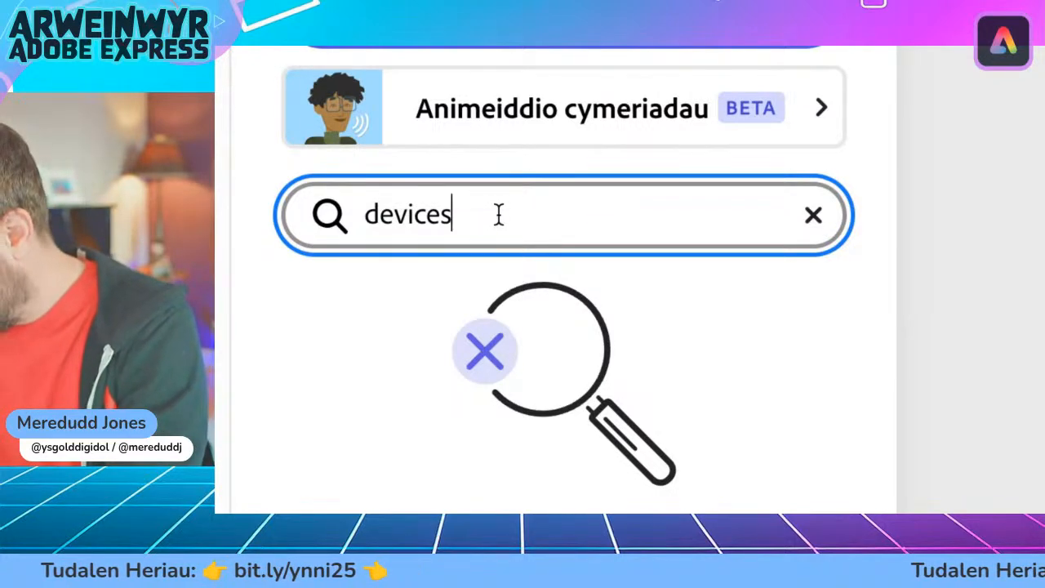
text(standb)
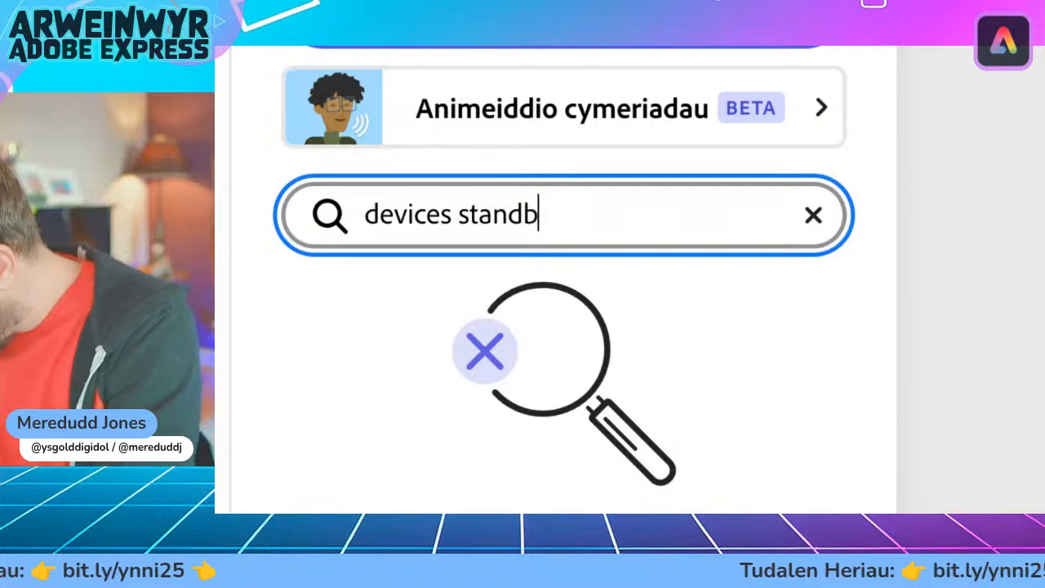
text(y)
key(Return)
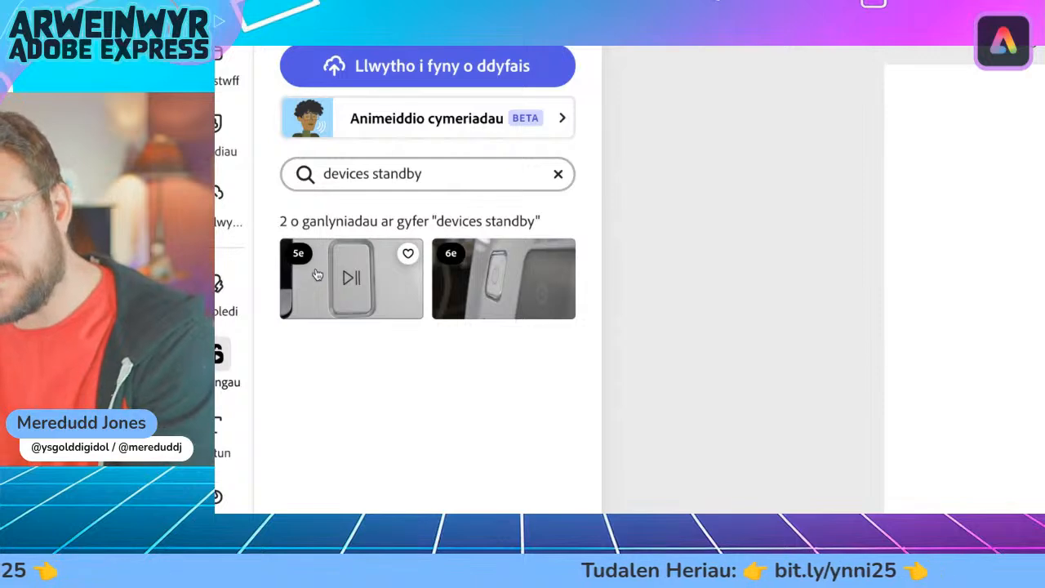
Replace "standby" in the video search to look for "devices off" and browse the resulting stock clips
click(376, 171)
double_click(373, 174)
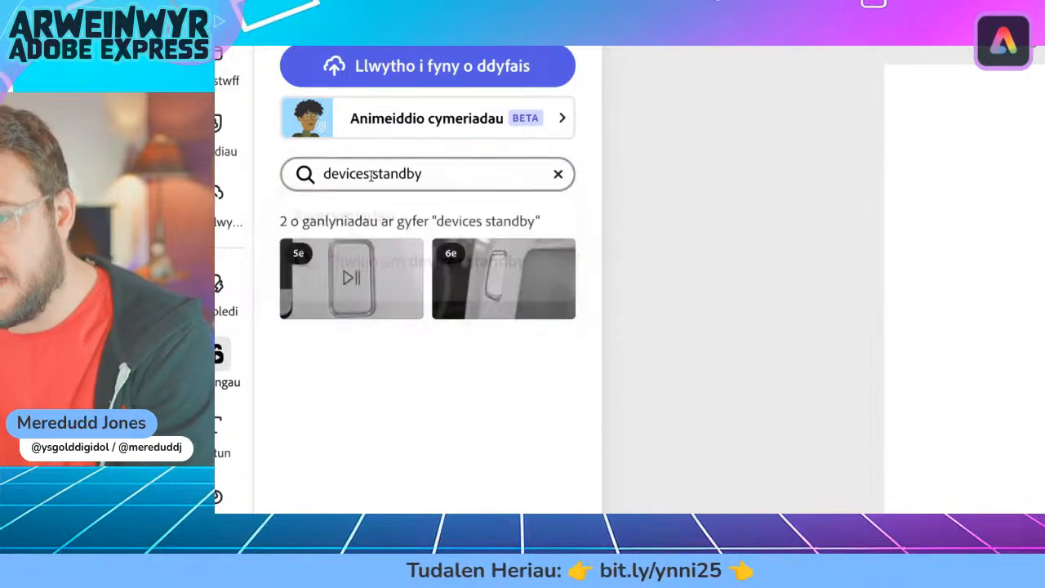
click(452, 174)
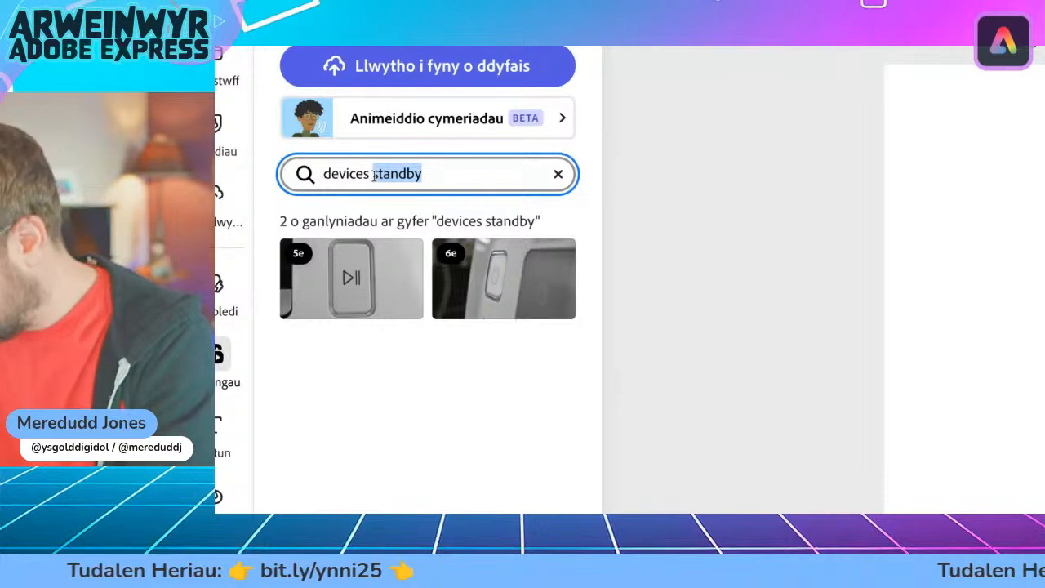
text(off)
key(Return)
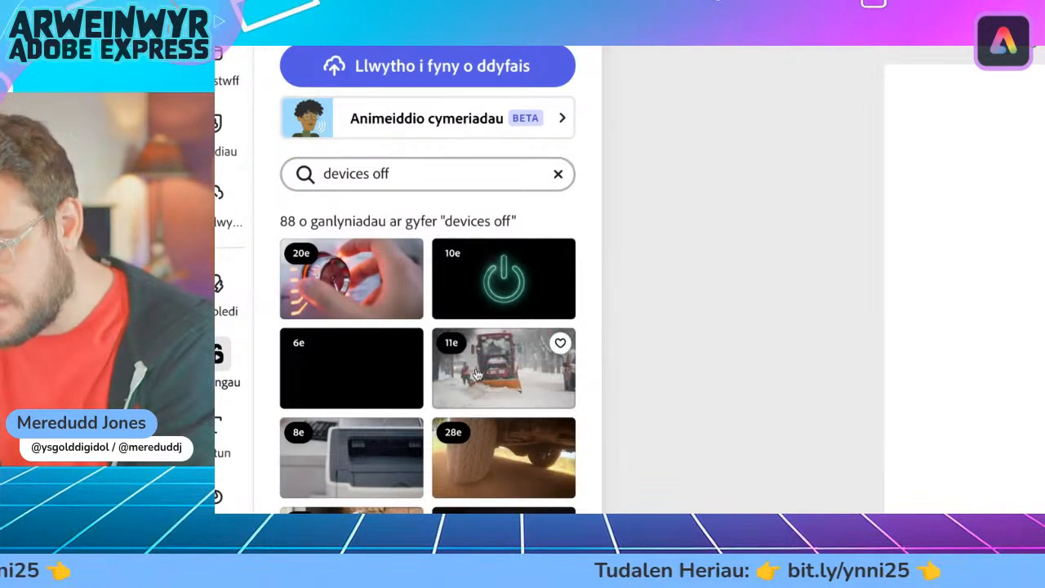
scroll(368, 299, down, 3)
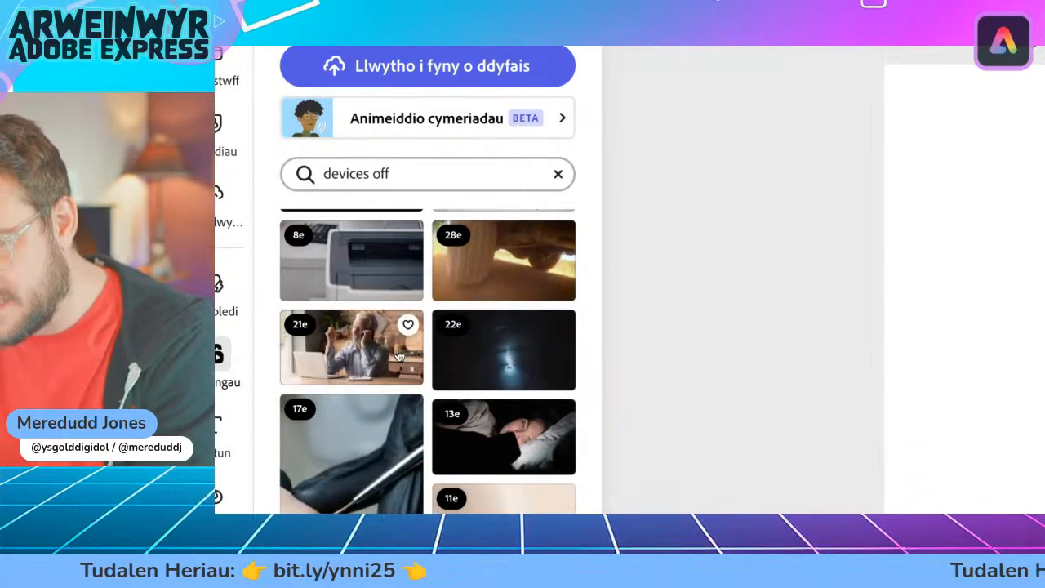
scroll(371, 363, down, 3)
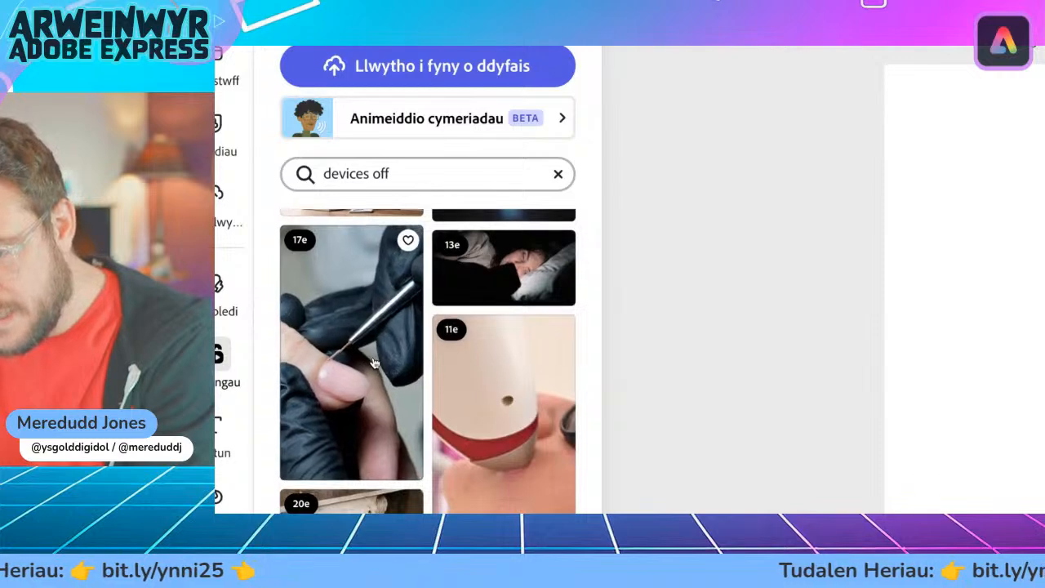
scroll(372, 363, down, 1)
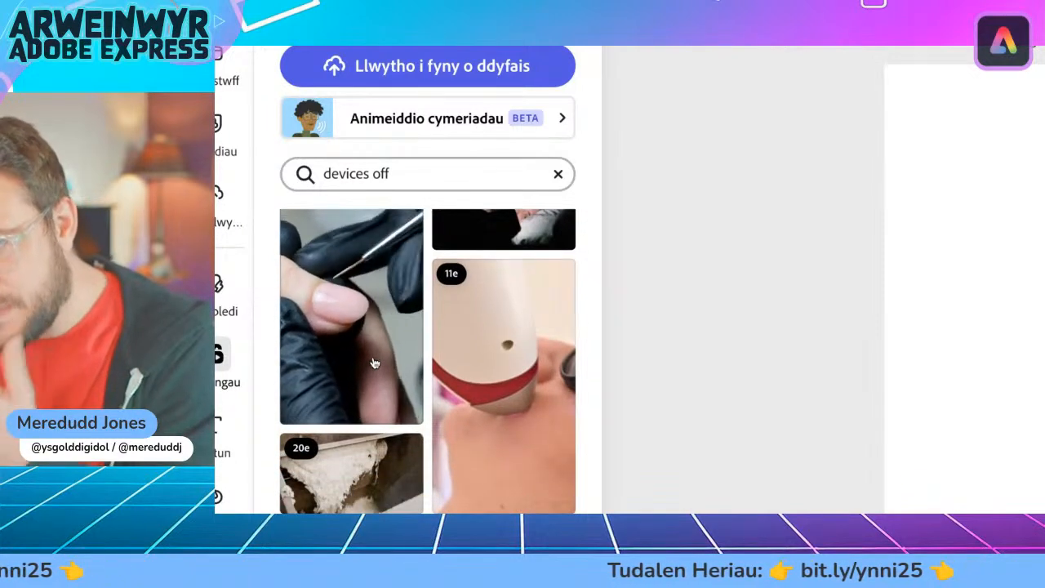
scroll(372, 361, up, 5)
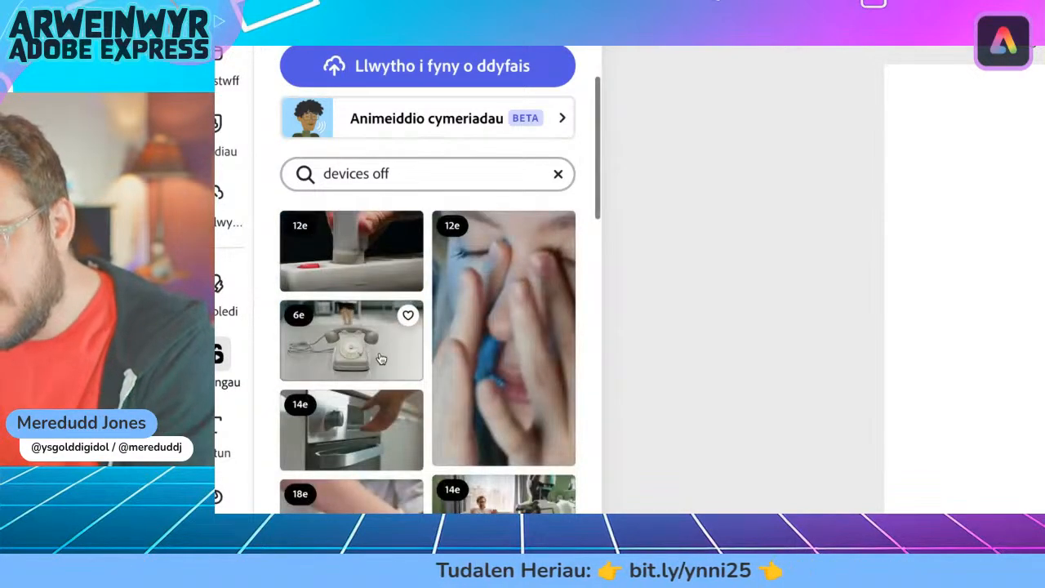
scroll(375, 359, down, 2)
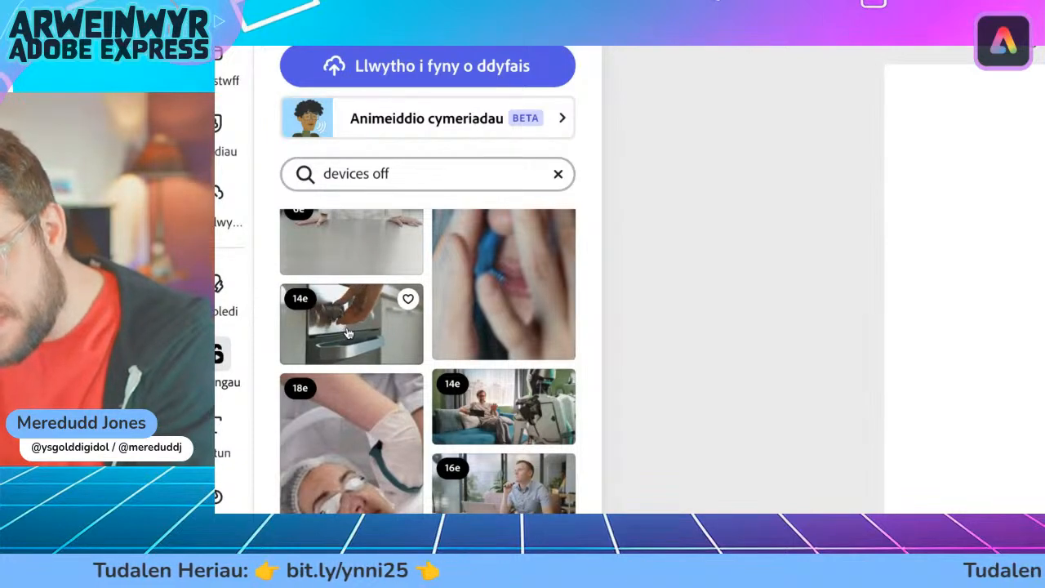
scroll(364, 341, down, 10)
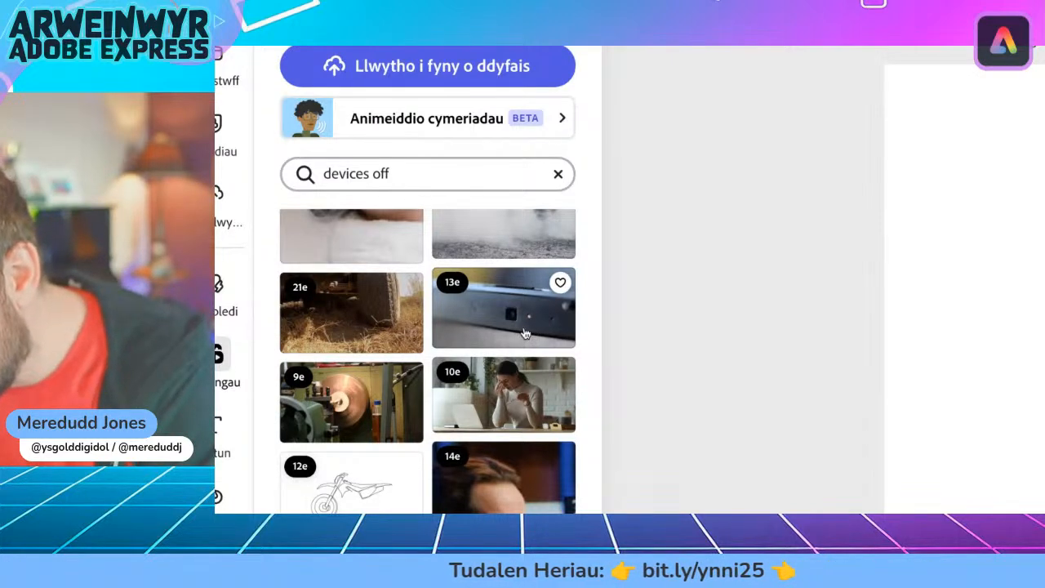
scroll(525, 333, down, 8)
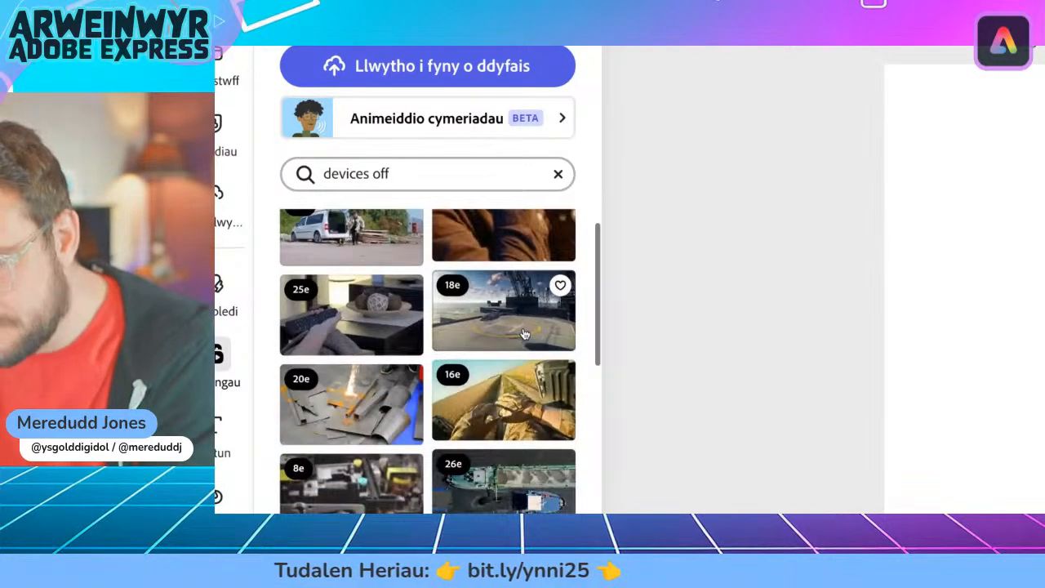
Change the stock video search to "devices power" and look through the clips
click(400, 173)
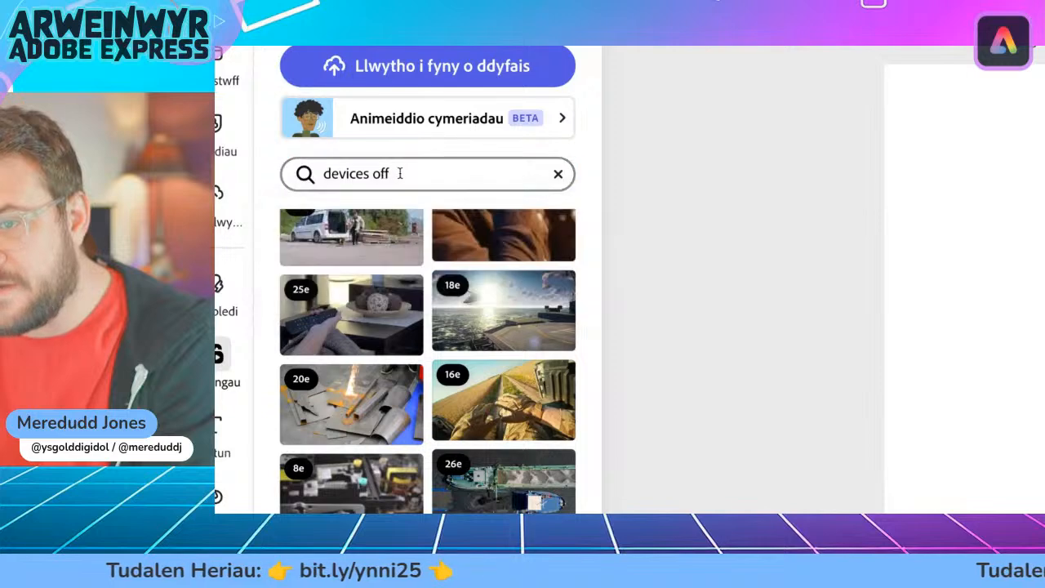
click(376, 178)
click(391, 175)
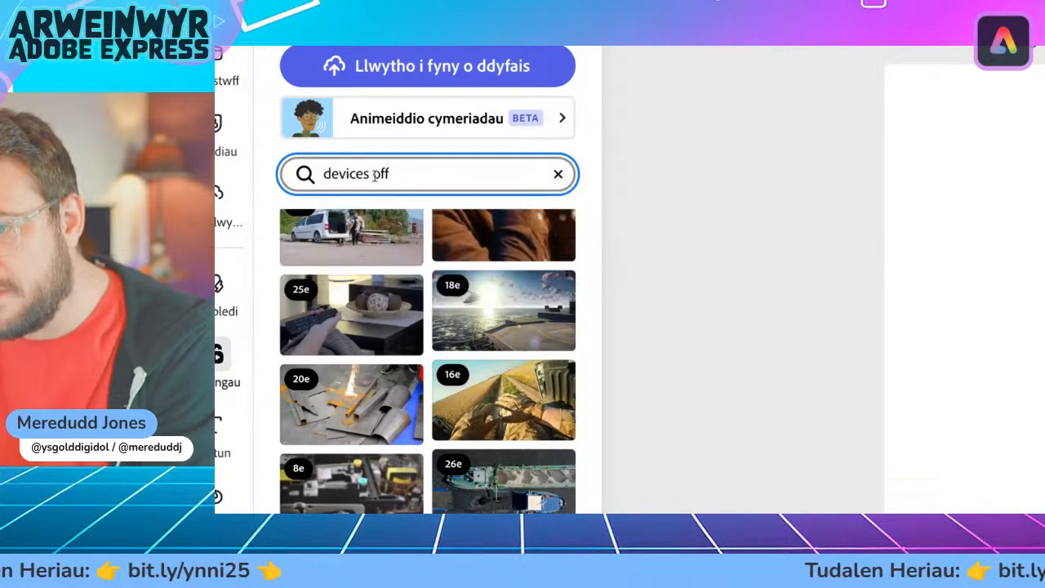
text(power)
key(Return)
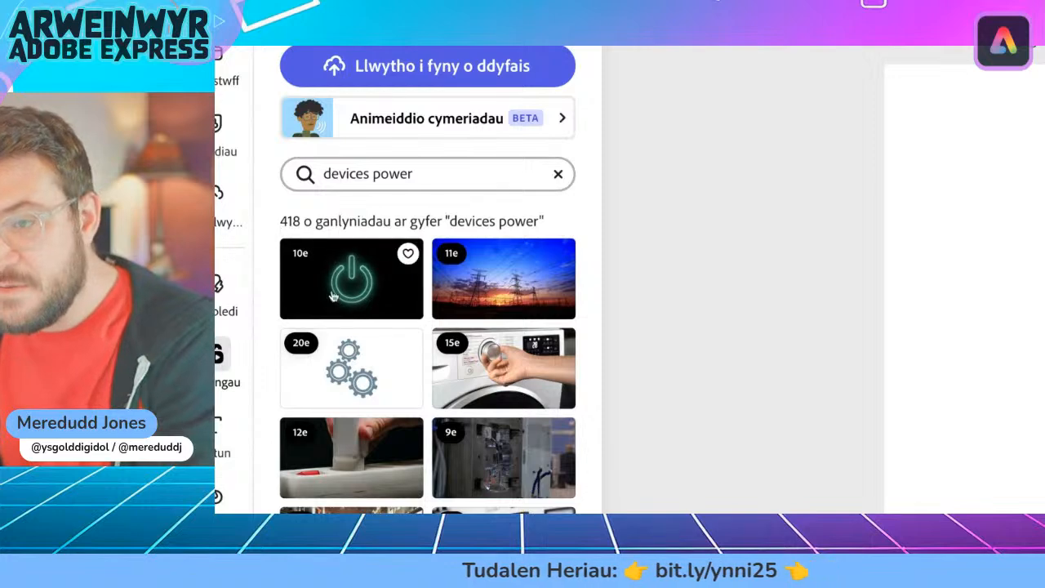
scroll(490, 281, down, 2)
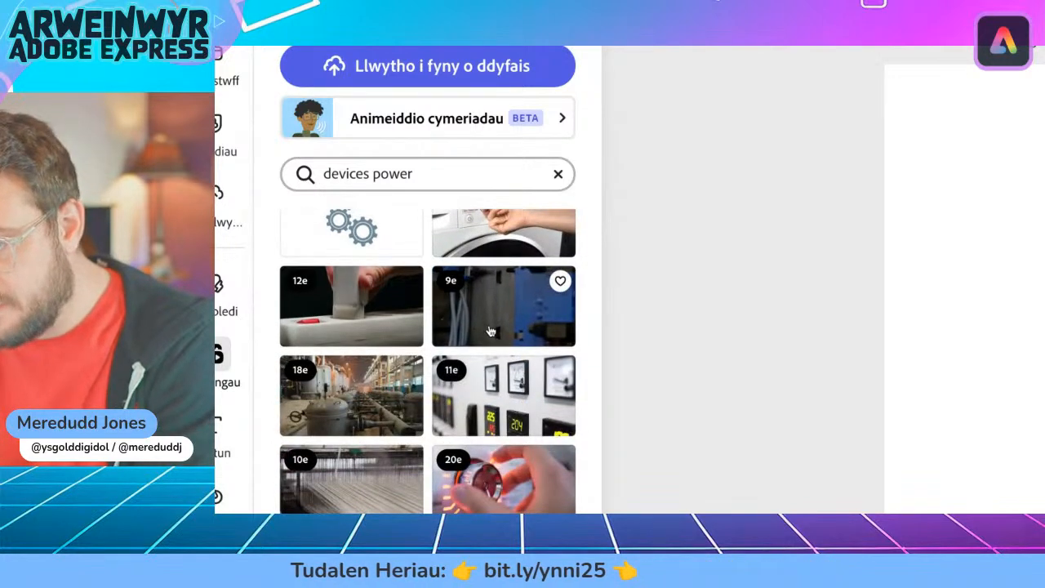
scroll(380, 376, down, 2)
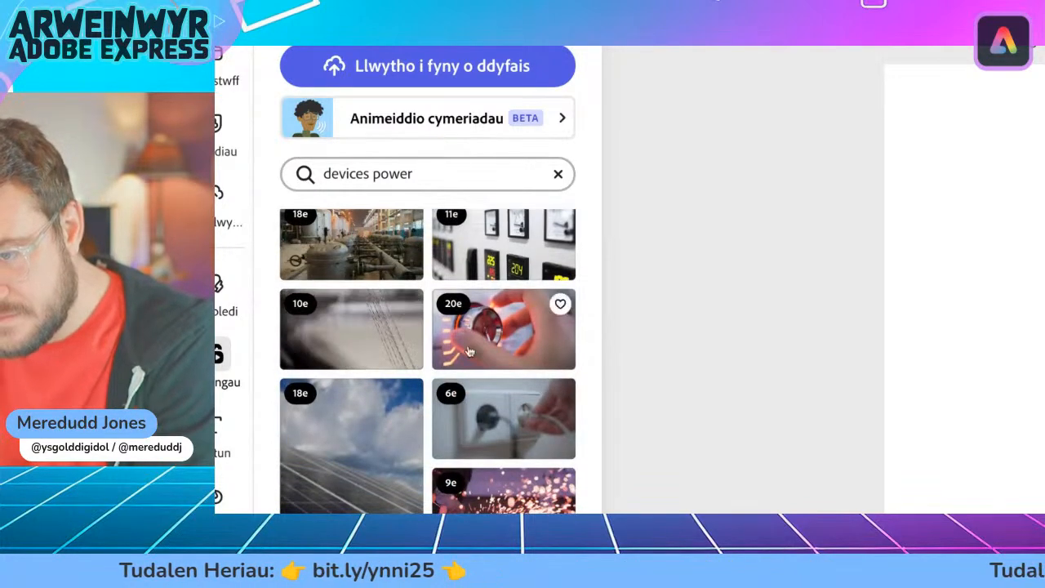
Search the stock videos for "switch off device" and browse the clips
triple_click(390, 173)
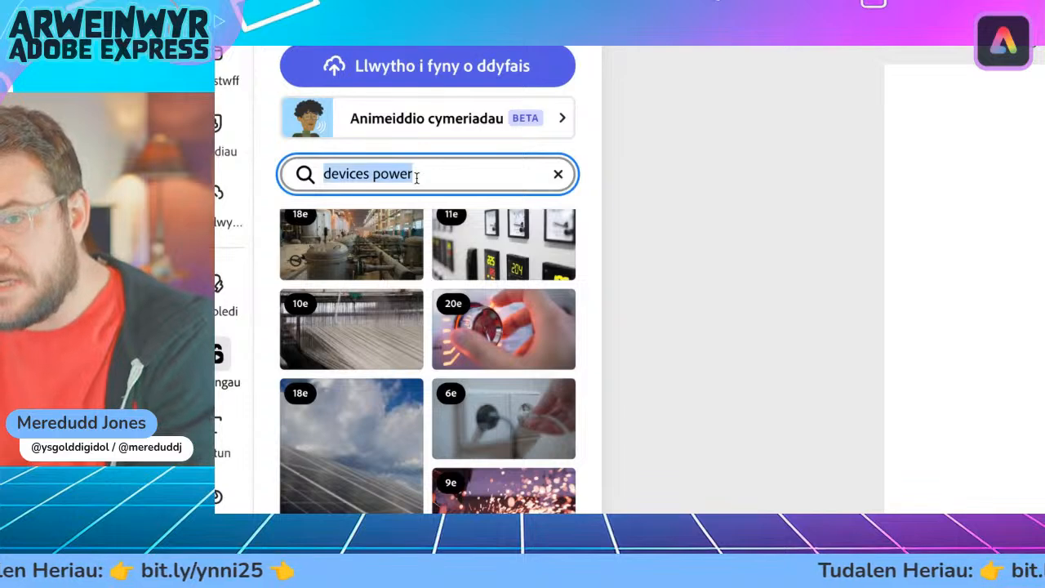
text(switch off device)
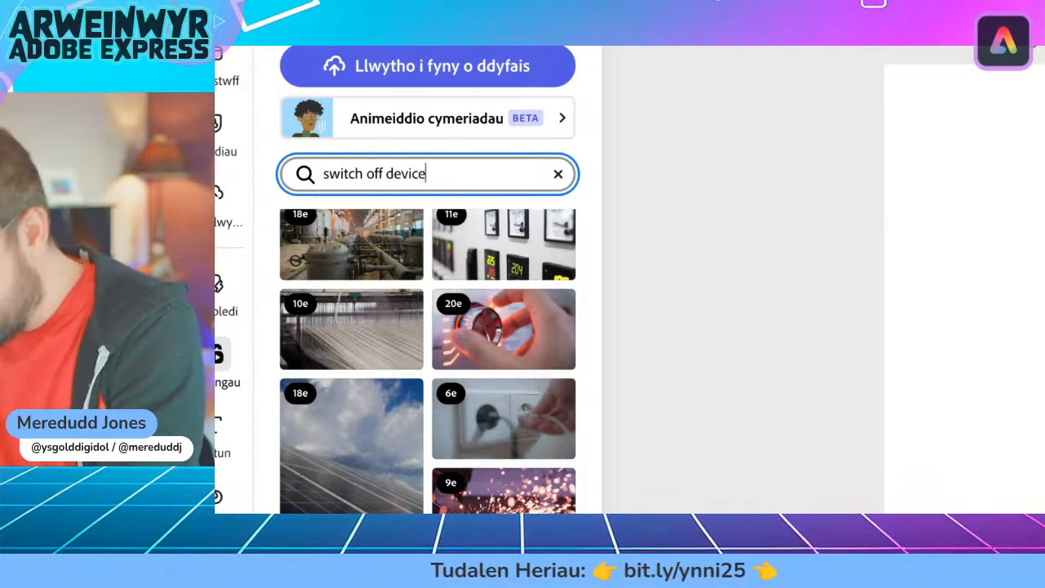
key(Return)
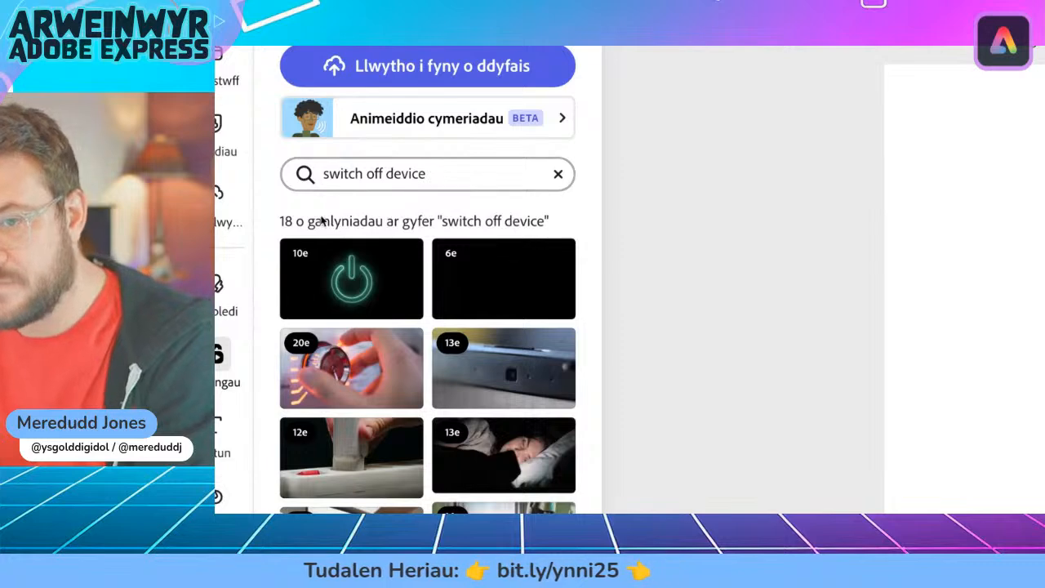
scroll(351, 327, down, 3)
scroll(363, 325, up, 1)
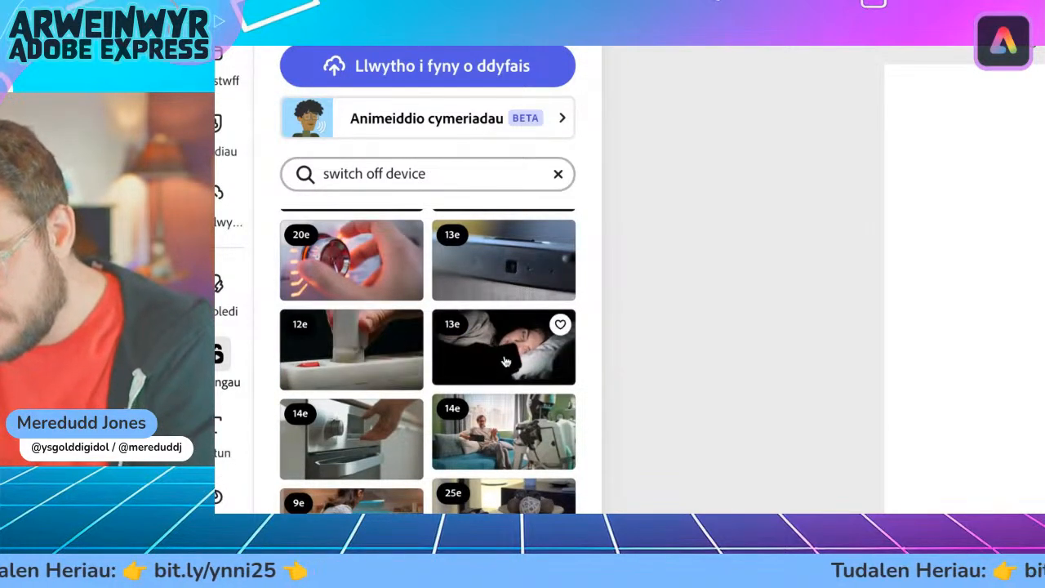
scroll(456, 354, down, 1)
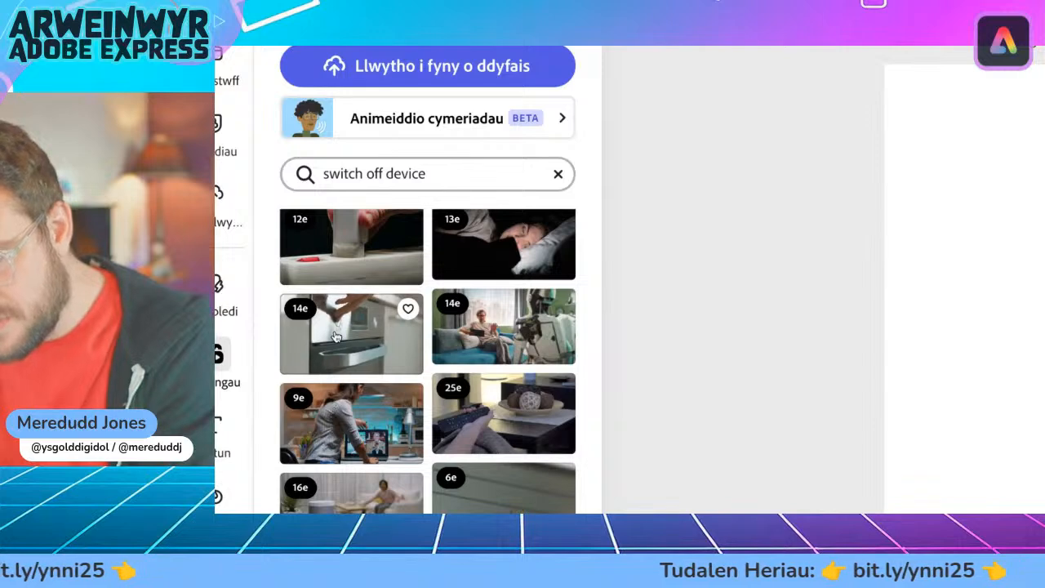
Place the 9-second clip of the woman at the kitchen laptop in the blank scene and add a new scene after it
scroll(334, 334, down, 2)
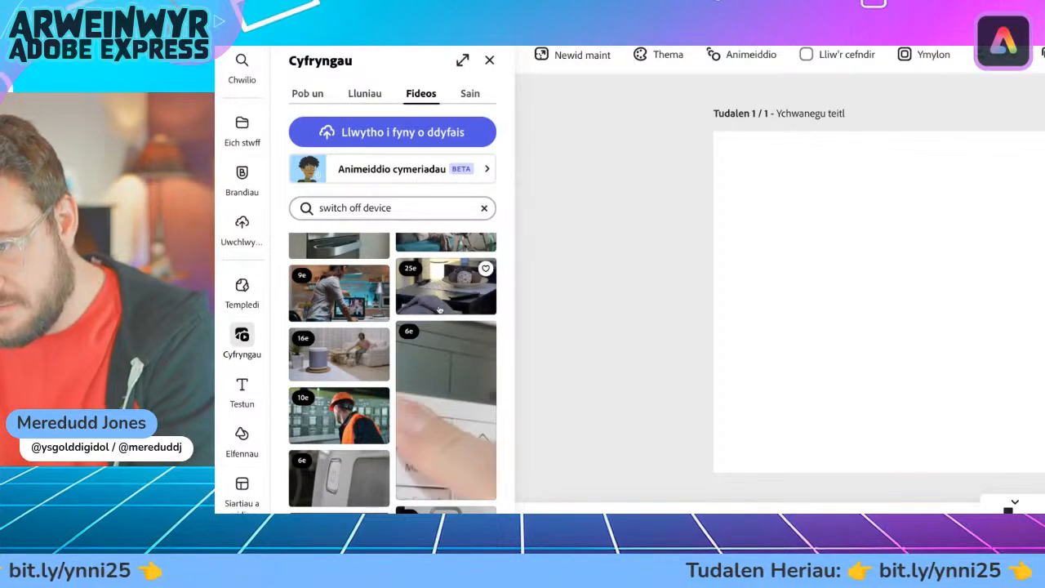
scroll(443, 341, up, 2)
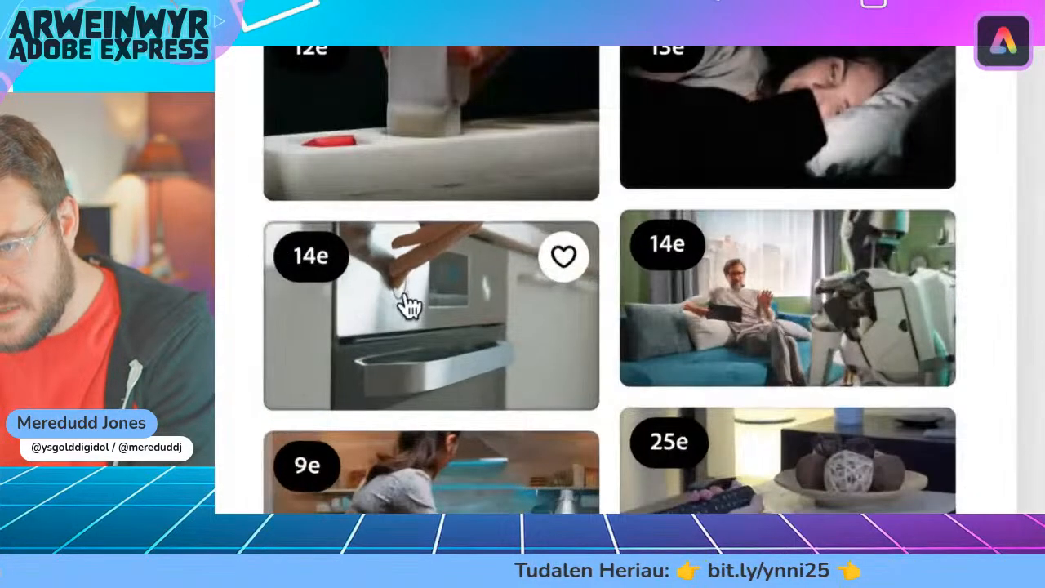
scroll(411, 324, down, 3)
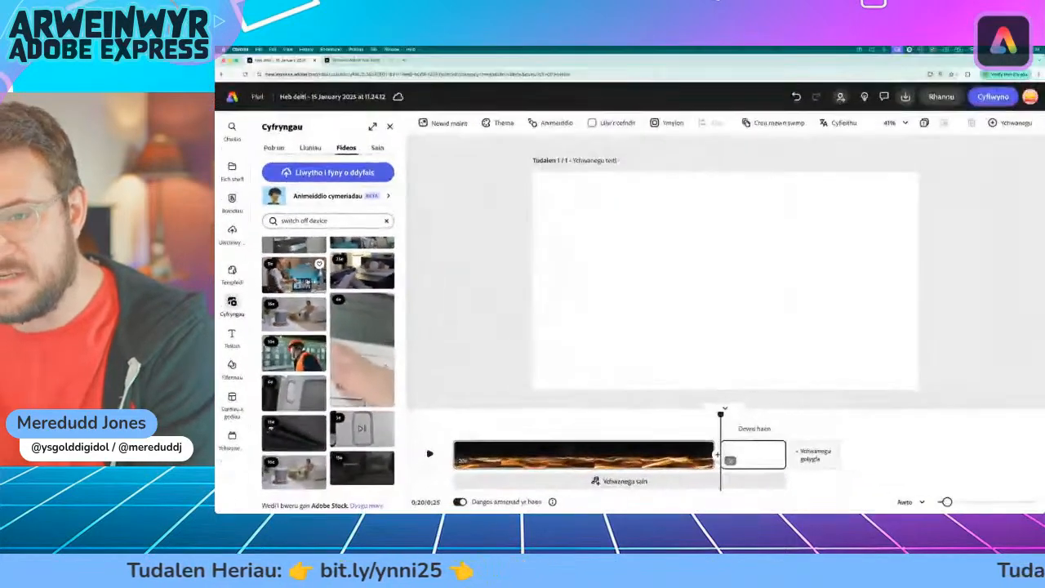
click(294, 273)
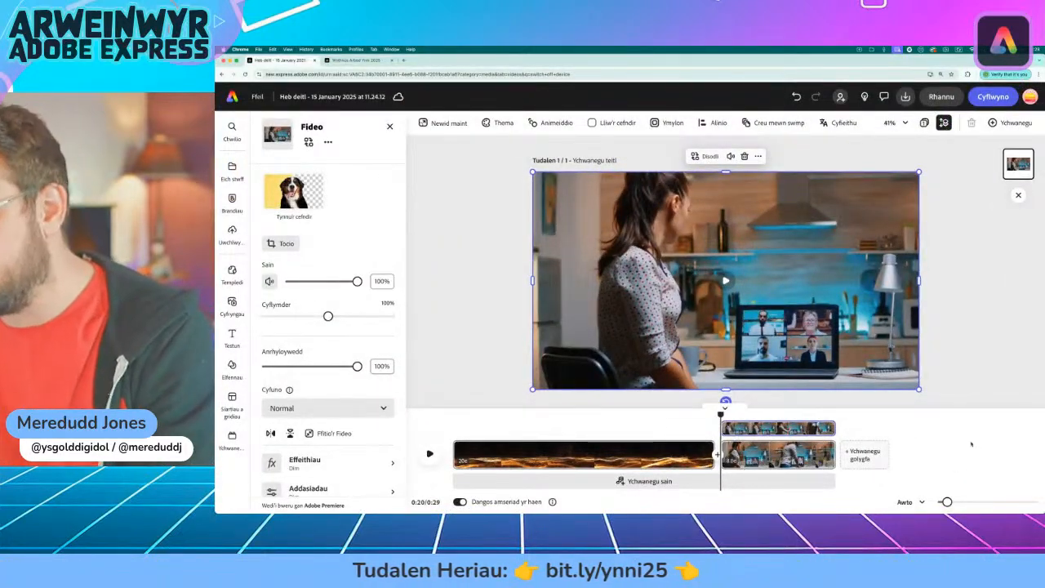
click(861, 460)
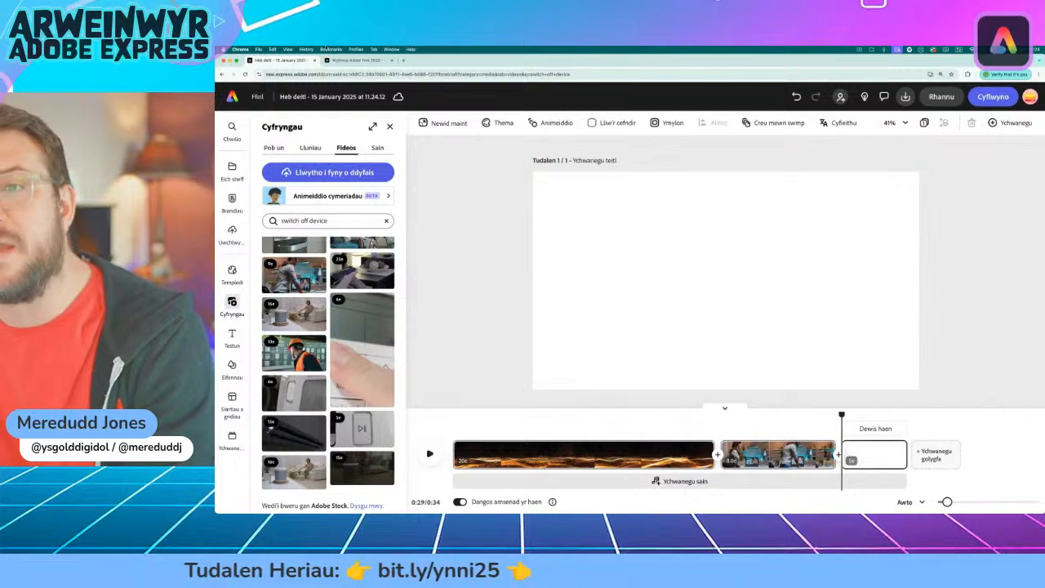
Switch to the Wythnos Arbed Ynni 2025 page, check the list of four energy-saving ideas, and return to the video project
click(353, 63)
scroll(377, 311, up, 5)
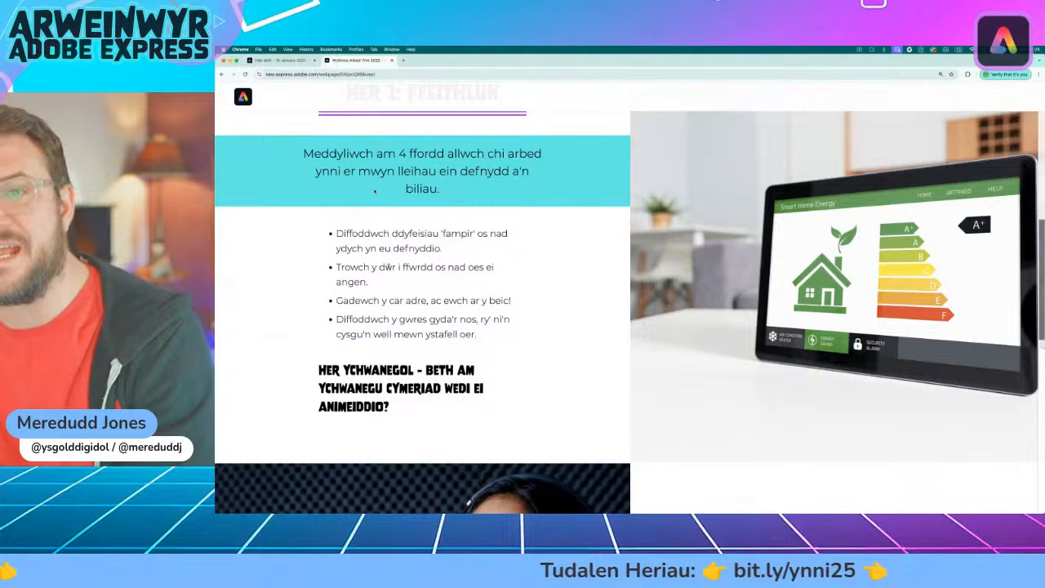
click(270, 60)
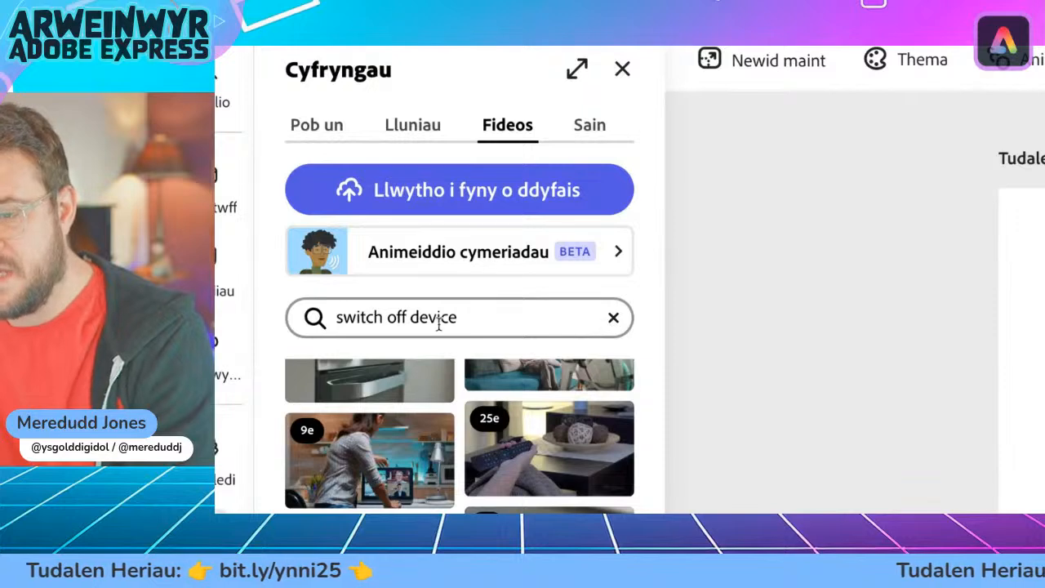
Clear the previous video search and search the stock videos for "tap"
click(613, 317)
click(614, 320)
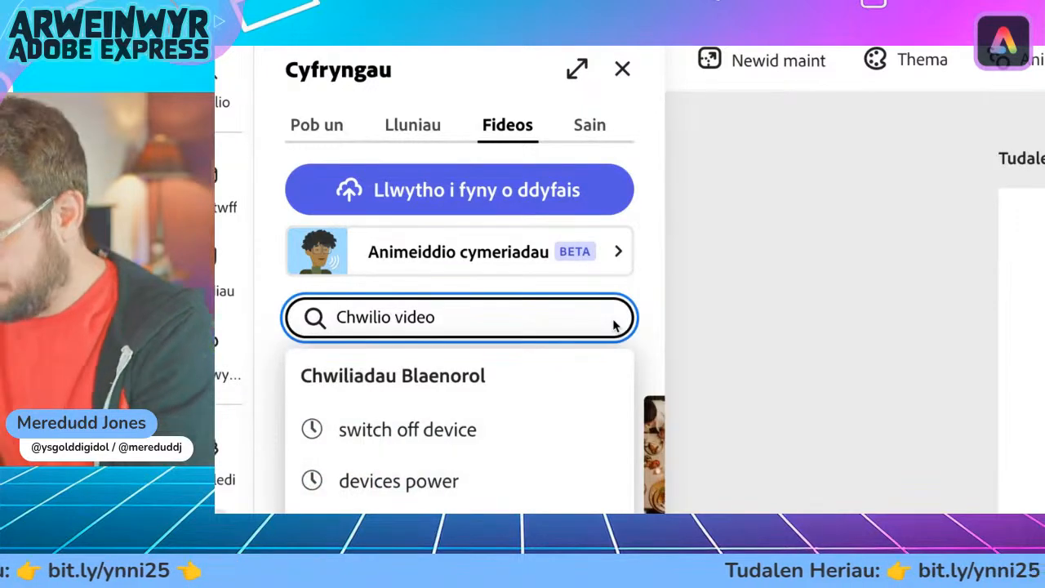
text(tap)
key(Return)
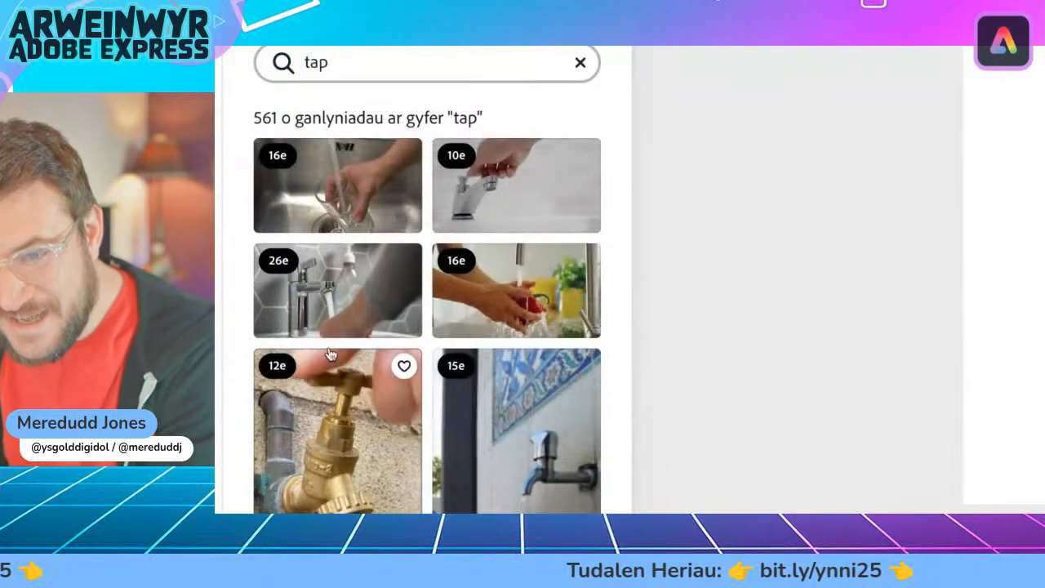
Place the 7-second clip of water running from a black tap in the blank scene and add another scene after it
scroll(328, 303, down, 1)
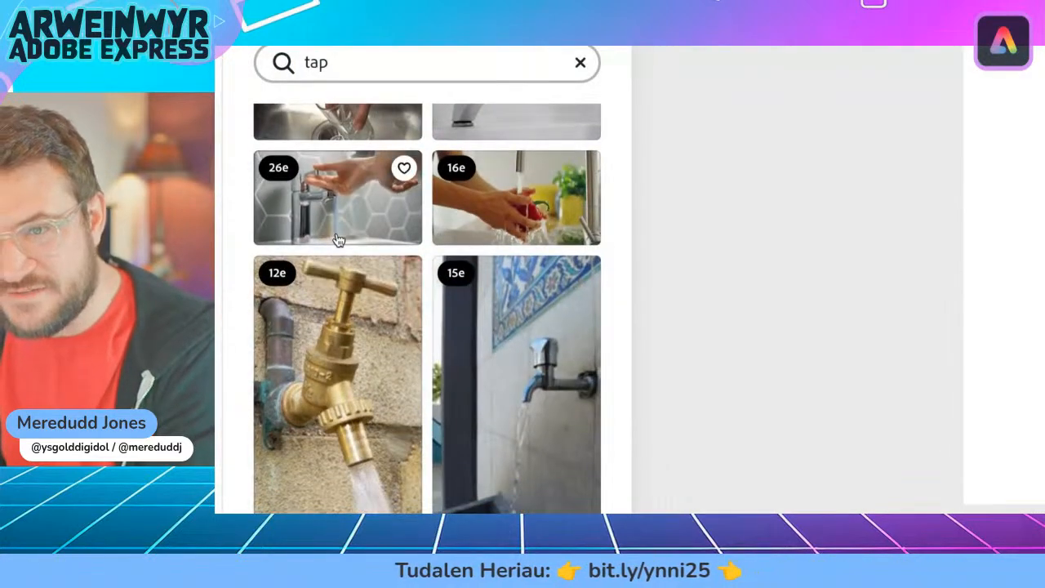
scroll(341, 261, down, 3)
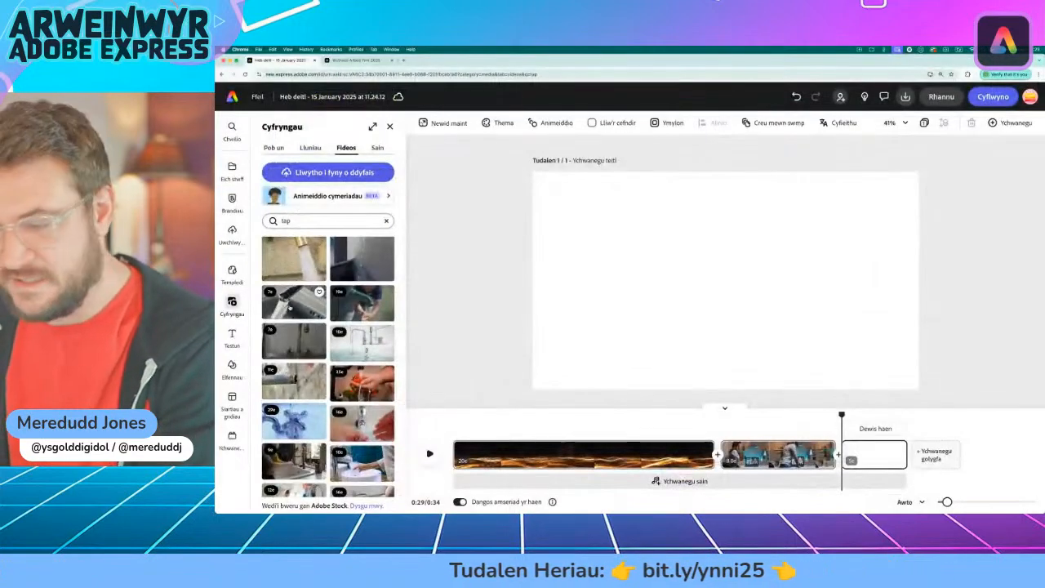
click(289, 307)
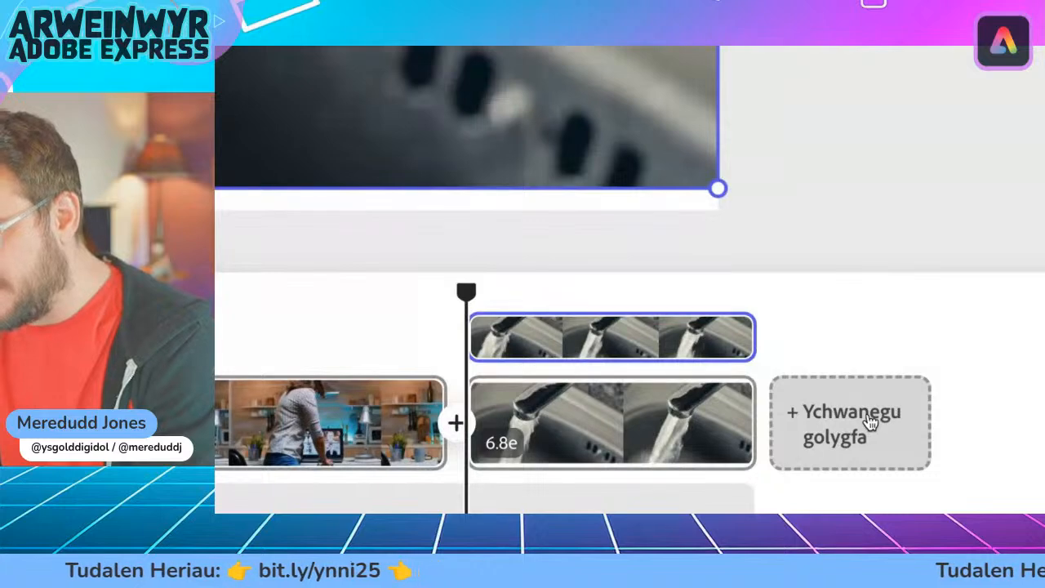
click(871, 420)
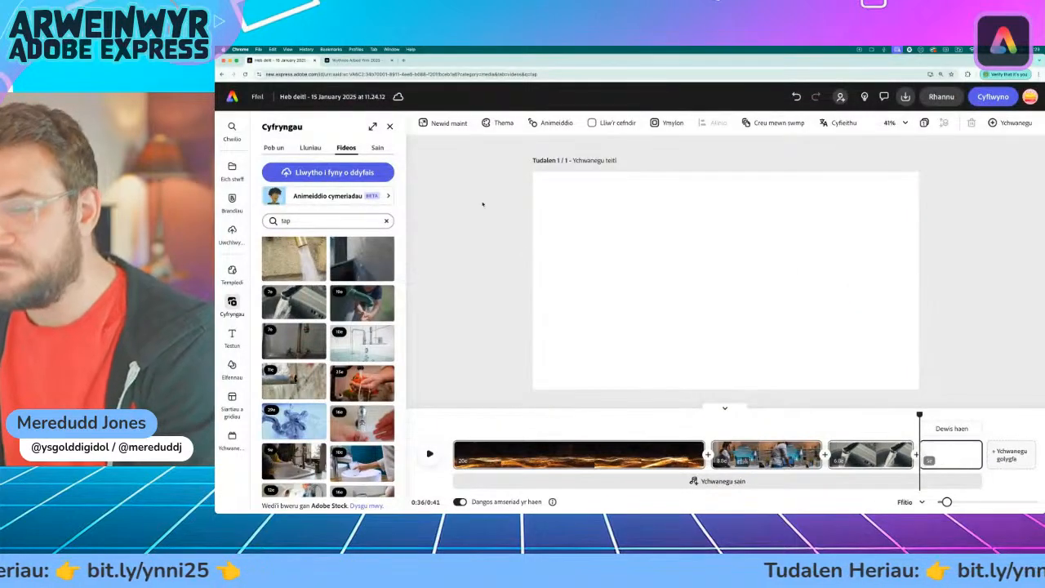
Reread the next energy-saving idea on the Wythnos Arbed Ynni 2025 page and go back to the video project
click(359, 61)
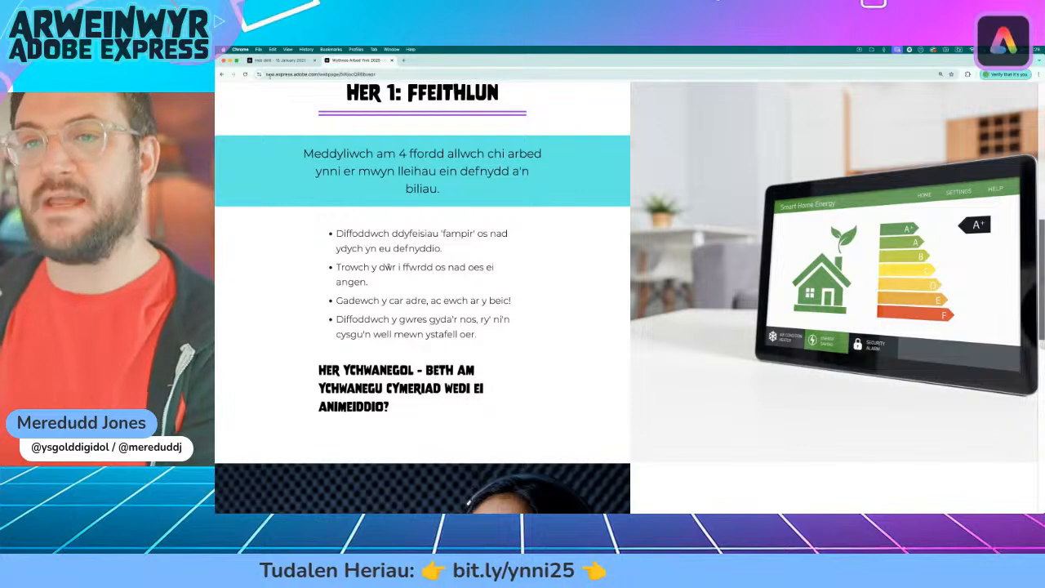
click(293, 61)
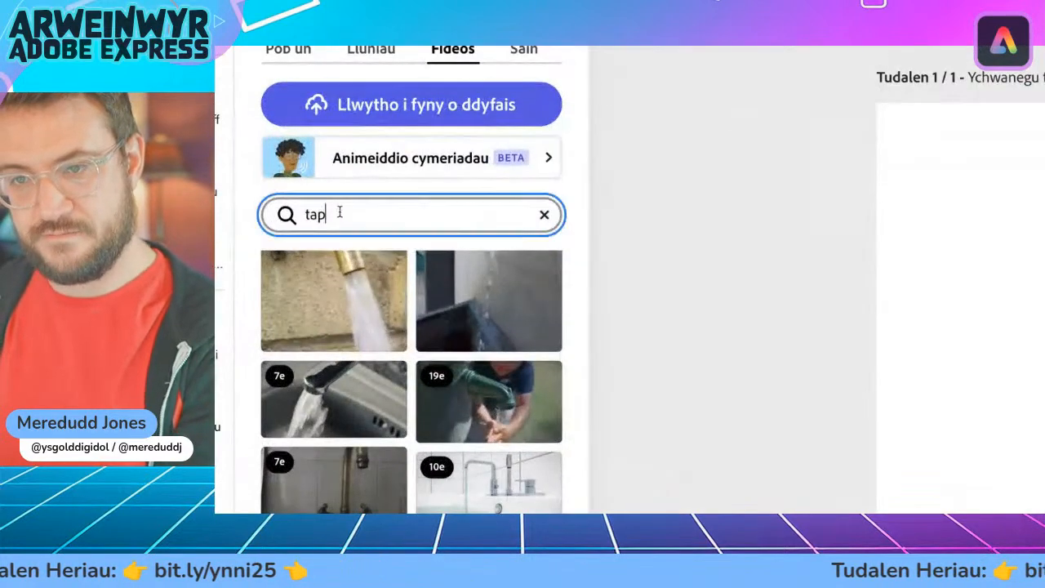
Search the stock videos for "cycling" and narrow the search to "children cycling"
click(298, 220)
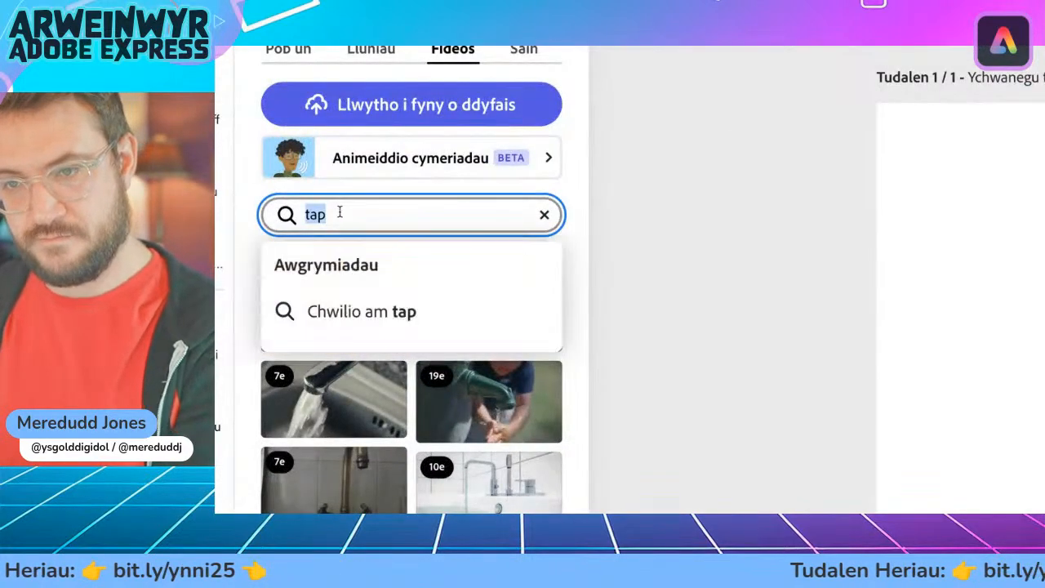
text(cycling)
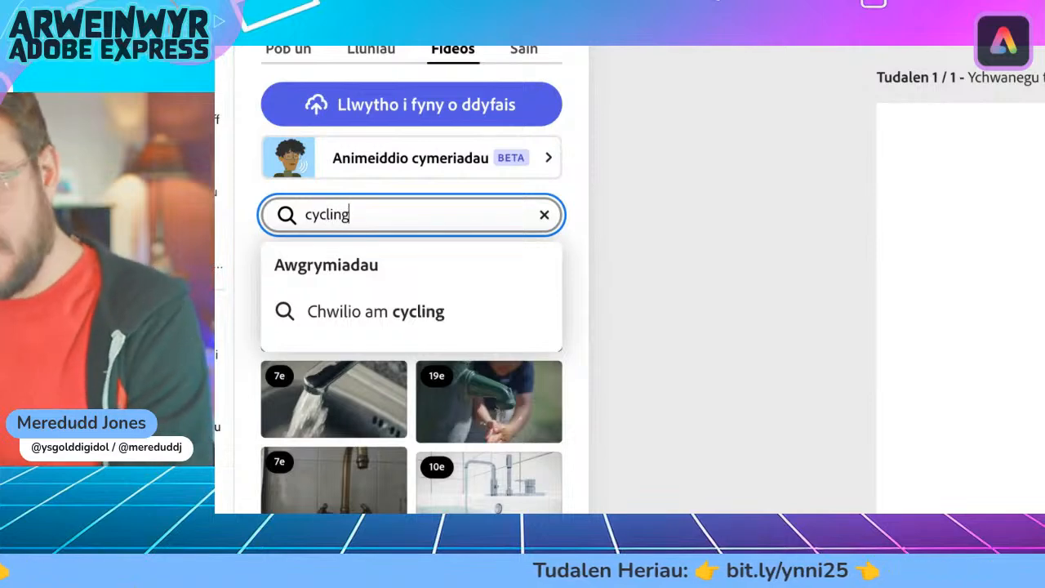
key(Return)
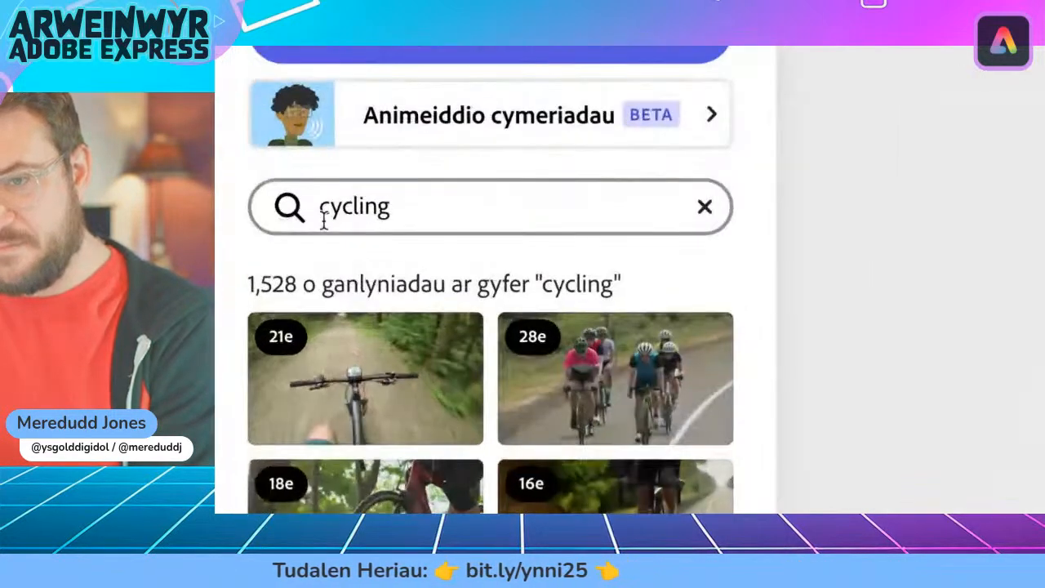
click(323, 212)
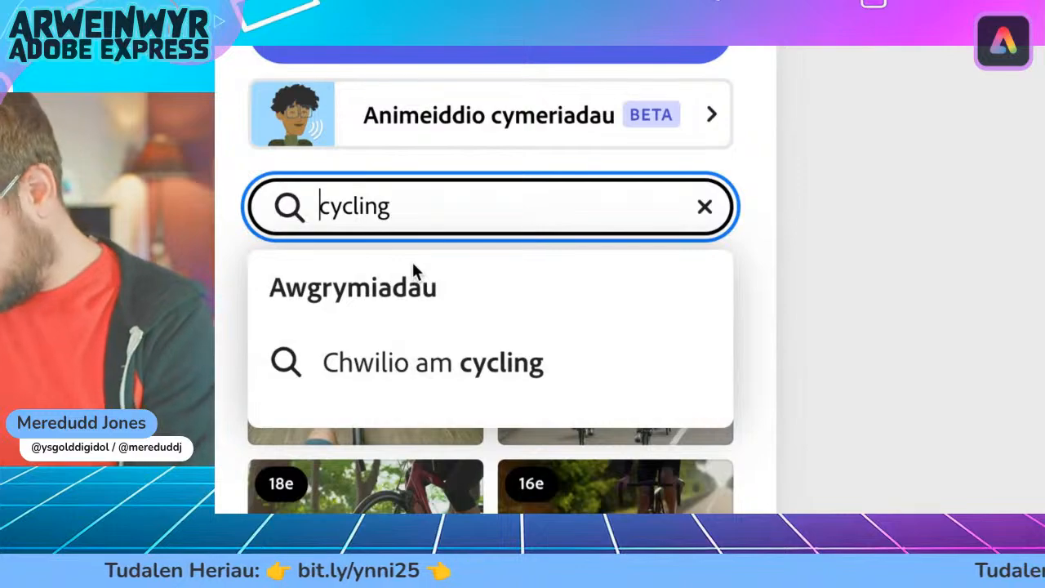
text(children)
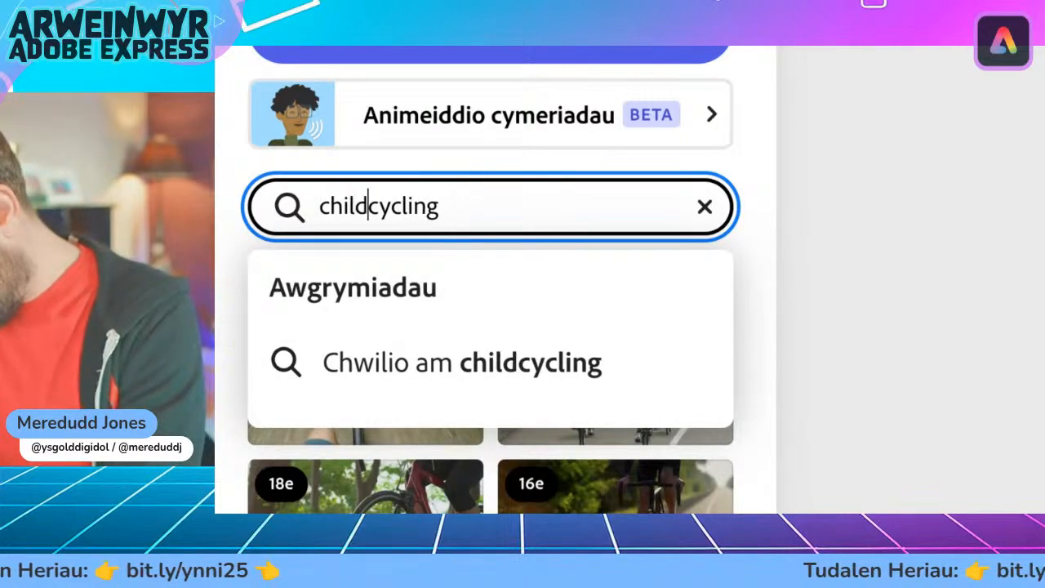
key(Return)
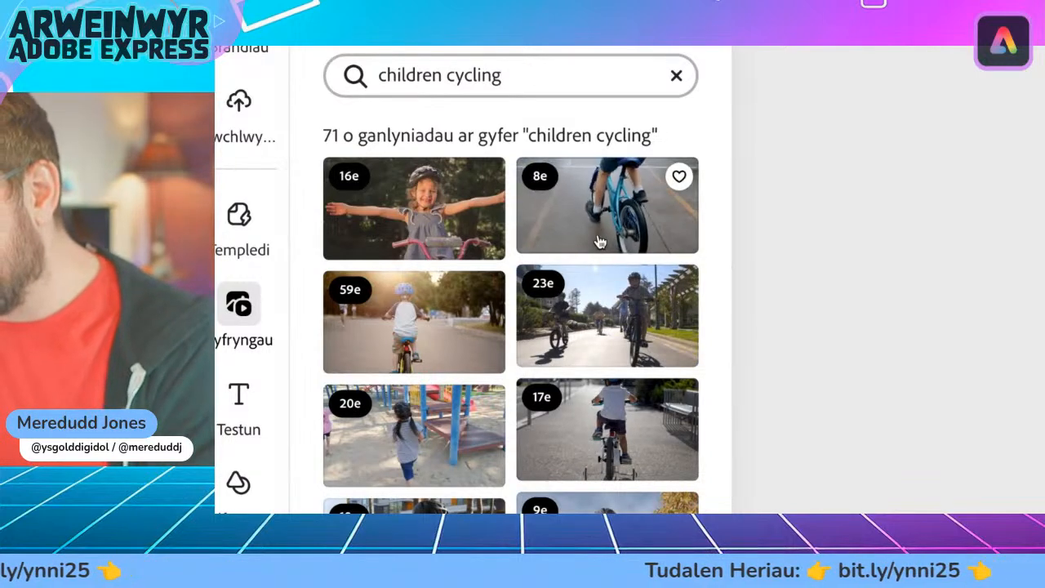
Place the 8-second clip of a child riding a blue bike in the blank scene and make it fill the page
scroll(413, 326, down, 3)
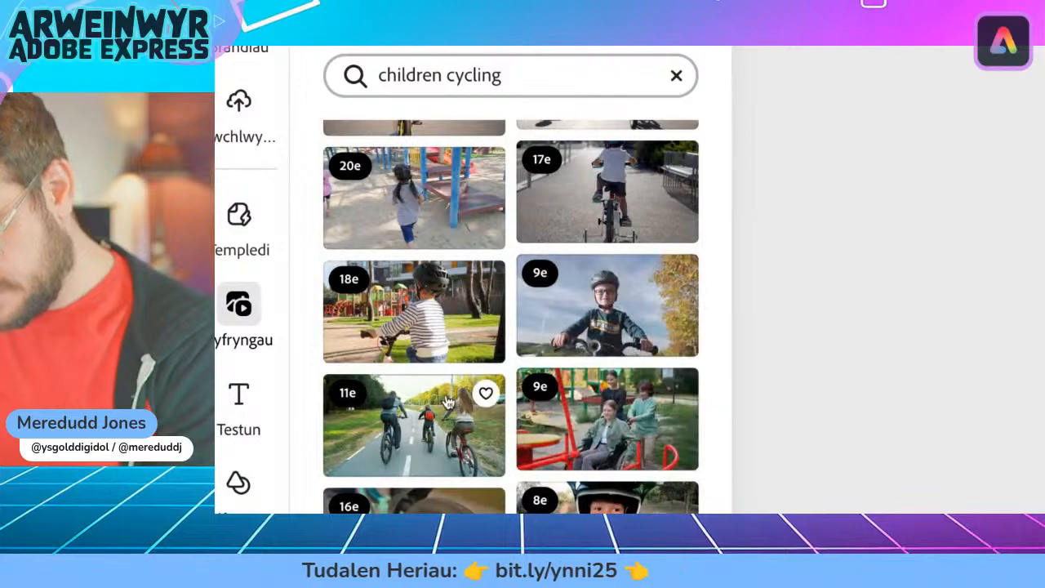
scroll(447, 412, down, 3)
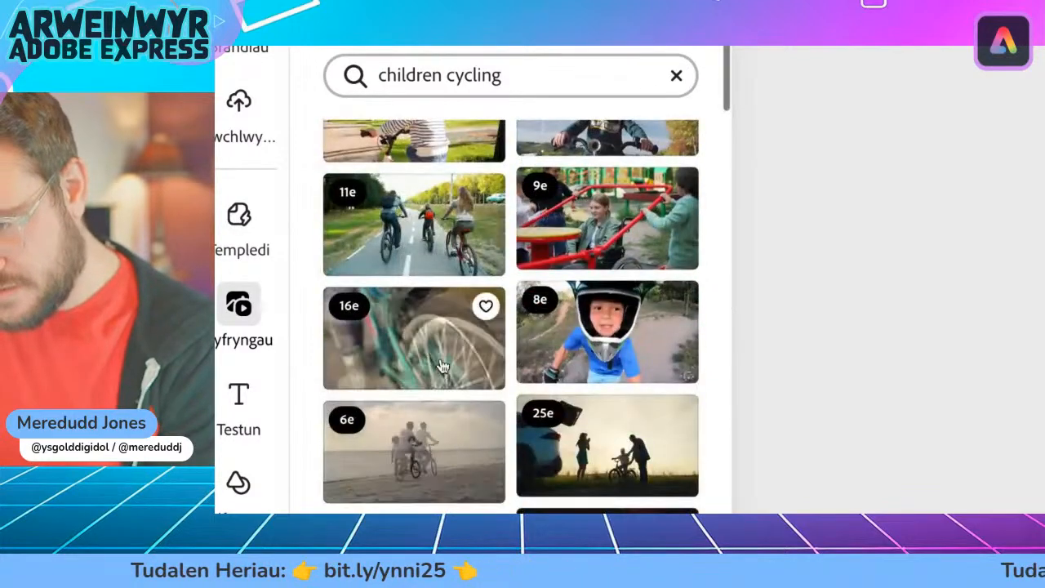
scroll(666, 359, down, 3)
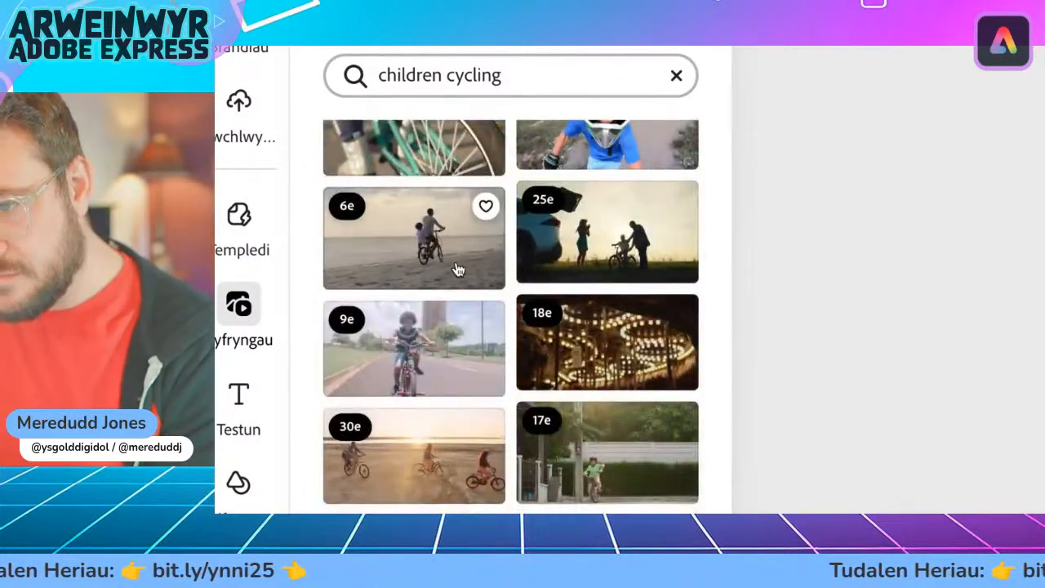
scroll(361, 373, down, 3)
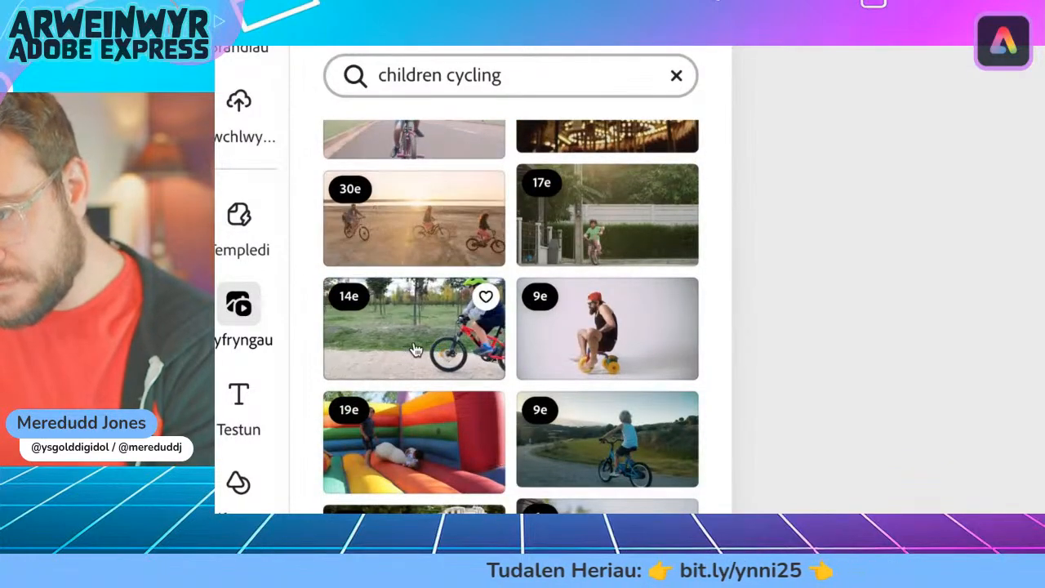
scroll(627, 349, down, 3)
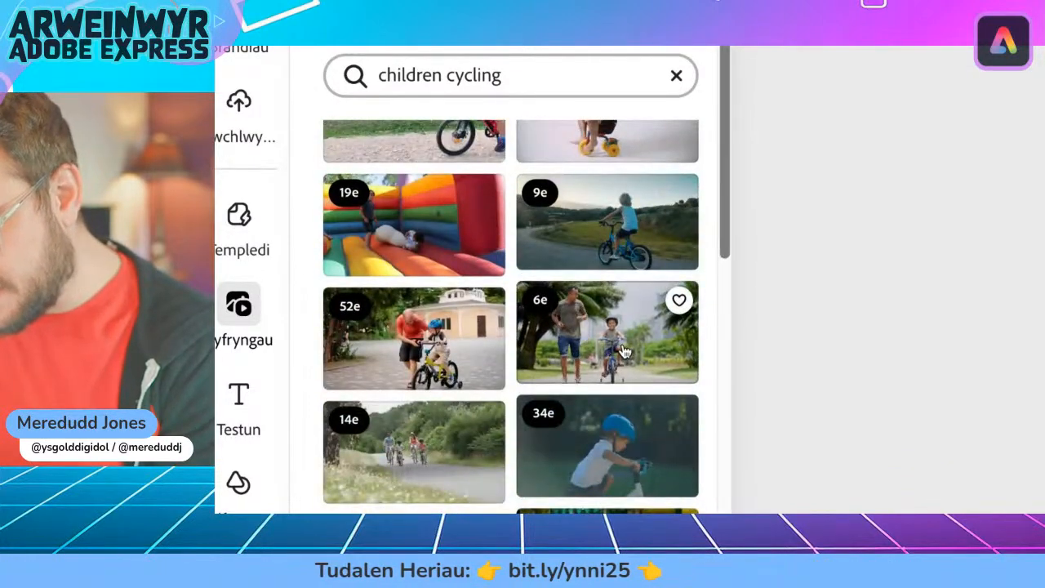
scroll(408, 343, up, 6)
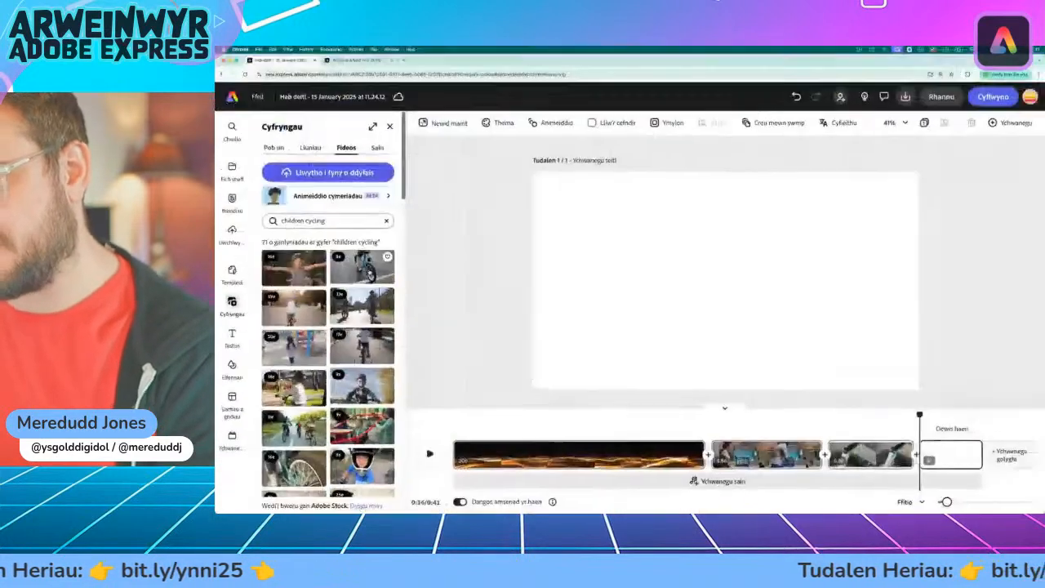
click(361, 266)
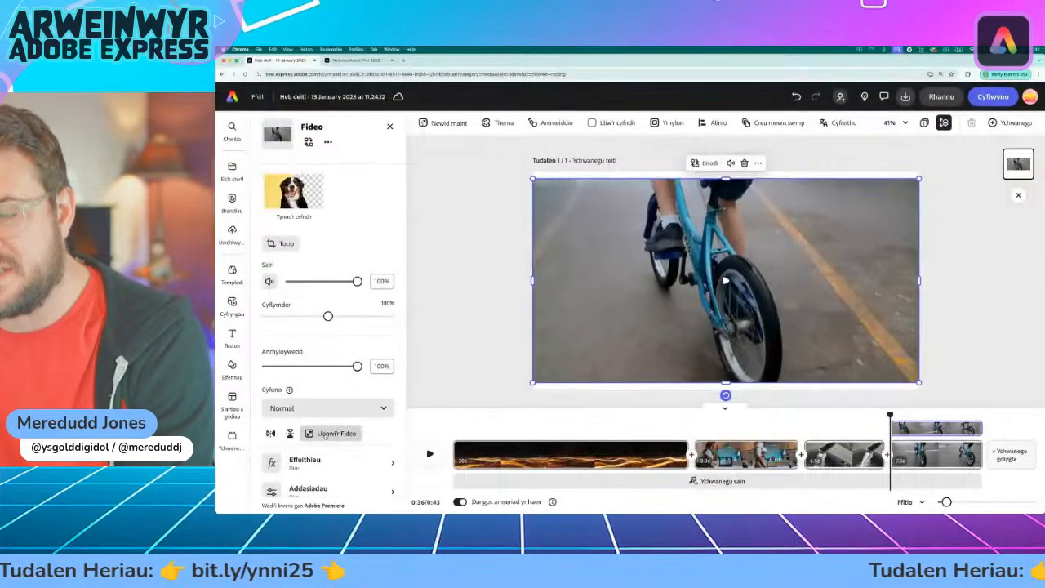
click(447, 344)
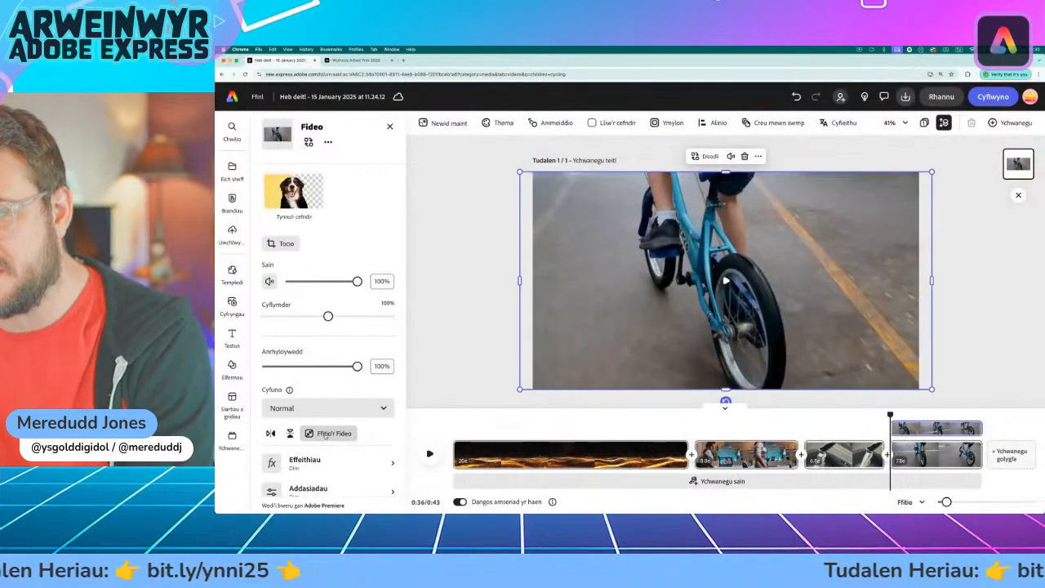
click(441, 359)
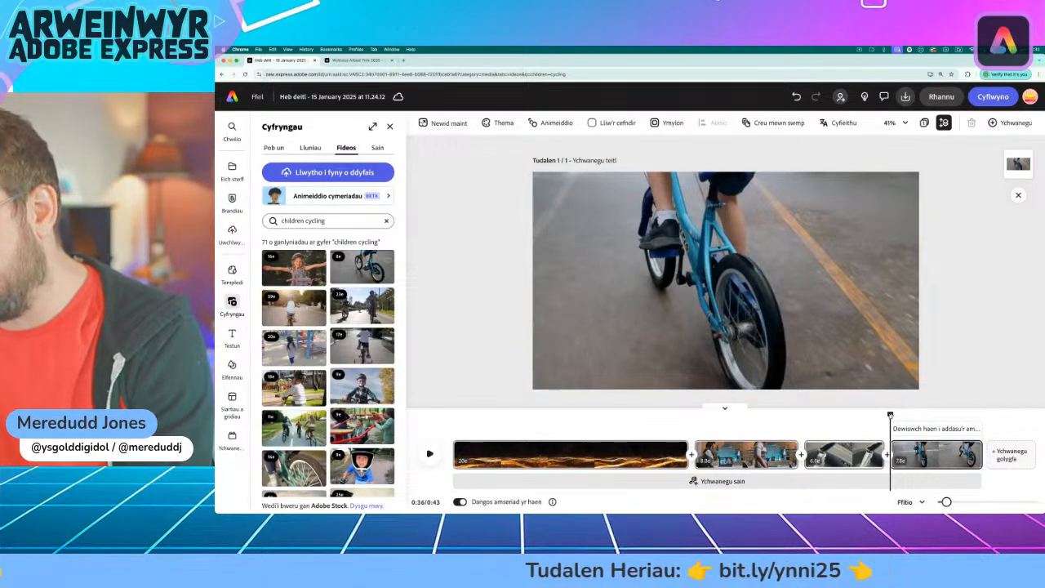
Make the running-tap clip fill the page in its scene and return the playhead to the bike scene
drag(889, 415, 849, 415)
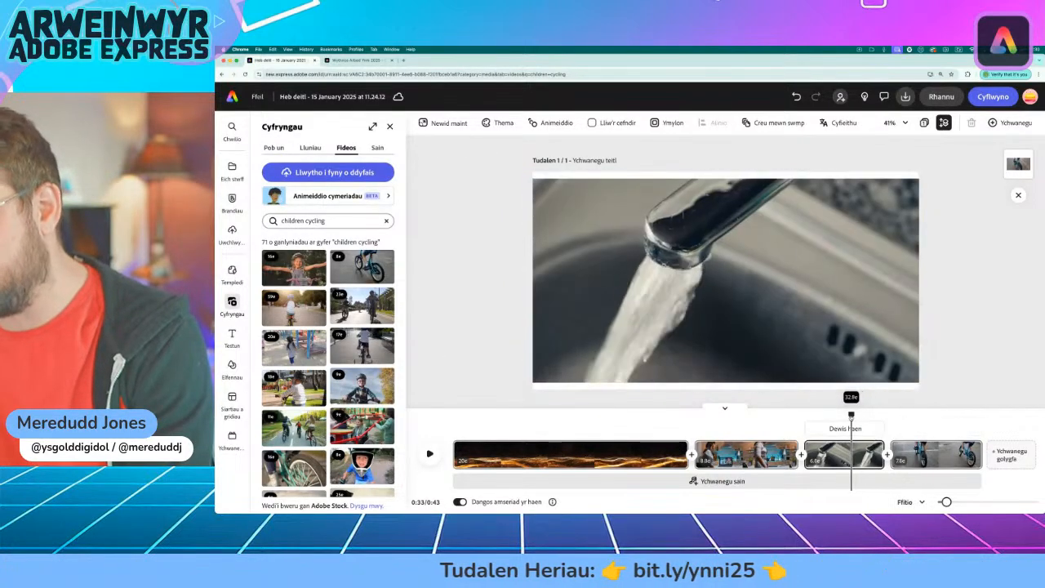
click(832, 278)
click(349, 434)
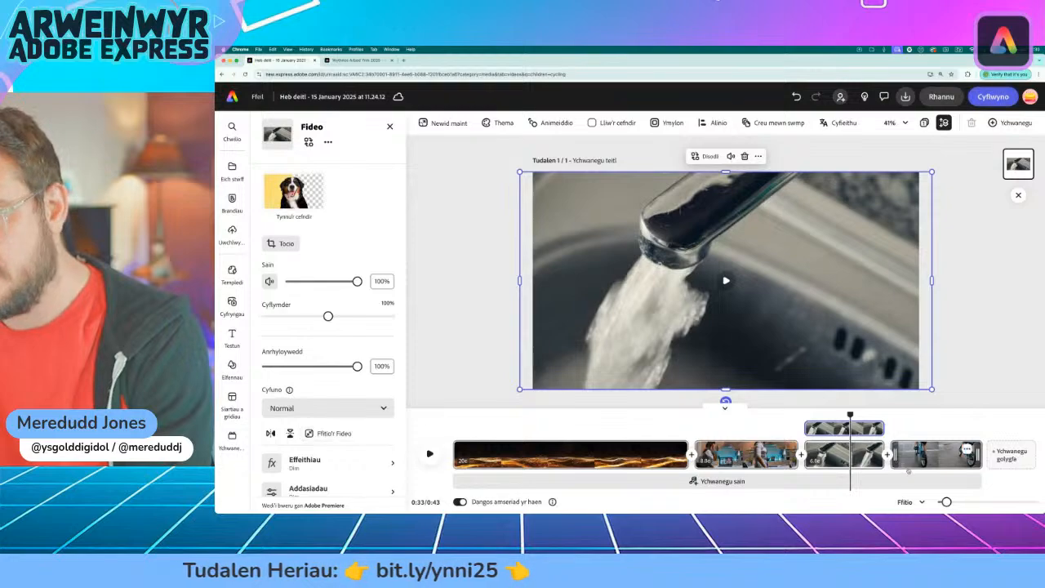
drag(850, 415, 919, 436)
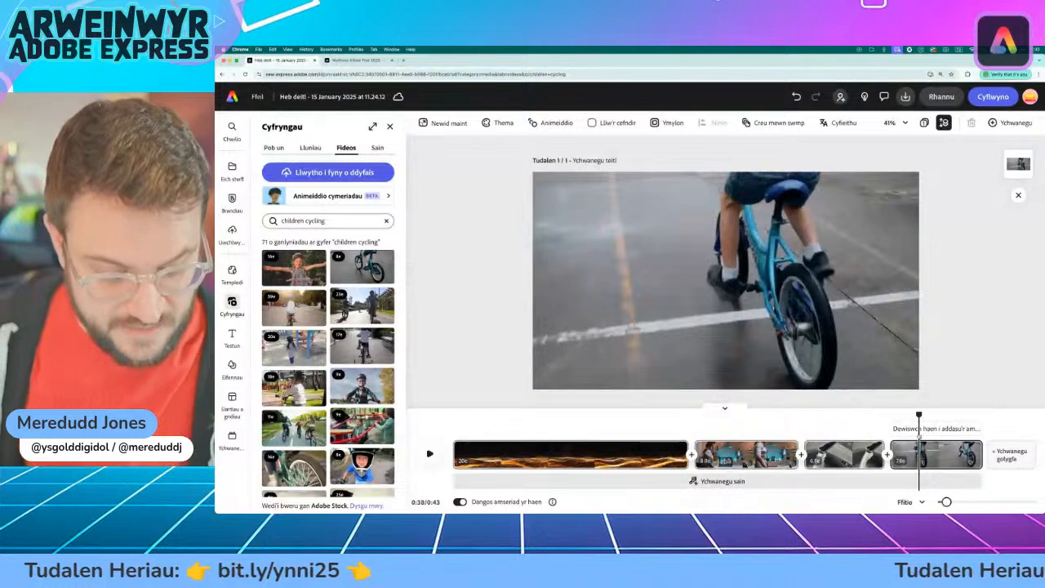
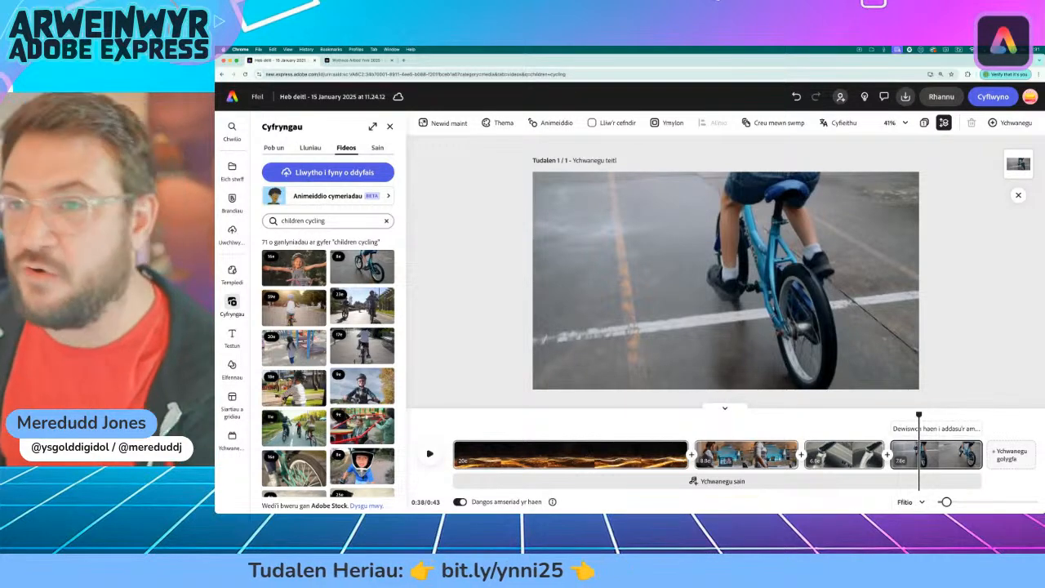
Highlight the idea about switching off the heating at night on the Wythnos Arbed Ynni 2025 page and return to the video project
click(383, 62)
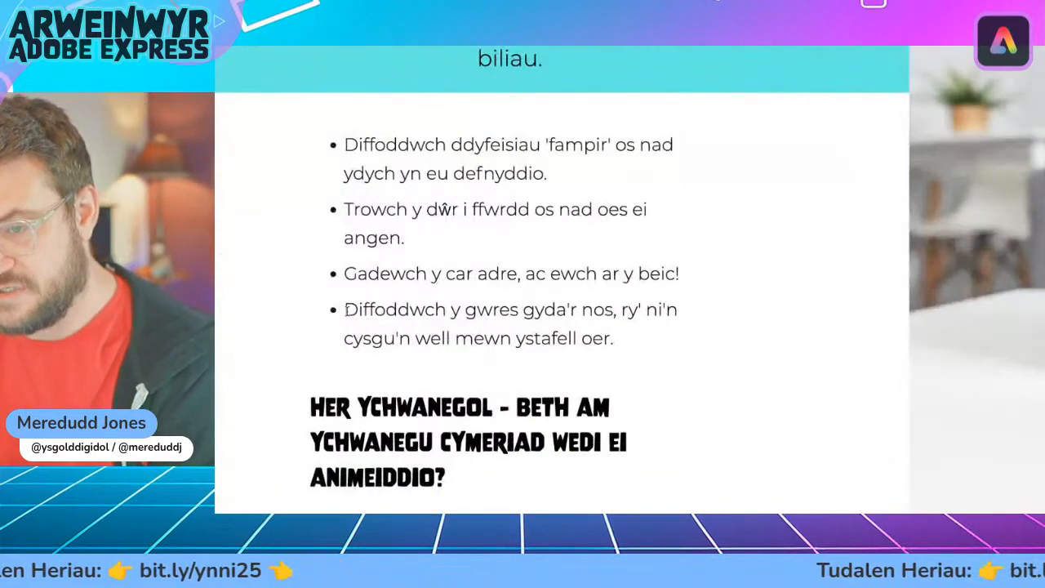
drag(345, 311, 614, 347)
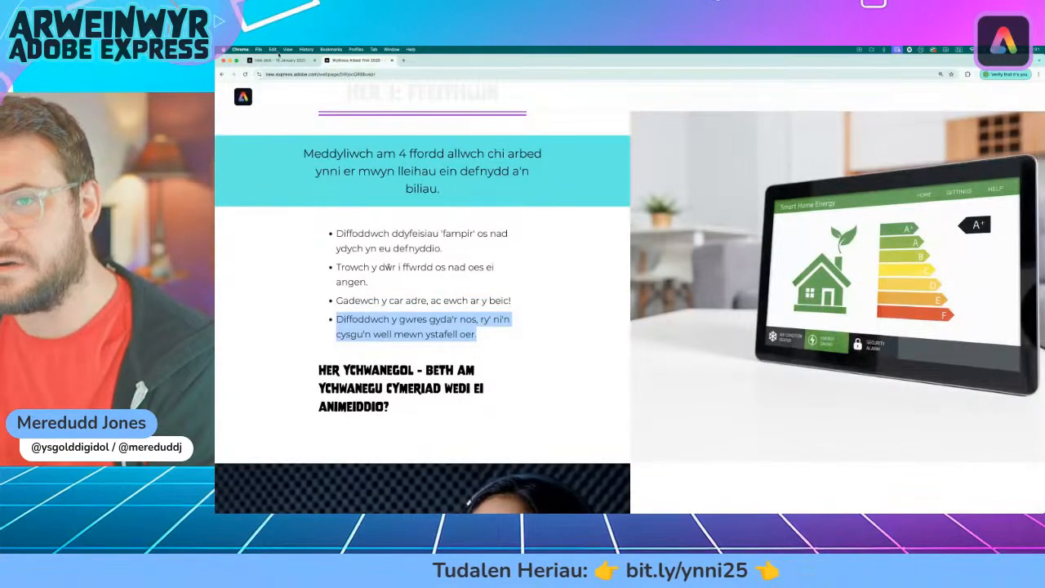
click(280, 61)
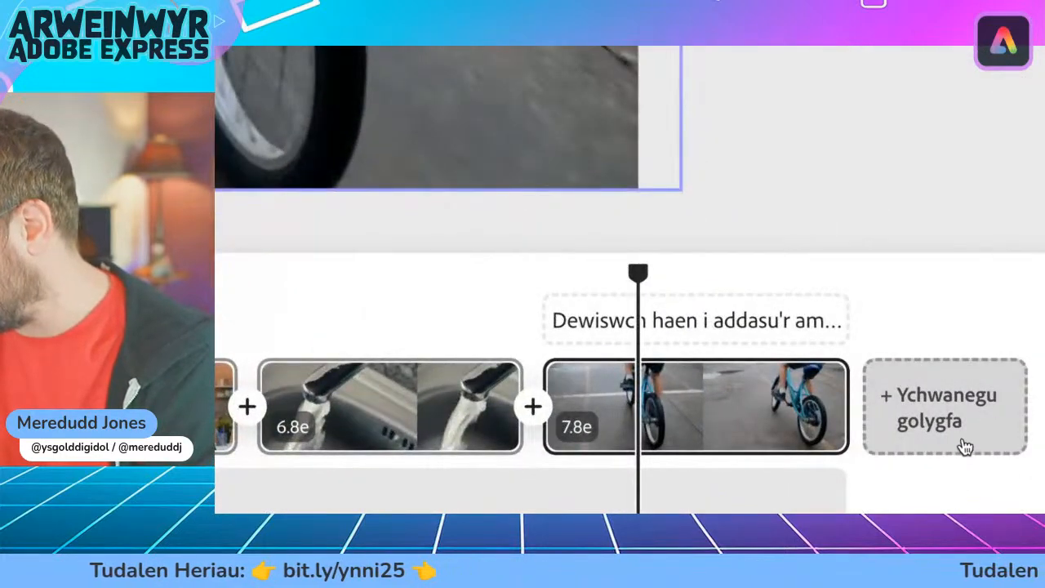
Add a blank scene after the bike scene and search the stock videos for "heating"
click(964, 447)
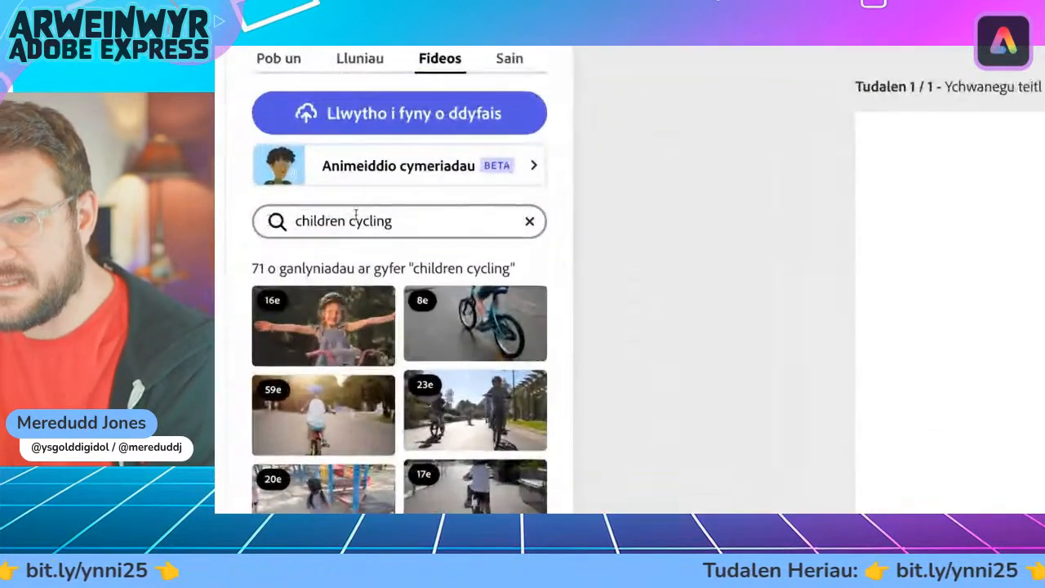
click(312, 219)
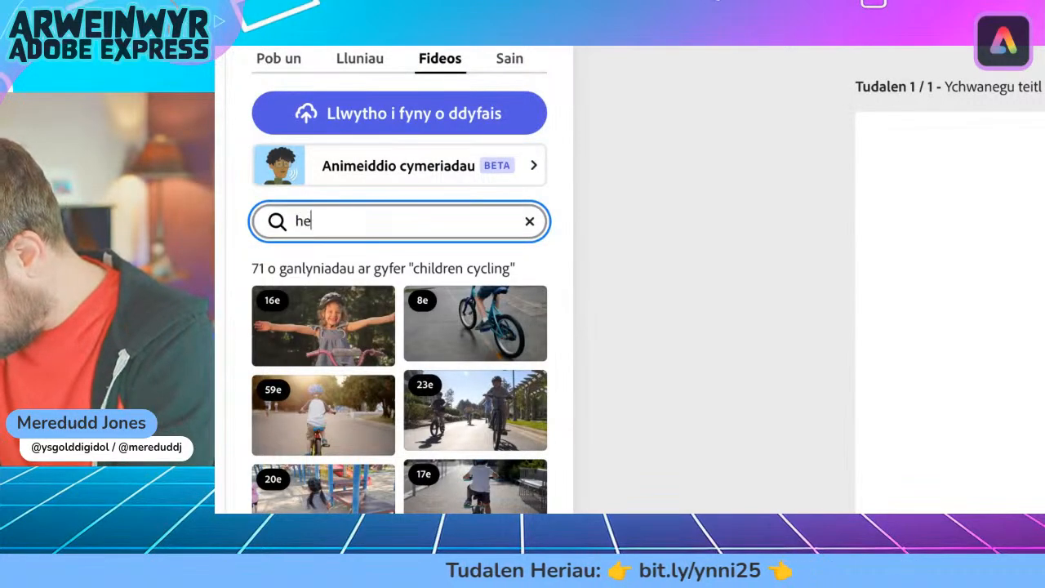
key(Return)
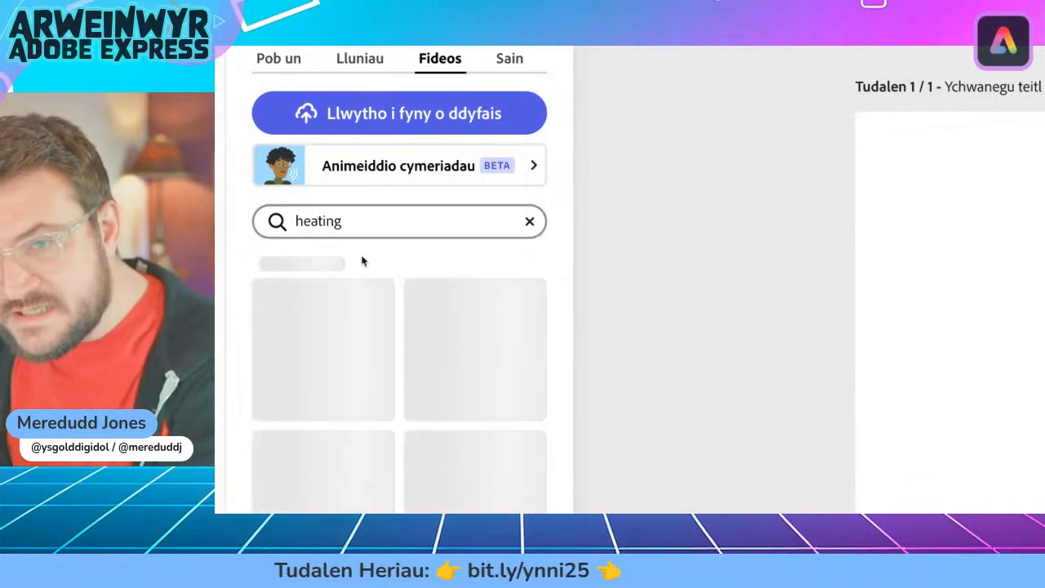
Browse the heating clips for one that suits the idea of switching off the heating at night
scroll(359, 271, down, 1)
scroll(360, 271, up, 1)
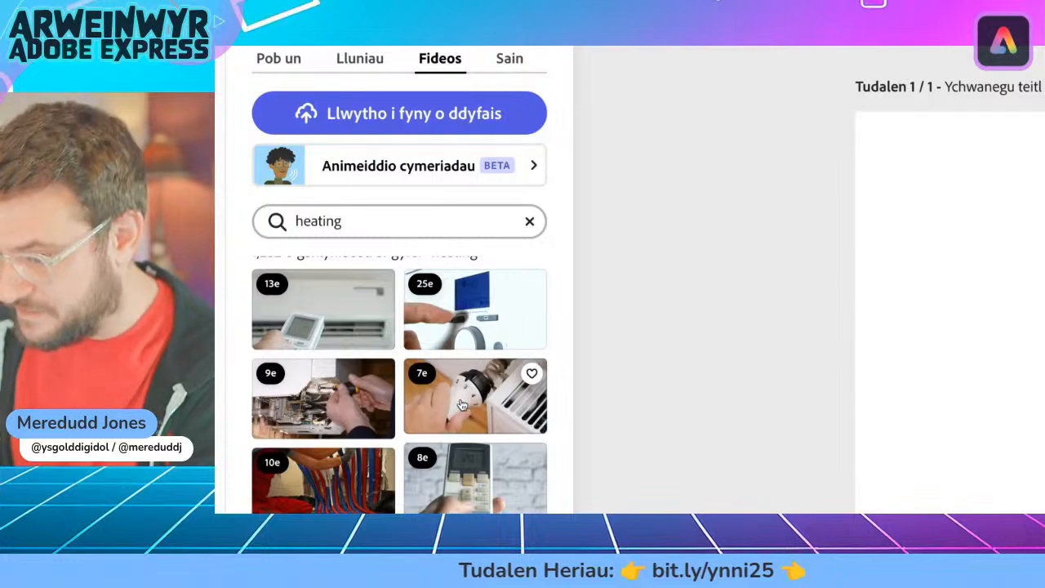
scroll(330, 342, down, 5)
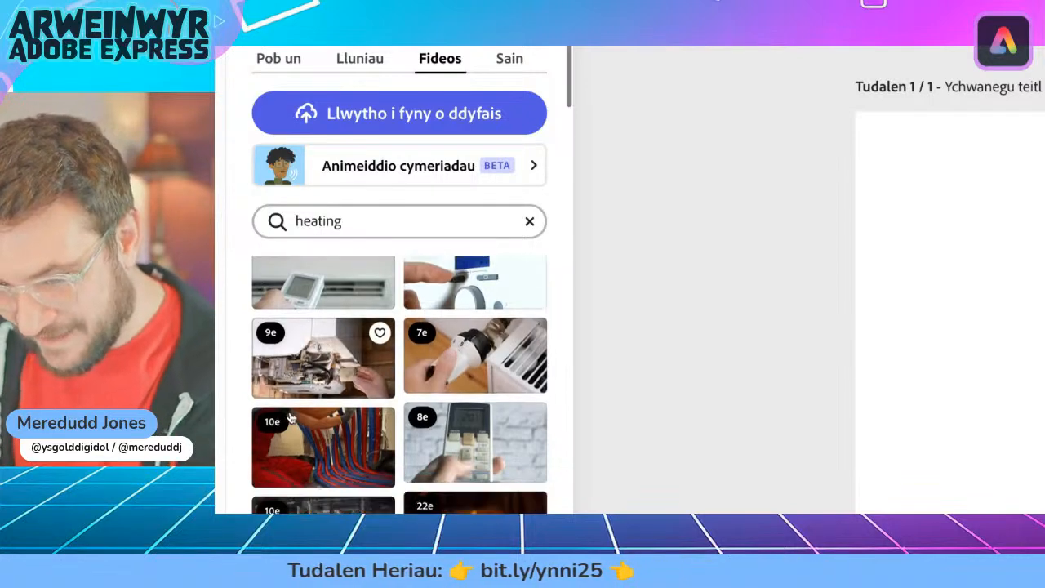
scroll(330, 319, up, 1)
scroll(488, 364, down, 2)
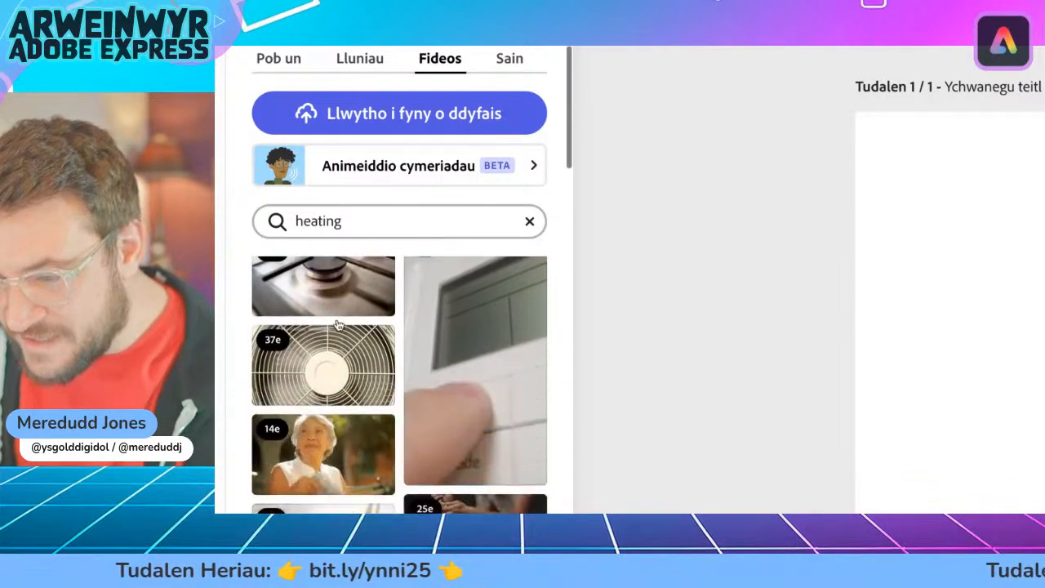
scroll(486, 371, down, 1)
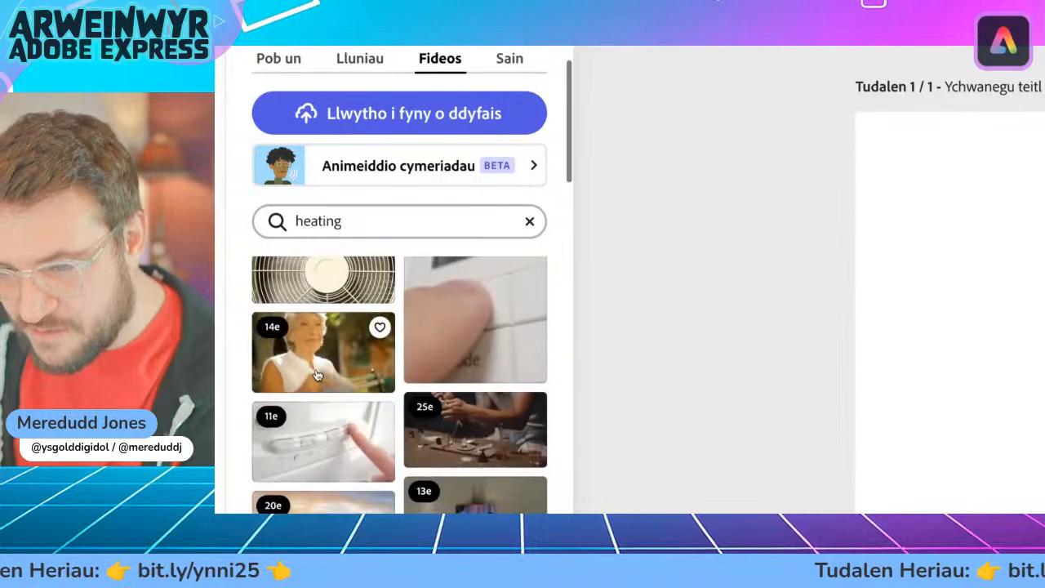
scroll(440, 433, up, 3)
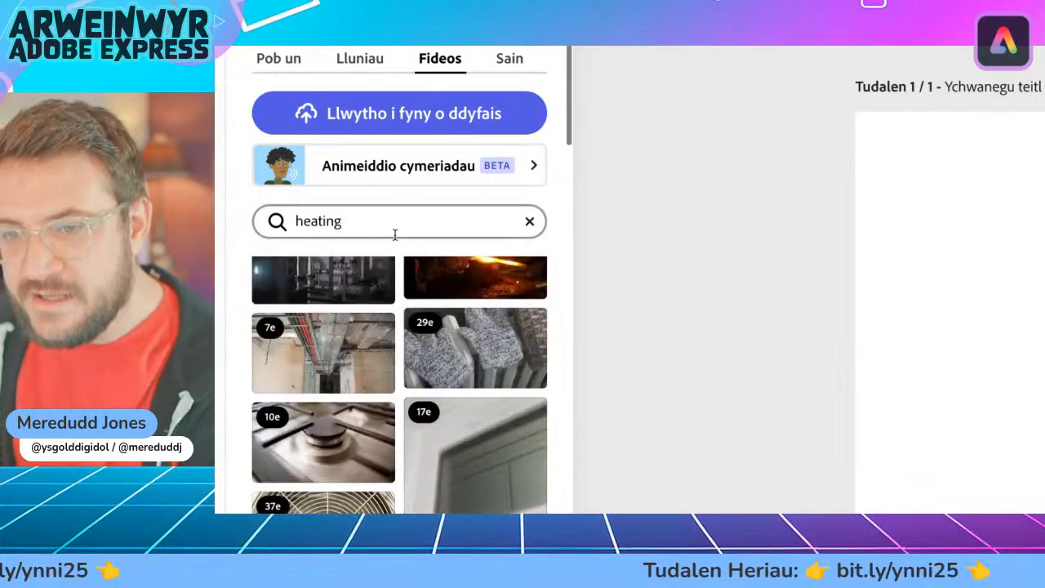
Search the stock videos for "sleeping" and narrow the search to "children sleeping"
click(399, 231)
text(sl)
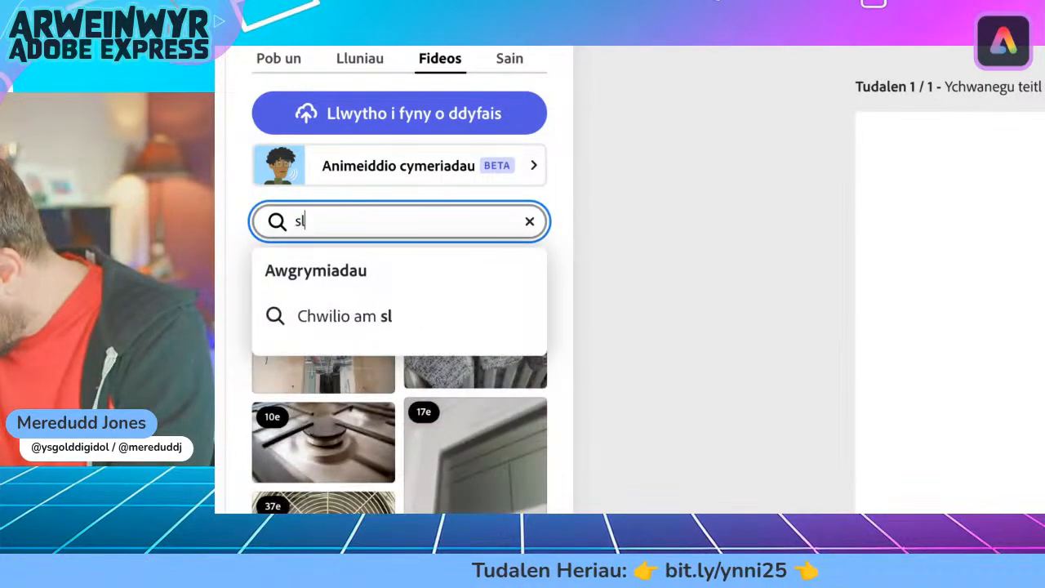
text(eeping)
key(Return)
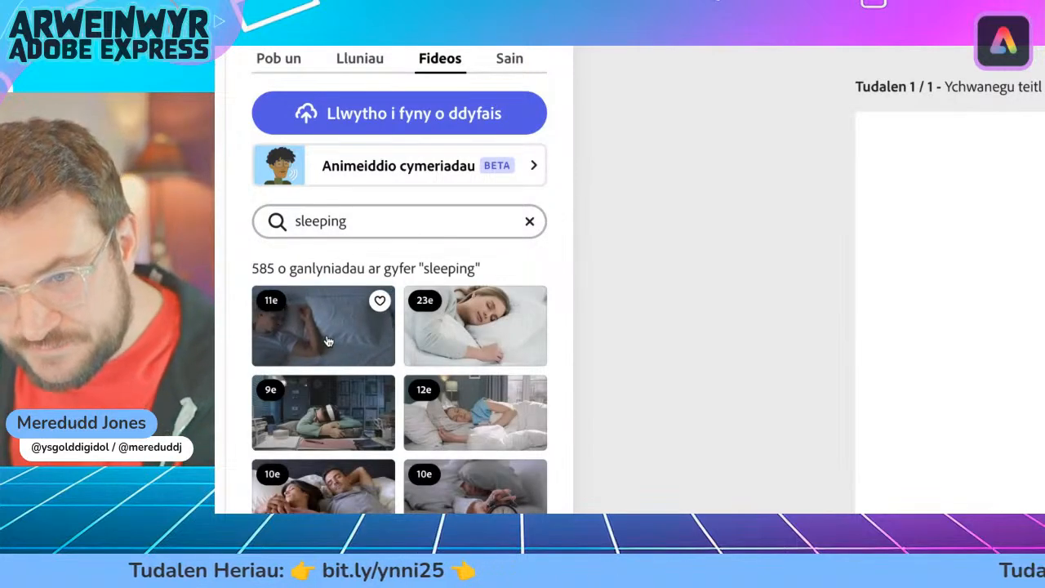
click(297, 222)
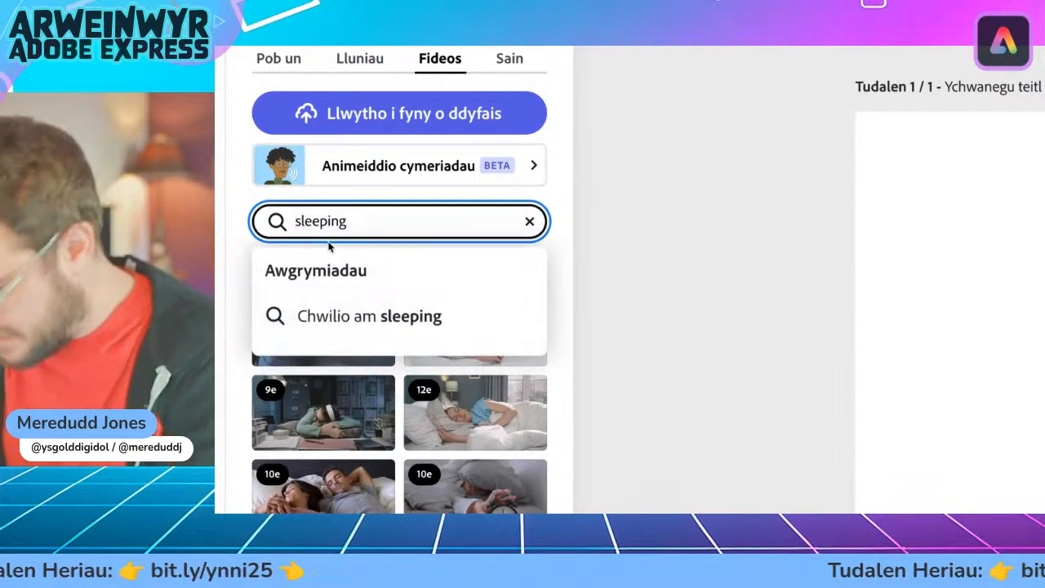
text(children)
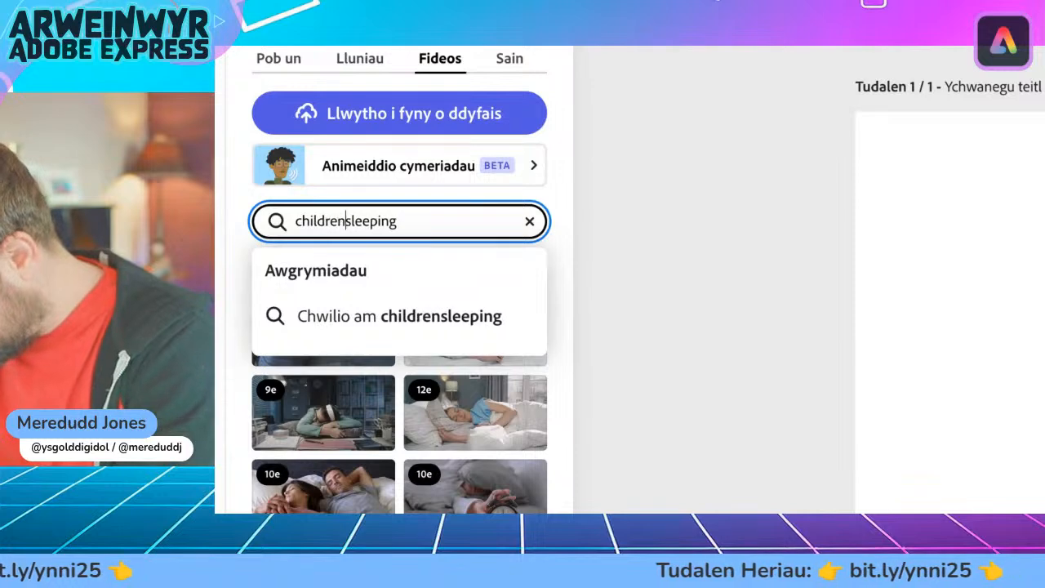
key(Return)
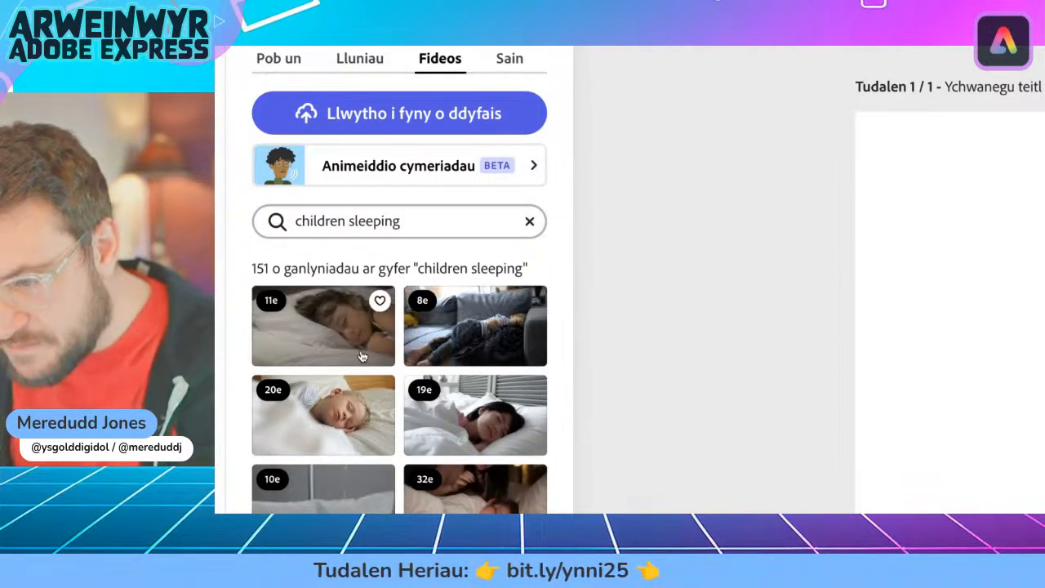
Browse the "children sleeping" clips and add the 16-second one of a sleeping girl in a red top to the blank scene
scroll(365, 354, down, 3)
scroll(365, 354, down, 1)
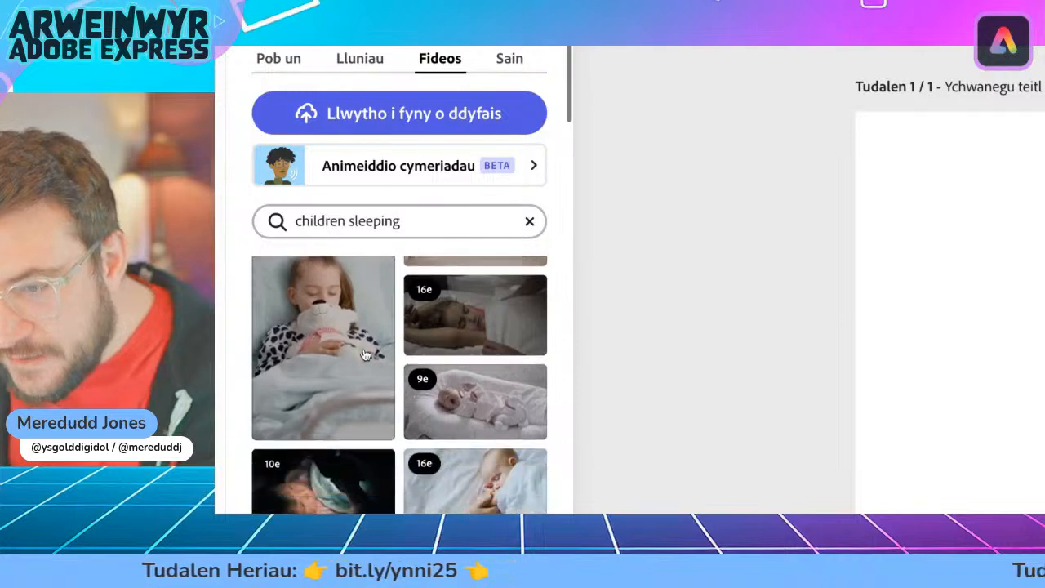
scroll(375, 356, down, 1)
scroll(378, 356, up, 1)
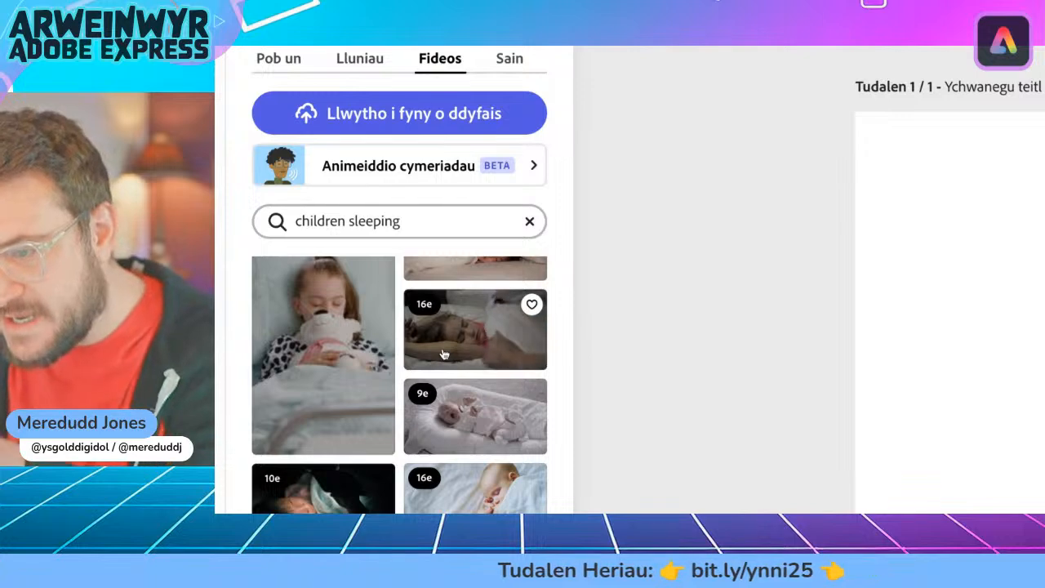
scroll(445, 354, up, 1)
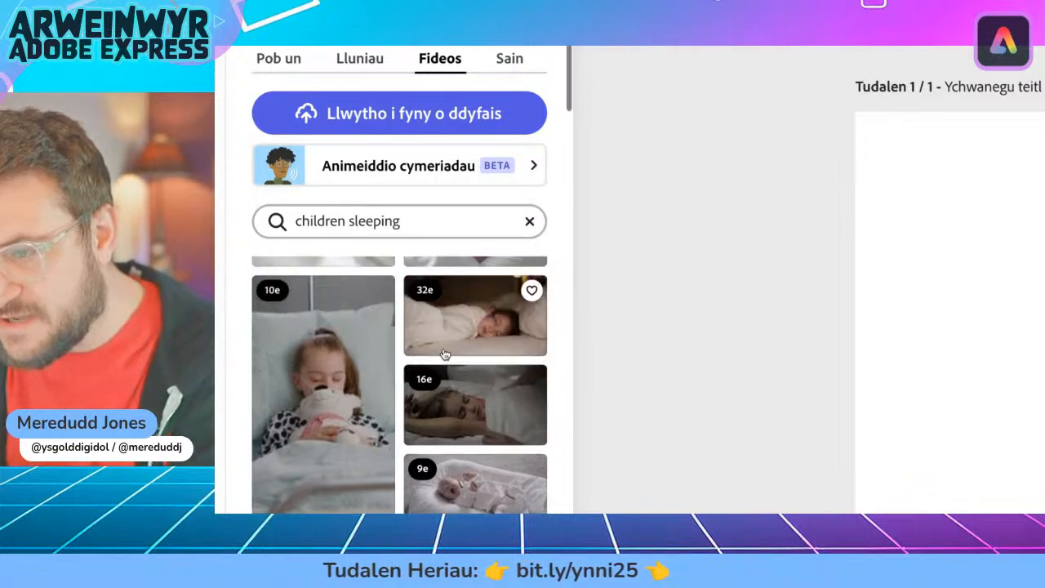
scroll(446, 353, down, 1)
scroll(460, 329, down, 1)
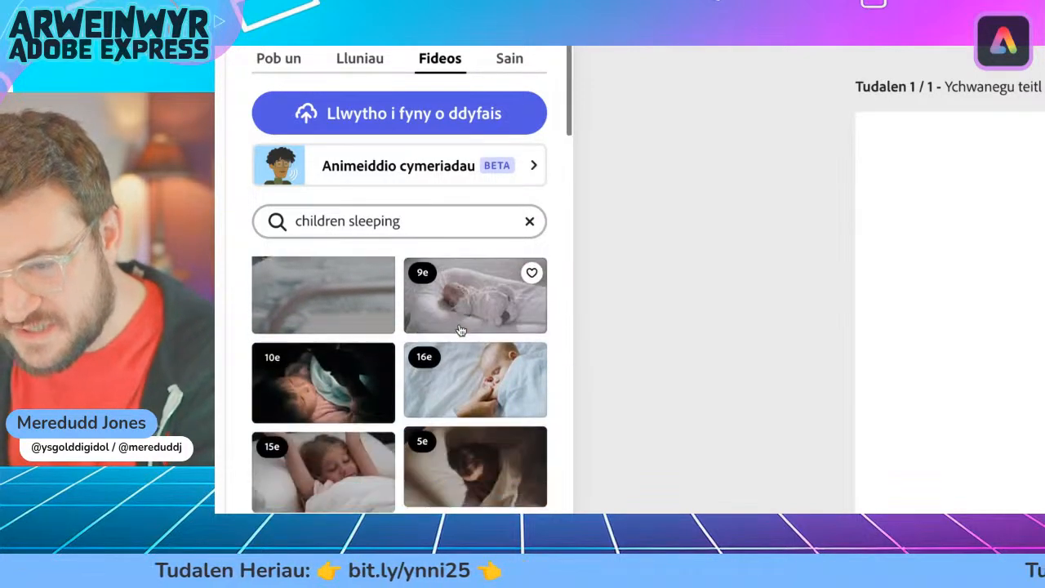
scroll(461, 330, down, 1)
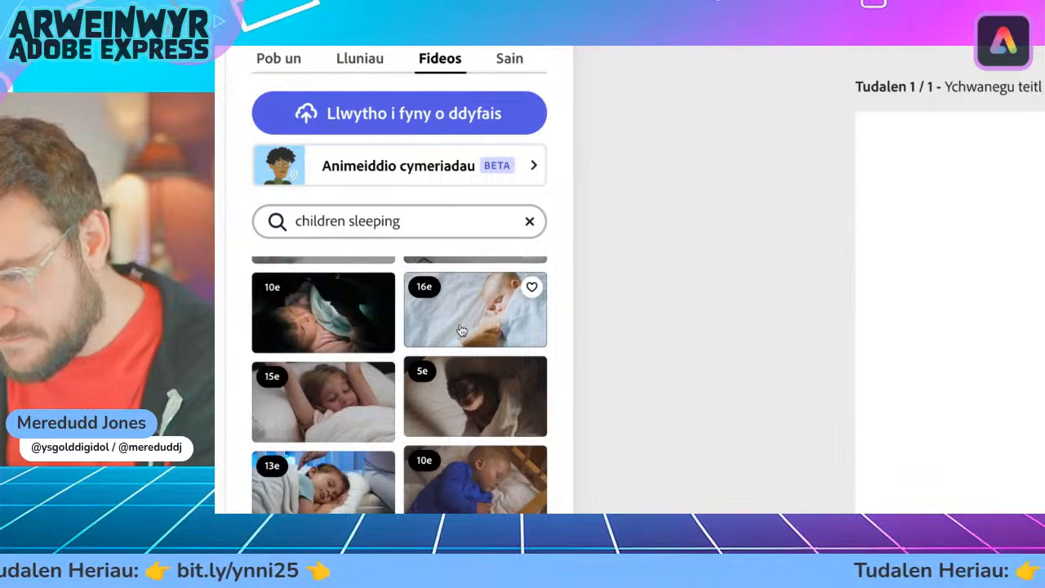
scroll(461, 330, up, 2)
click(450, 373)
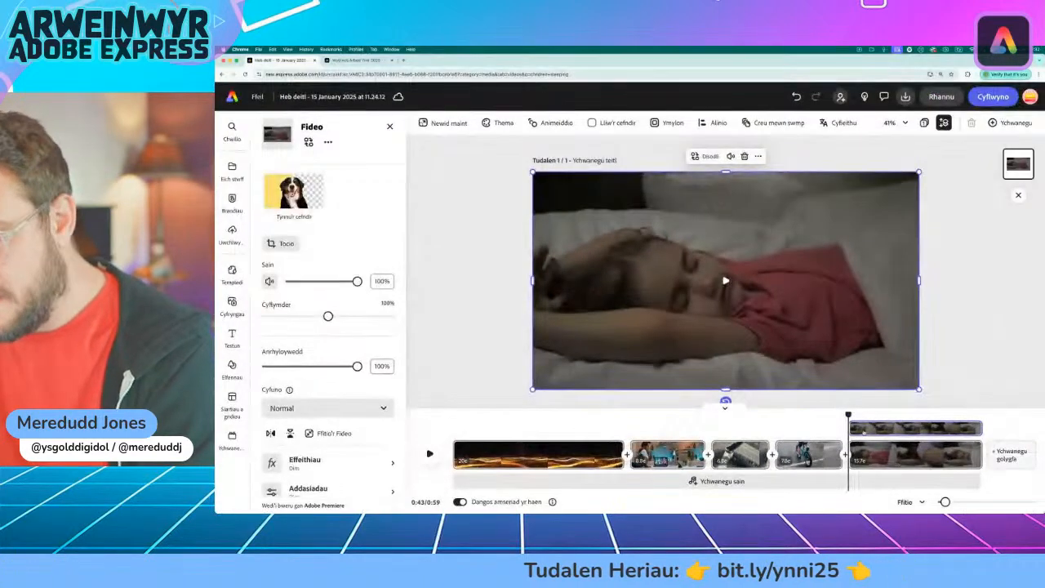
Move the playhead to the start of the video and add a new text box over the golden opening scene
drag(848, 414, 629, 417)
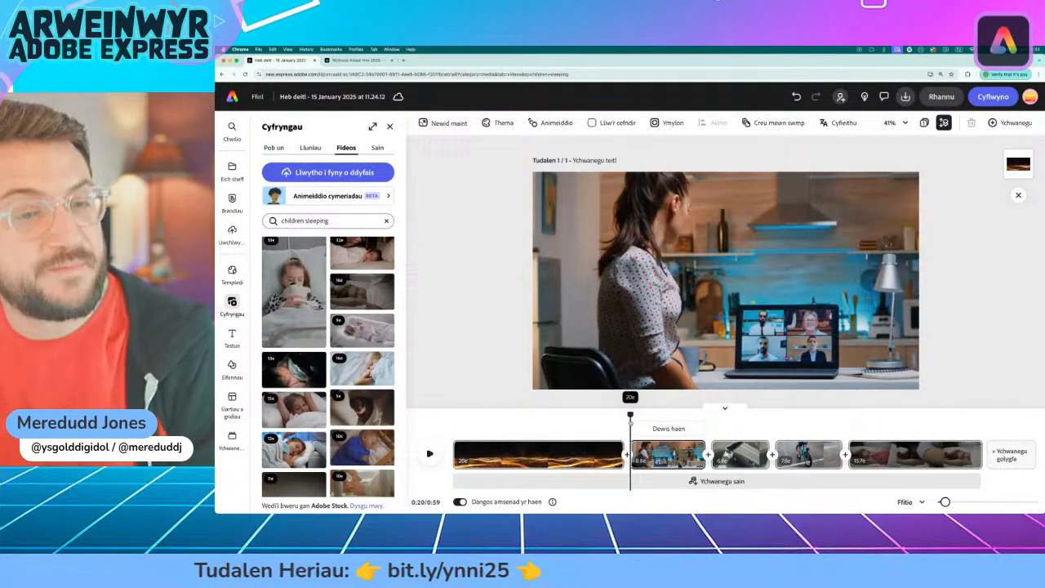
drag(629, 417, 454, 414)
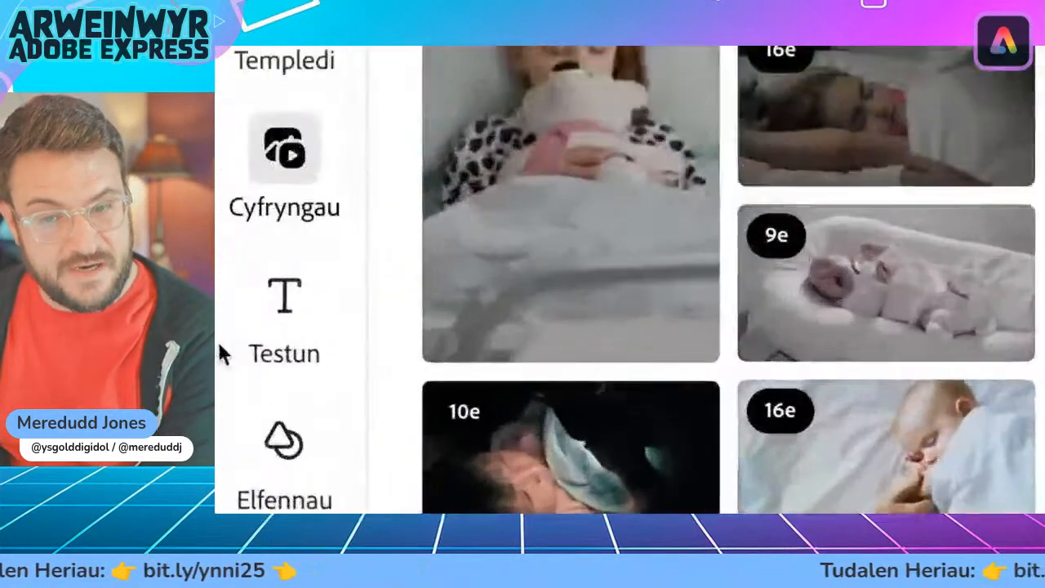
mouse_move(229, 339)
click(271, 325)
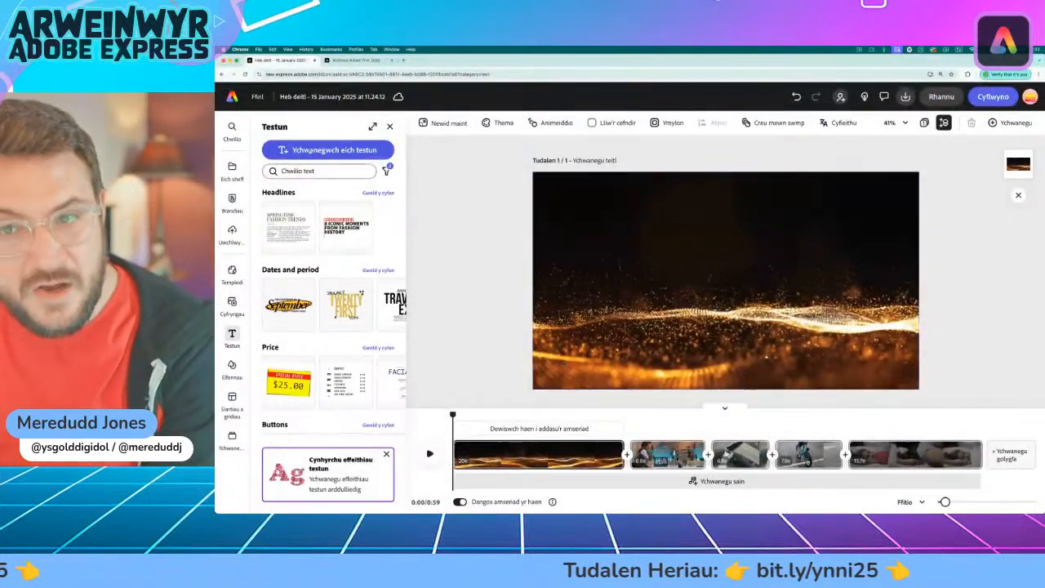
click(327, 149)
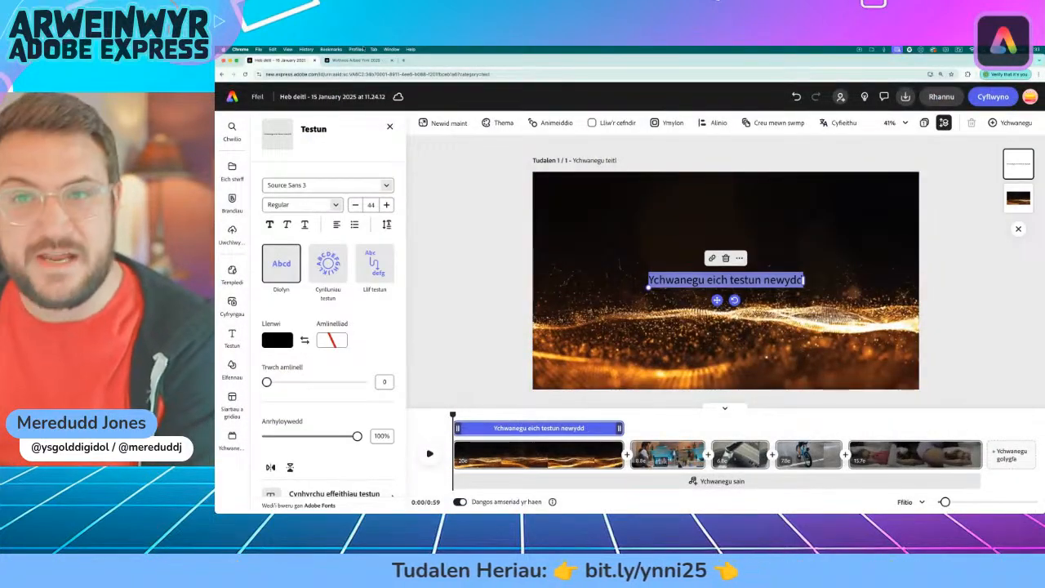
Replace the placeholder text with "Diffoddwch ddyfeisiau 'fampir' os nad ydych yn eu defnyddio." copied from the Wythnos Arbed Ynni 2025 page, and move it to the upper middle
click(359, 59)
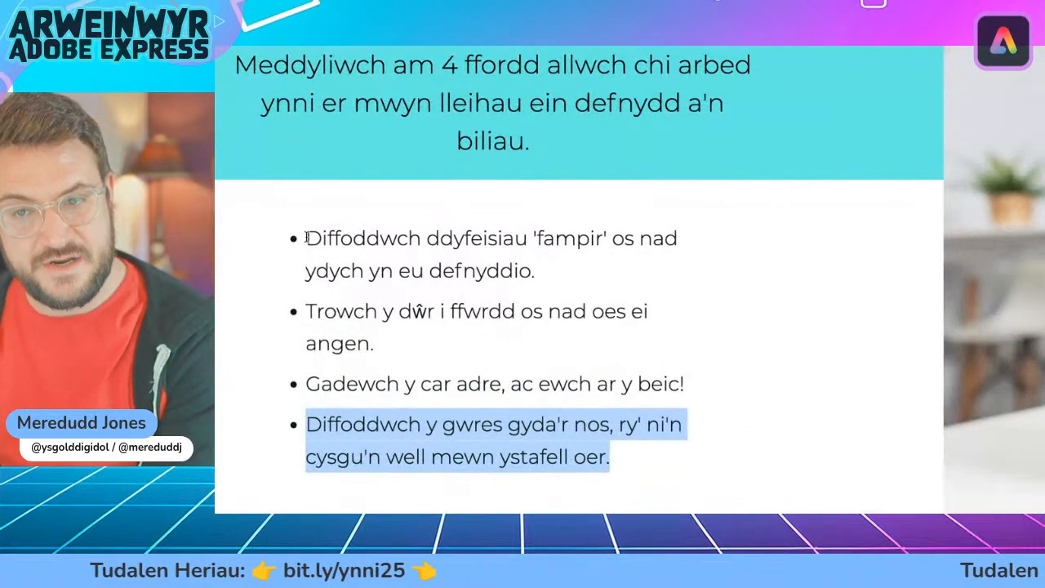
drag(306, 237, 535, 270)
key(super+c)
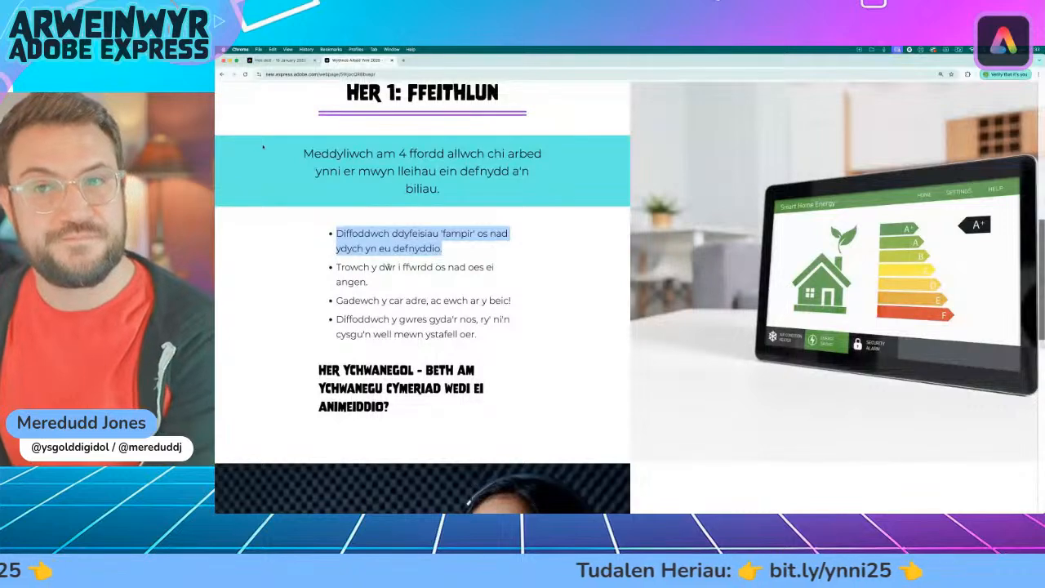
click(278, 61)
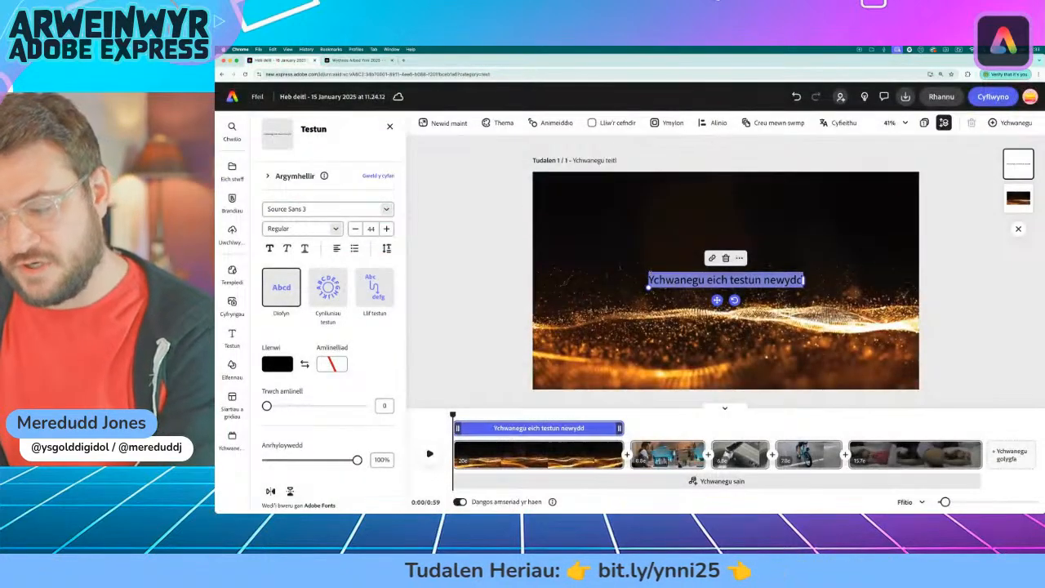
key(super+v)
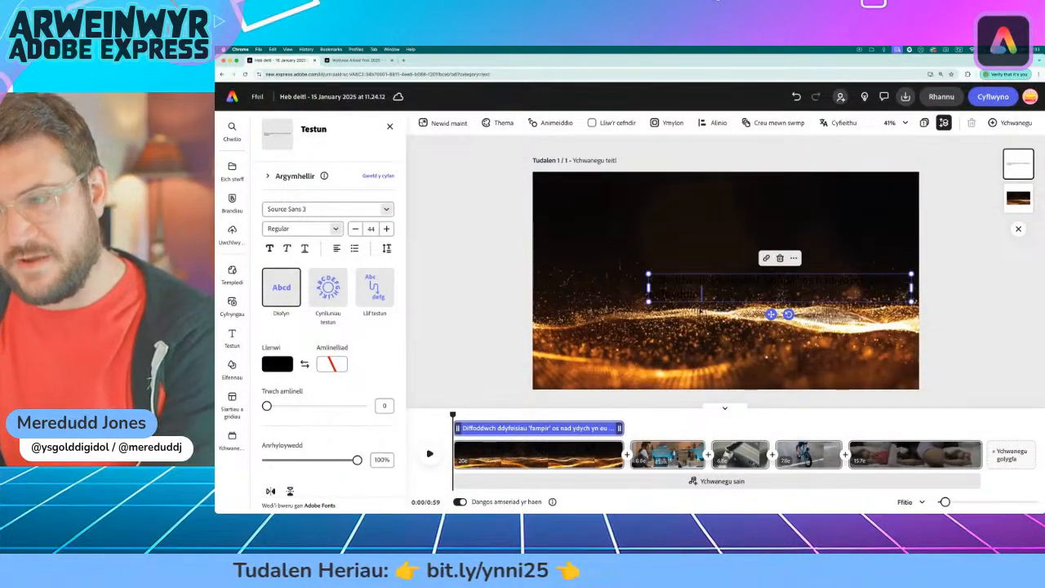
drag(771, 314, 686, 270)
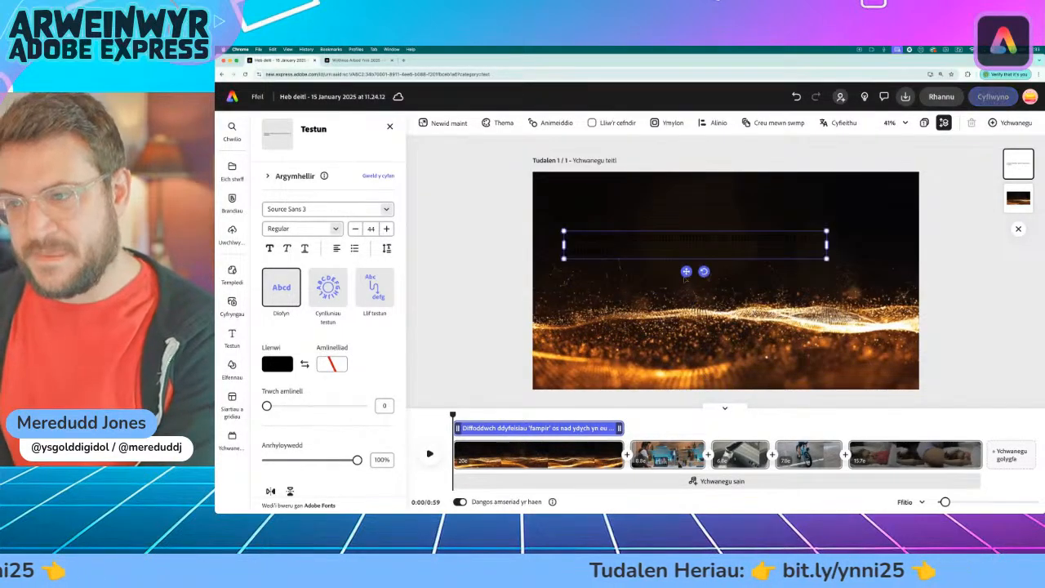
Add a basic background shape that follows the lines of the text and set the shape size to 55
scroll(333, 387, down, 3)
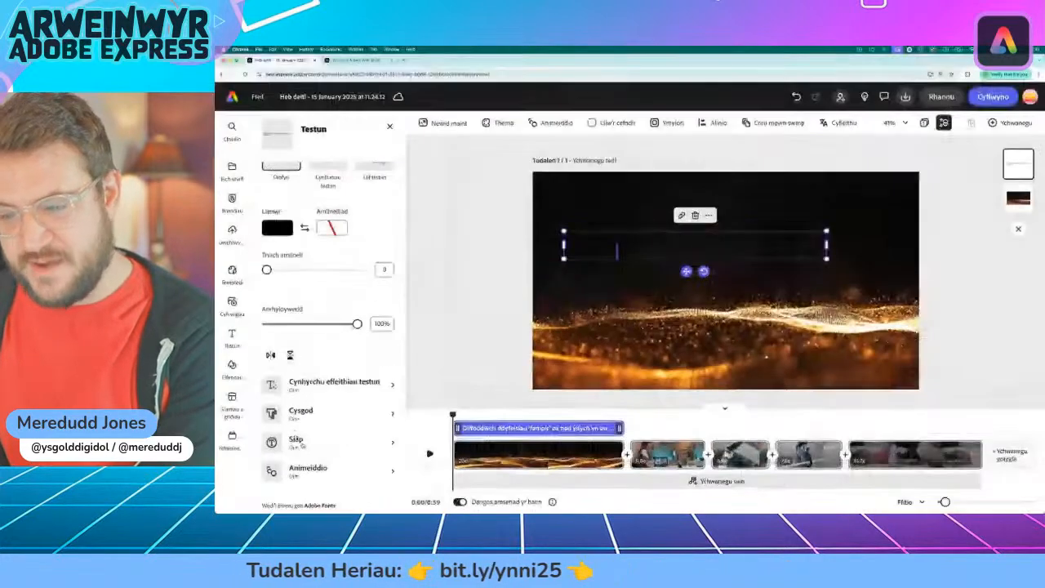
click(295, 440)
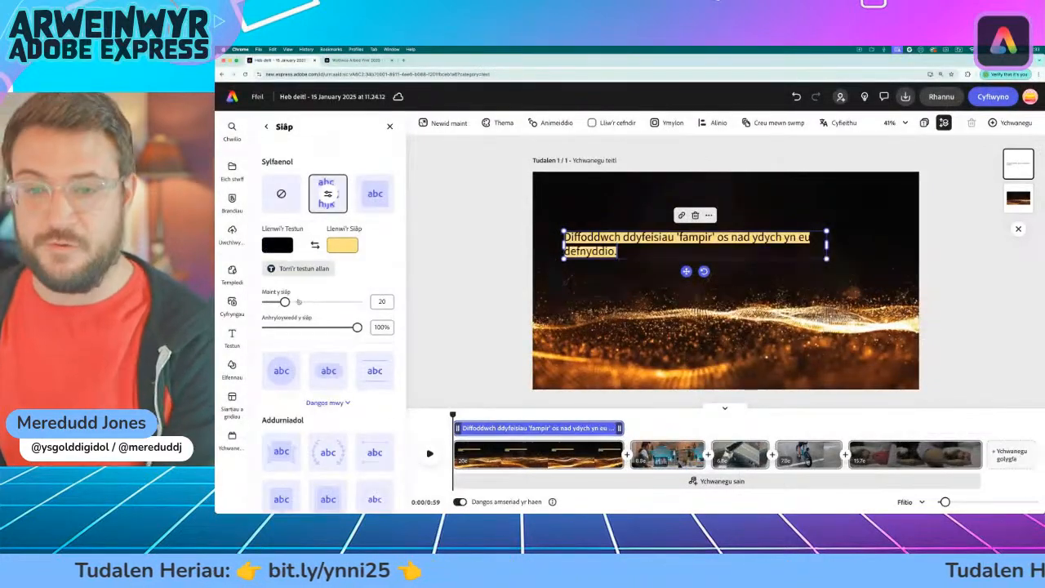
drag(298, 301, 316, 301)
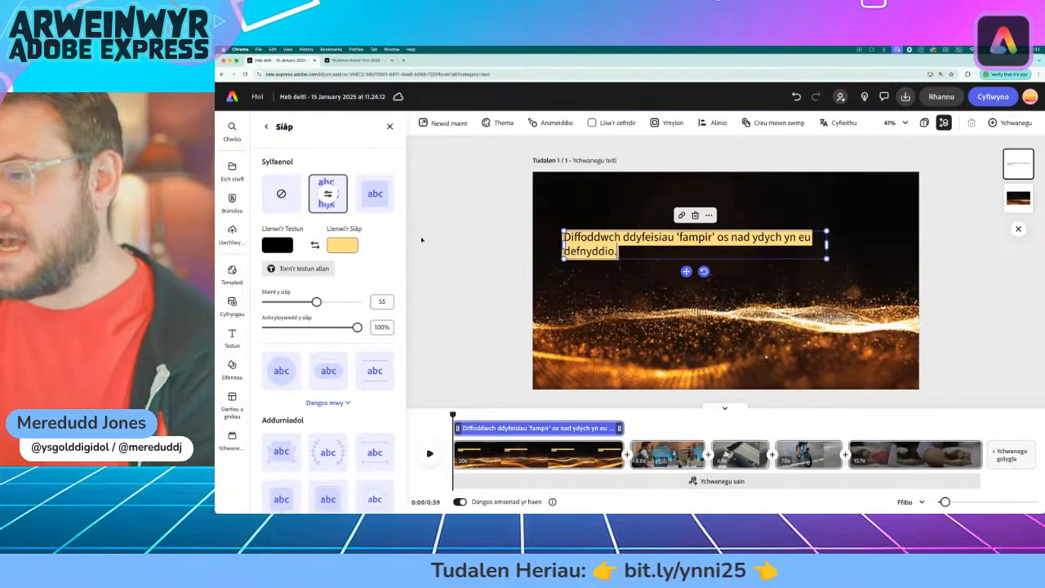
Set the fill of the text's background shape to pale green, trying the brighter lime green for comparison
click(340, 244)
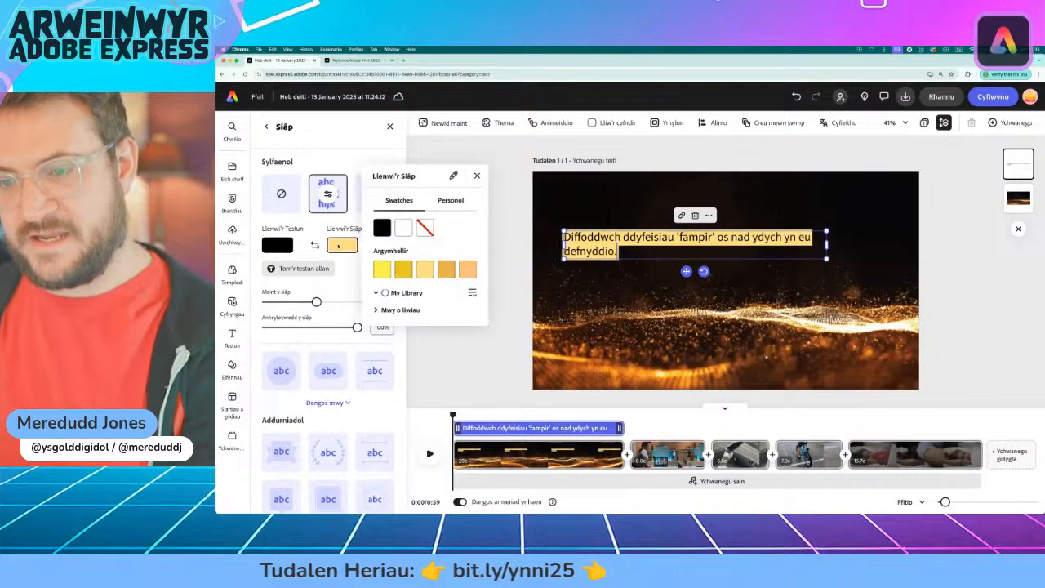
click(380, 310)
scroll(388, 312, down, 2)
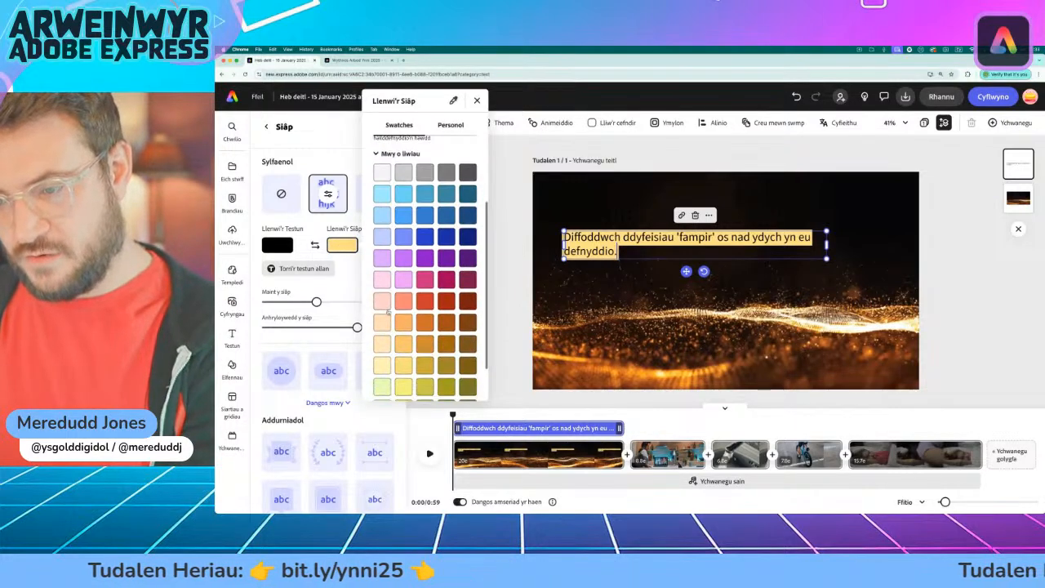
scroll(397, 361, down, 2)
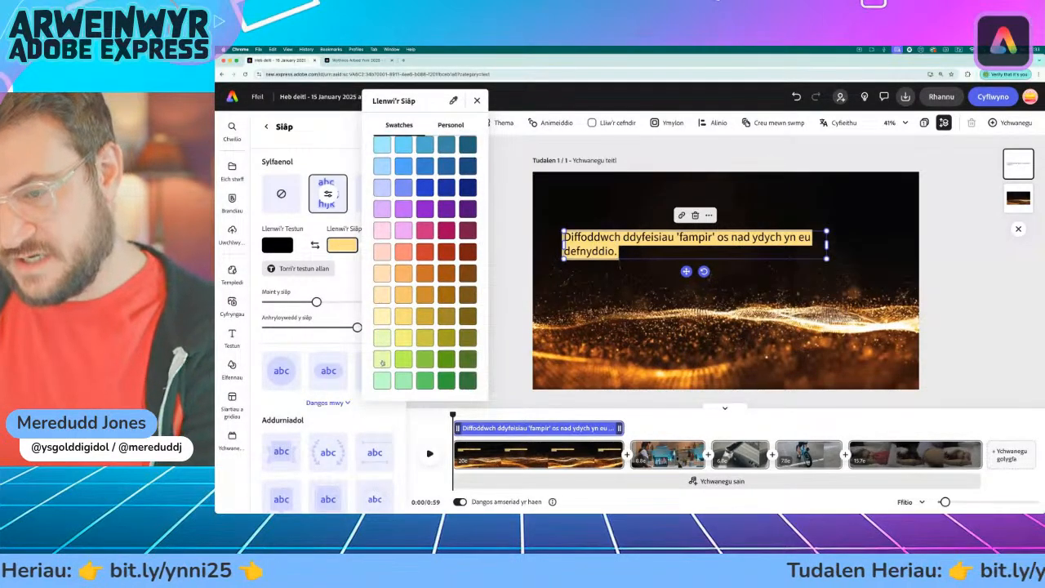
click(382, 360)
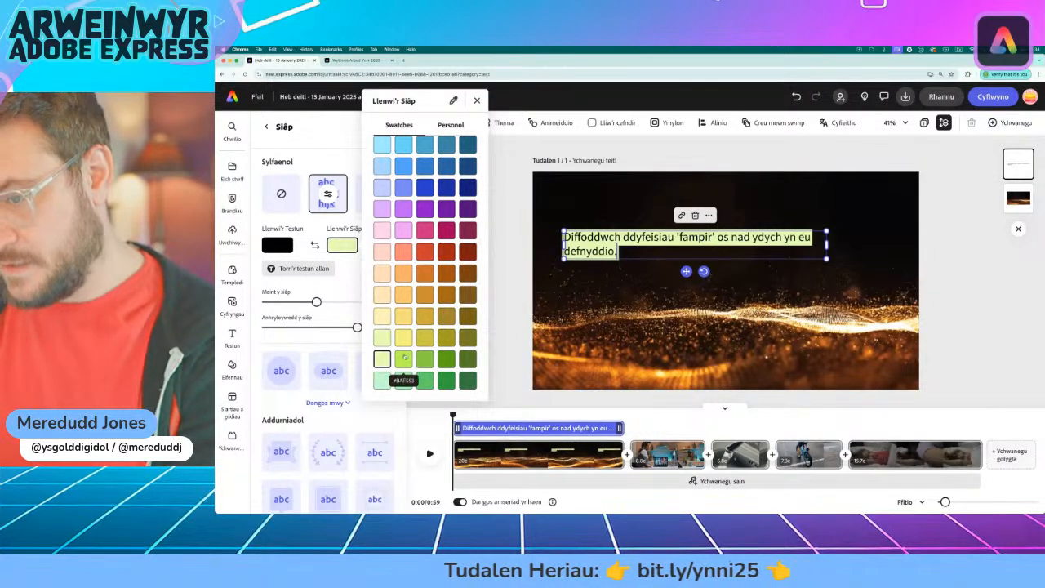
click(404, 357)
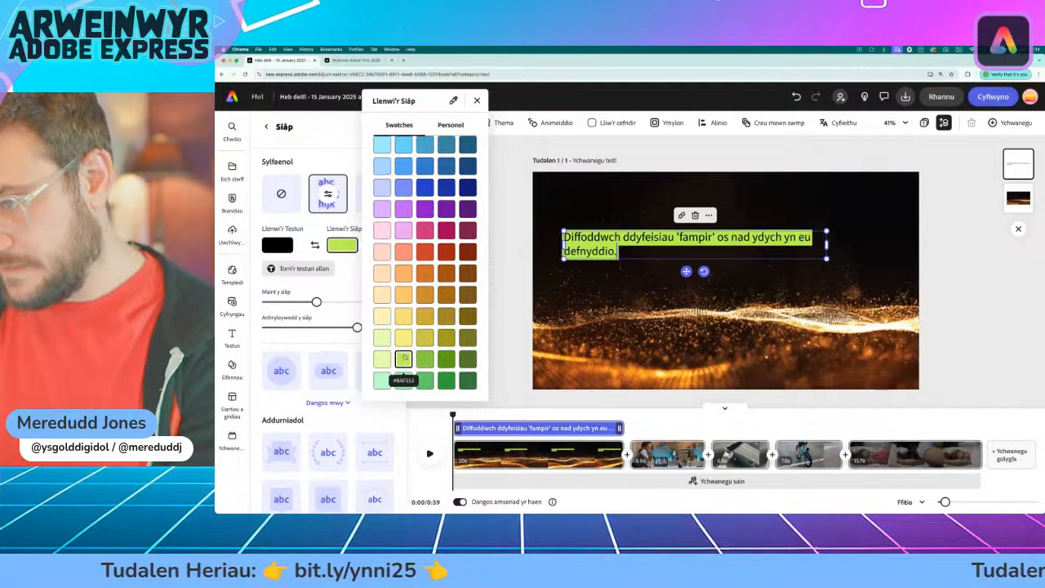
click(385, 361)
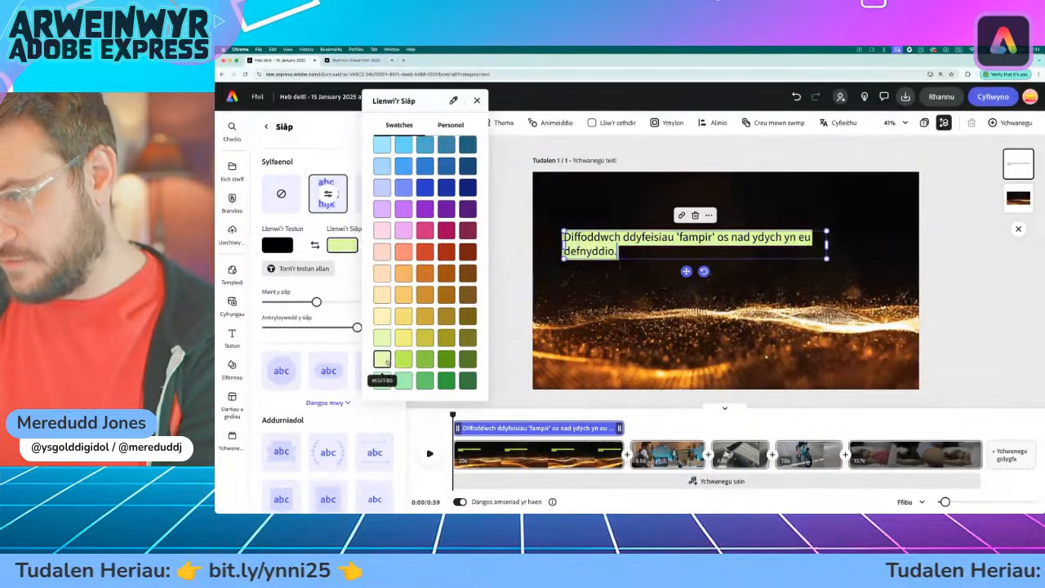
click(476, 100)
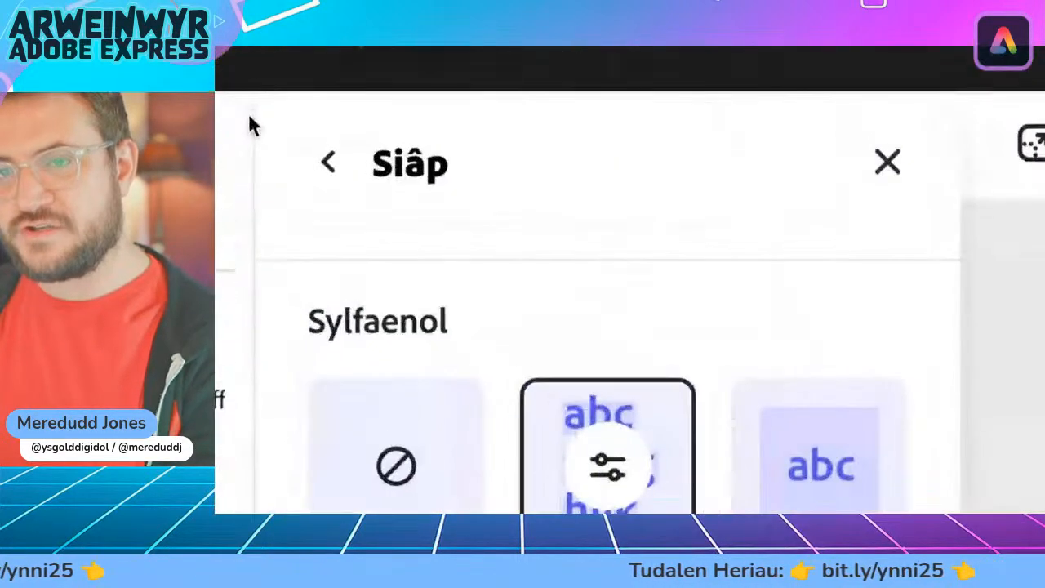
Apply the recommended bold Cantarell font to the 'fampir' devices text and deselect it
click(327, 172)
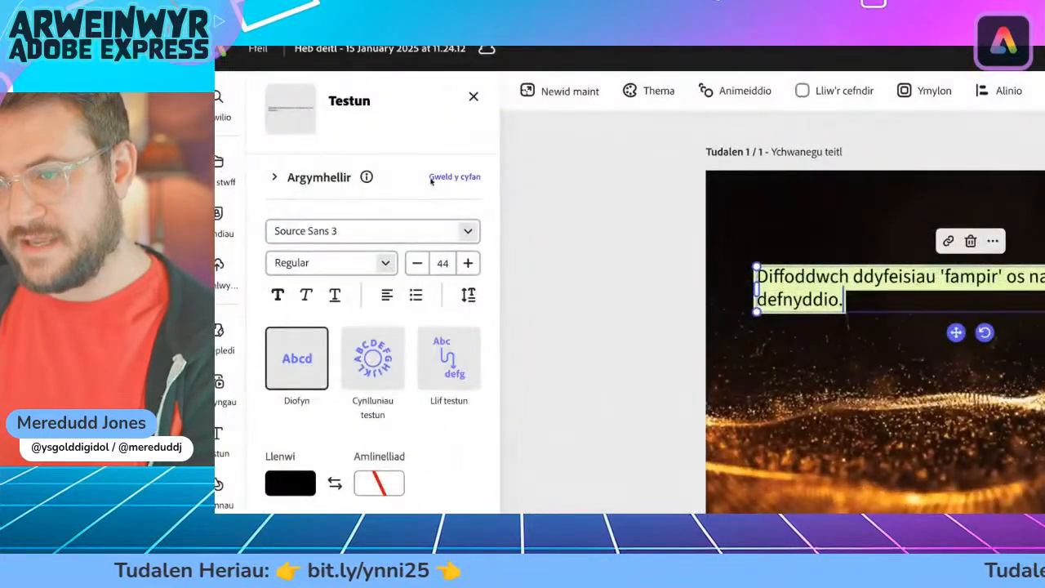
click(377, 176)
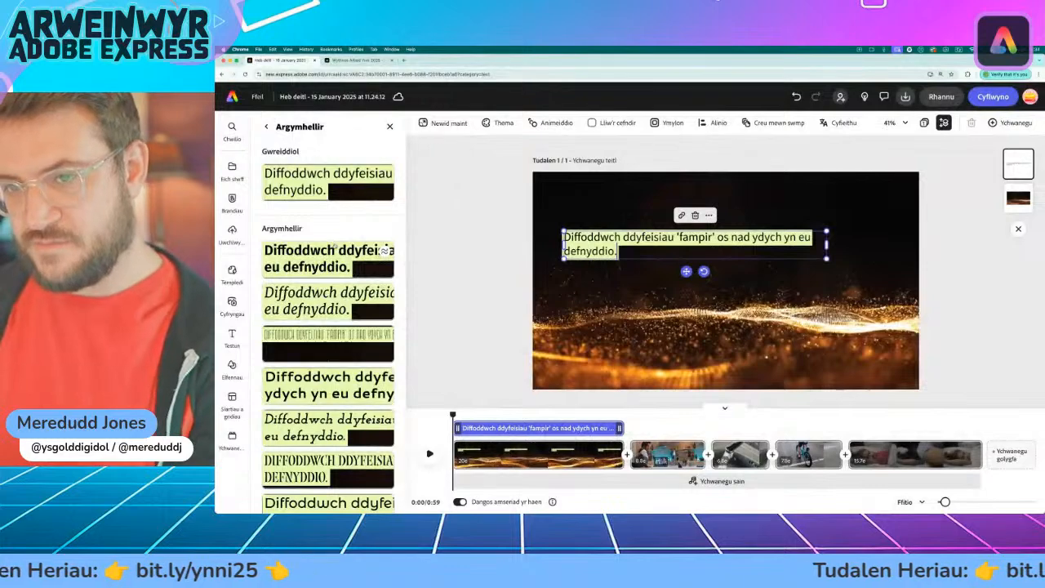
scroll(326, 310, down, 2)
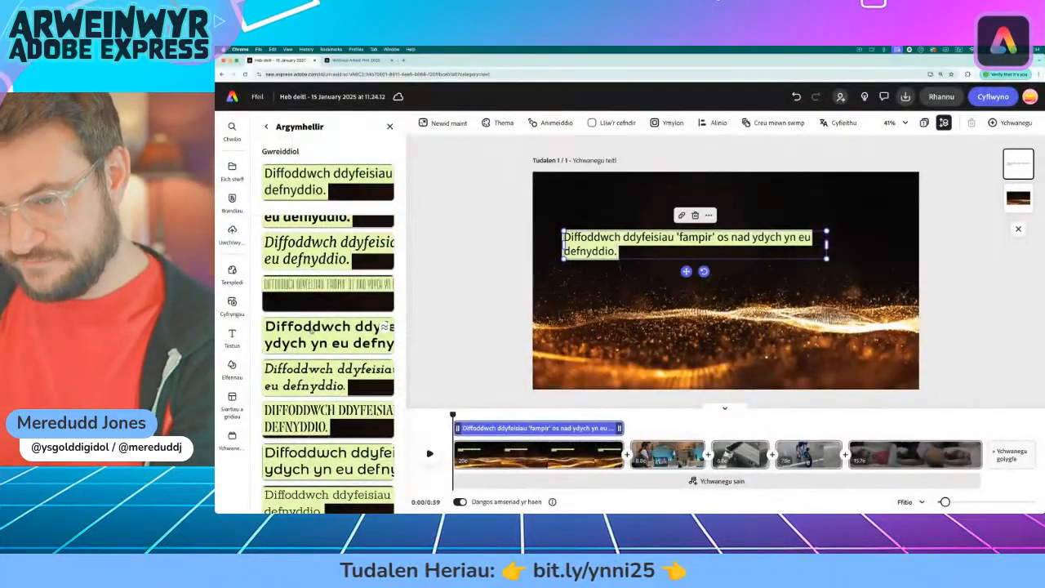
click(312, 326)
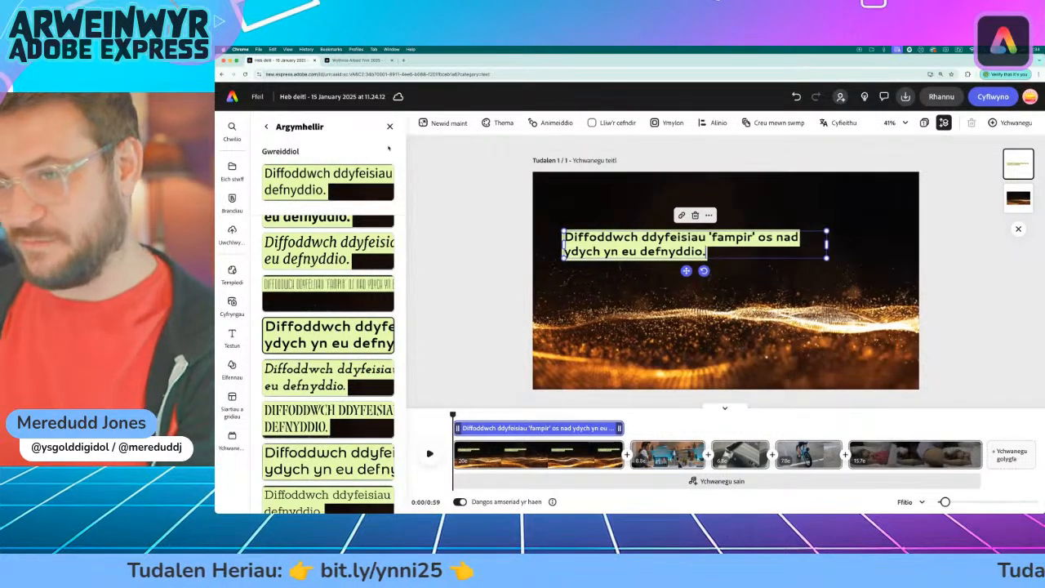
click(391, 127)
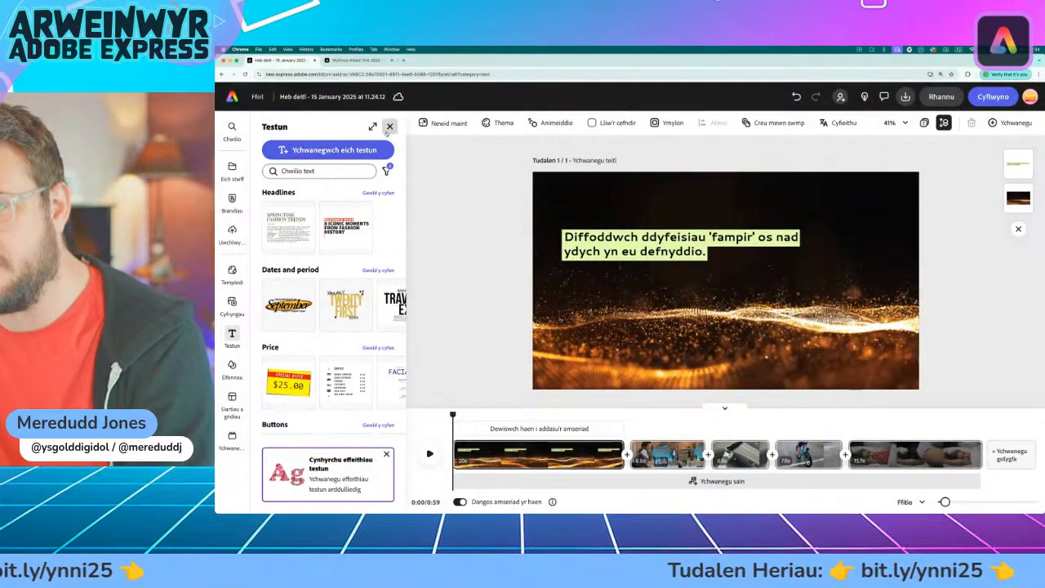
click(541, 206)
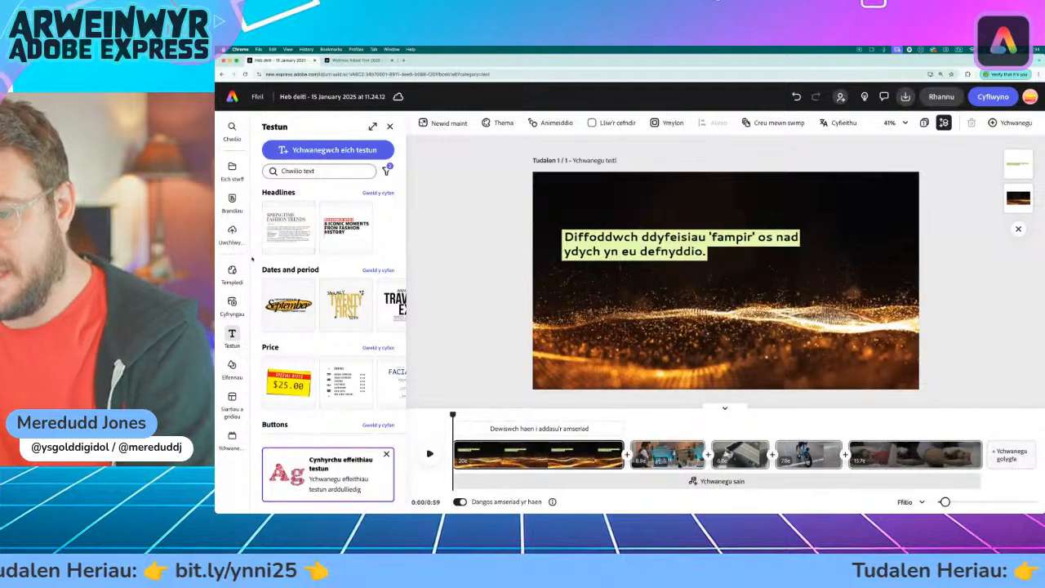
Centre-align the 'fampir' devices text and enlarge its box in both directions to font size 59
click(611, 239)
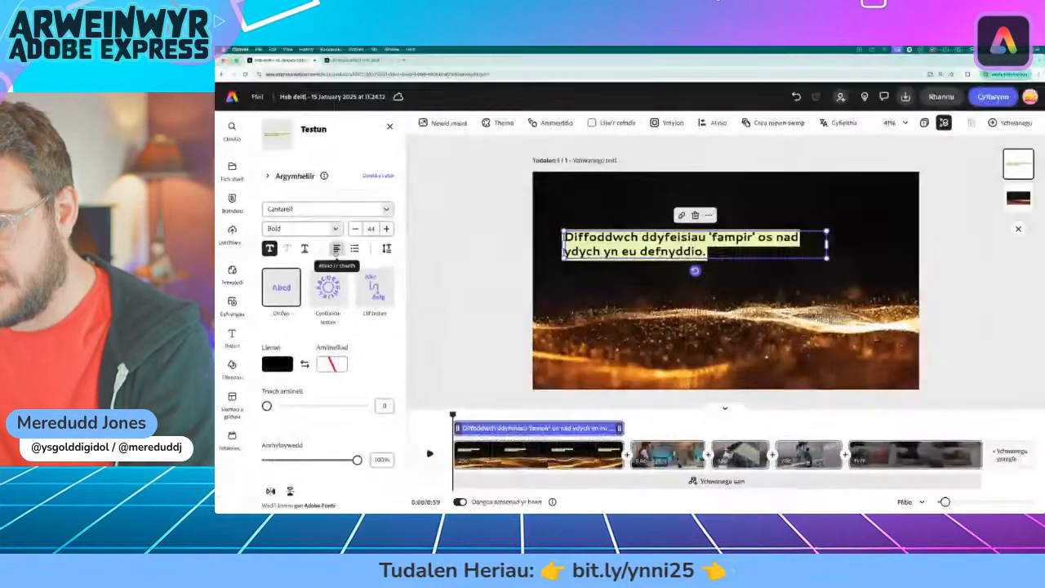
click(421, 237)
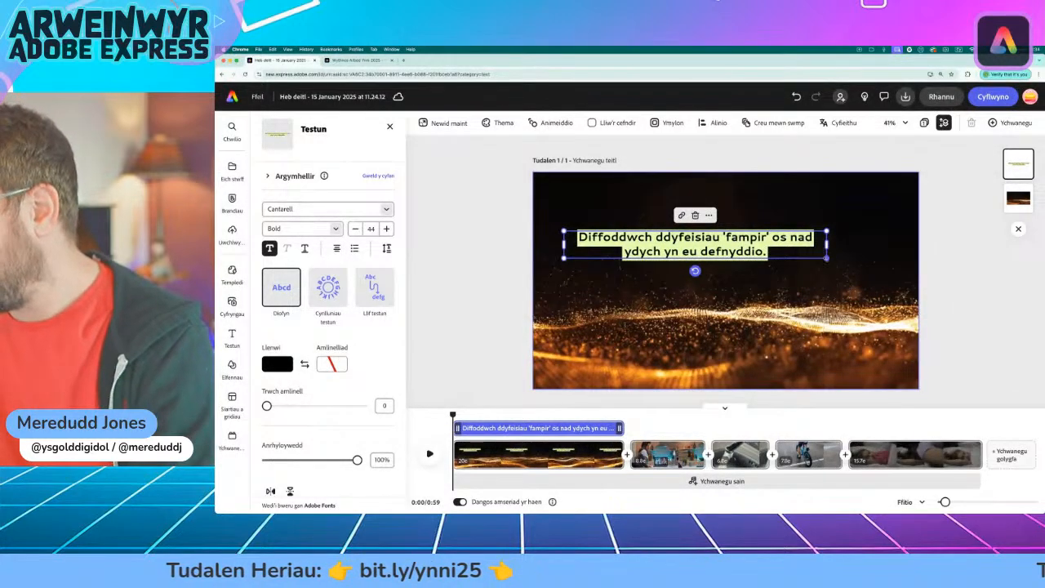
drag(826, 258, 890, 264)
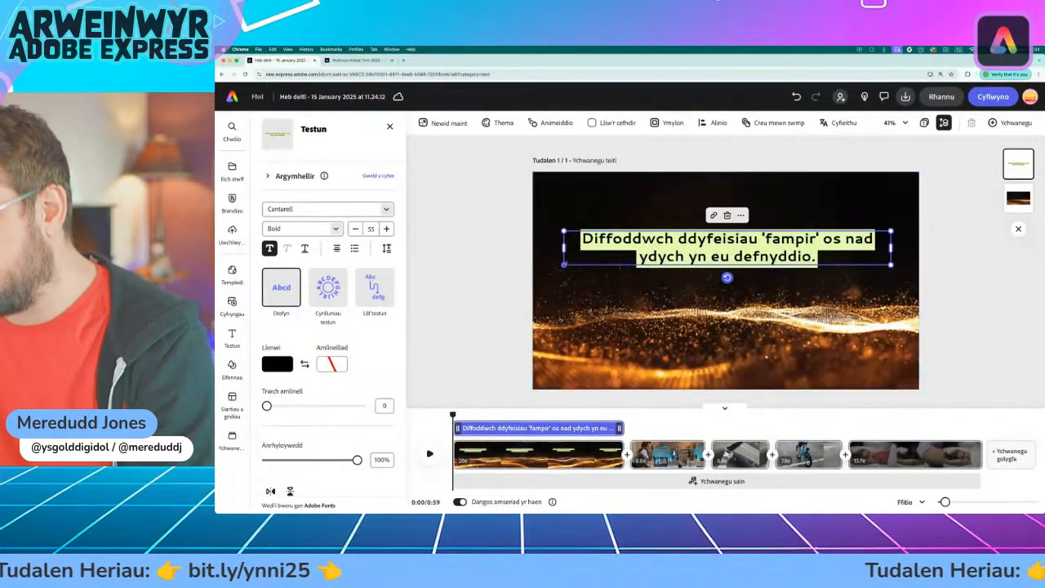
drag(563, 263, 541, 266)
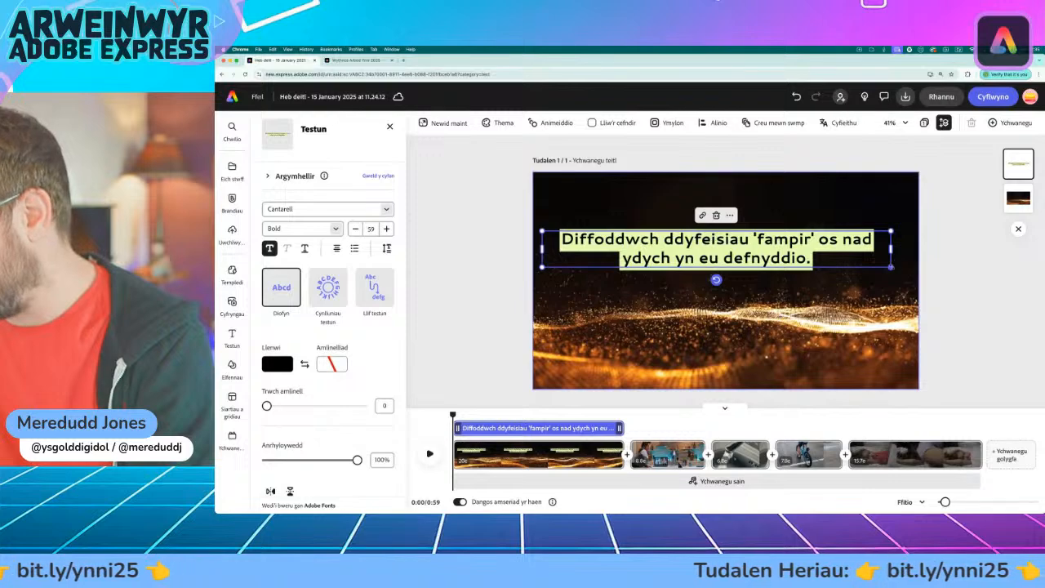
Enlarge the 'fampir' devices caption to font size 62 and place it along the upper edge of the opening scene
drag(890, 266, 910, 268)
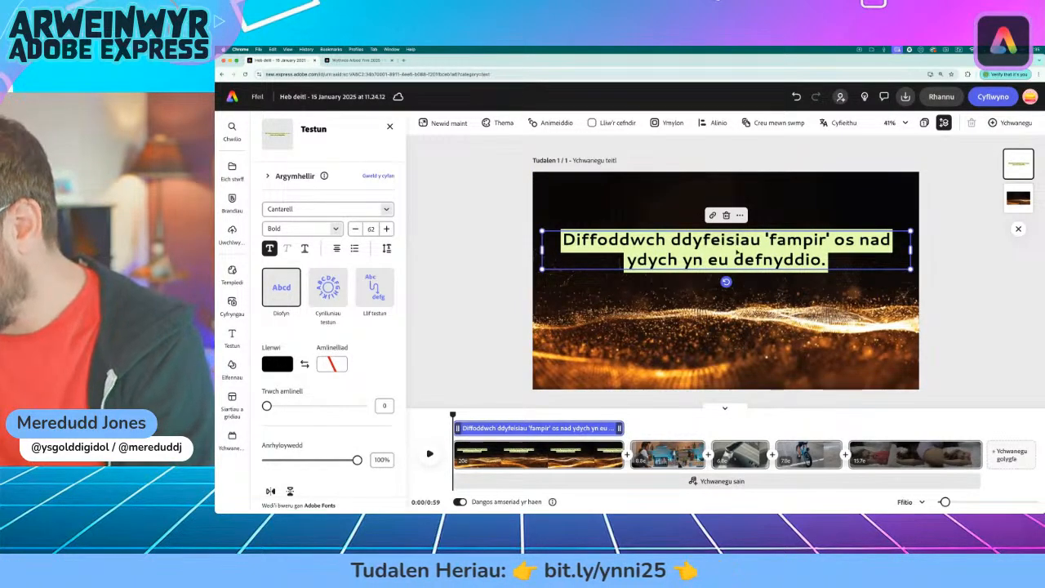
drag(738, 239, 739, 189)
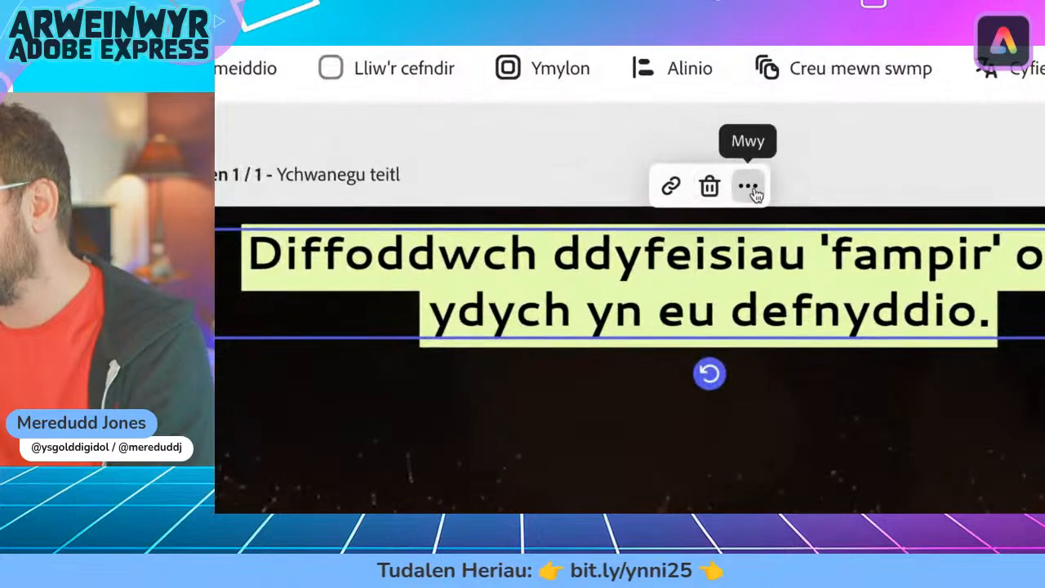
Copy the styled 'fampir' caption from the opening scene and paste it into the laptop video-call scene
click(739, 164)
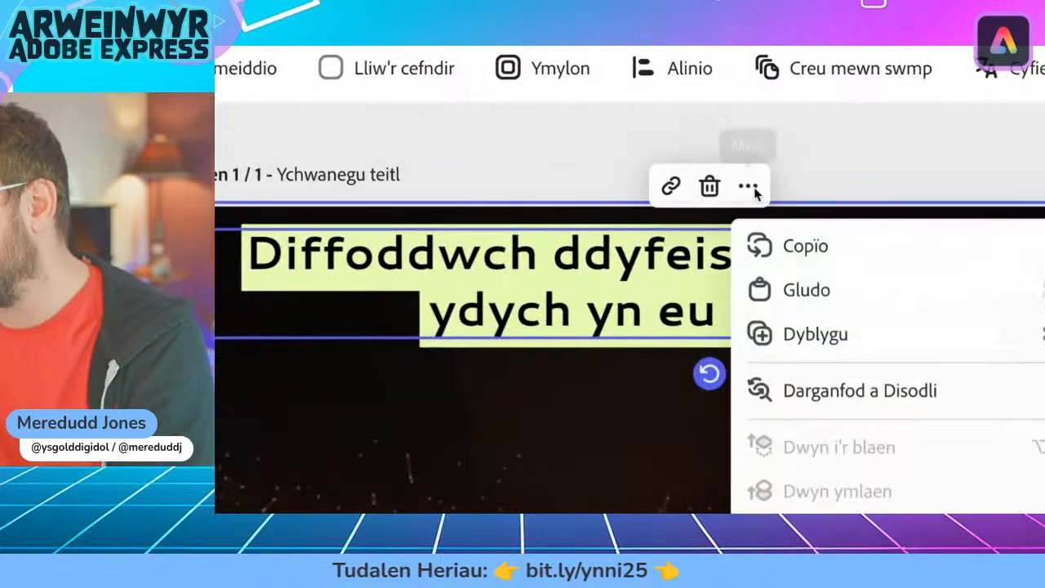
click(806, 248)
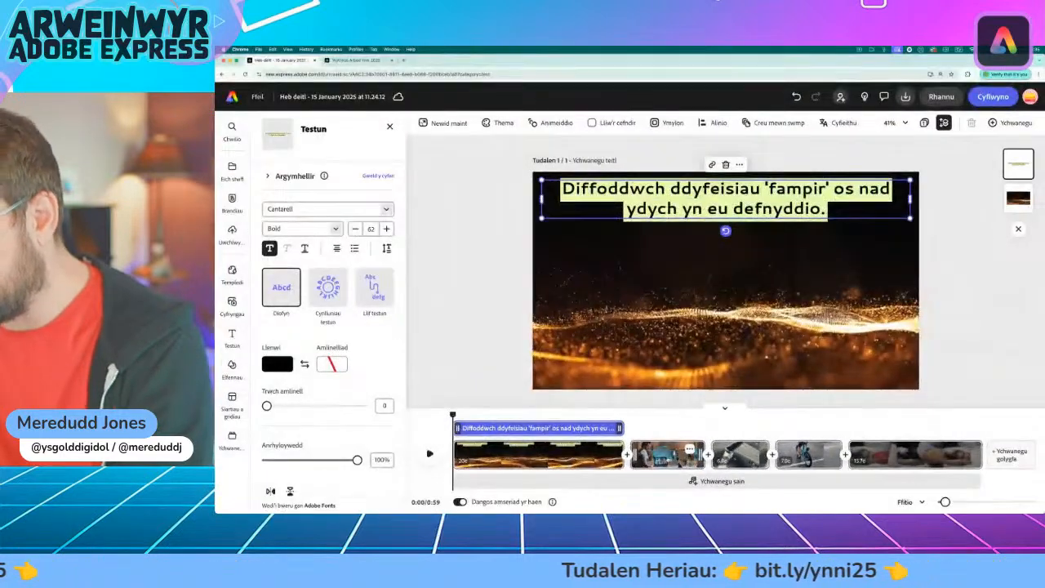
click(668, 455)
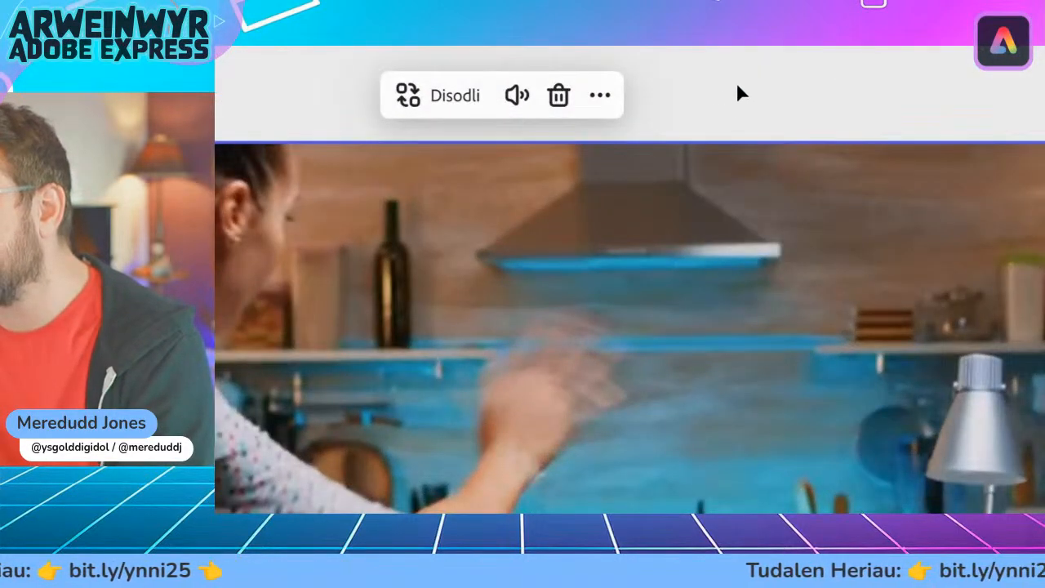
right_click(716, 100)
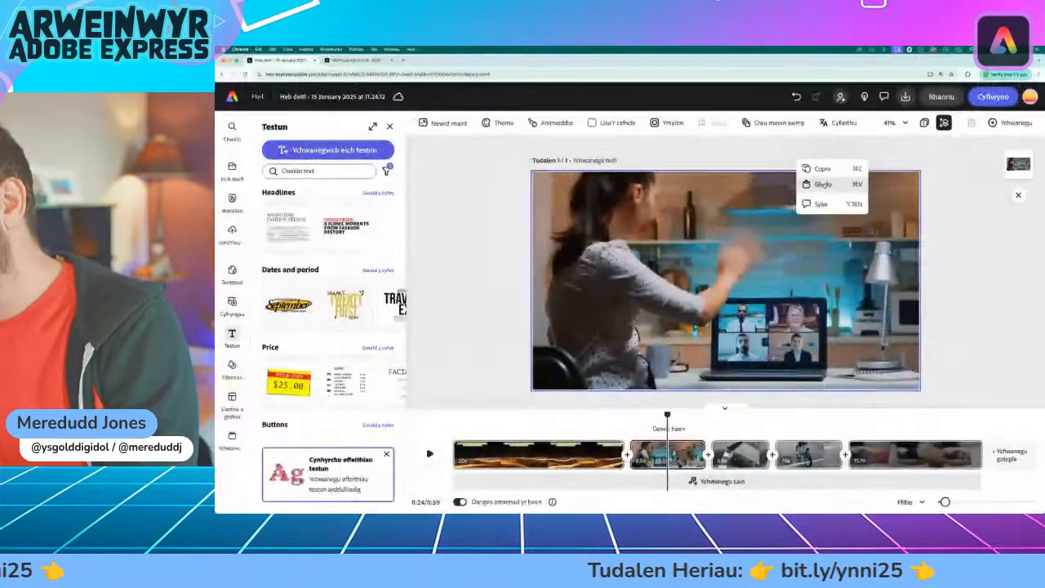
click(796, 180)
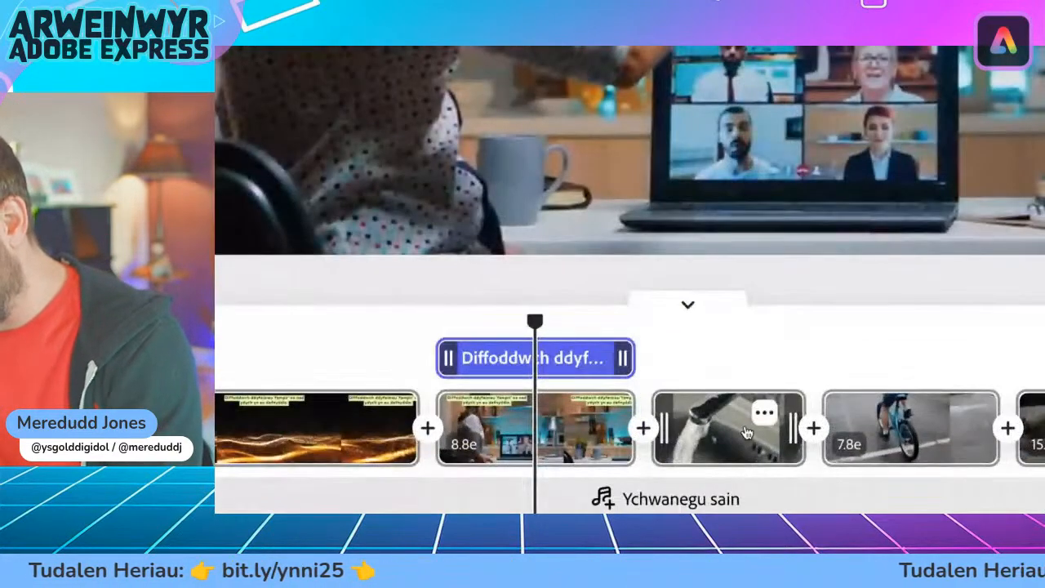
Paste the styled caption into the running tap scene and place it centred along the frame's lower edge
click(745, 432)
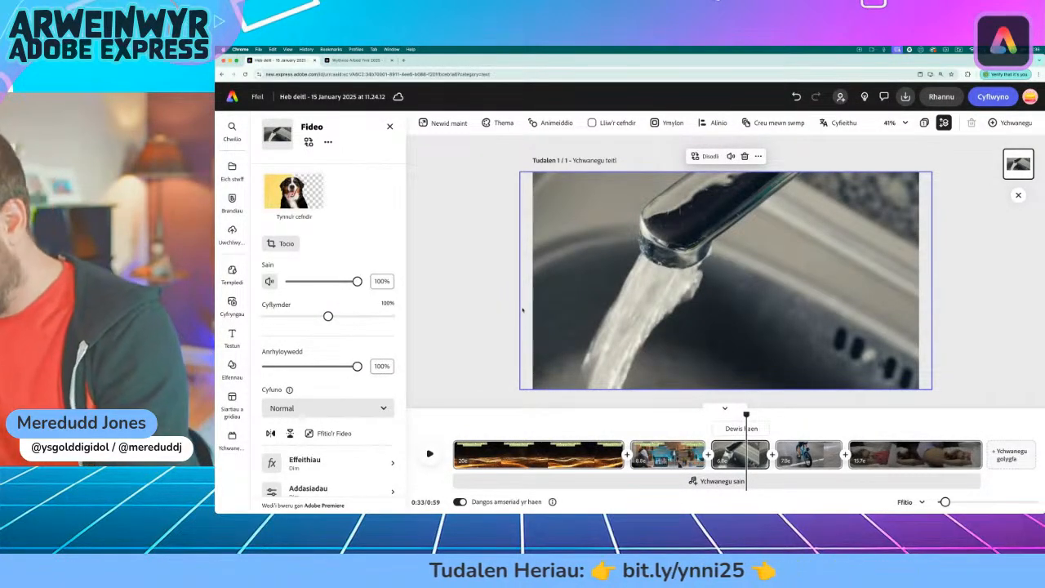
click(493, 254)
text(Diffoddwch ddyfeisiau 'fampir' os nad ydych yn eu defnyddio.)
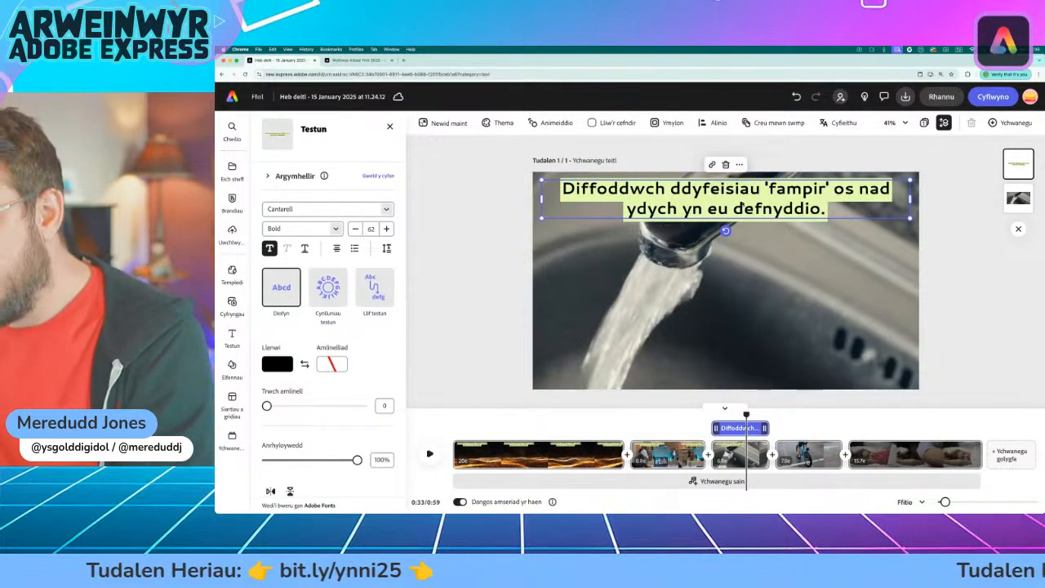
drag(740, 204, 740, 363)
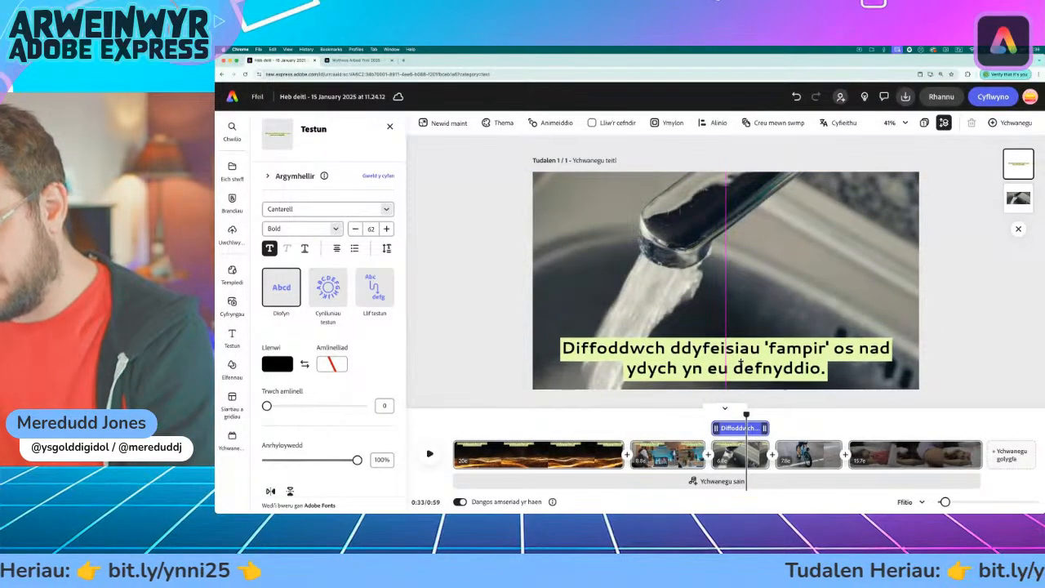
Paste the styled caption into the bicycle scene and place it near the frame's upper edge
click(808, 454)
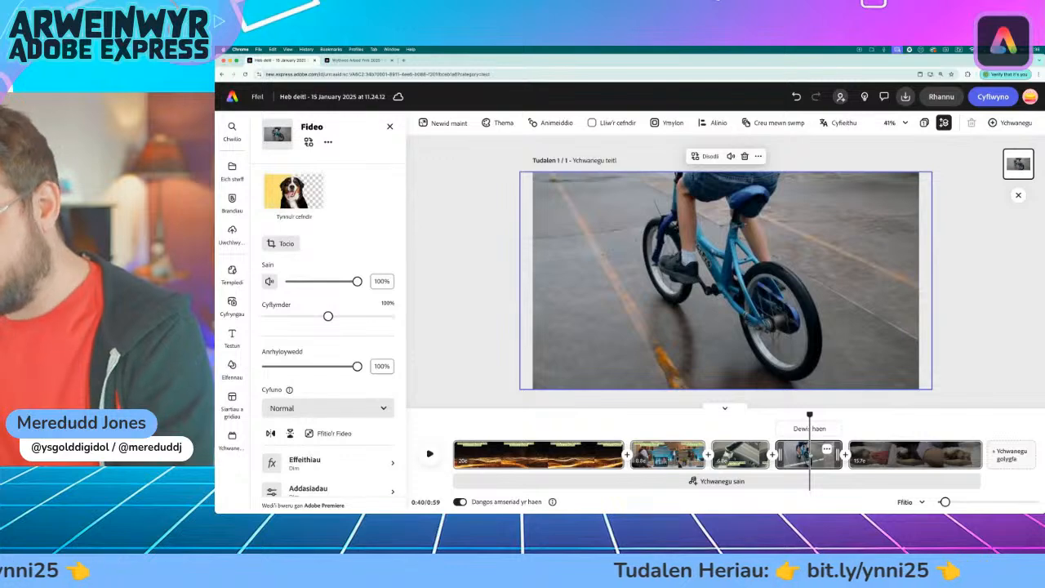
text(Diffoddwch ddyfeisiau 'fampir' os nad ydych yn eu defnyddio.)
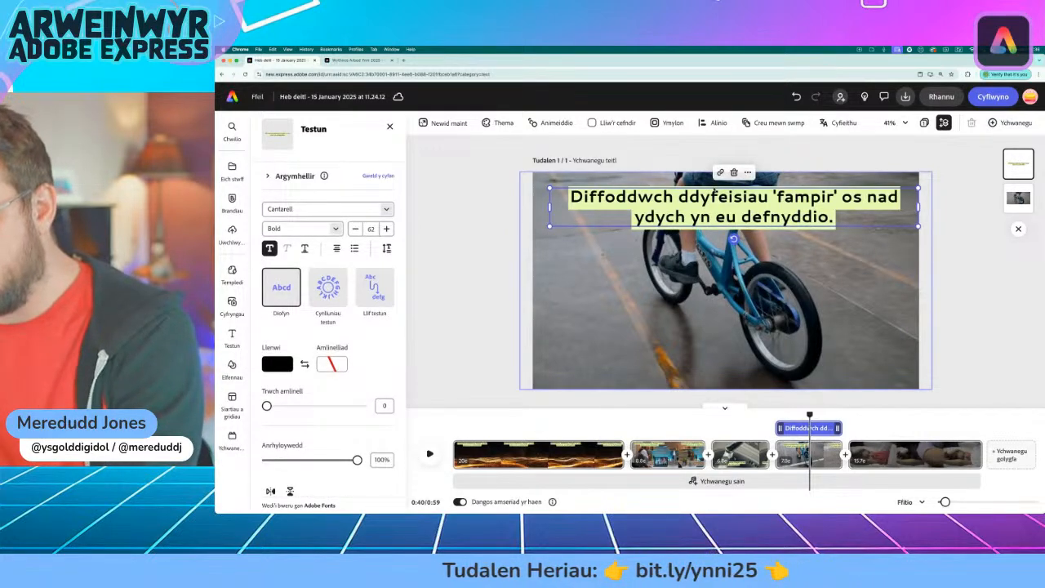
drag(715, 199, 716, 191)
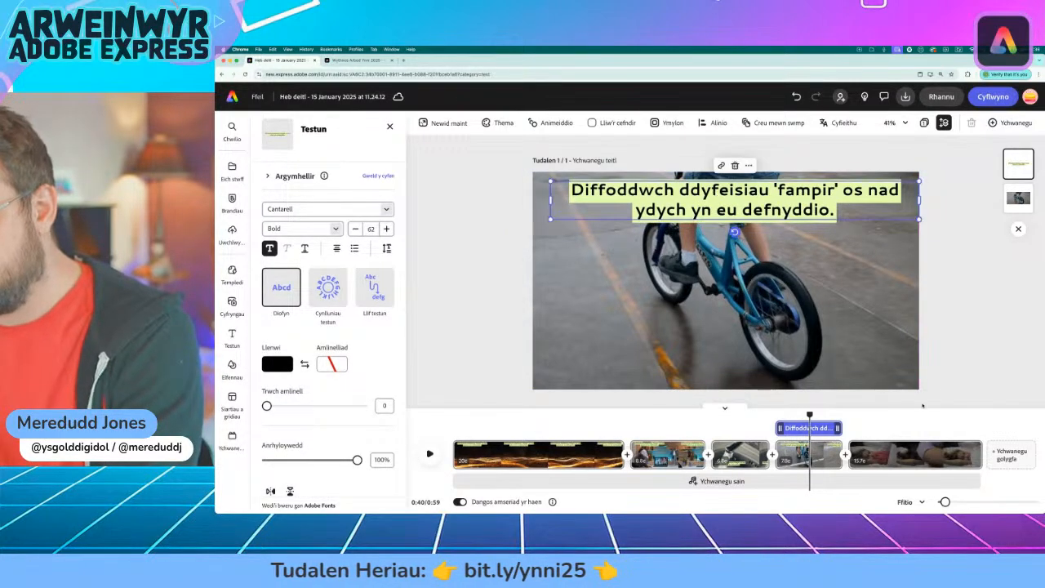
Paste the styled caption into the sleeping scene and place it centred along the frame's lower edge
click(859, 428)
key(super+v)
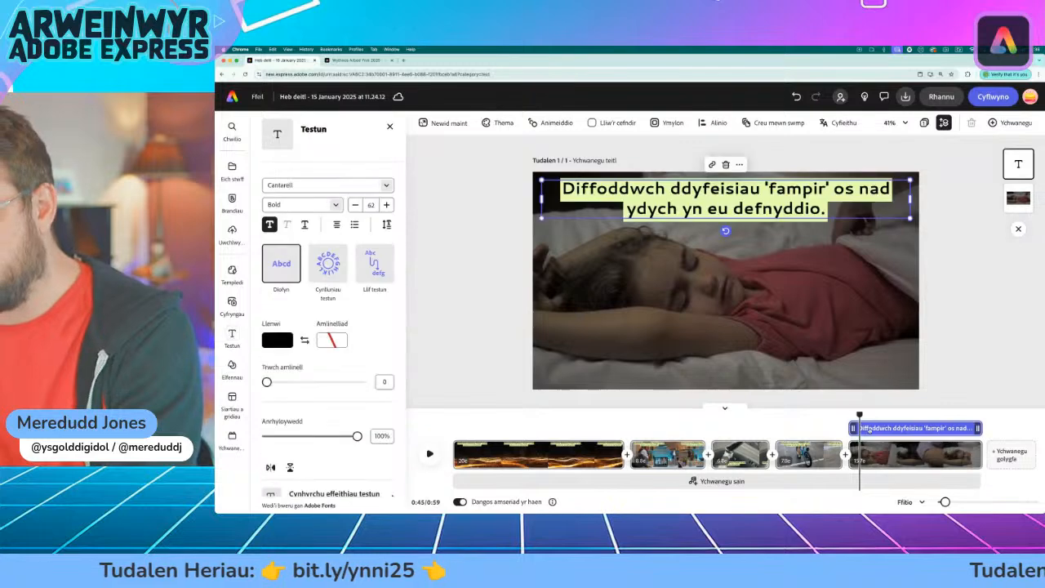
drag(749, 192, 749, 353)
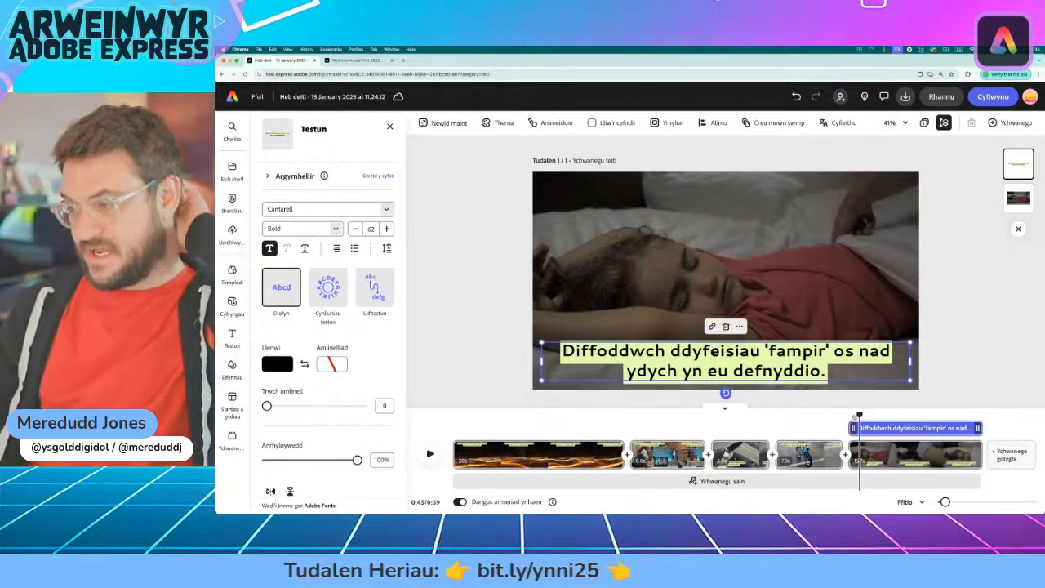
Return to the opening scene and replace its caption with the title 'Pedwar syniad arbed ynni'
mouse_move(859, 414)
mouse_down()
mouse_move(906, 413)
mouse_move(537, 414)
mouse_move(848, 415)
mouse_up()
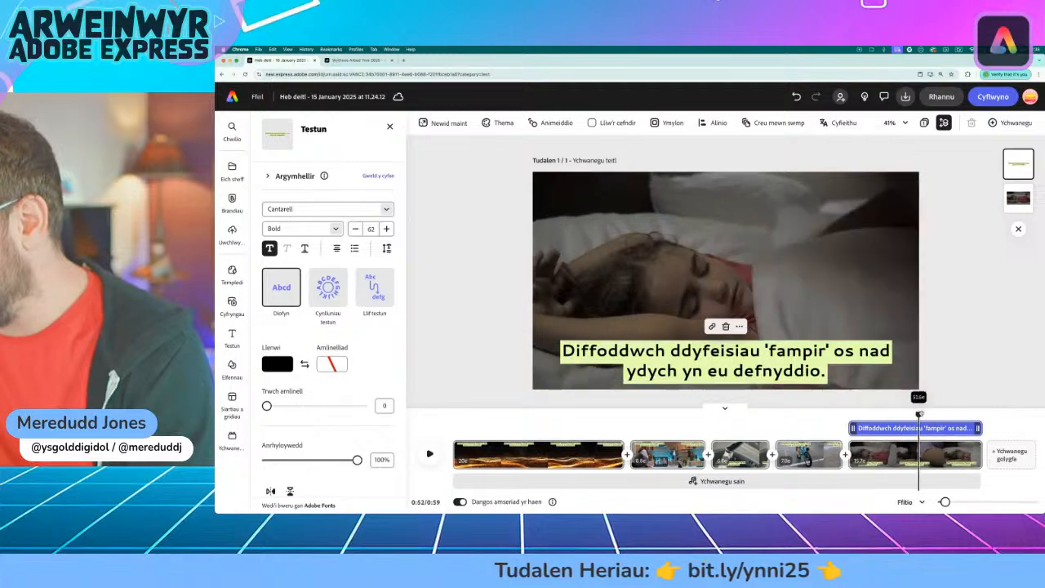
drag(847, 414, 448, 421)
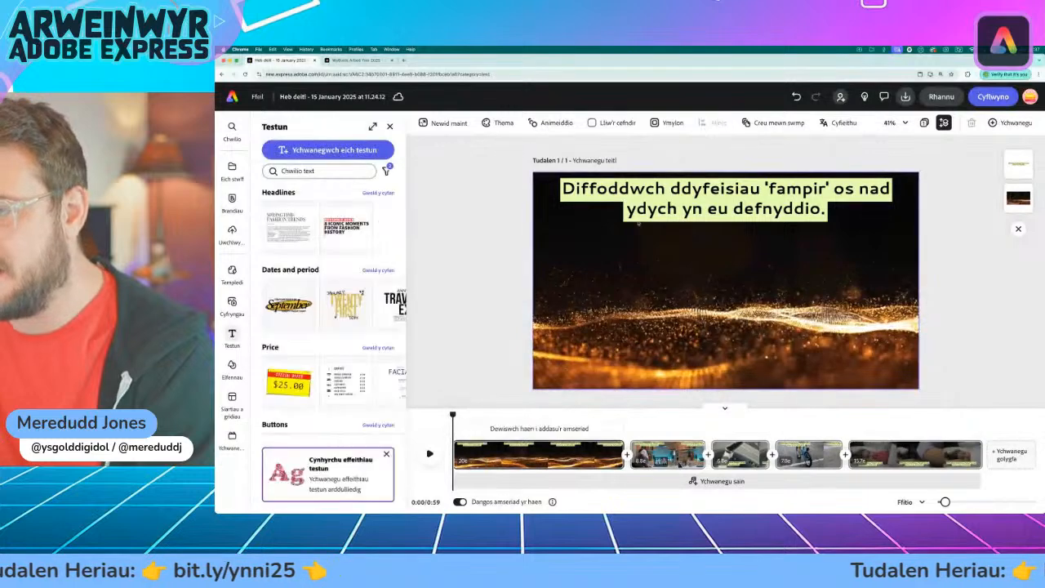
click(729, 190)
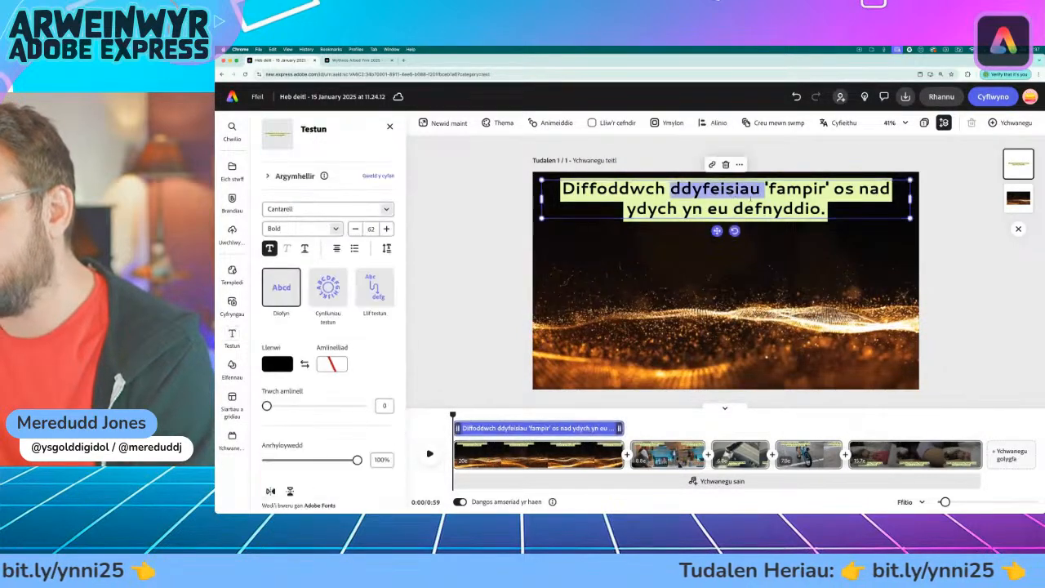
drag(825, 211, 680, 190)
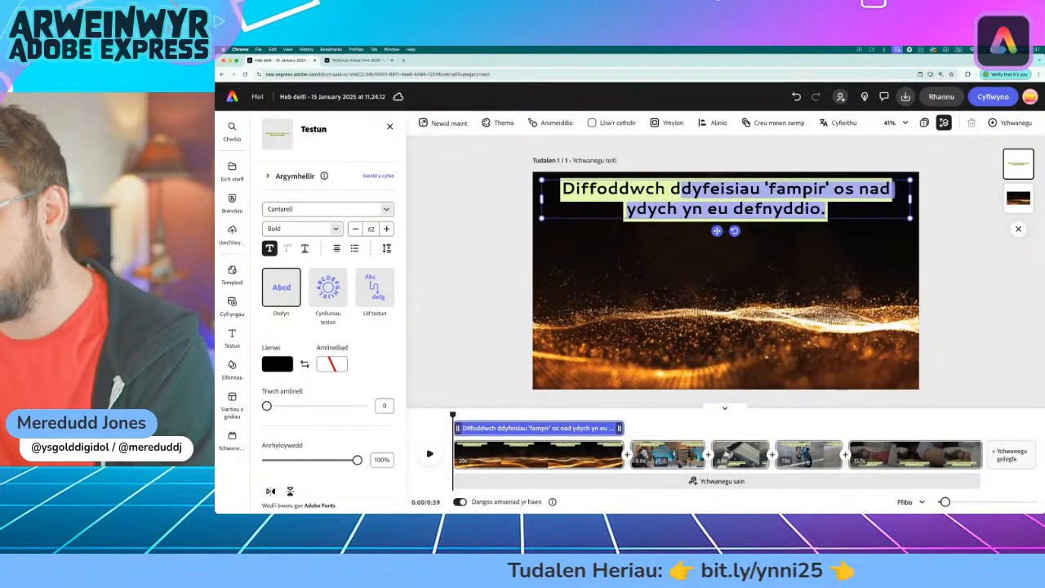
text(Pedwar syni)
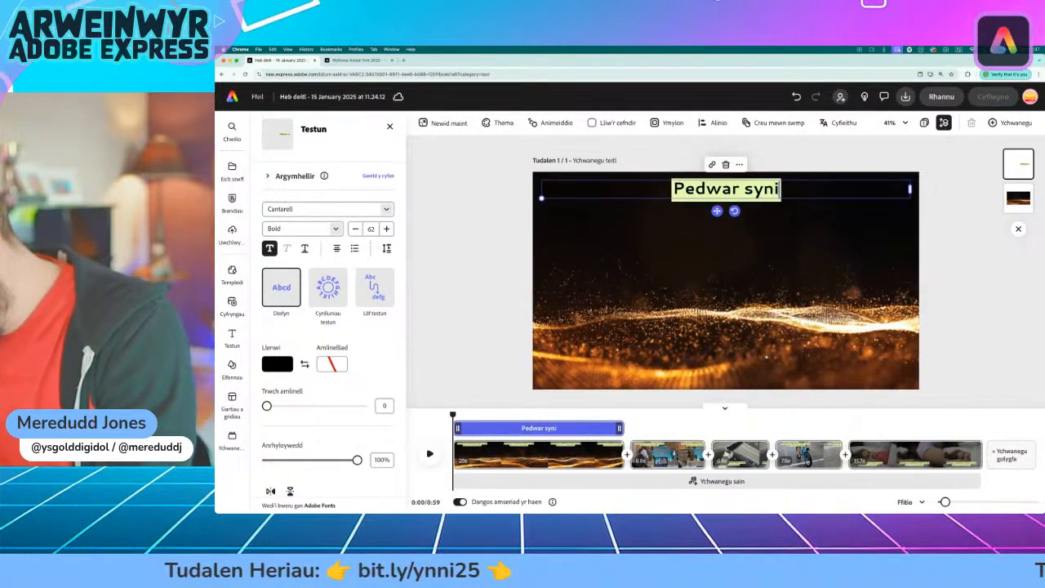
text(ad arbed y)
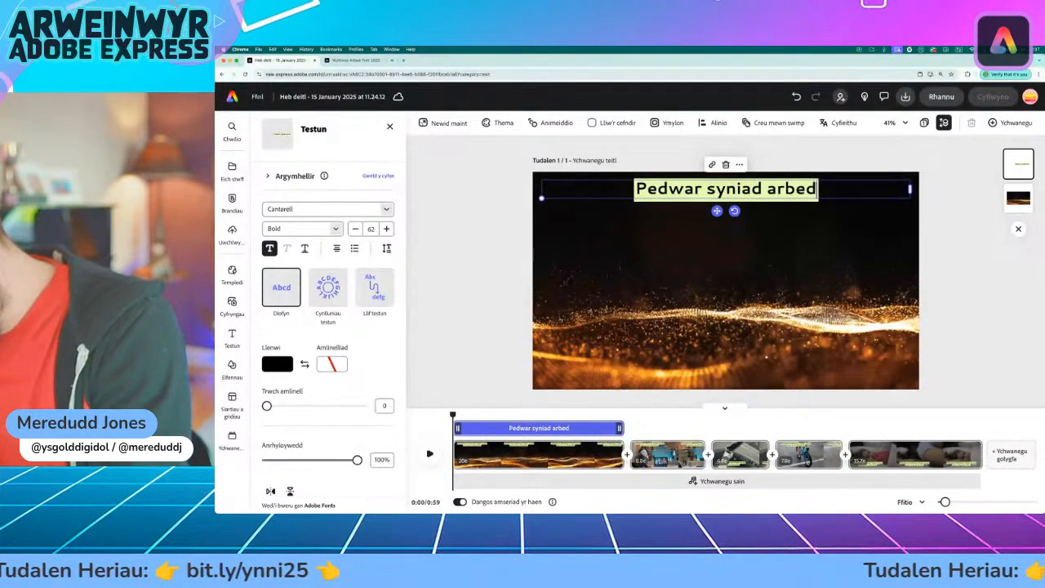
text(nni)
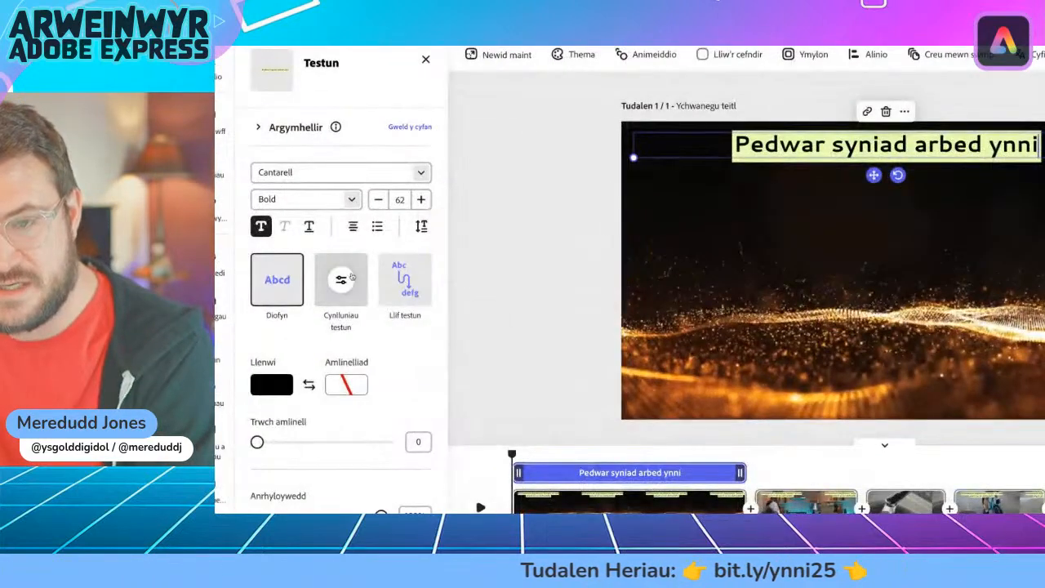
Apply a text layout to the opening title, reshape it into three stacked lines and centre it in the frame
click(328, 287)
click(415, 351)
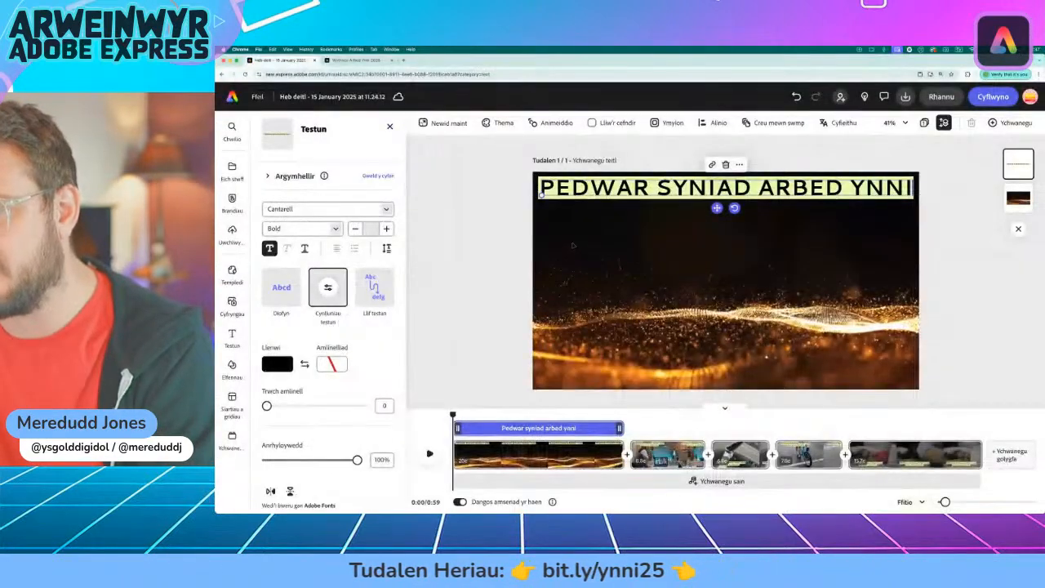
drag(542, 196, 576, 310)
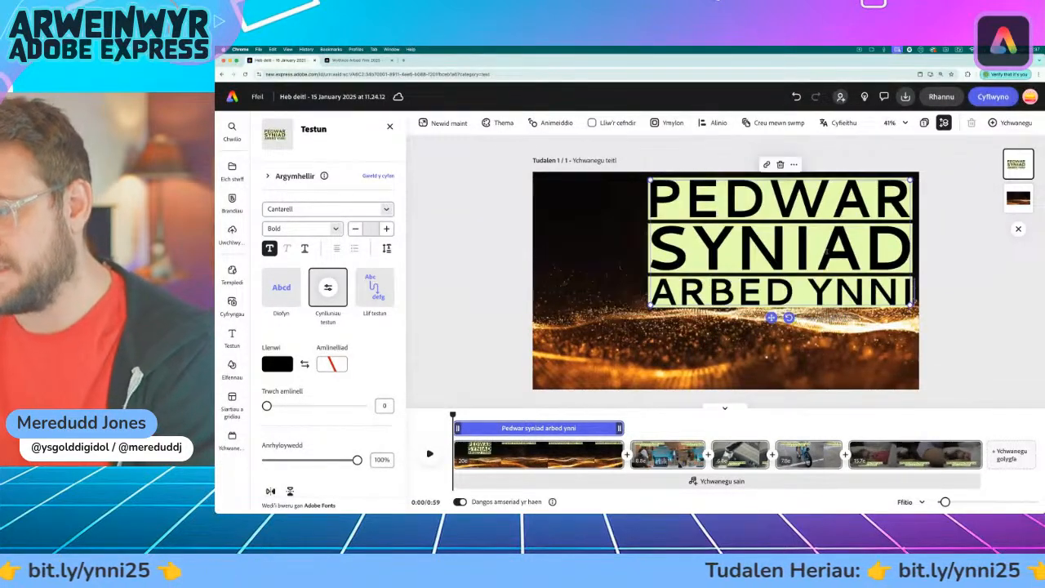
drag(771, 318, 716, 356)
click(507, 300)
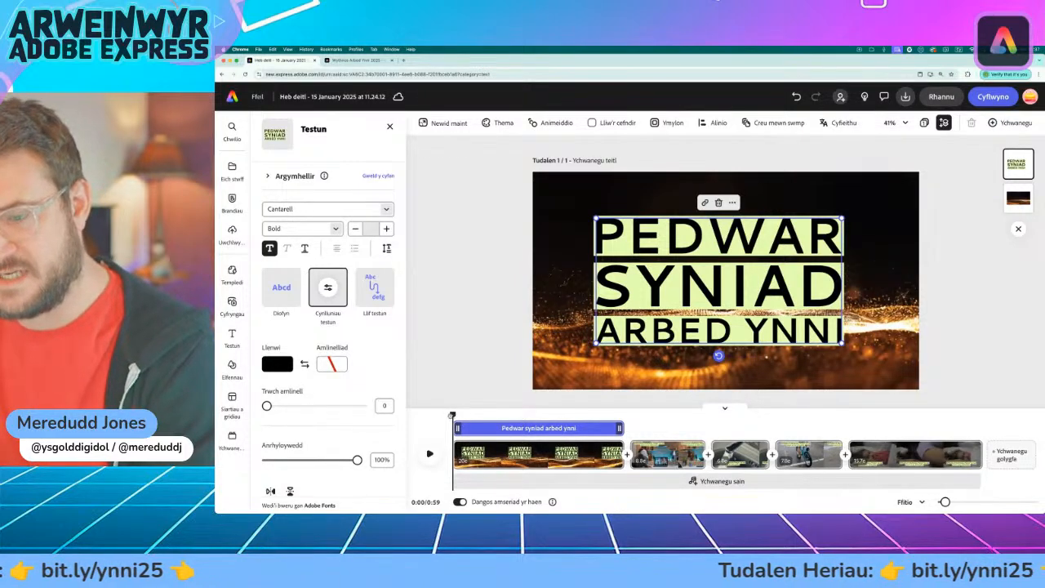
Replace the tap scene's caption with 'Trowch y dŵr i ffwrdd os nad oes ei angen.' copied from the challenge page
drag(452, 414, 643, 417)
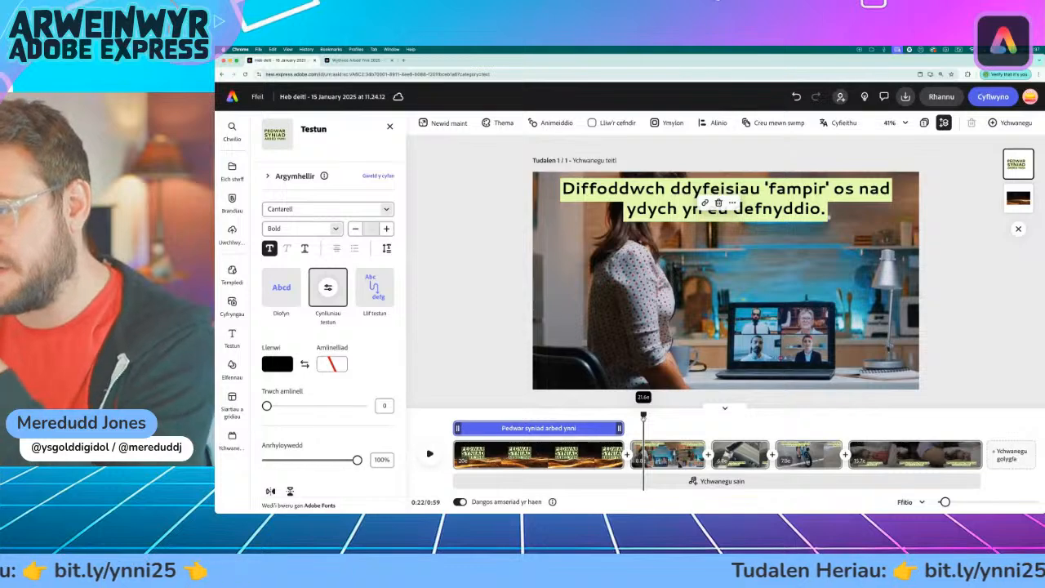
drag(643, 416, 715, 412)
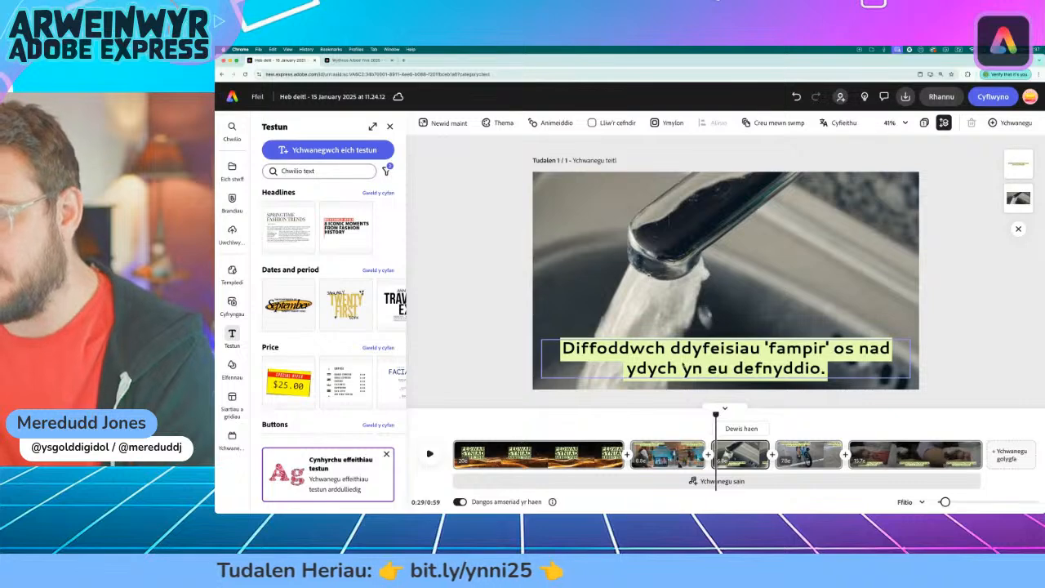
click(359, 60)
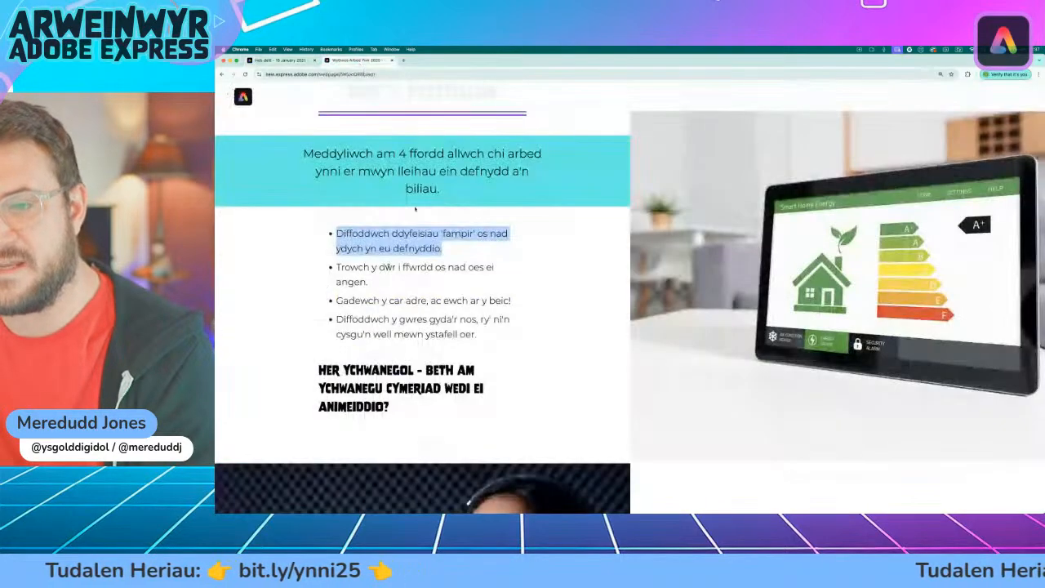
drag(336, 266, 375, 282)
key(super+c)
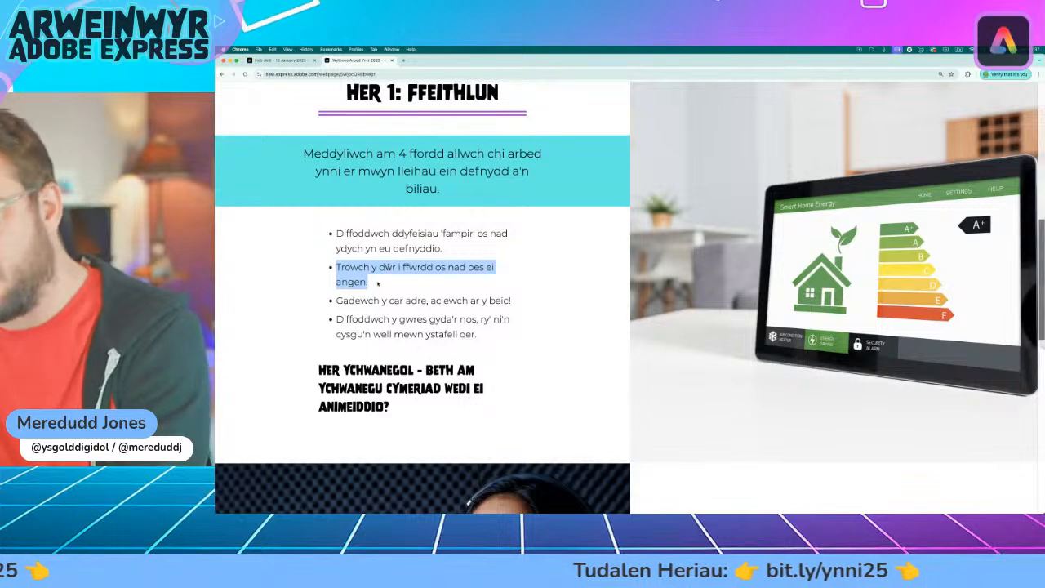
click(281, 62)
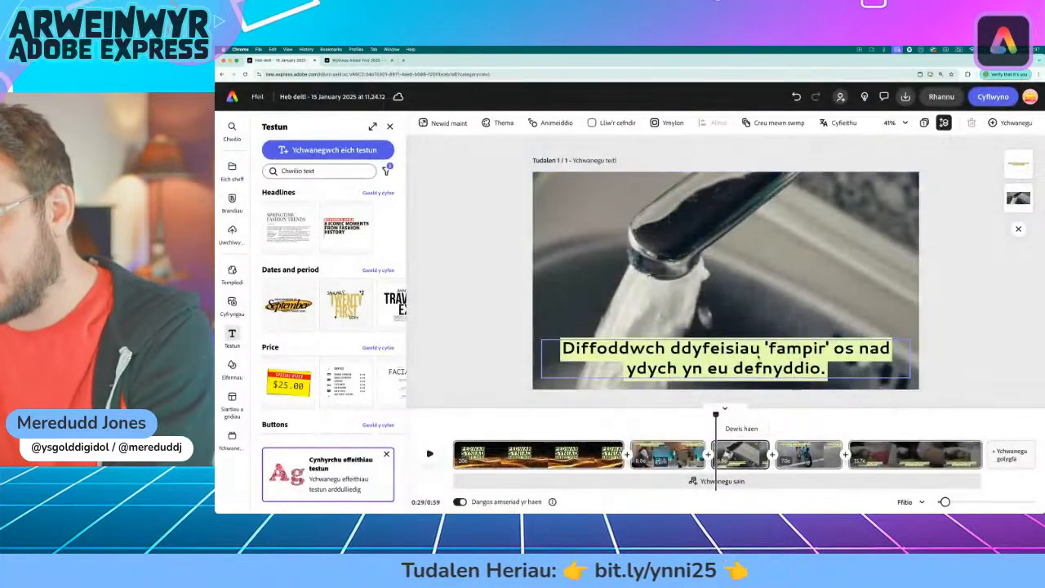
drag(825, 369, 702, 349)
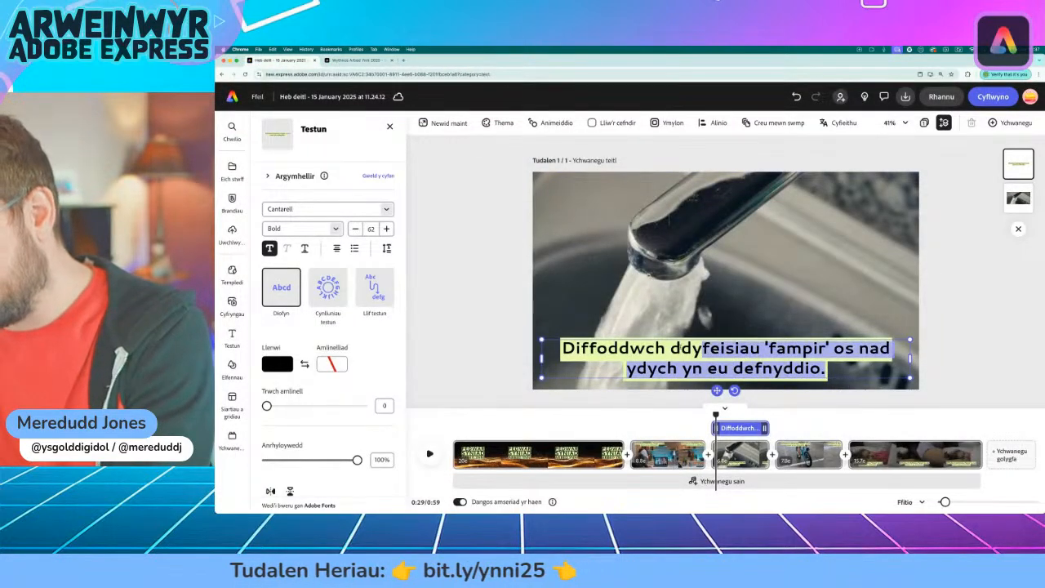
key(super+v)
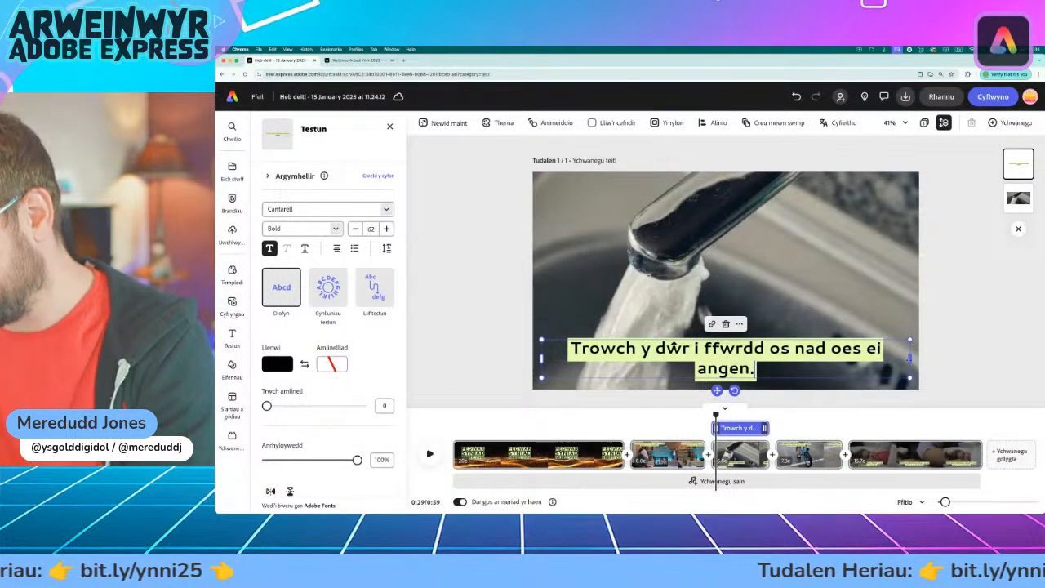
Narrow the tap caption's box, centre it near the frame's lower edge, and move the playhead to the bicycle scene
drag(909, 358, 824, 359)
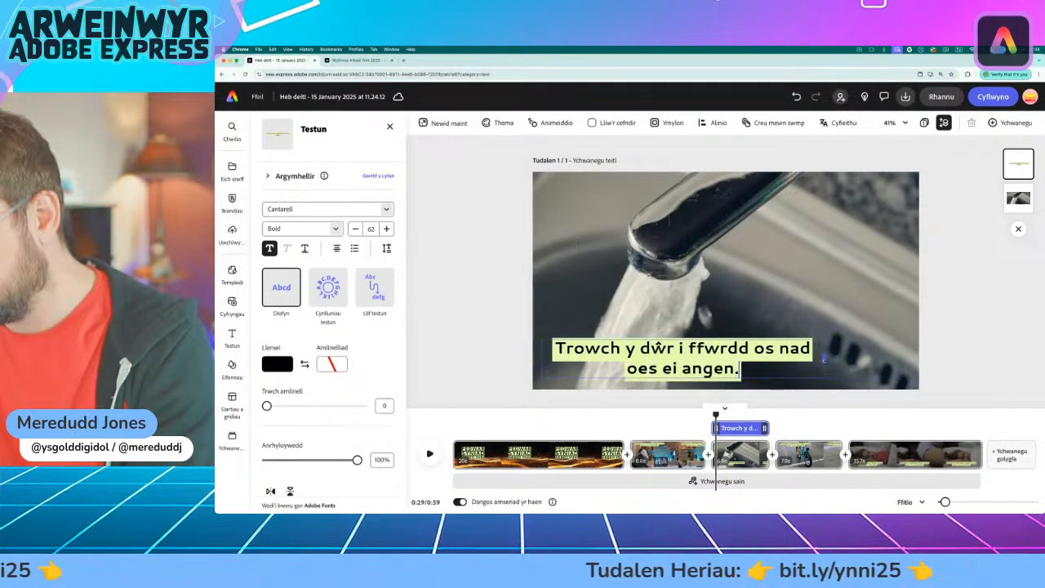
drag(674, 390, 716, 393)
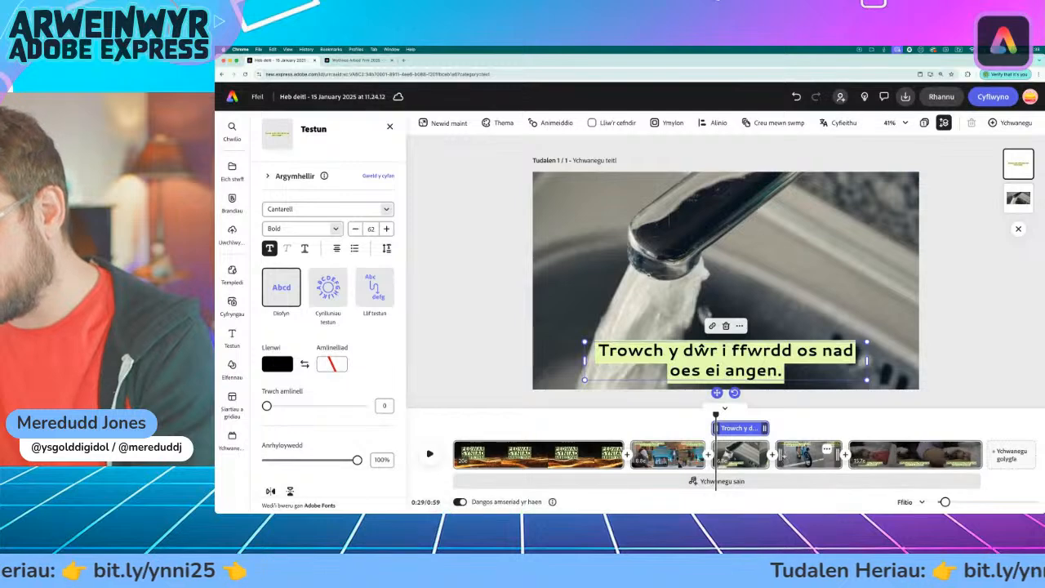
drag(715, 414, 797, 415)
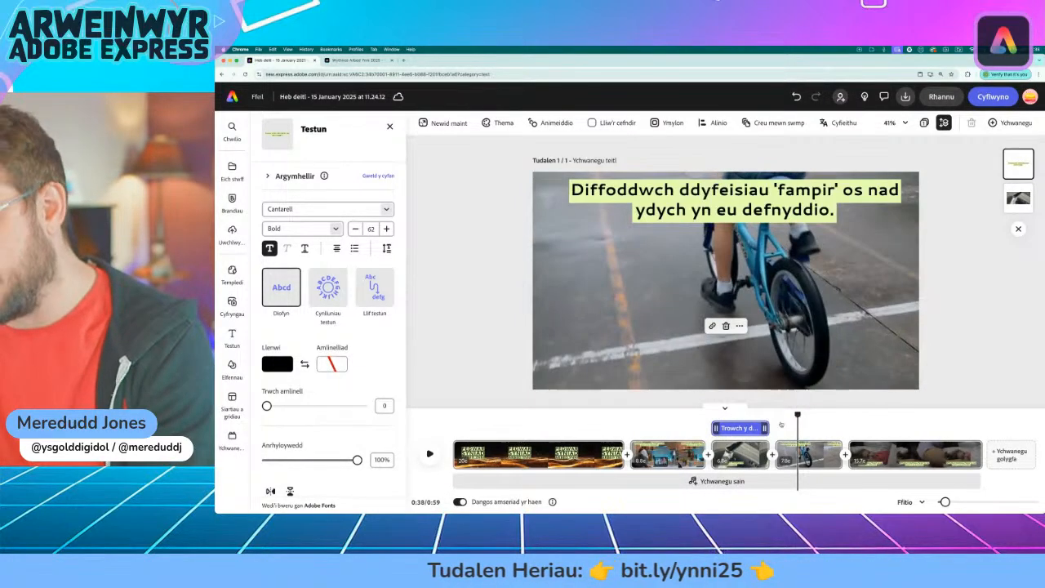
Replace the bicycle scene's caption with 'Gadewch y car adre, ac ewch ar y beic!' from the challenge page and centre it near the frame's upper edge
click(340, 60)
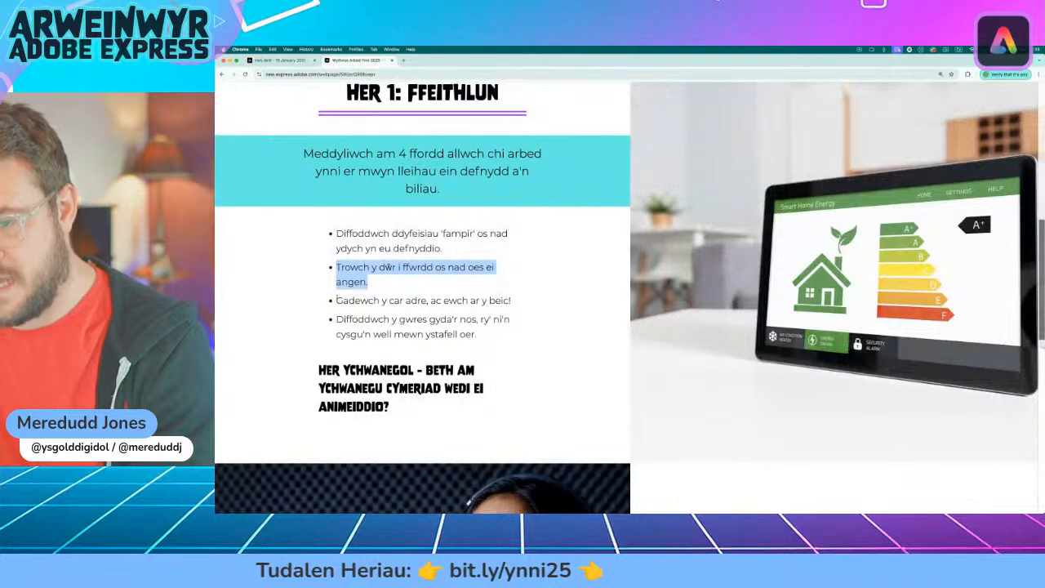
drag(335, 301, 424, 300)
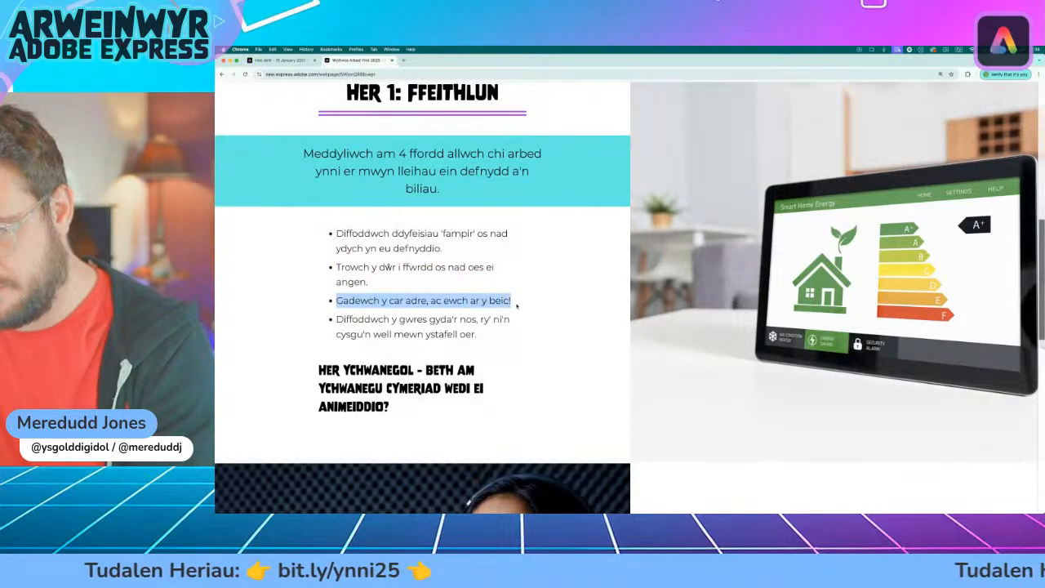
click(277, 62)
click(823, 210)
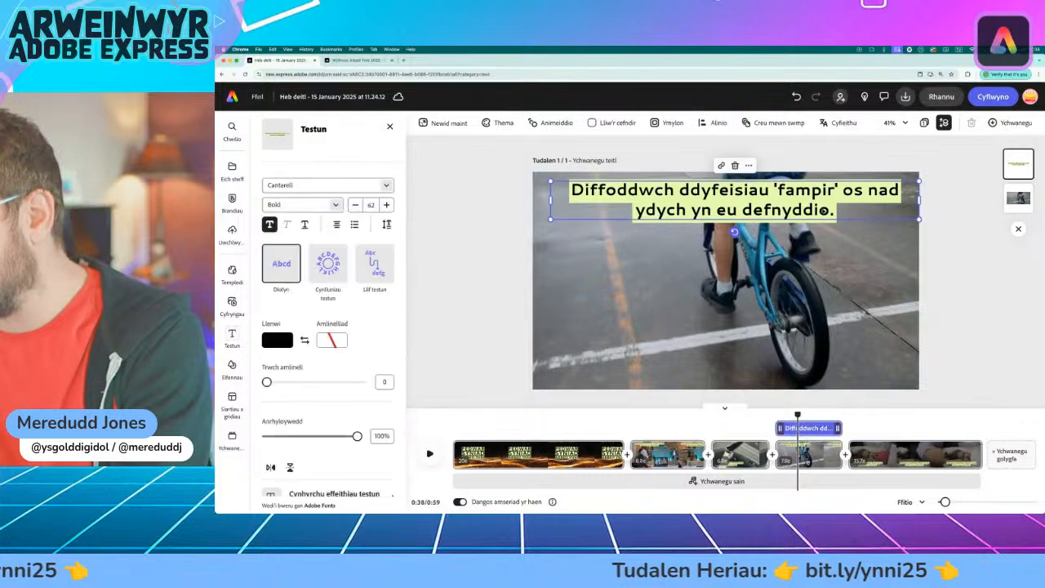
drag(833, 210, 625, 190)
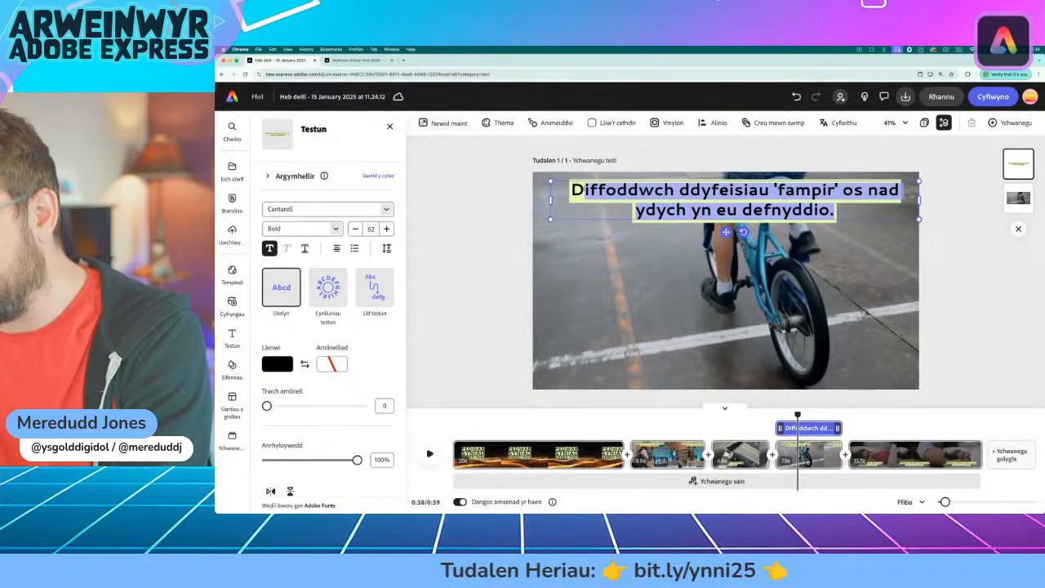
text(Gadewch y car adre, ac ewch ar y beic!)
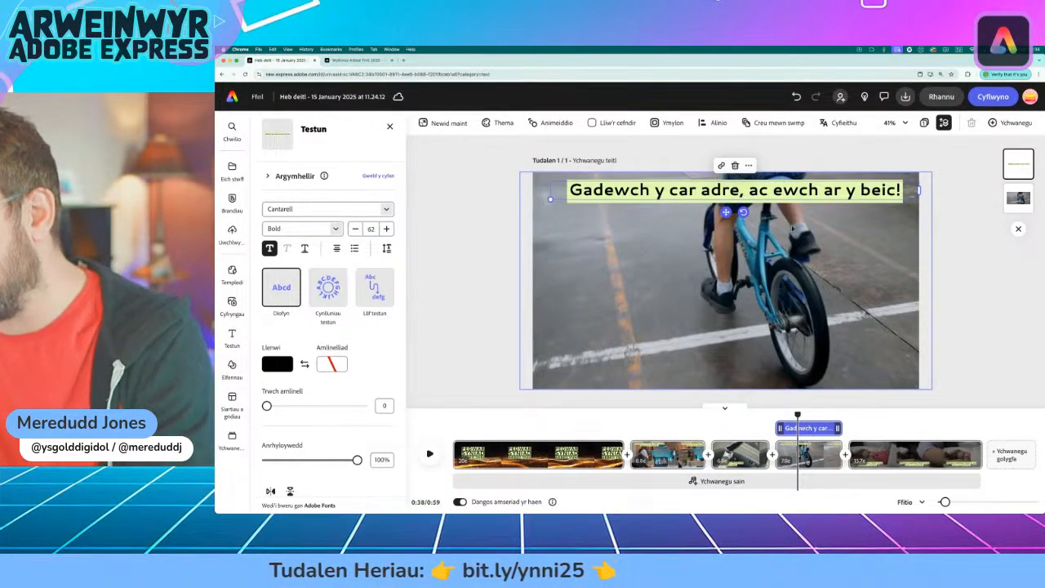
drag(725, 212, 717, 208)
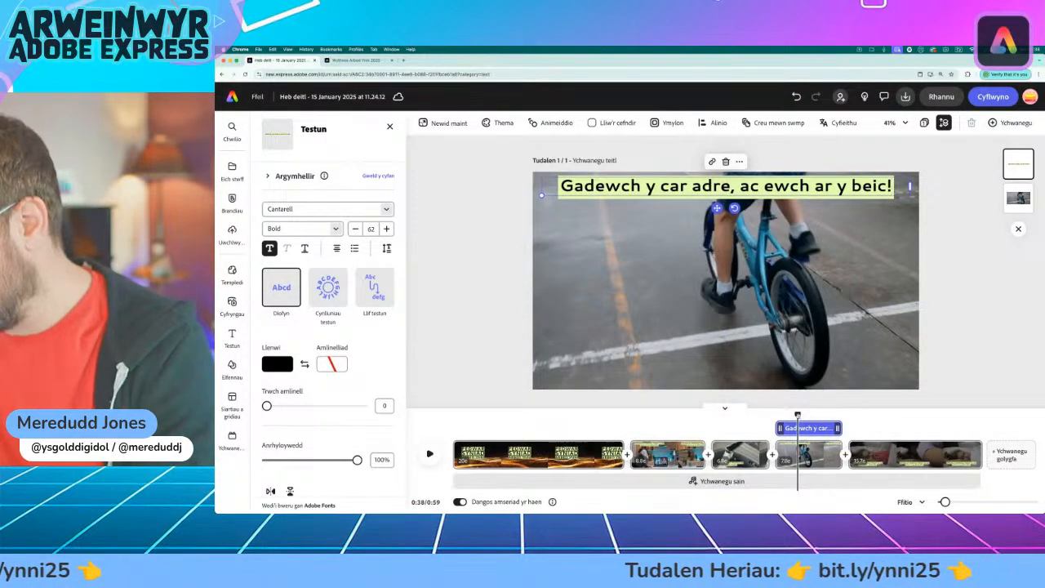
Replace the sleeping scene's caption with 'Diffoddwch y gwres gyda'r nos, ry' ni'n cysgu'n well mewn ystafell oer.' copied from the challenge page
drag(797, 415, 888, 423)
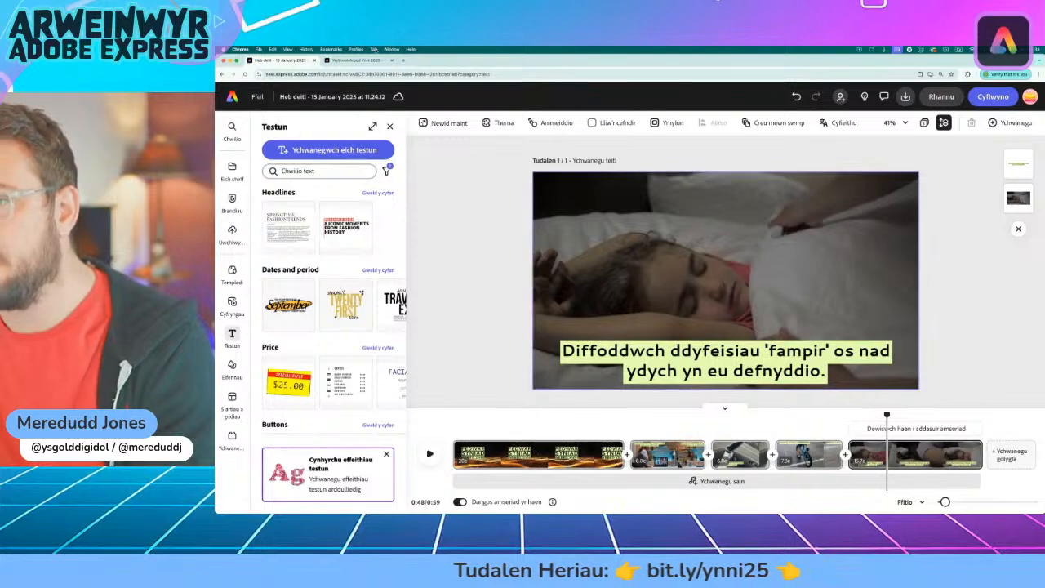
click(364, 61)
click(337, 319)
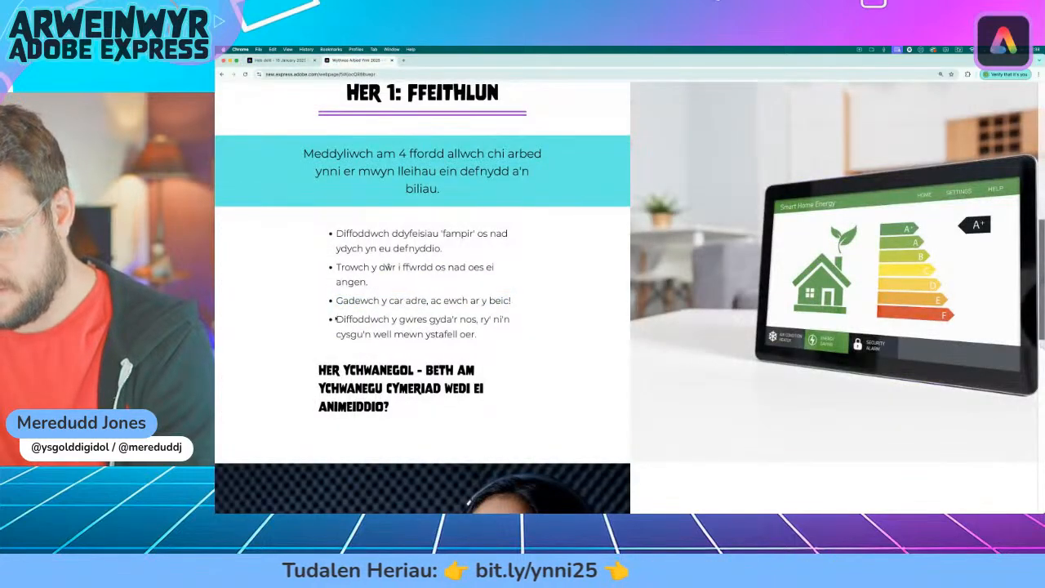
drag(337, 319, 417, 329)
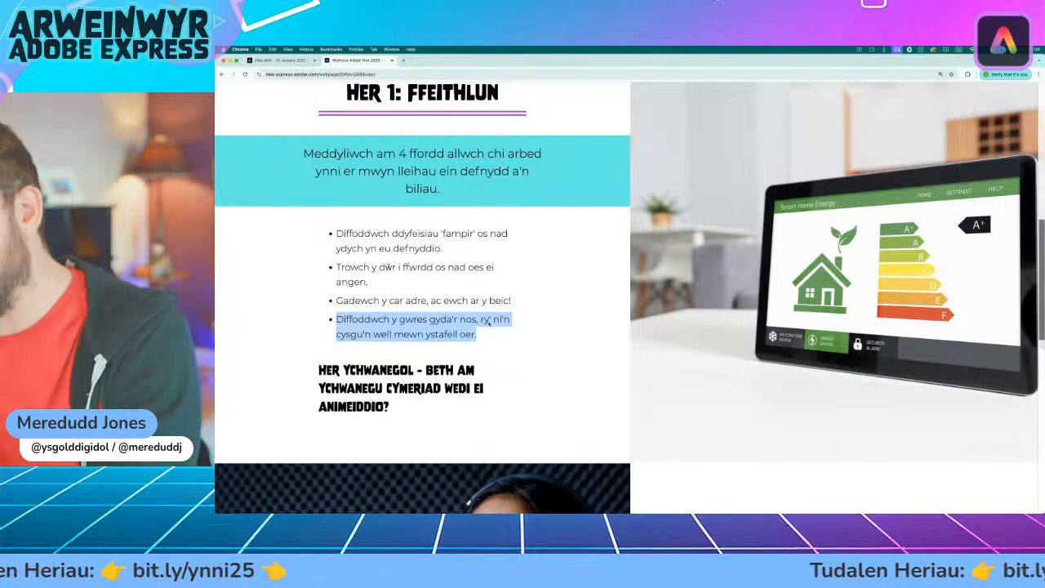
click(282, 61)
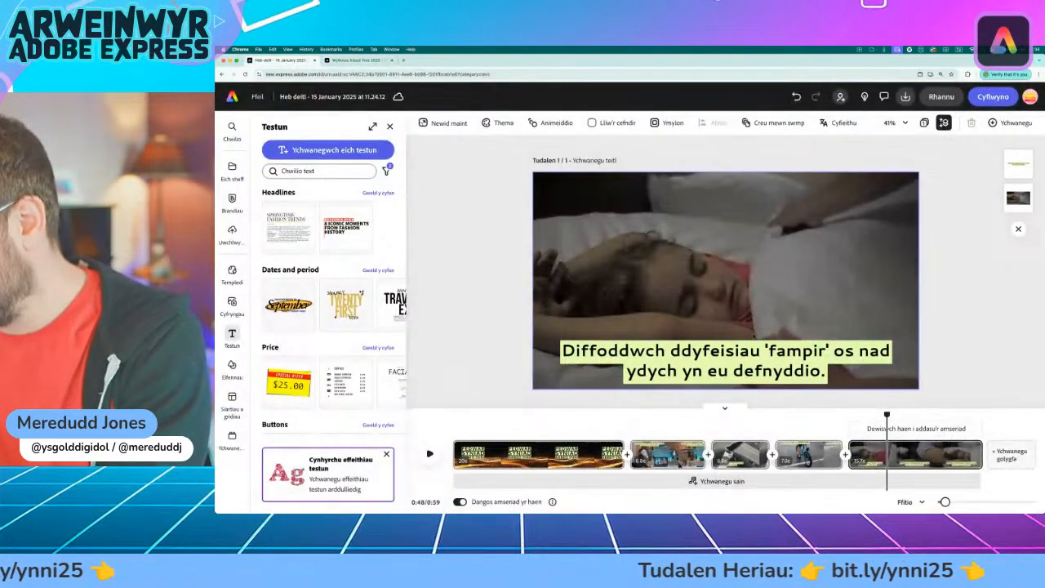
double_click(776, 371)
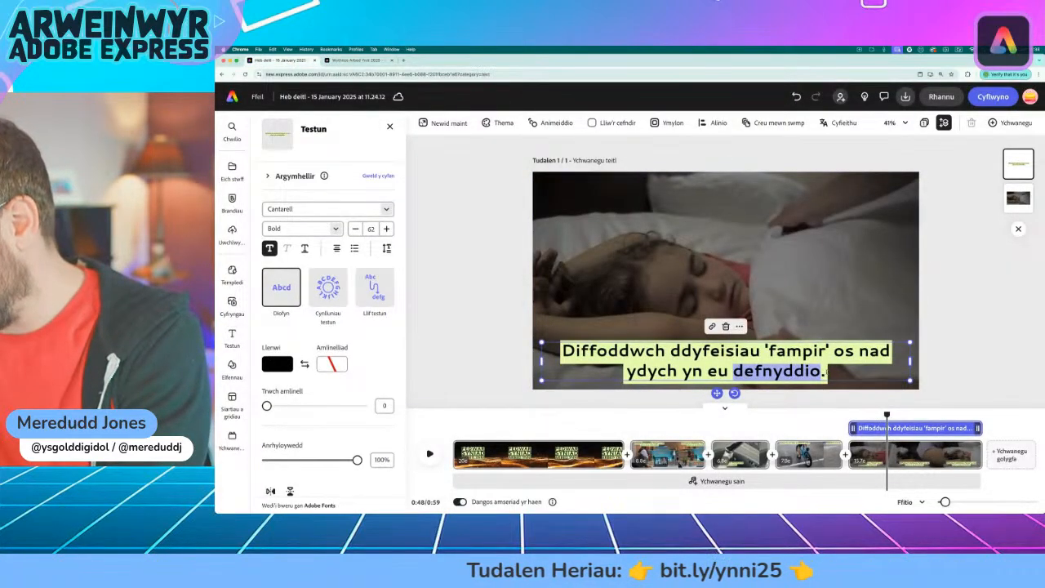
drag(826, 371, 627, 350)
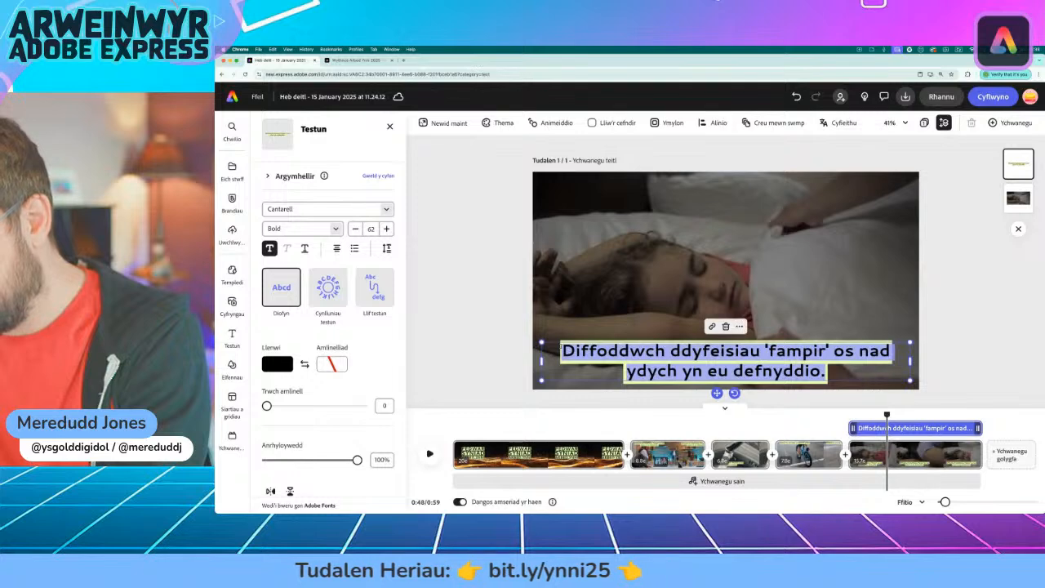
text(Diffoddwch y gwres gyda'r nos, ry' ni'n cysgu'n well mewn ystafell oer.)
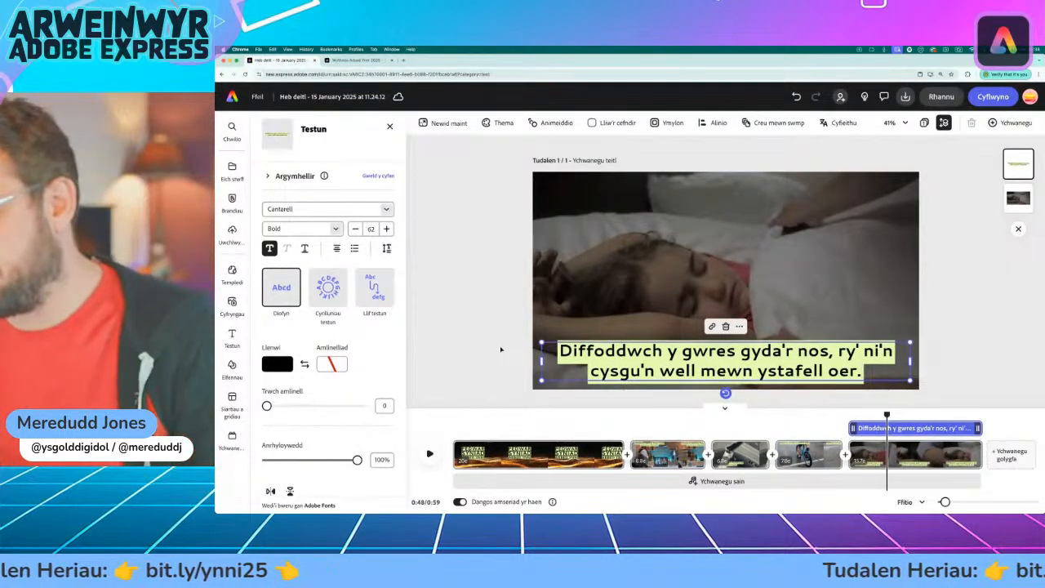
click(508, 350)
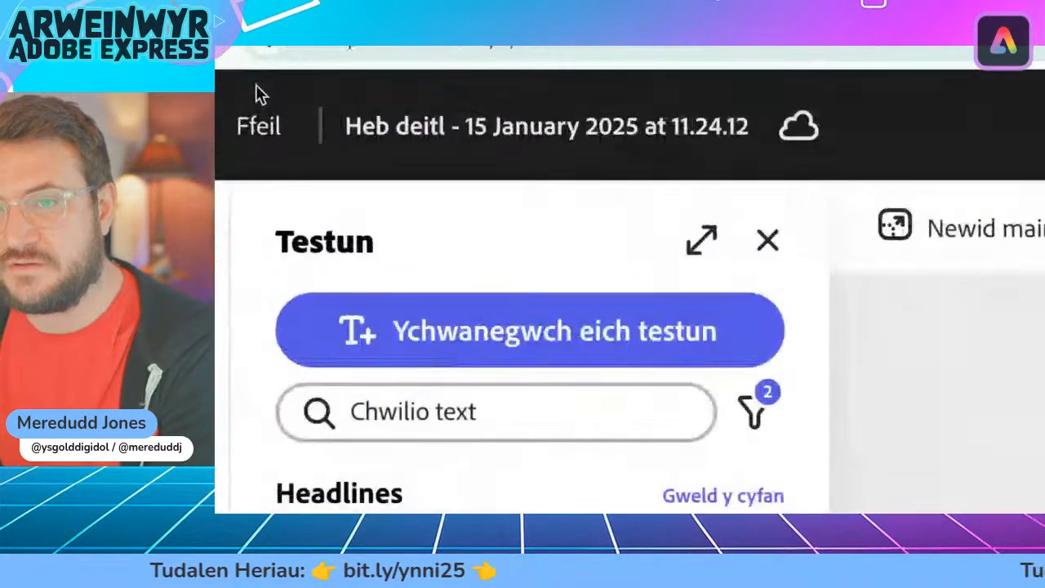
Rename the project as 'Fideo Arbed Ynni 25'
click(368, 98)
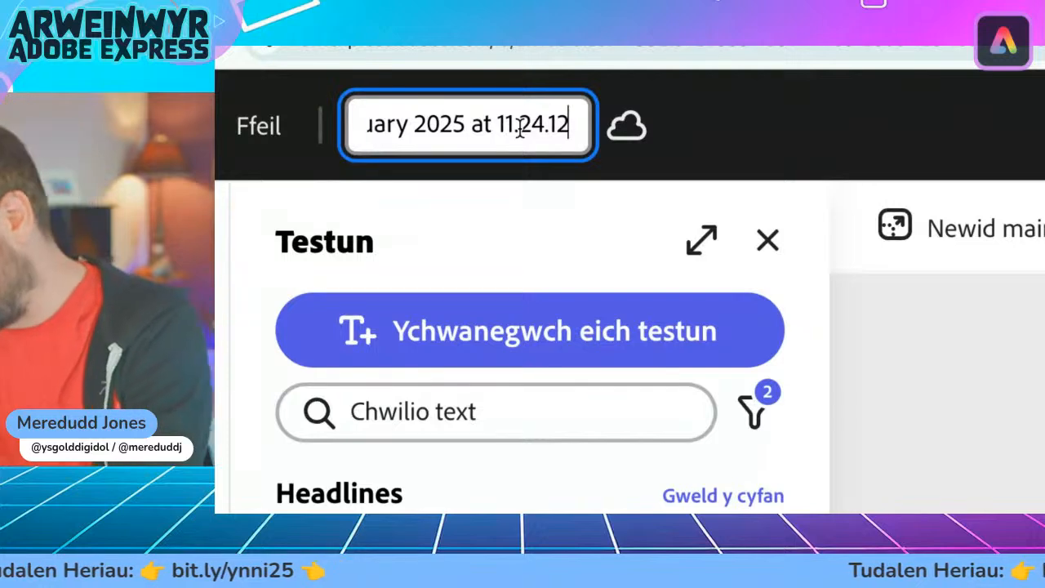
key(ctrl+a)
text(F)
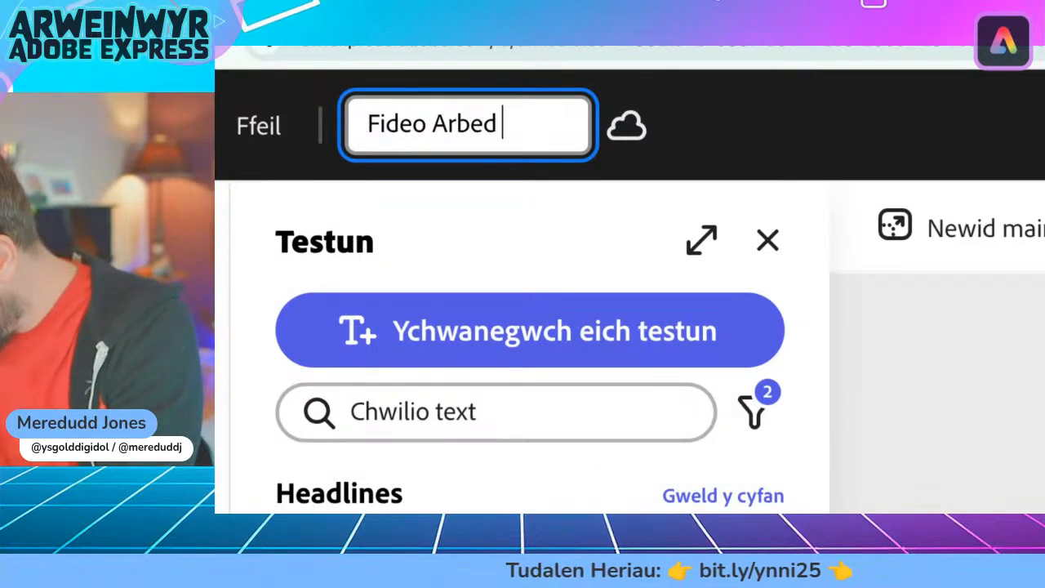
text(ideo Arbed Ynni 25)
key(Return)
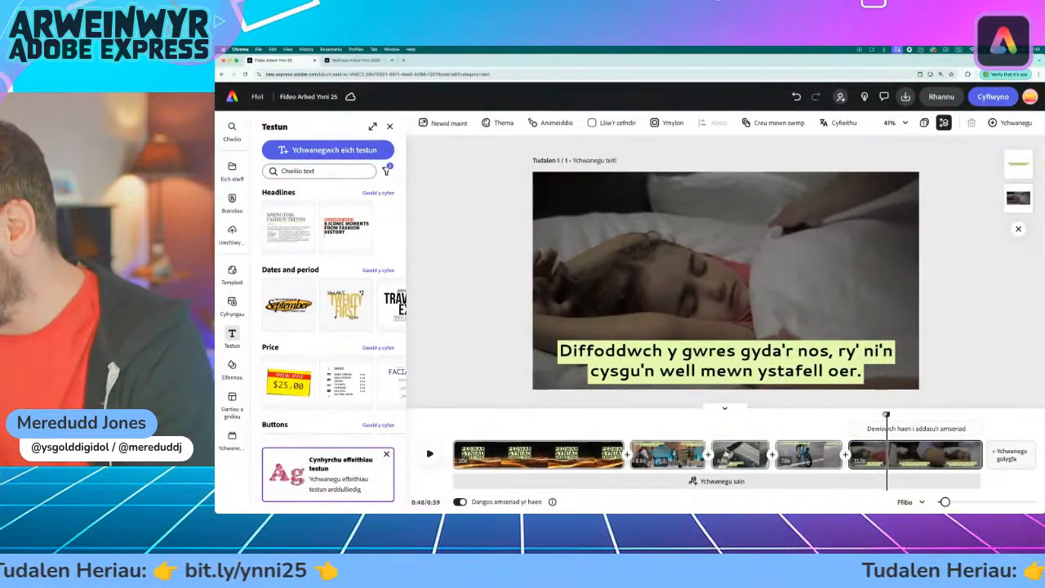
Record a voiceover of about 4.7 seconds for the opening title scene, starting at the beginning of the timeline
drag(885, 415, 452, 415)
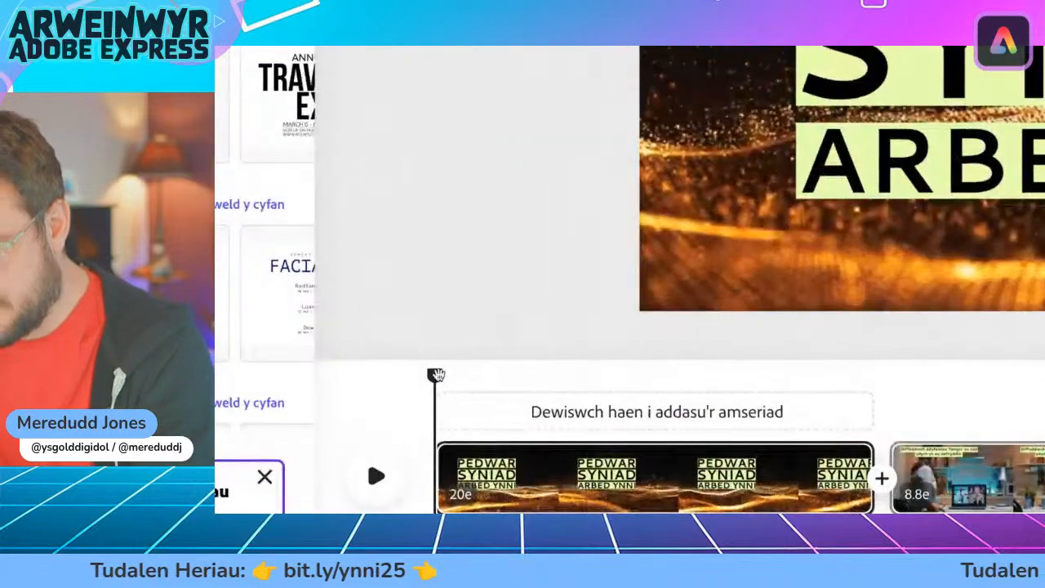
drag(452, 415, 415, 395)
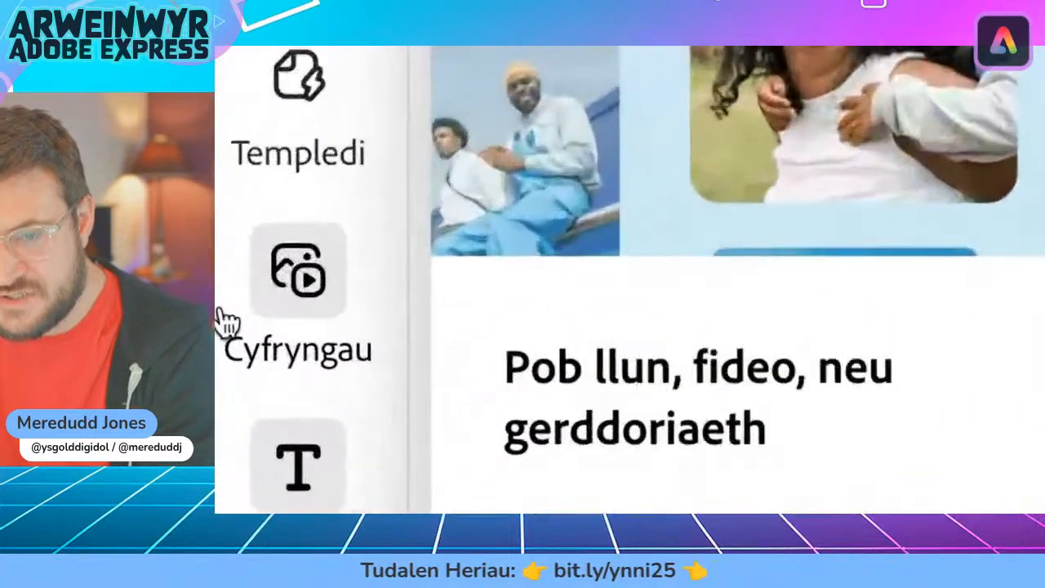
click(276, 302)
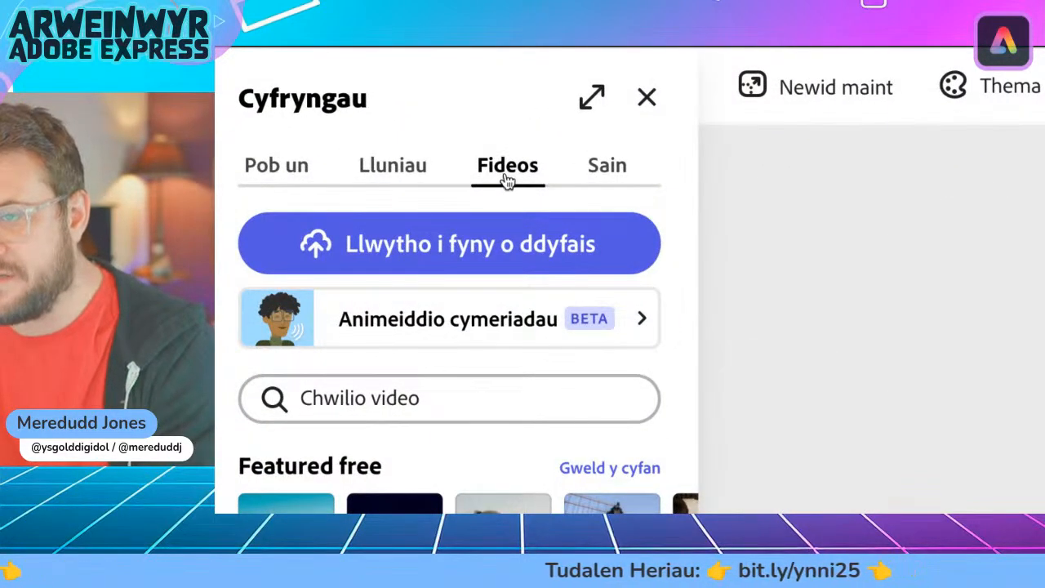
click(608, 168)
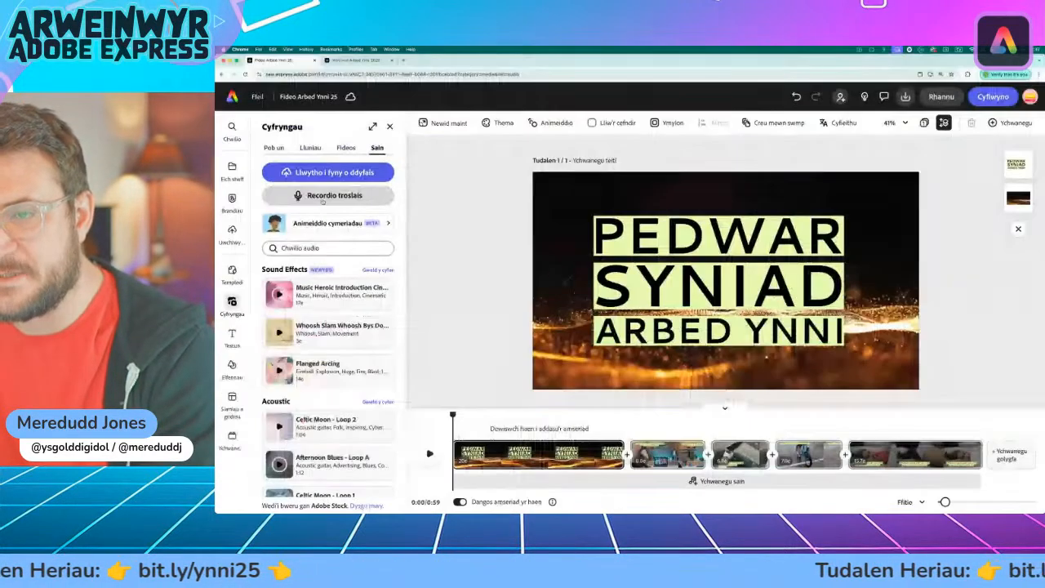
click(392, 199)
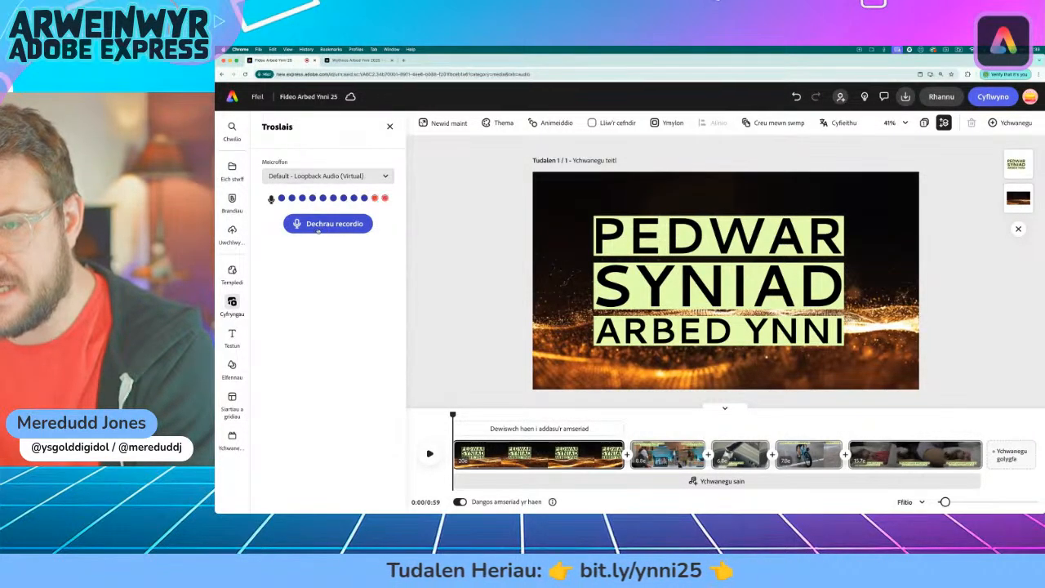
click(313, 228)
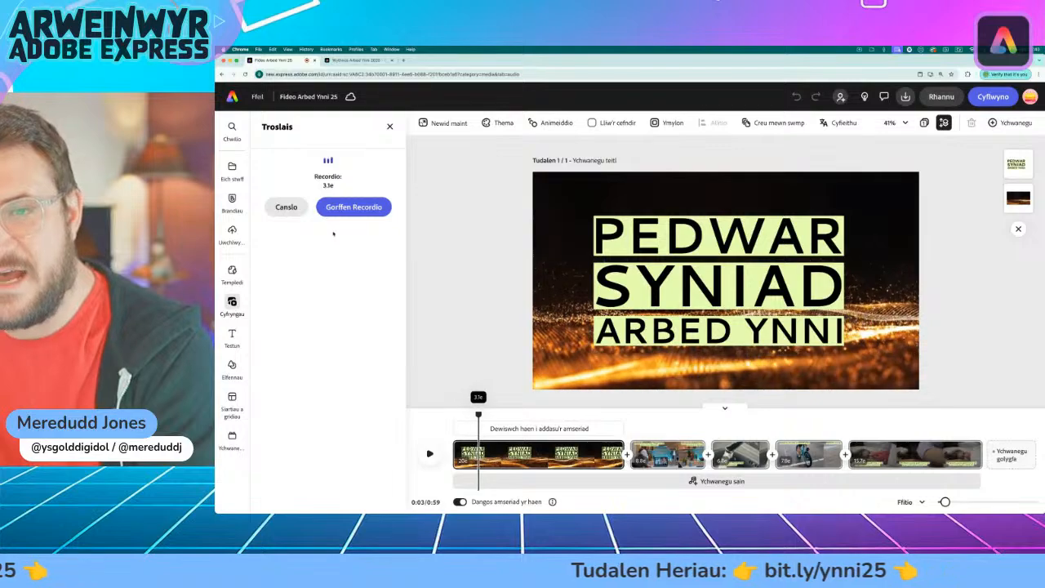
click(354, 206)
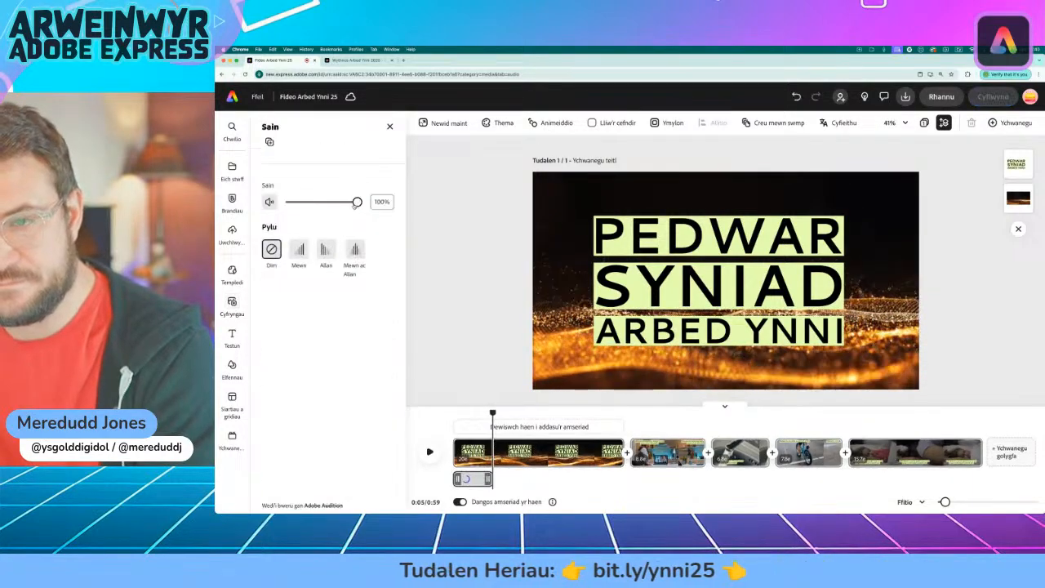
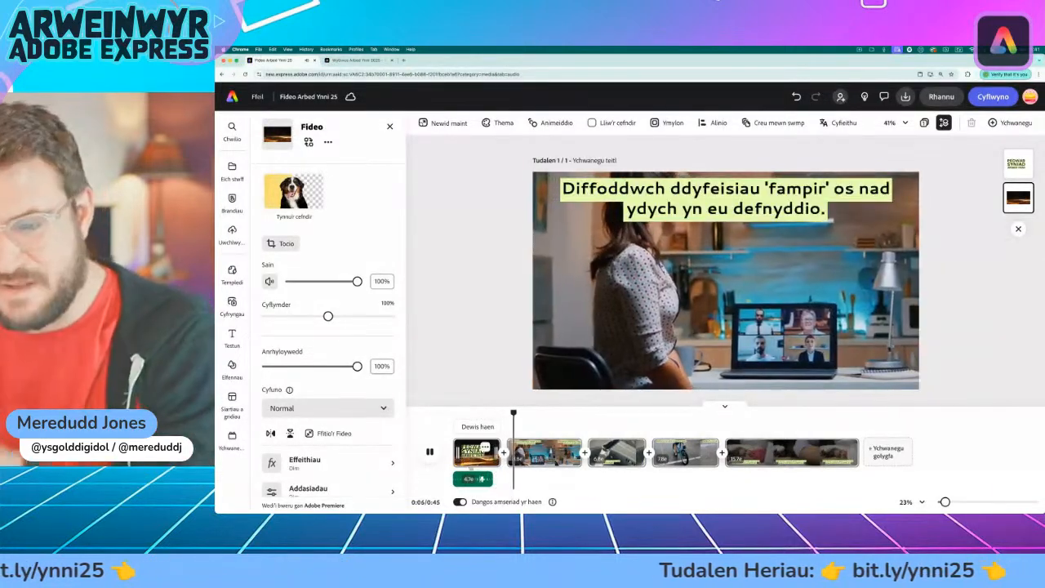
Record a voiceover of about 4.6 seconds from the start of the devices scene and trim that scene to 5.2 seconds
click(440, 456)
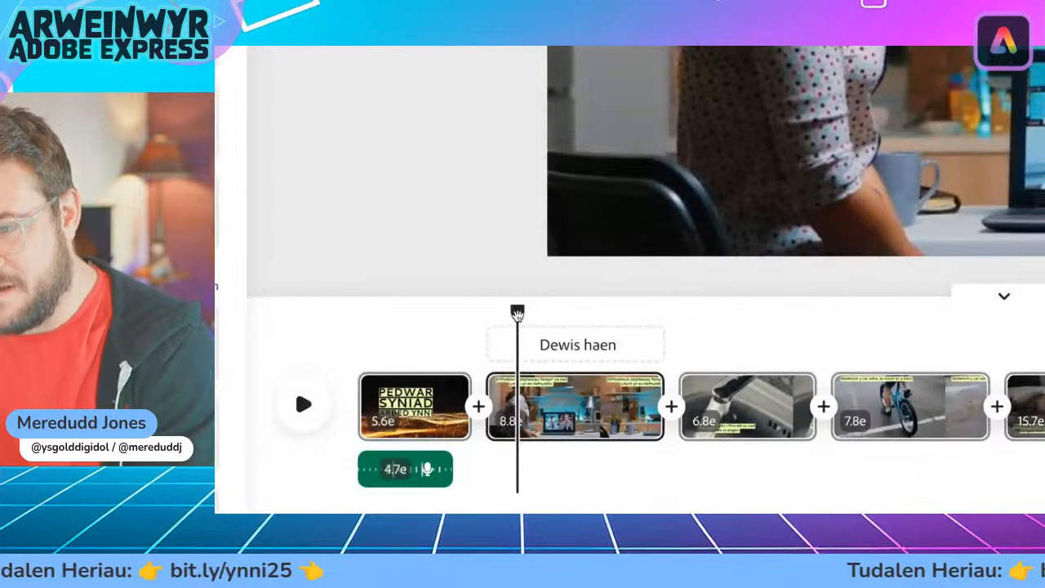
drag(516, 313, 488, 314)
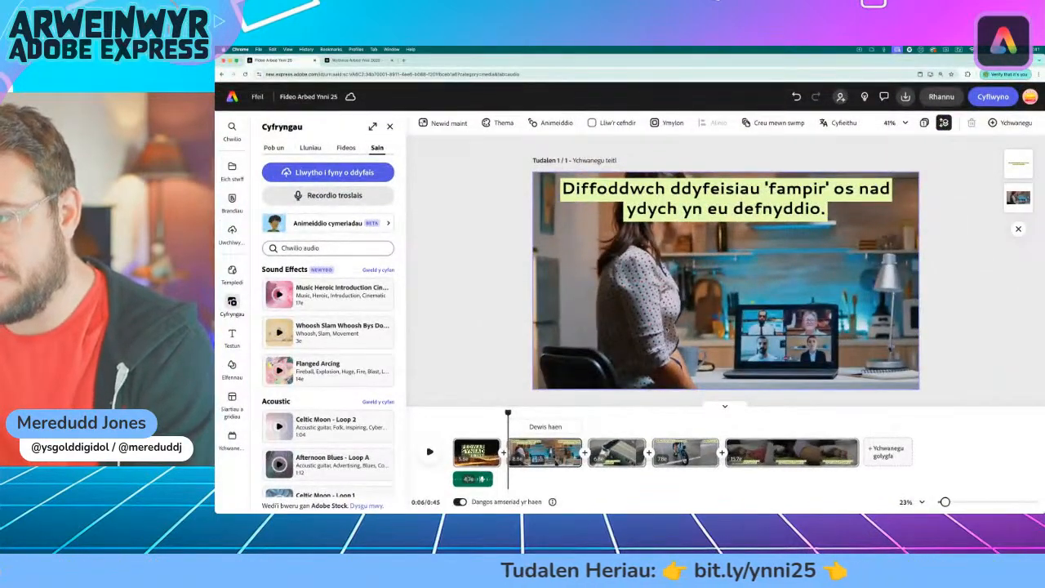
click(339, 195)
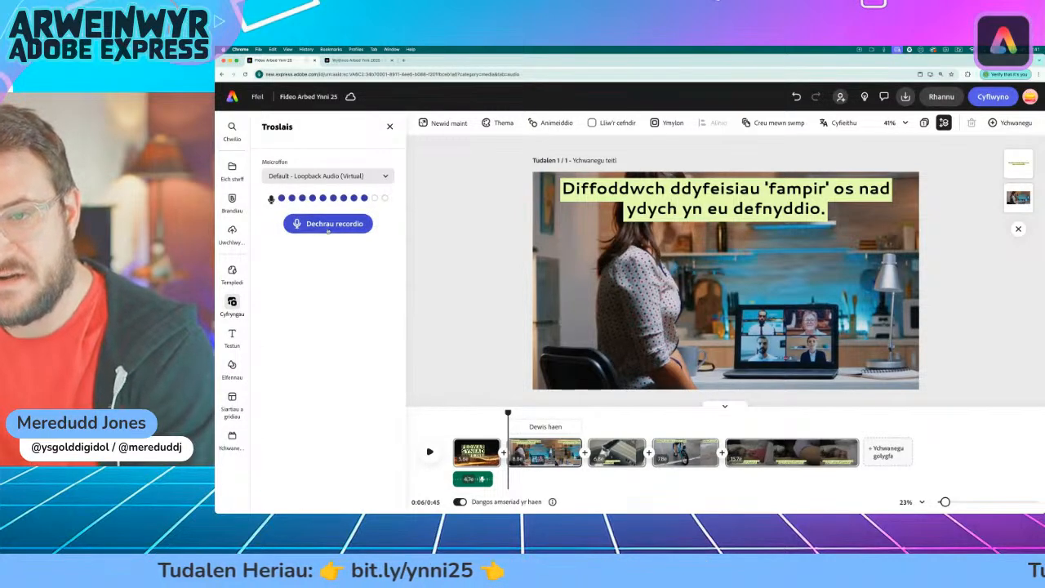
click(328, 226)
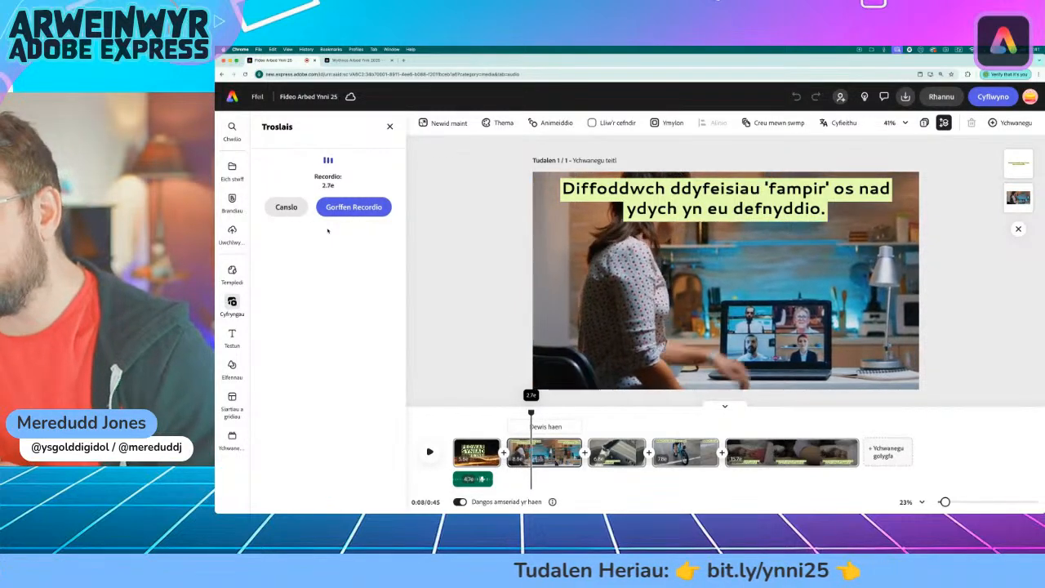
click(354, 206)
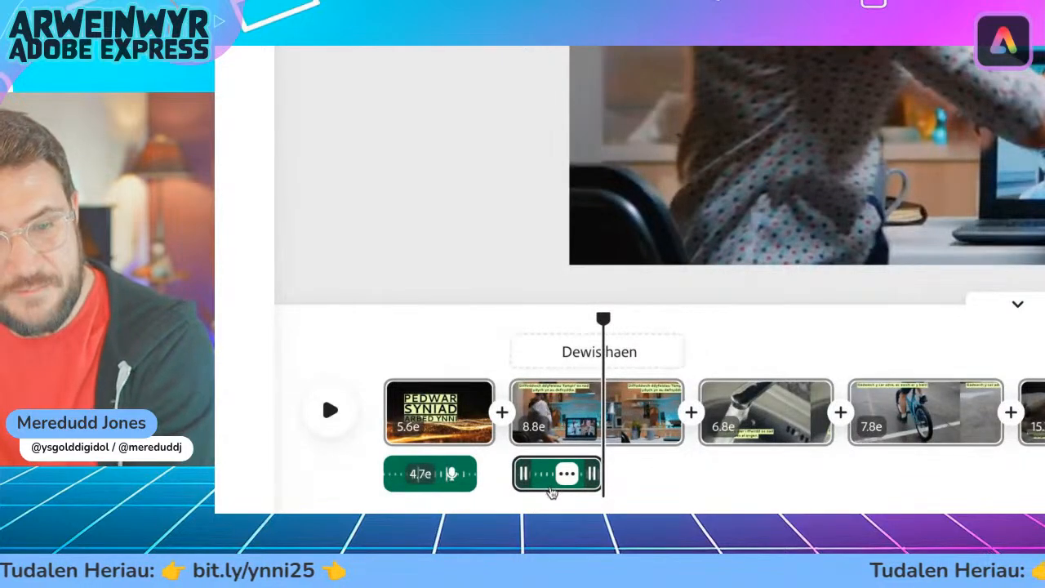
drag(672, 431, 602, 436)
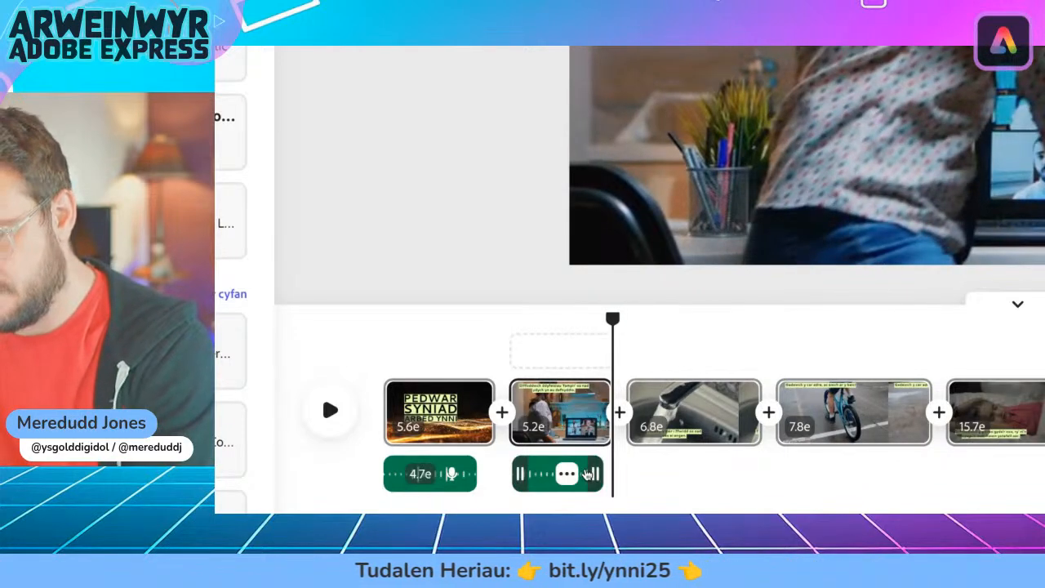
Record a voiceover of about 3.5 seconds from the start of the tap scene
drag(612, 308, 616, 318)
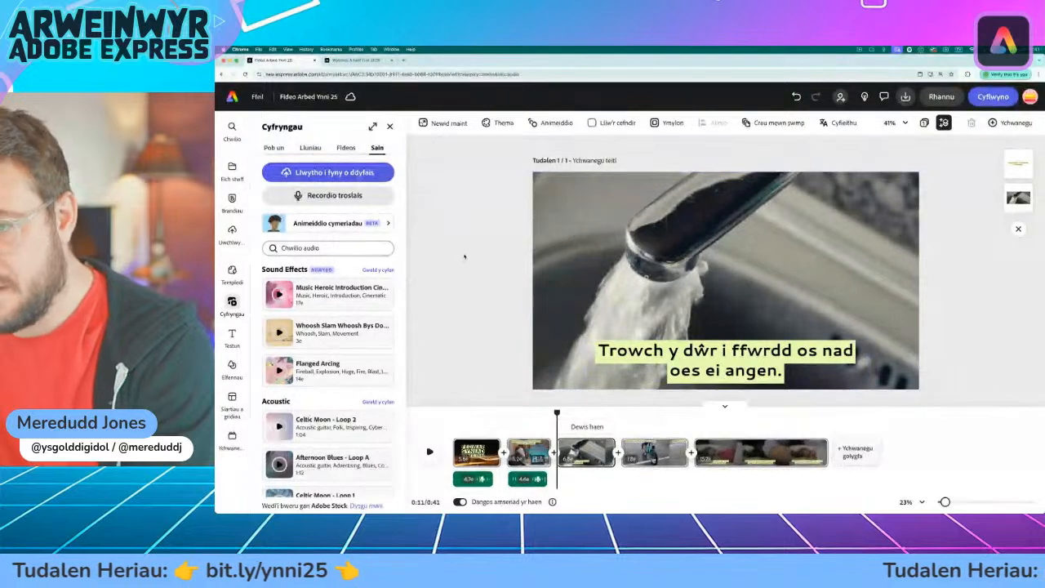
click(328, 195)
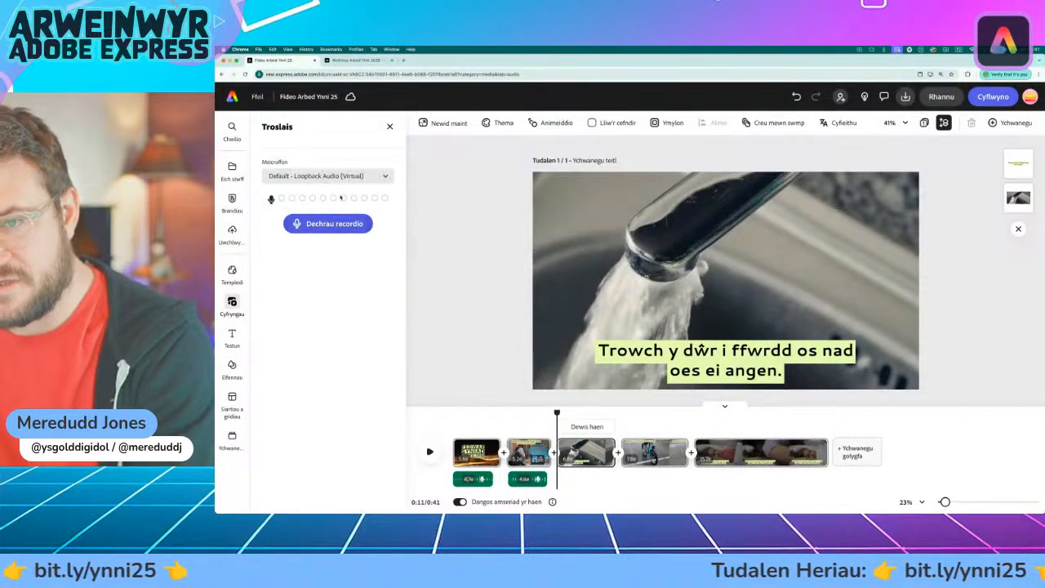
click(325, 224)
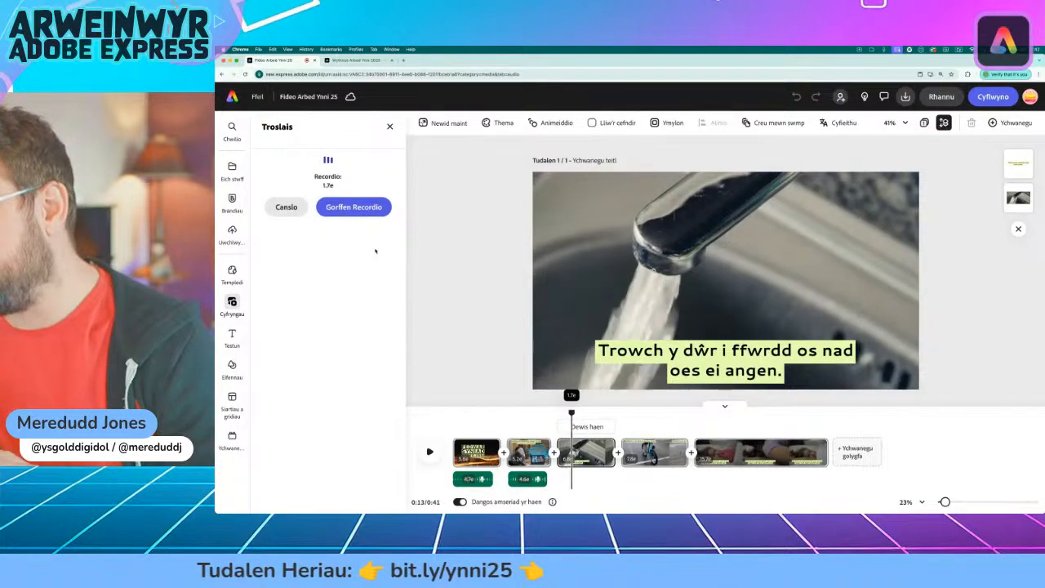
click(353, 209)
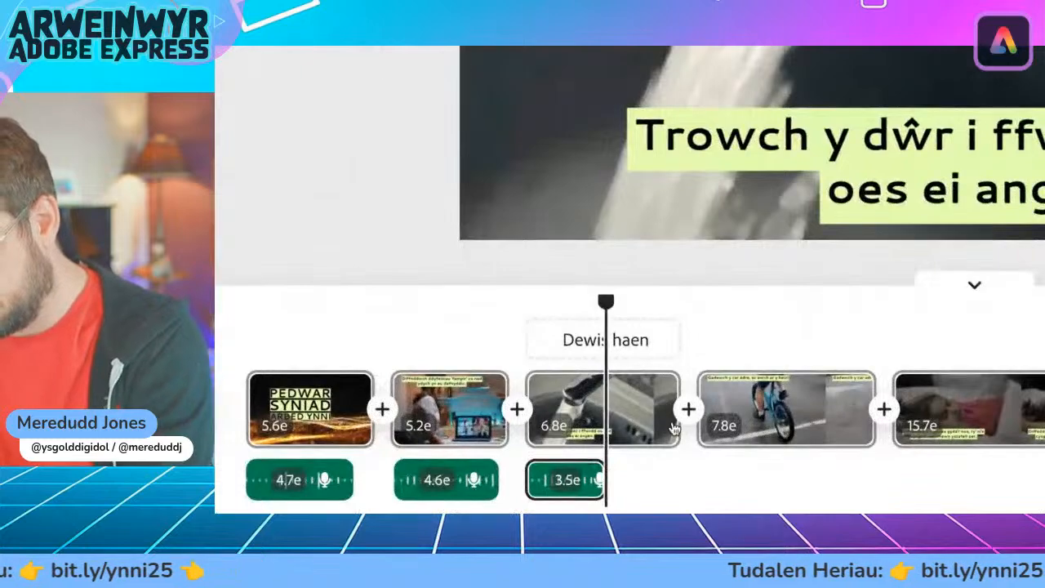
Trim the end of the tap scene so that it lasts 4.1 seconds
drag(674, 429, 598, 416)
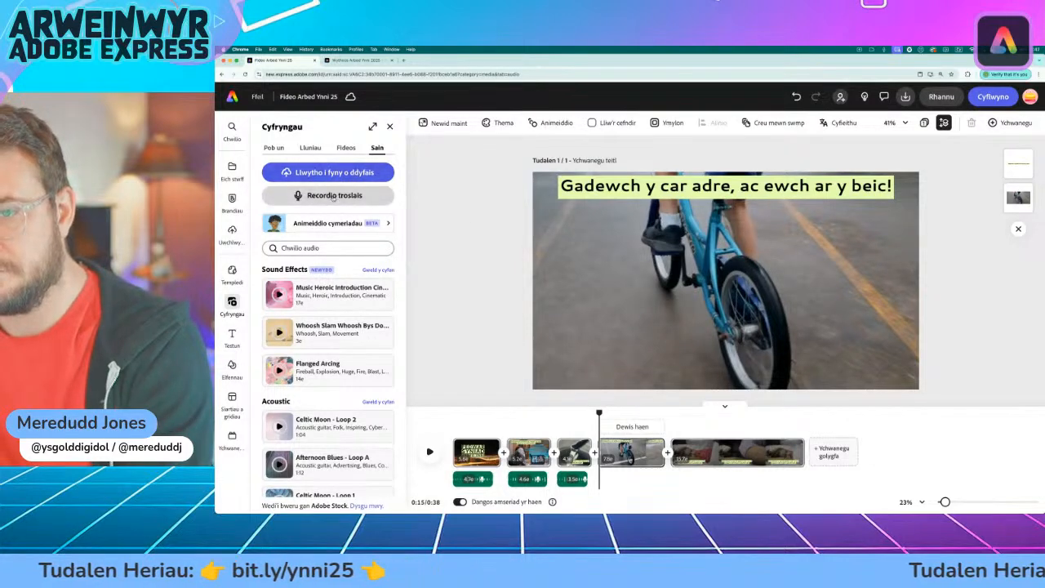
Record a voiceover of about 3.6 seconds from the start of the bicycle scene and trim that scene to 4.3 seconds
click(333, 195)
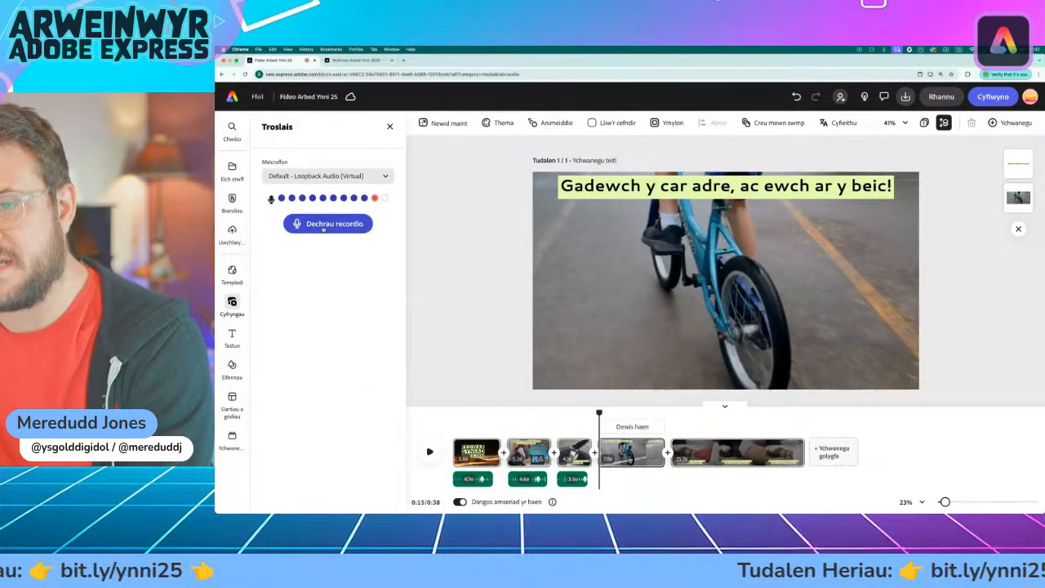
click(324, 225)
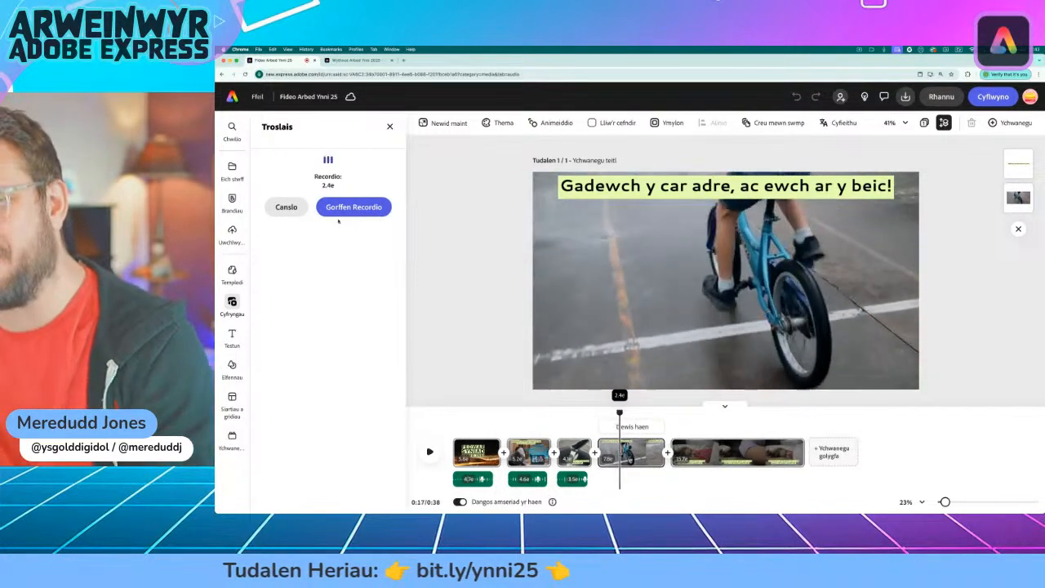
click(353, 207)
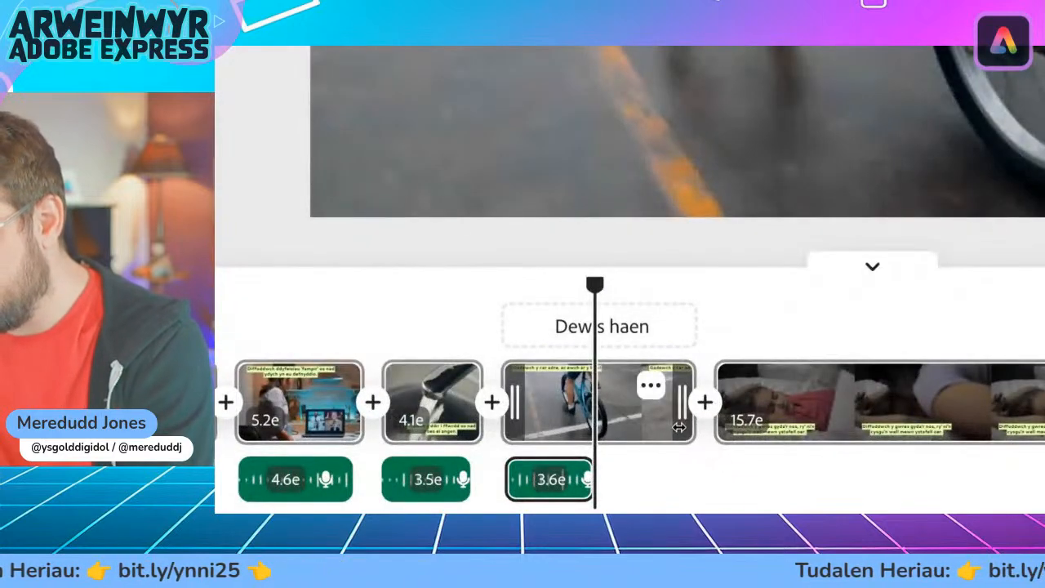
drag(678, 426, 590, 435)
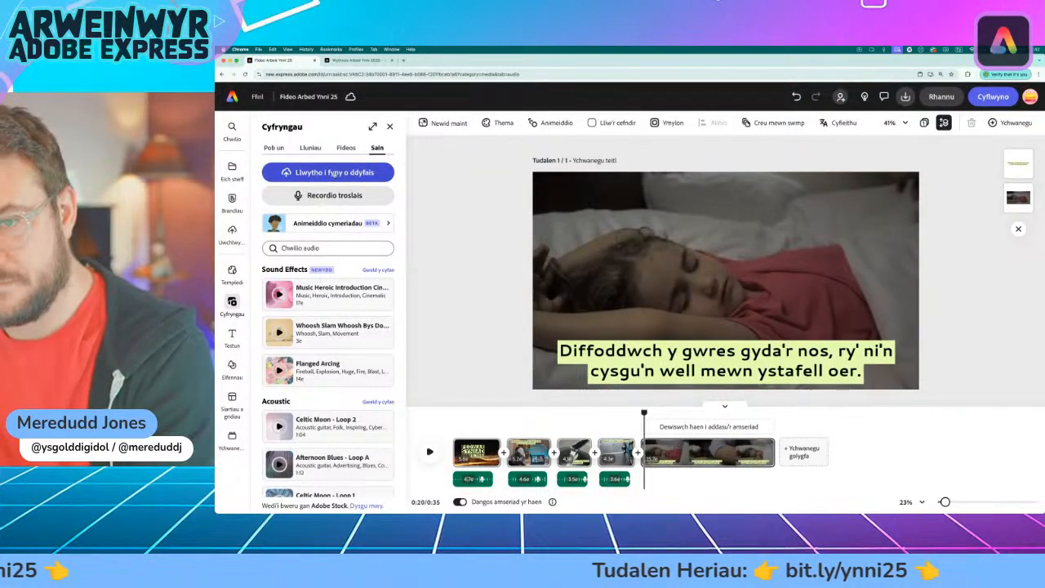
Record a voiceover of about 6.3 seconds from the start of the sleeping girl scene and trim that scene to 7.3 seconds
click(334, 196)
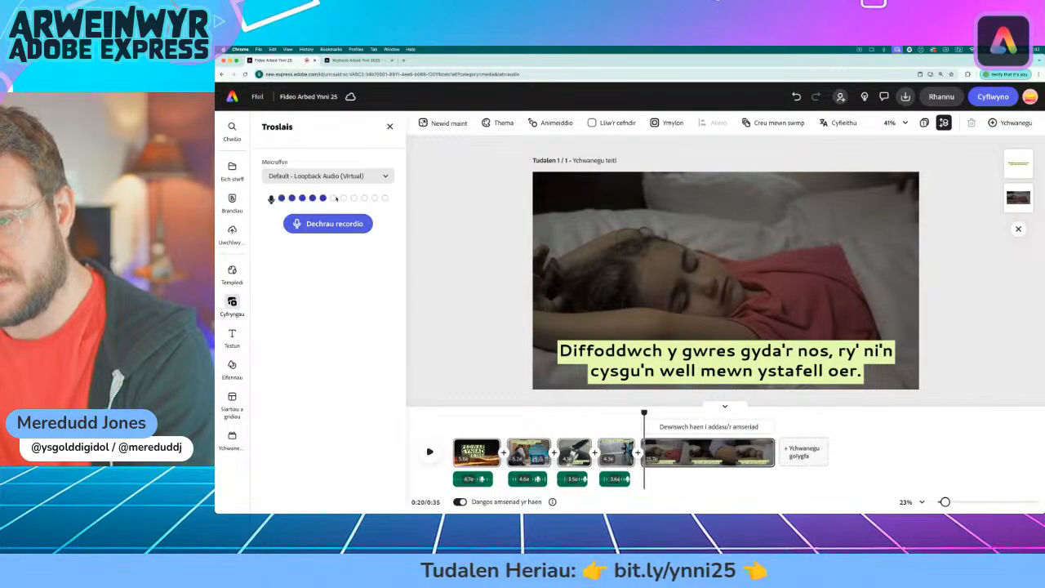
click(329, 225)
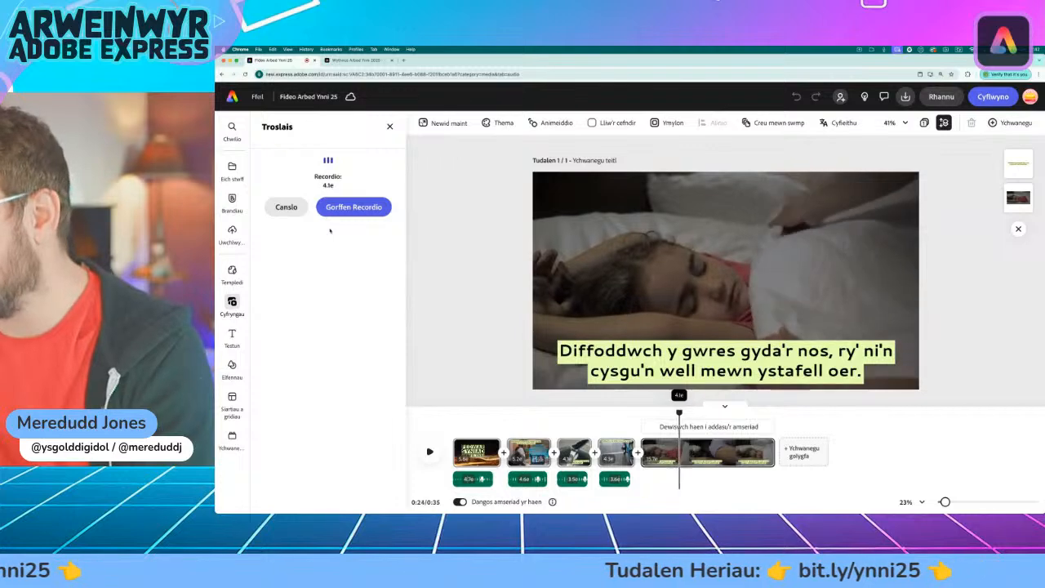
click(354, 207)
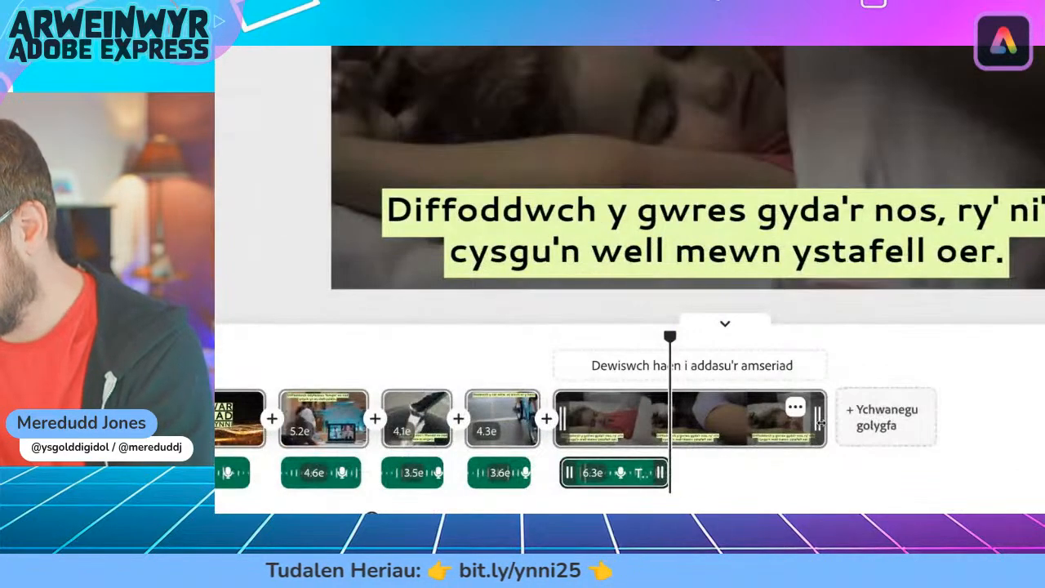
drag(819, 419, 673, 429)
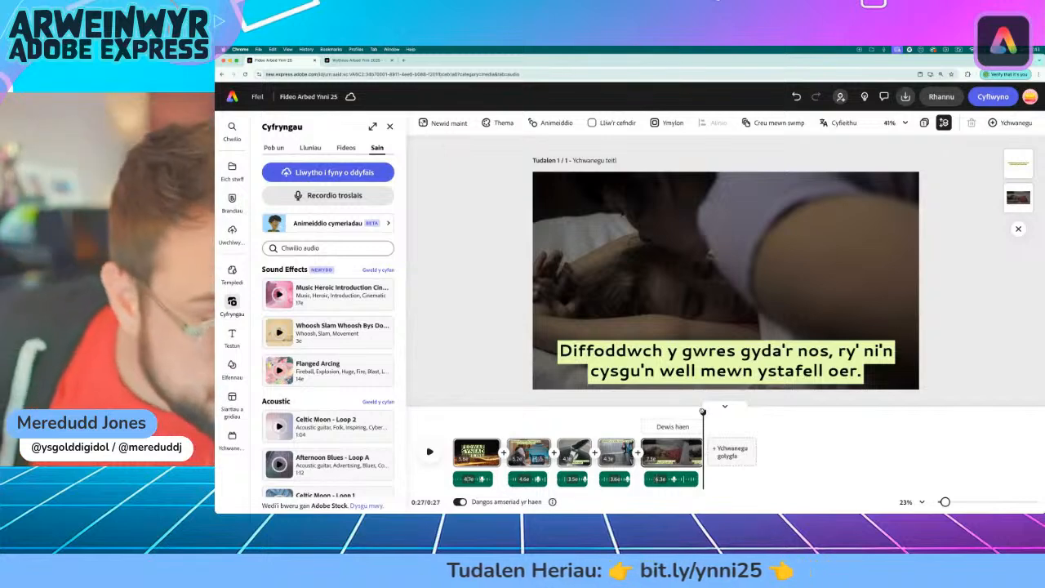
Return the playhead to the beginning of the timeline and open the full collection of Electronic audio tracks
drag(702, 410, 453, 413)
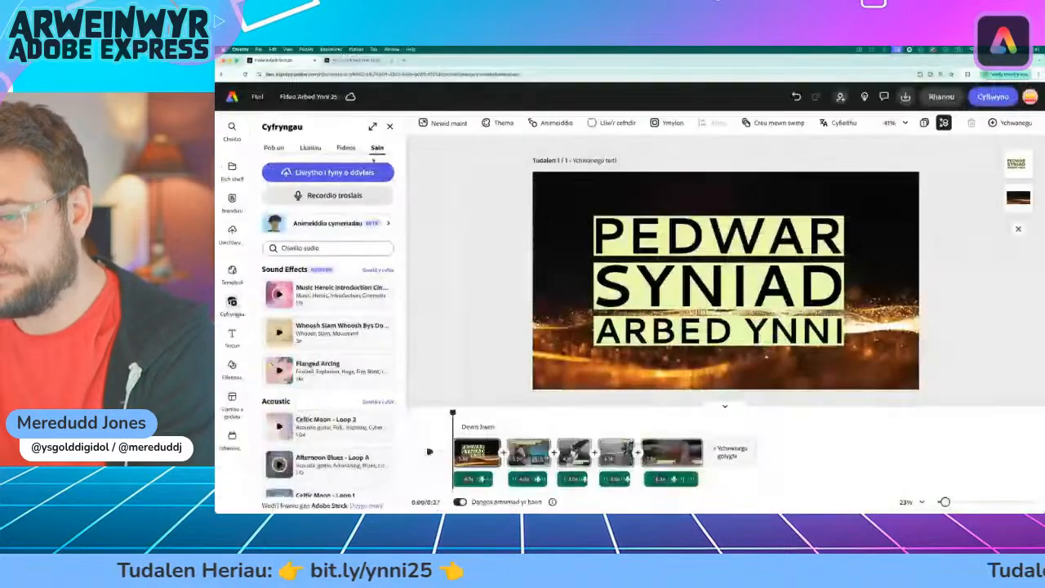
scroll(327, 326, down, 2)
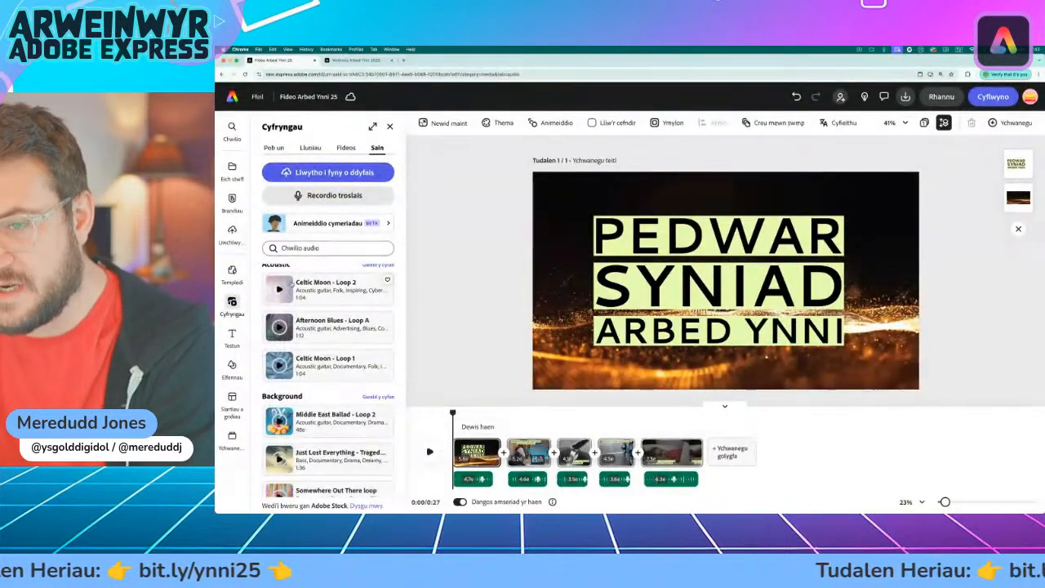
scroll(291, 284, up, 1)
scroll(292, 306, up, 1)
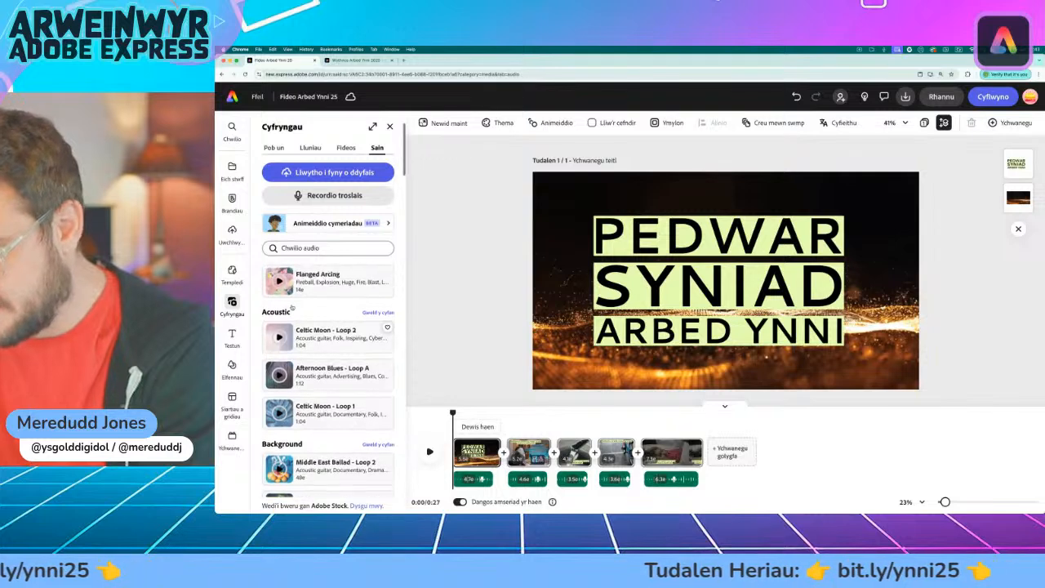
scroll(315, 375, down, 1)
scroll(314, 375, down, 6)
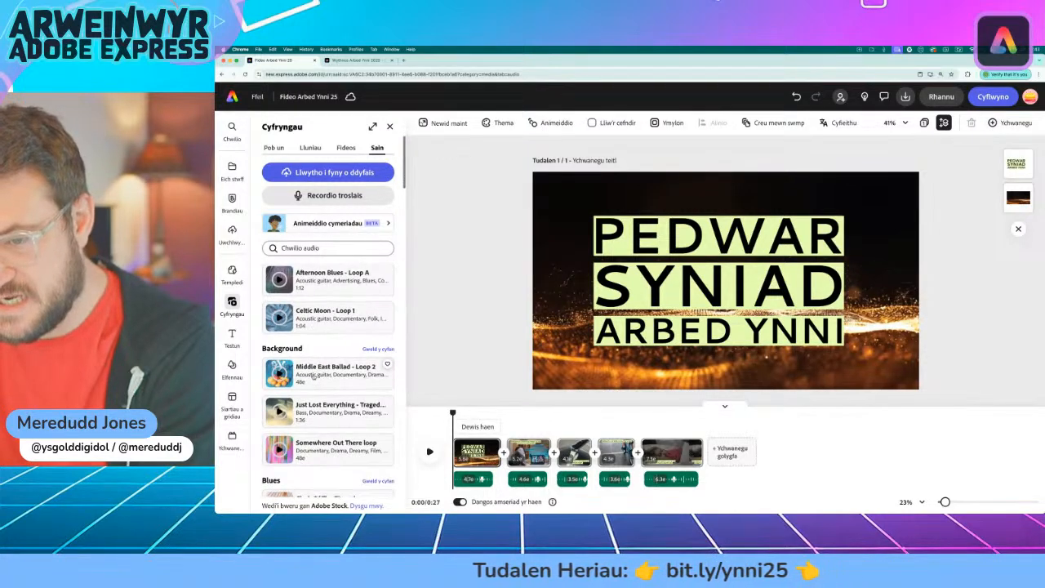
scroll(312, 377, down, 6)
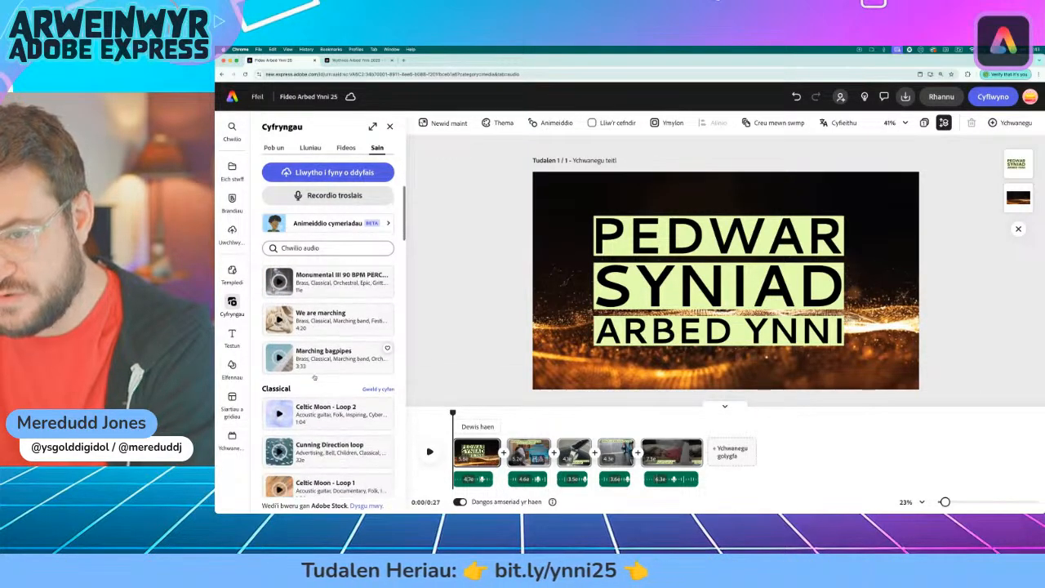
scroll(314, 376, down, 6)
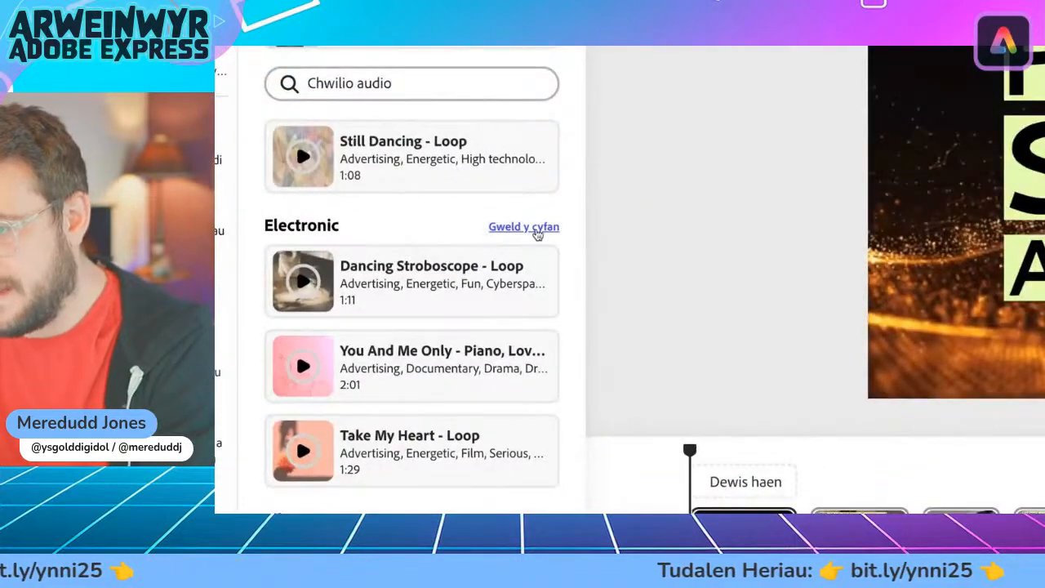
click(523, 227)
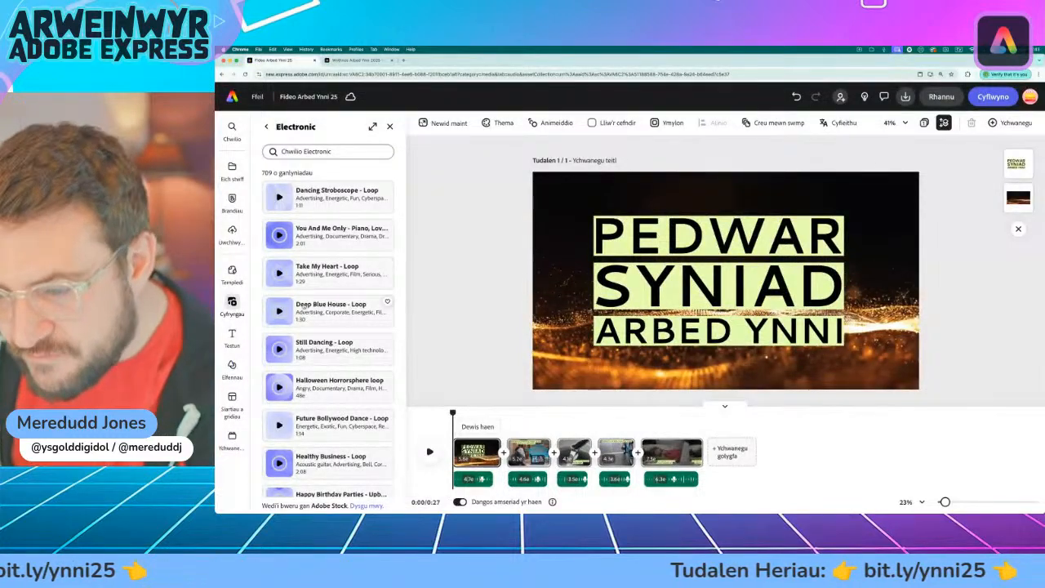
Preview the 'Friendly People - Upbeat, EDM, Corporate - Loop' track and add it to the video as background music
scroll(297, 327, down, 1)
scroll(304, 308, down, 2)
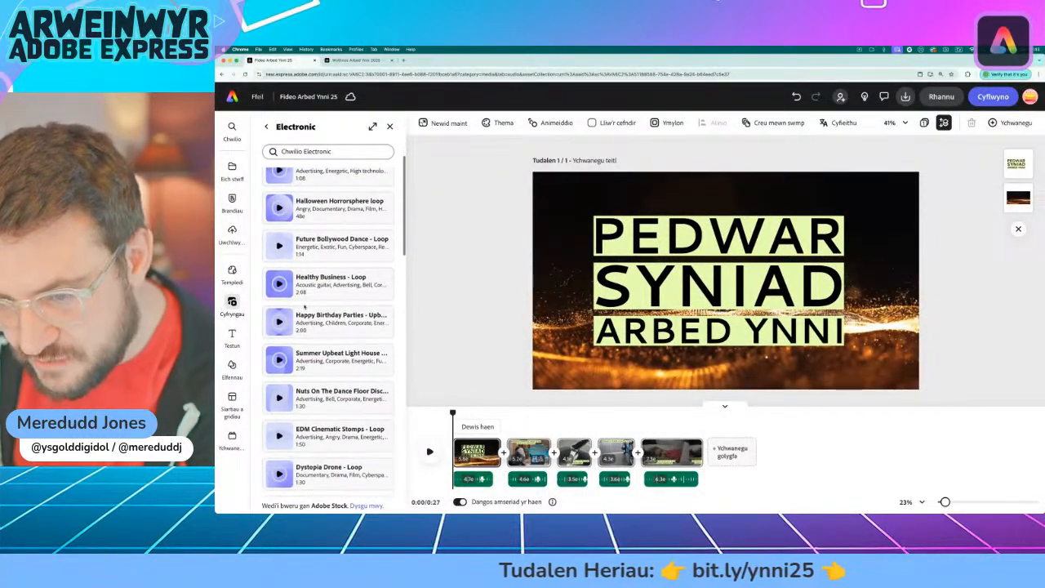
scroll(299, 321, down, 3)
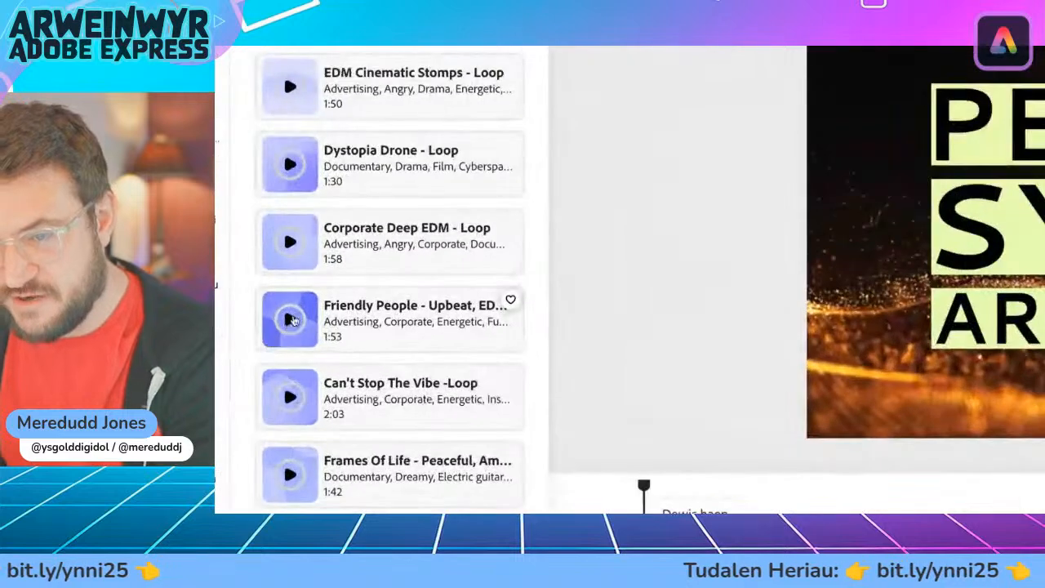
click(290, 318)
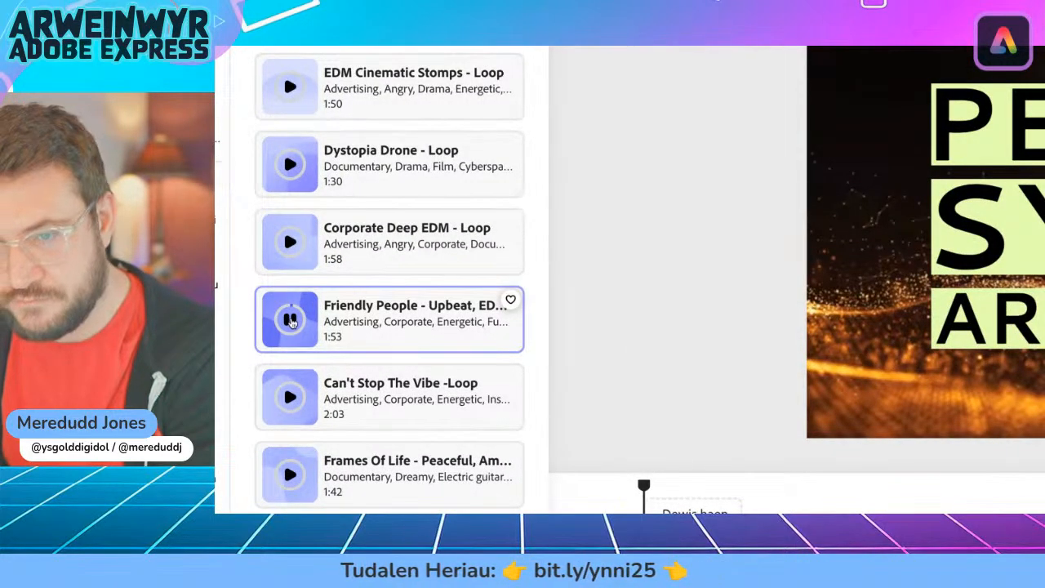
click(290, 323)
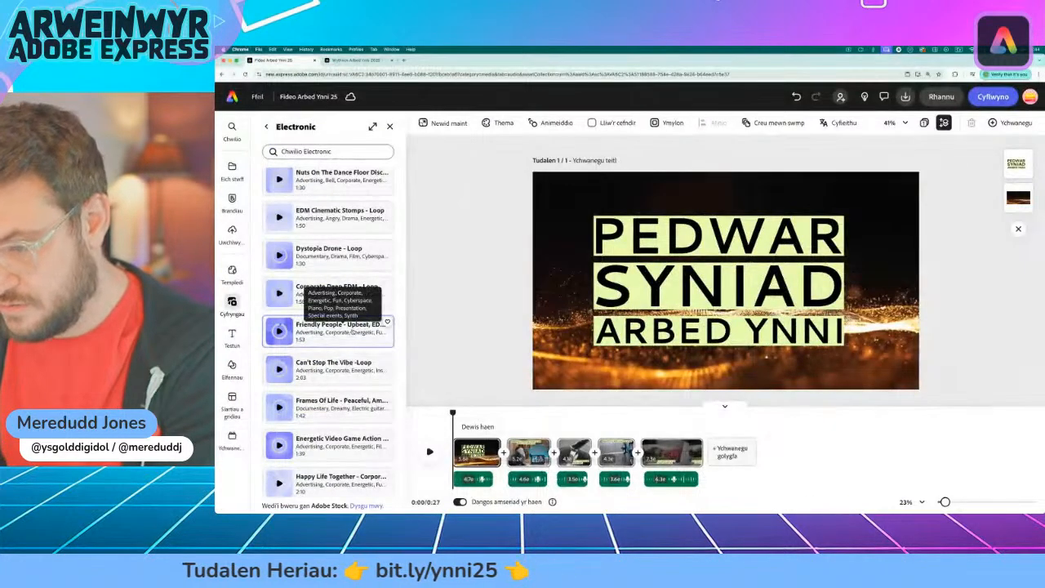
click(357, 342)
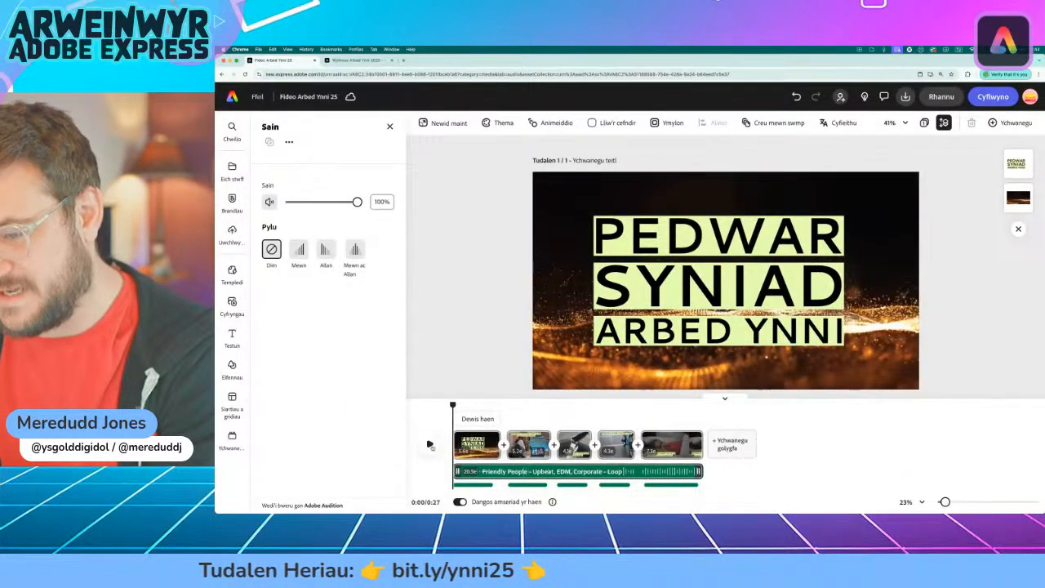
Play the opening with the music, set the music track's volume to 14% and apply the fade-out ('Allan')
click(431, 445)
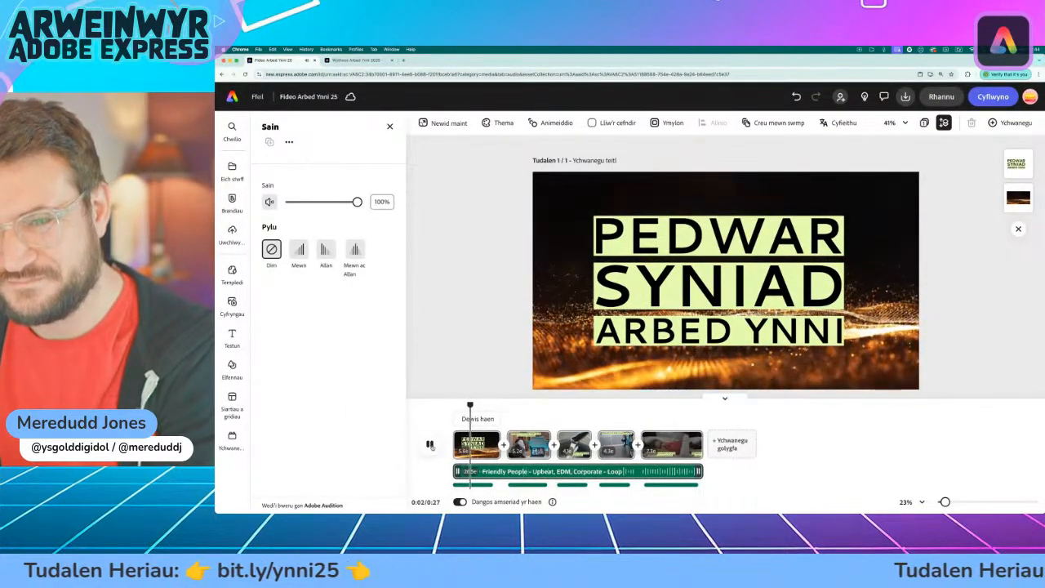
click(429, 444)
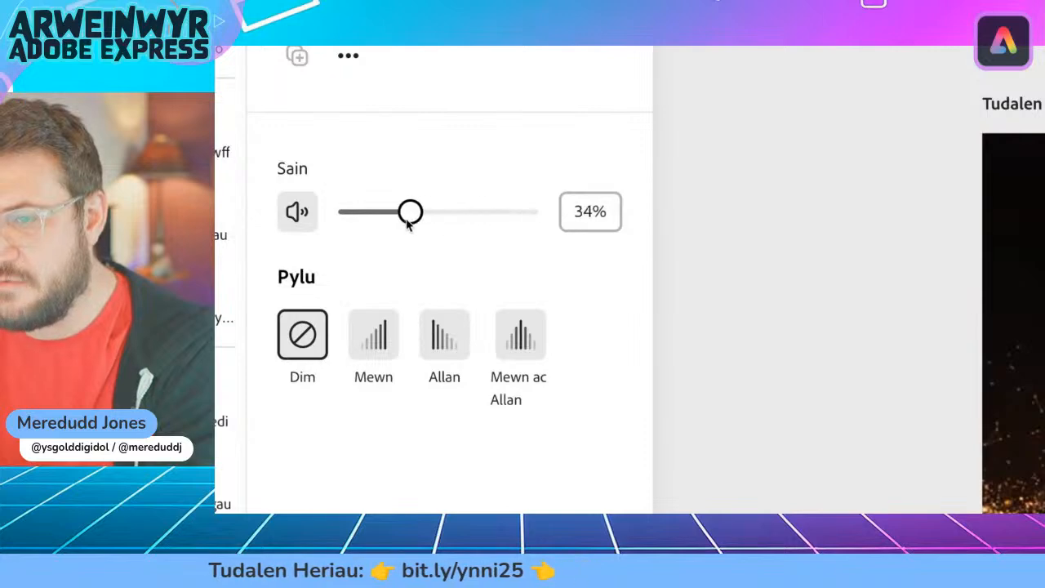
drag(380, 219, 368, 226)
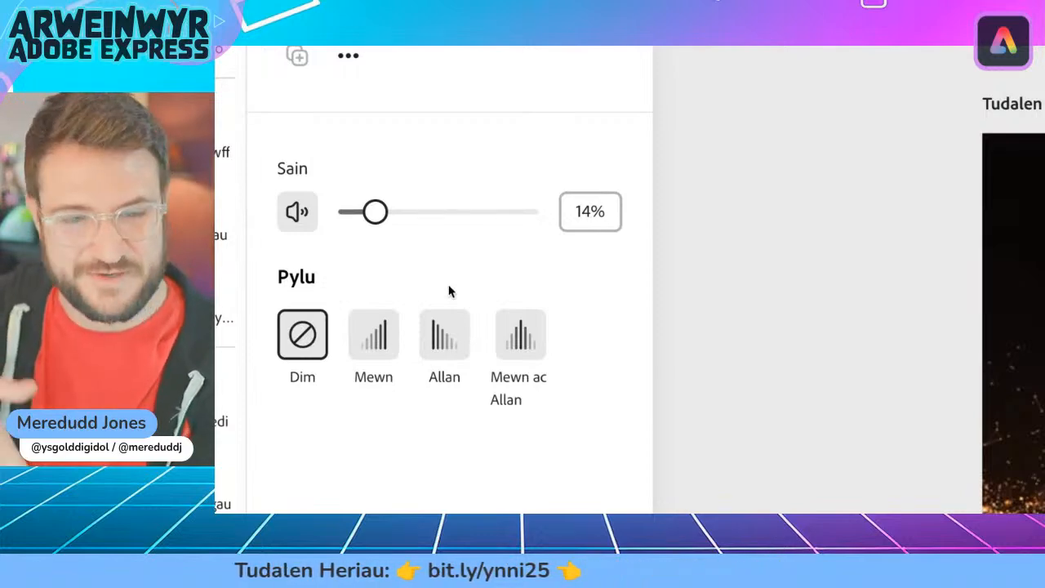
key(space)
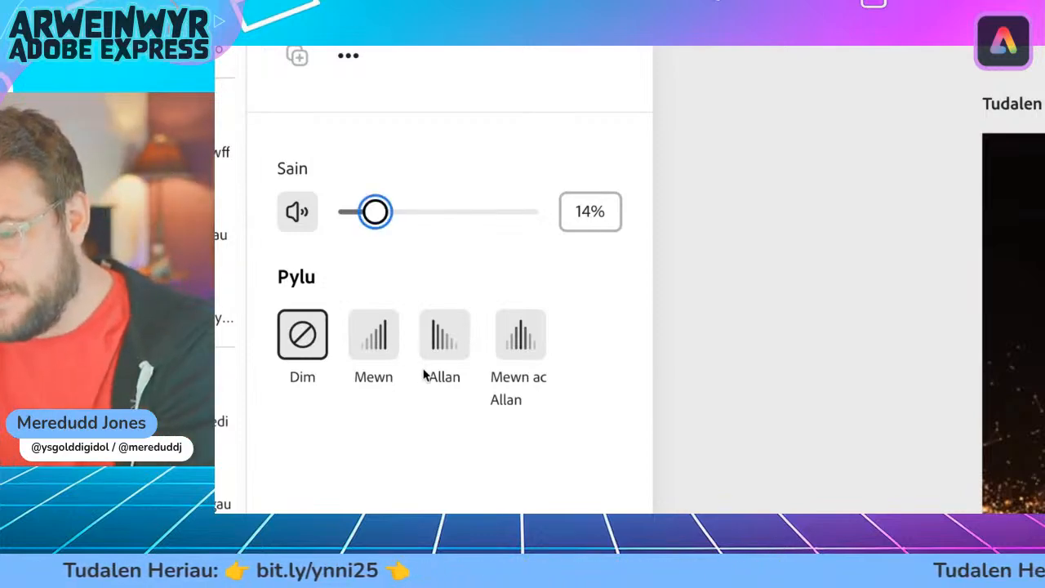
click(441, 340)
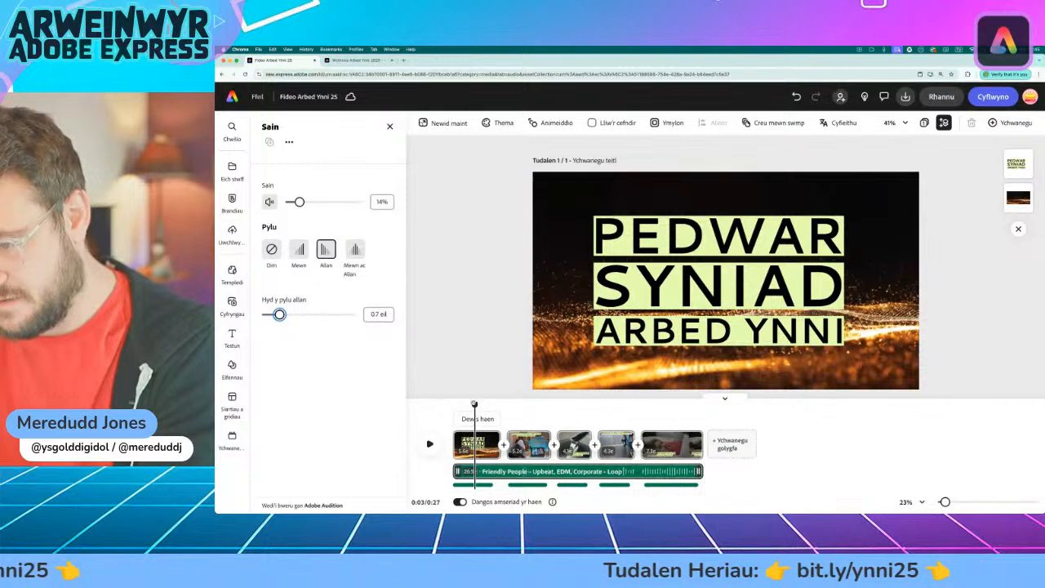
Play the video from the beginning and the end of the last scene to check the music against the voiceovers
drag(460, 405, 426, 424)
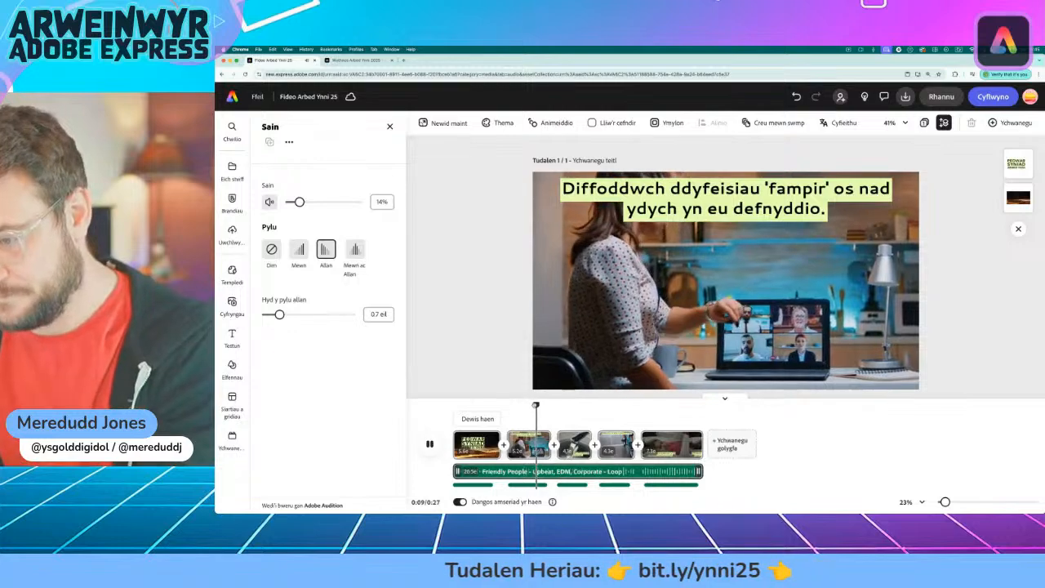
drag(552, 407, 676, 413)
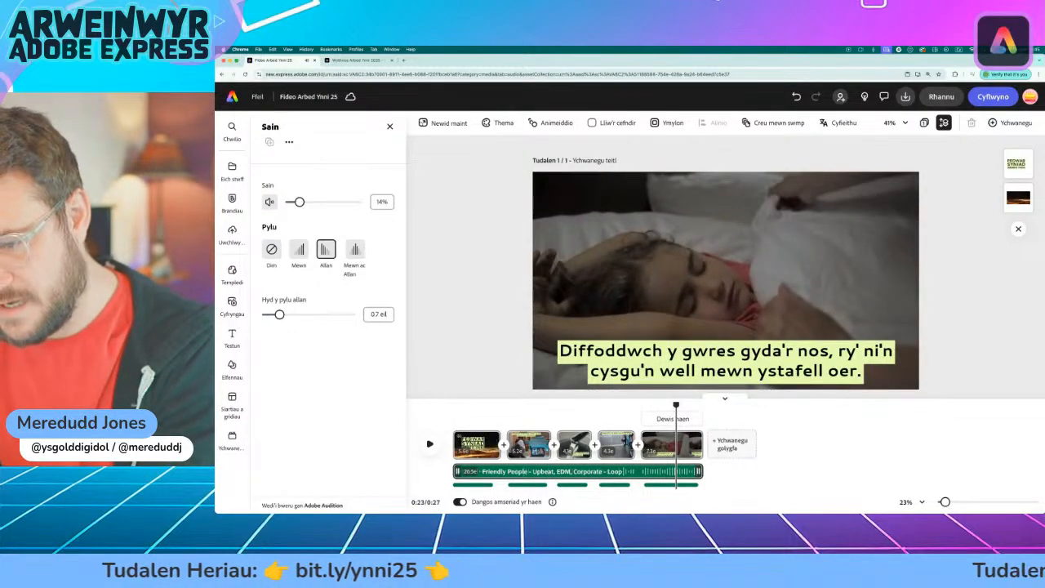
click(677, 411)
click(680, 406)
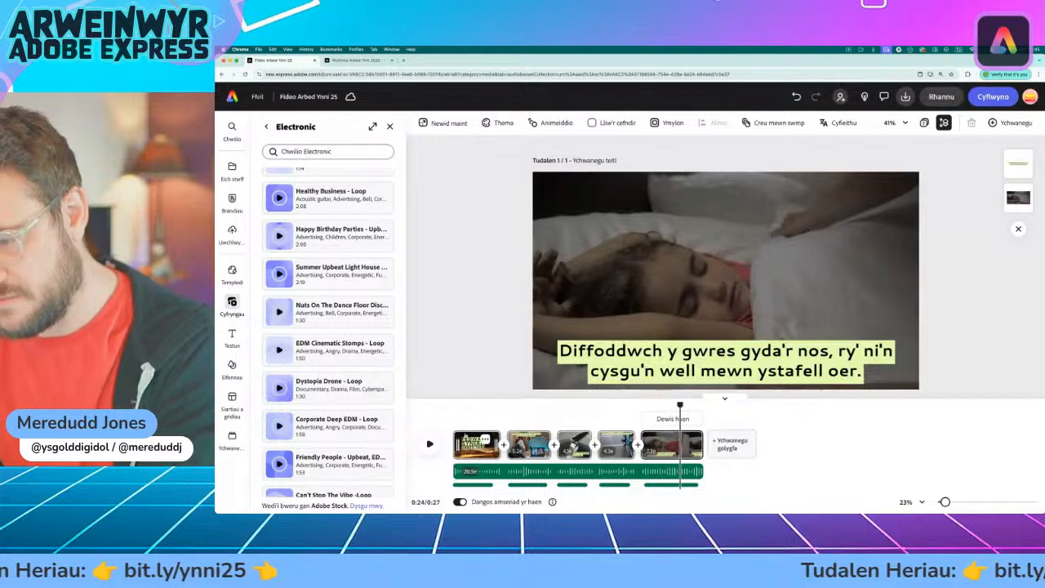
click(428, 443)
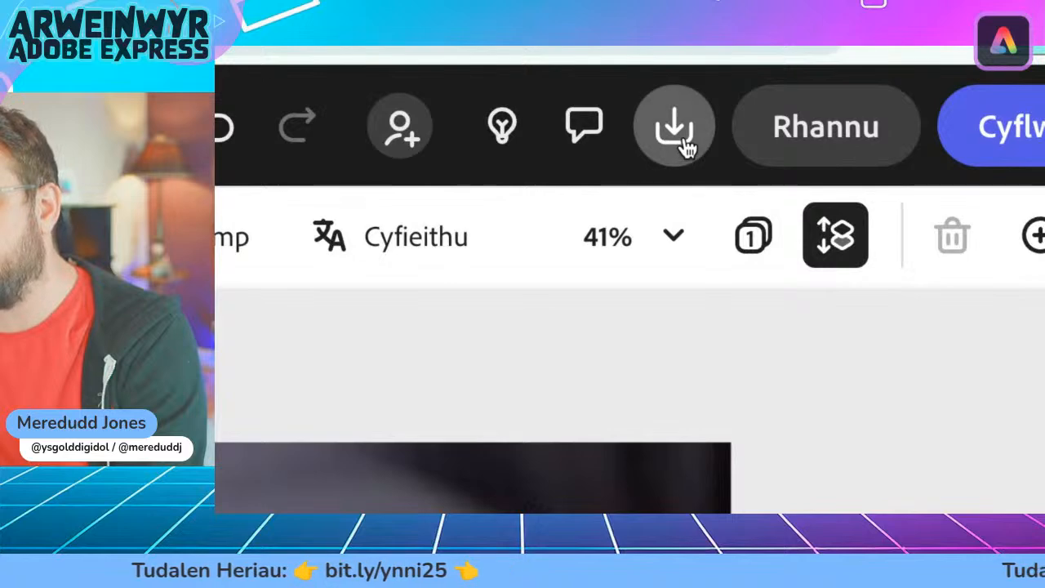
Examine the video's download format and resolution options and the file's sharing options
click(684, 145)
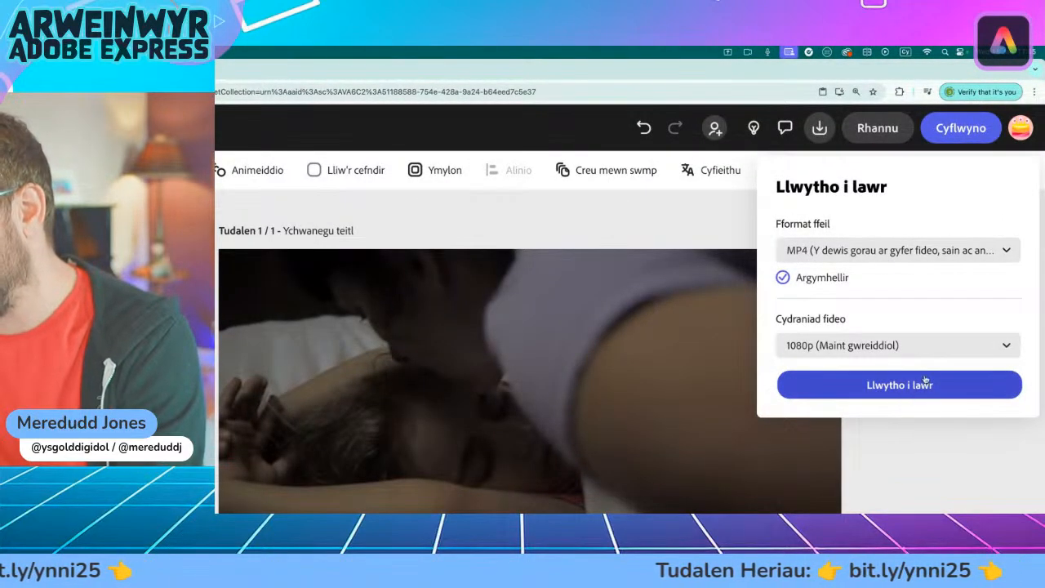
click(914, 345)
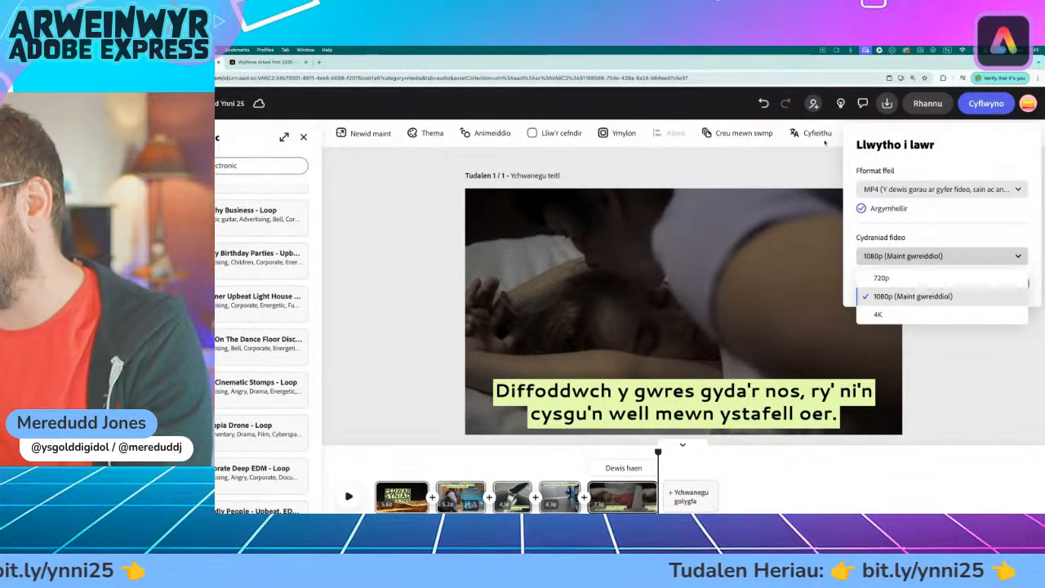
click(922, 172)
click(807, 171)
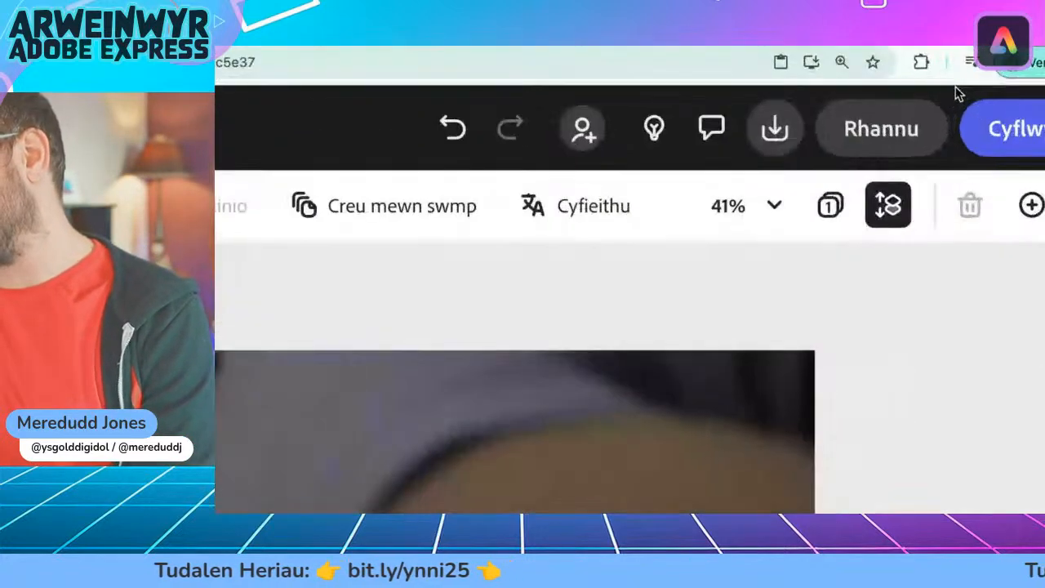
click(927, 110)
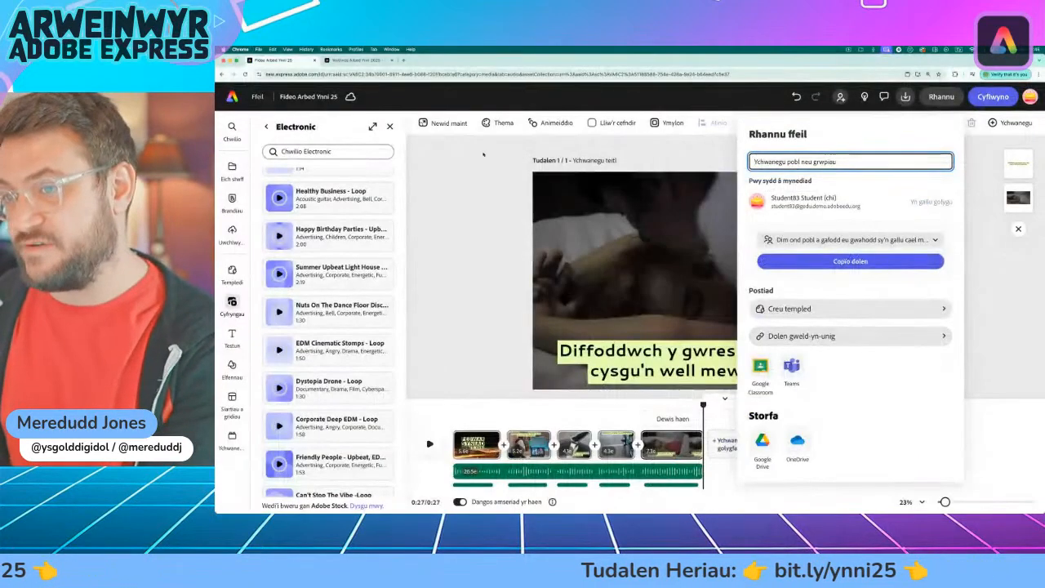
click(483, 154)
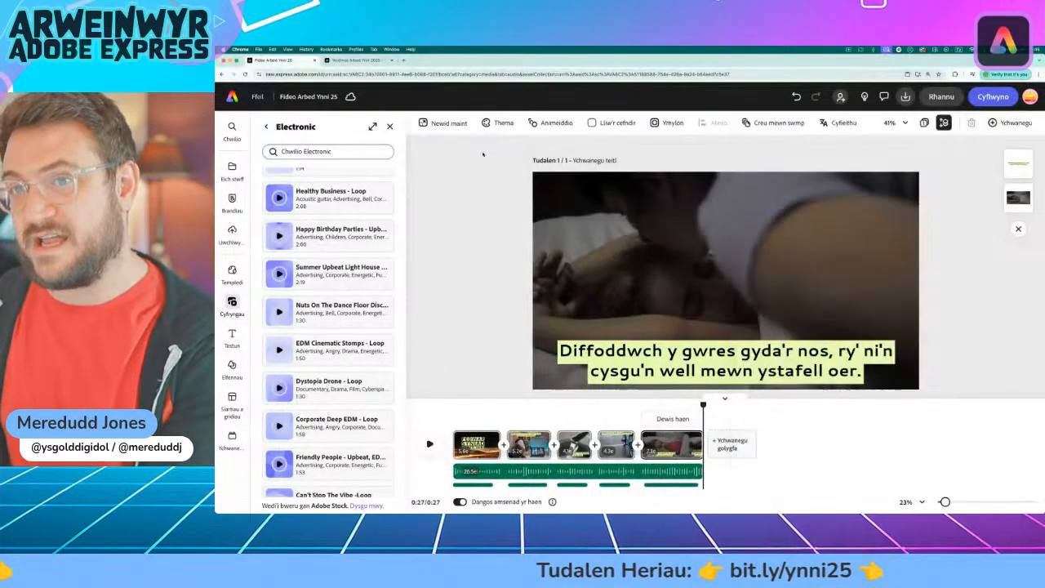